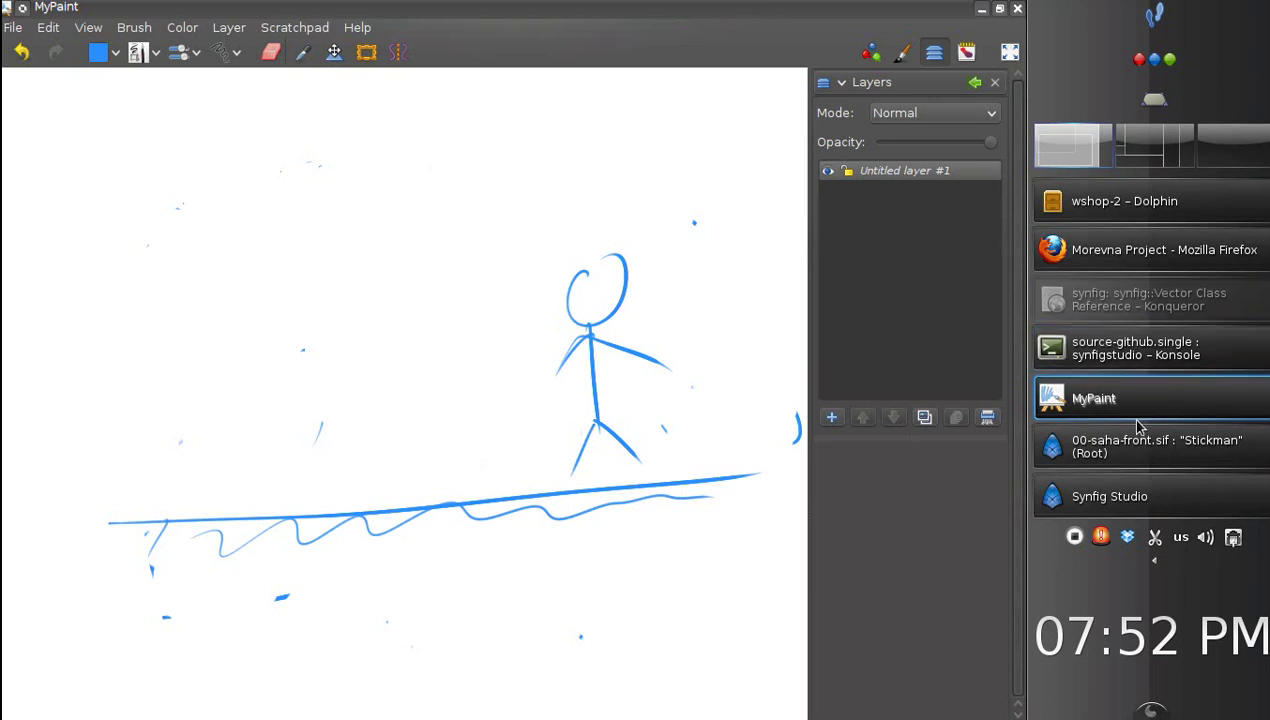
Step: Look at the stickman character template in Synfig Studio and the wshop-2 folder in Dolphin, returning to the MyPaint sketch
click(1120, 452)
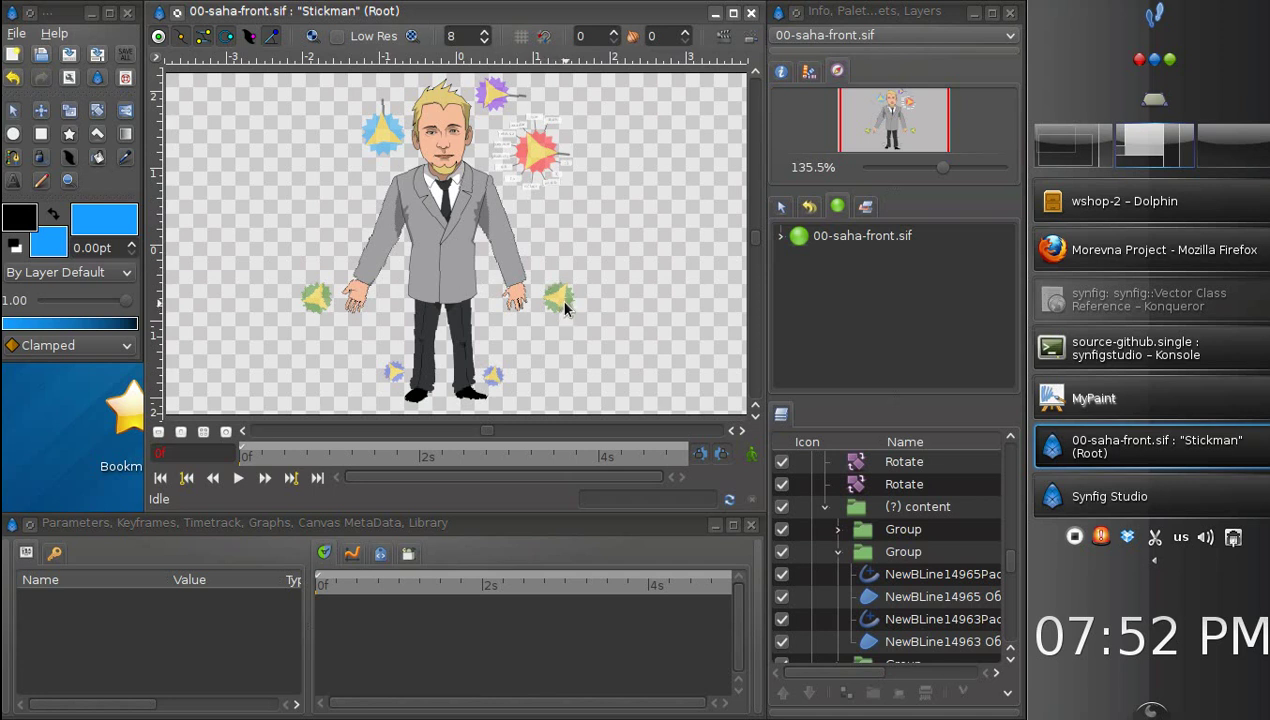
click(1108, 203)
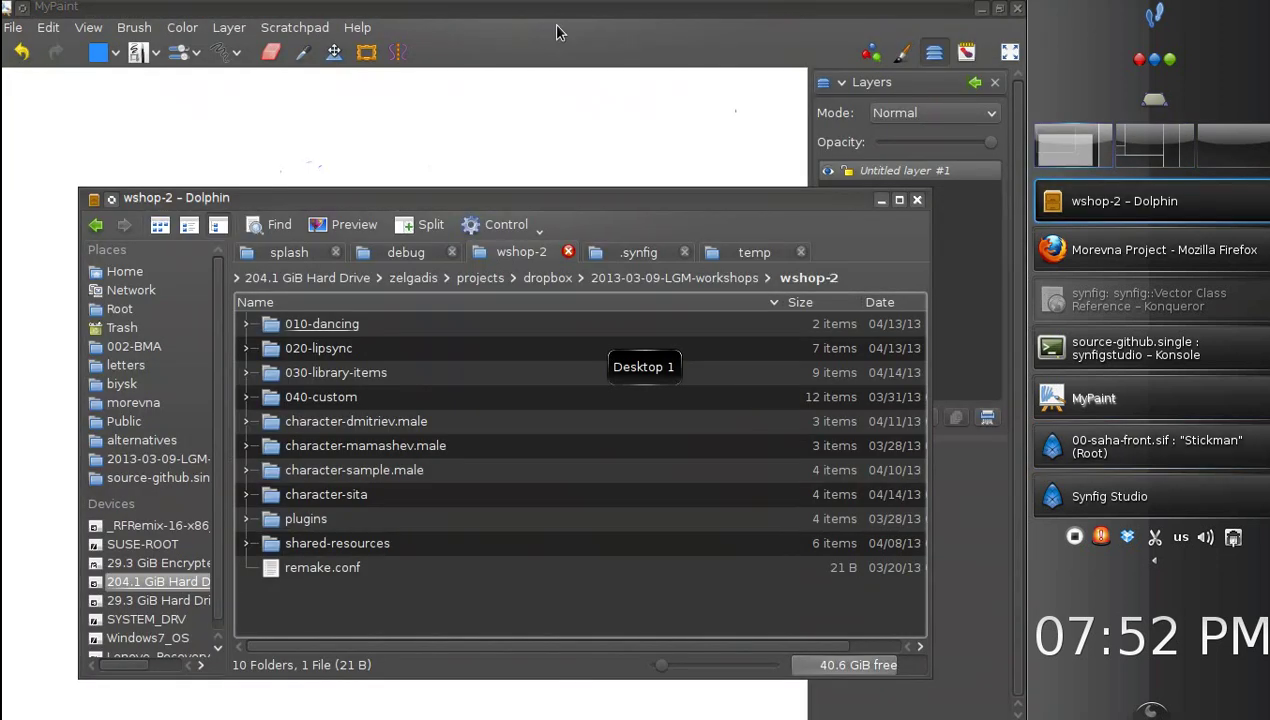
click(540, 35)
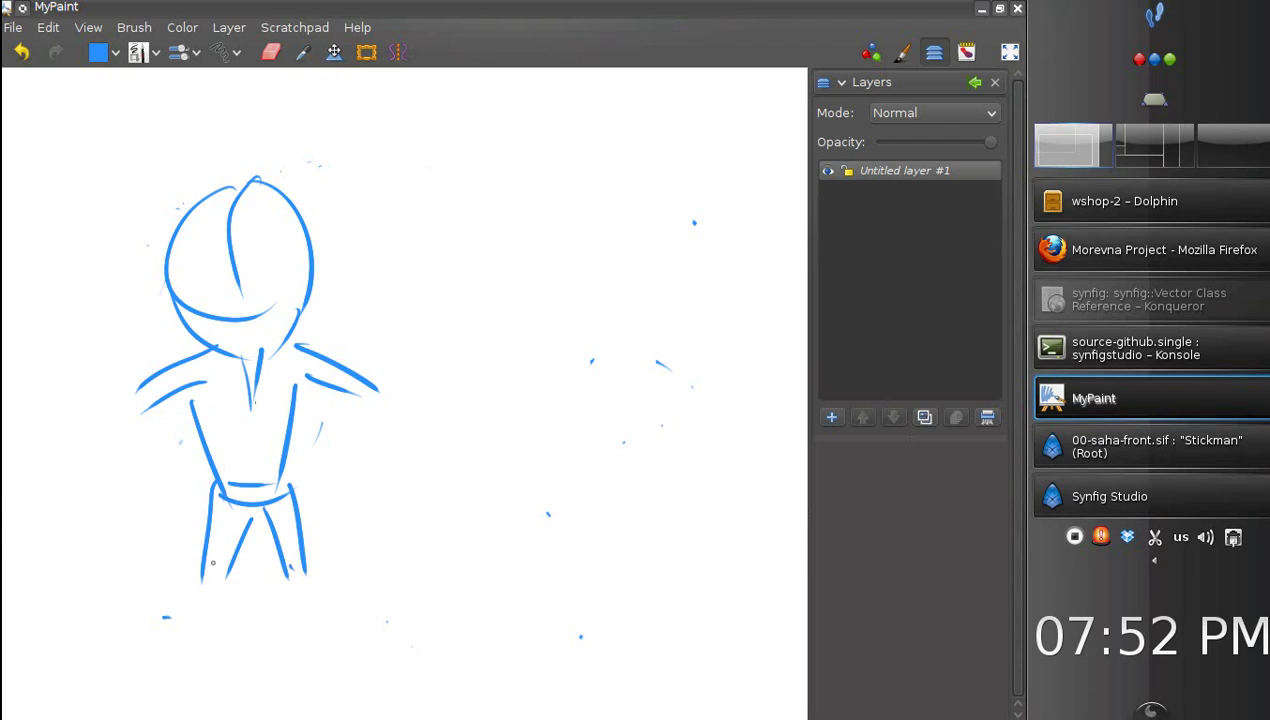
Step: Minimize MyPaint, switch to Dolphin and open the 040-custom folder inside wshop-2
click(982, 10)
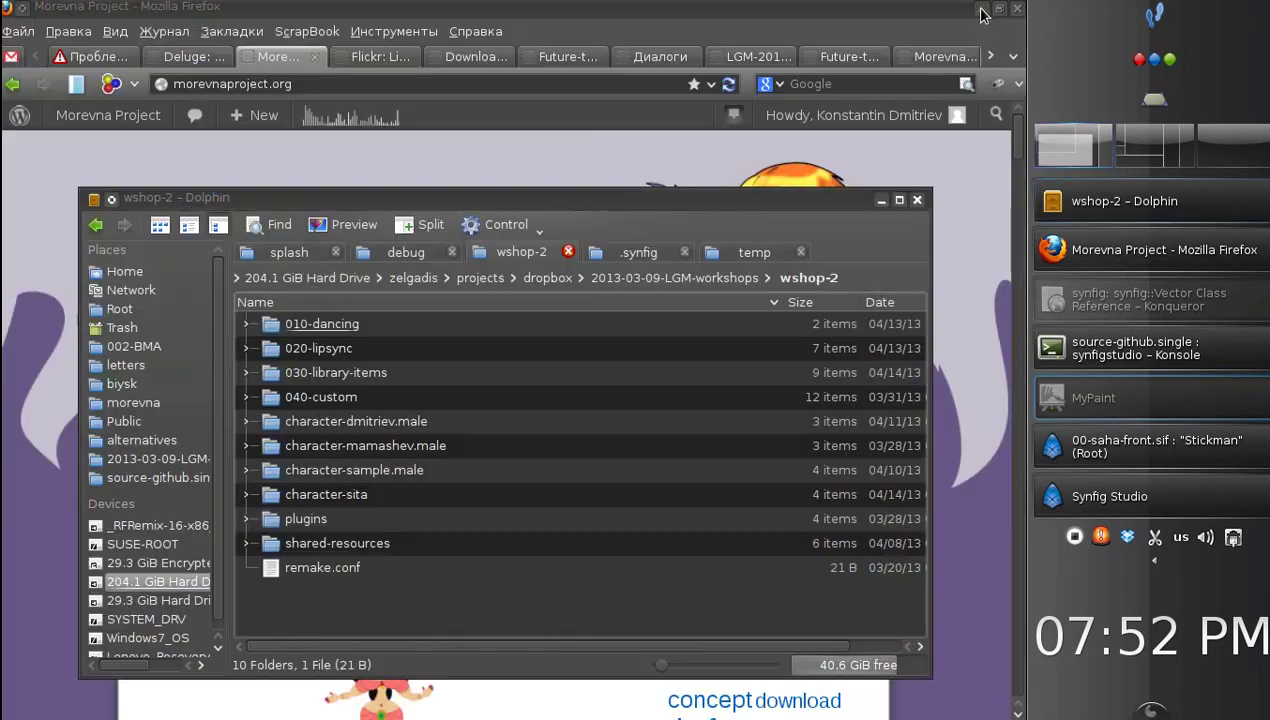
click(1075, 203)
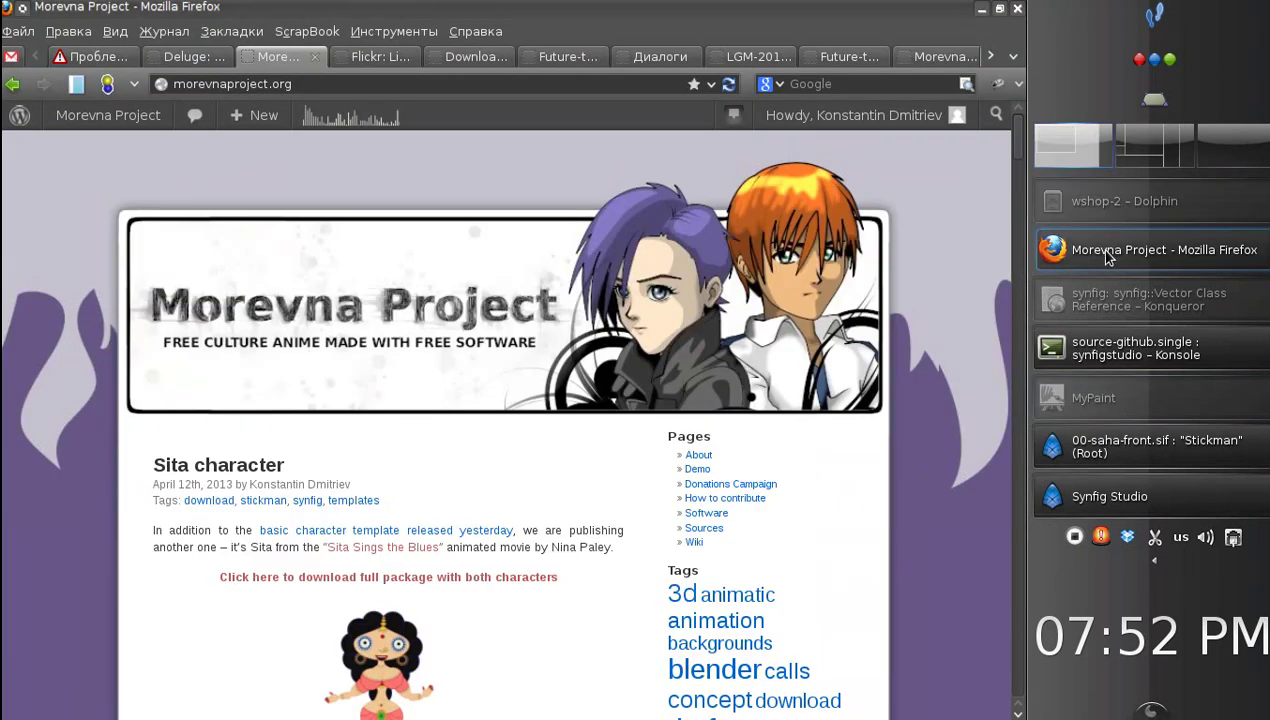
click(1082, 201)
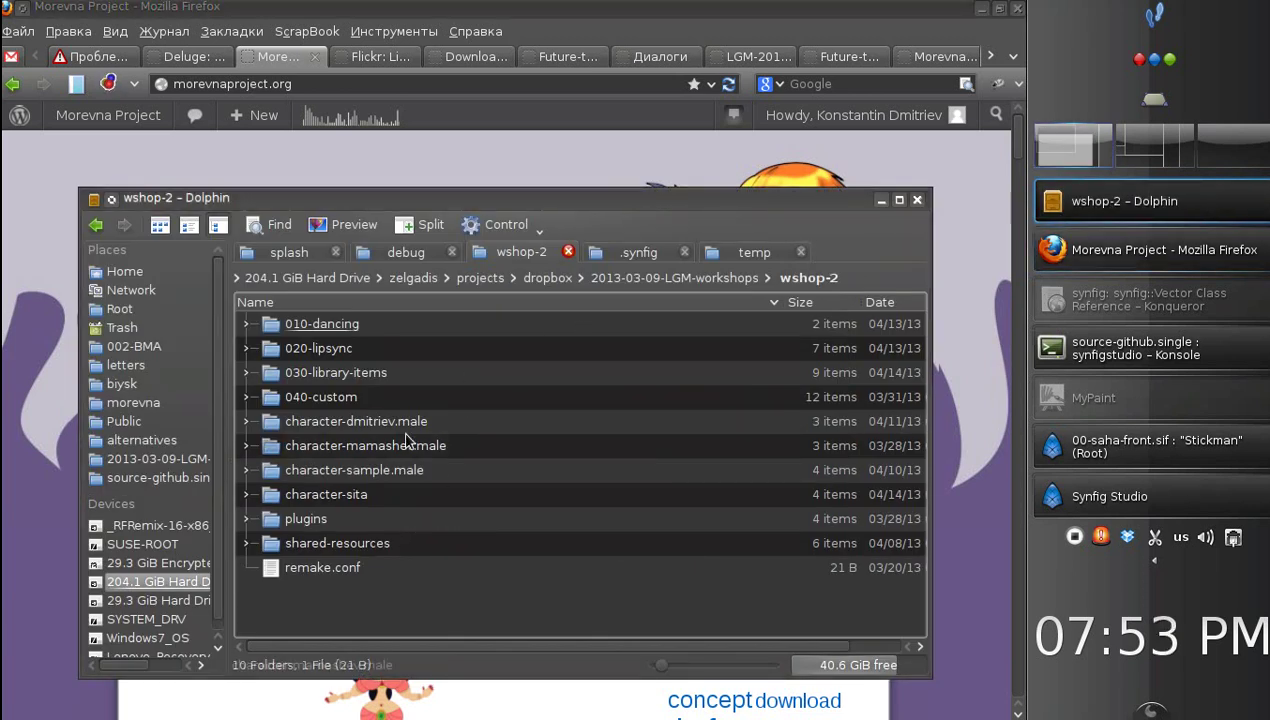
click(340, 397)
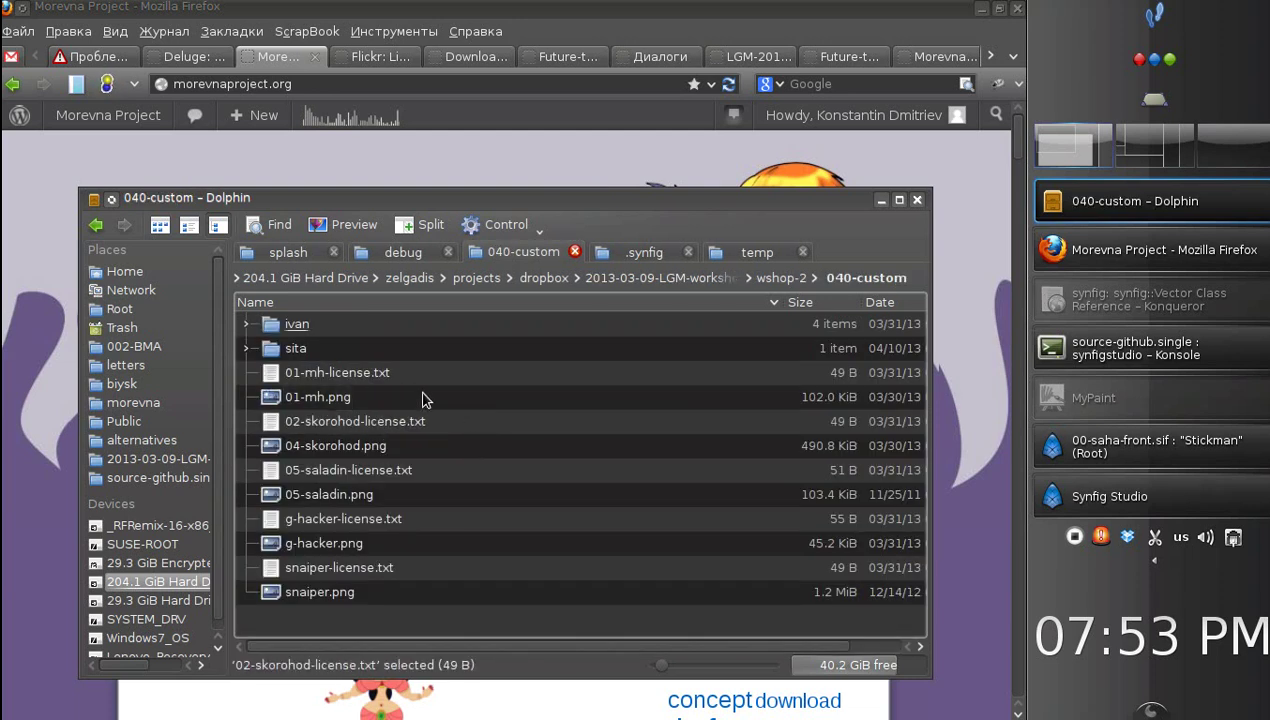
Step: Look through the character images in 040-custom, starting from 01-mh.png and finishing at g-hacker.png, and close the image viewer
click(349, 401)
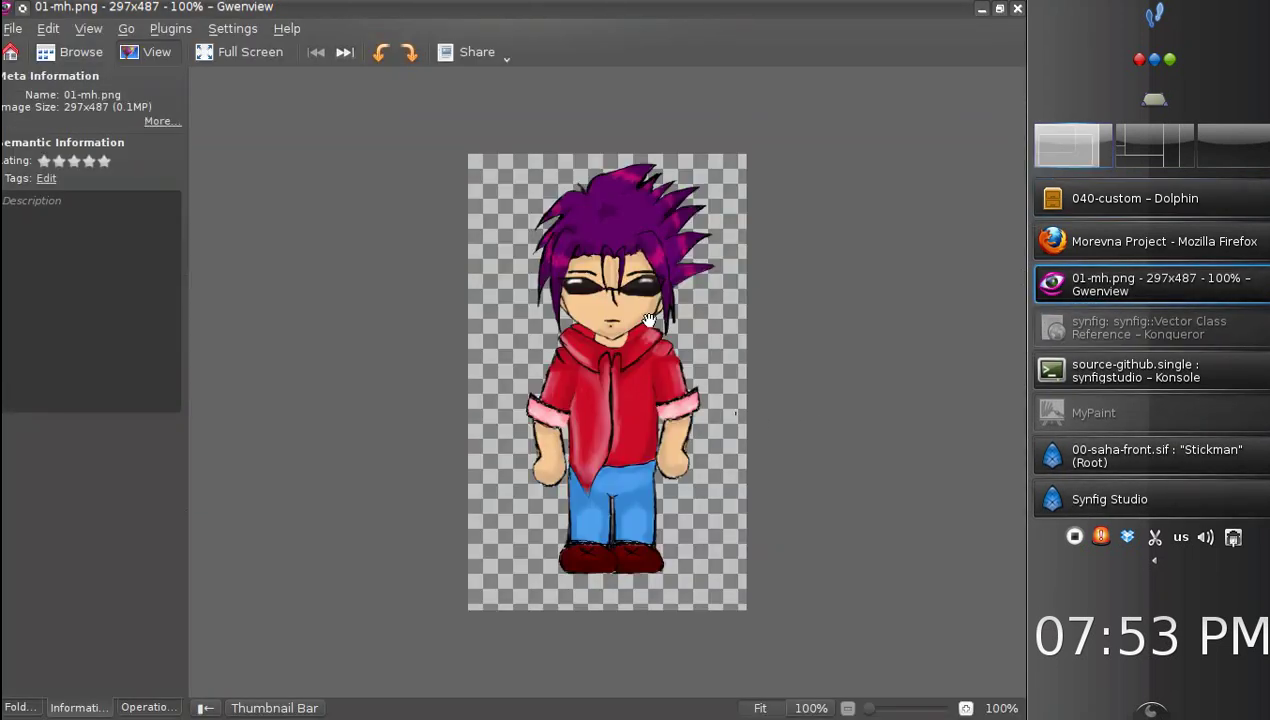
scroll(649, 320, down, 3)
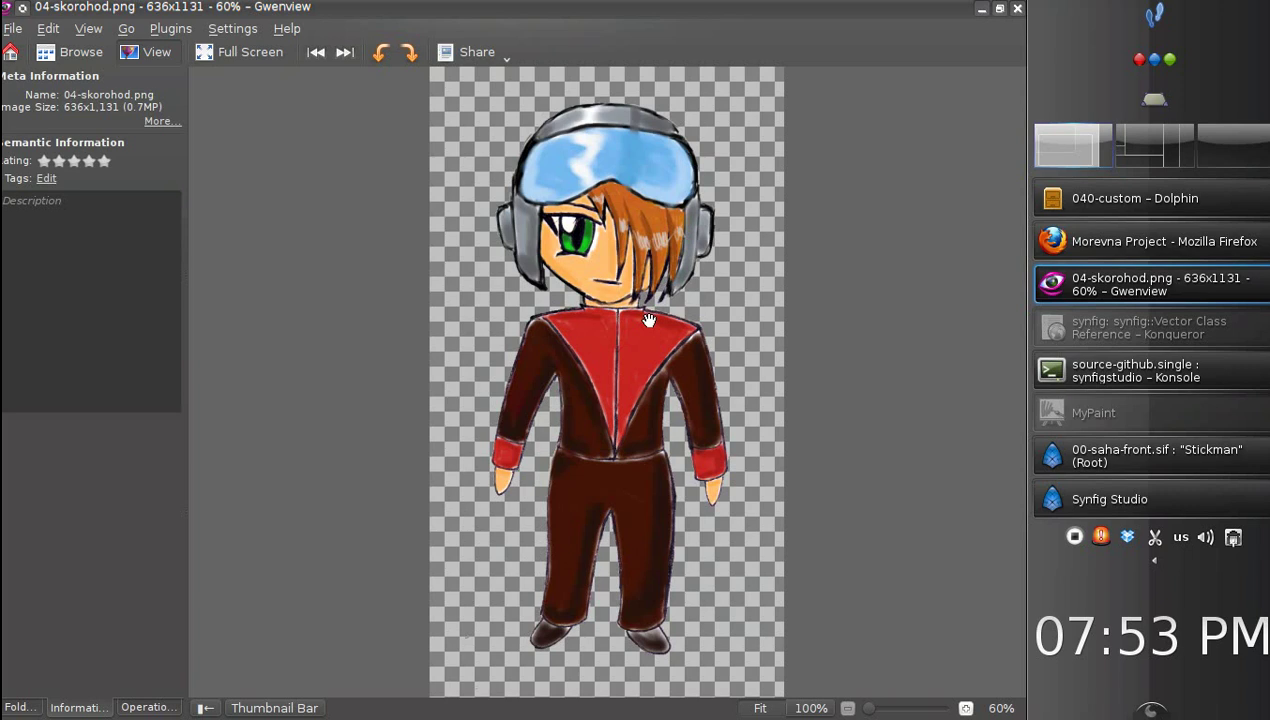
scroll(649, 320, down, 1)
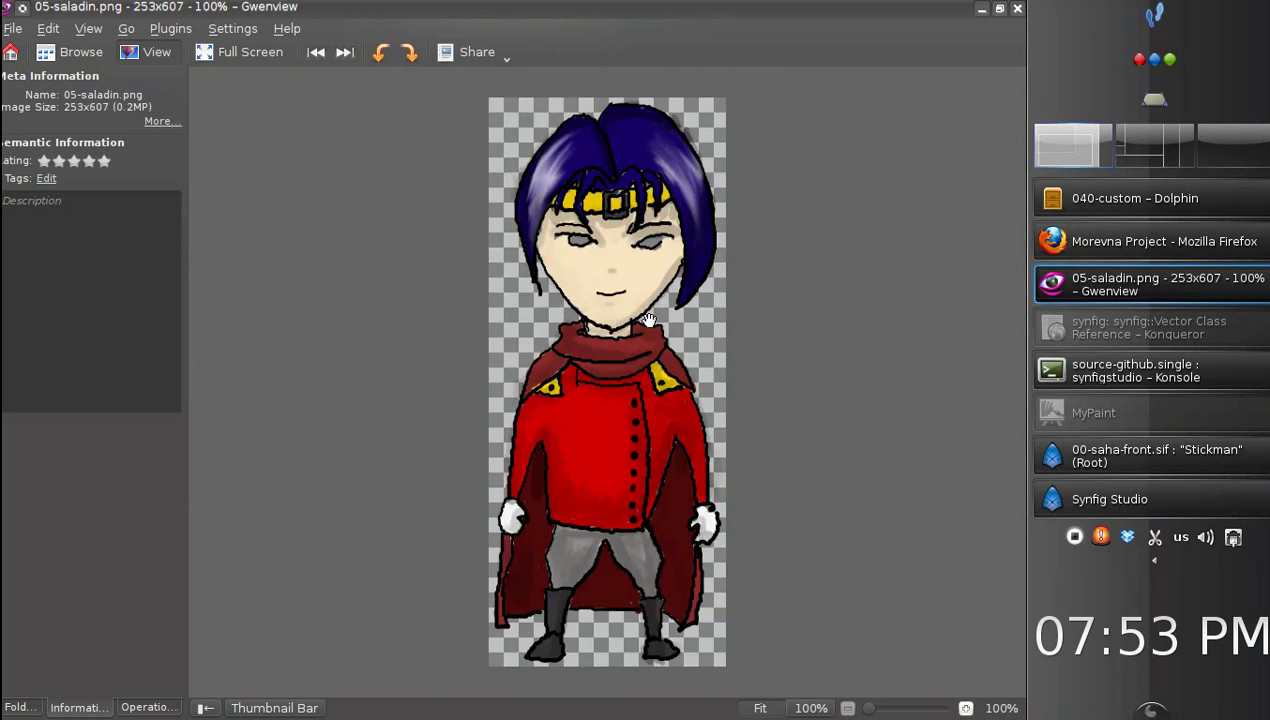
scroll(649, 320, down, 1)
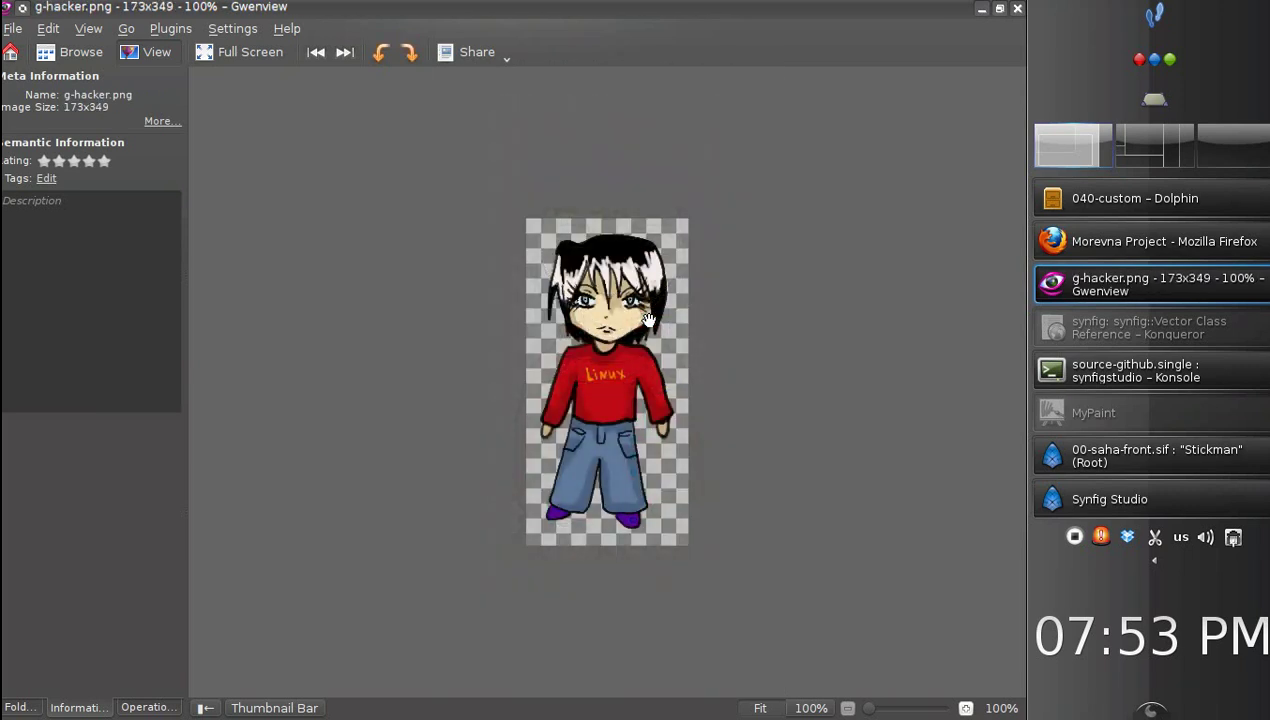
scroll(649, 320, down, 1)
scroll(649, 320, up, 1)
click(1017, 8)
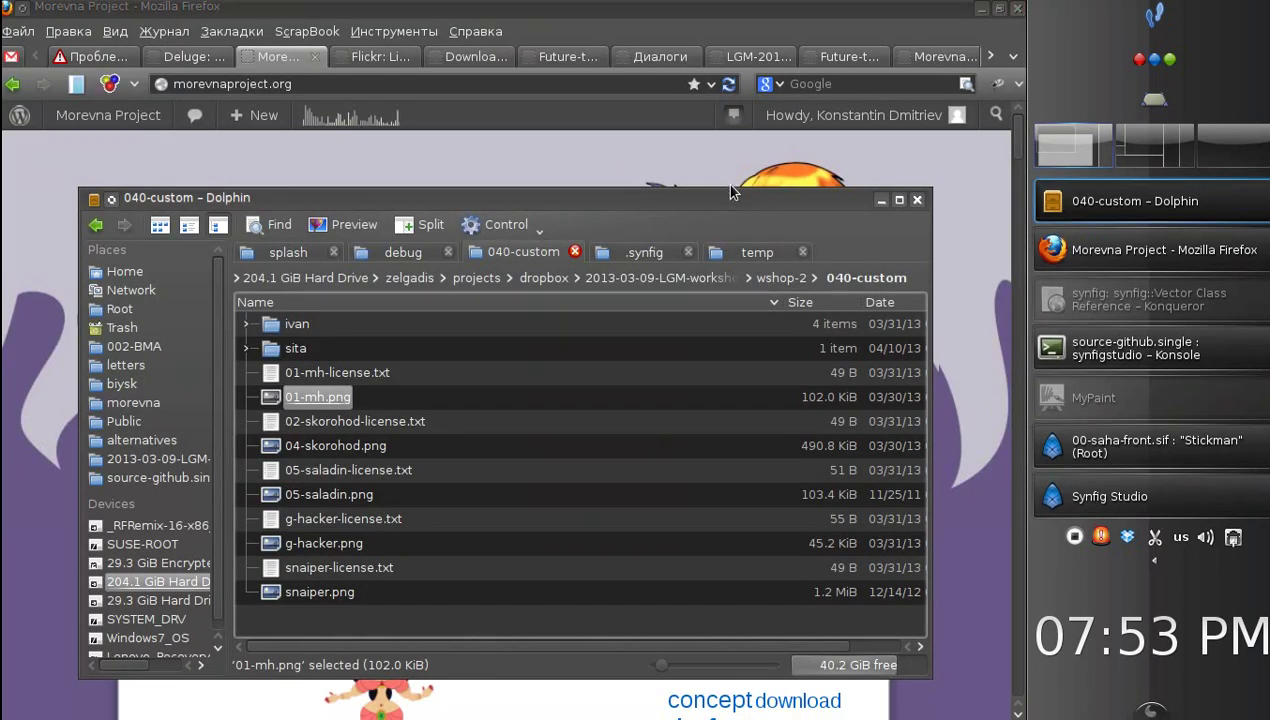
click(524, 403)
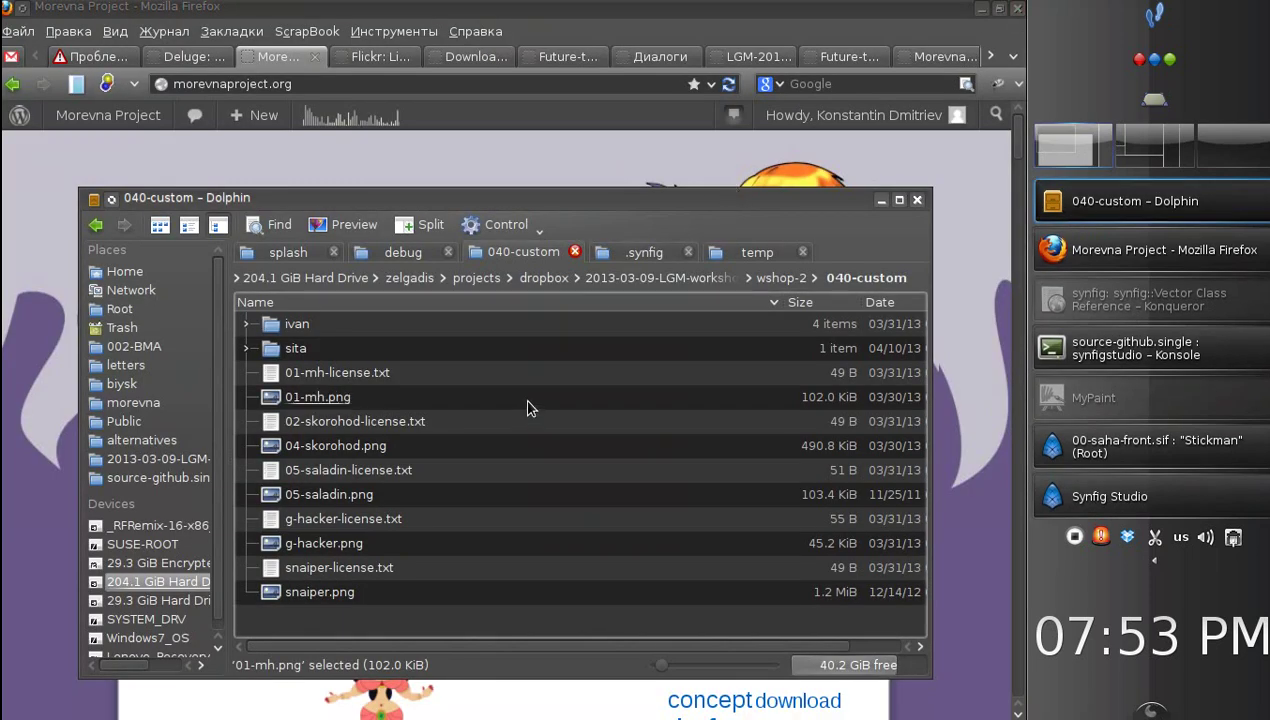
Step: Duplicate the character-sample.male folder in wshop-2 under the new name character-hacker.female
click(771, 280)
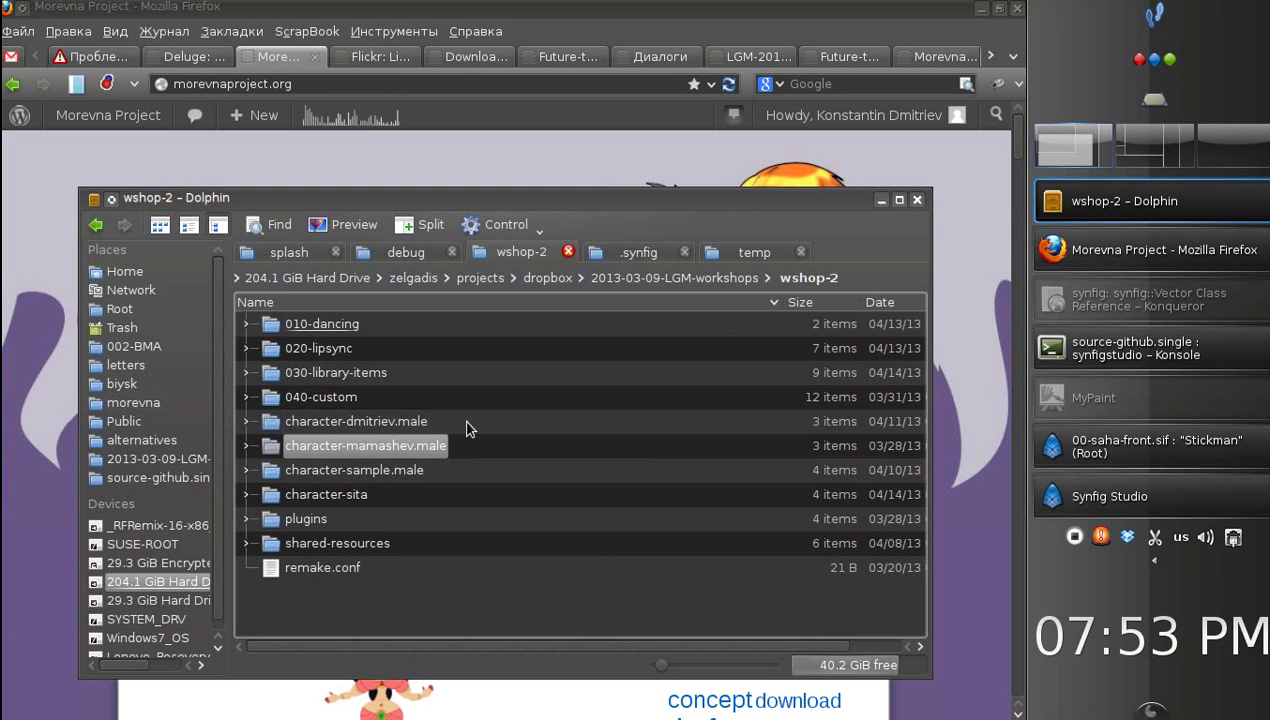
click(440, 472)
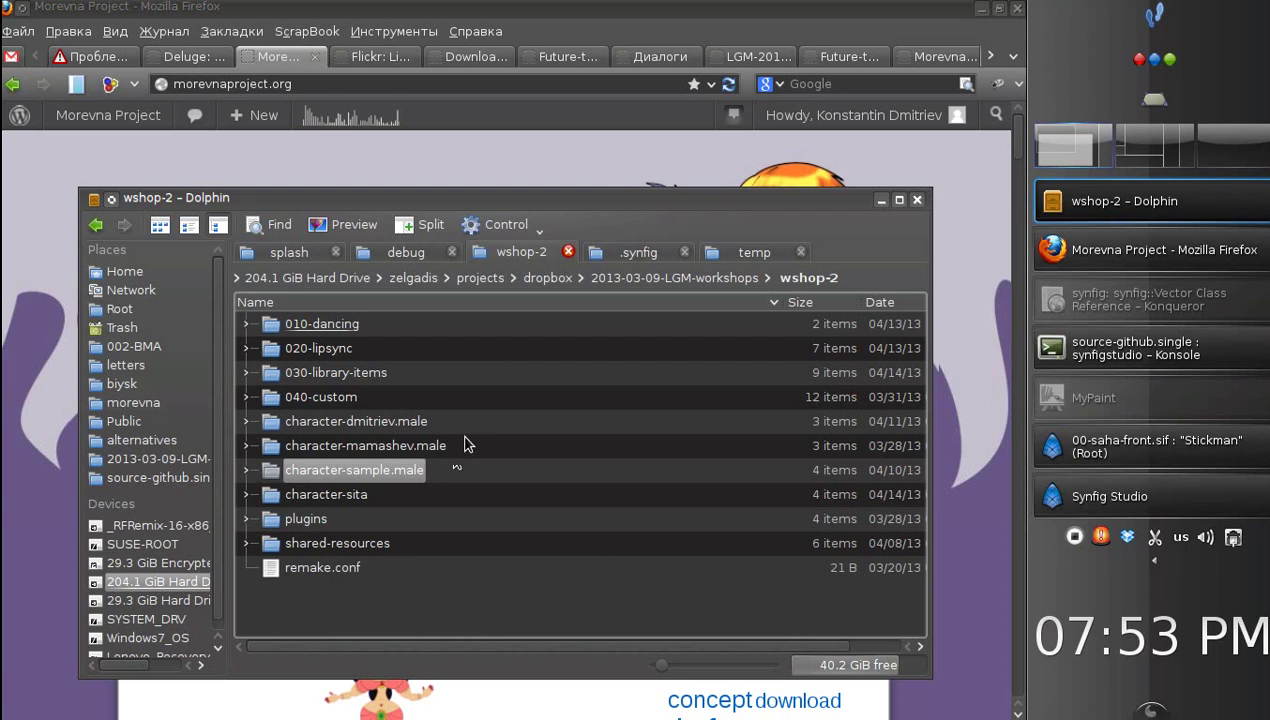
key(ctrl+v)
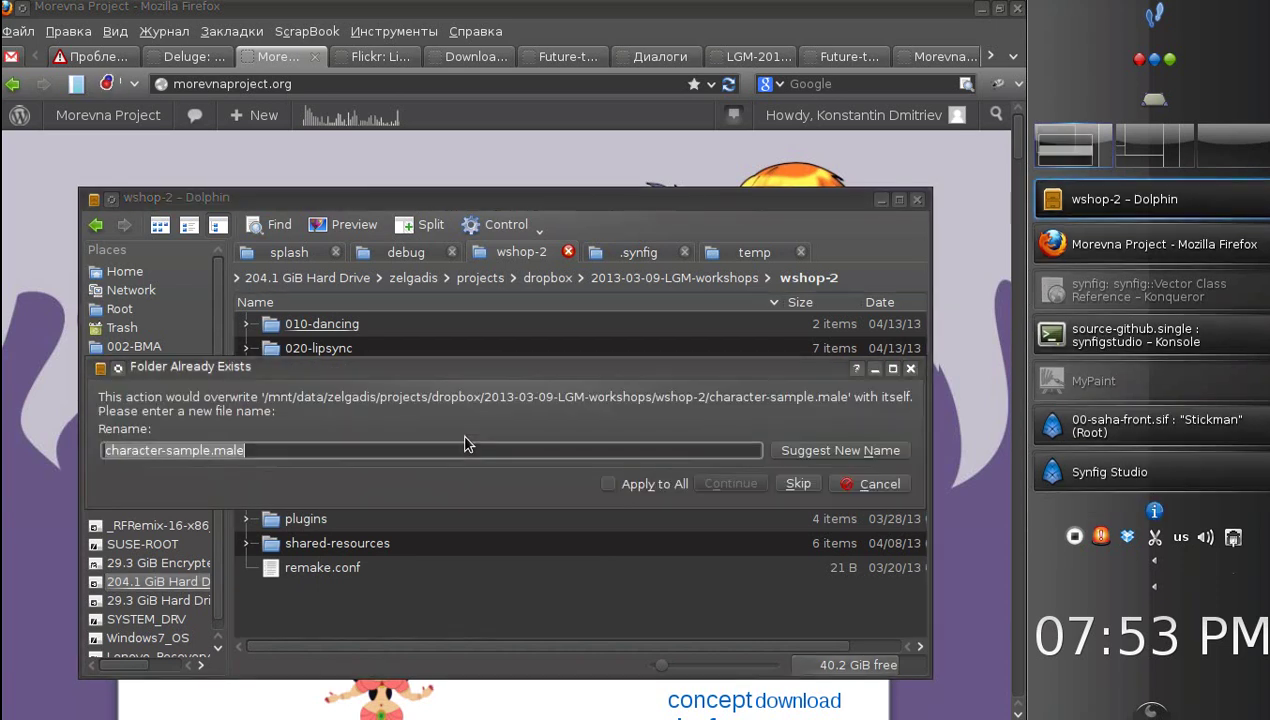
click(187, 452)
drag(166, 452, 214, 456)
text(hacker)
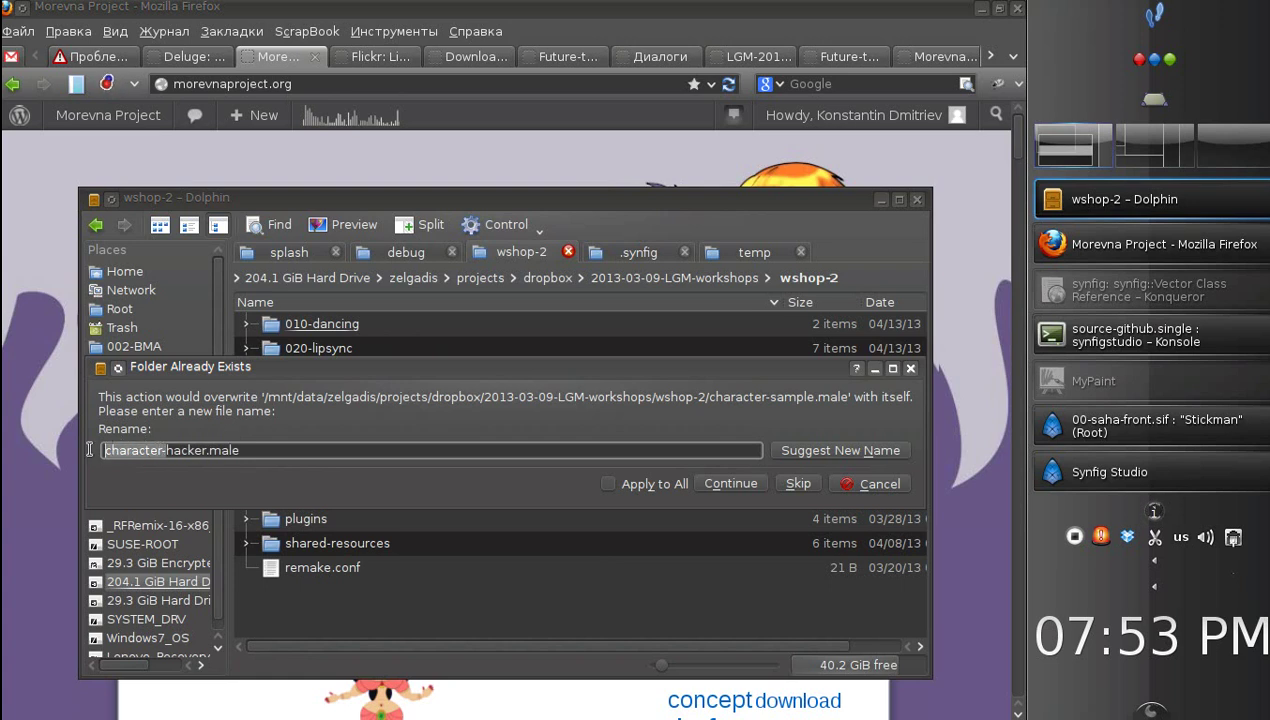
click(165, 455)
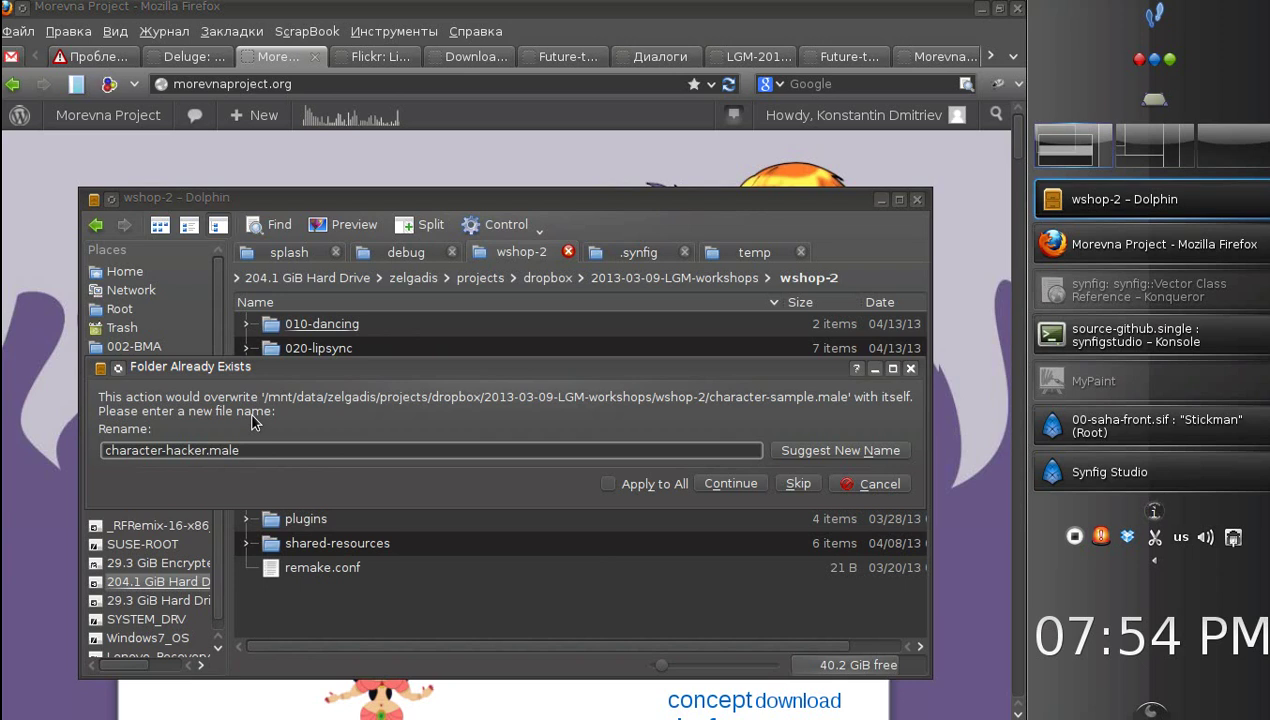
text(fe)
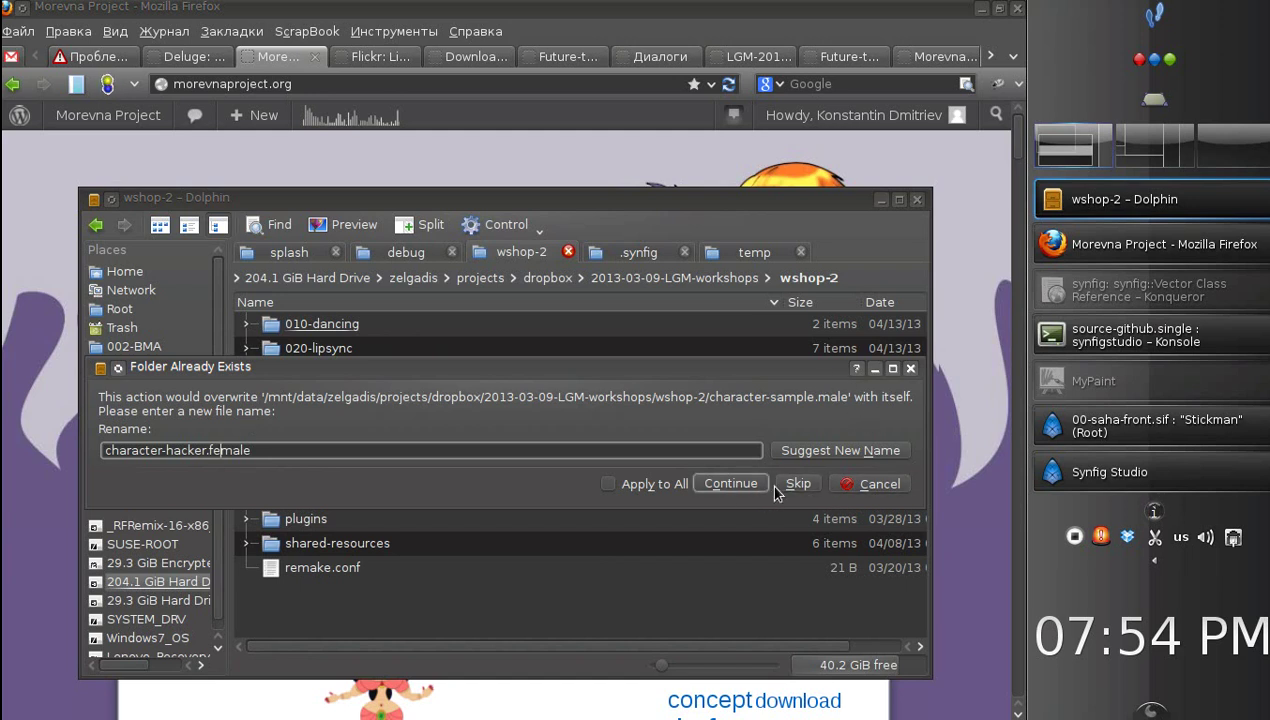
click(724, 486)
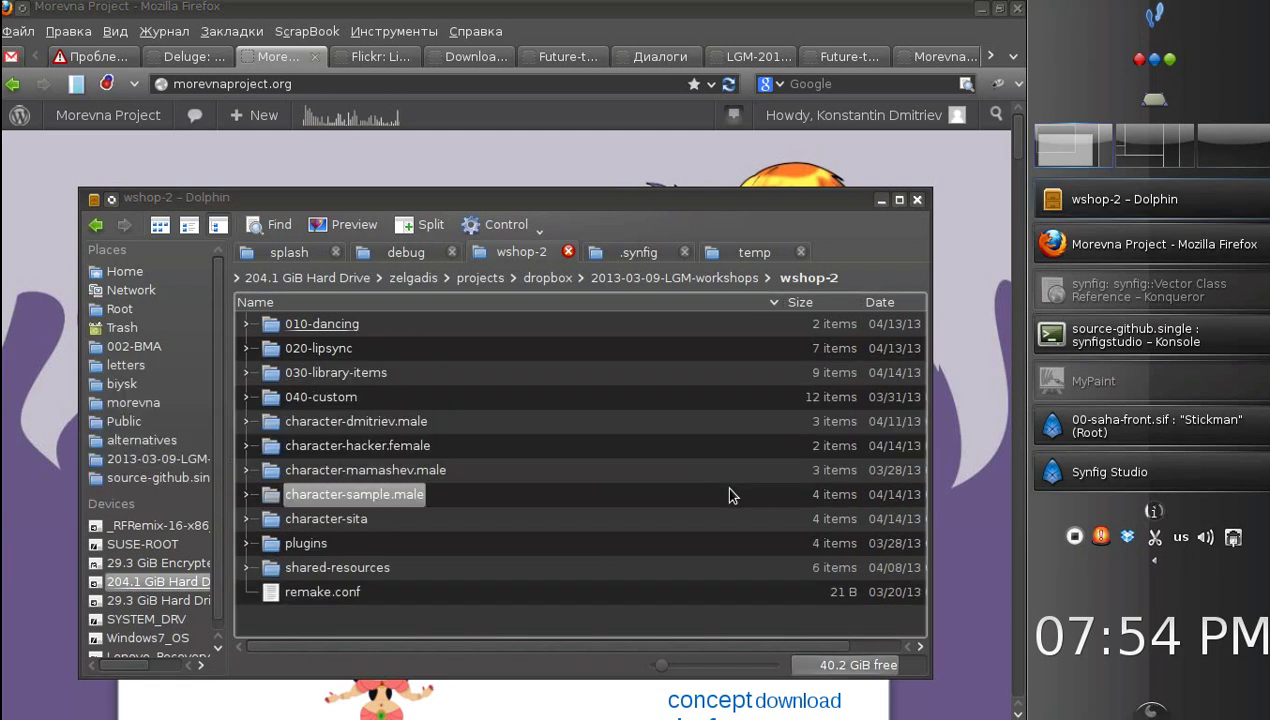
click(598, 531)
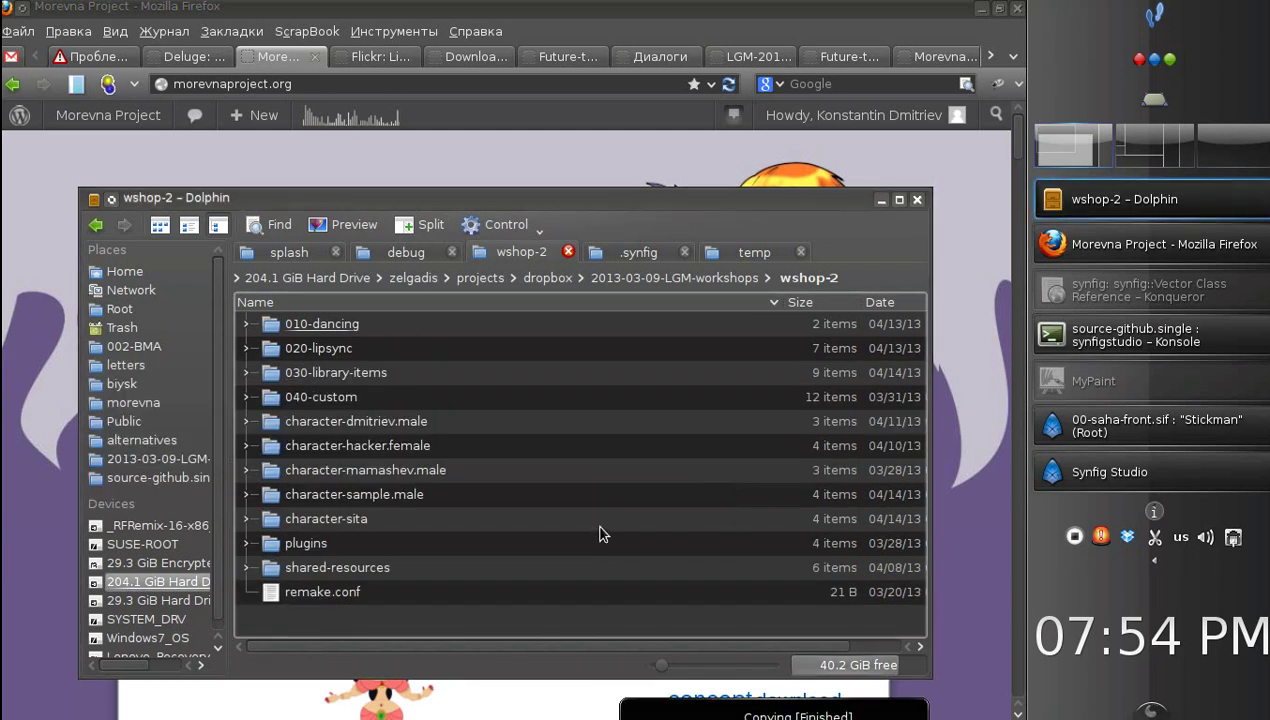
Step: Close the stickman document already open in Synfig Studio and open 00-saha-front.sif from the character-hacker.female folder
click(406, 445)
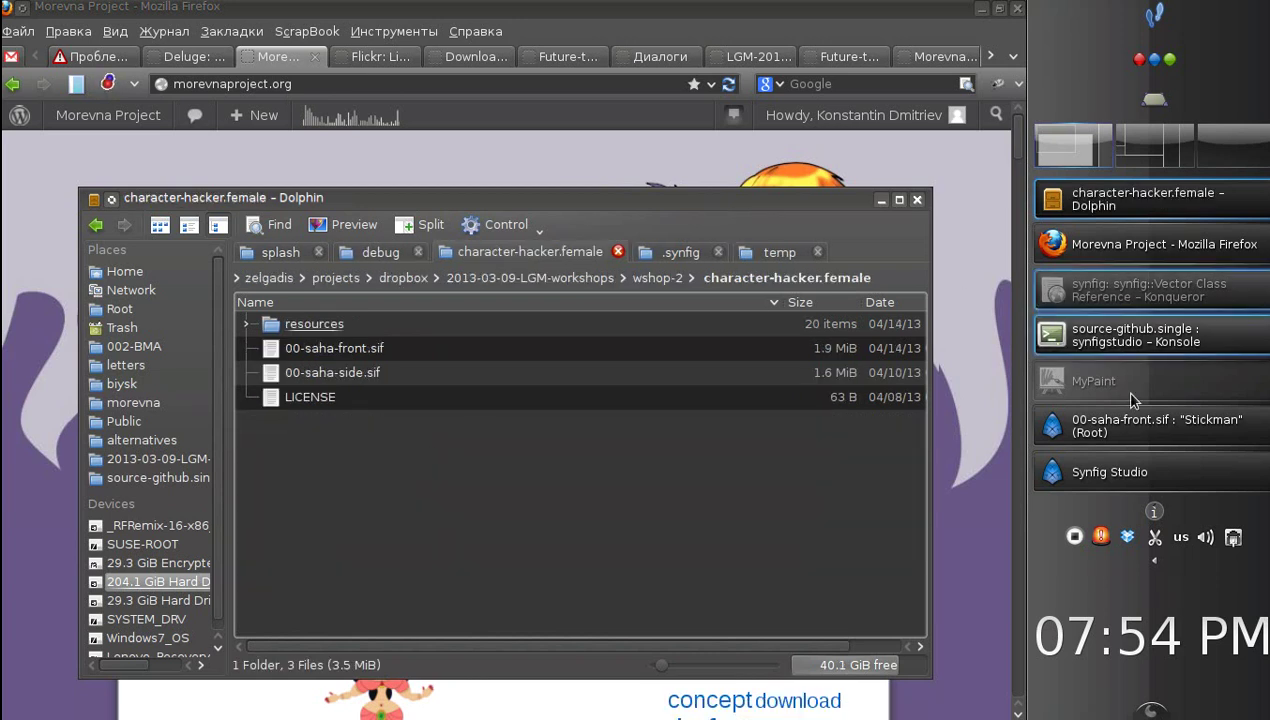
click(1155, 426)
click(750, 14)
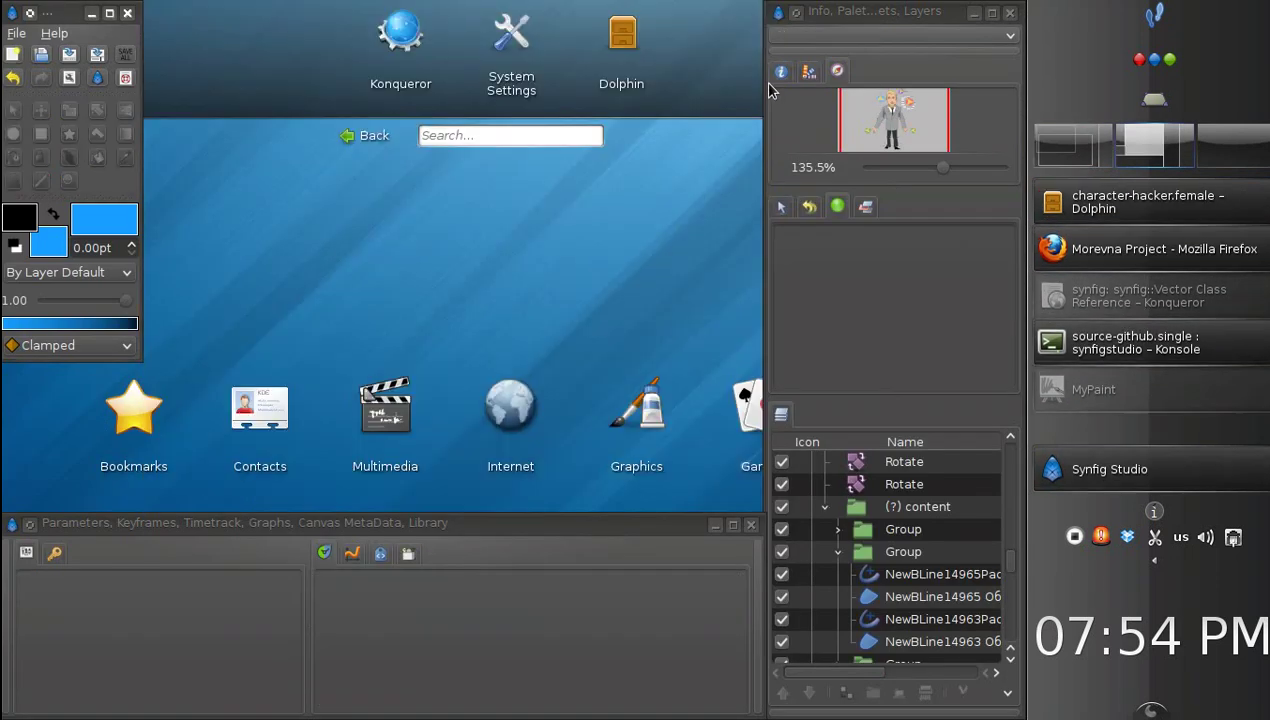
click(1083, 205)
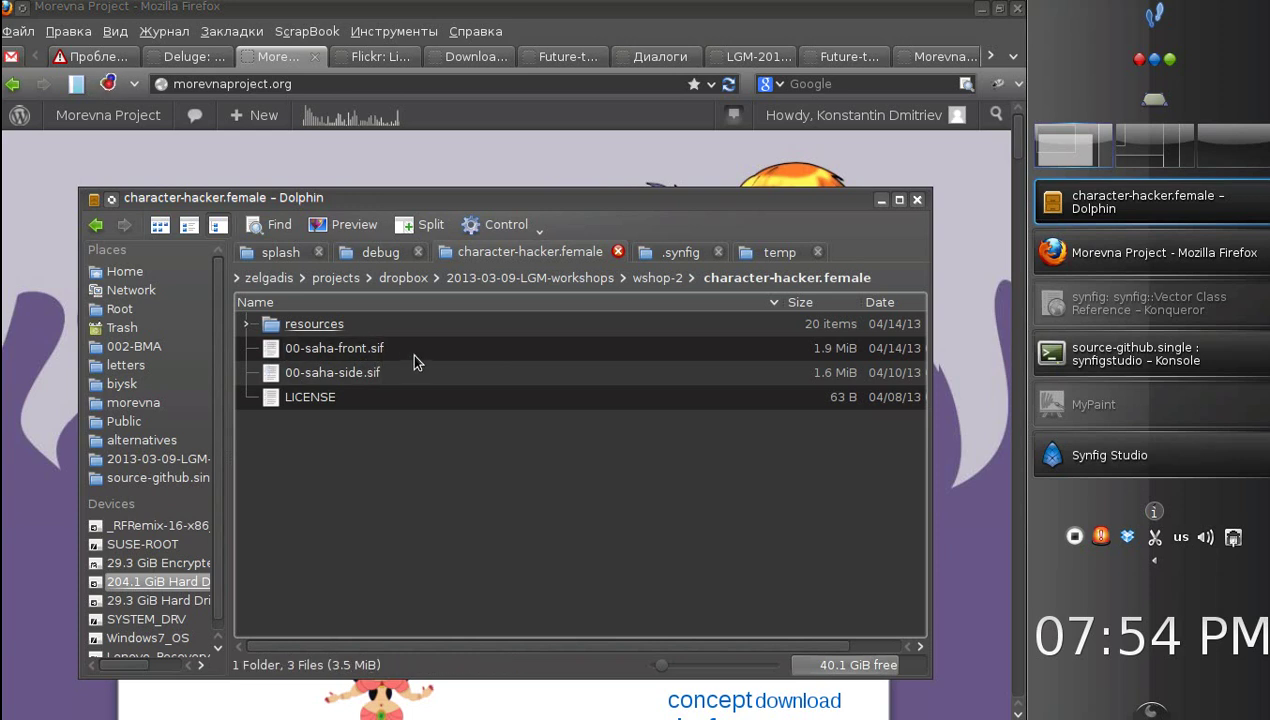
click(412, 354)
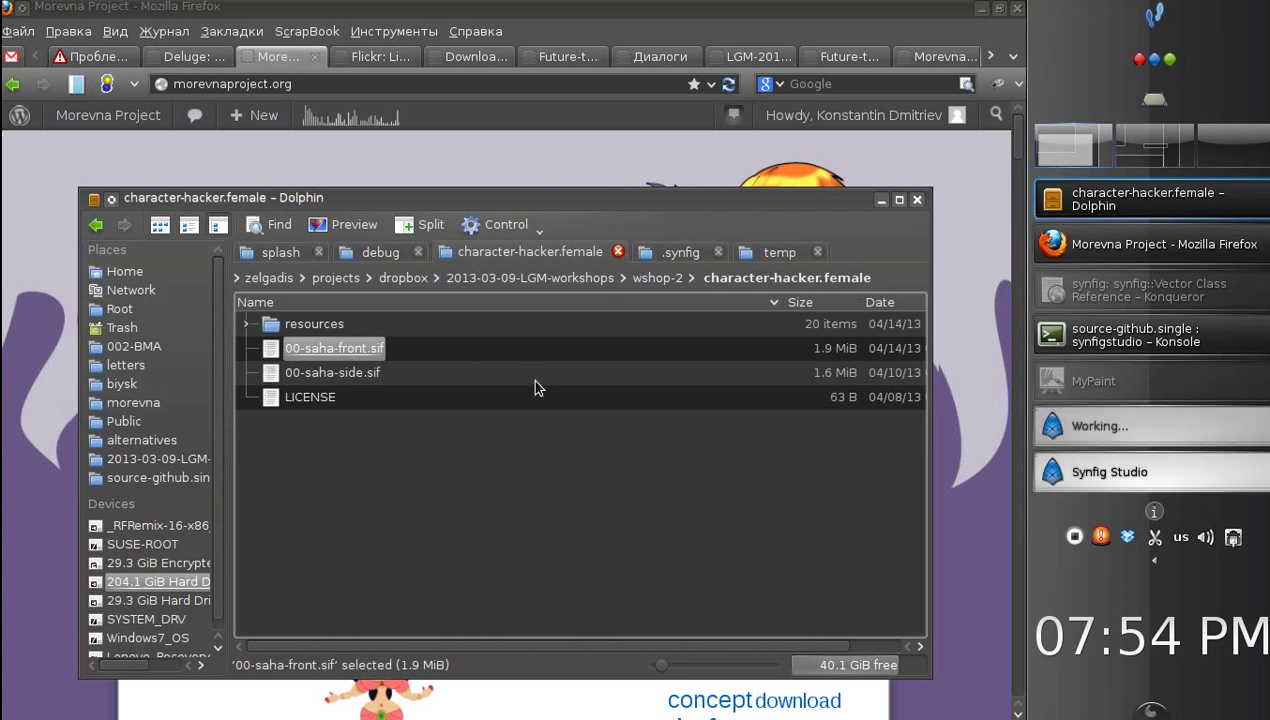
click(1098, 425)
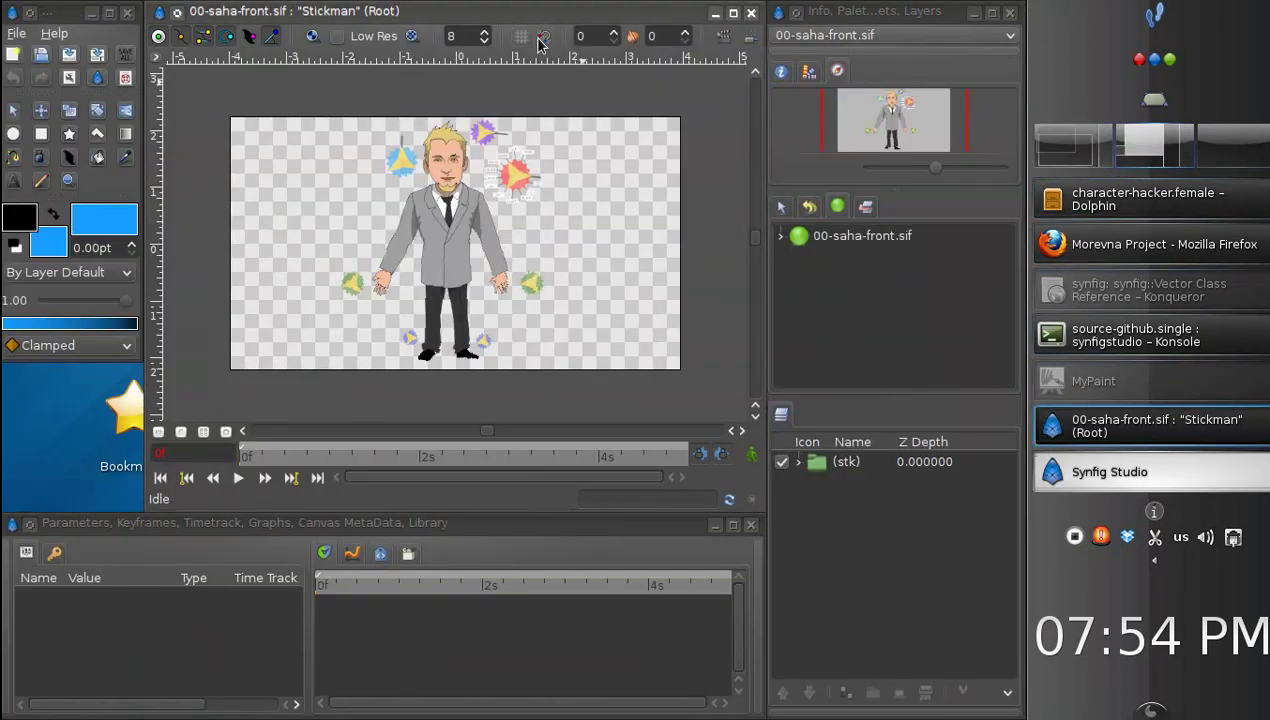
Step: Set the canvas display quality of the stickman document to 4
click(482, 43)
click(483, 43)
click(484, 43)
click(485, 42)
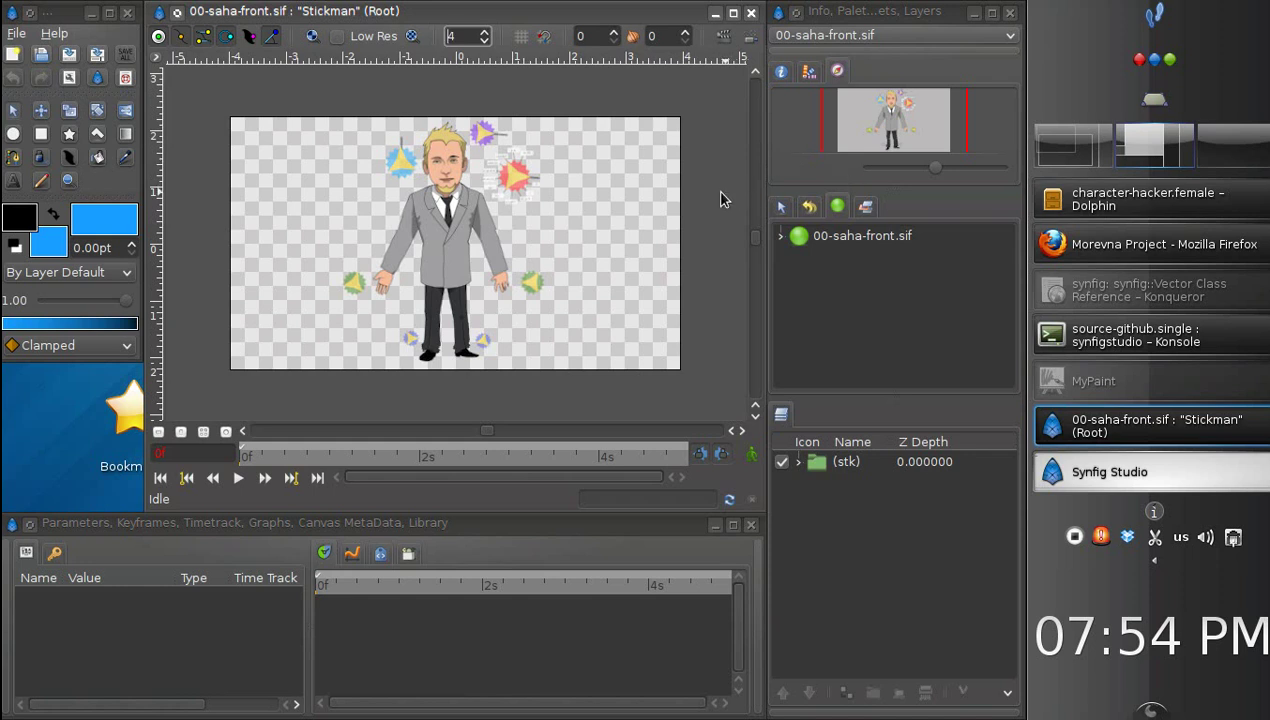
Step: Import the image g-hacker.png from the wshop-2/040-custom folder into the stickman document
click(156, 64)
mouse_move(205, 70)
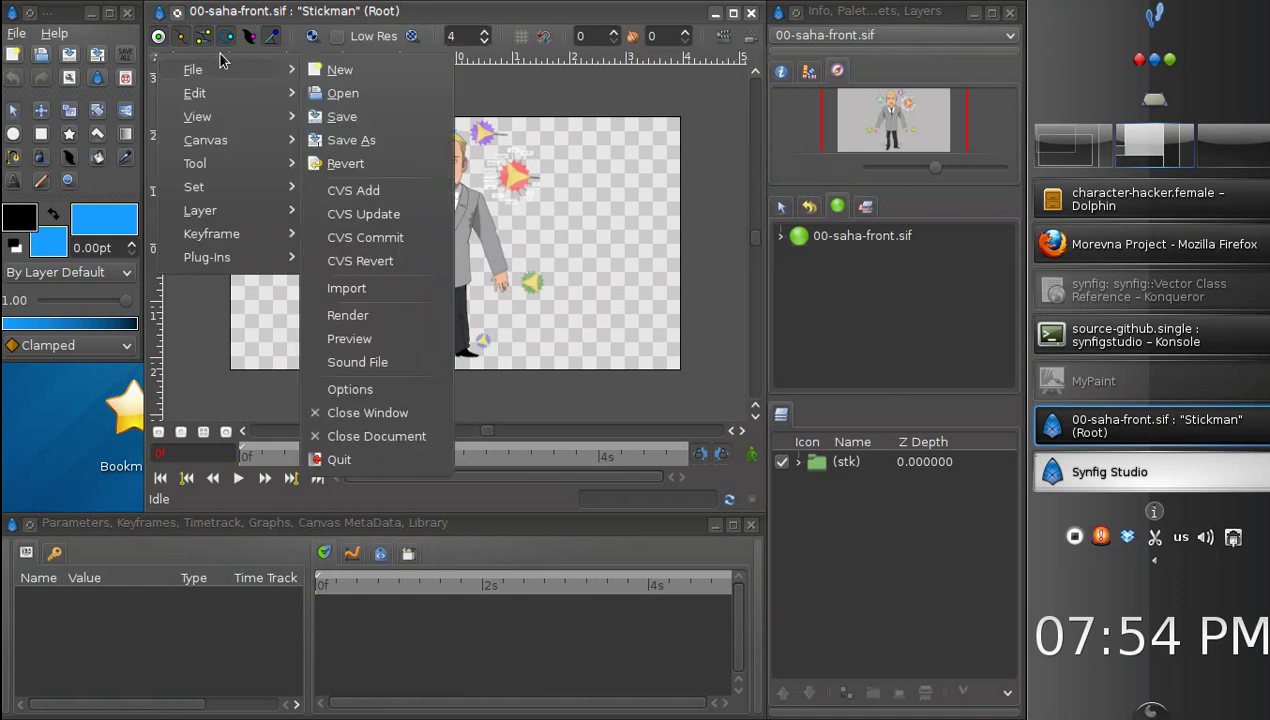
click(396, 288)
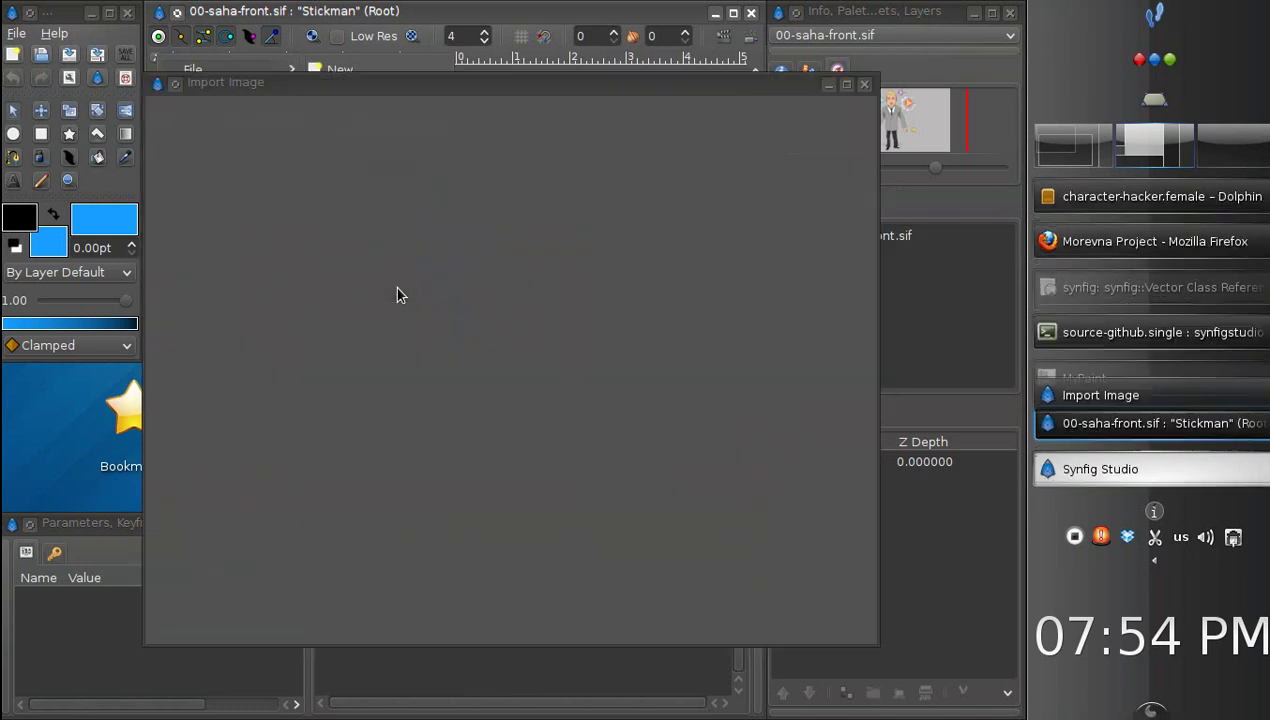
click(590, 122)
double_click(408, 220)
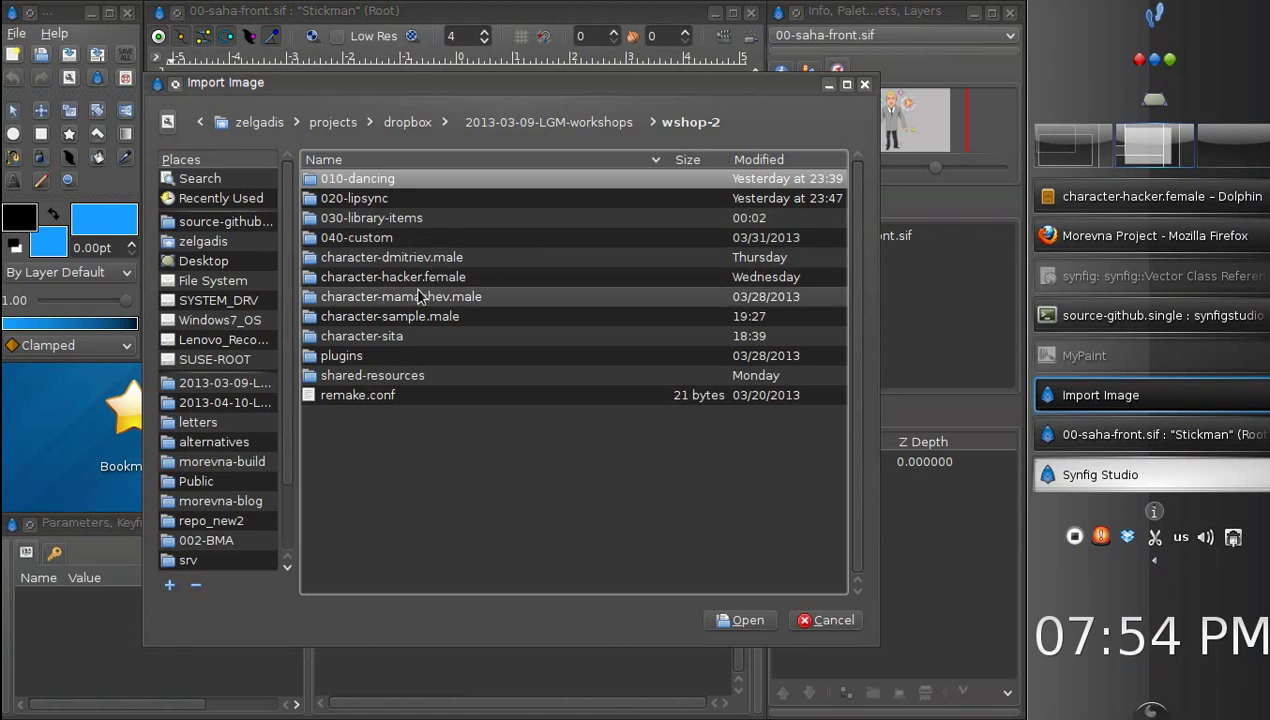
click(384, 240)
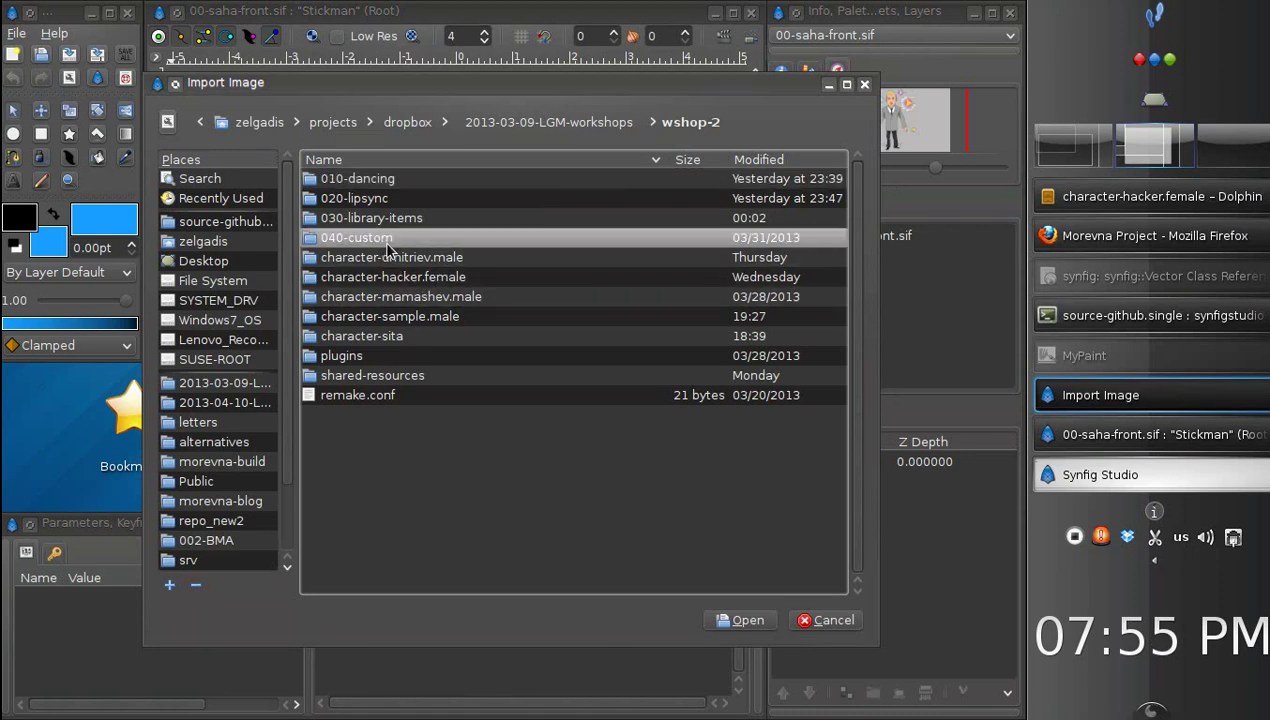
double_click(386, 244)
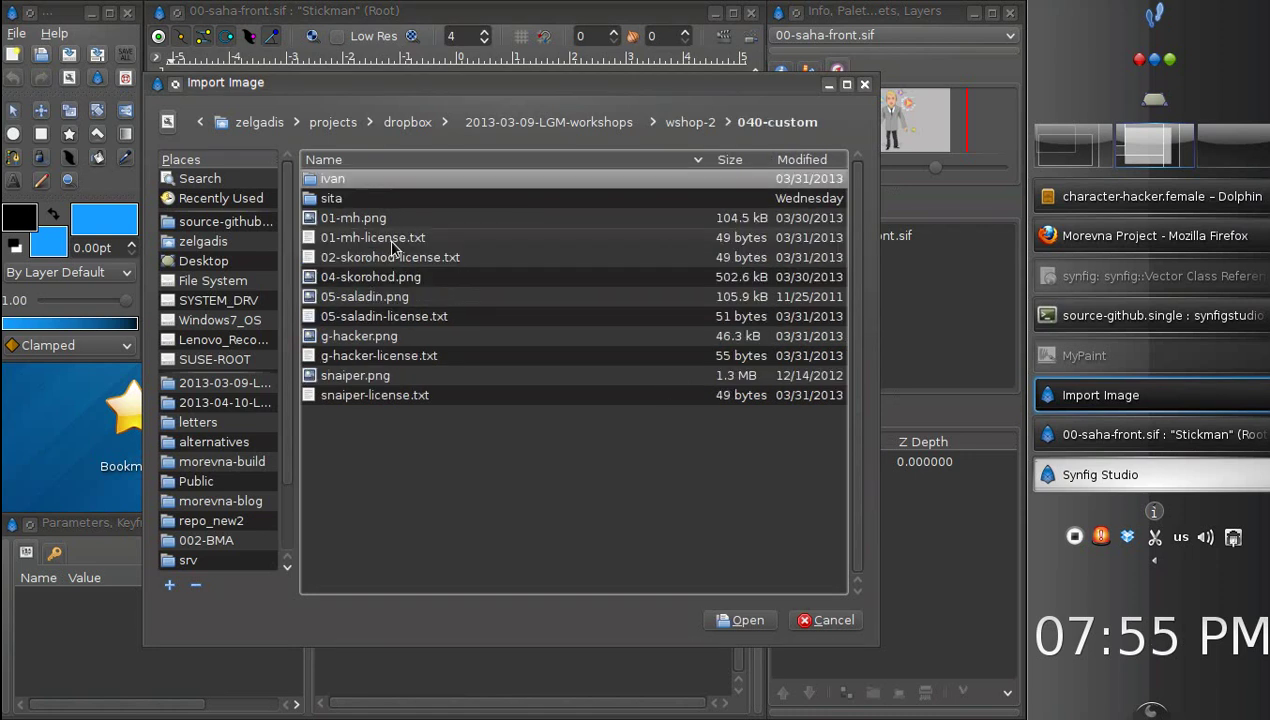
click(398, 338)
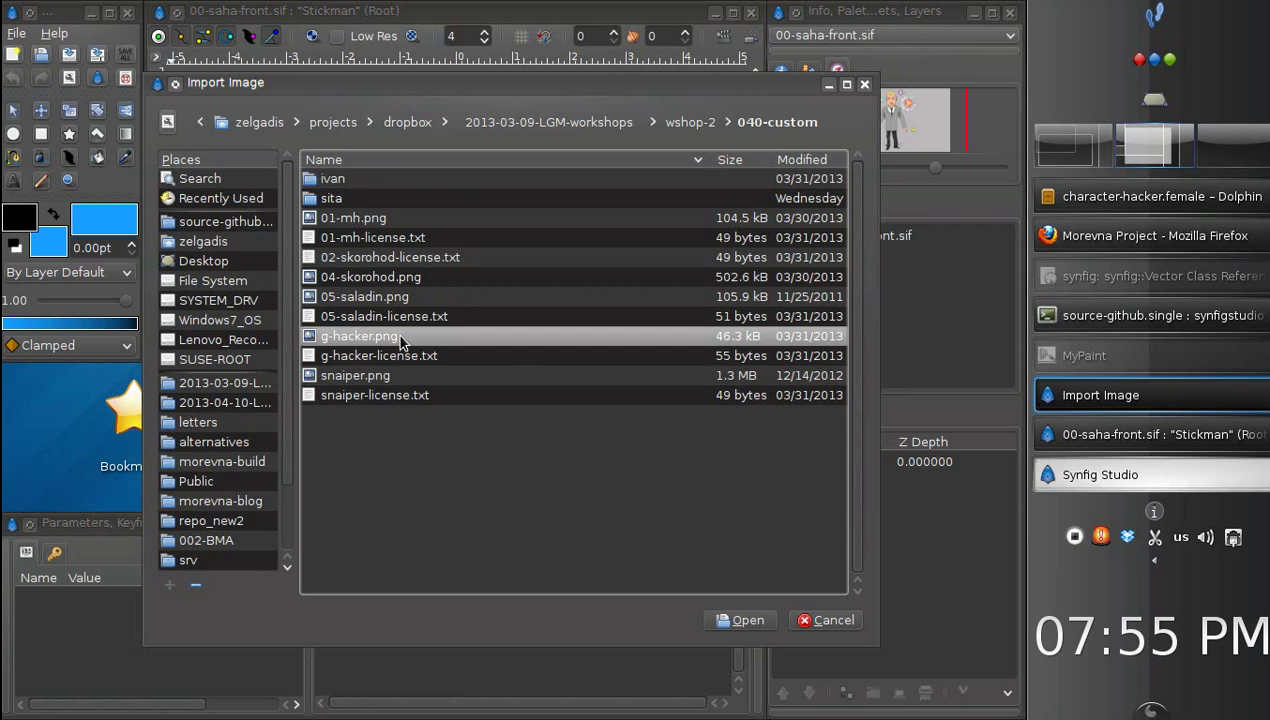
click(740, 620)
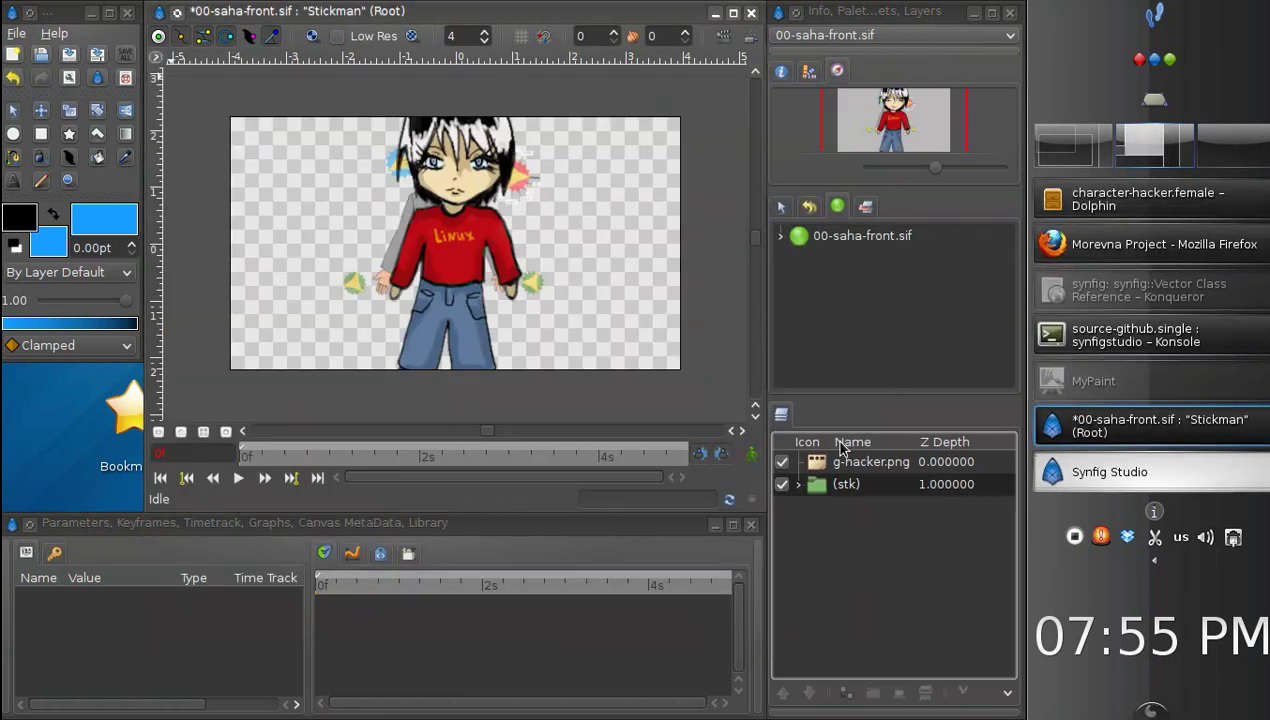
Step: Put the g-hacker.png layer into its own group and set that group's Zoom to -0.2
click(838, 461)
right_click(840, 462)
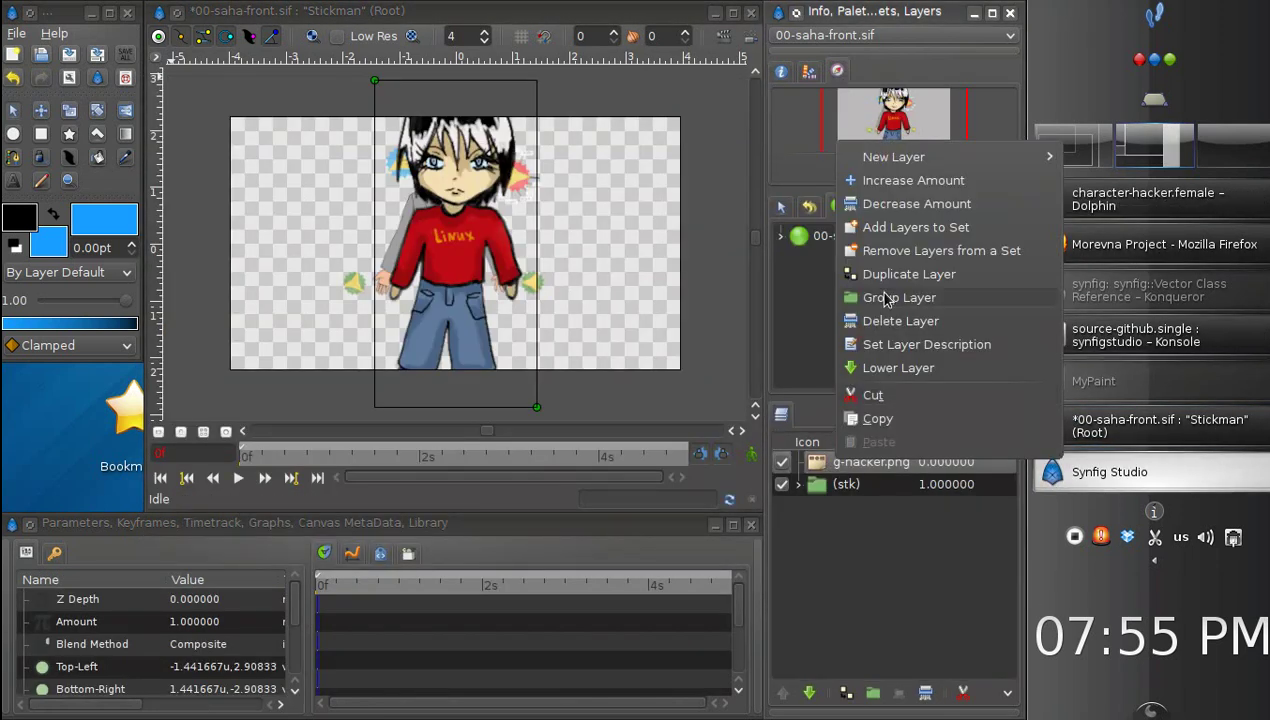
click(886, 300)
drag(293, 604, 287, 629)
click(221, 629)
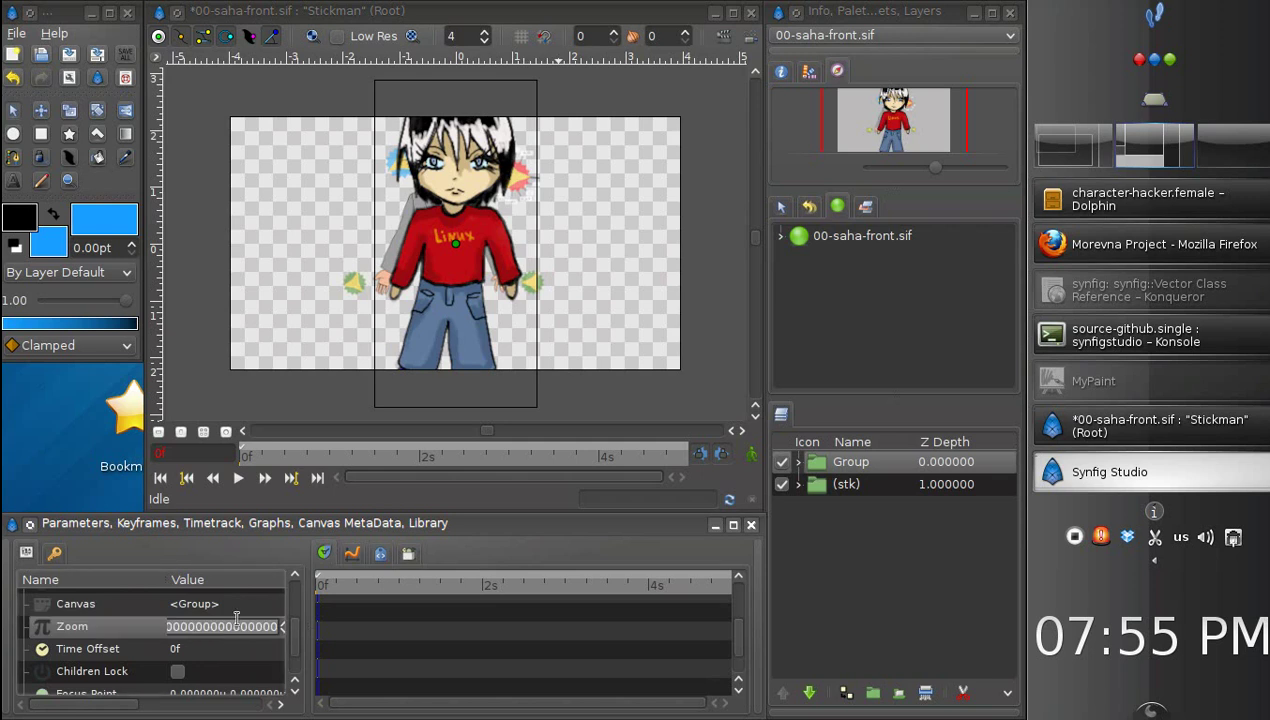
text(-0.2)
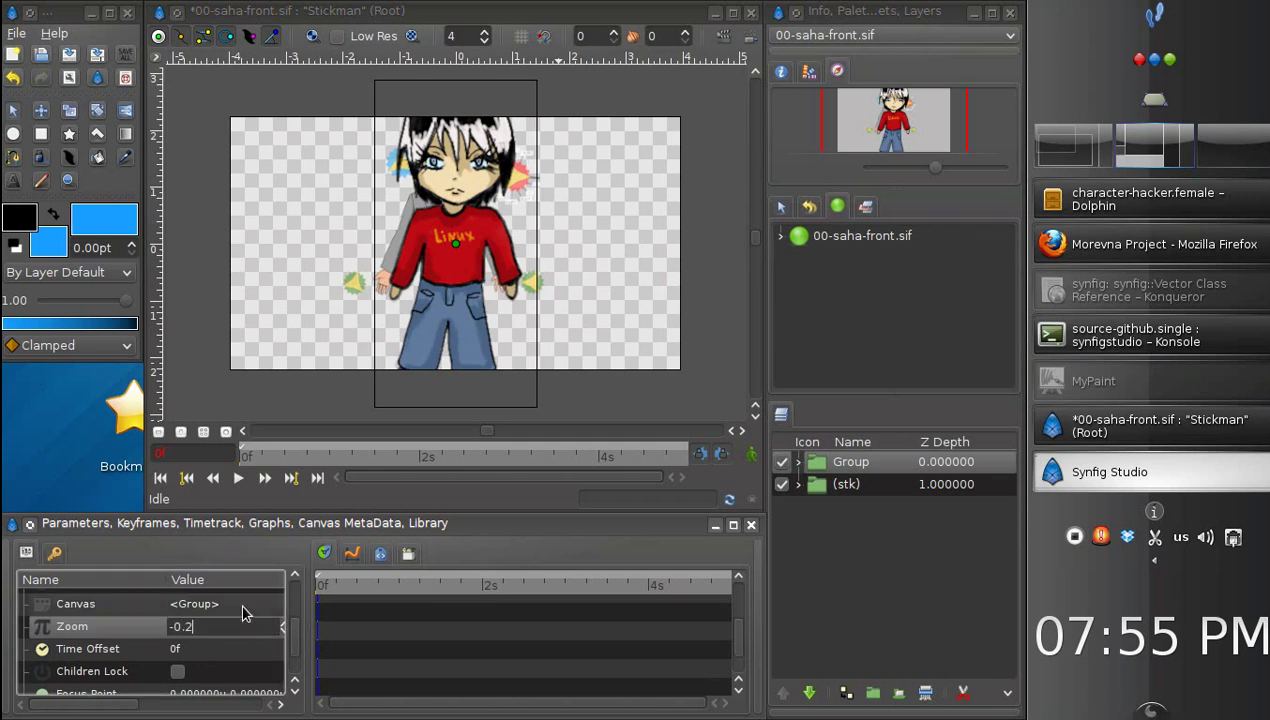
key(Return)
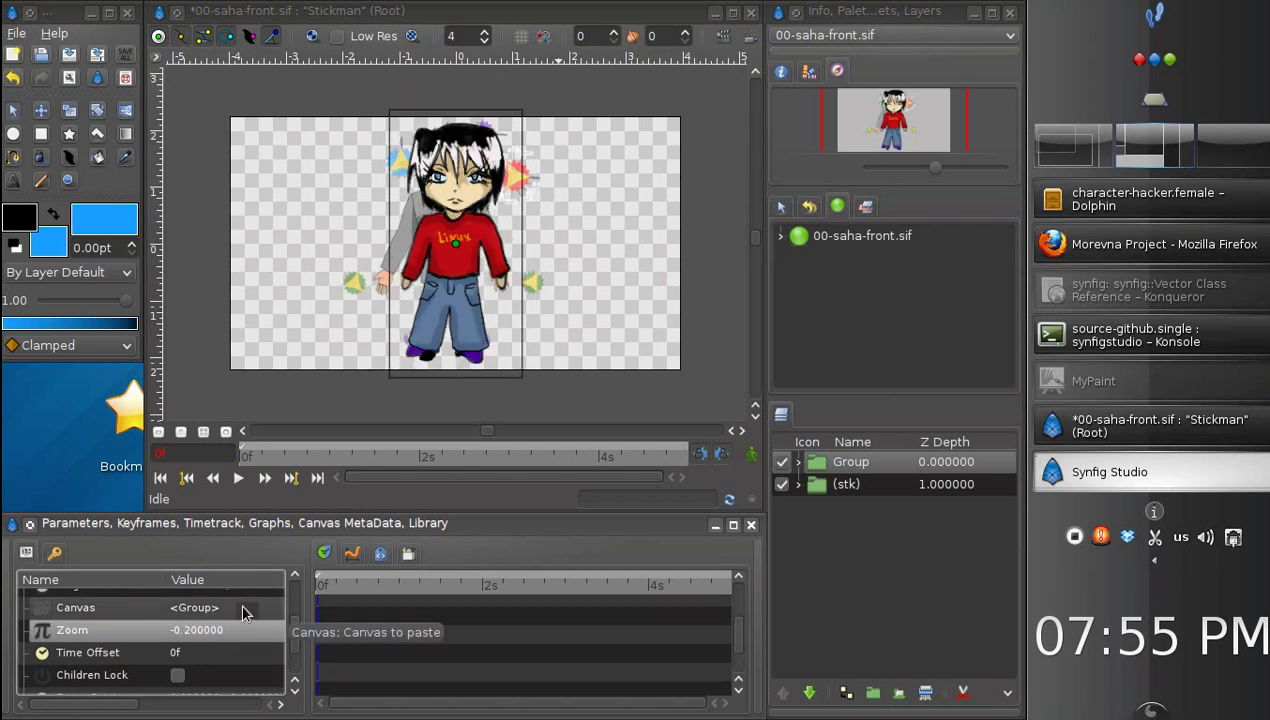
Step: Save the document and lower the drawing's group beneath the (stk) layer
key(ctrl+s)
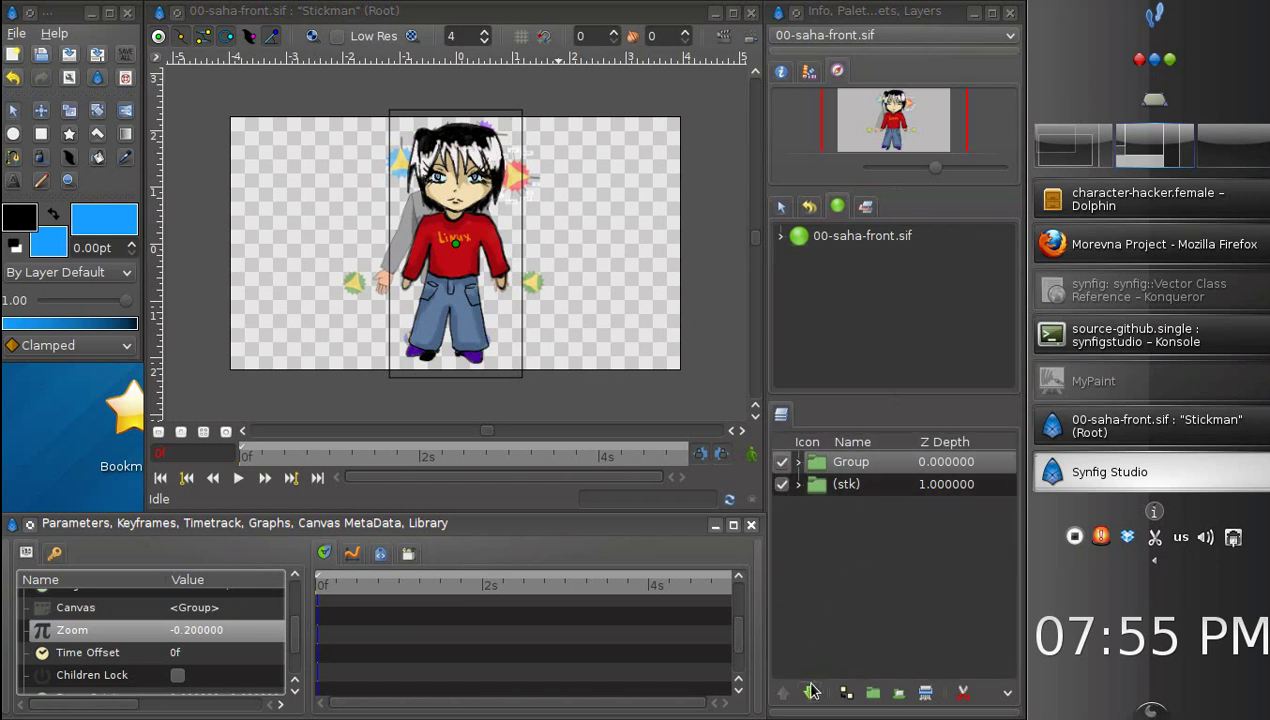
click(811, 693)
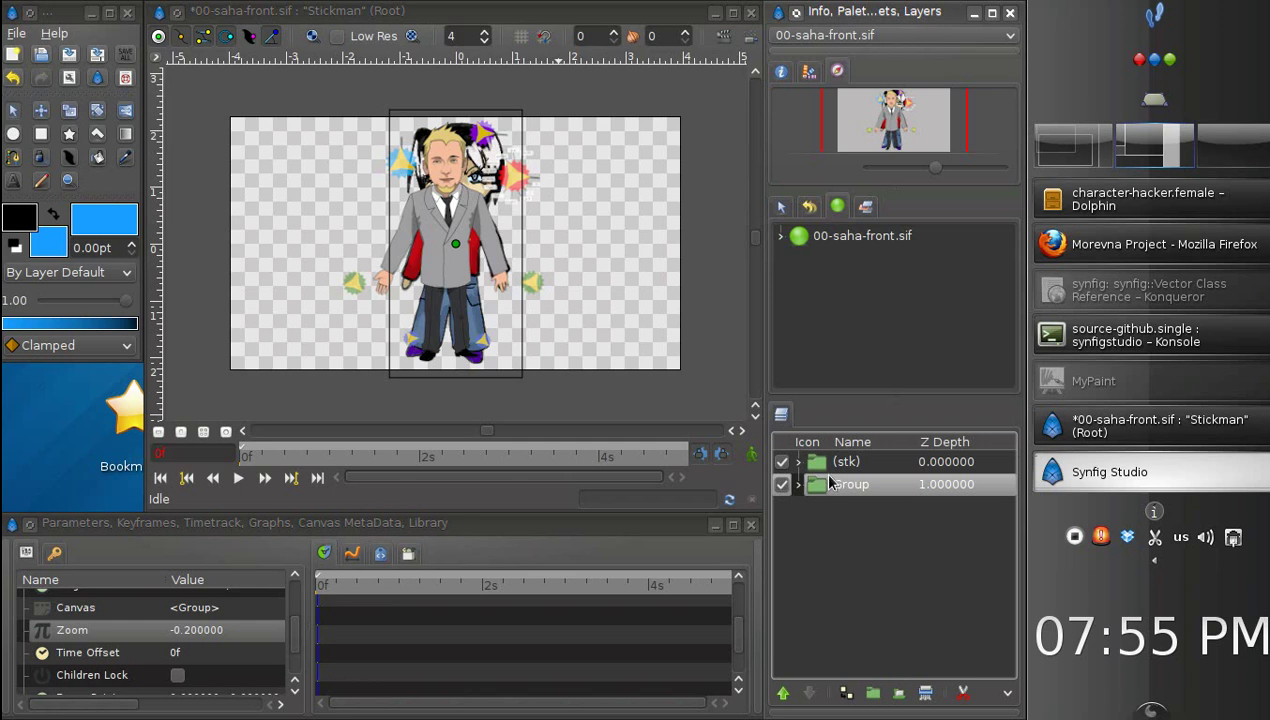
Step: Find (stk)-widget-amount-switch among the document's exported ValueBase nodes and turn it off
click(380, 553)
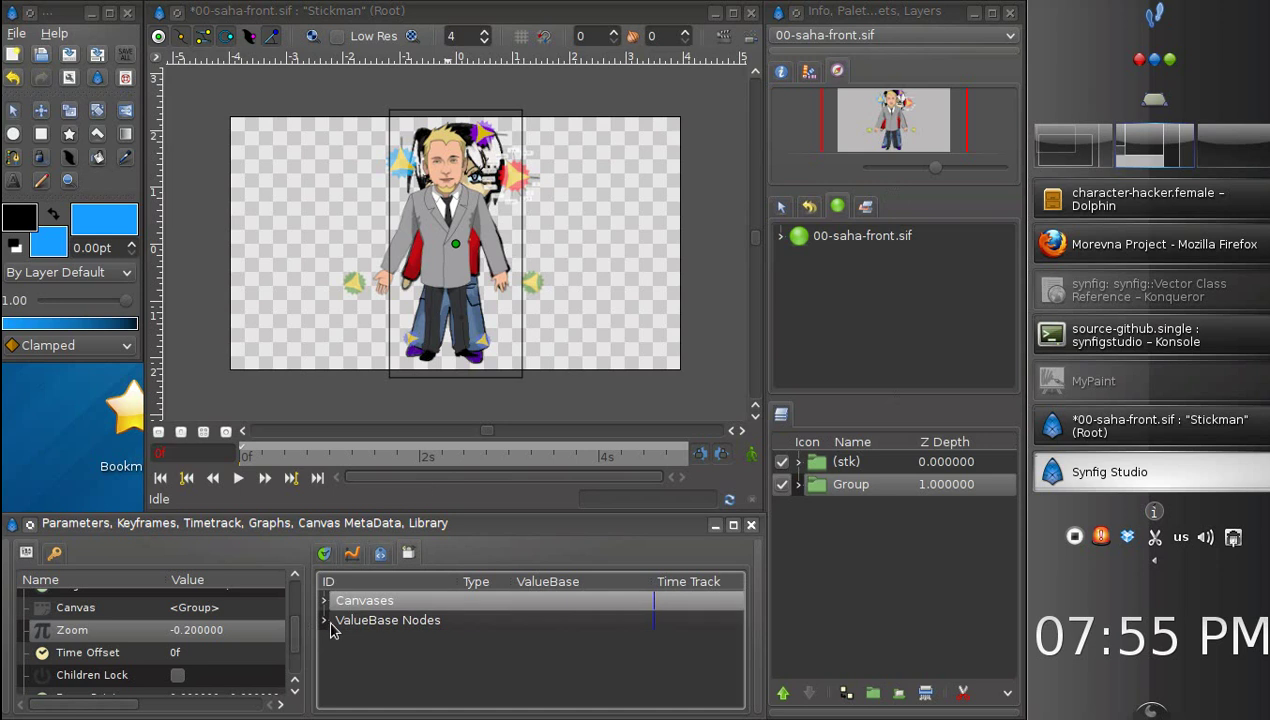
click(324, 620)
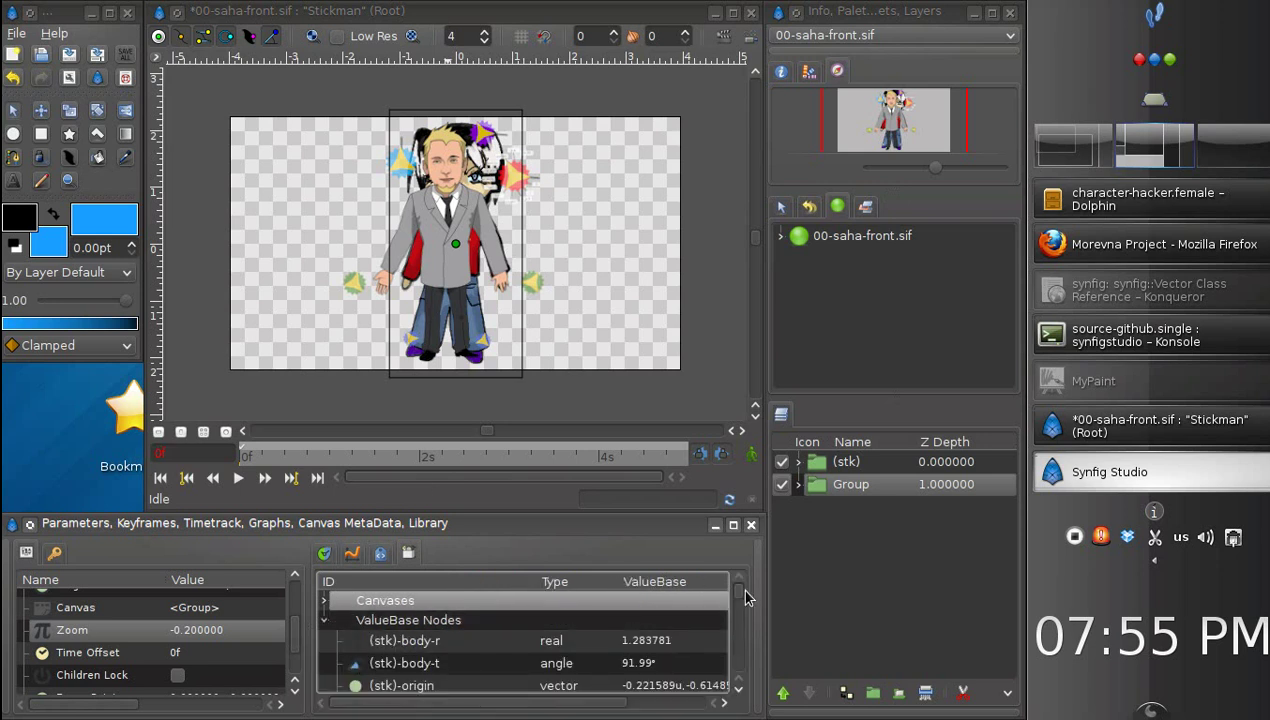
click(742, 621)
drag(742, 621, 737, 670)
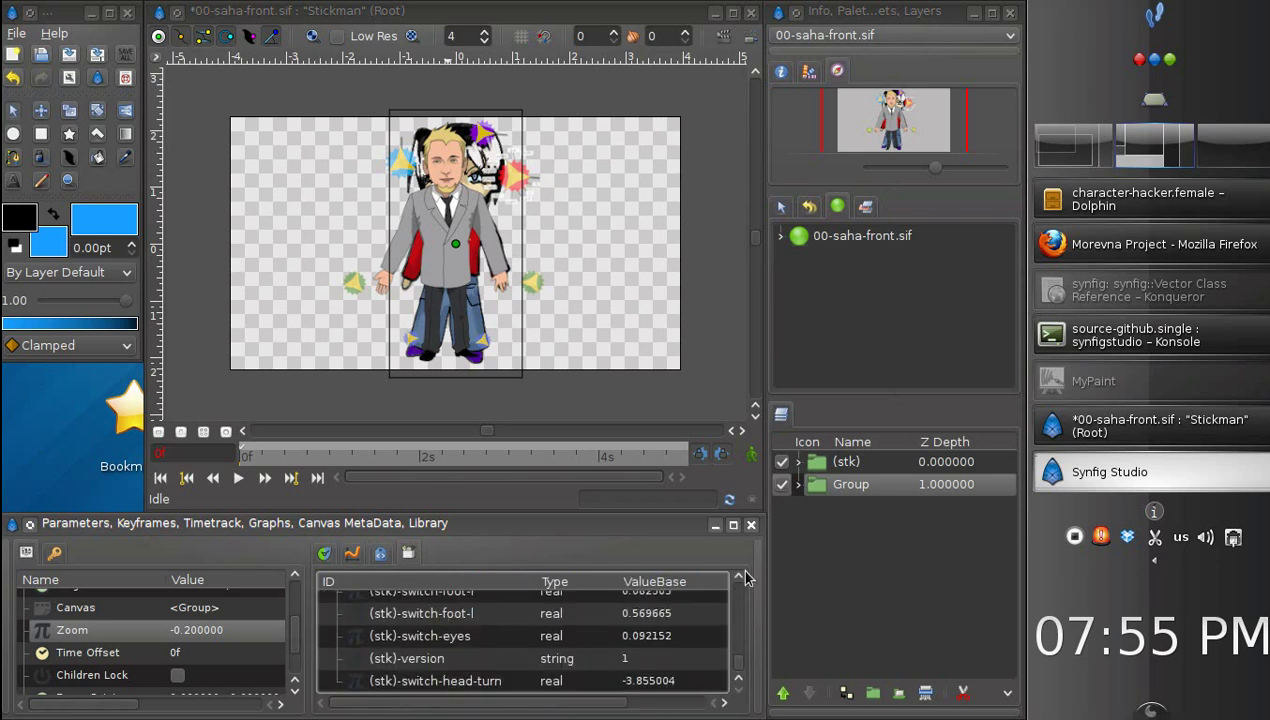
click(738, 576)
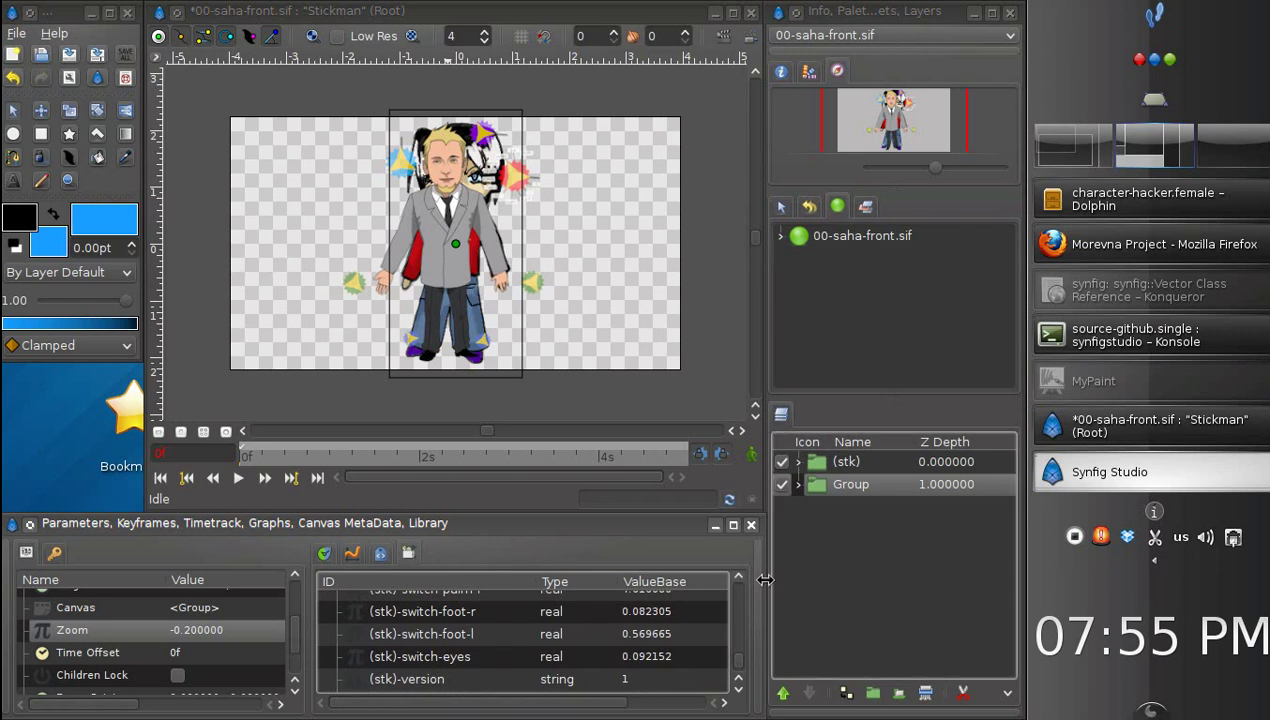
click(738, 578)
click(737, 580)
click(737, 581)
click(737, 581)
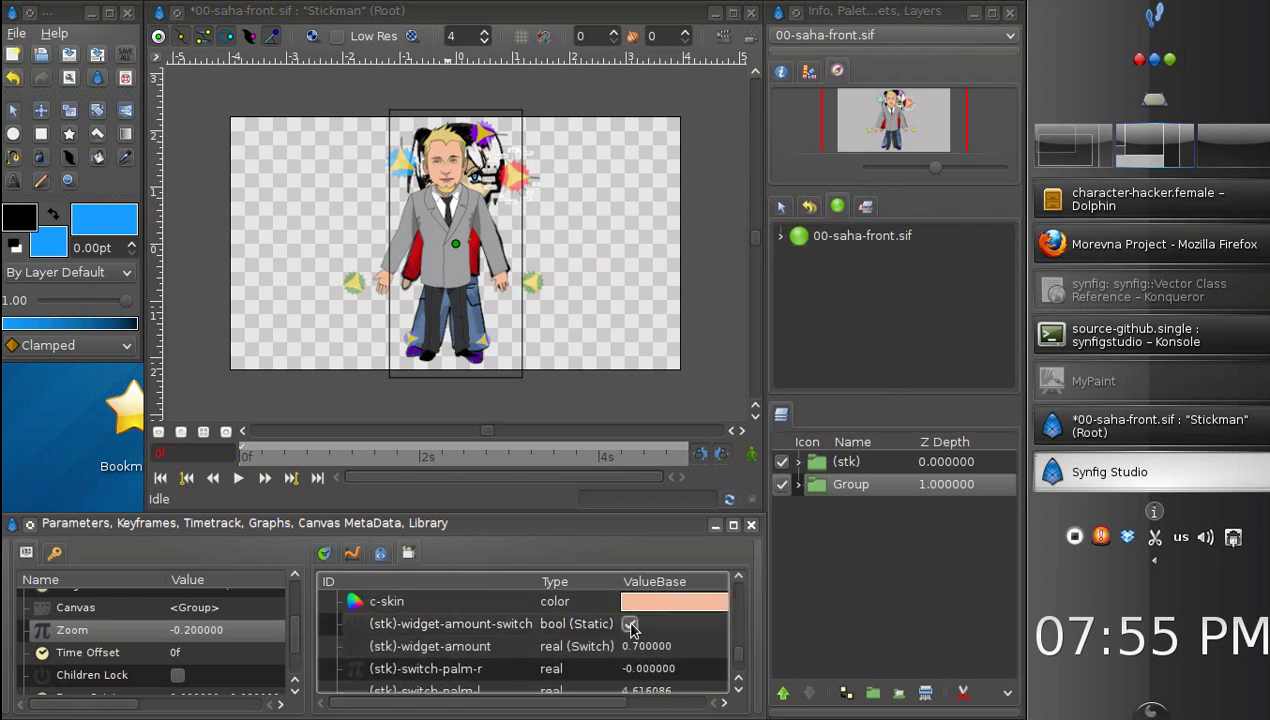
click(630, 624)
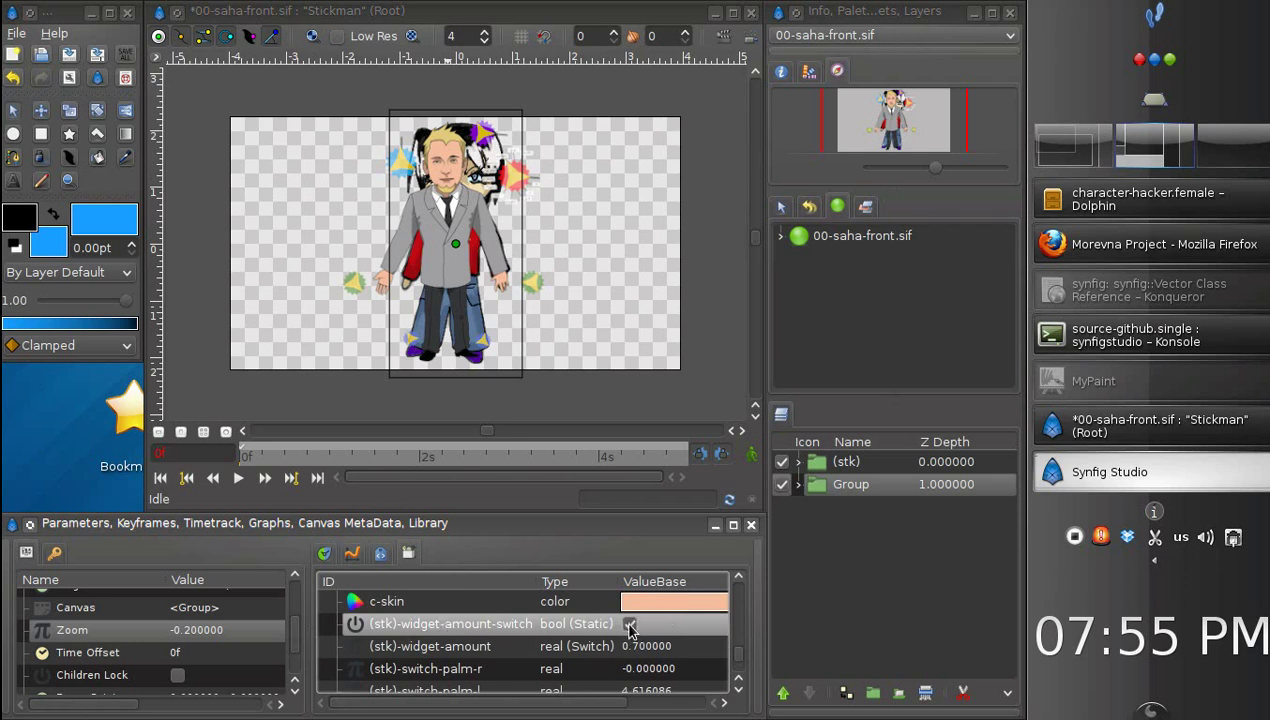
click(630, 624)
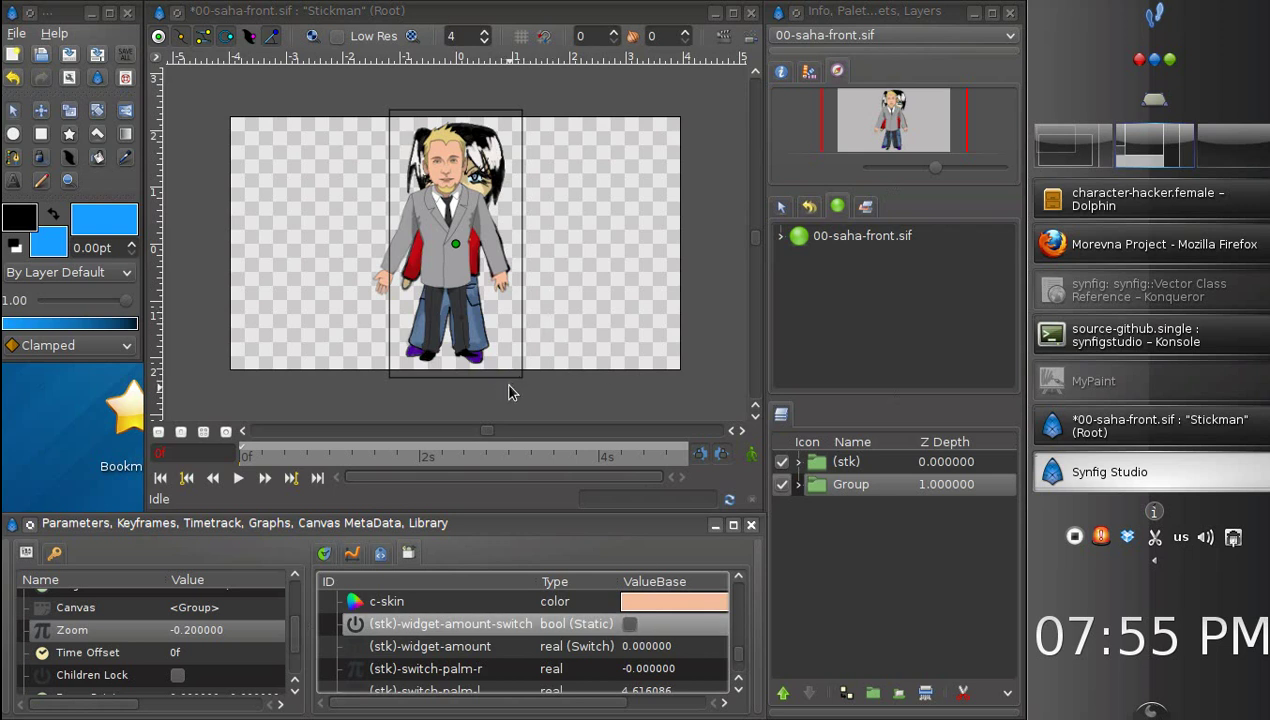
Step: Set the Zoom of the (stk) group to -0.3
click(846, 462)
click(225, 631)
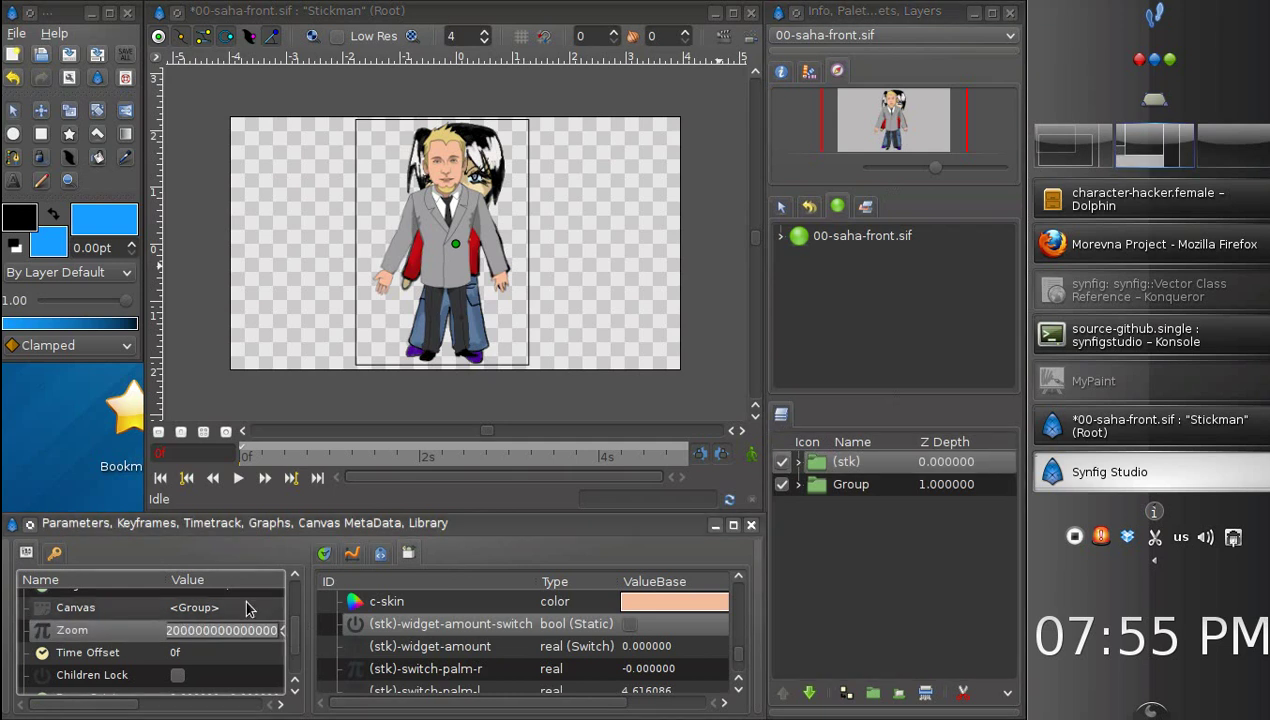
text(-)
text(-0.3)
key(Return)
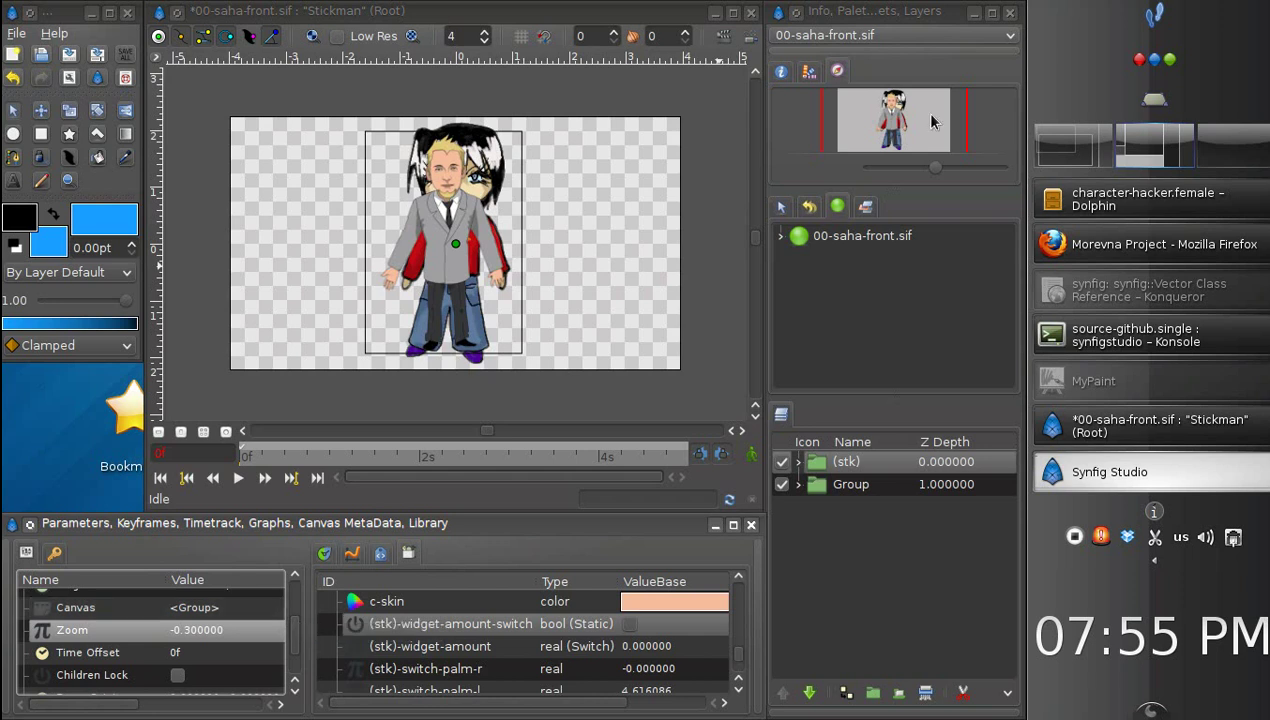
Step: Set the (stk) group's Amount to 0.7 and shift its origin to about 0.09, -0.14 to line up with the drawing
mouse_move(935, 167)
mouse_down()
mouse_move(953, 169)
mouse_move(943, 178)
mouse_up()
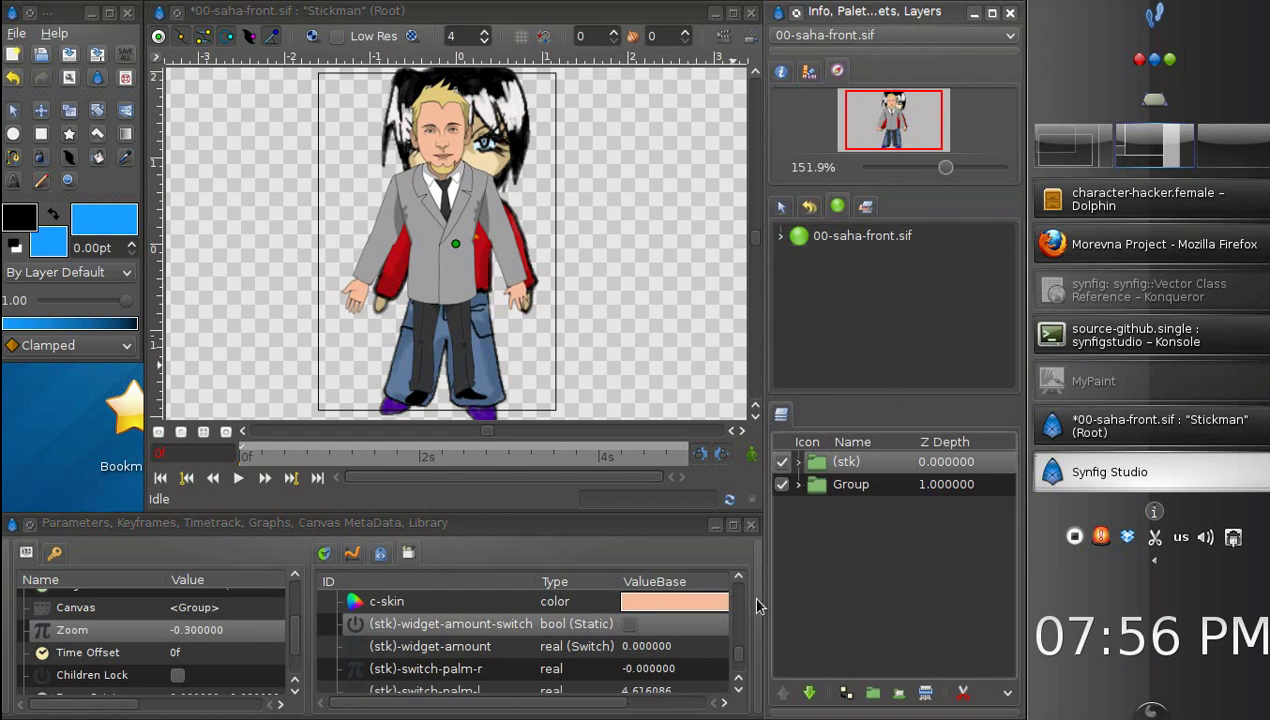
drag(742, 655, 738, 588)
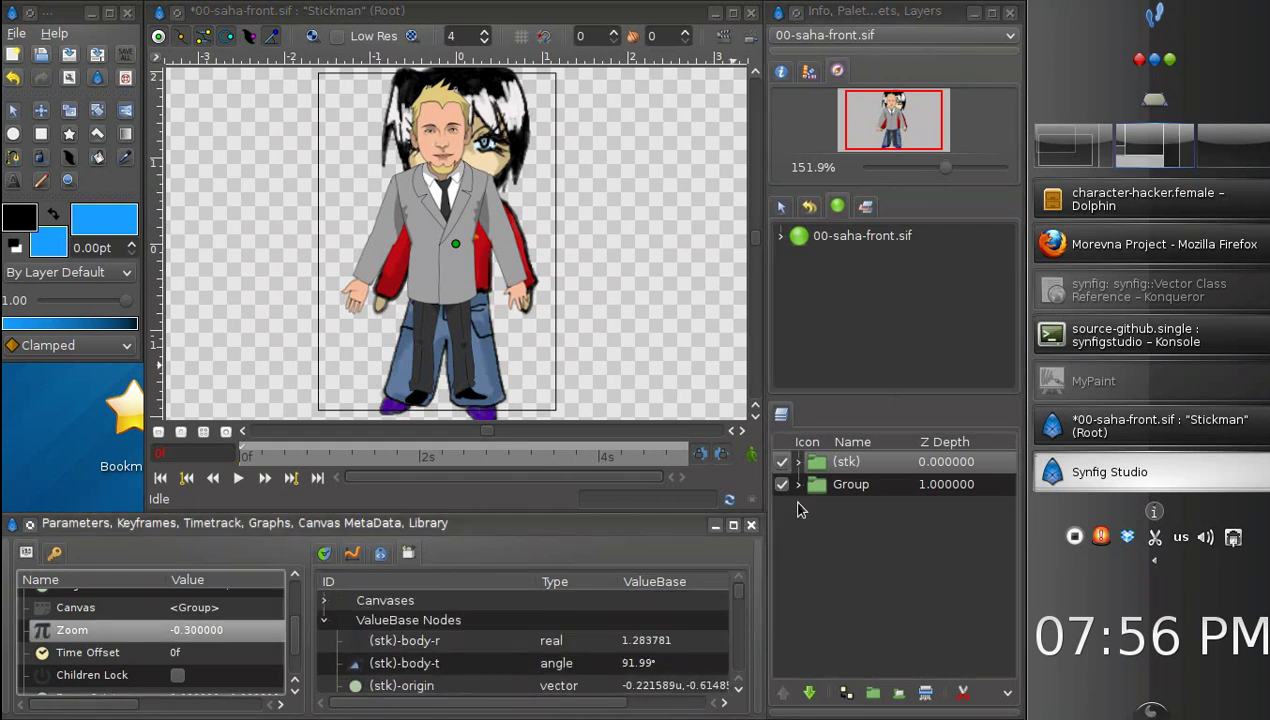
drag(290, 652, 213, 622)
click(218, 624)
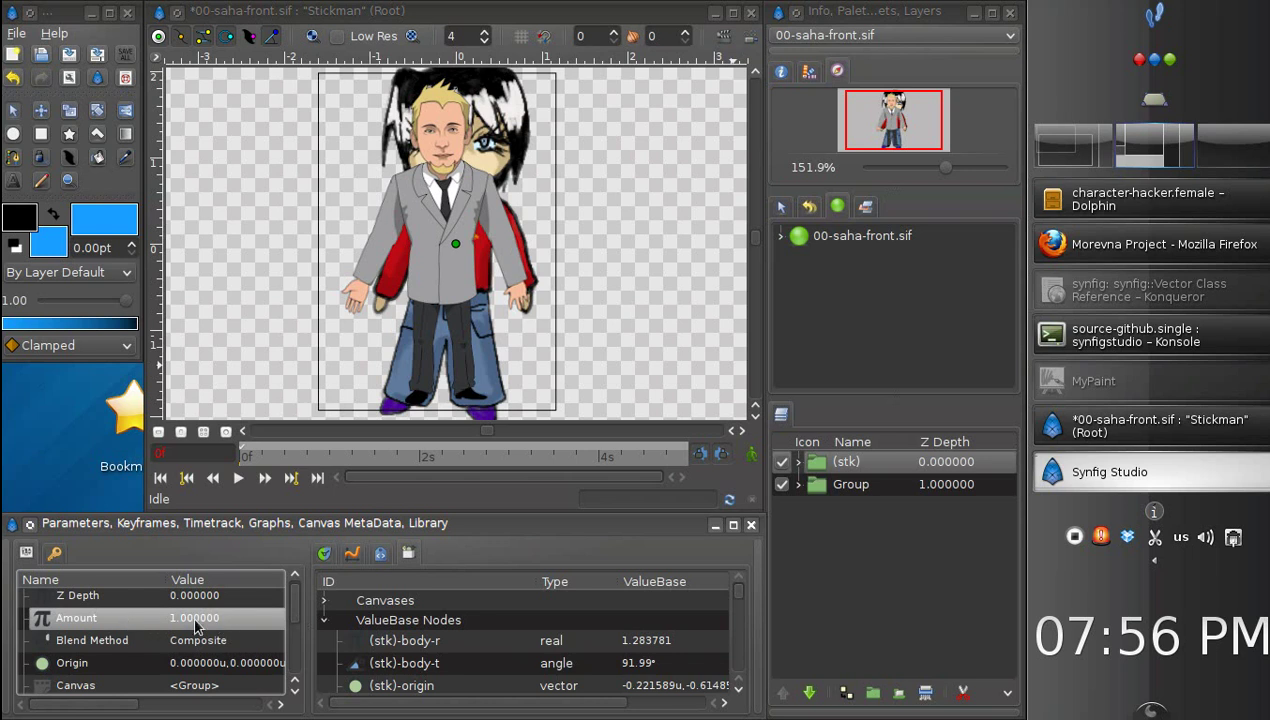
click(213, 620)
text(0.7)
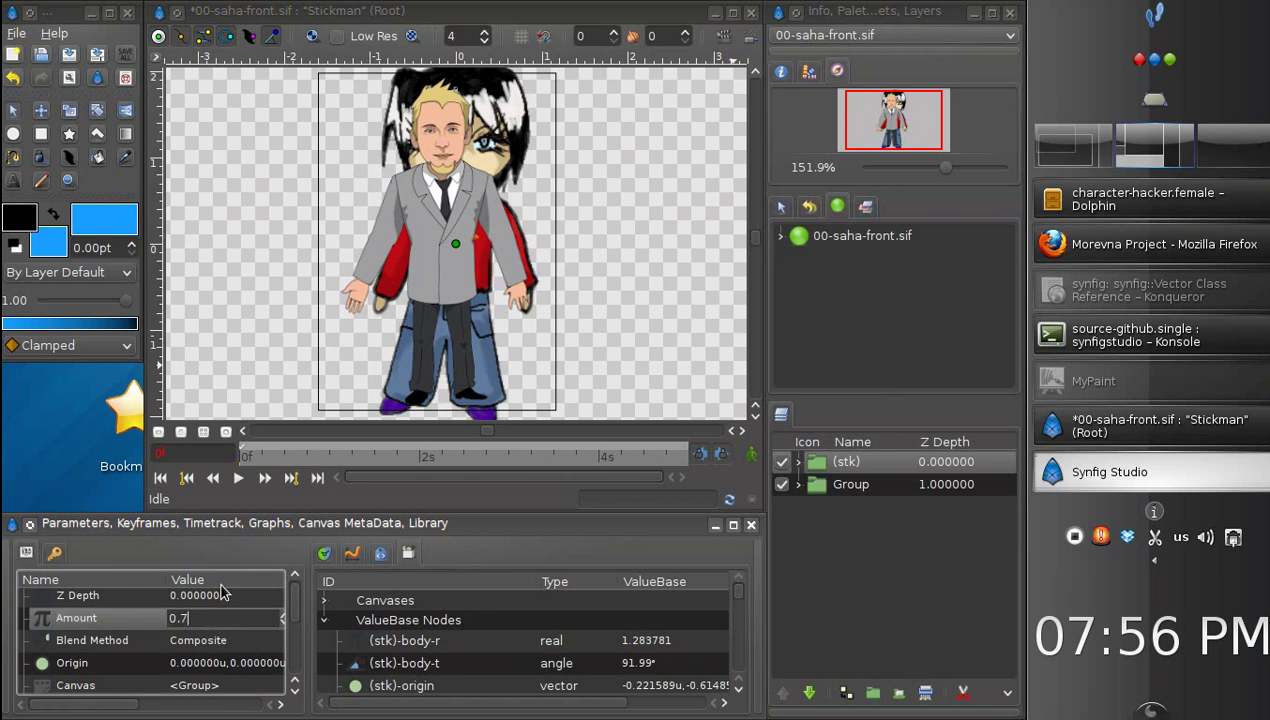
key(Return)
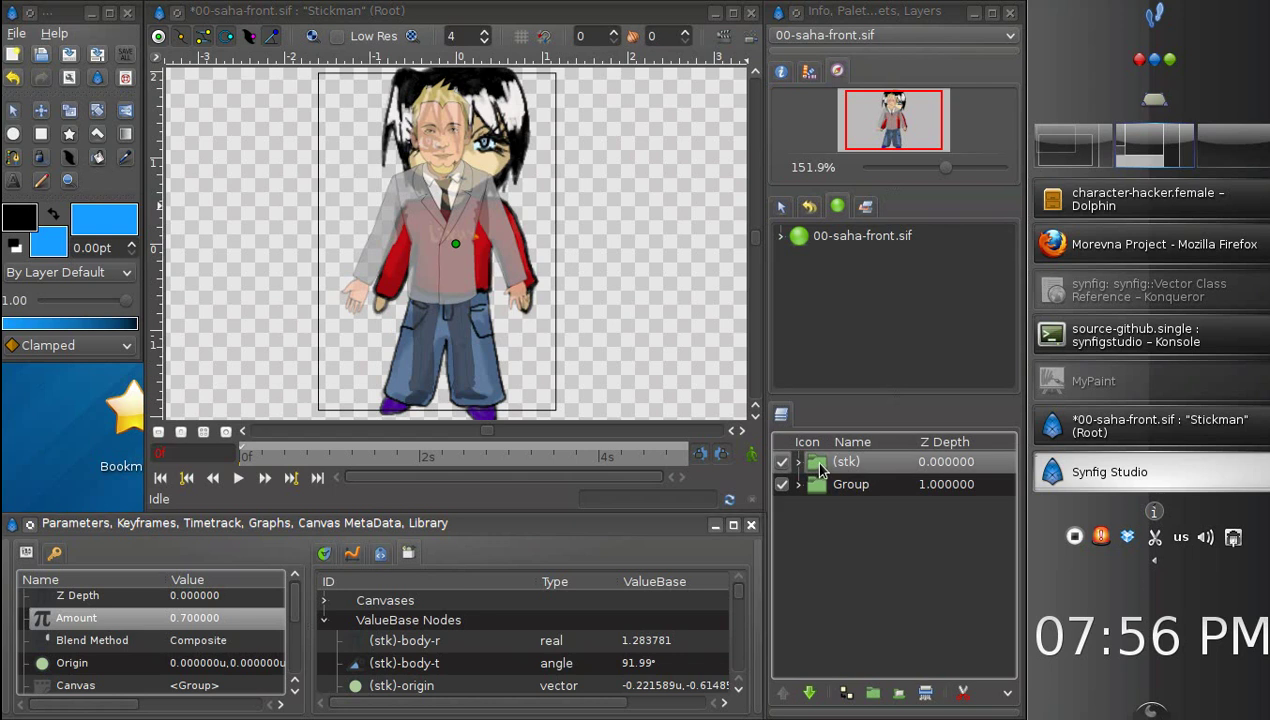
mouse_move(455, 244)
mouse_down()
mouse_move(470, 267)
mouse_move(463, 256)
mouse_up()
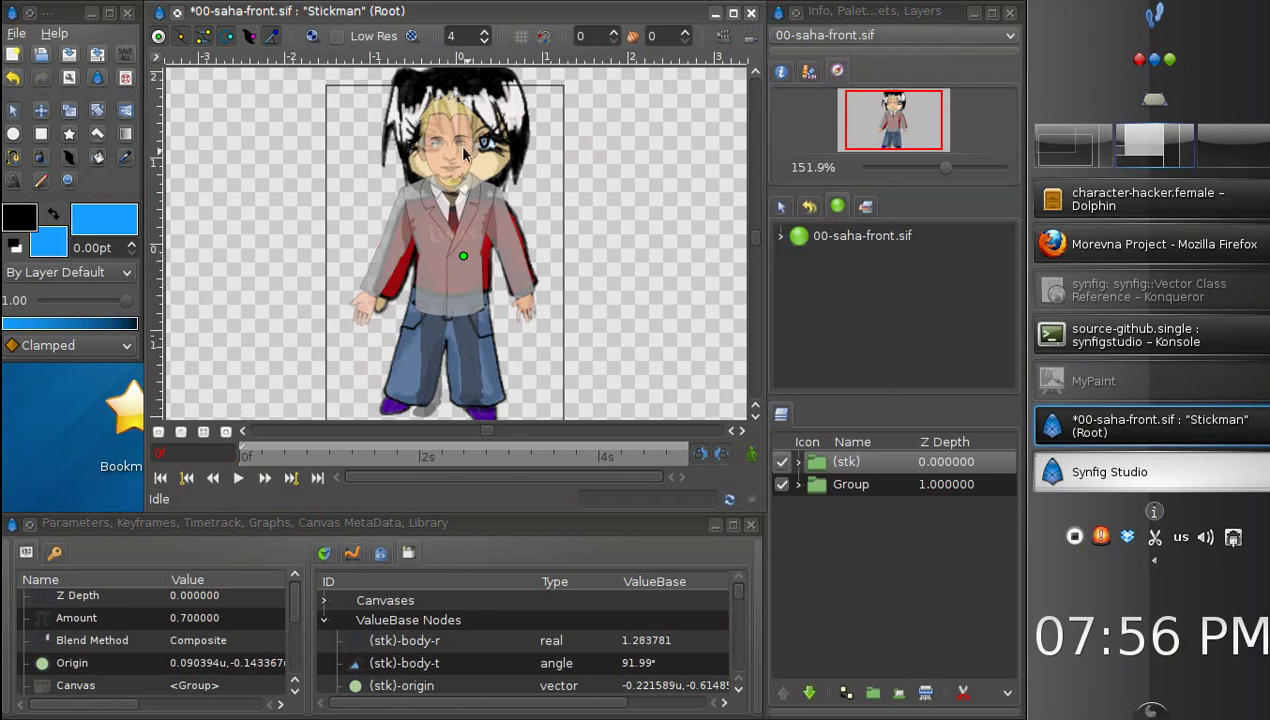
Step: Select all layers of the (stk)-control set so the stickman's control handles can be edited together
click(868, 207)
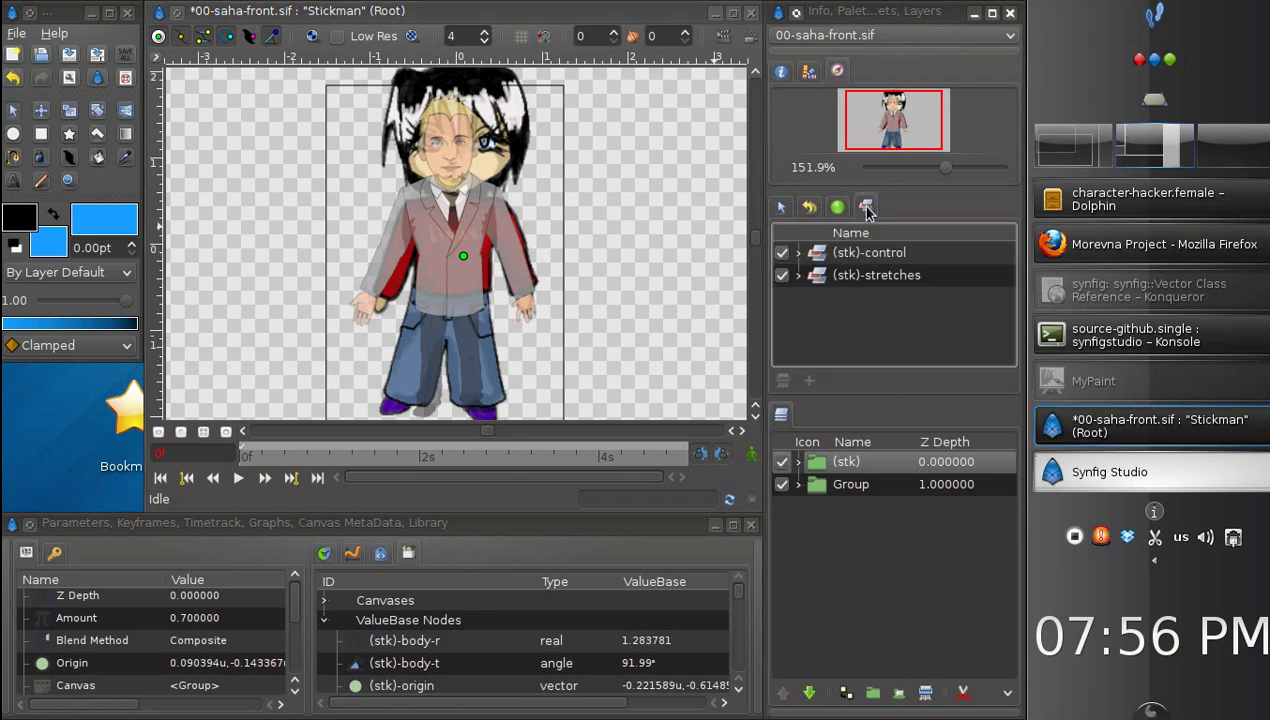
click(818, 257)
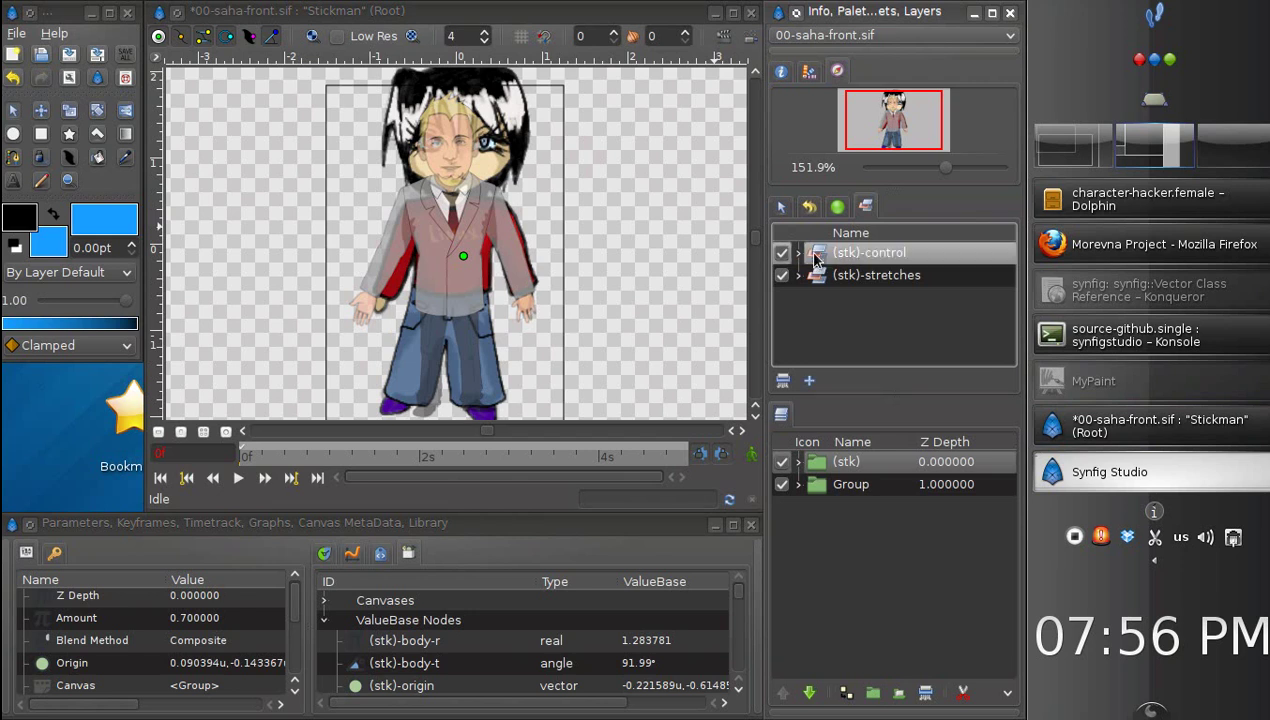
double_click(816, 258)
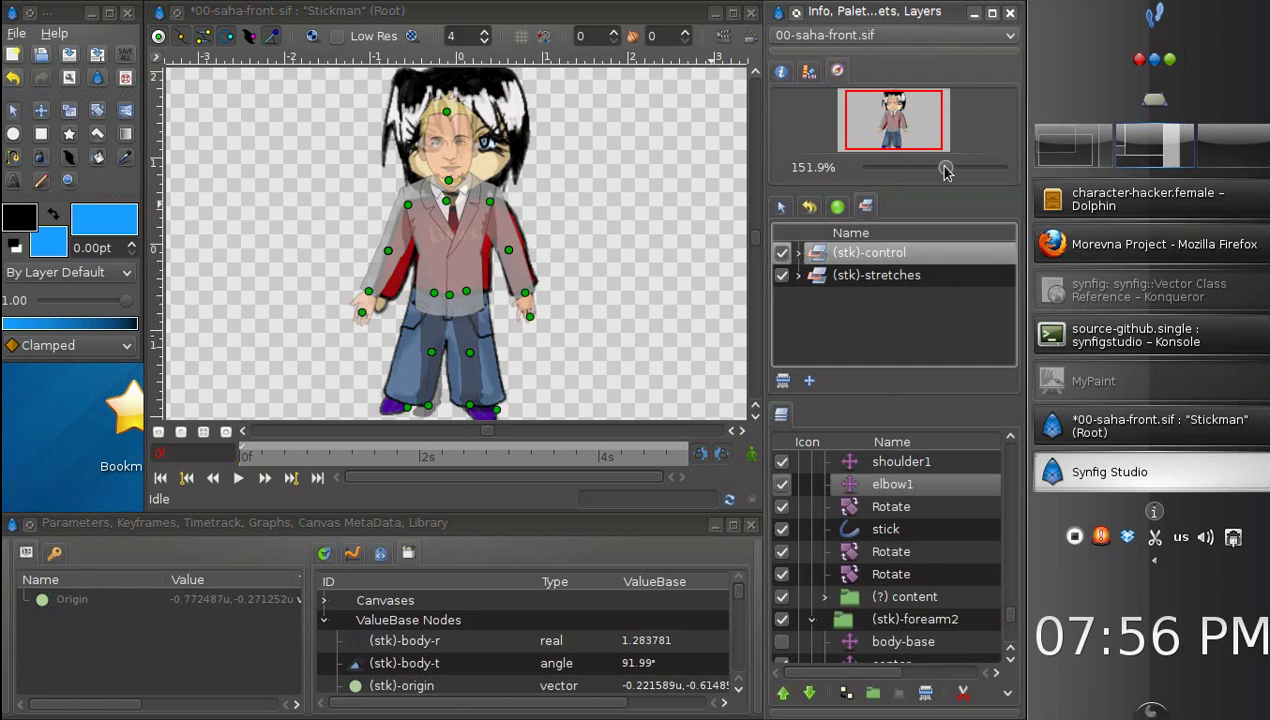
Step: Align the stickman's pelvis, knee and foot handles with the hips, legs and shoes of the hacker drawing
drag(449, 299, 451, 300)
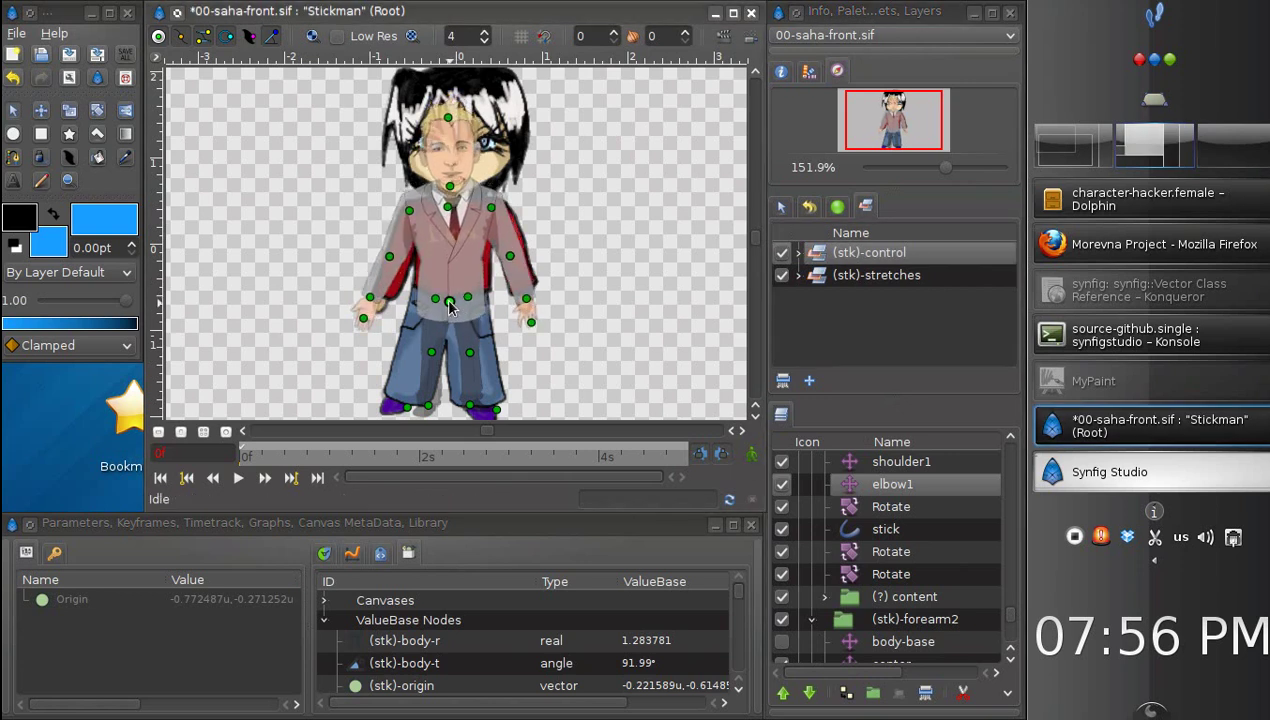
drag(430, 412, 402, 406)
drag(414, 355, 425, 358)
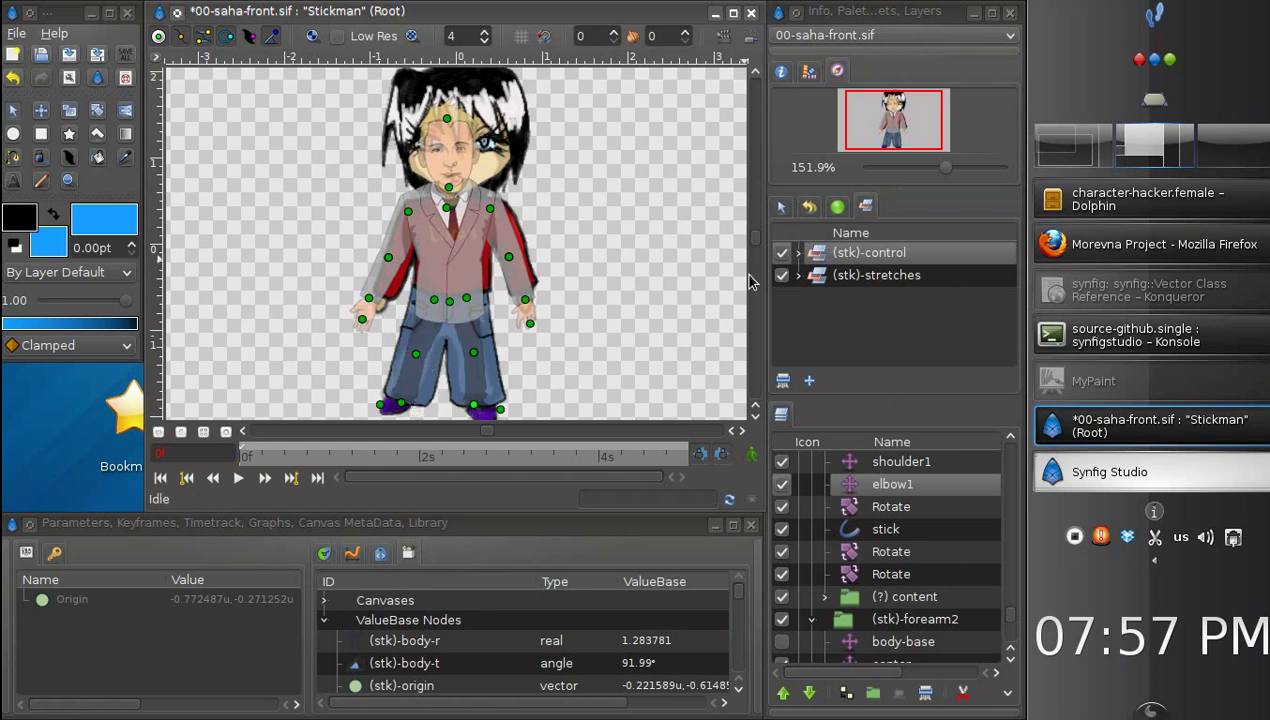
drag(755, 236, 755, 244)
drag(501, 396, 500, 404)
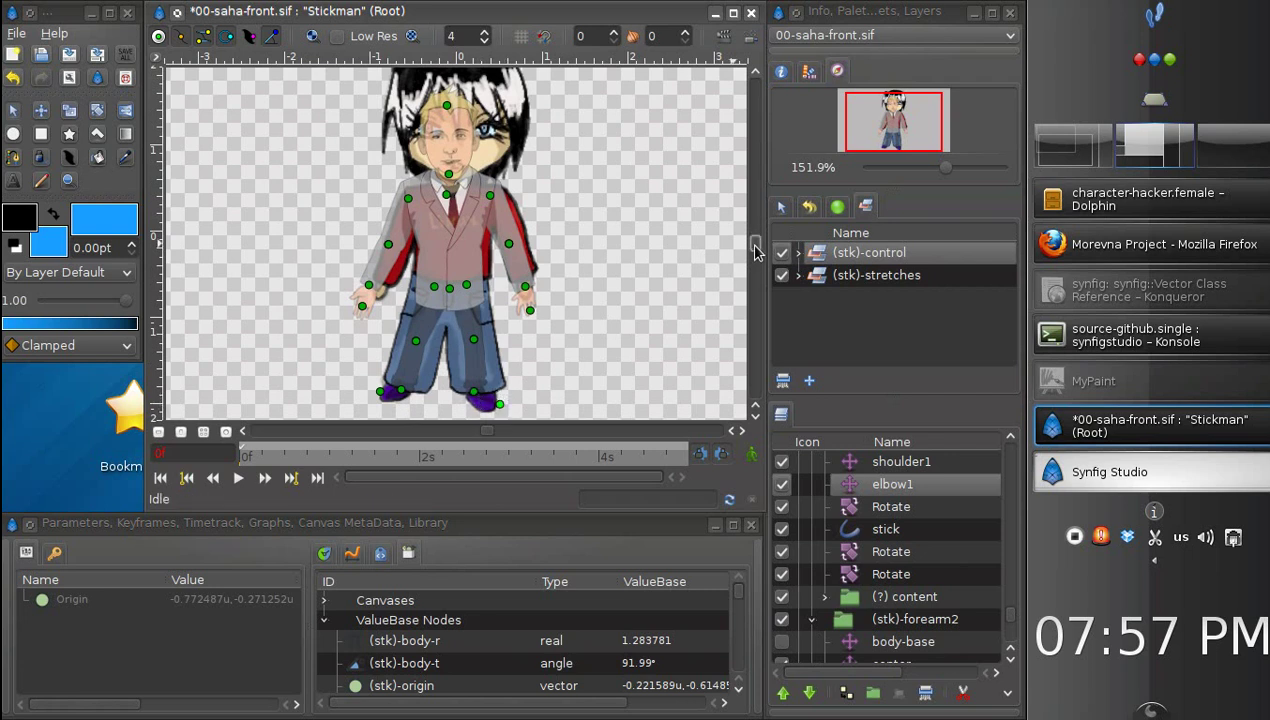
drag(755, 243, 755, 249)
drag(473, 330, 473, 327)
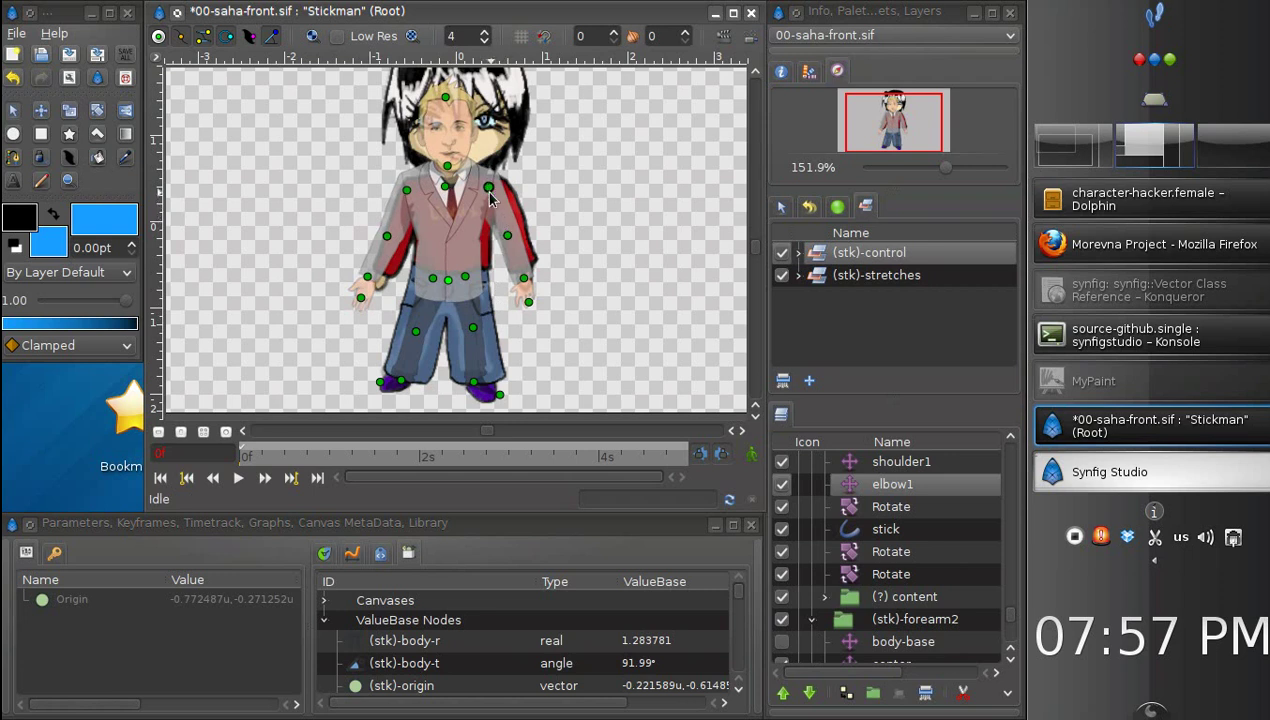
Step: Adjust the stickman's neck, shoulder and arm handles to match the upper body and sleeves of the hacker drawing
drag(488, 187, 519, 268)
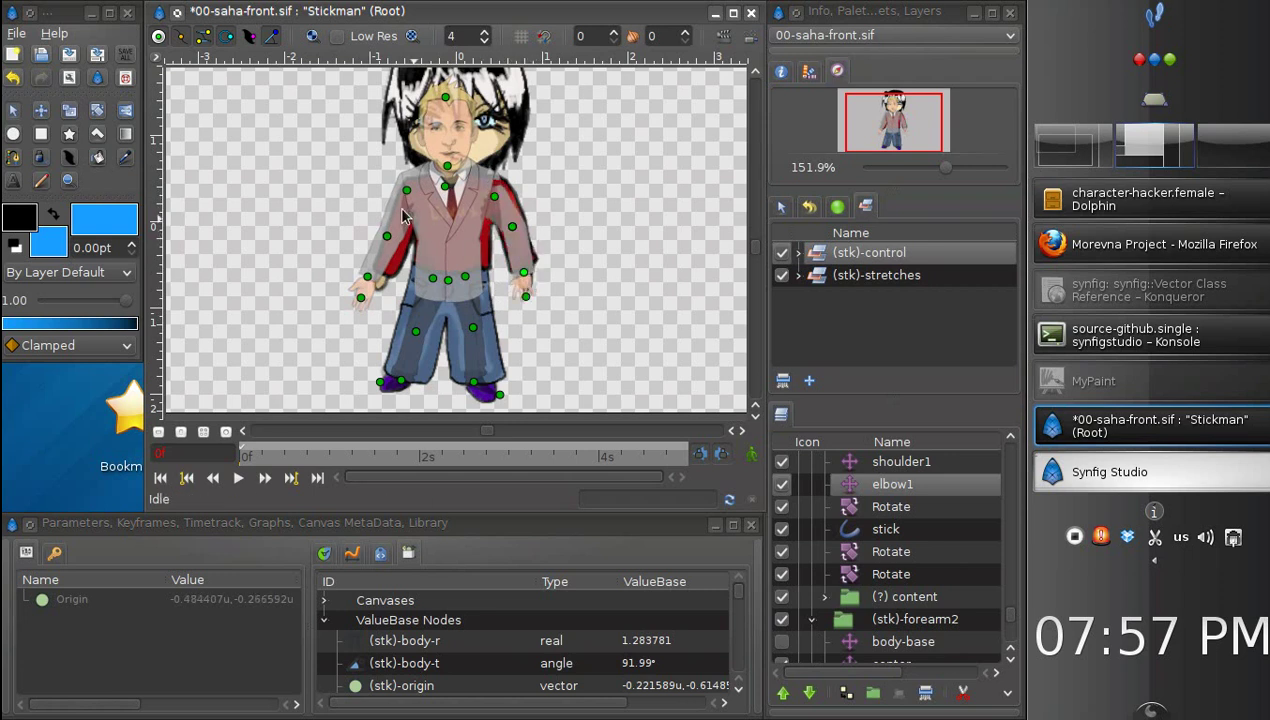
drag(407, 195, 414, 204)
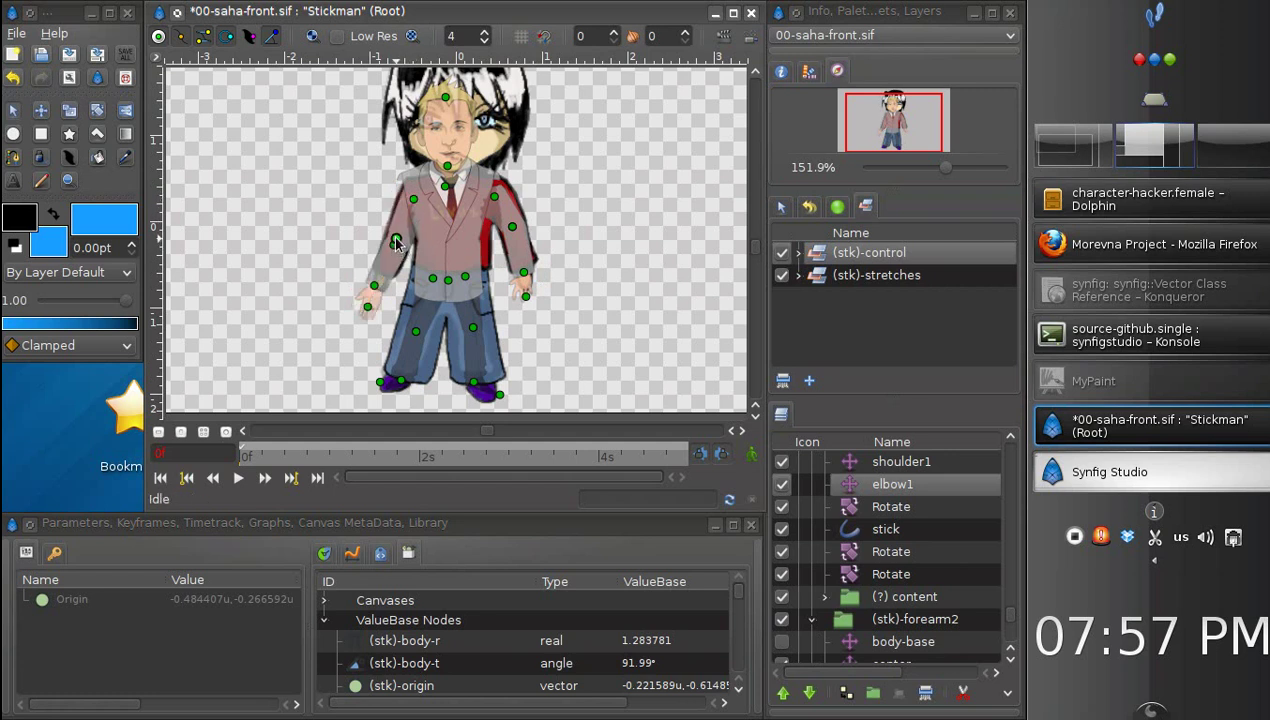
drag(380, 282, 393, 269)
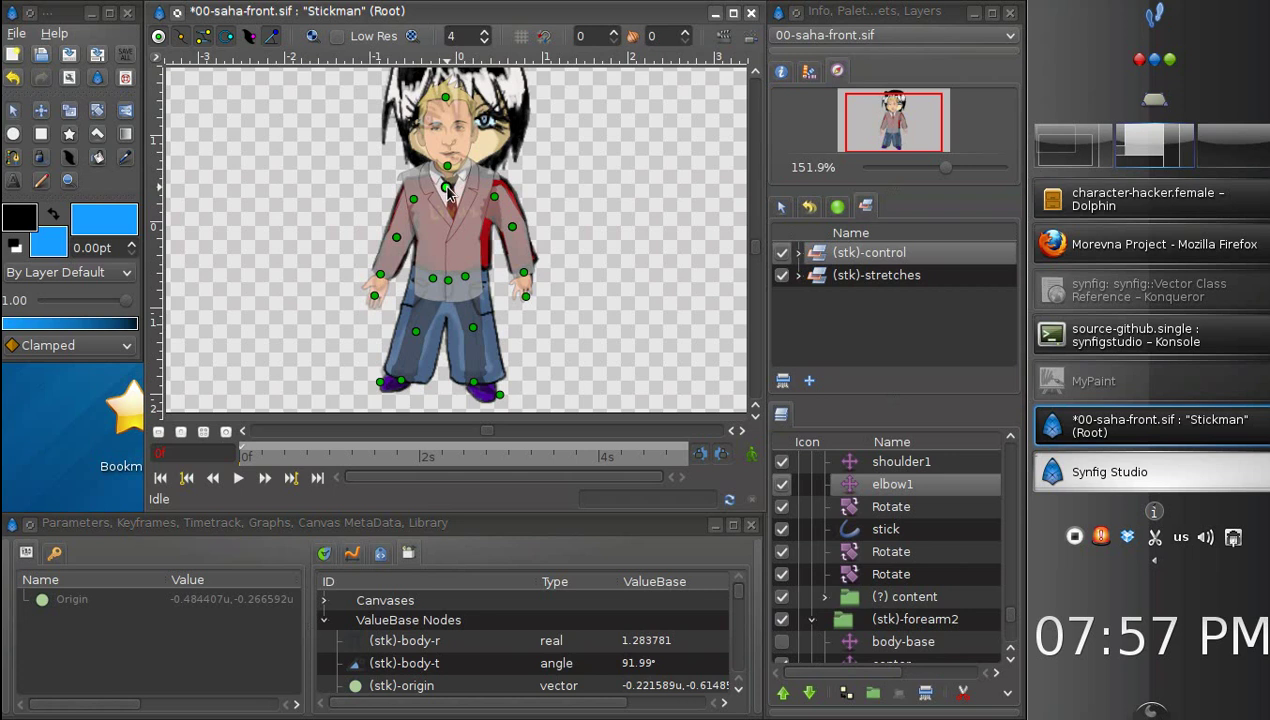
drag(445, 186, 400, 235)
drag(497, 201, 525, 269)
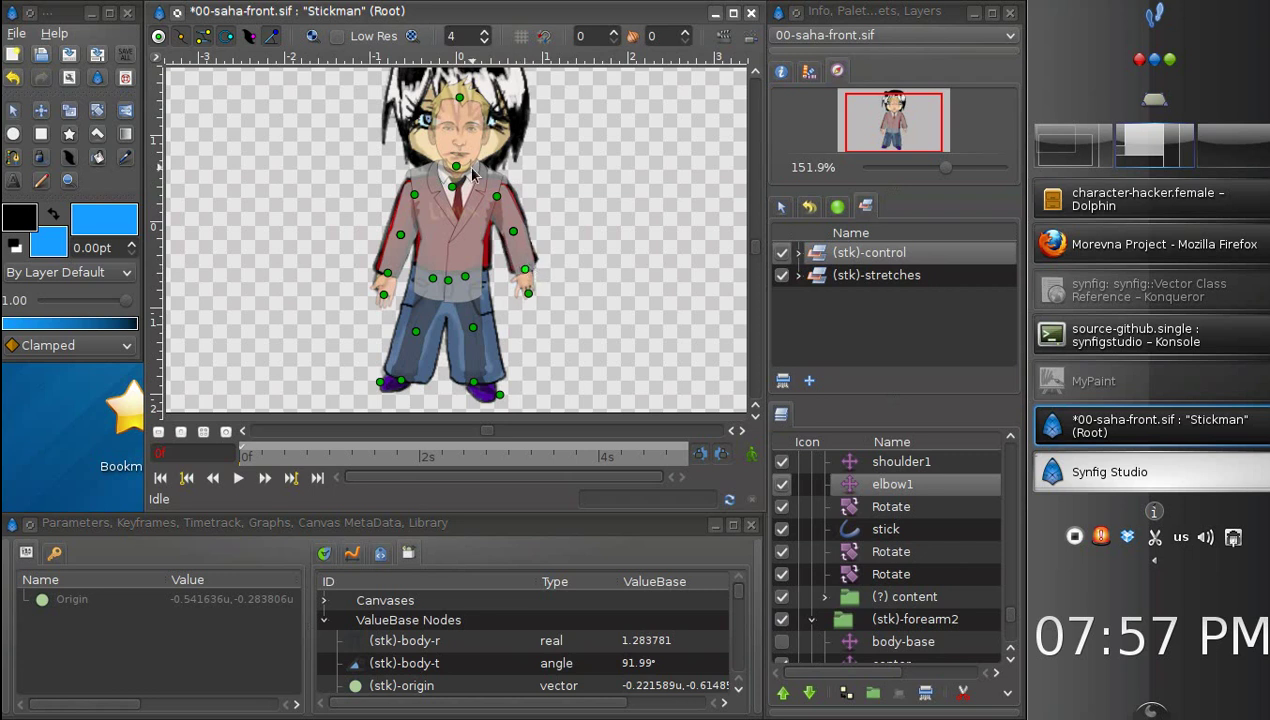
Step: Set the (stk) group's Amount to 1 so the stickman is fully opaque over the hacker drawing
click(756, 71)
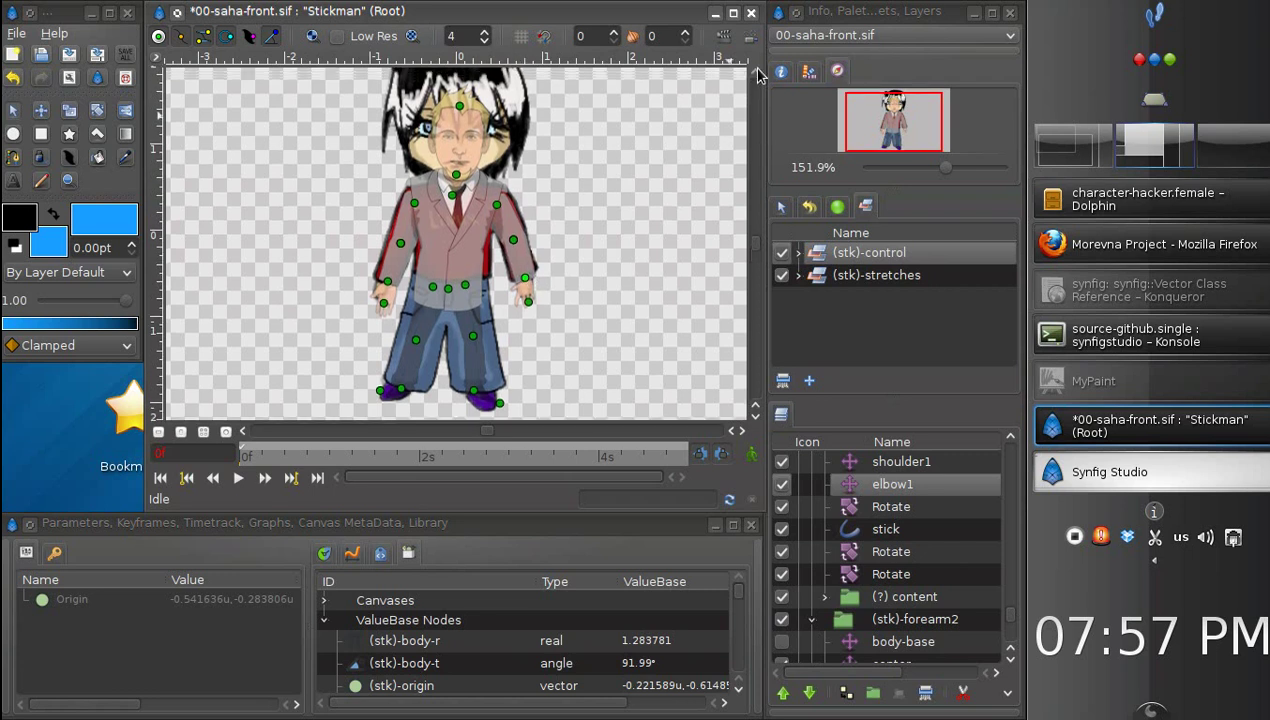
drag(756, 244, 755, 234)
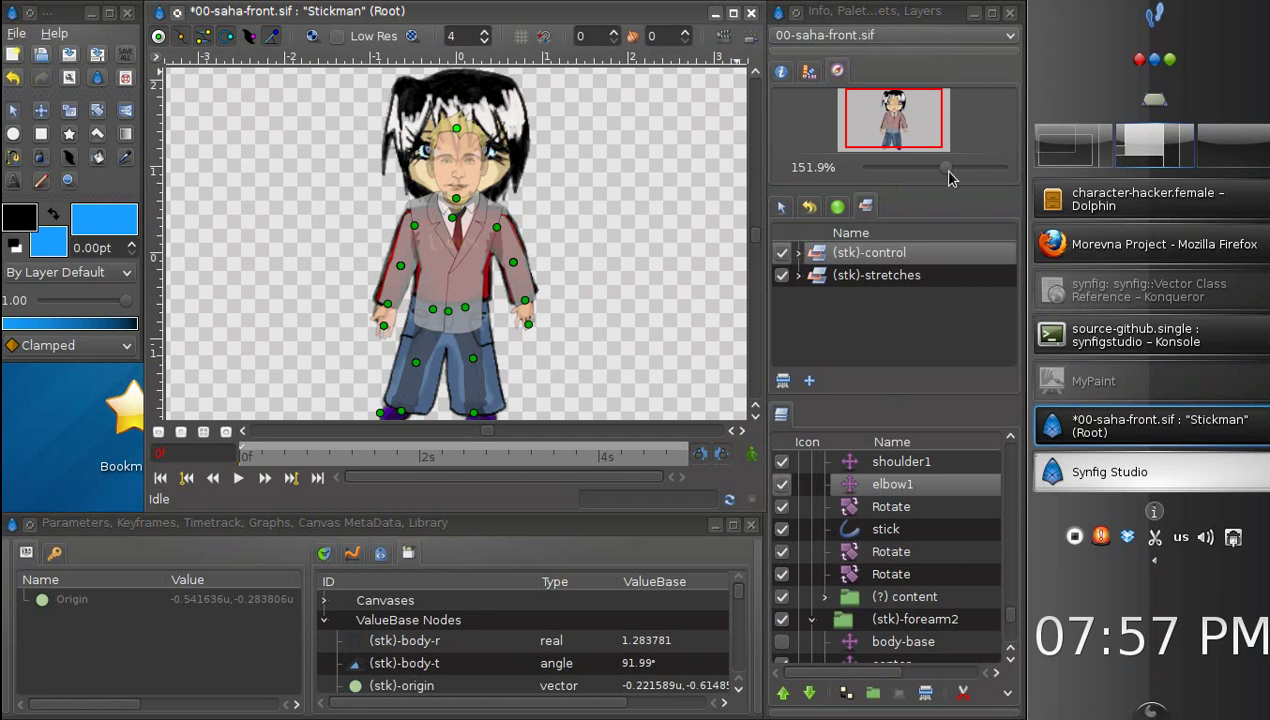
drag(945, 167, 951, 168)
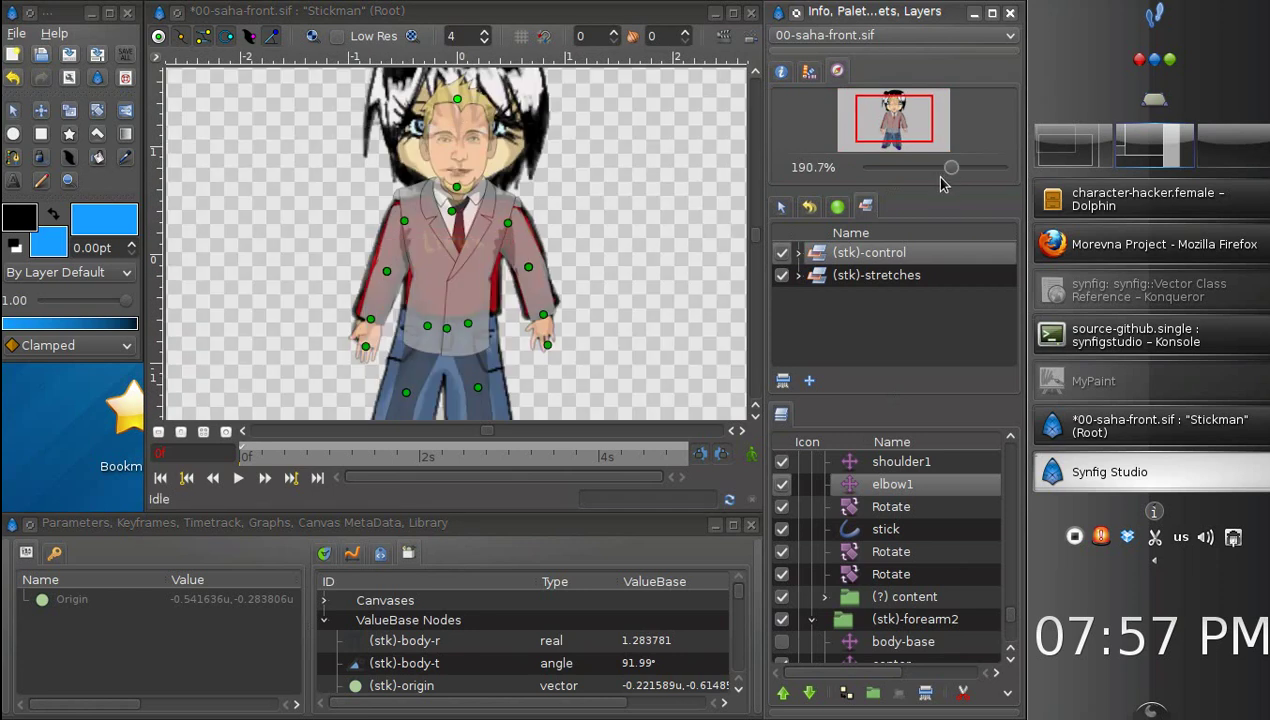
scroll(959, 180, up, 3)
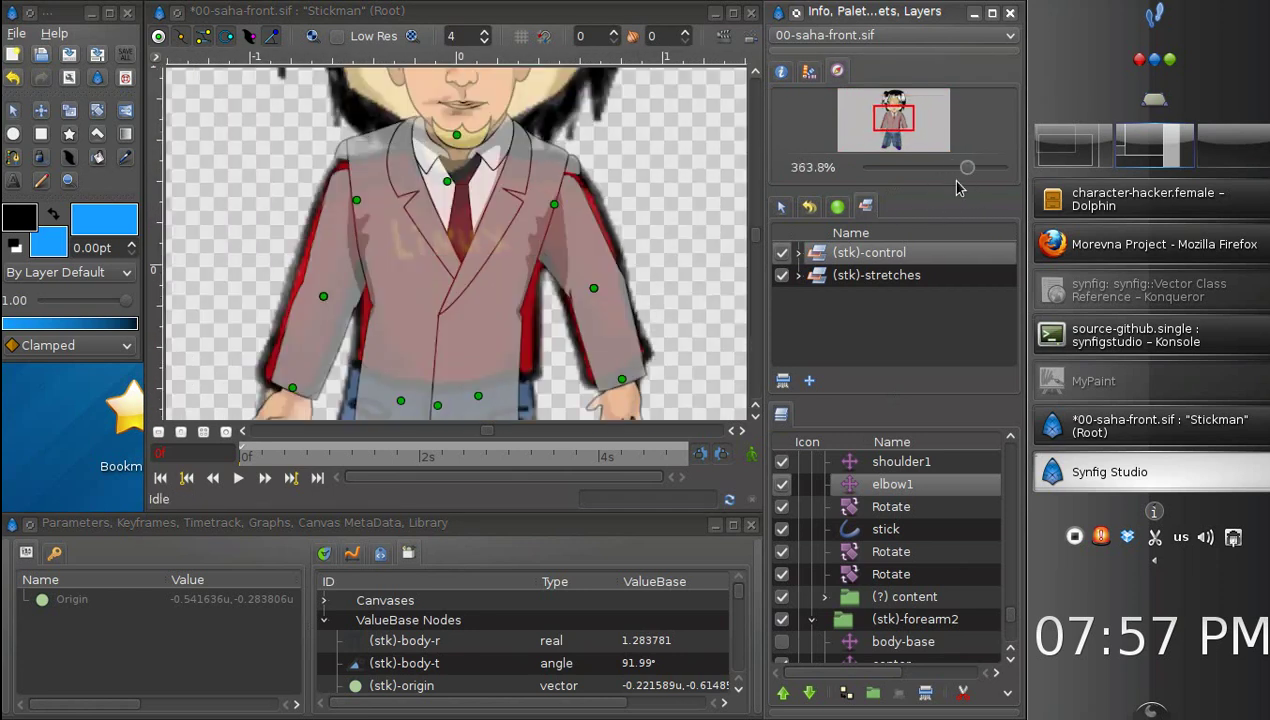
drag(882, 122, 892, 141)
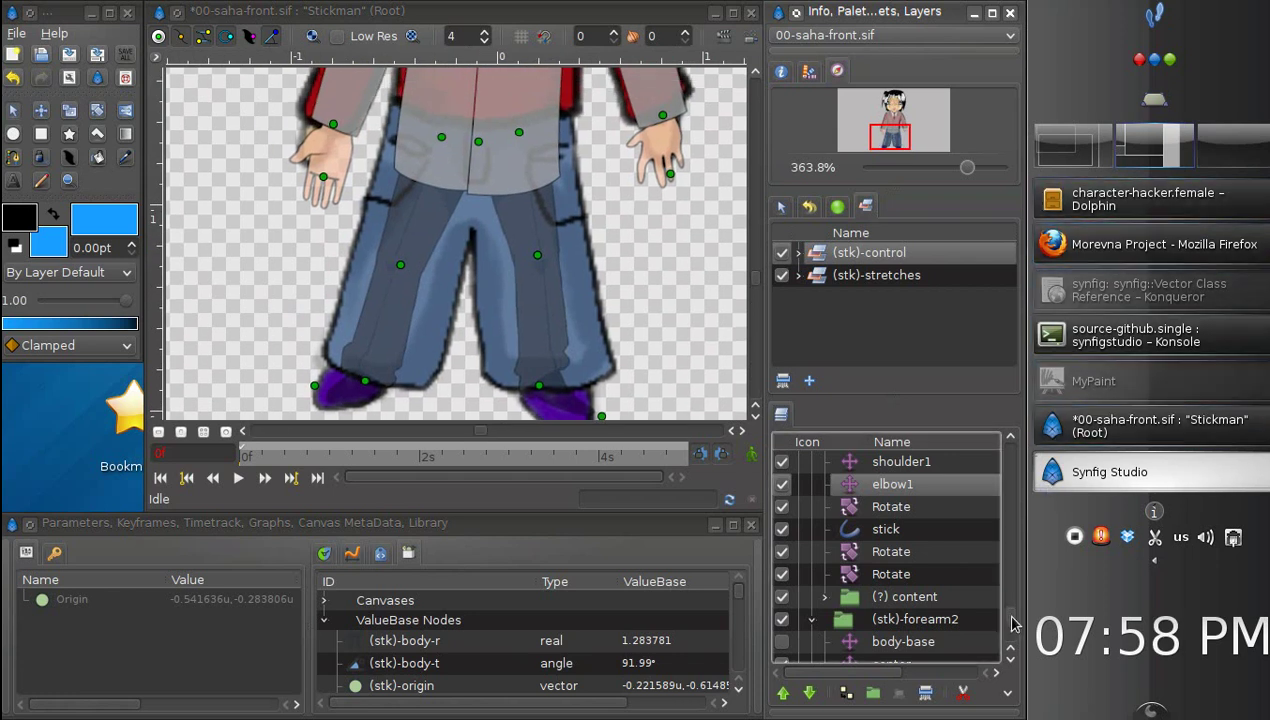
drag(1010, 611, 1011, 450)
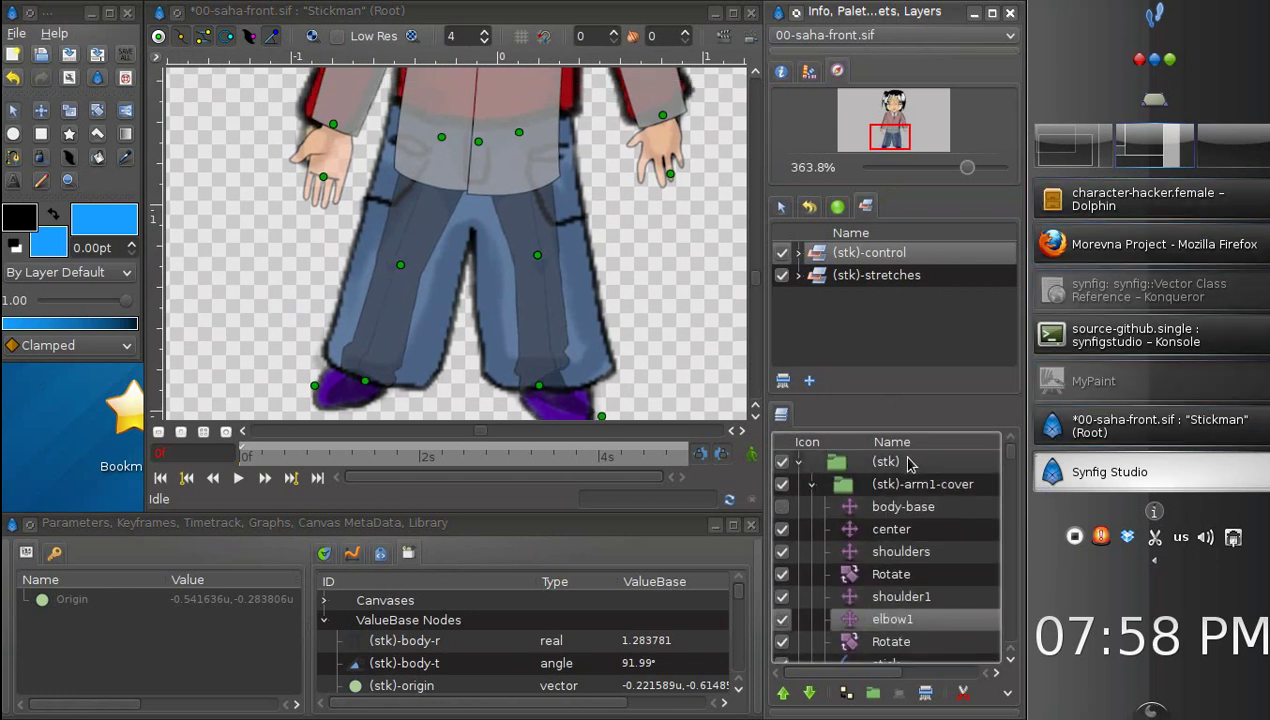
click(808, 466)
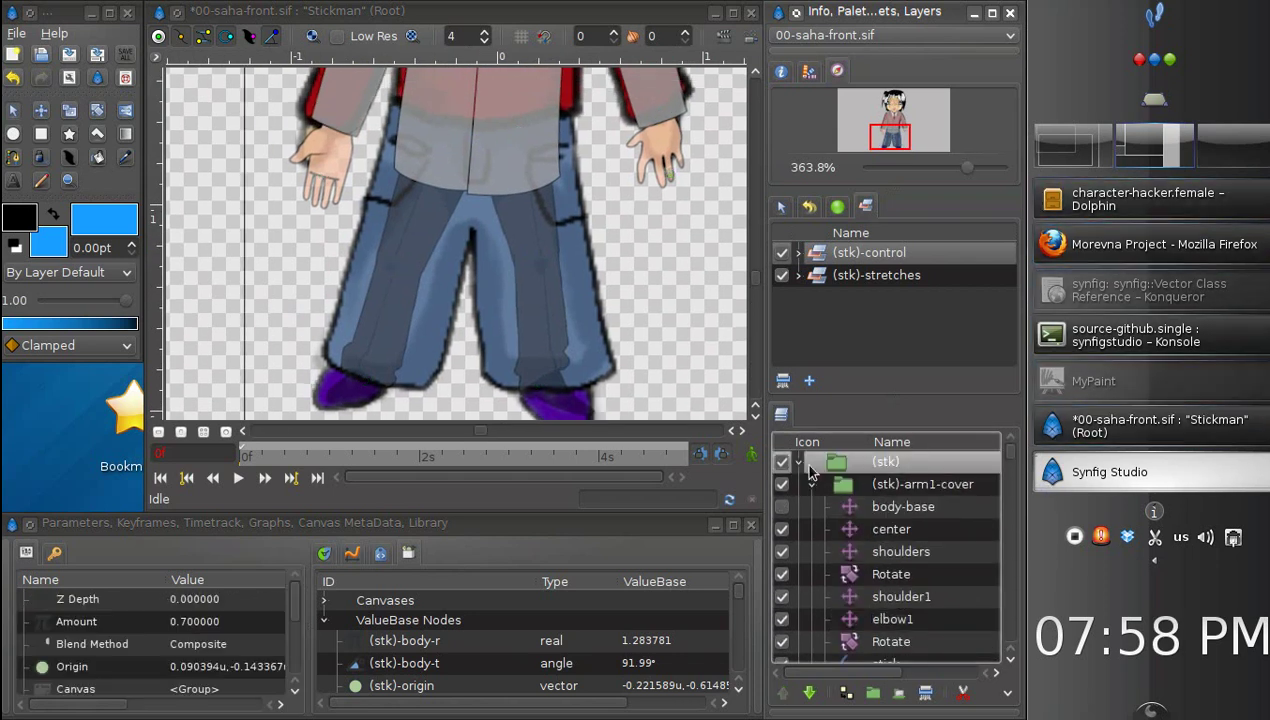
triple_click(222, 621)
text(1)
key(Return)
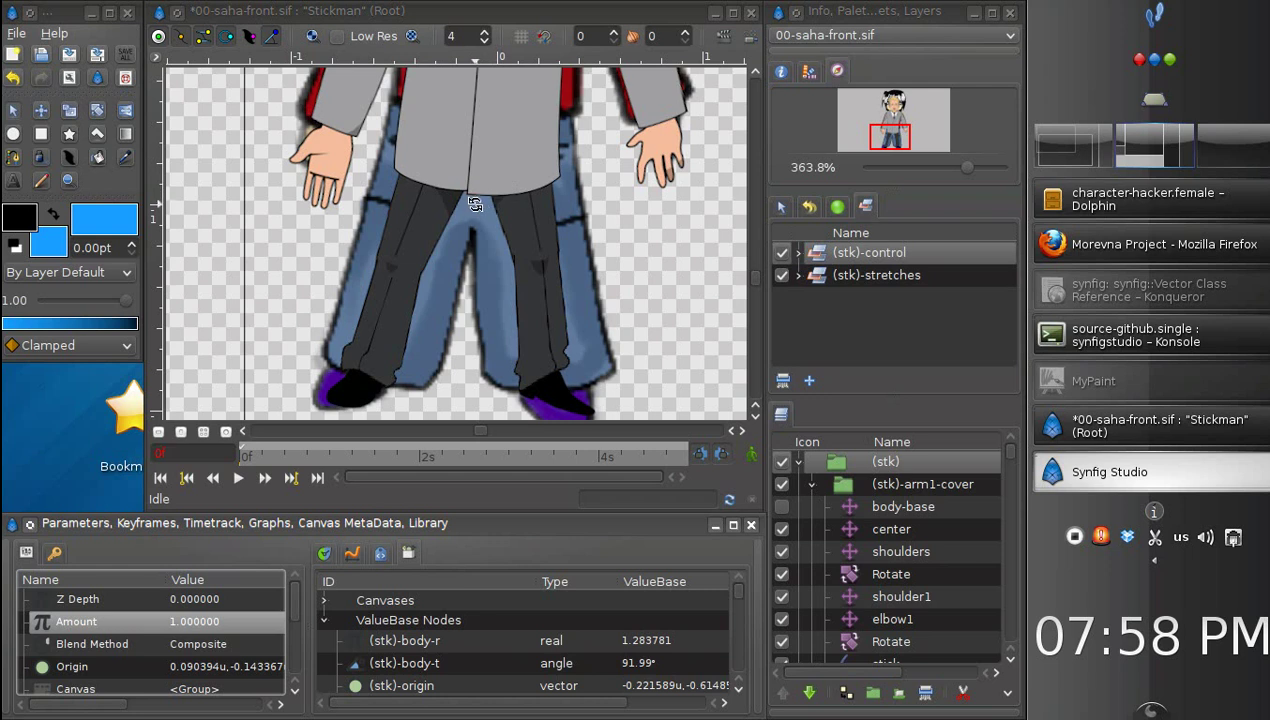
Step: Save and close 00-saha-front.sif and switch to the Dolphin file manager
key(ctrl+s)
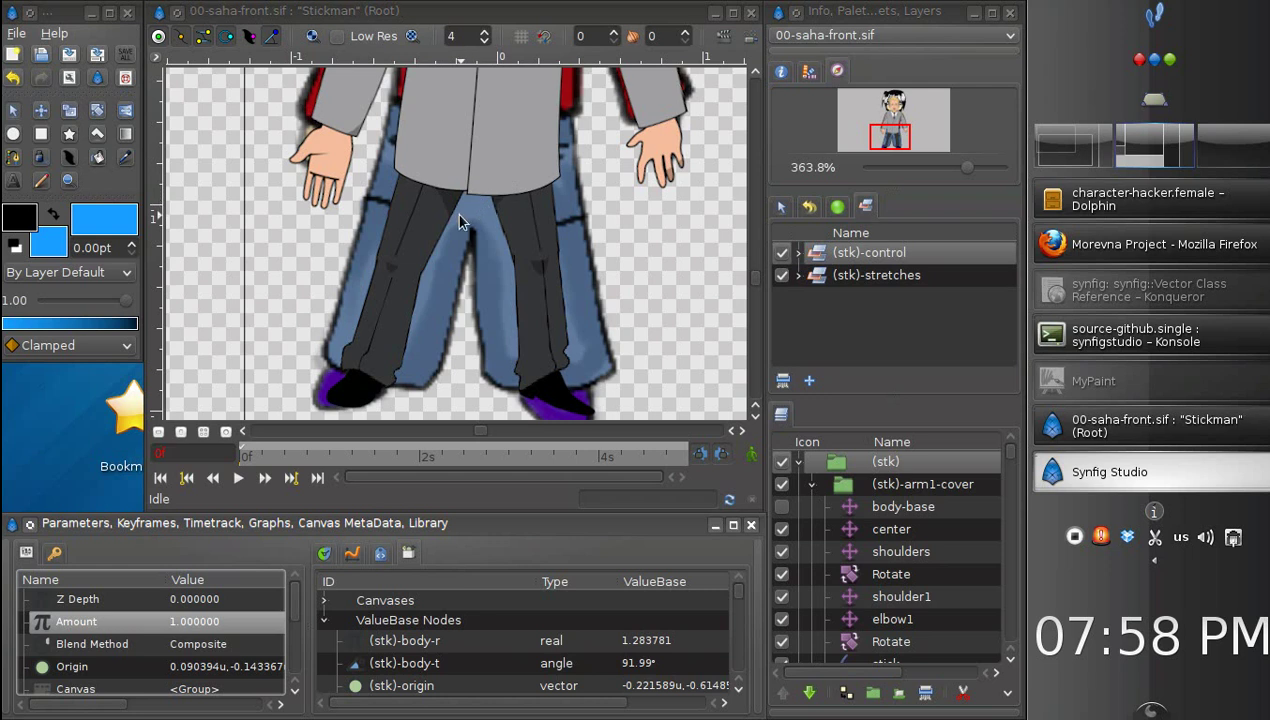
click(752, 22)
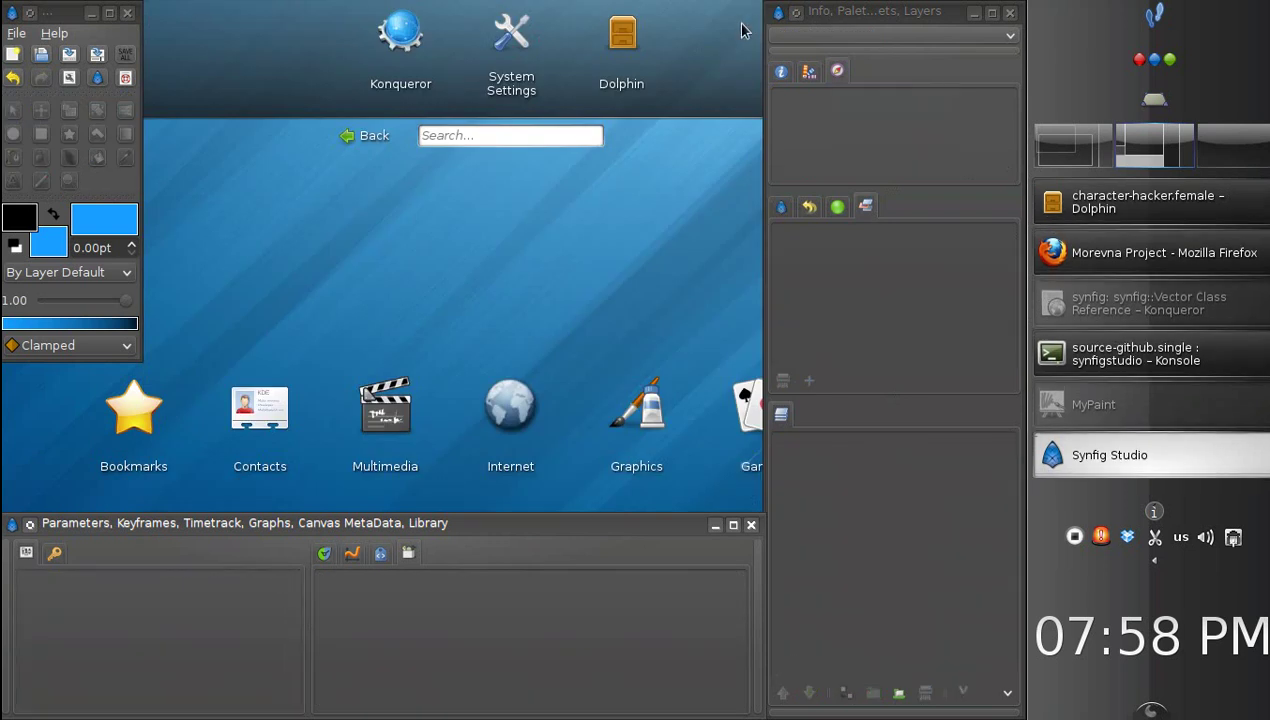
click(1157, 208)
click(468, 473)
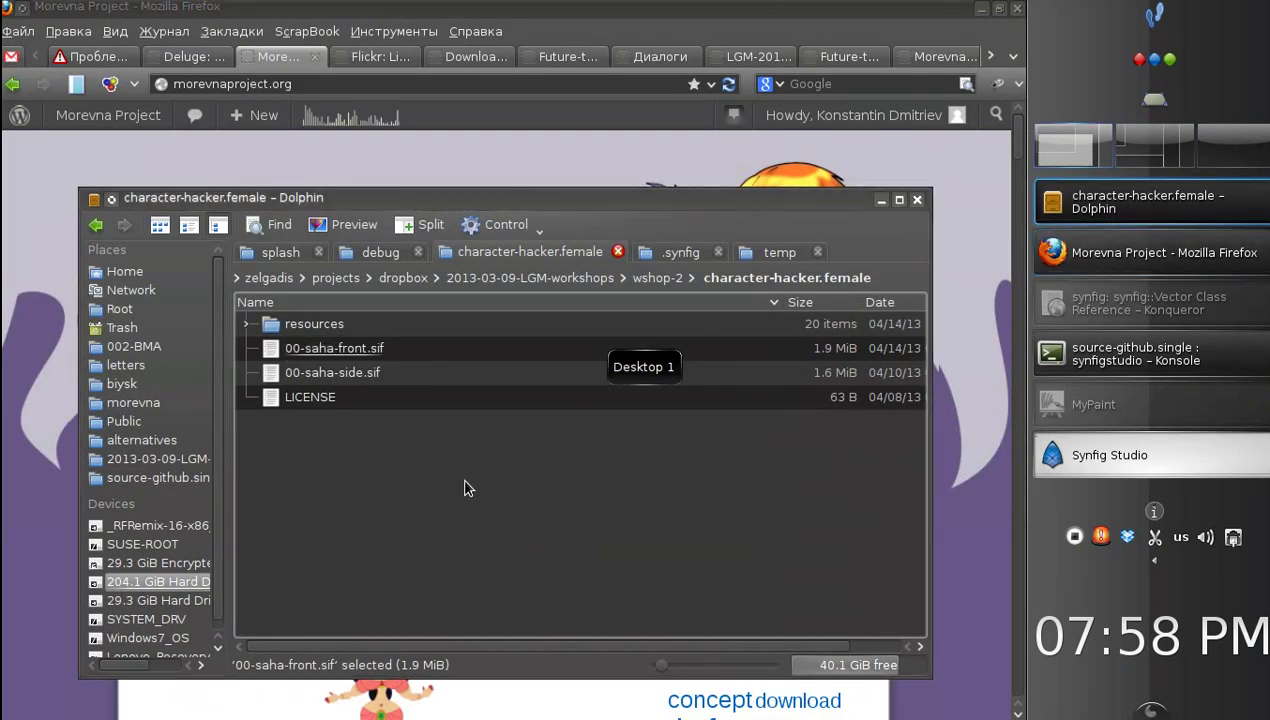
Step: Look through the shared-resources folder containing update-characters.sh and the character folders in wshop-2
click(657, 279)
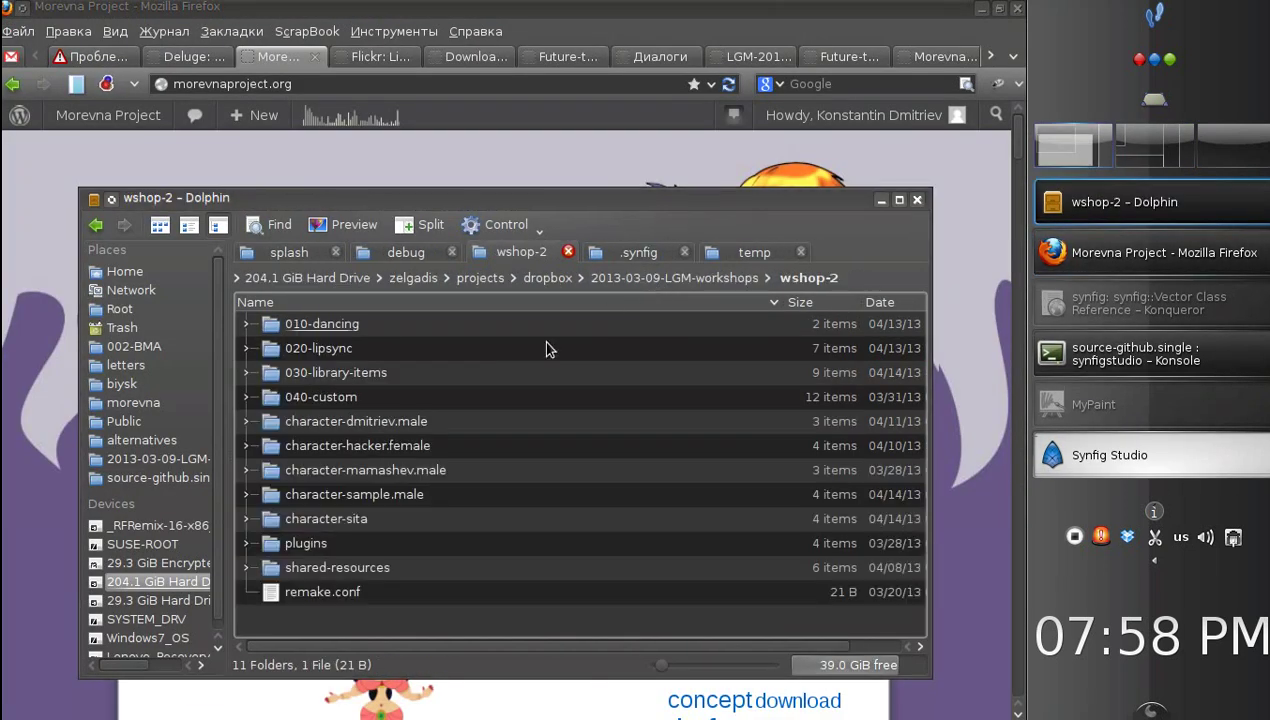
click(377, 577)
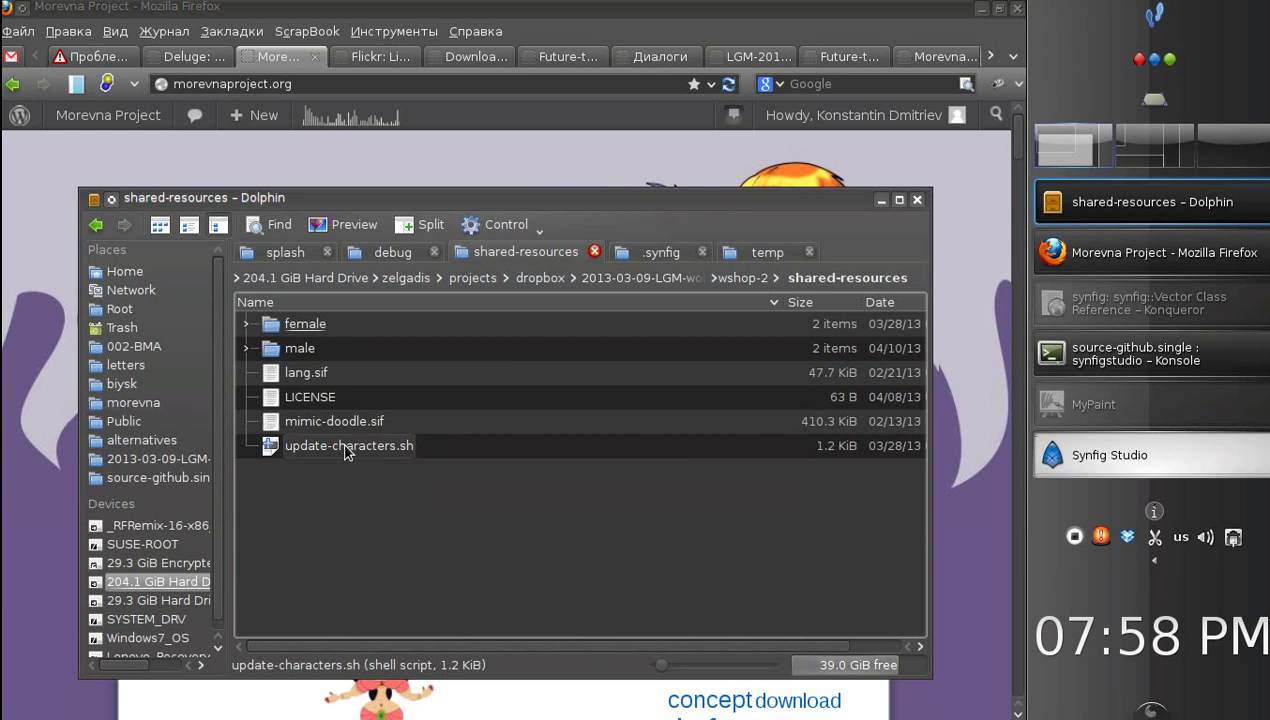
click(740, 287)
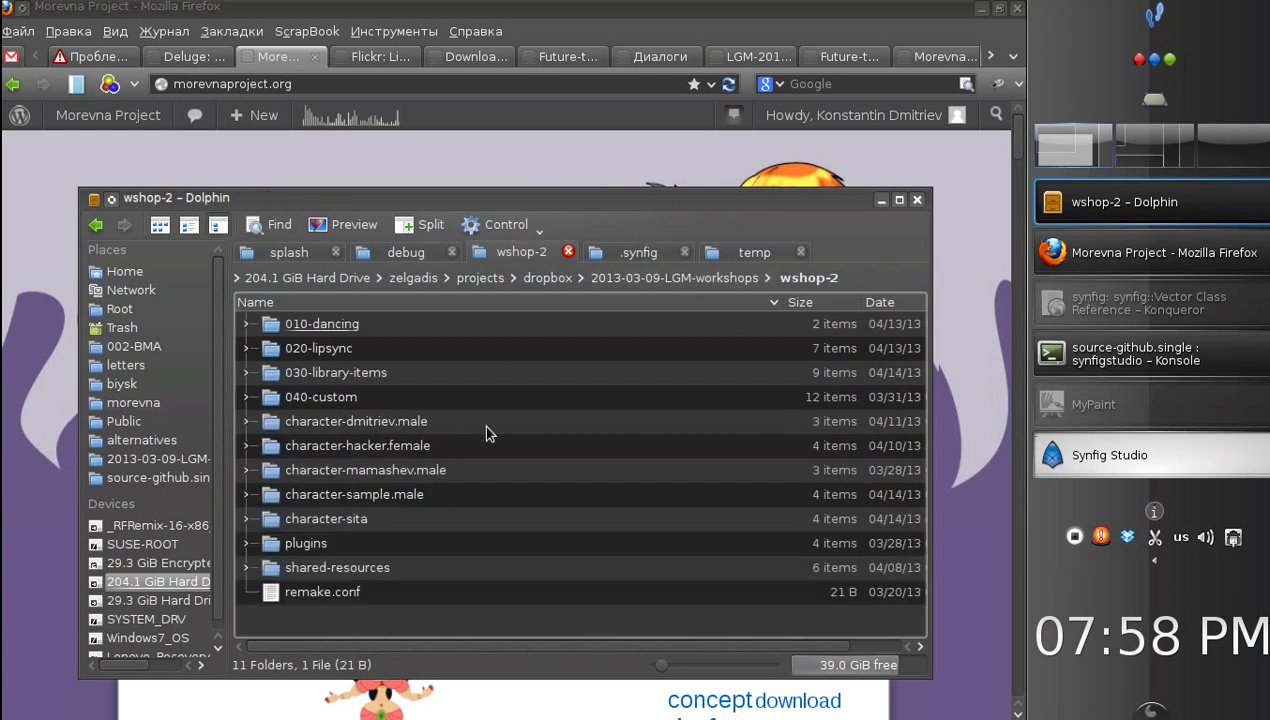
drag(452, 492, 428, 432)
click(465, 497)
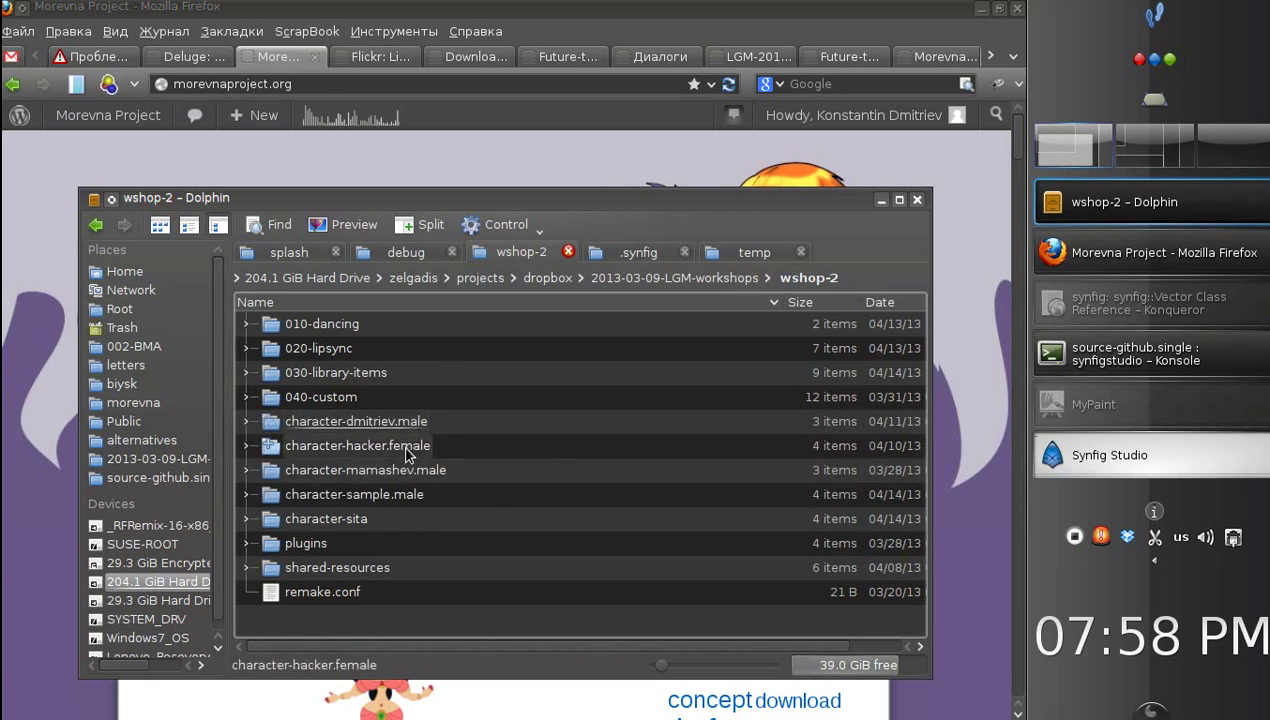
click(440, 518)
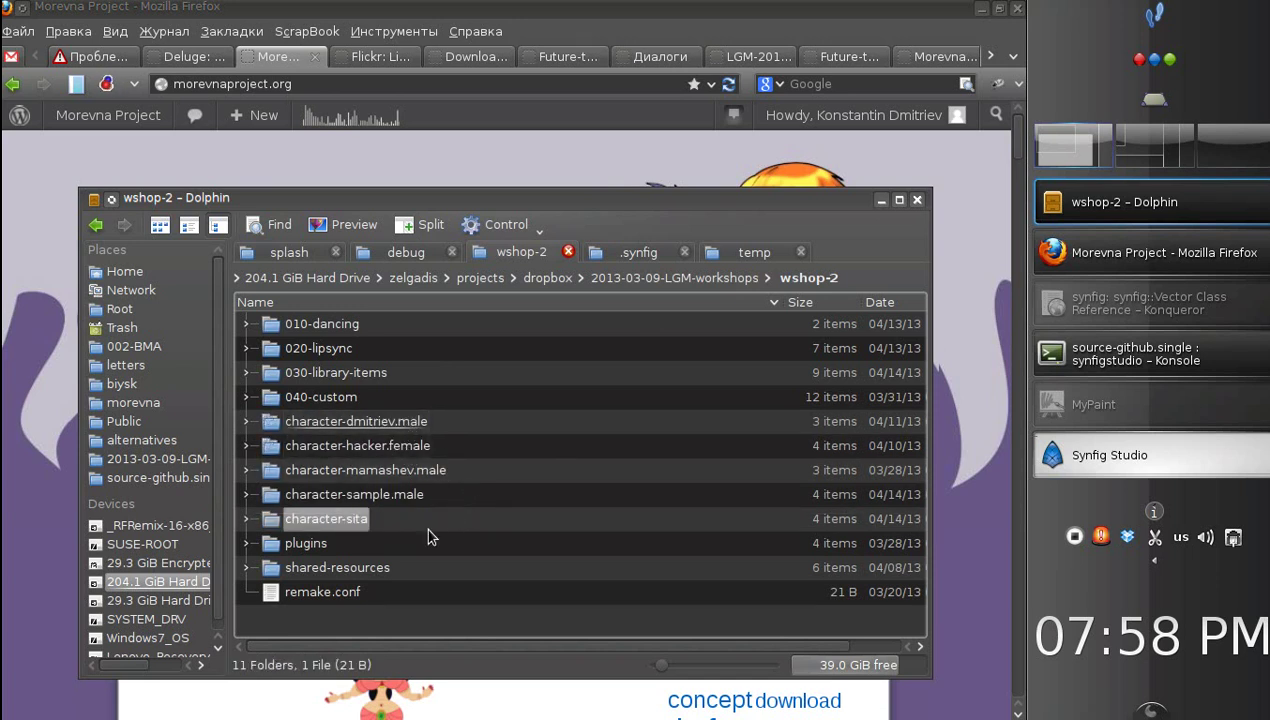
Step: Run the update-characters.sh script in a terminal from the shared-resources folder and hide the terminal
click(361, 574)
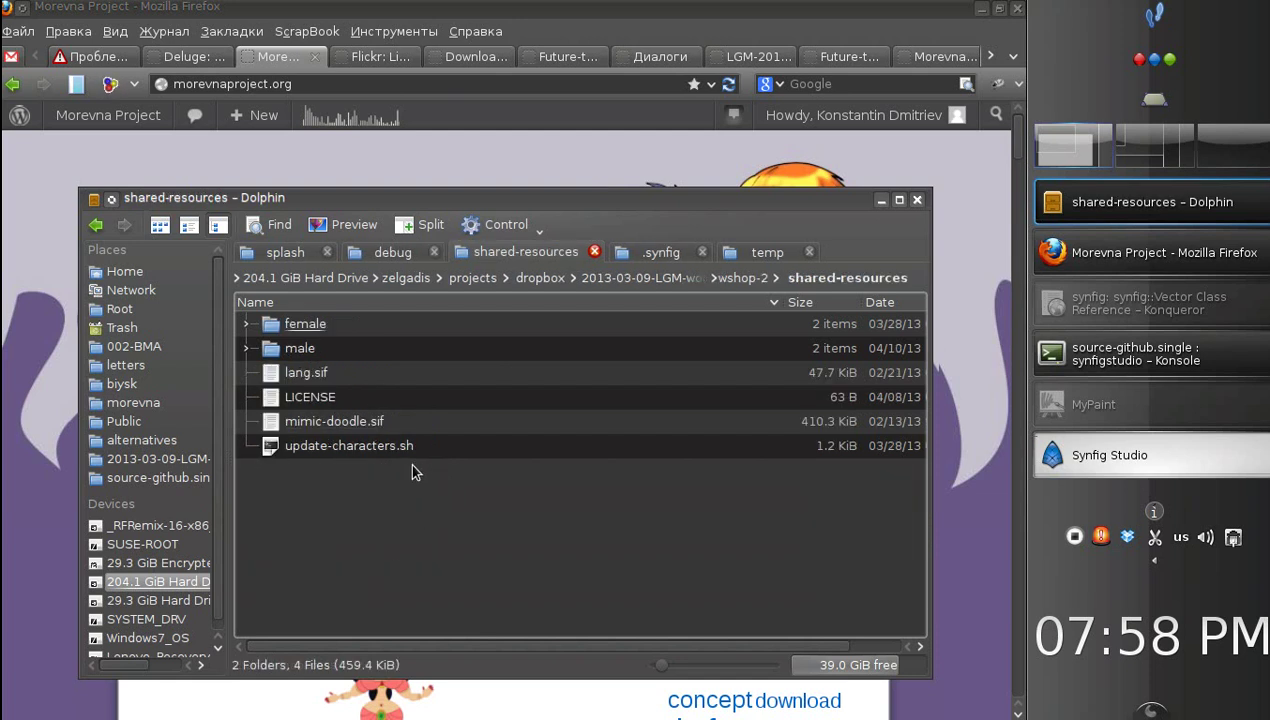
key(F4)
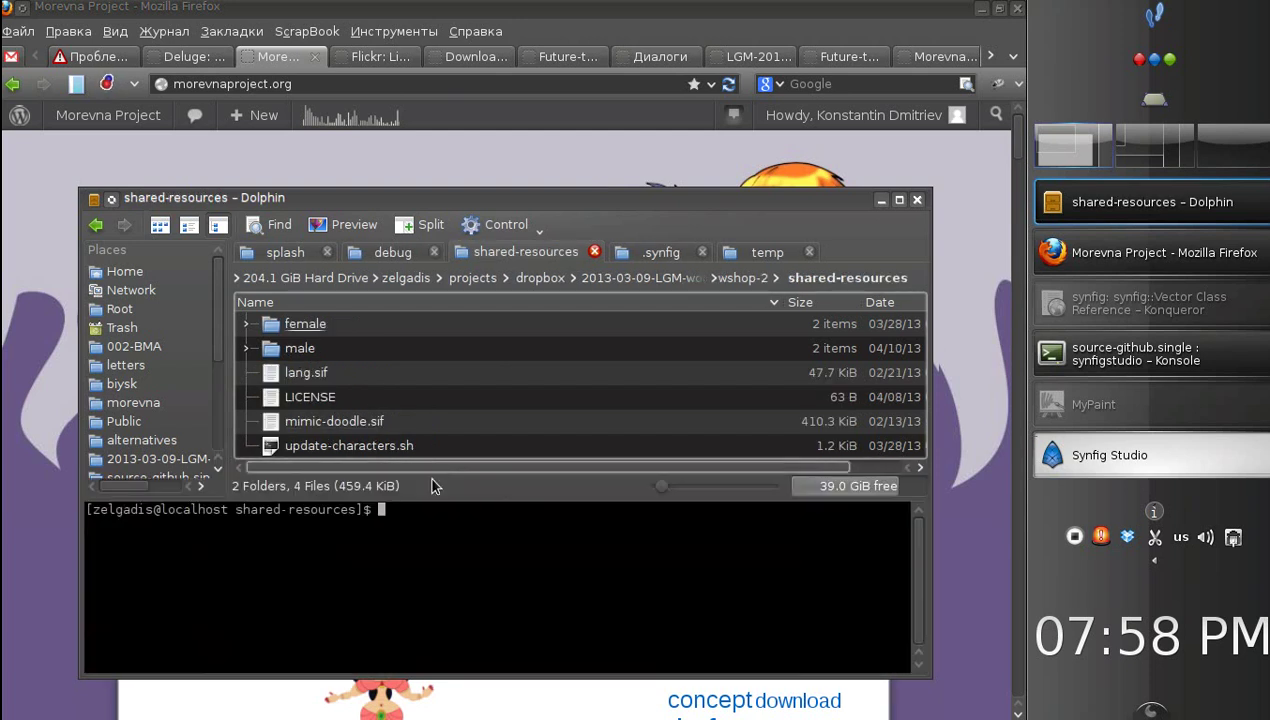
text(./)
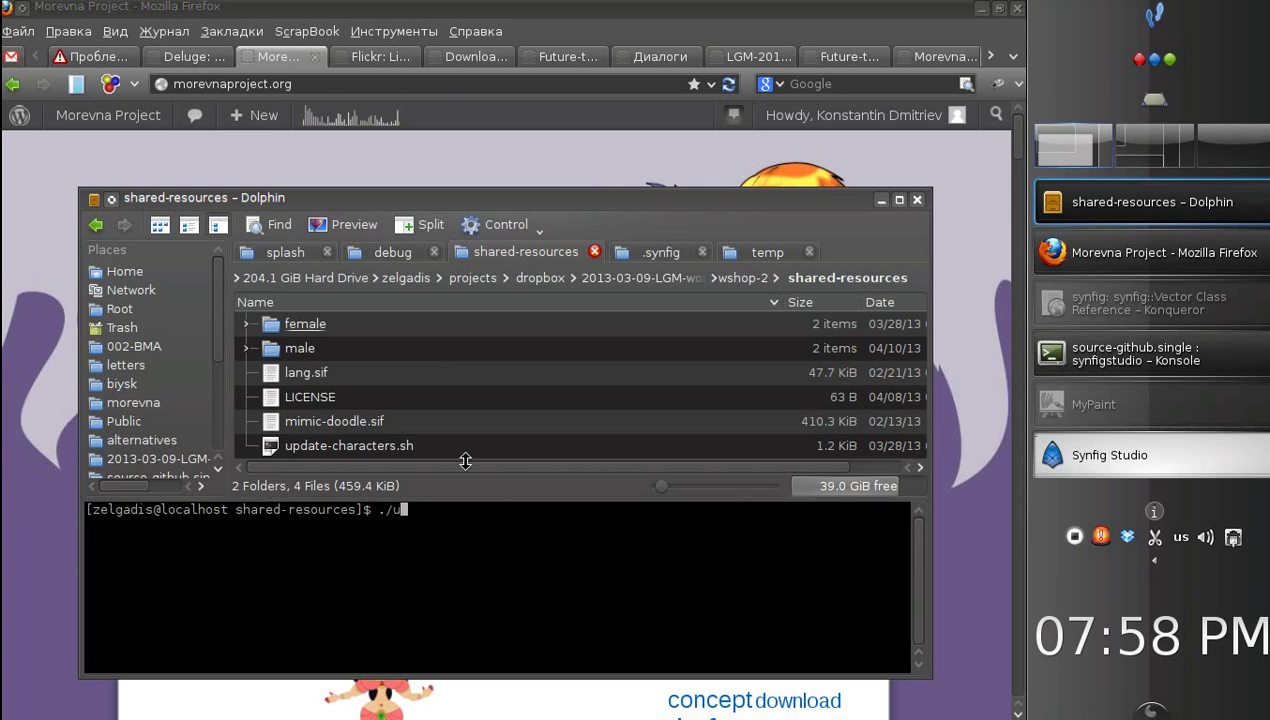
text(u)
key(Tab)
key(Return)
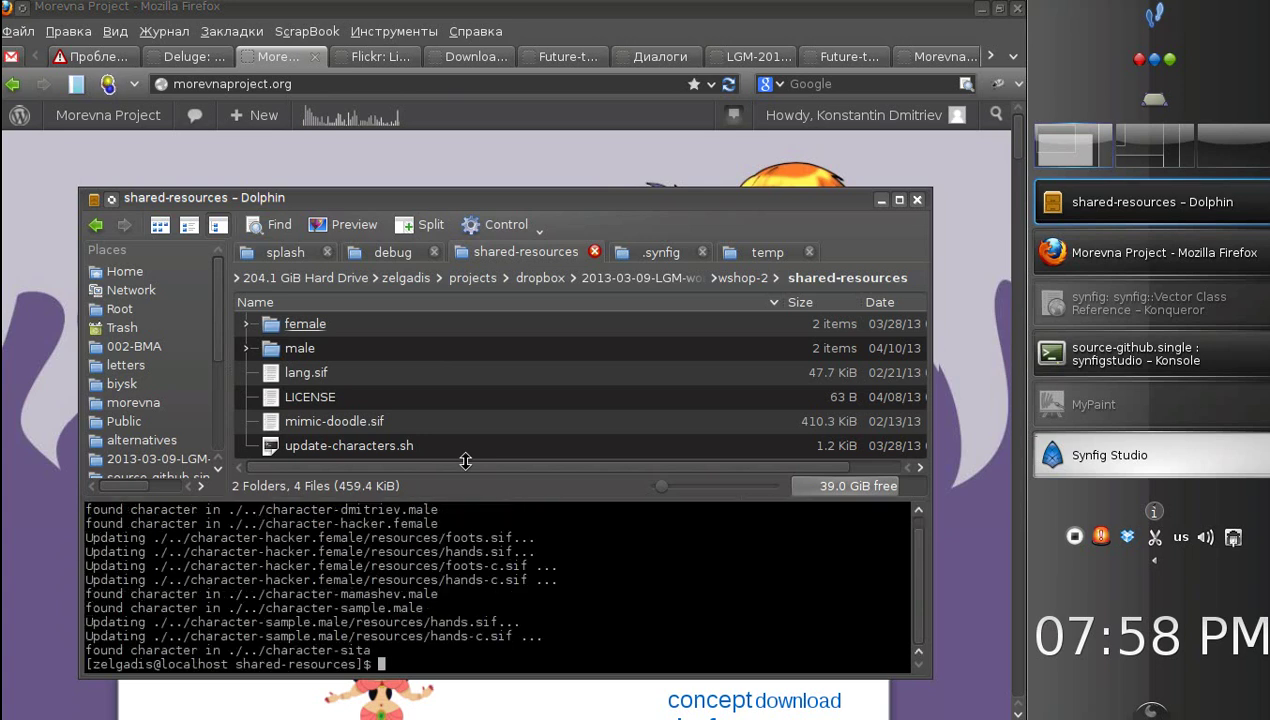
key(F4)
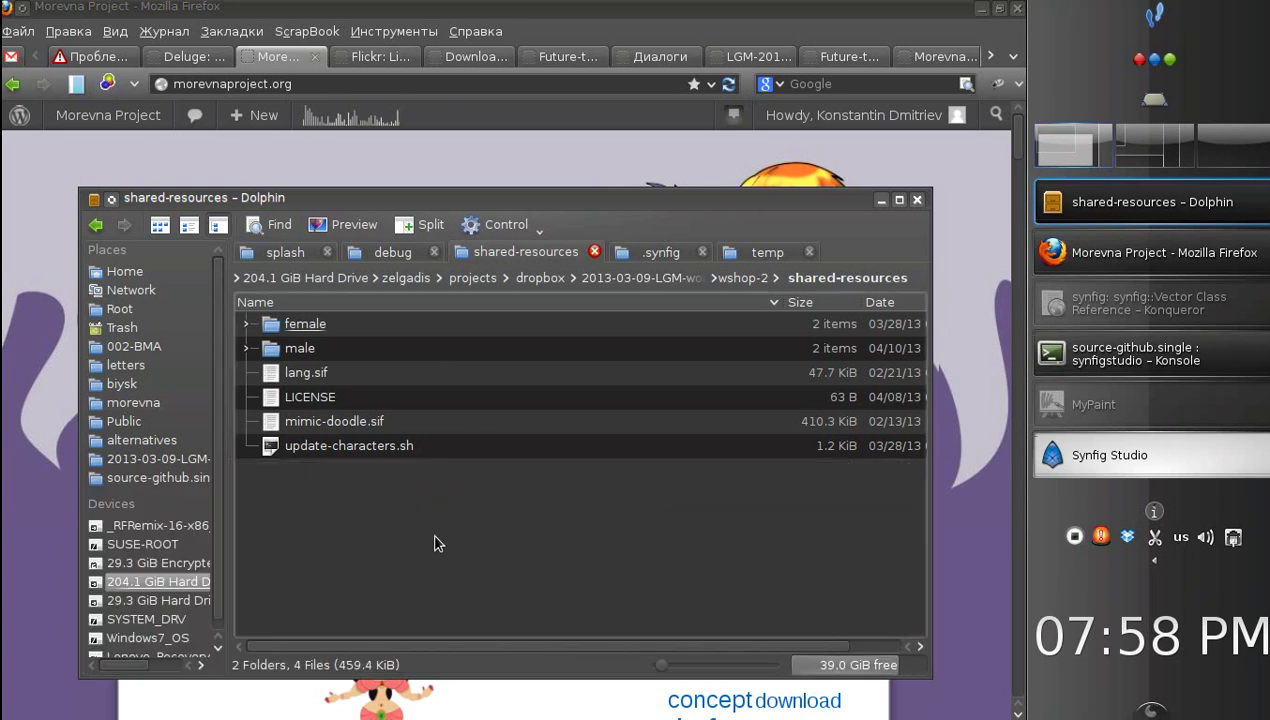
Step: Reopen 00-saha-front.sif from the character-hacker.female folder in Synfig Studio
click(743, 279)
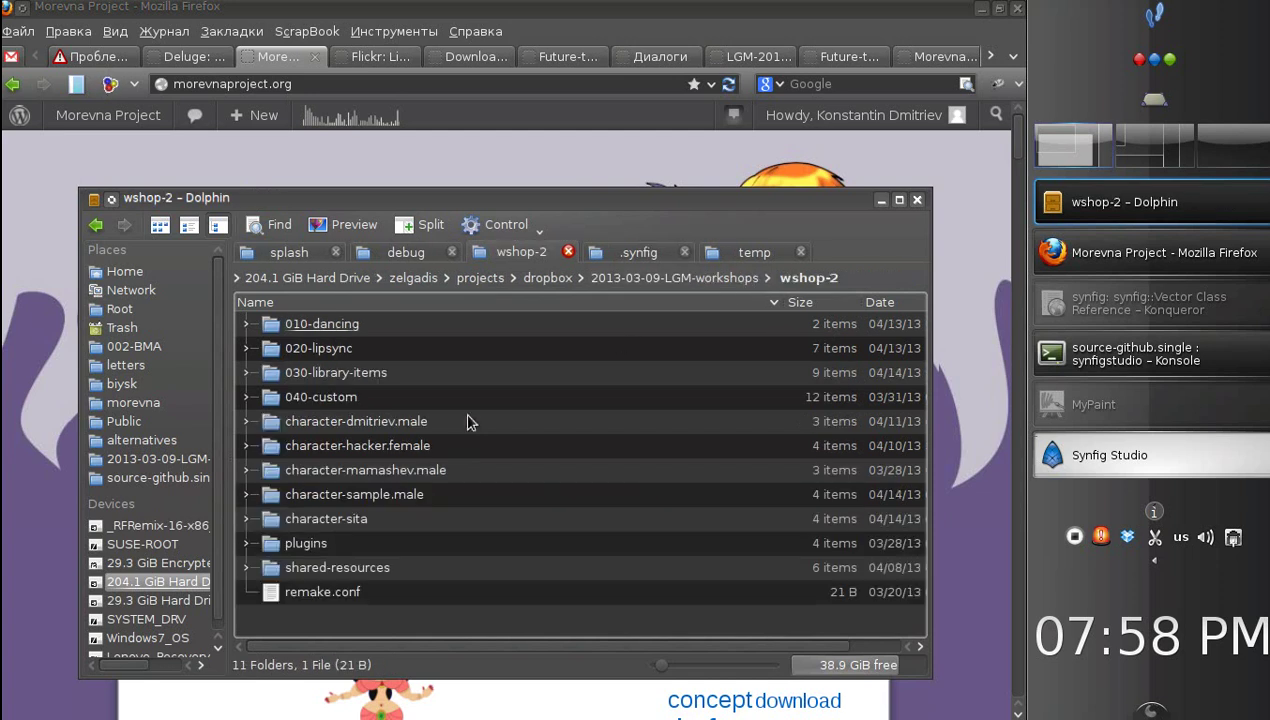
click(422, 450)
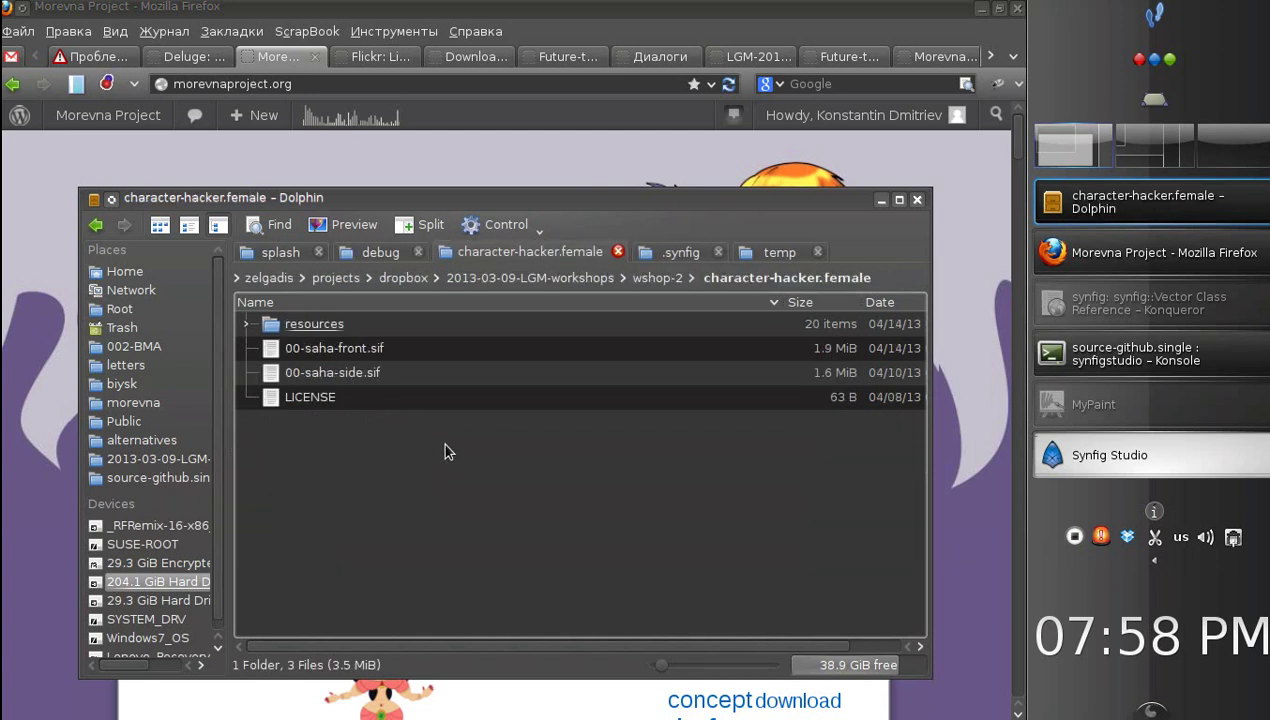
double_click(320, 348)
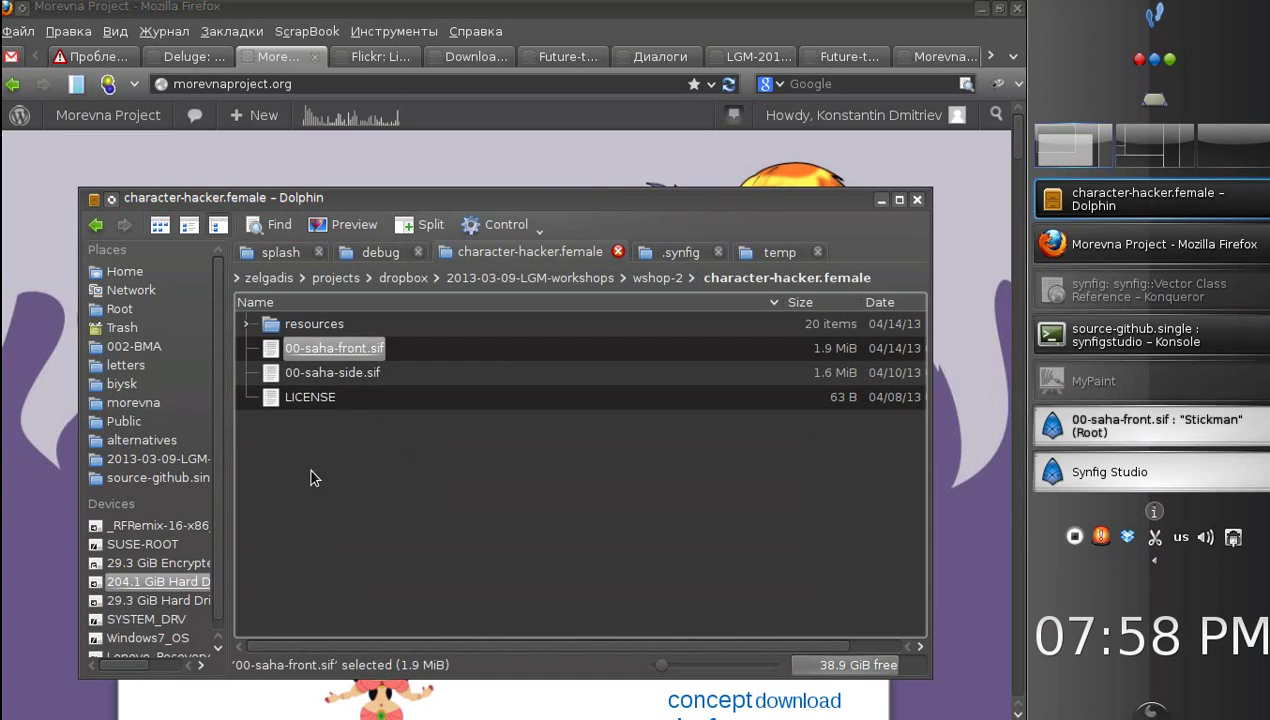
click(1103, 425)
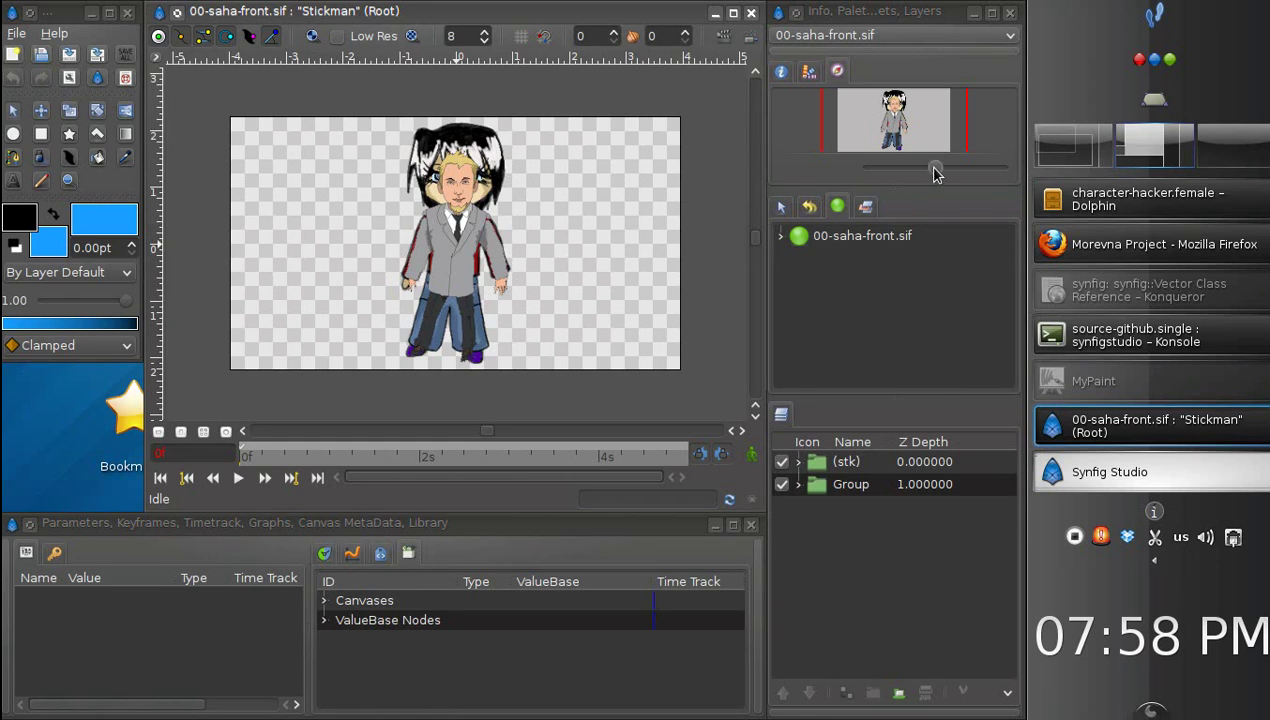
Step: Hide the Group layer that holds the hacker drawing so only the stickman's feet show
drag(935, 167, 962, 167)
drag(898, 118, 891, 145)
click(895, 132)
drag(956, 168, 966, 167)
drag(893, 136, 883, 147)
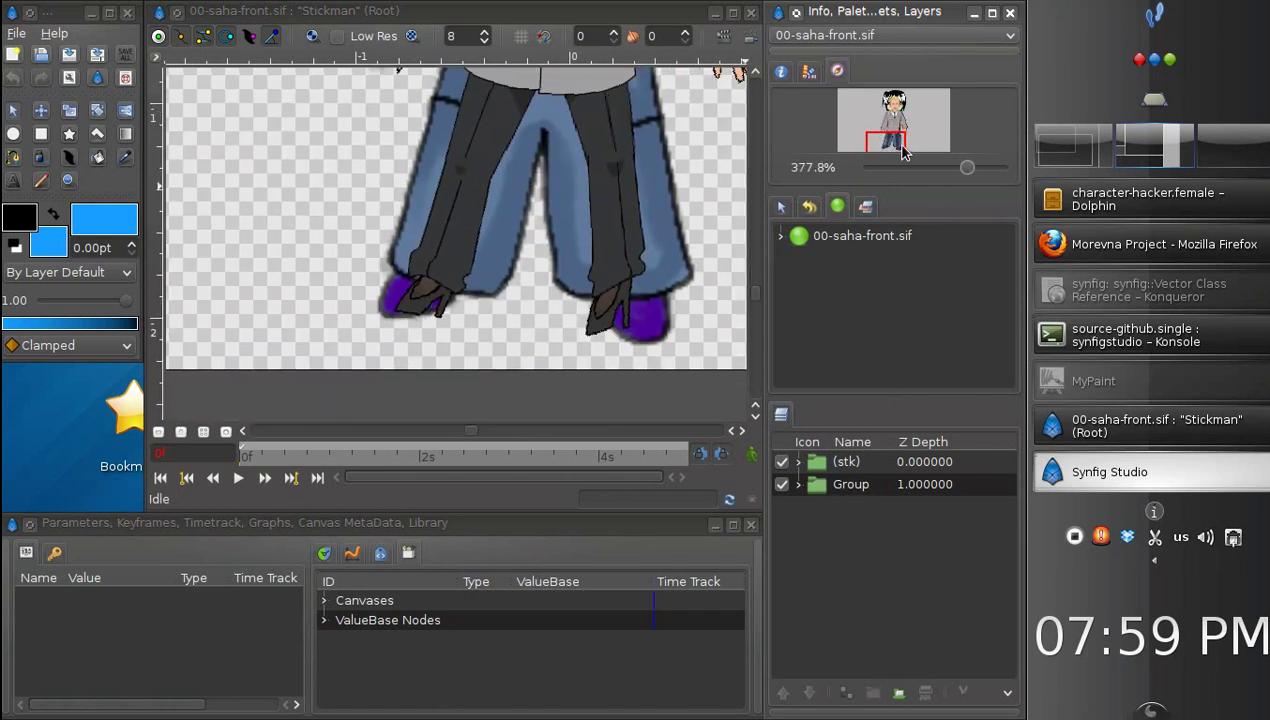
click(782, 484)
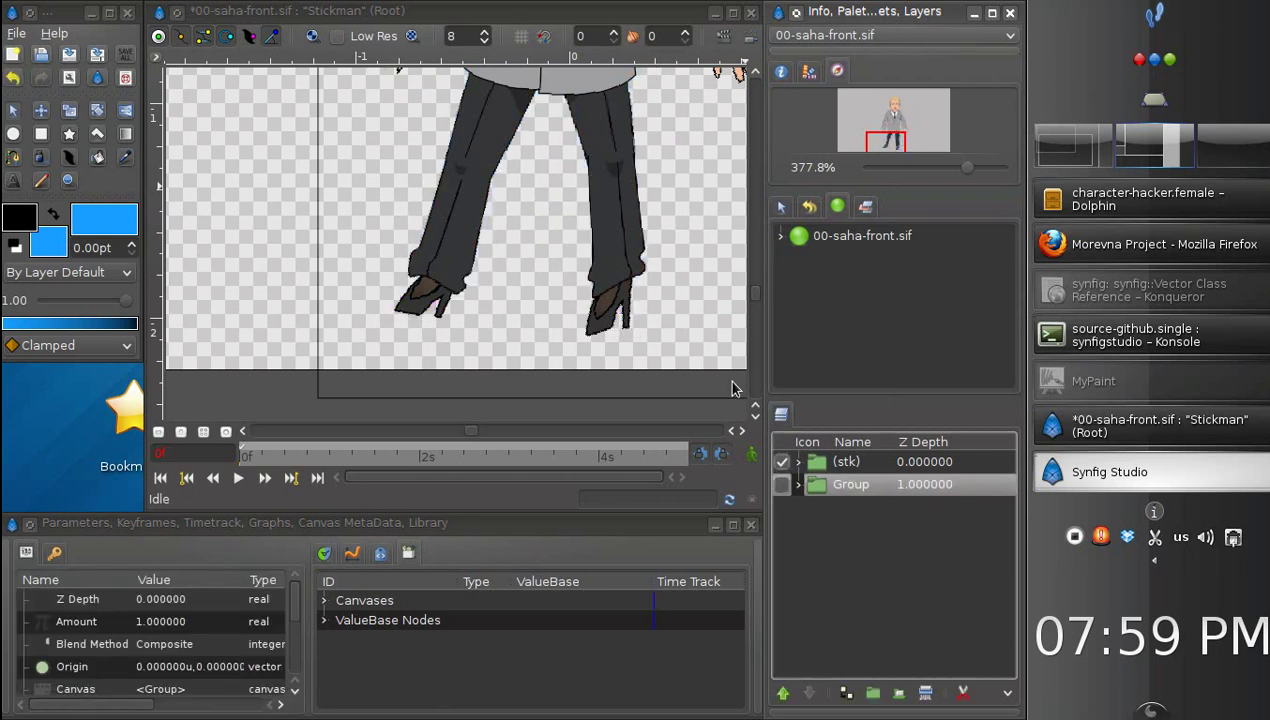
Step: Inspect the stickman's updated hands and shoes, then save and close 00-saha-front.sif
drag(969, 166, 971, 167)
drag(884, 146, 884, 134)
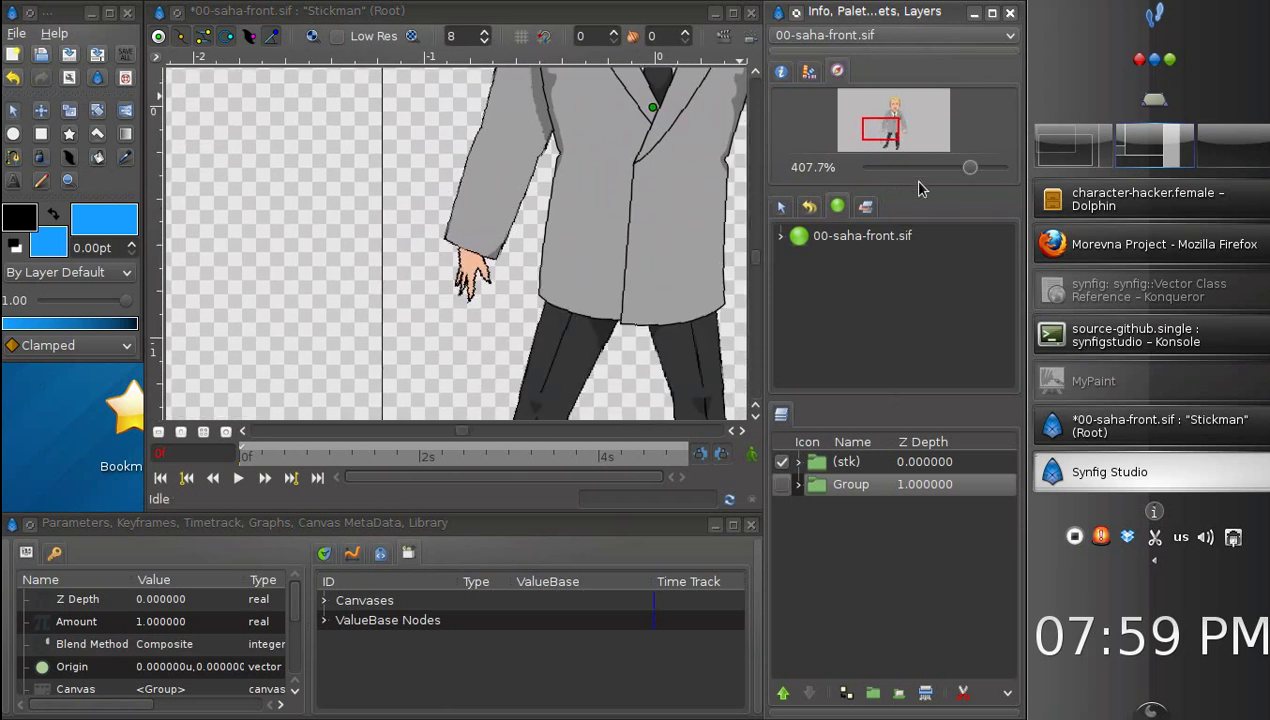
drag(969, 173, 959, 169)
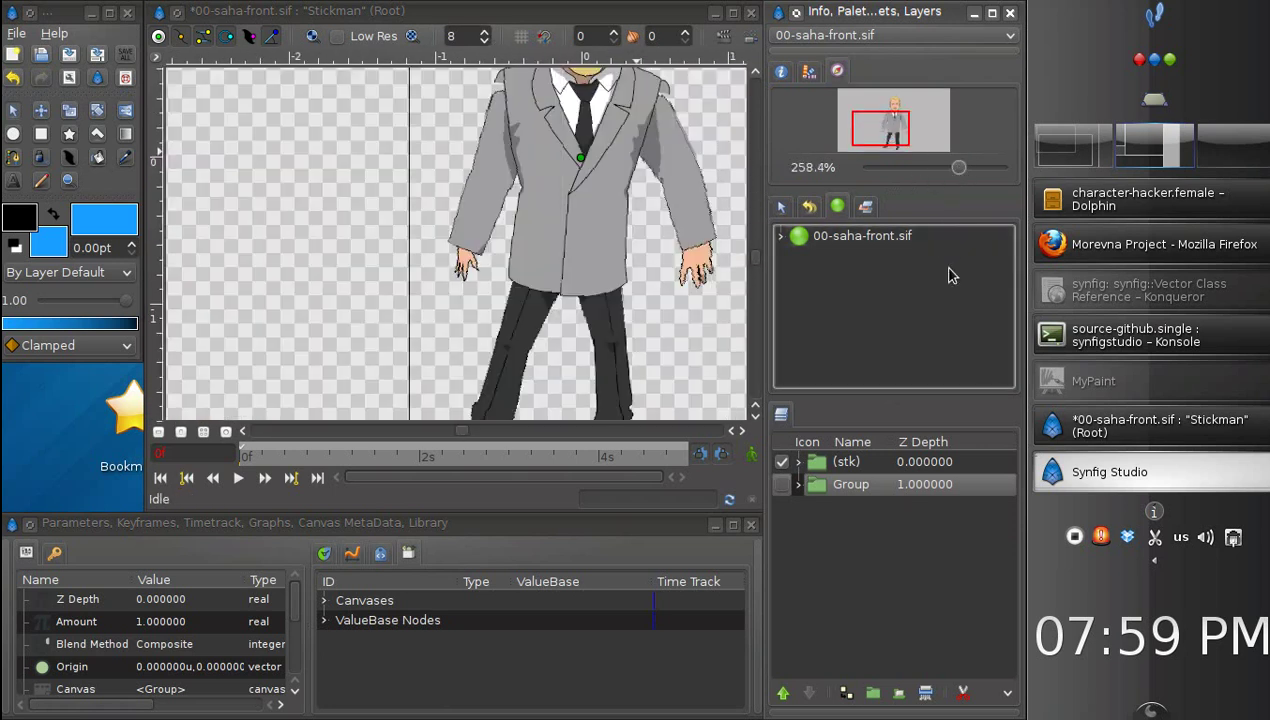
drag(885, 136, 896, 148)
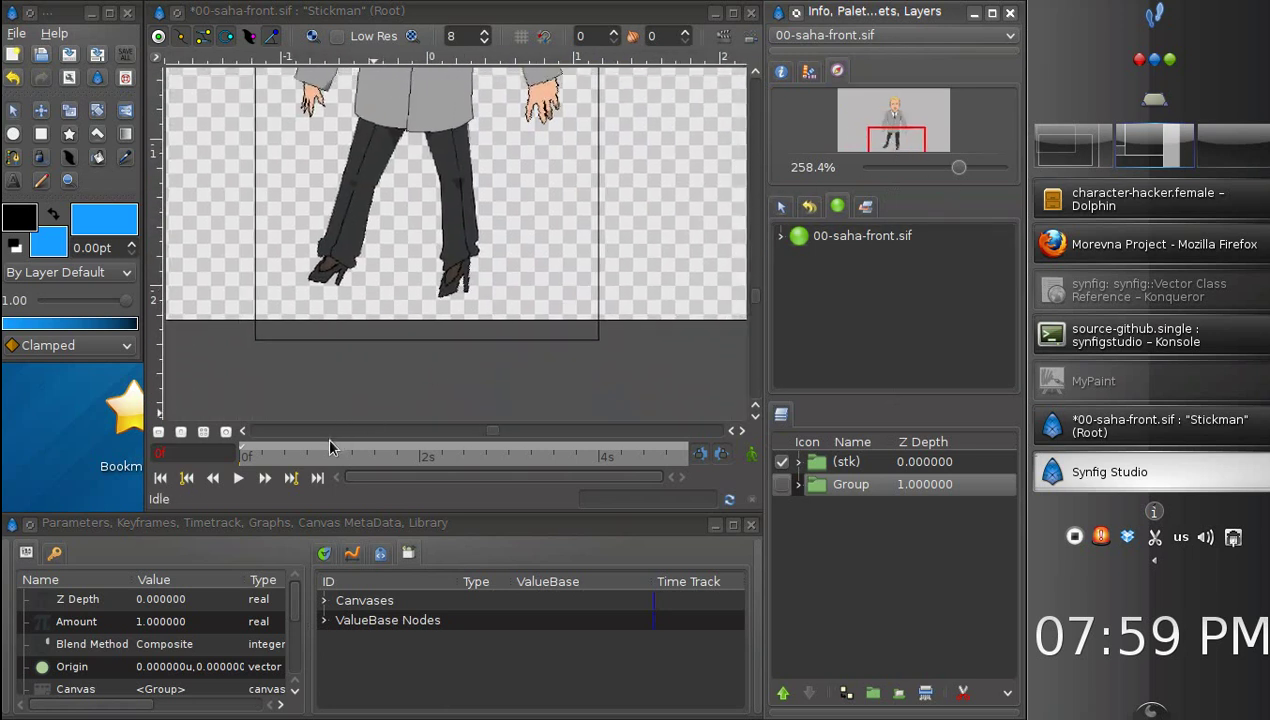
key(ctrl+s)
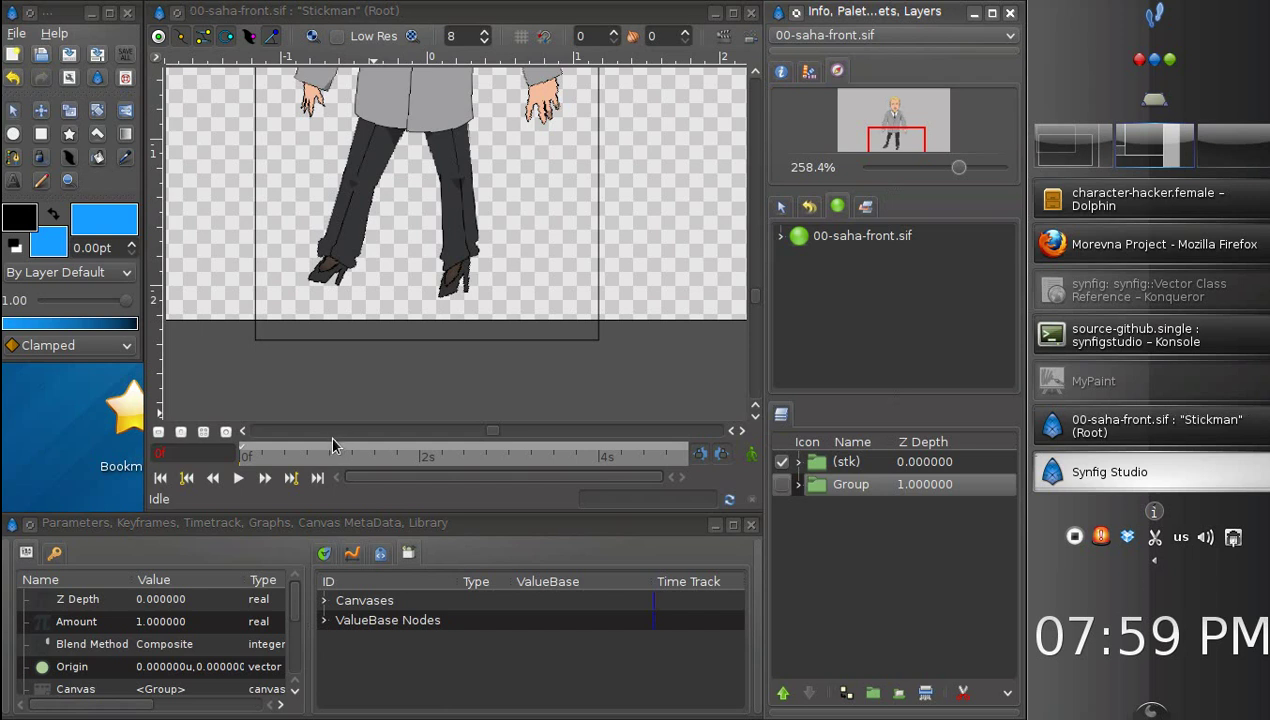
click(752, 20)
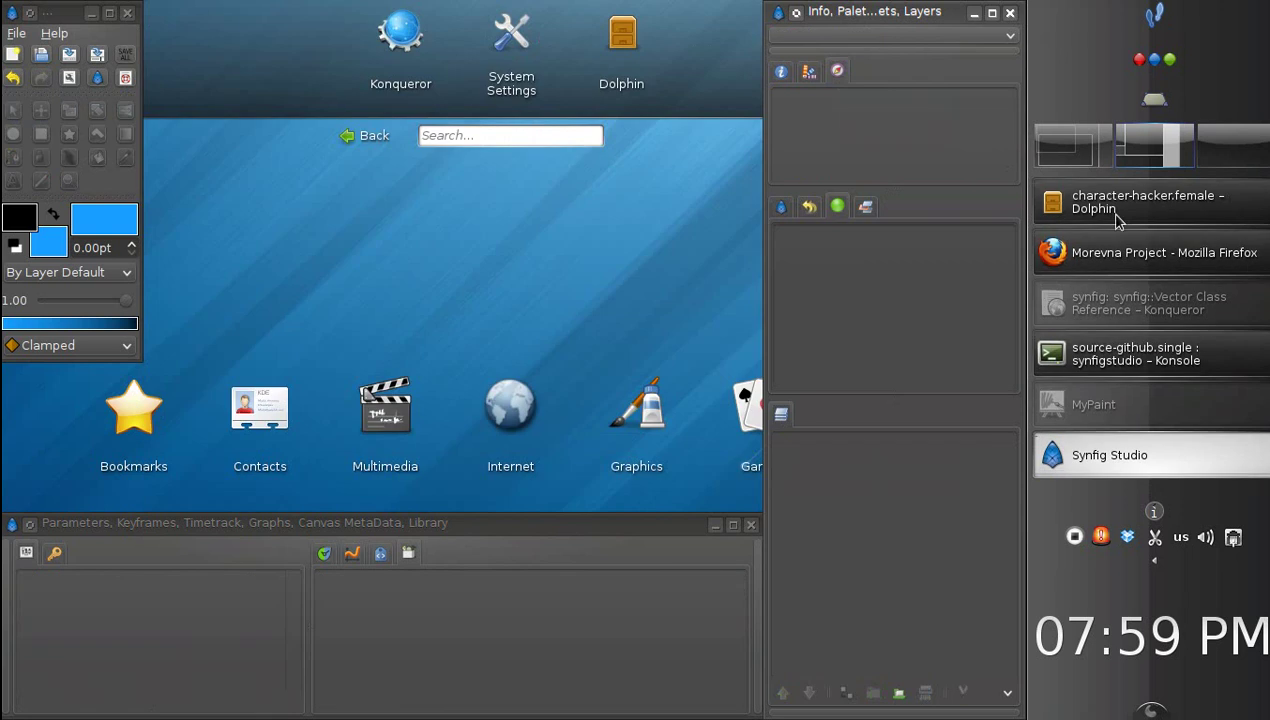
Step: Rename the character-hacker.female folder in wshop-2 to character-hacker.male in the Dolphin file manager
click(1108, 202)
click(662, 279)
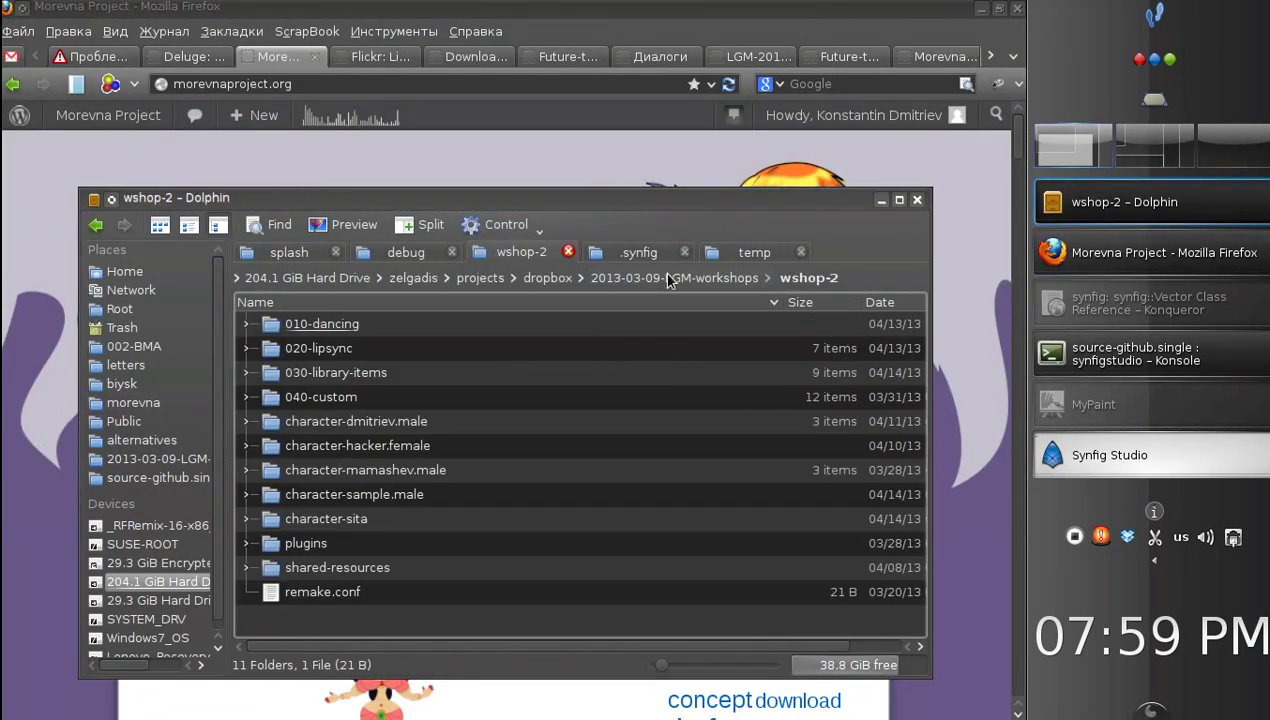
key(F2)
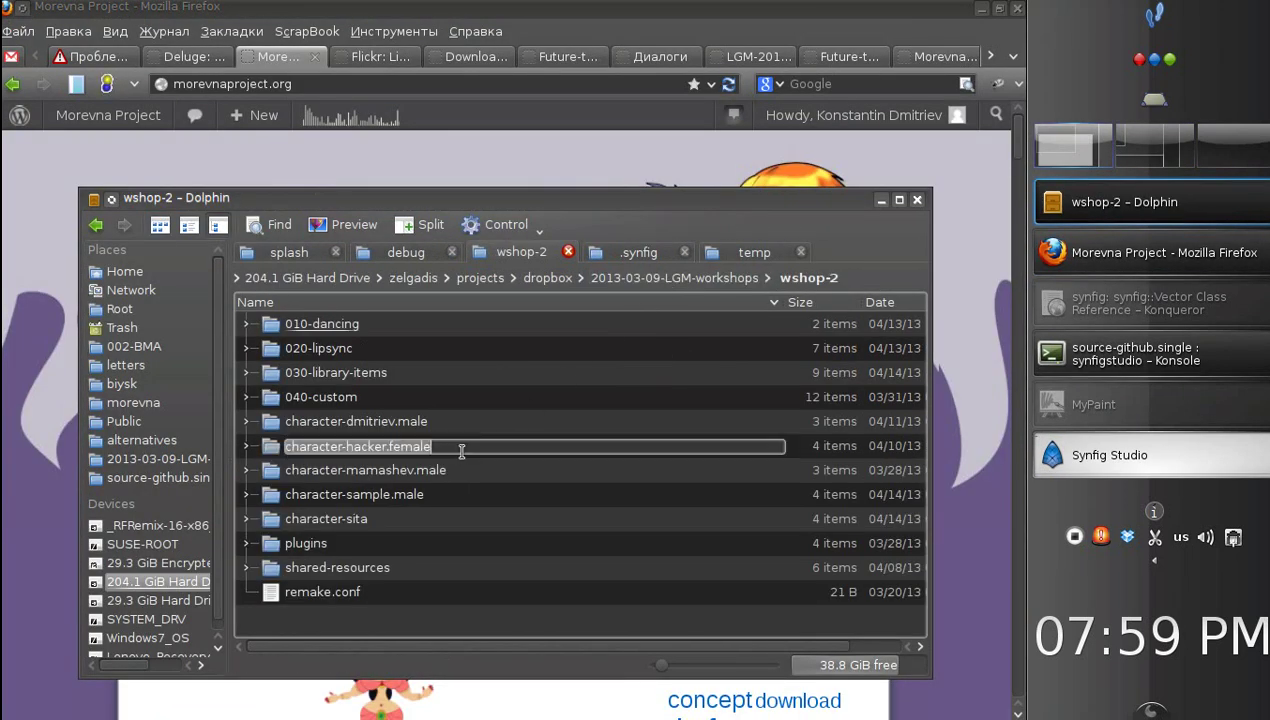
click(402, 447)
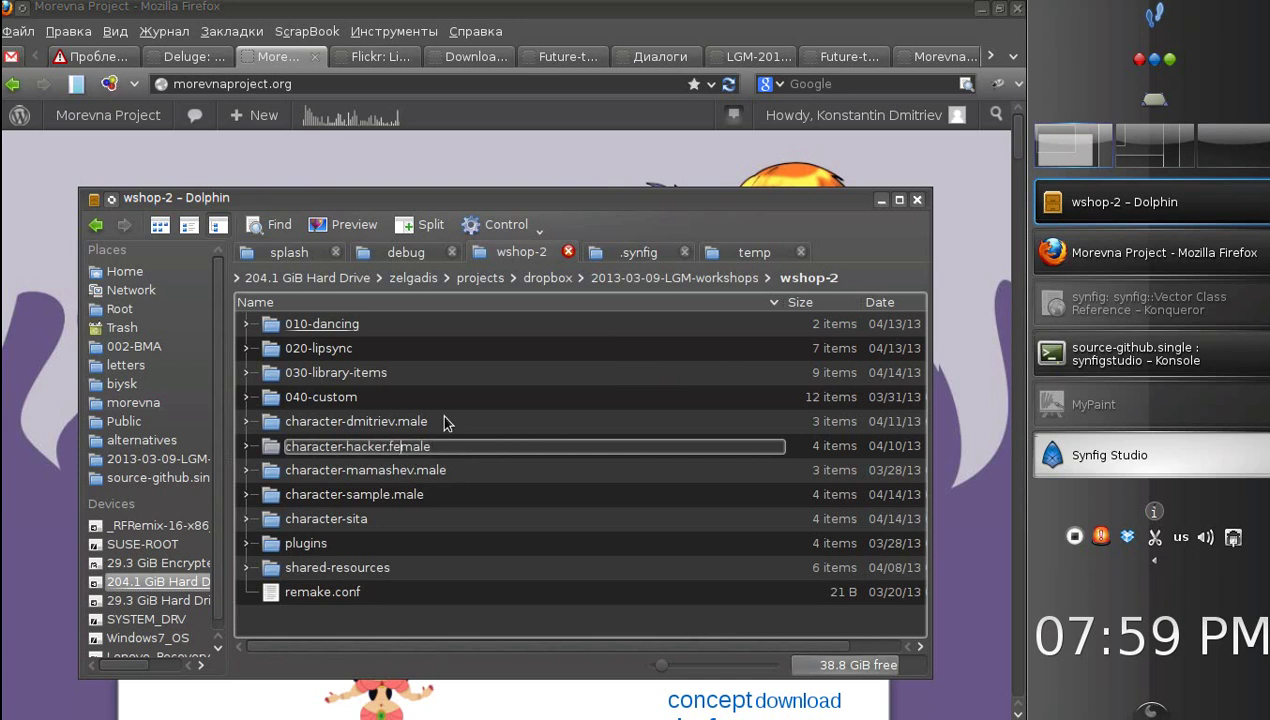
key(BackSpace)
key(BackSpace)
key(Return)
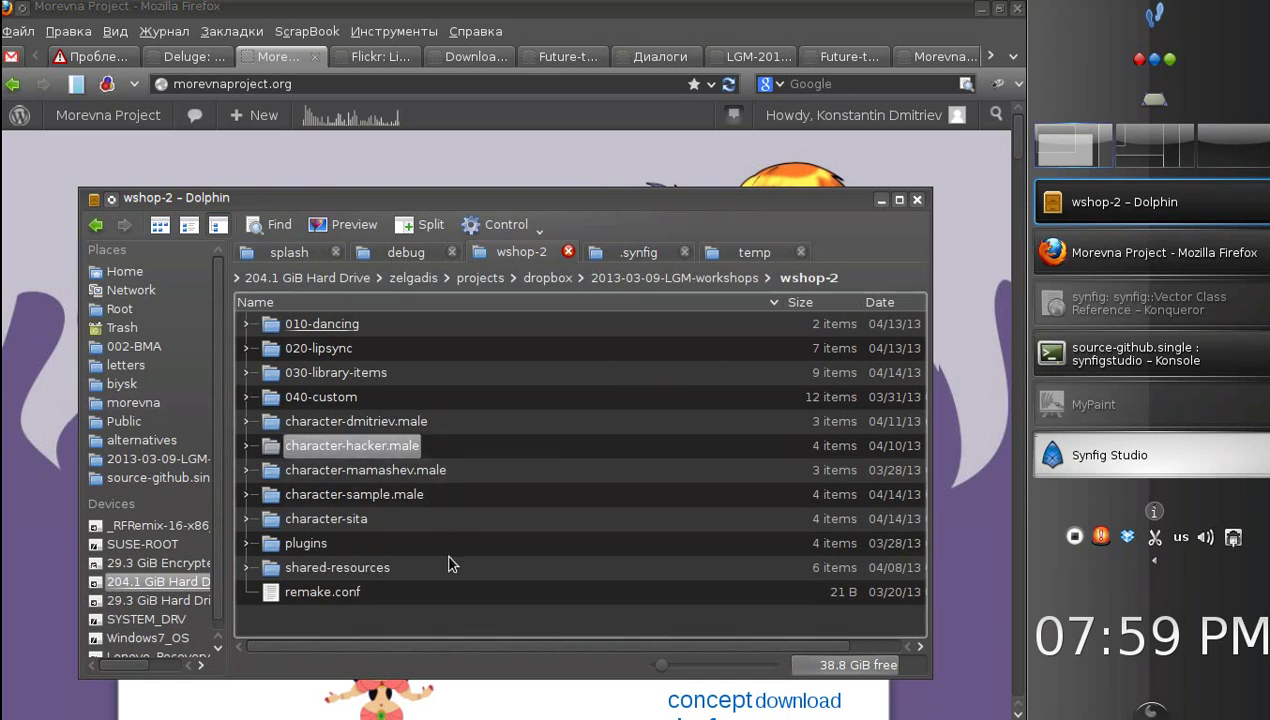
Step: Run ./update-characters.sh in a terminal from the shared-resources folder and hide the terminal
click(445, 557)
click(368, 568)
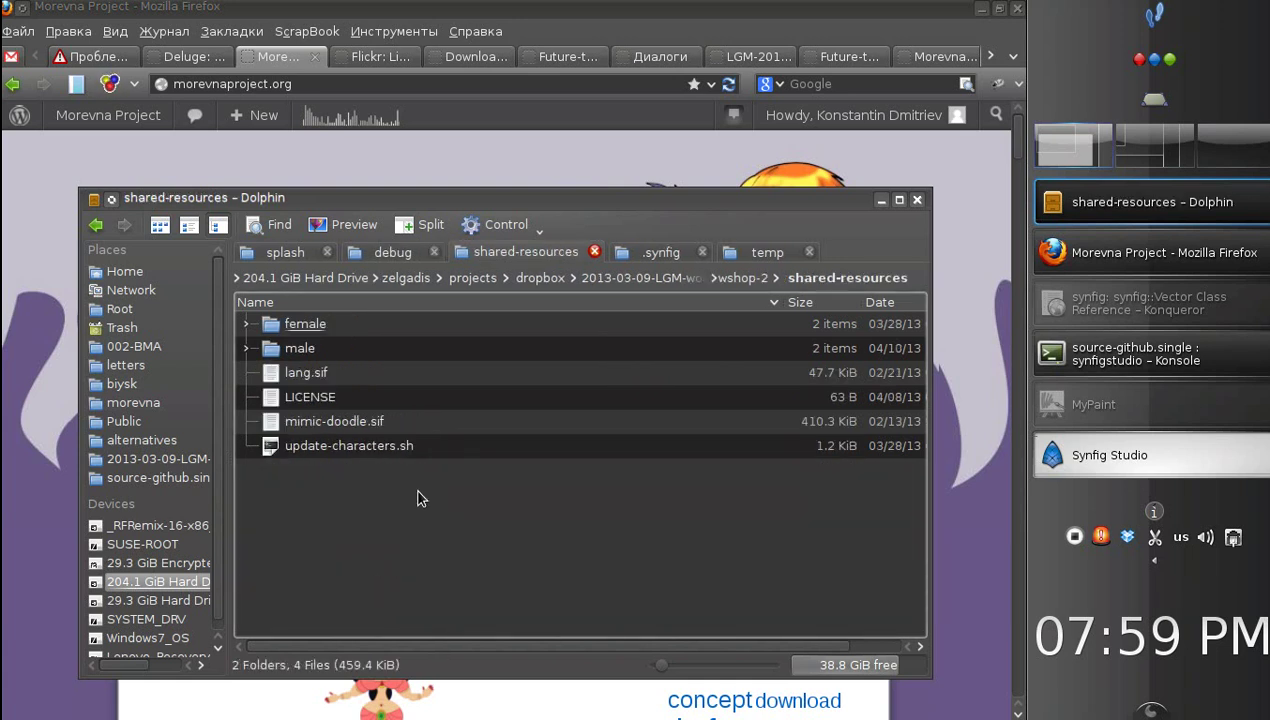
key(F4)
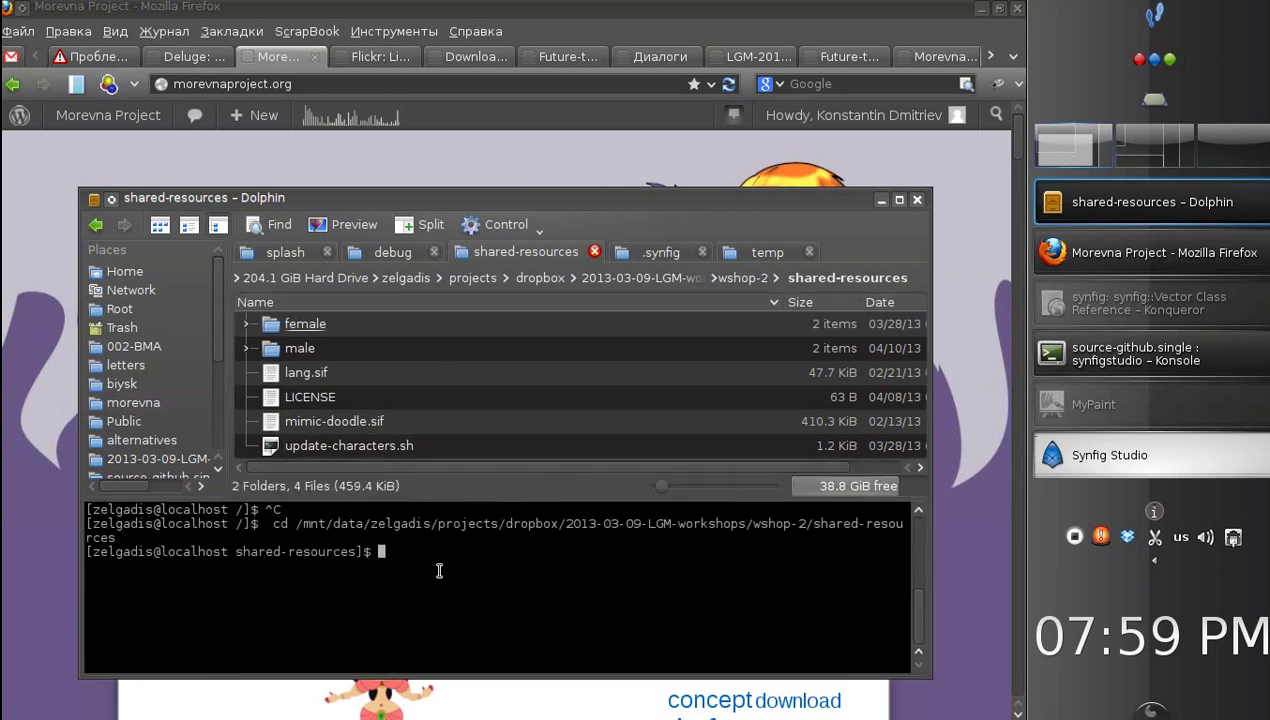
key(Up)
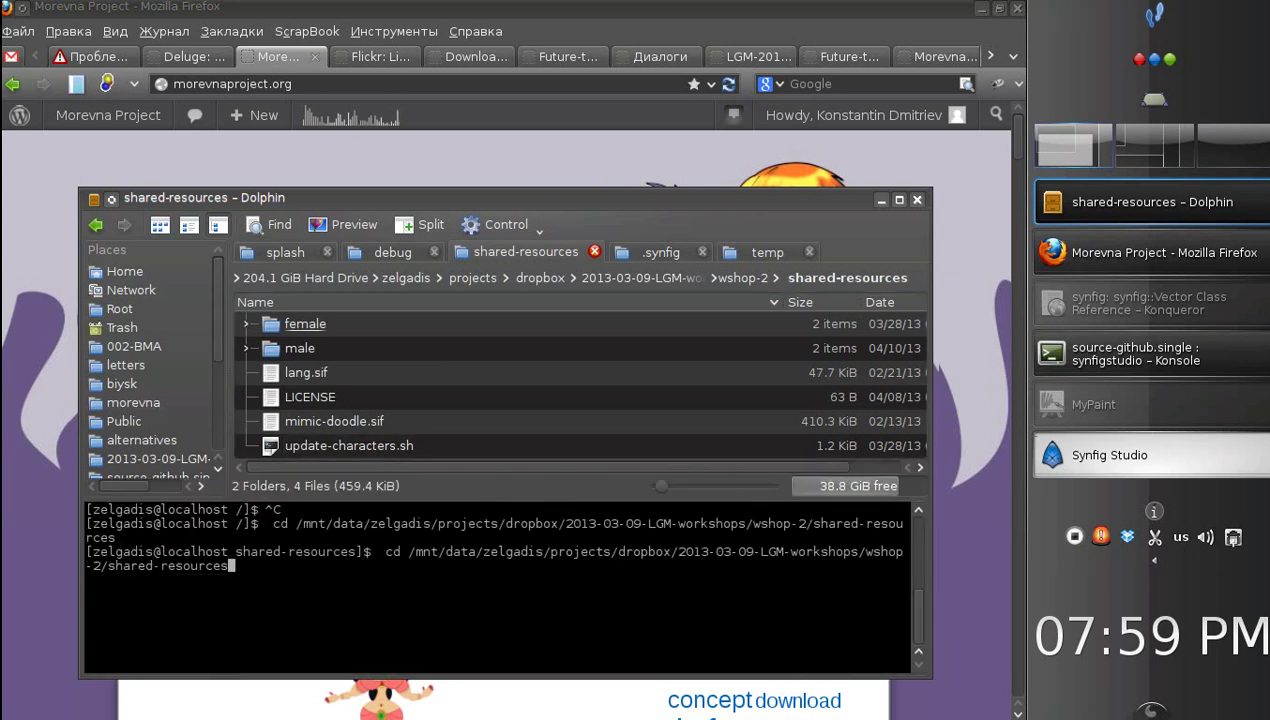
key(ctrl+u)
text(./update-characters.sh)
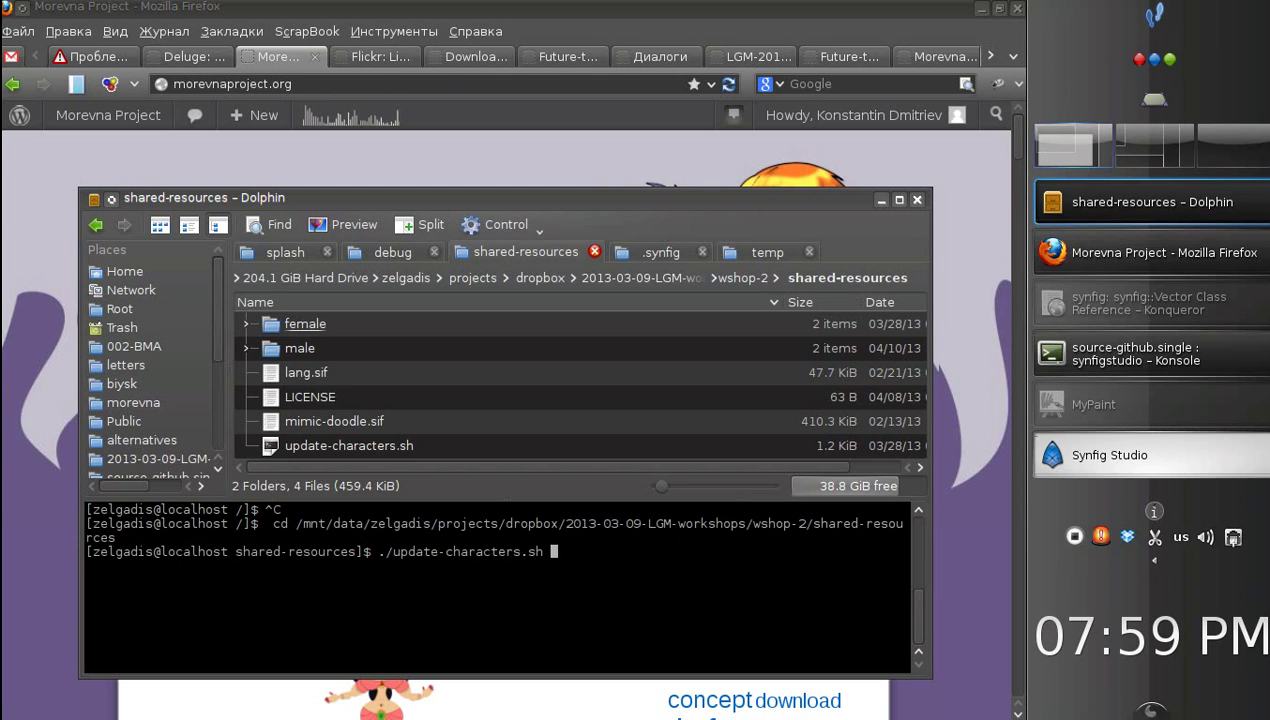
key(Return)
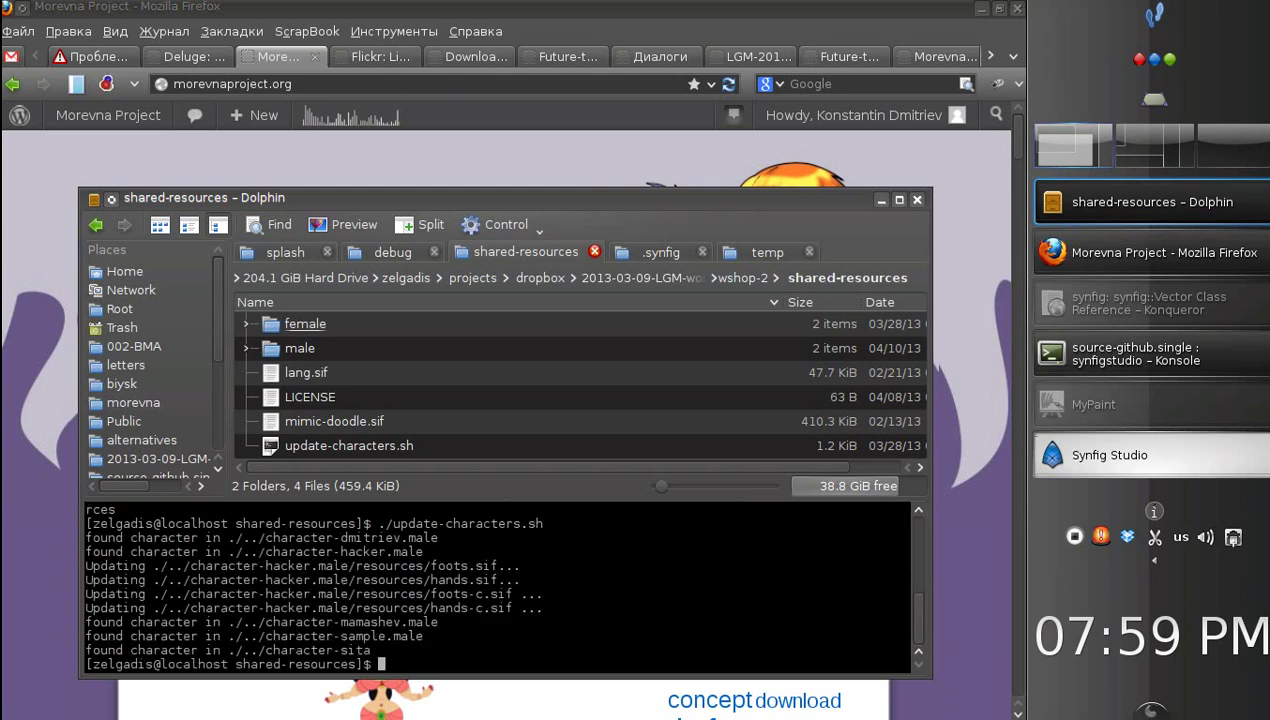
key(F4)
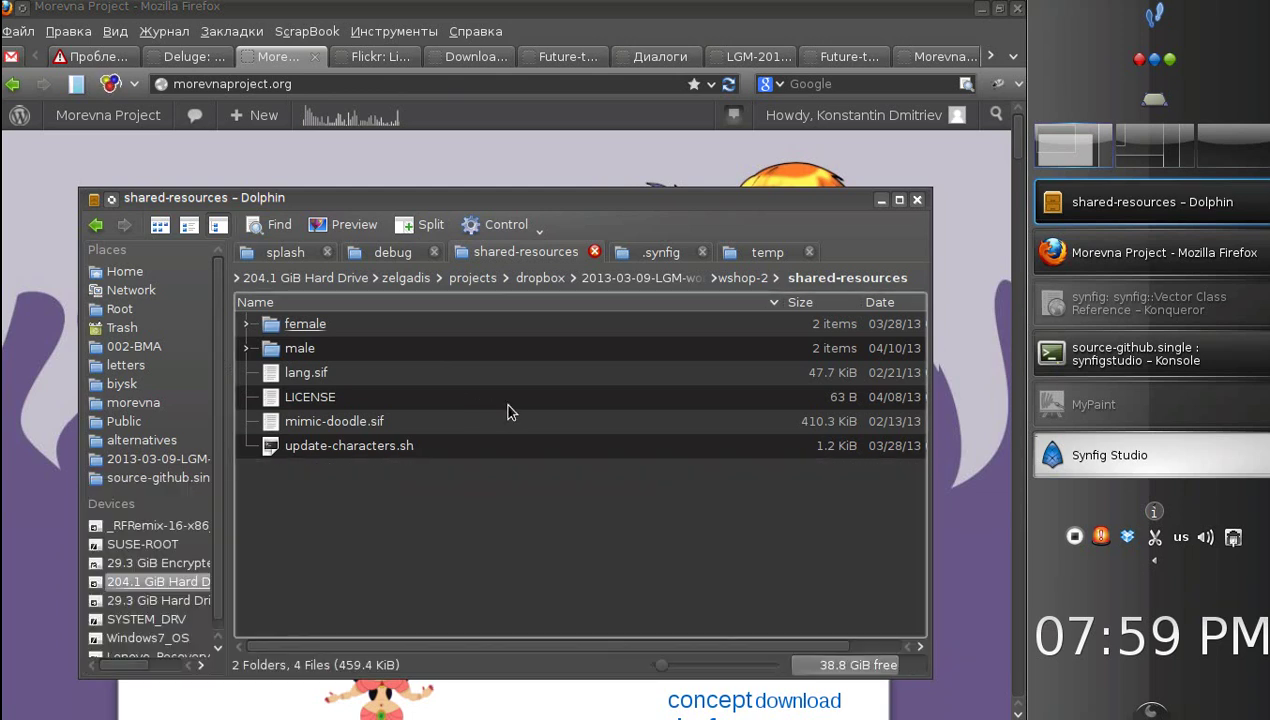
Step: Open 00-saha-front.sif from the character-hacker.male folder and switch to its Synfig Studio window
click(738, 277)
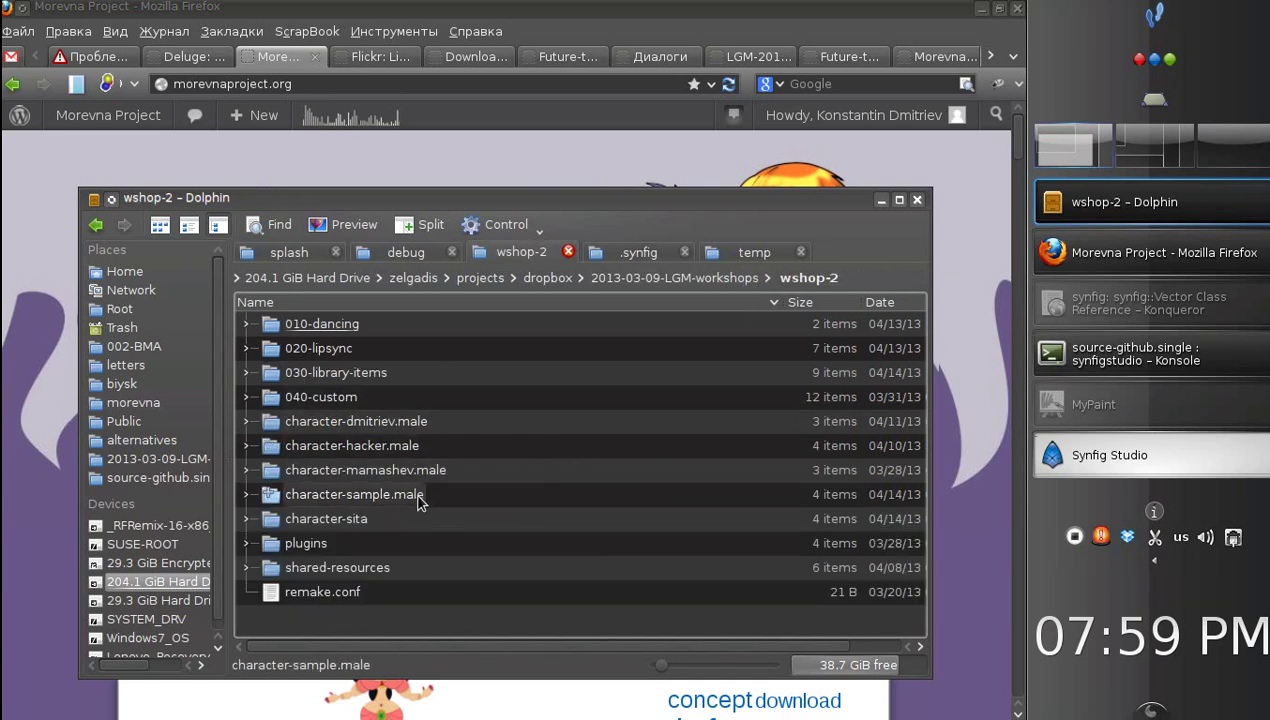
click(401, 445)
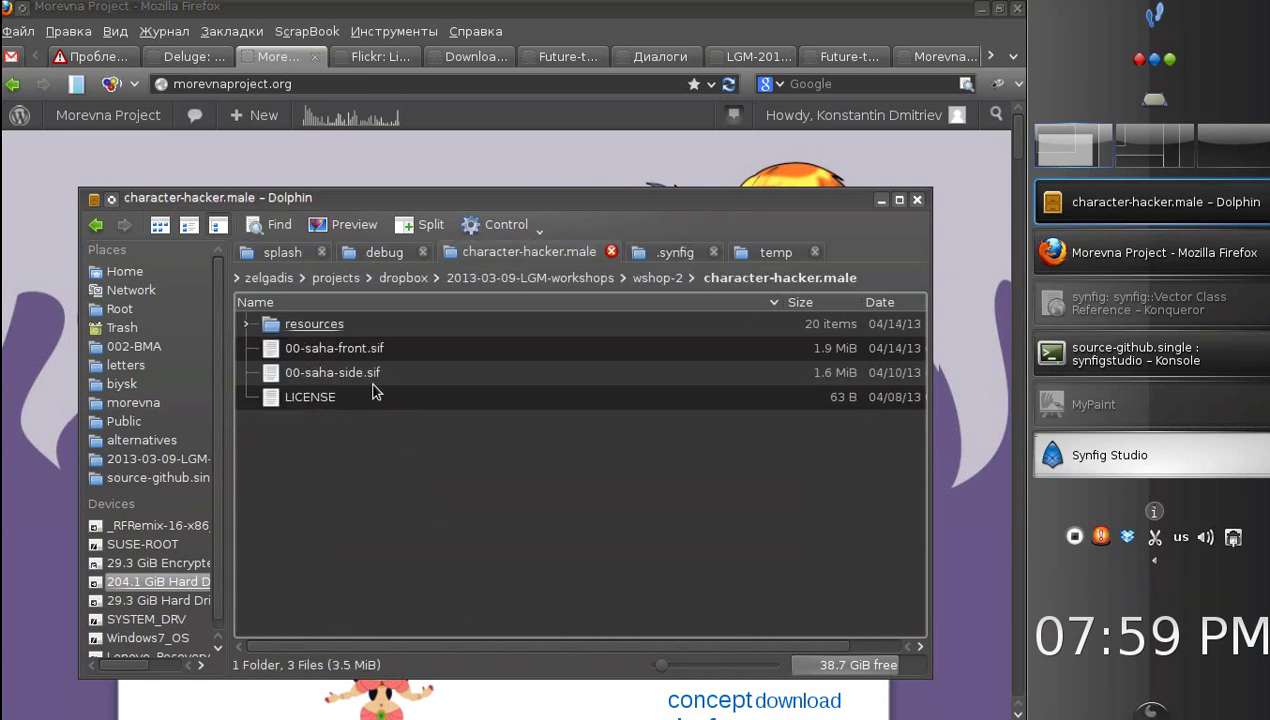
click(300, 348)
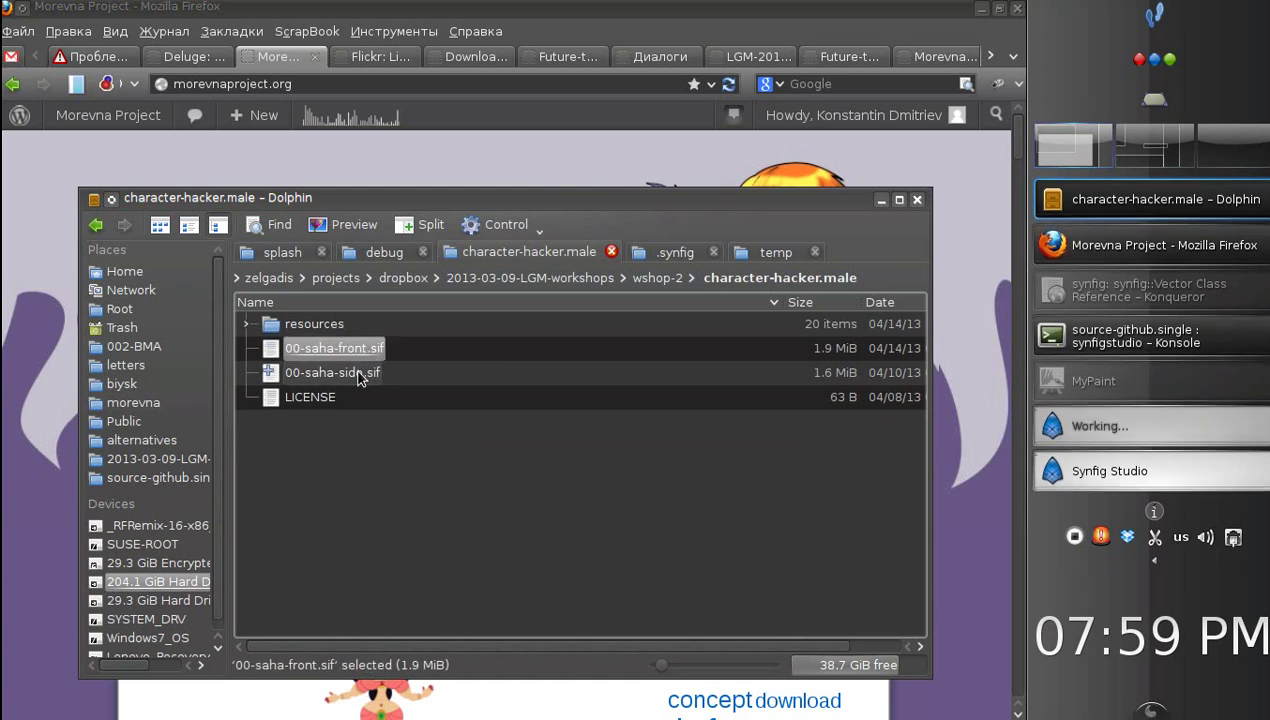
click(1076, 428)
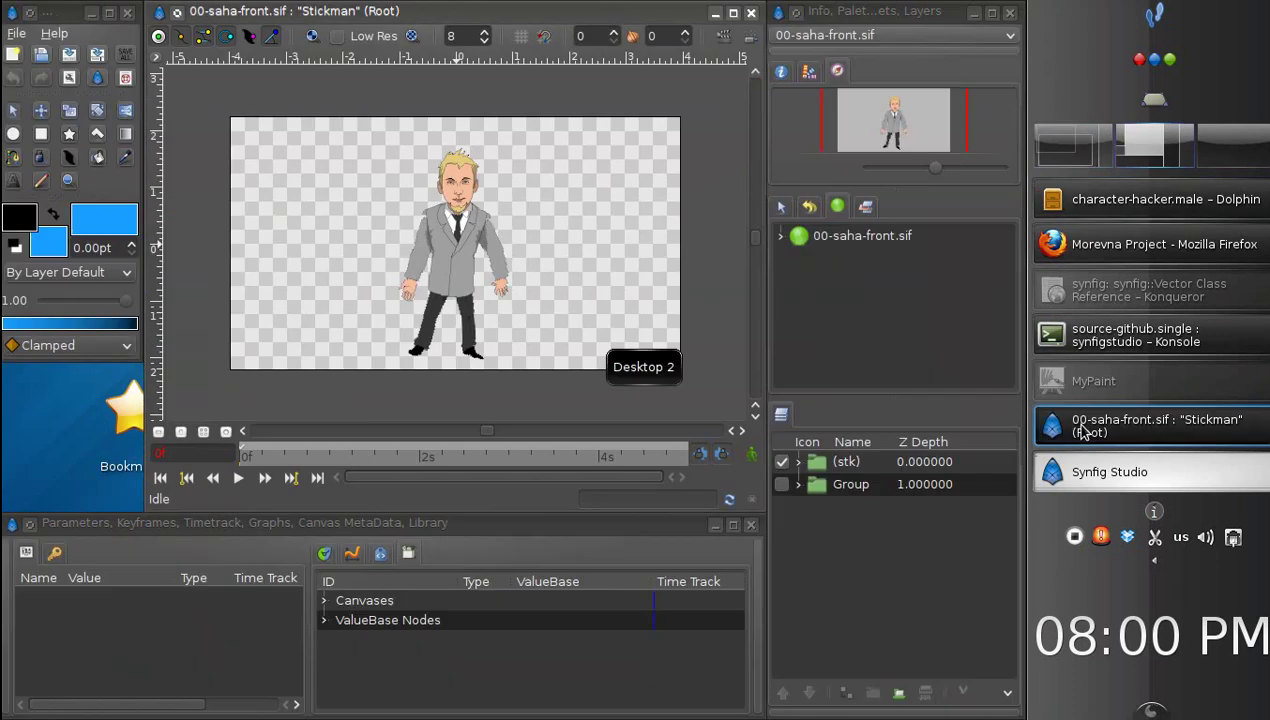
Step: Show the Group layer holding the hacker drawing again behind the stickman
drag(935, 168, 942, 176)
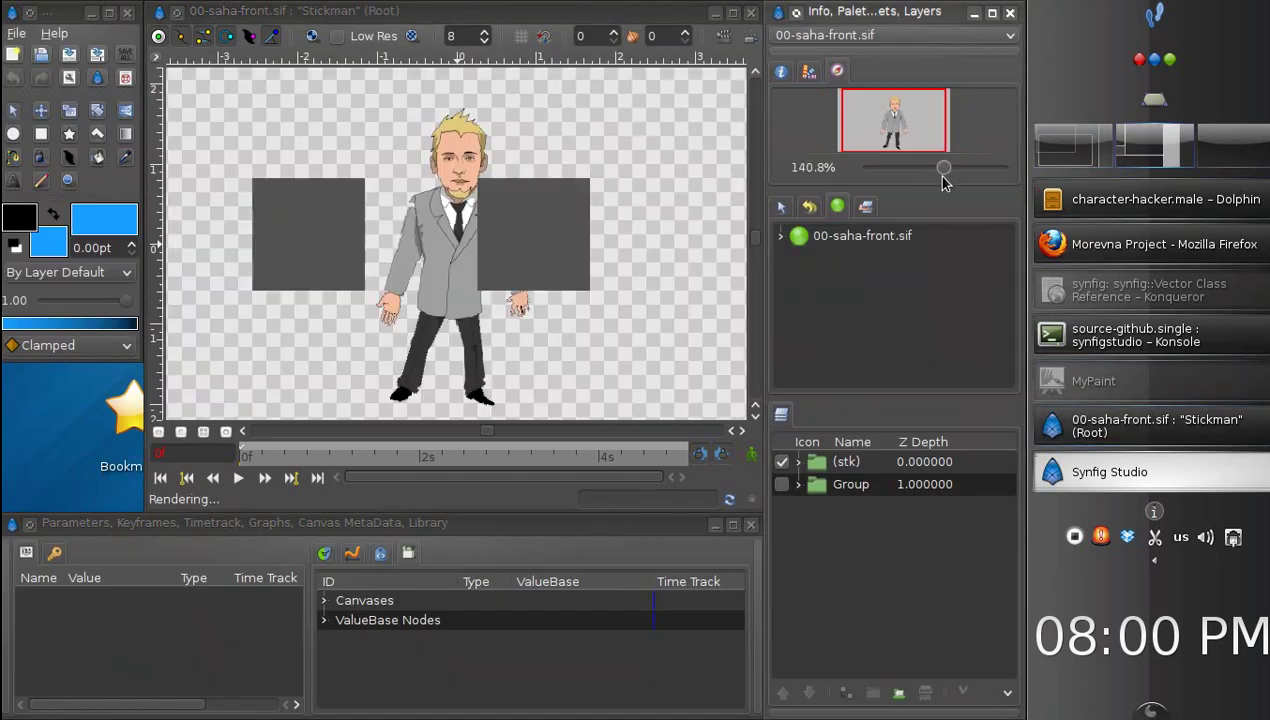
click(782, 484)
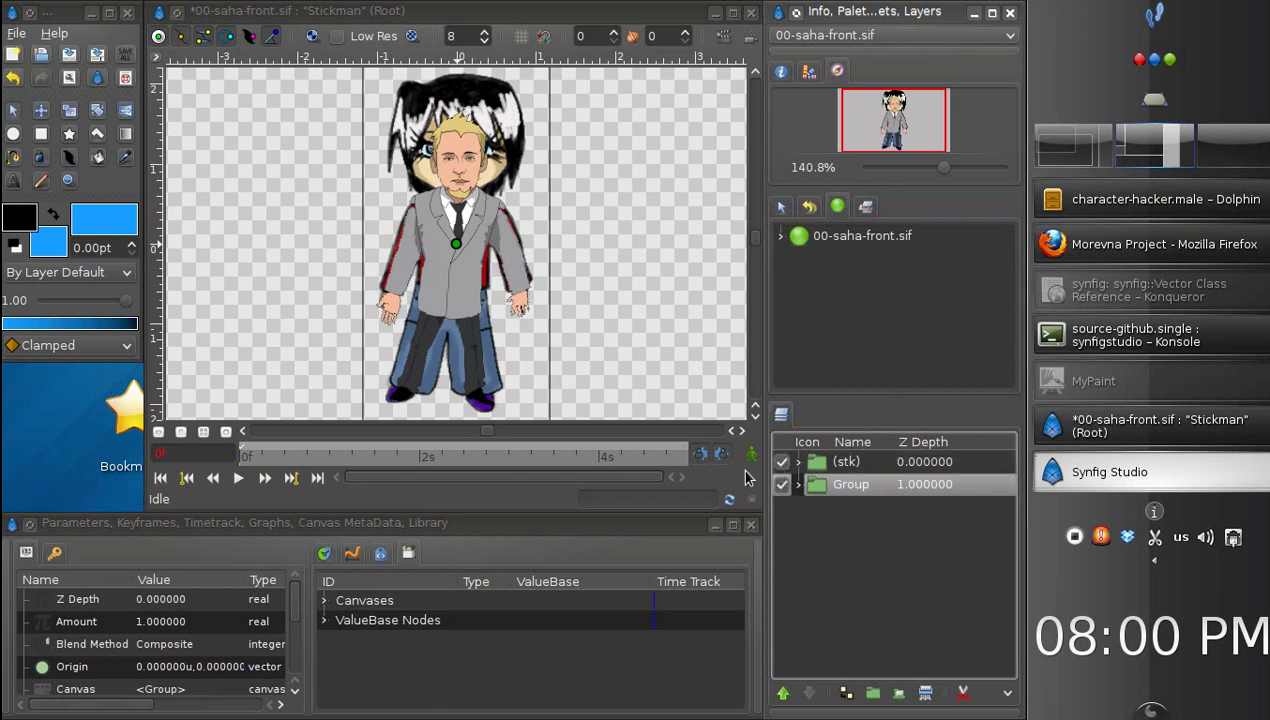
drag(944, 167, 955, 172)
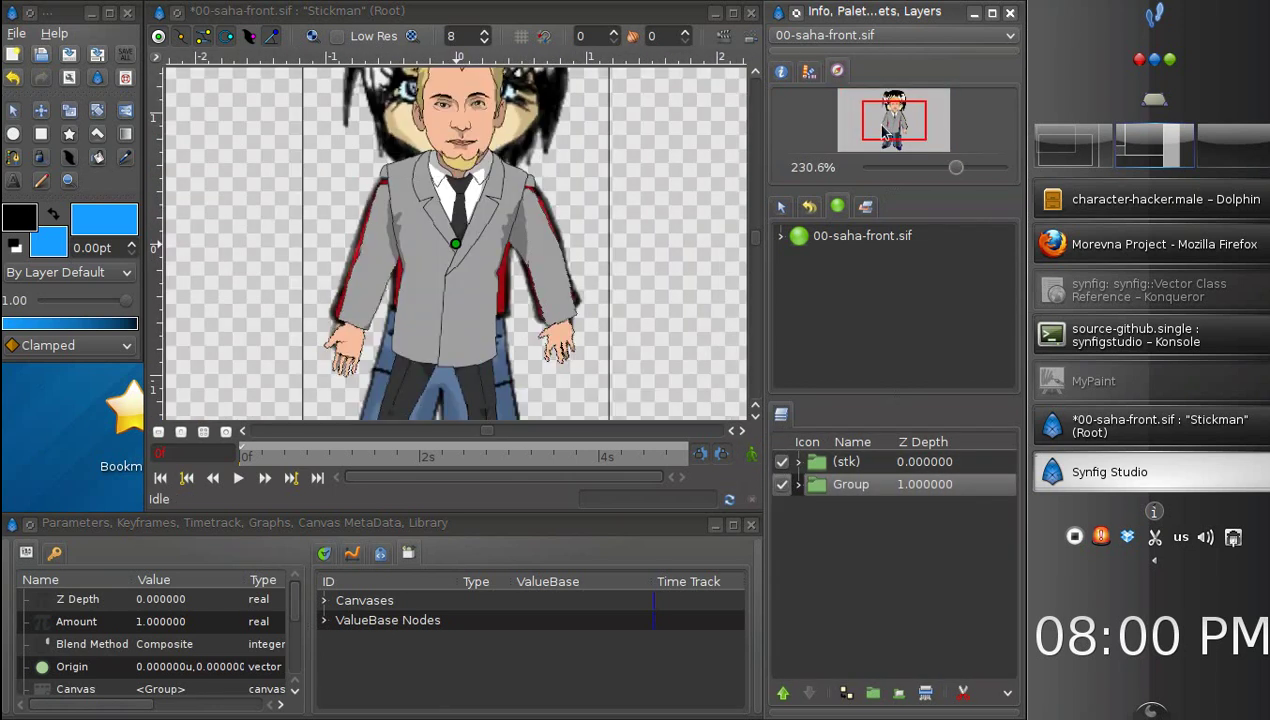
drag(877, 128, 886, 137)
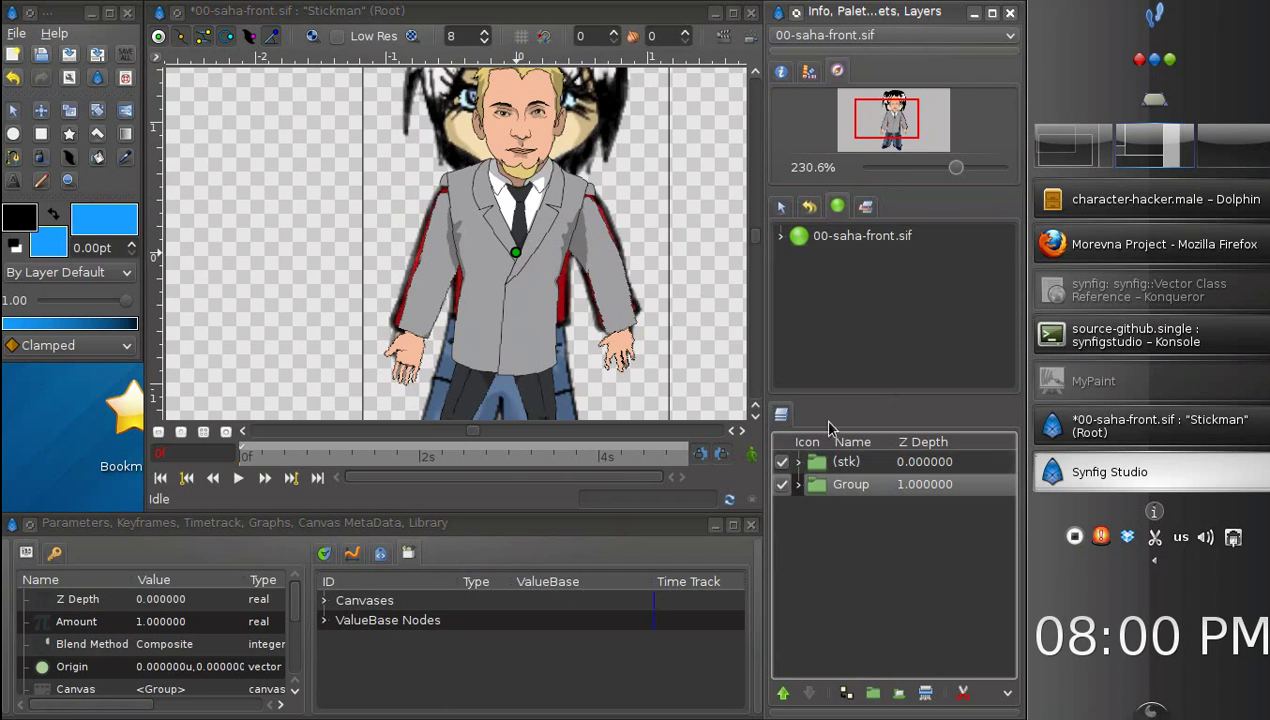
Step: Select the (stk)-control set's handles and adjust the stickman's arm and opposite wrist against the drawing's sleeves
click(866, 206)
click(812, 253)
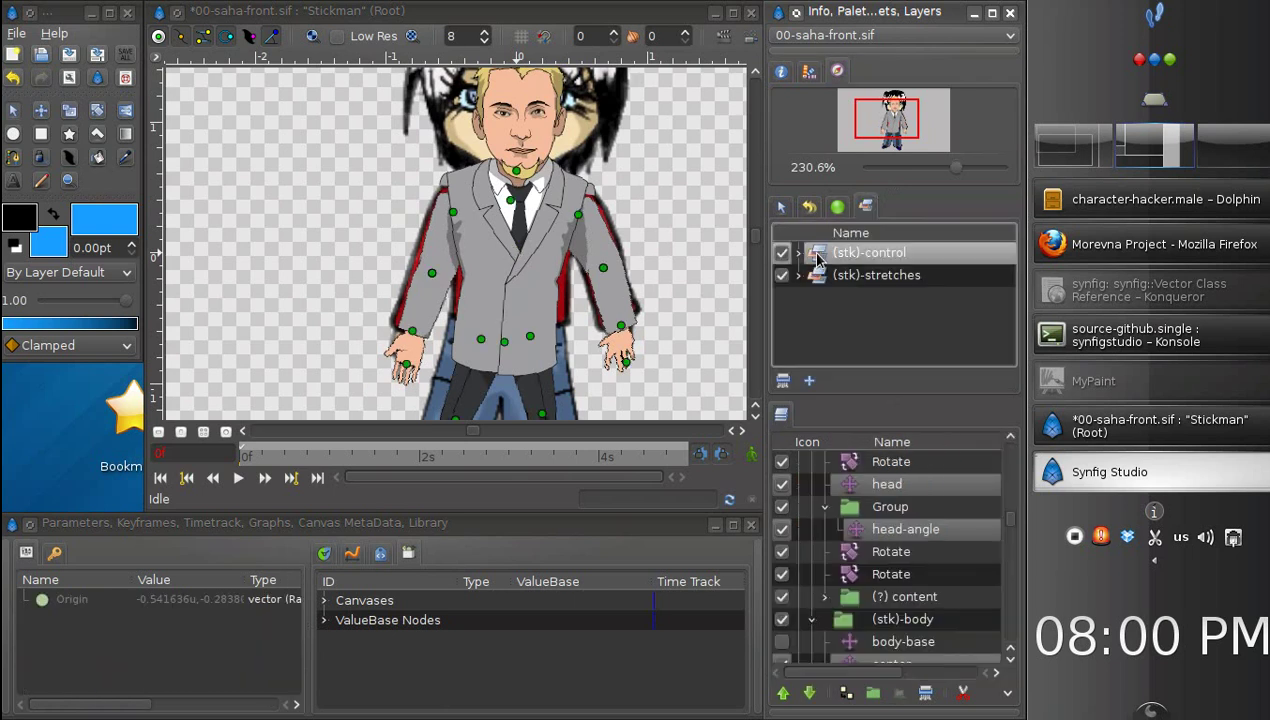
drag(431, 272, 257, 172)
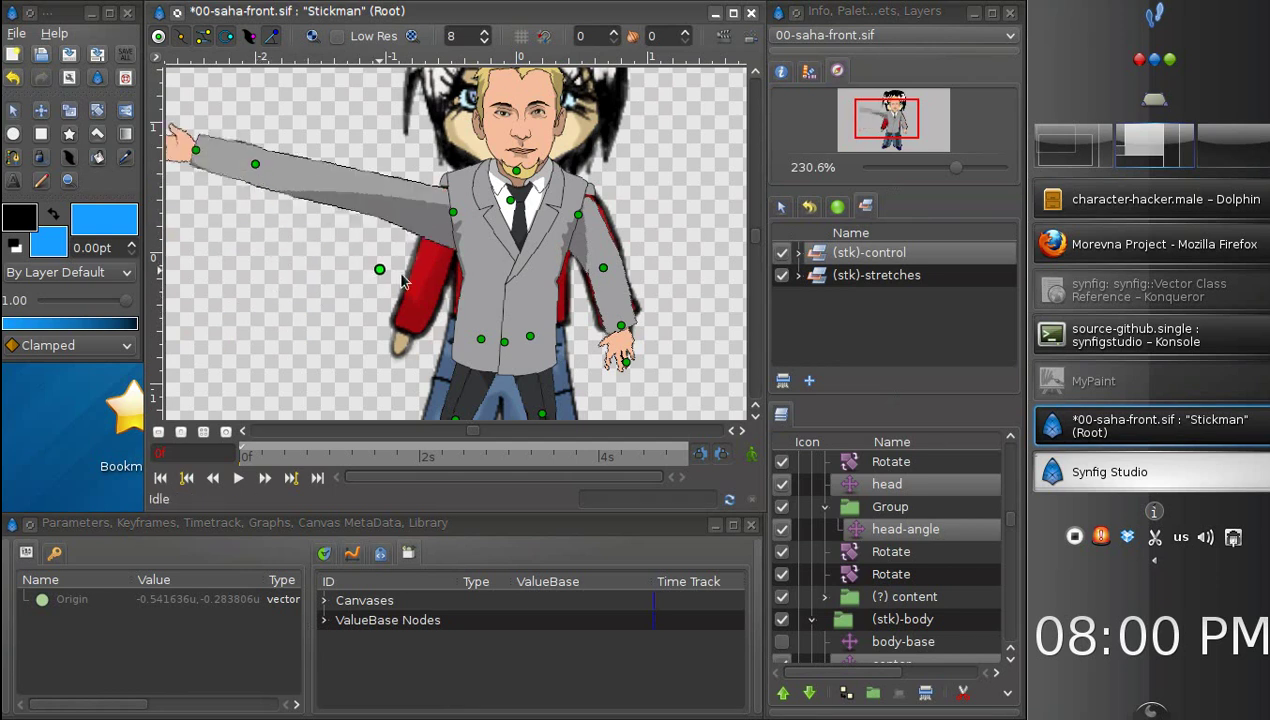
drag(413, 276, 428, 287)
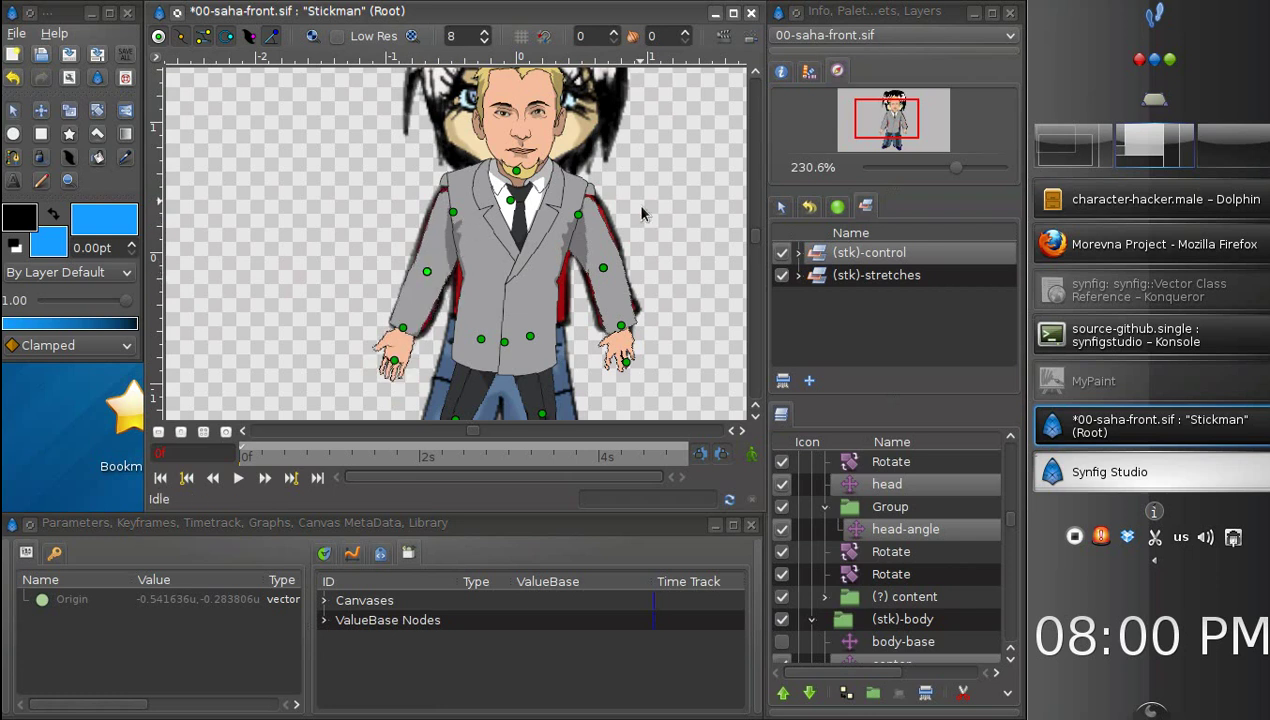
mouse_move(621, 326)
mouse_down()
mouse_move(703, 295)
mouse_move(697, 285)
mouse_move(610, 316)
mouse_move(624, 332)
mouse_move(622, 318)
mouse_up()
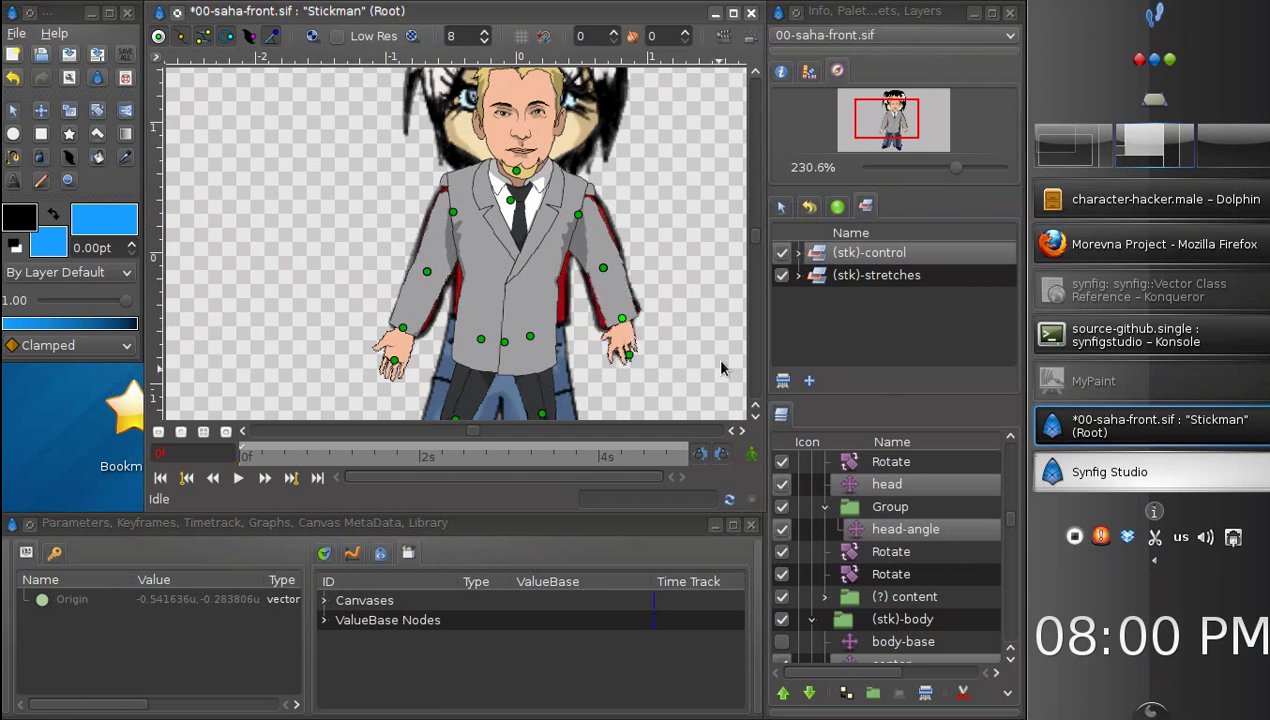
Step: Collapse the (stk) group in the layer tree and select it, with the empty canvas area beside the character in view
drag(955, 164, 944, 152)
mouse_move(899, 116)
mouse_down()
mouse_move(873, 114)
mouse_move(881, 122)
mouse_up()
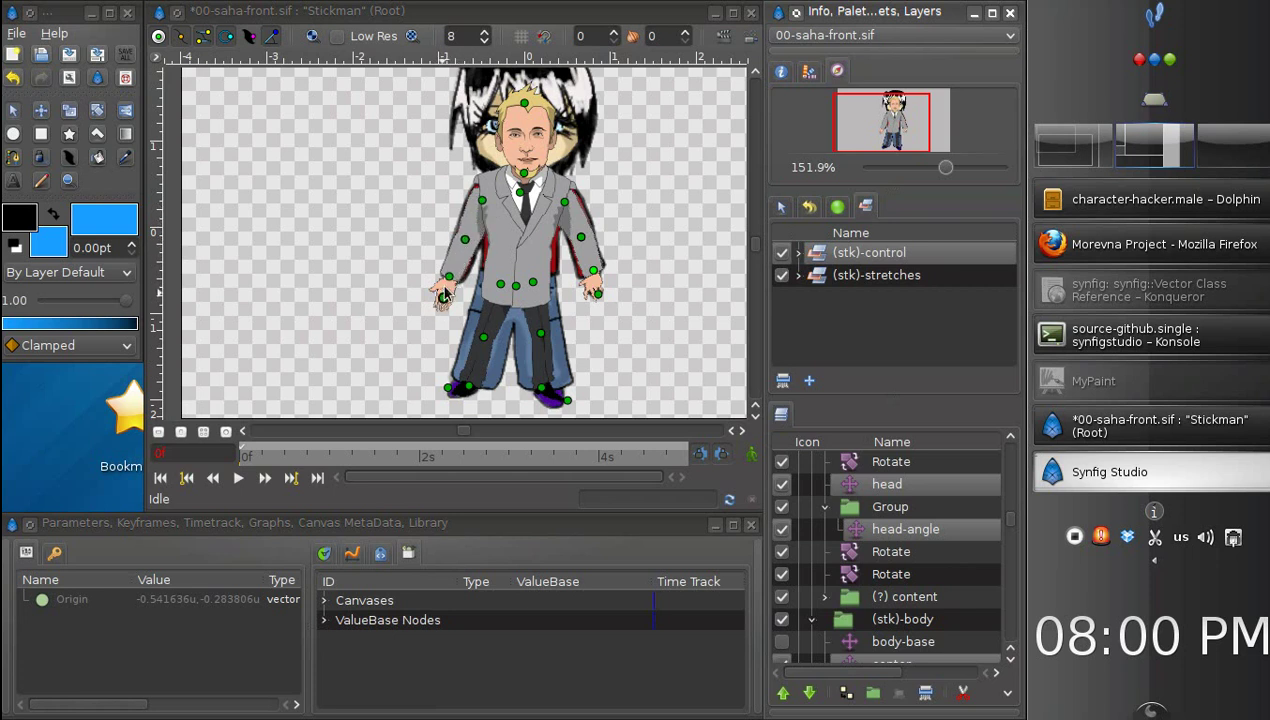
drag(946, 170, 956, 171)
drag(883, 124, 860, 119)
drag(1010, 518, 1012, 450)
click(797, 462)
click(840, 462)
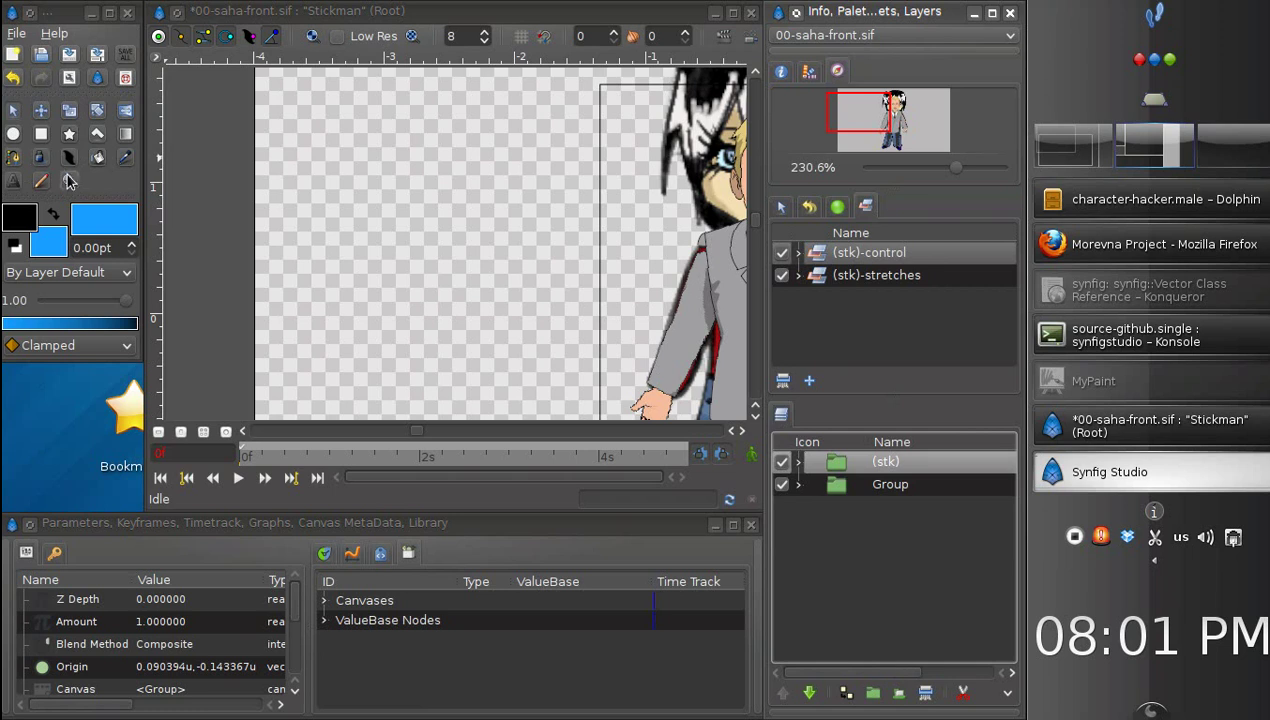
Step: Save the file and sketch a freehand zigzag outline in the empty area beside the character with the Draw tool
click(14, 158)
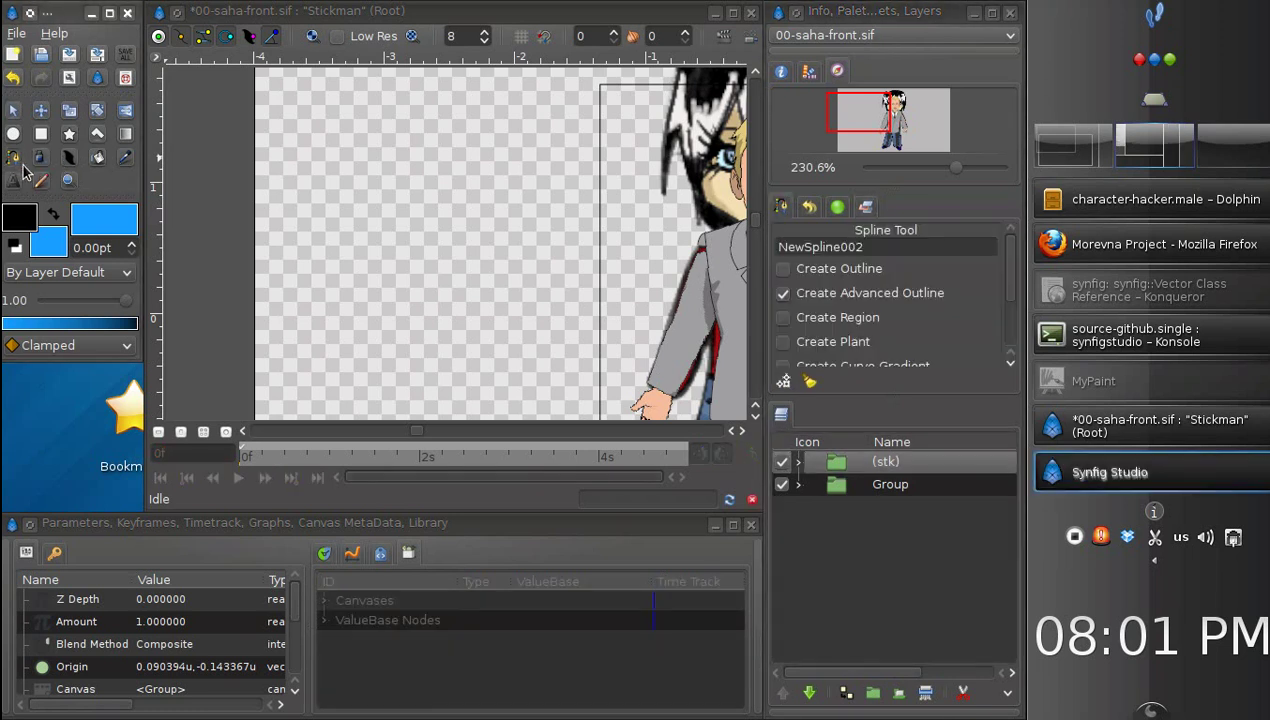
click(40, 160)
click(343, 20)
key(ctrl+s)
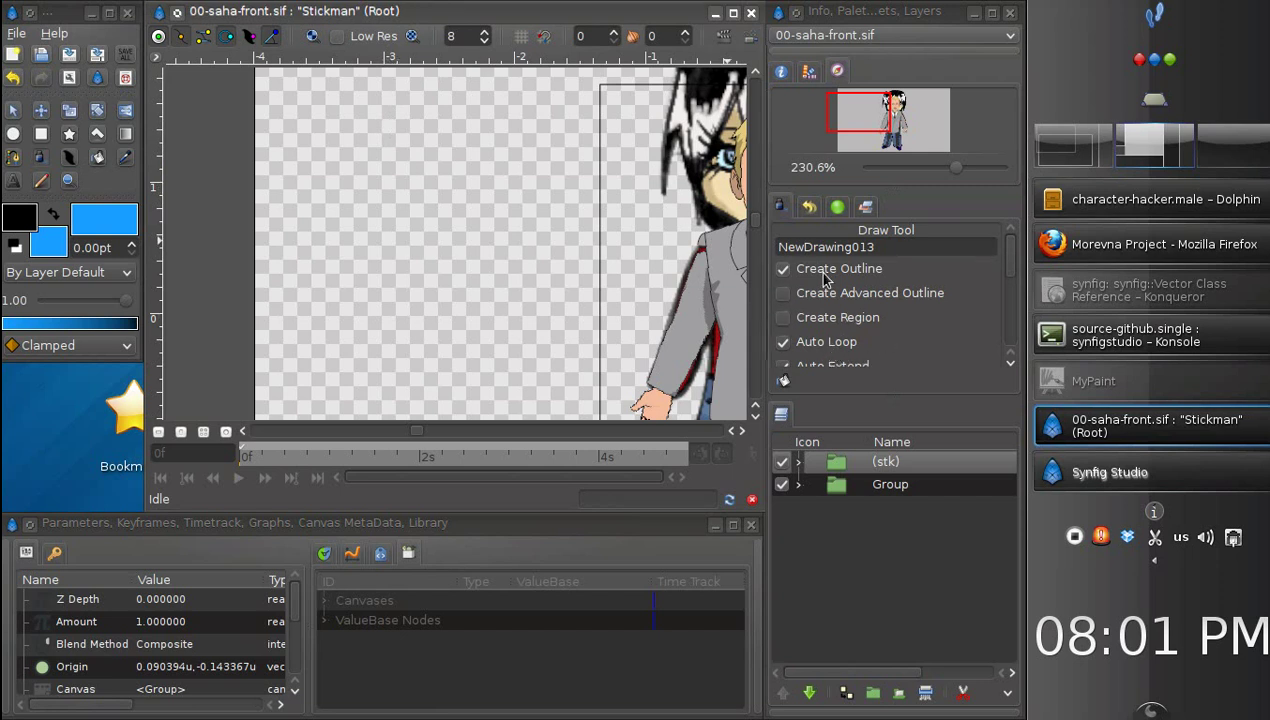
mouse_move(451, 147)
mouse_down()
mouse_move(394, 170)
mouse_move(481, 191)
mouse_move(398, 203)
mouse_move(396, 217)
mouse_move(464, 219)
mouse_move(460, 234)
mouse_move(388, 236)
mouse_move(449, 258)
mouse_up()
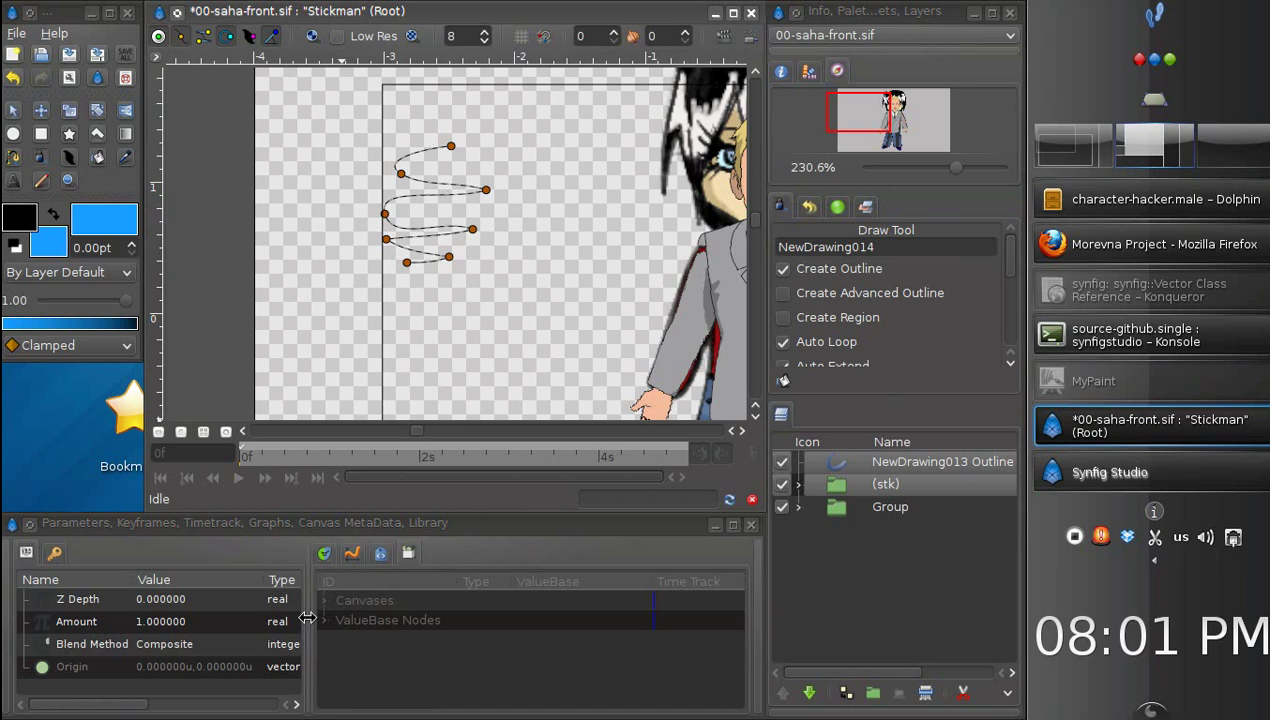
Step: Select only the new zigzag outline layer and set the default brush size to 1.00 pt
drag(307, 620, 349, 620)
drag(1008, 265, 1010, 334)
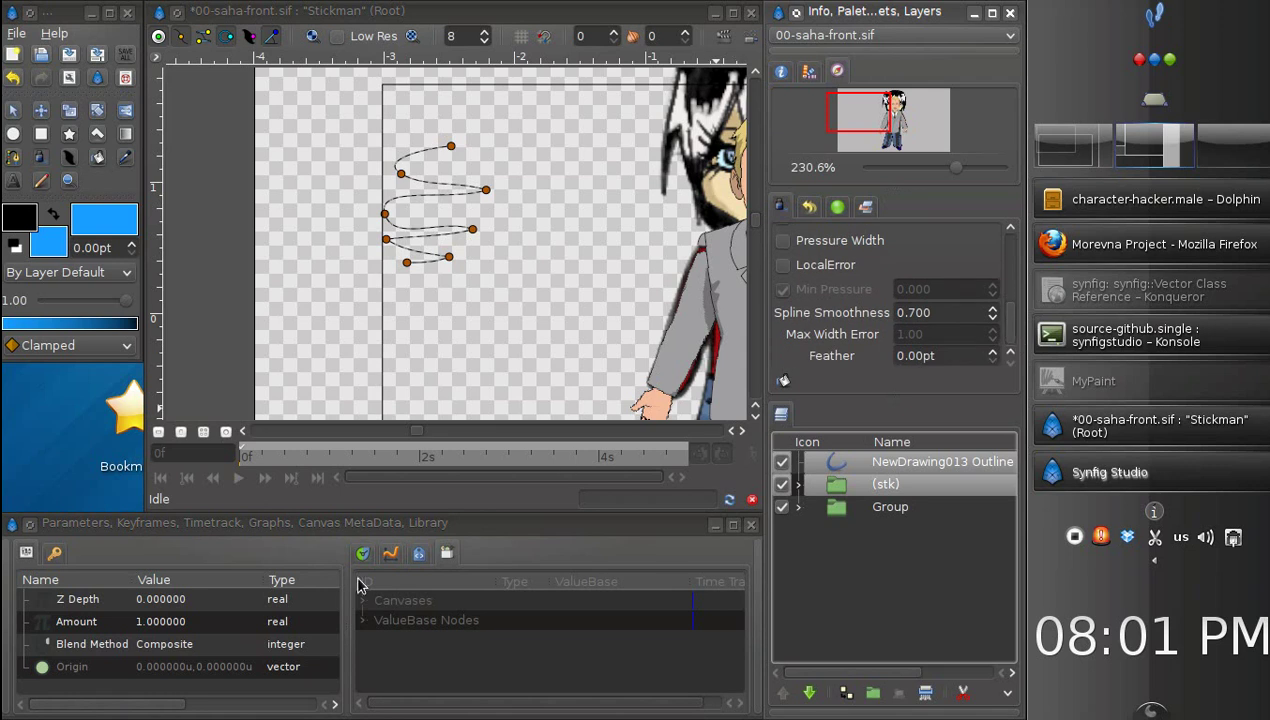
click(848, 484)
click(836, 461)
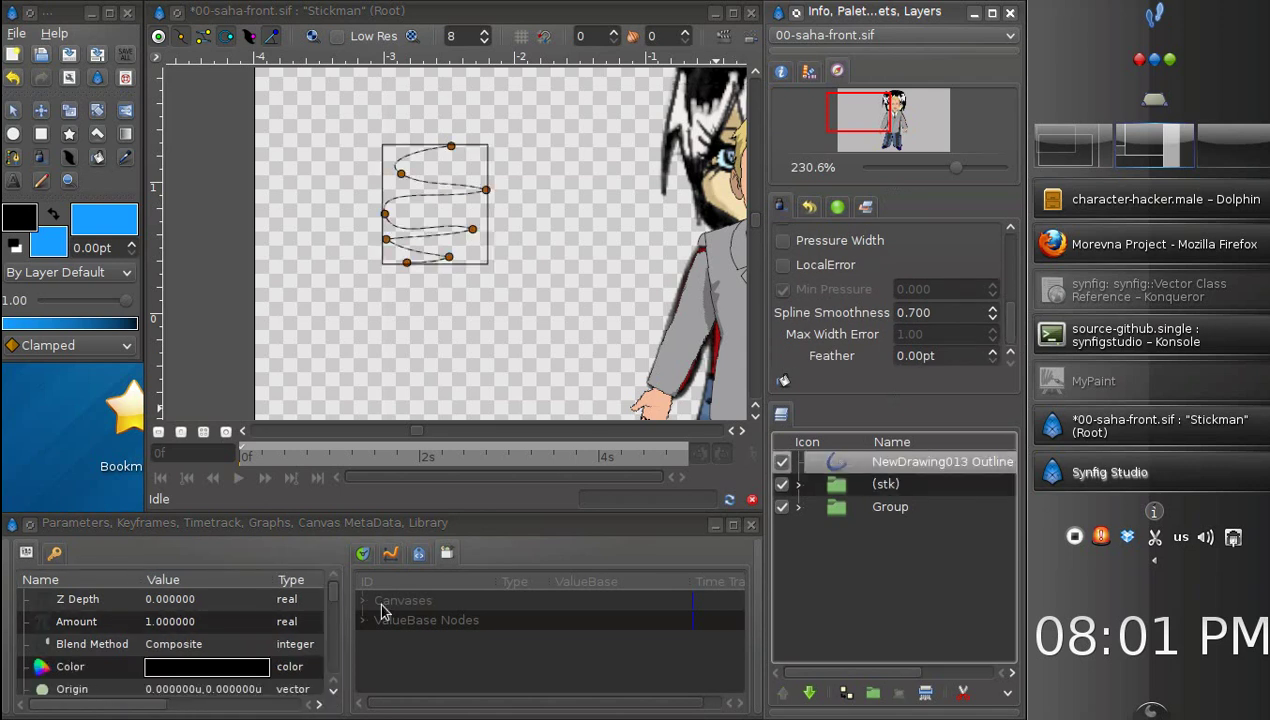
mouse_move(334, 596)
mouse_down()
mouse_move(334, 611)
mouse_move(334, 598)
mouse_up()
drag(82, 250, 75, 251)
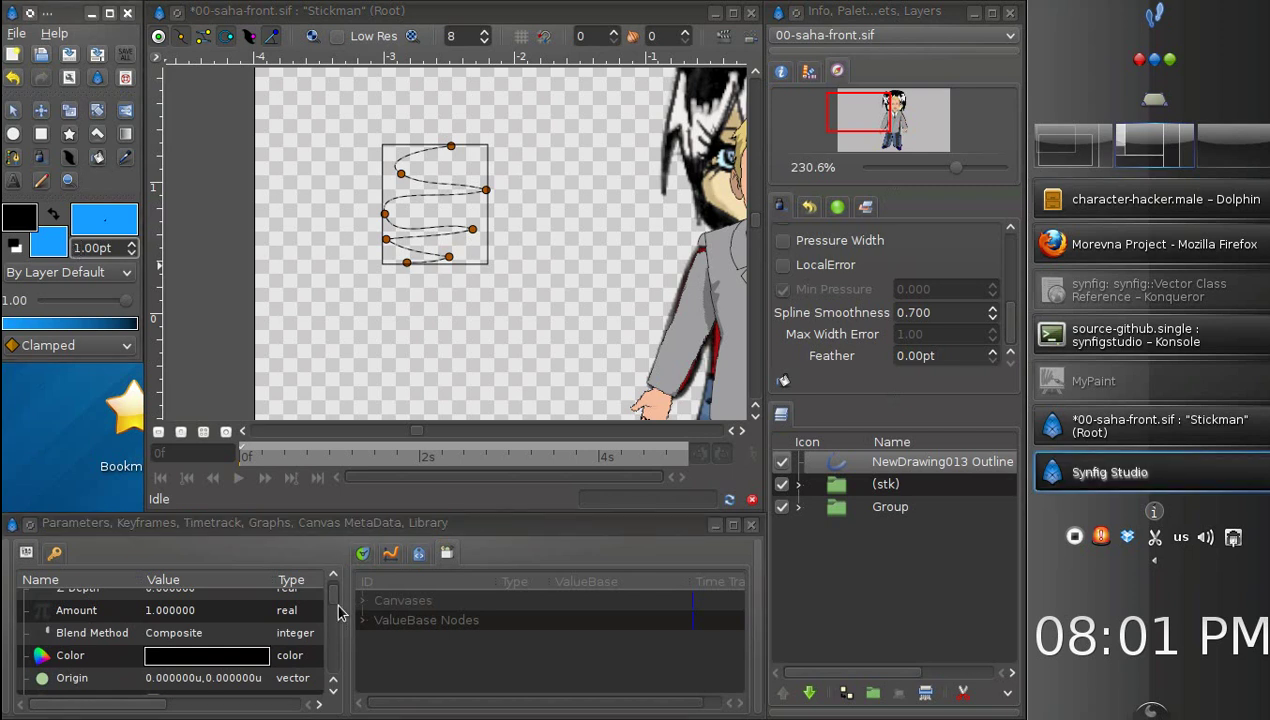
Step: Set the zigzag's Outline Width to 0.02 and put its outline layer into a new group
drag(334, 601, 328, 658)
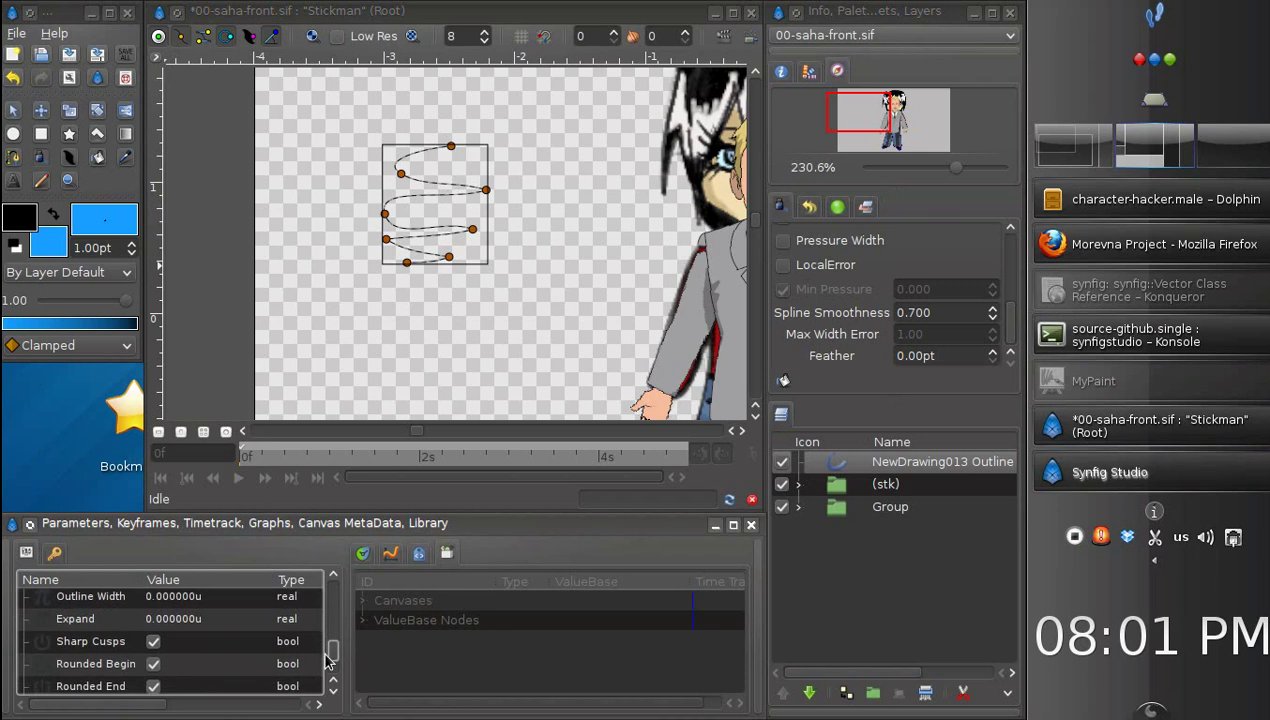
scroll(328, 650, up, 1)
click(175, 624)
text(0.02)
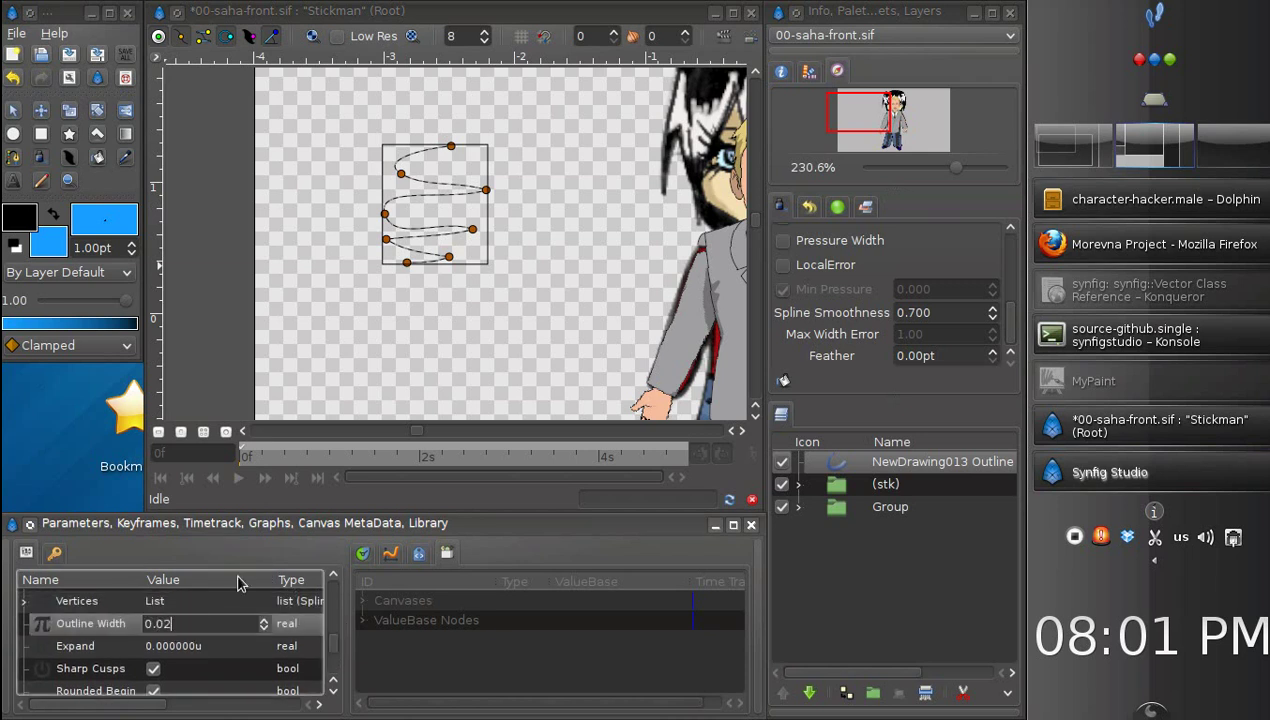
key(Return)
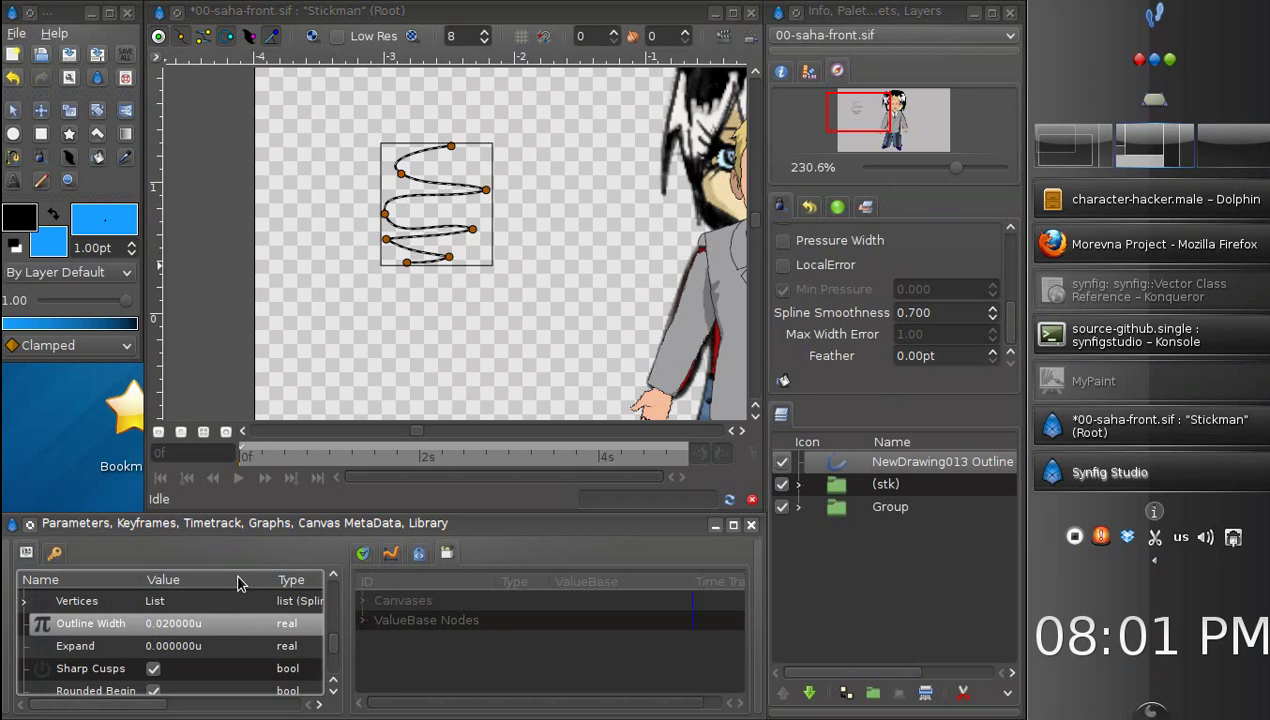
right_click(843, 461)
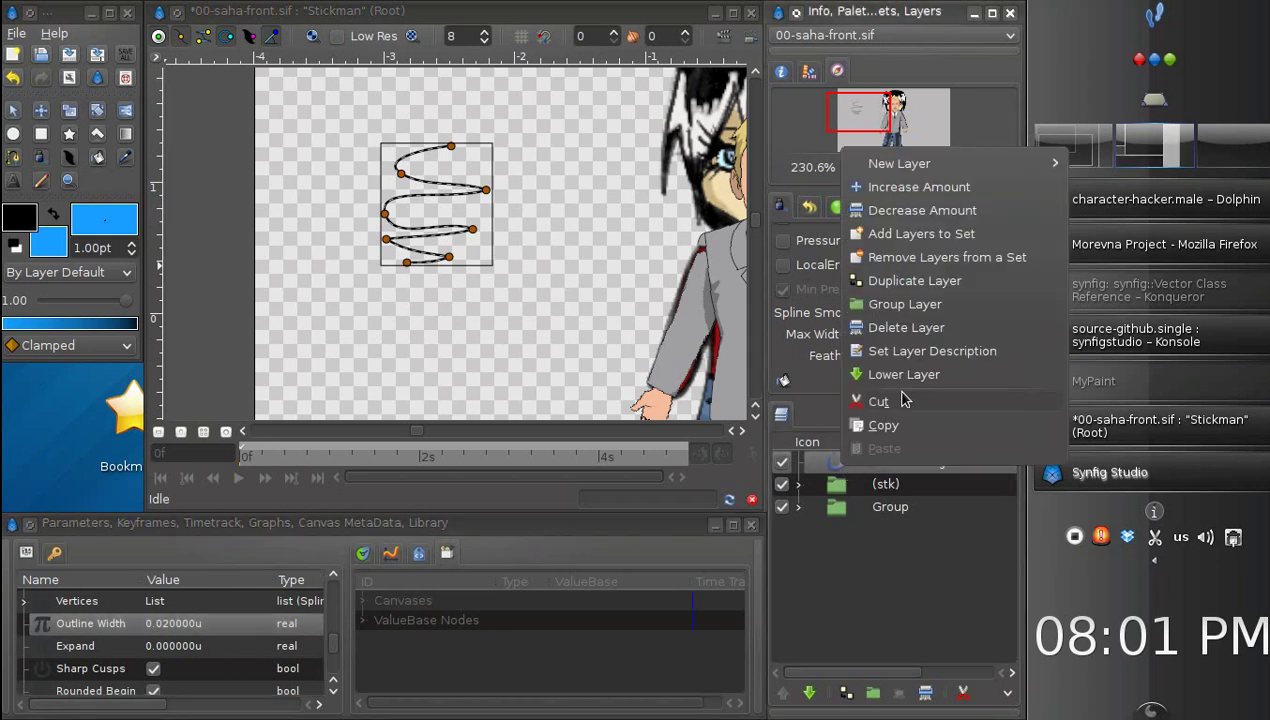
click(898, 305)
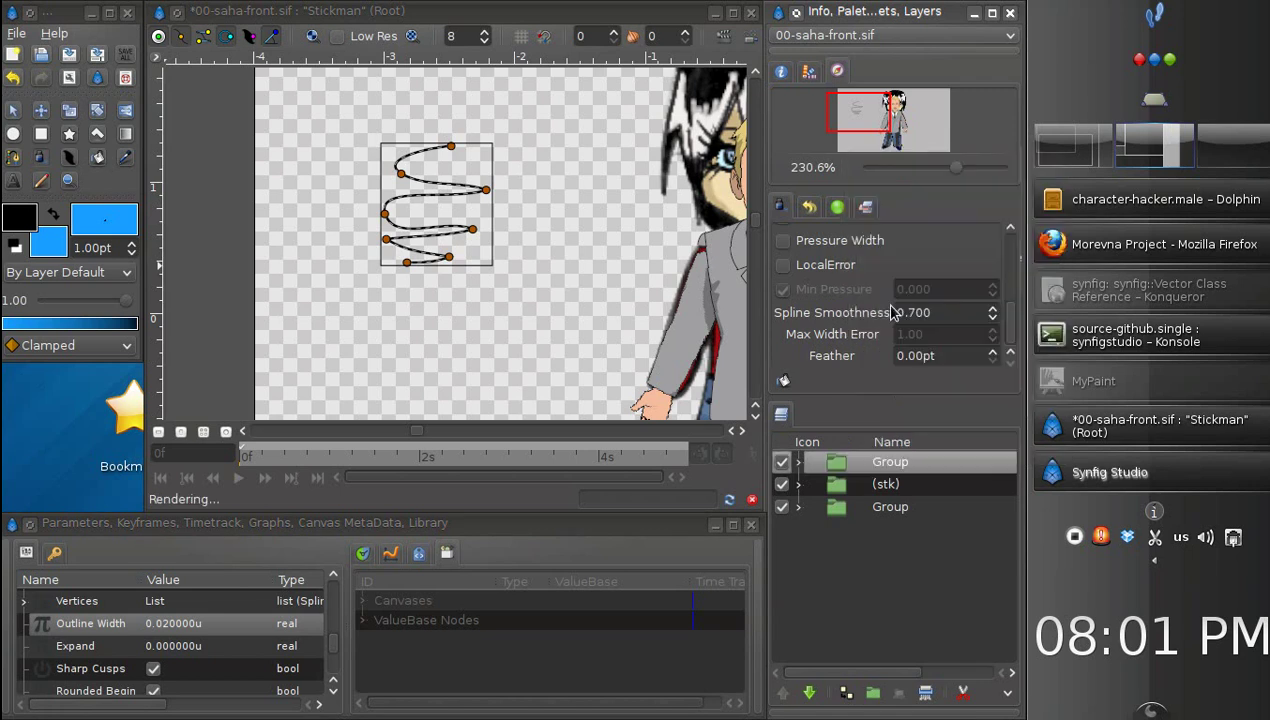
Step: Add a Stretch layer directly above the zigzag outline inside its new group
click(798, 462)
click(848, 484)
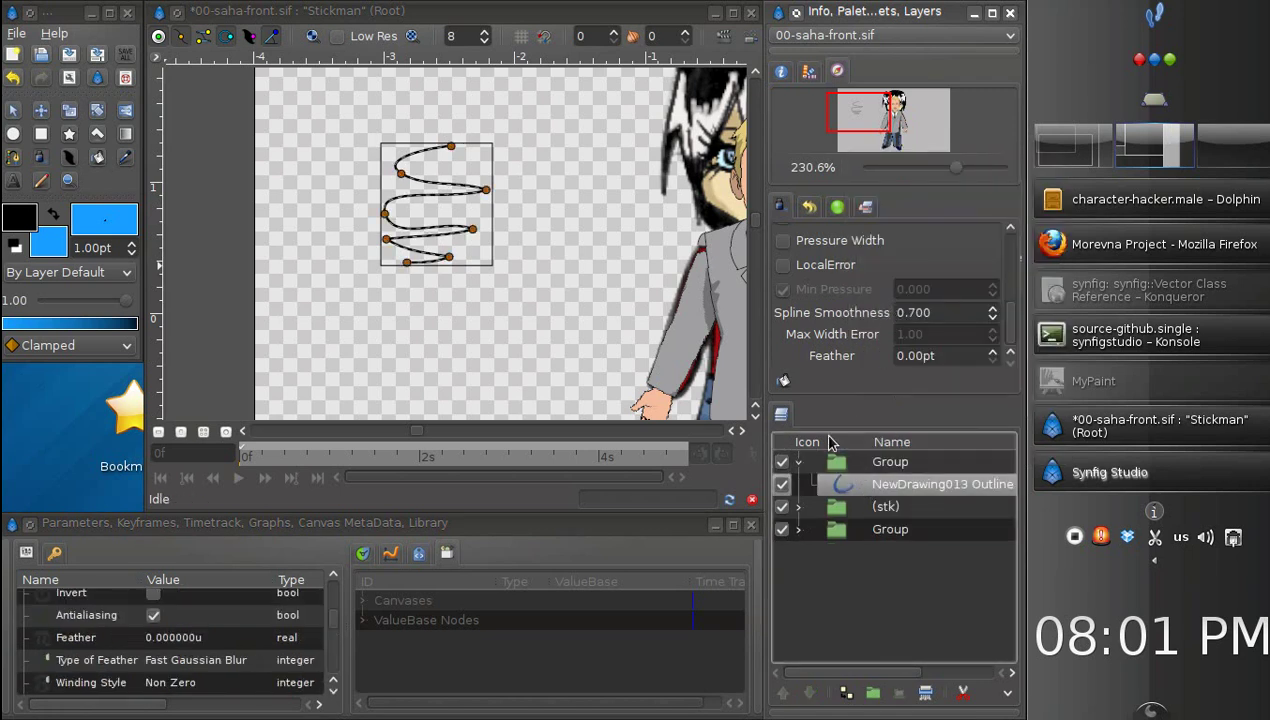
right_click(857, 493)
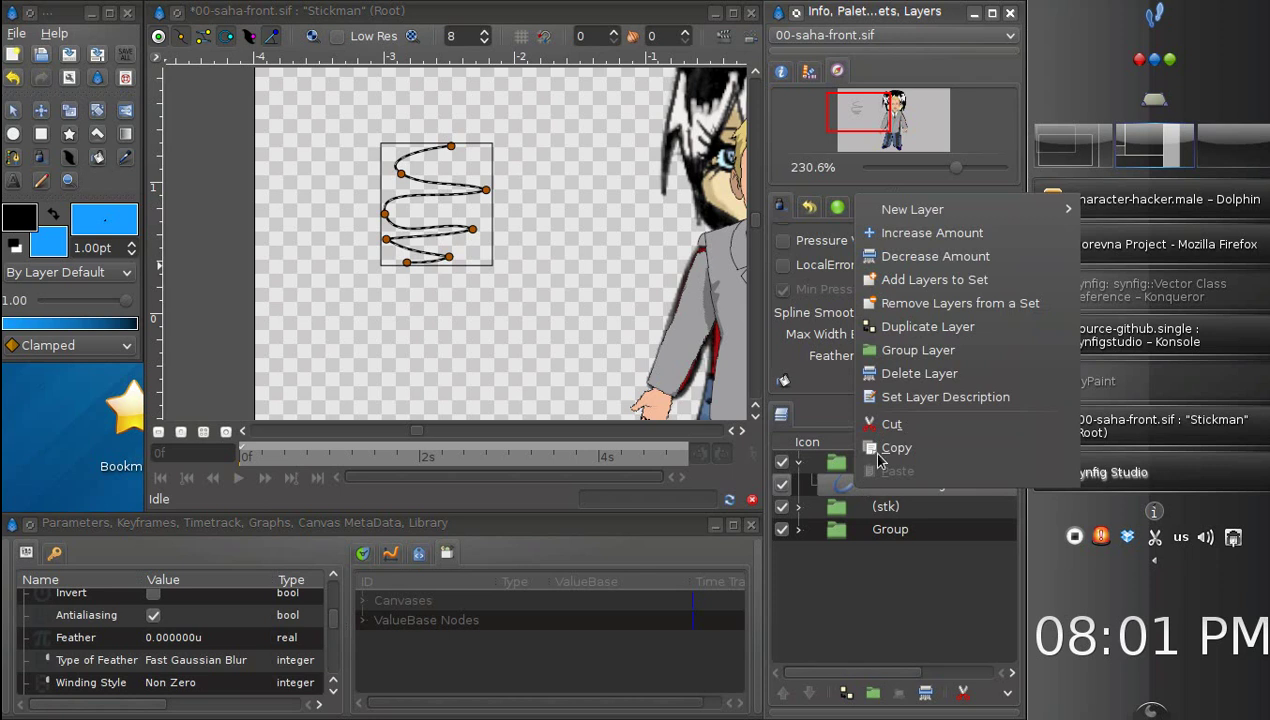
mouse_move(884, 212)
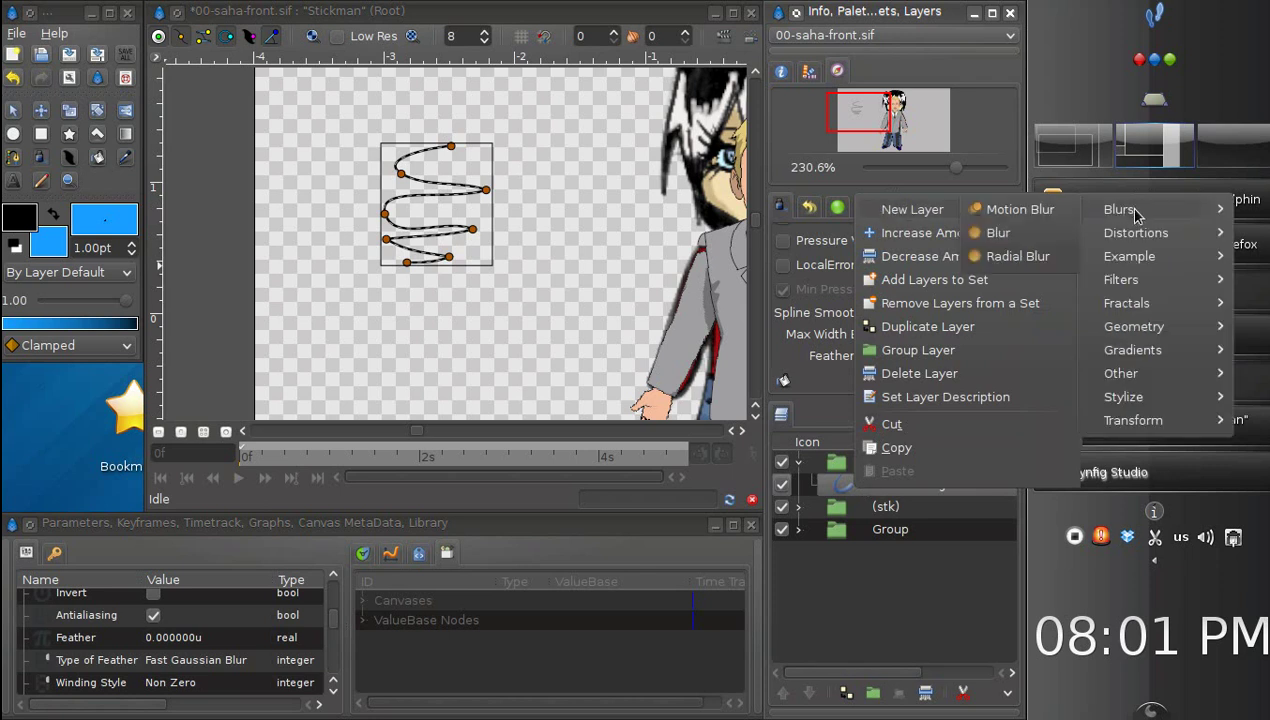
mouse_move(1157, 241)
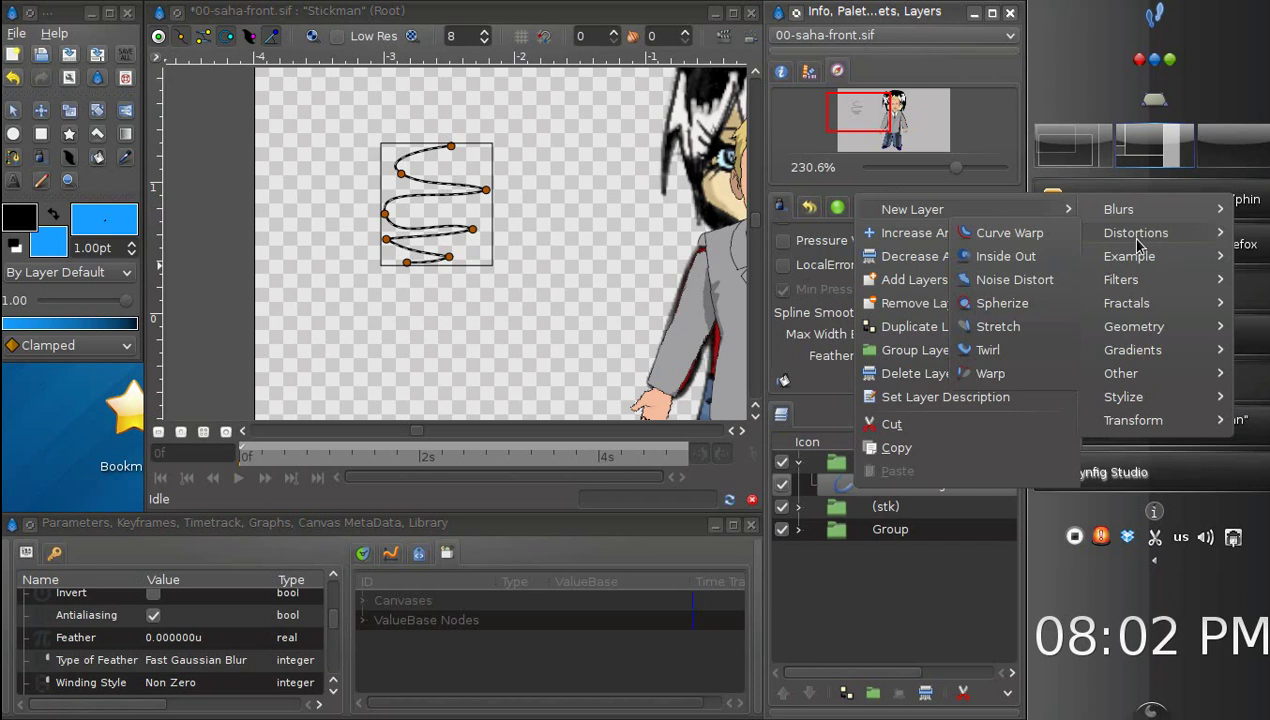
click(1000, 327)
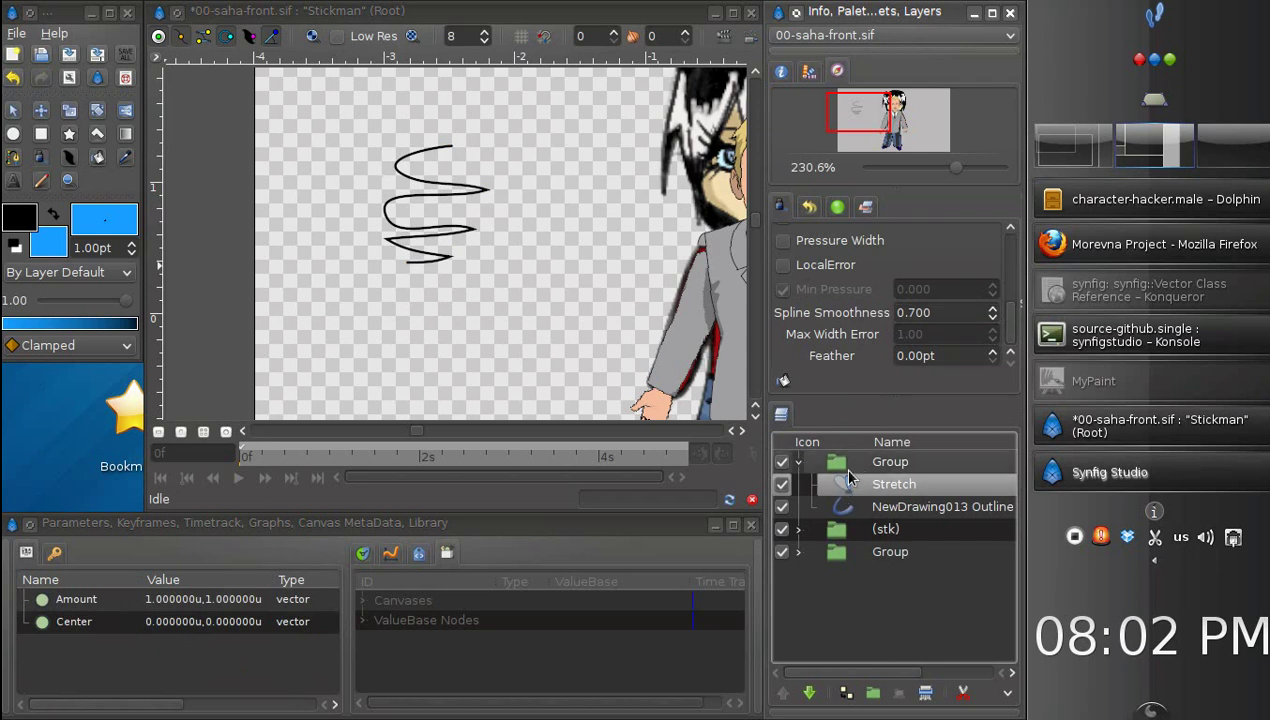
Step: Move the Stretch layer's center just below the zigzag, to about -2.68, 0.33 units
drag(957, 168, 953, 166)
click(876, 127)
drag(876, 127, 875, 120)
click(15, 108)
mouse_move(594, 244)
mouse_down()
mouse_move(505, 215)
mouse_move(290, 197)
mouse_move(290, 121)
mouse_up()
drag(286, 187, 273, 381)
drag(285, 244, 284, 205)
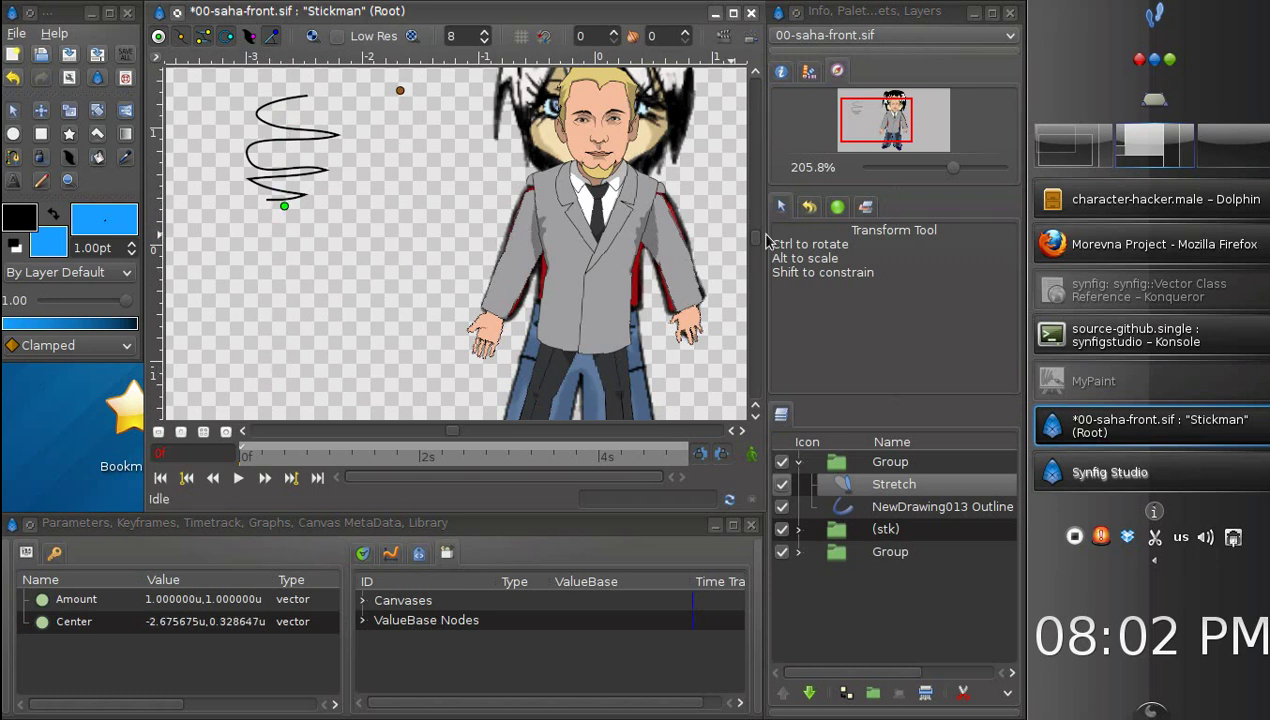
Step: Stretch the zigzag to an Amount of about 0.77 horizontally and 2.77 vertically, with its distorted line width in view
scroll(423, 218, up, 5)
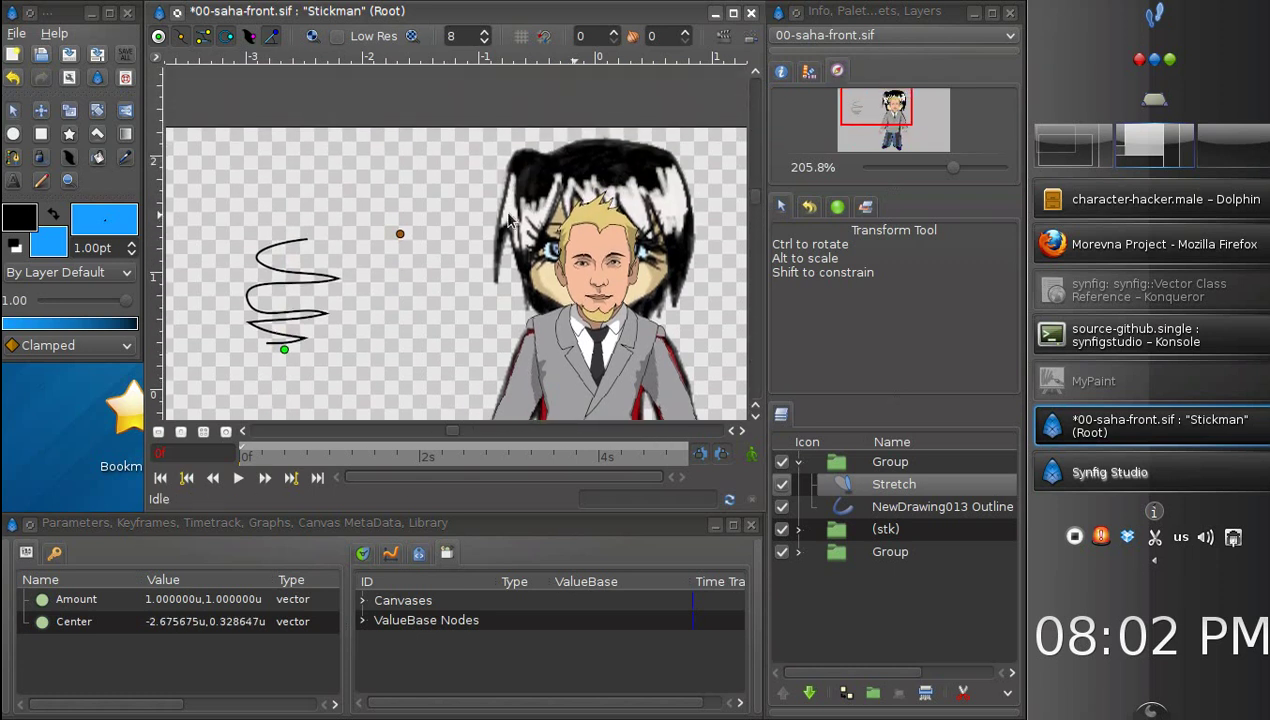
drag(380, 130, 386, 103)
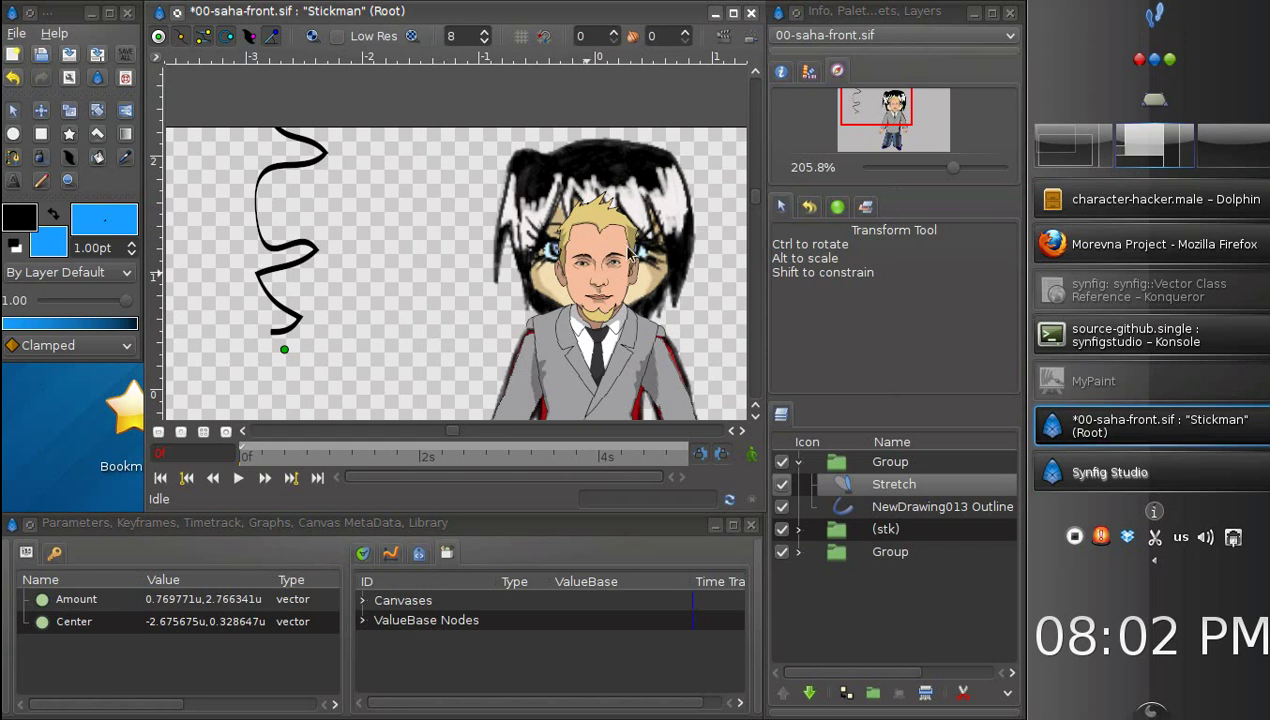
drag(953, 166, 962, 167)
drag(876, 106, 872, 103)
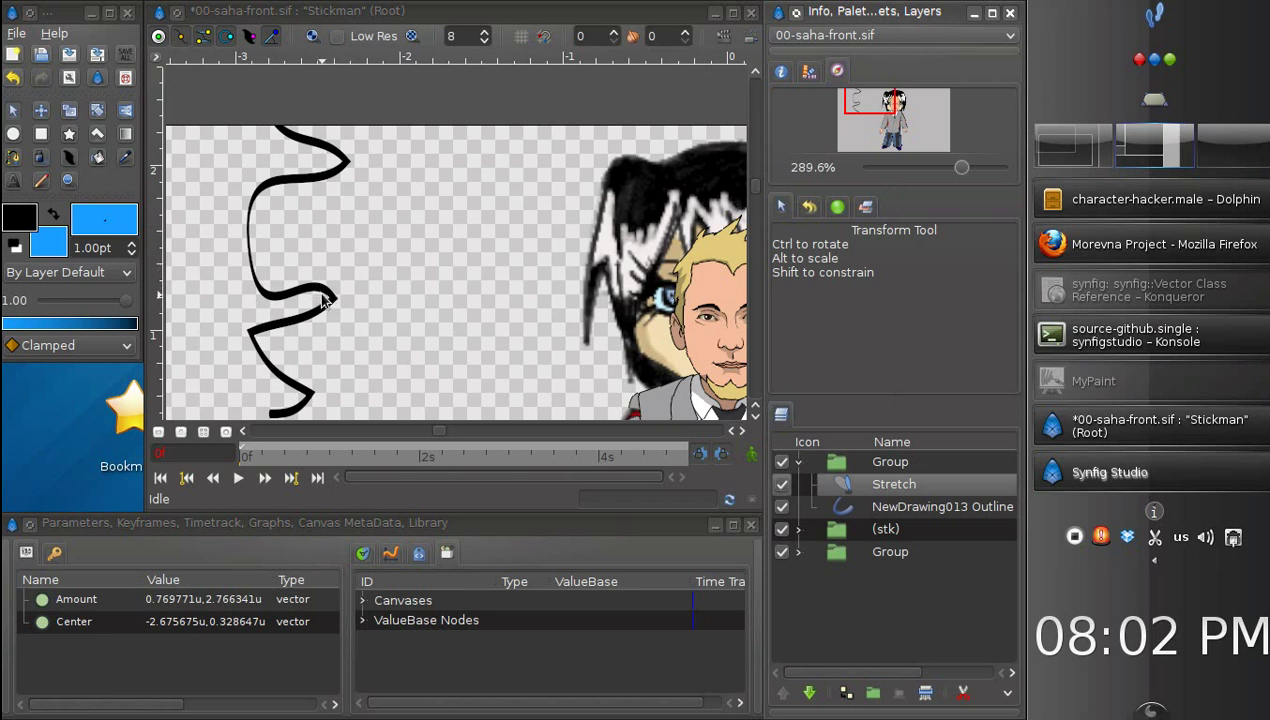
Step: Select the zigzag outline beneath the Stretch layer and sketch two more freehand strokes over it with the Draw tool
click(853, 507)
drag(957, 172, 950, 168)
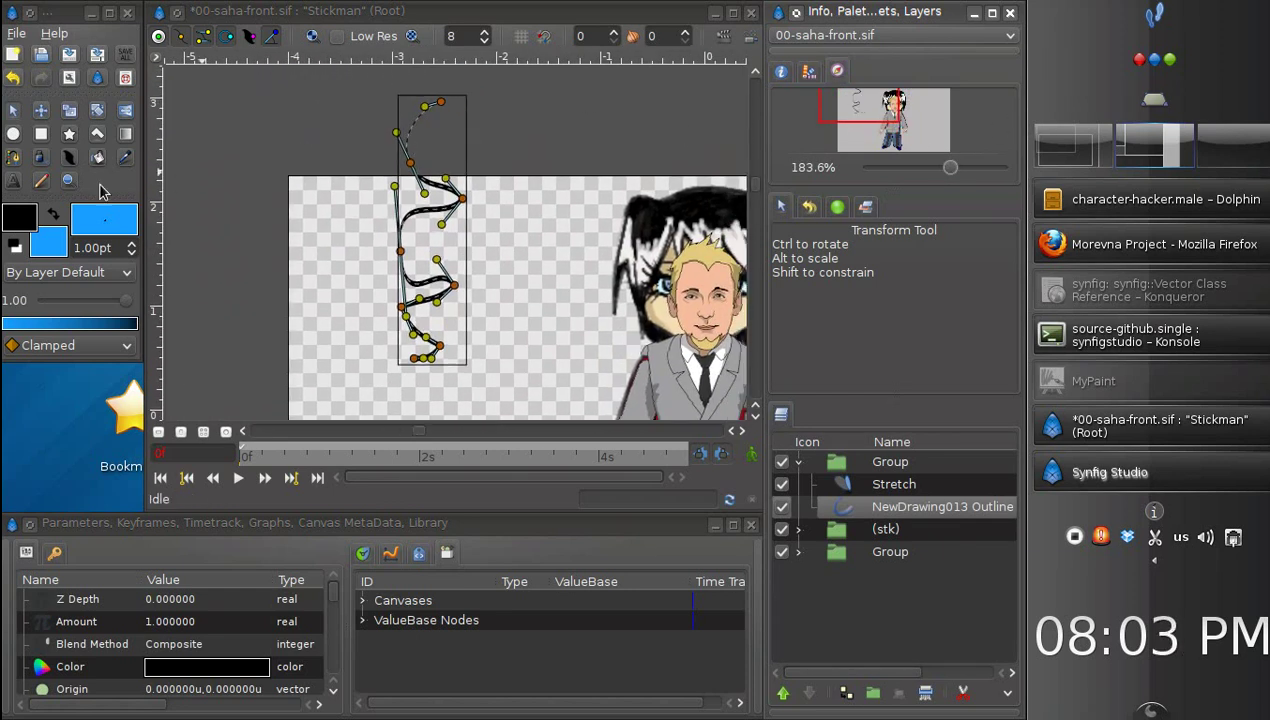
click(40, 157)
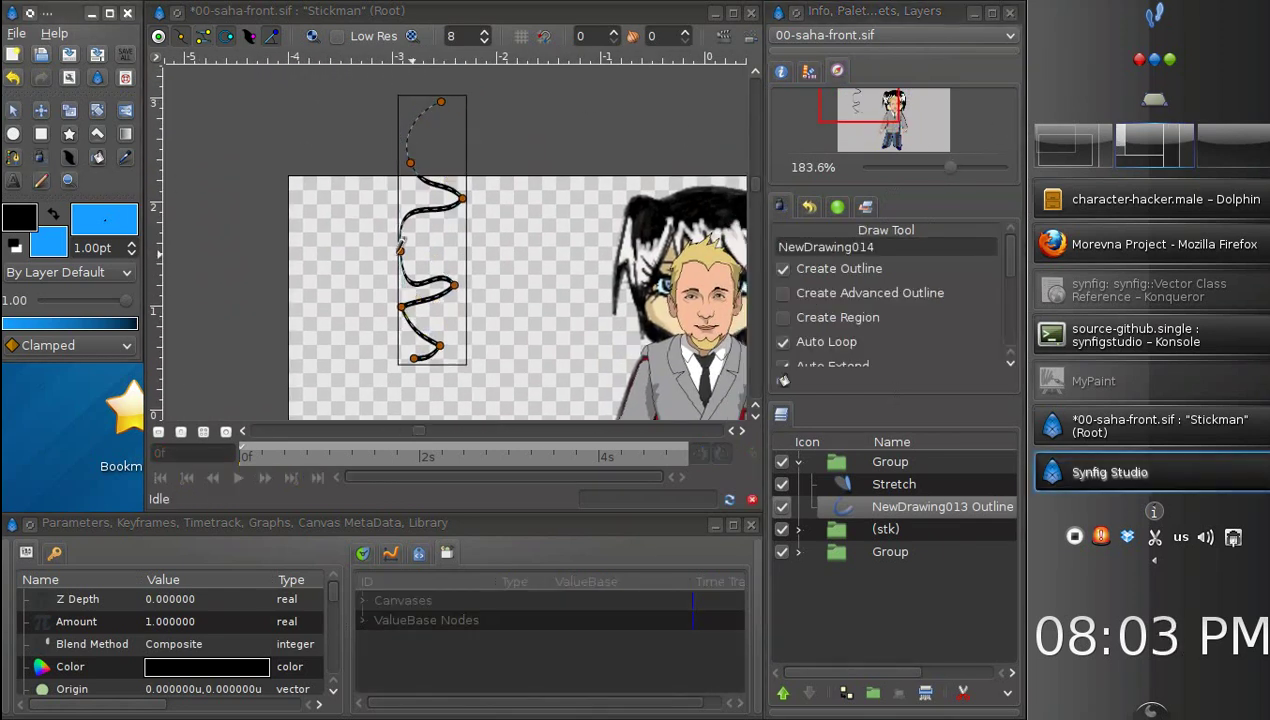
mouse_move(388, 254)
mouse_down()
mouse_move(374, 287)
mouse_move(448, 287)
mouse_up()
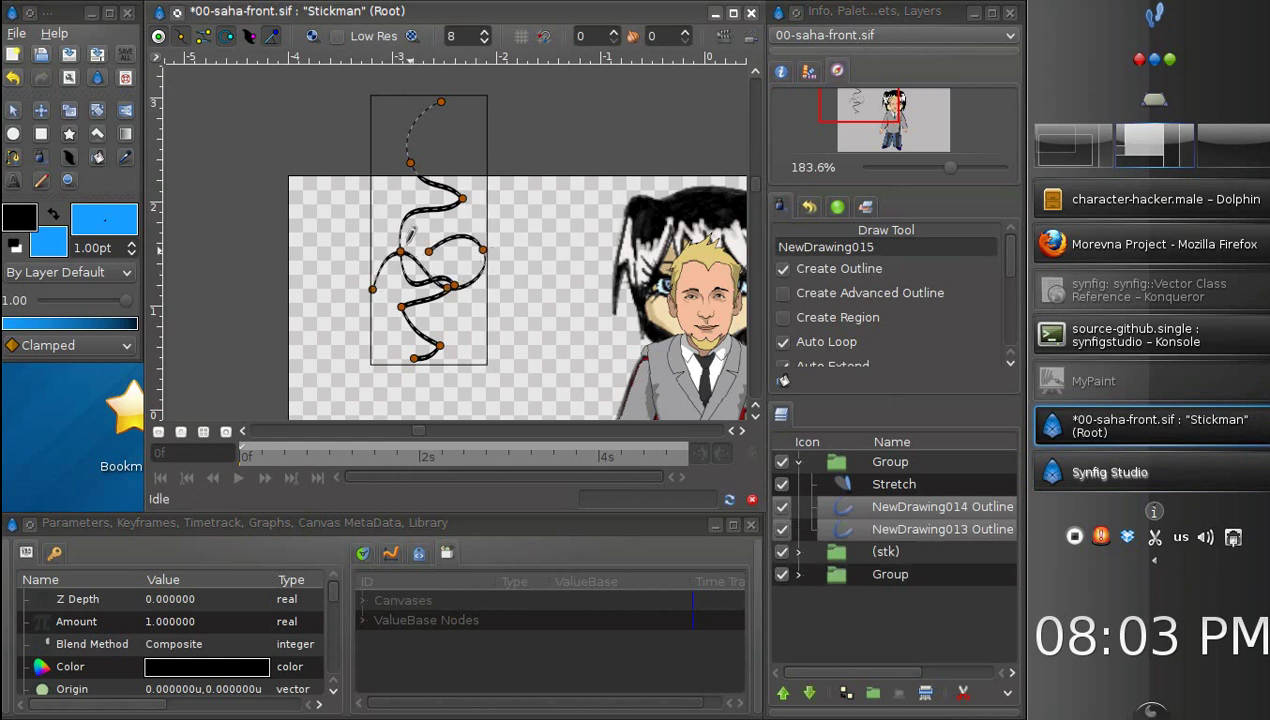
mouse_move(388, 225)
mouse_down()
mouse_move(435, 210)
mouse_move(476, 248)
mouse_move(477, 188)
mouse_move(491, 178)
mouse_move(505, 204)
mouse_move(496, 250)
mouse_move(427, 256)
mouse_move(410, 315)
mouse_up()
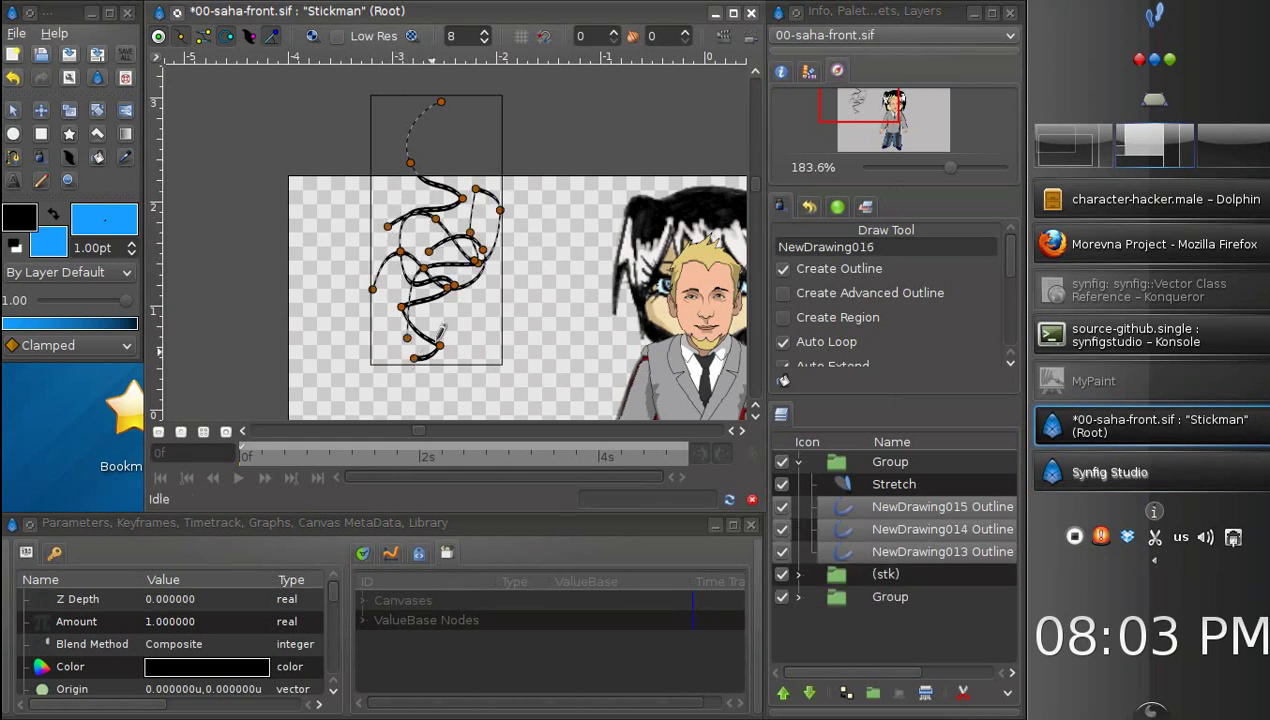
Step: Collapse the group holding the test strokes and Stretch layer and delete it, keeping the full character in view
click(843, 467)
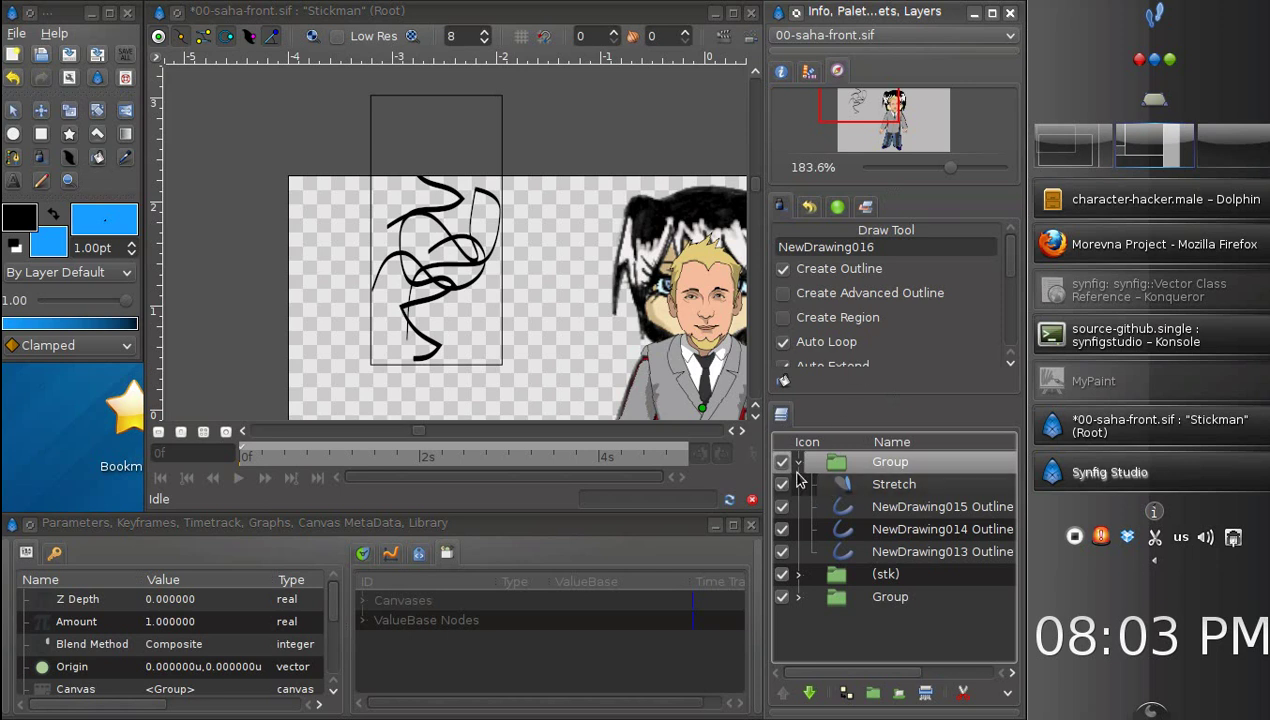
click(799, 468)
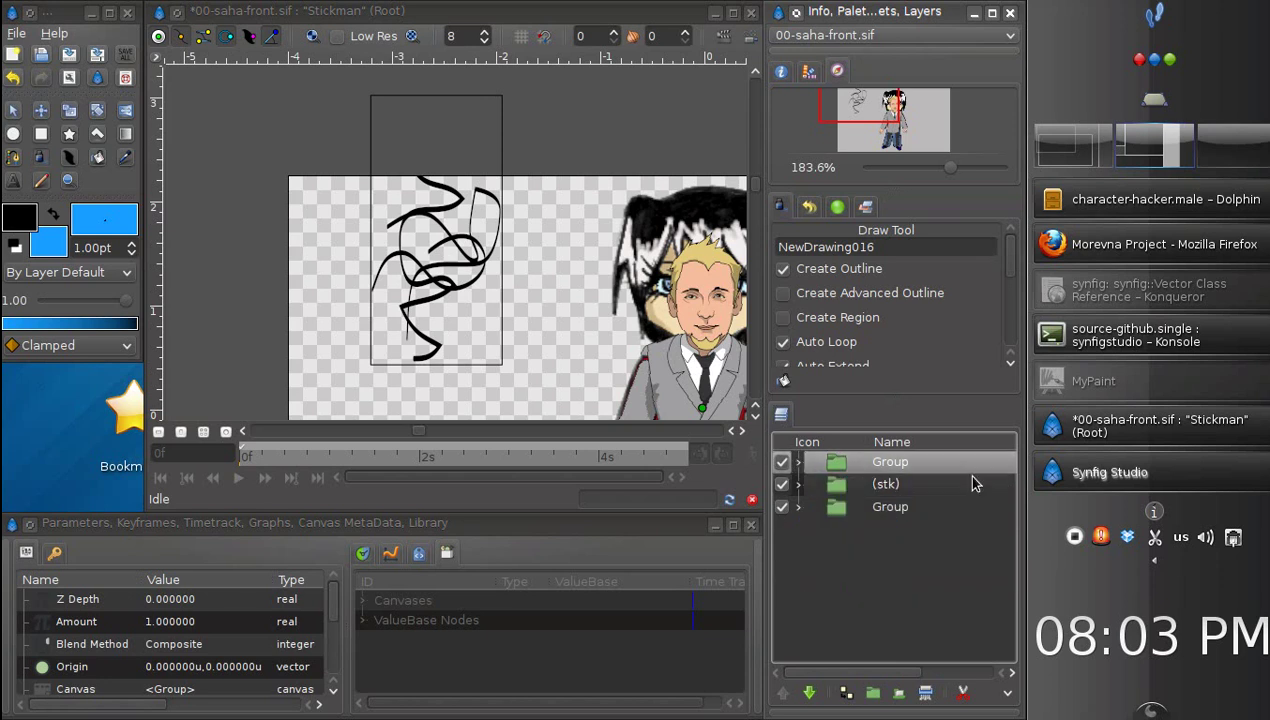
click(925, 692)
drag(950, 166, 936, 166)
drag(869, 117, 896, 129)
drag(940, 168, 947, 174)
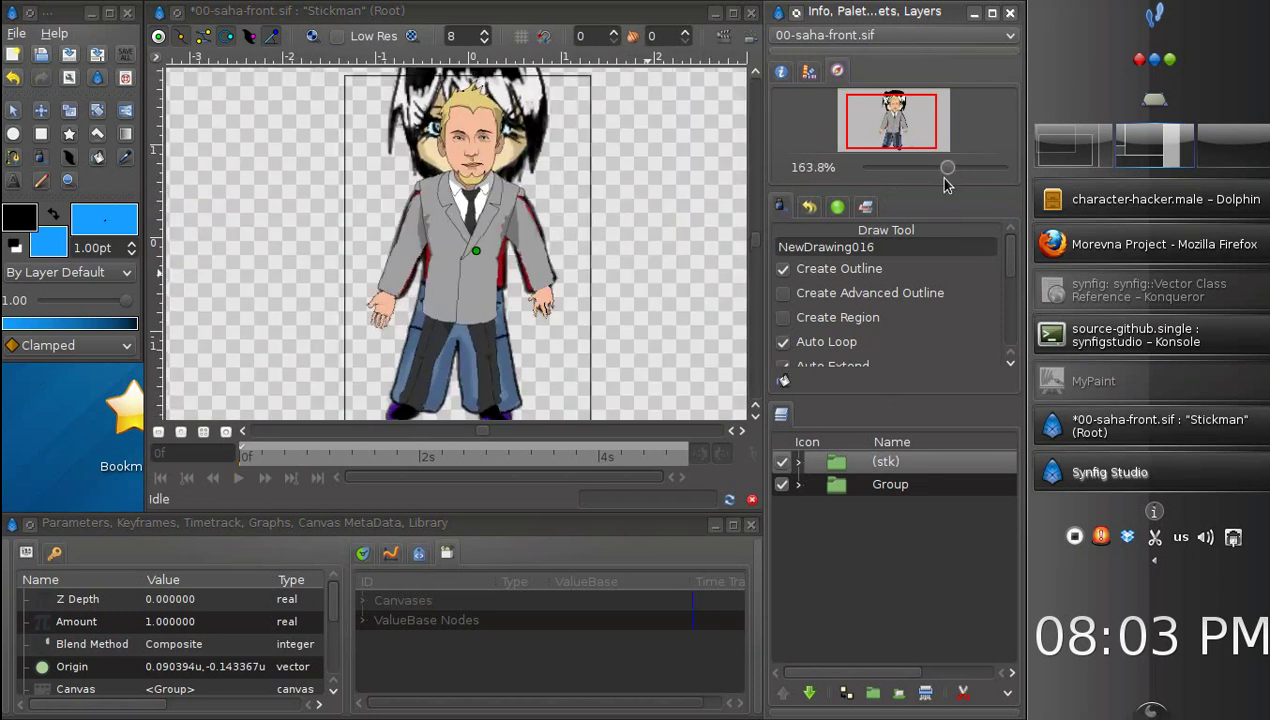
Step: Run the Skeleton - Disable Stretches plug-in on the character file
click(156, 58)
mouse_move(219, 273)
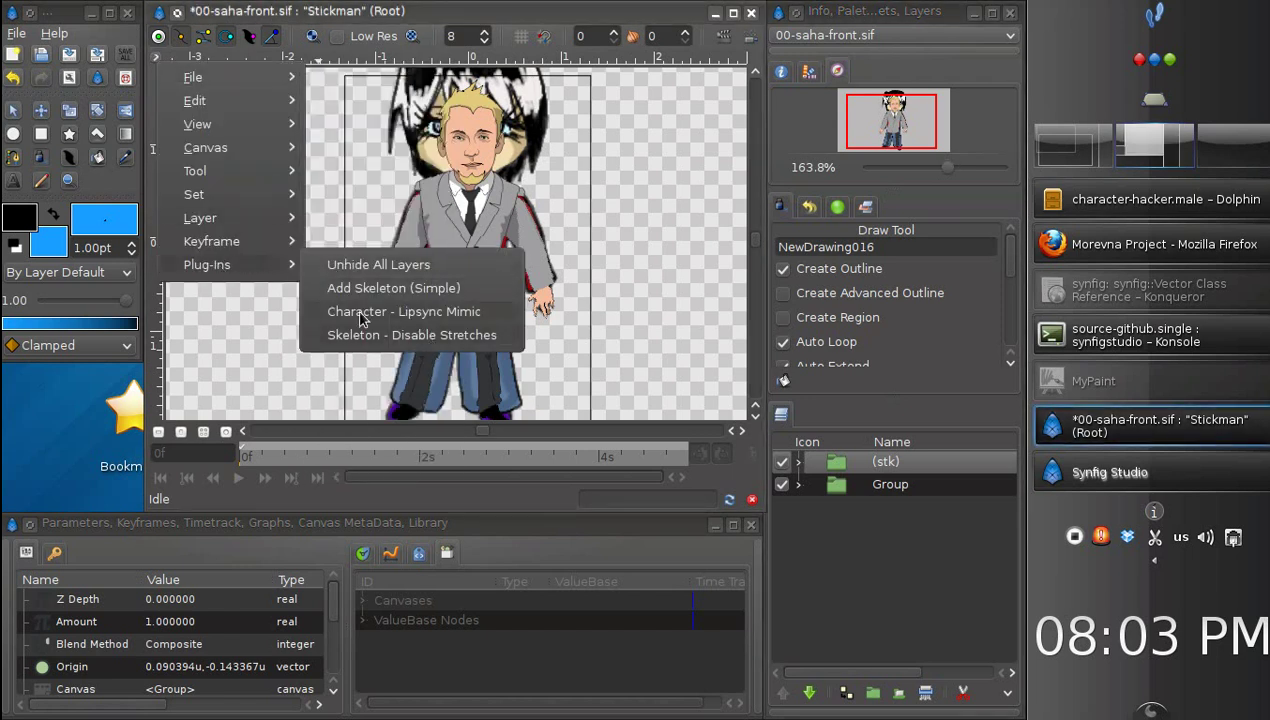
click(422, 336)
click(535, 309)
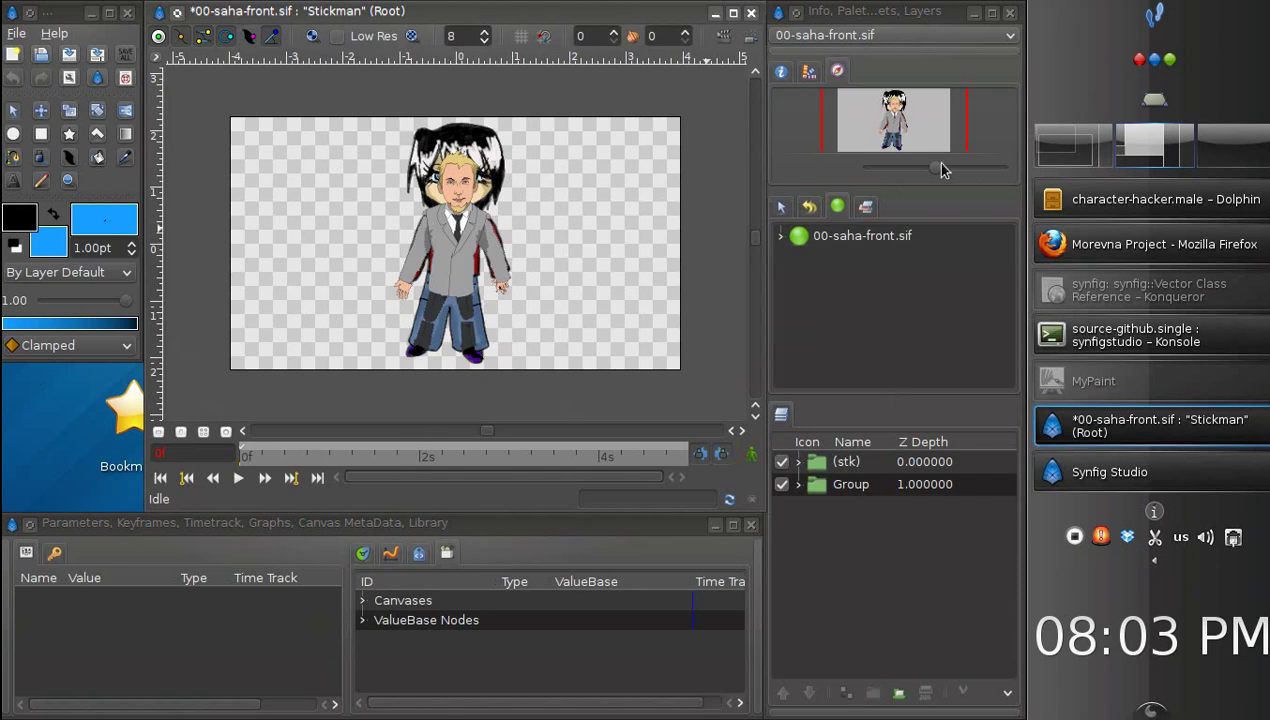
Step: Hide the Group layer that holds the reference drawing
drag(943, 168, 953, 167)
drag(900, 132, 900, 141)
click(782, 484)
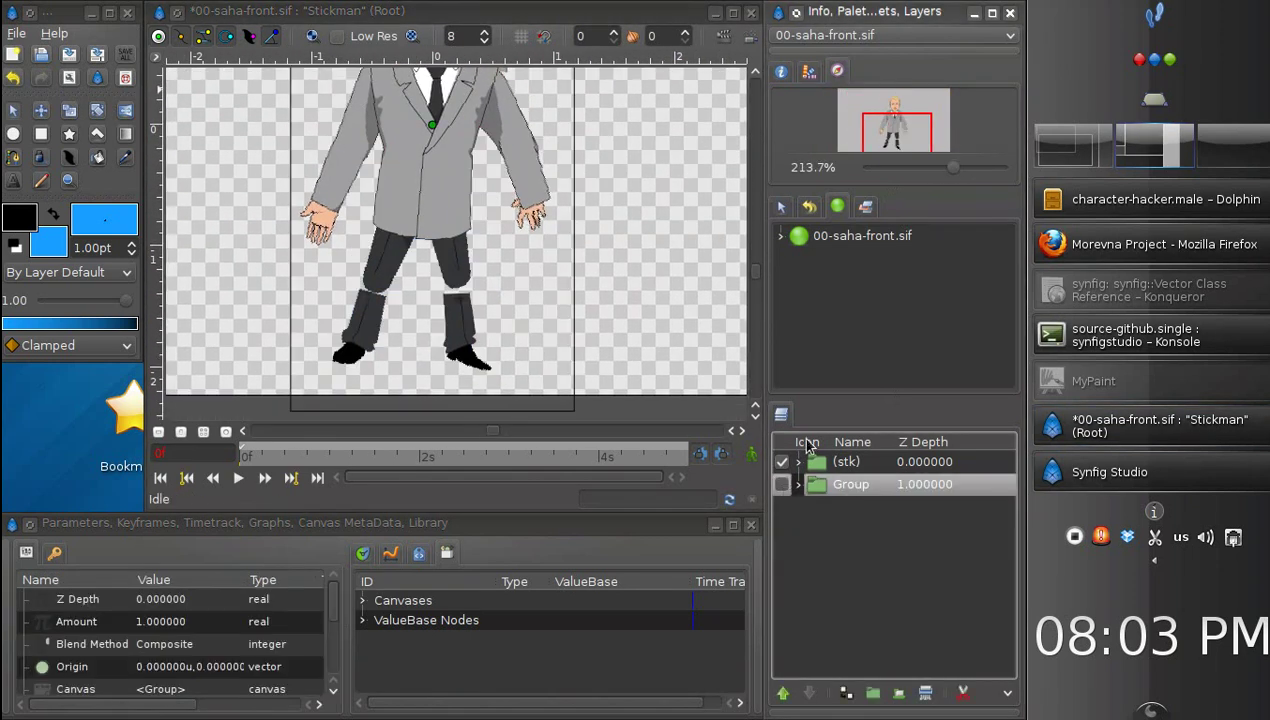
drag(953, 167, 893, 138)
click(783, 484)
Step: Select the (stk)-control set's layers and move the elbow handle beside the jacket outward, away from the upper arm
click(865, 206)
click(818, 254)
drag(390, 222, 341, 222)
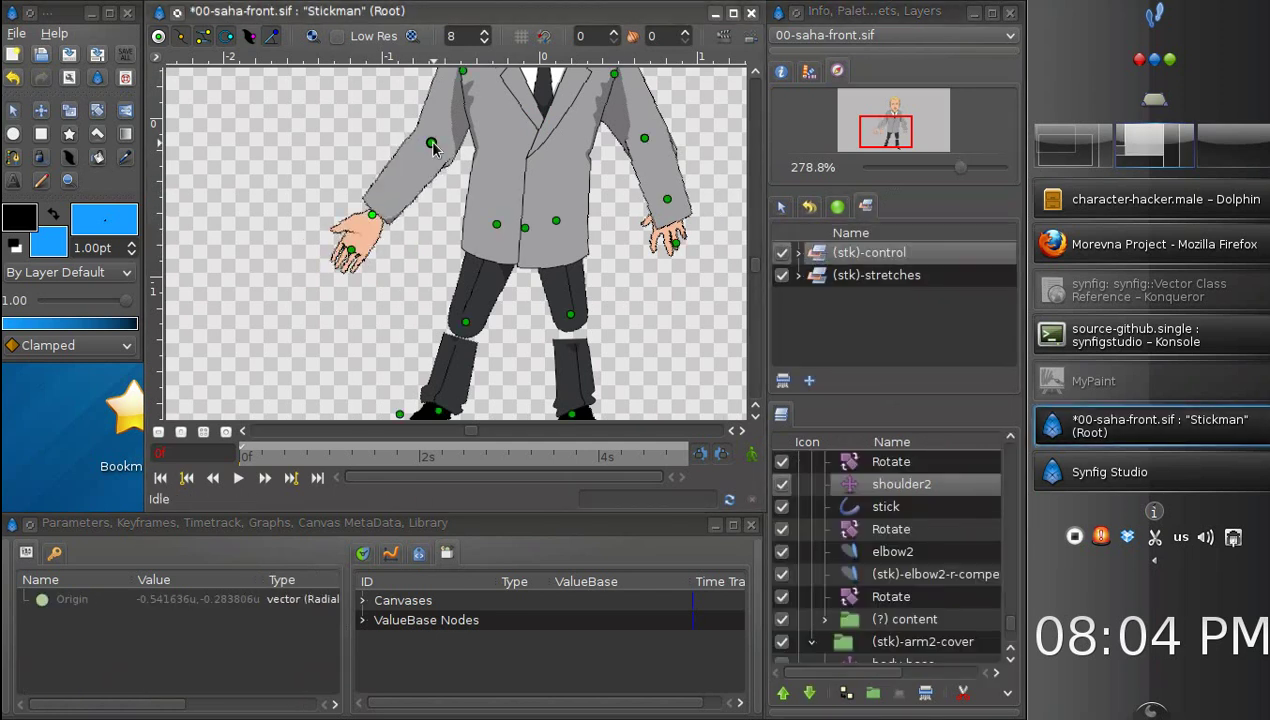
drag(431, 142, 340, 170)
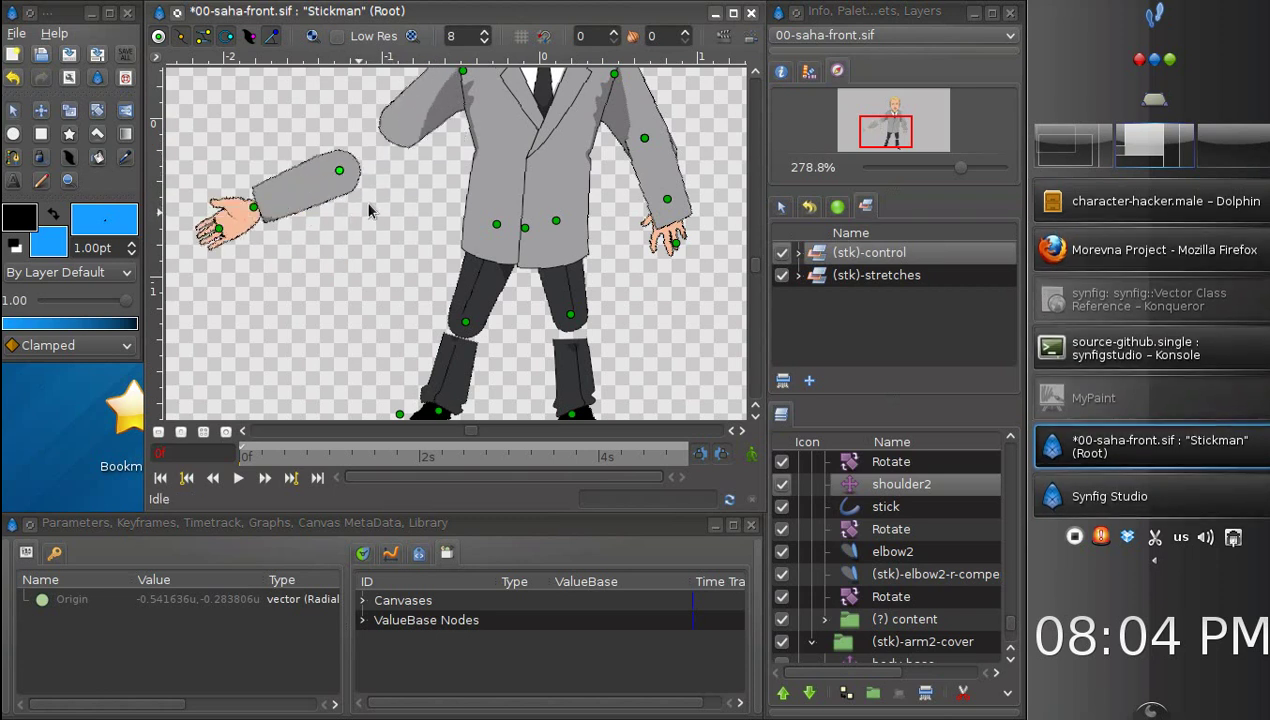
Step: Make the reference drawing's Group layer below the (stk) layers visible
click(816, 259)
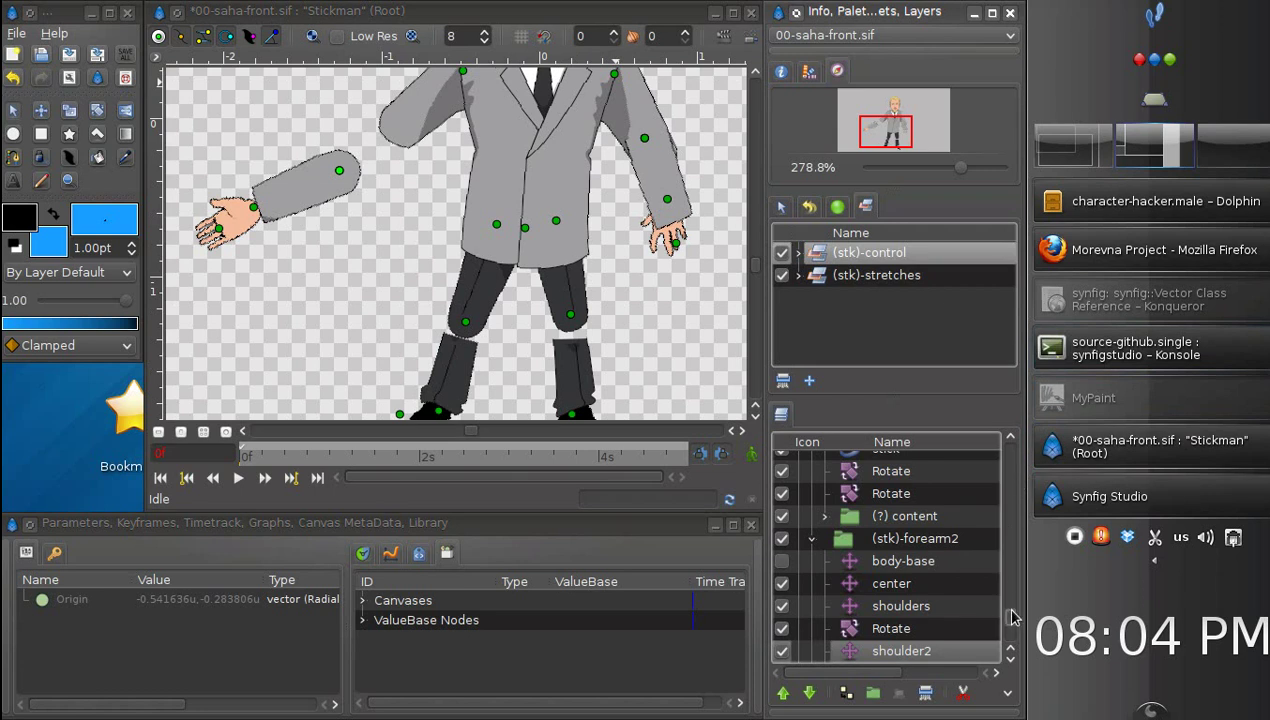
scroll(1010, 645, down, 3)
click(781, 651)
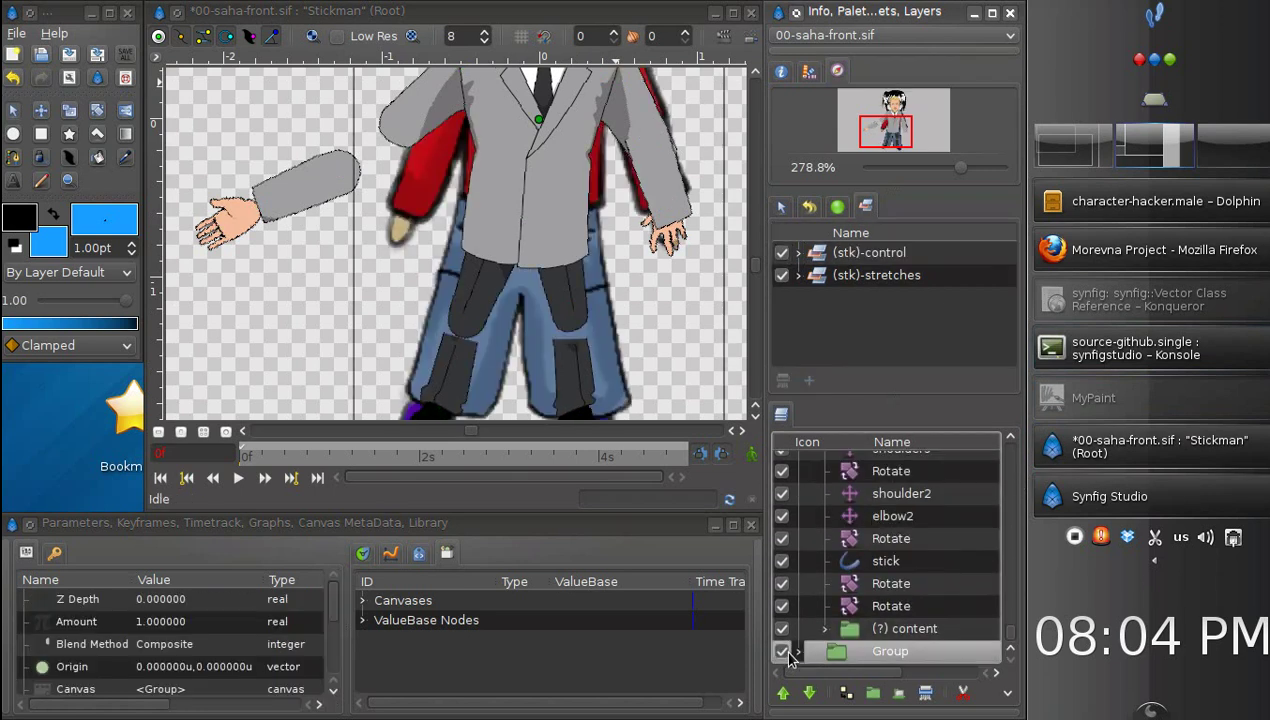
Step: Set the (stk) group's Amount to 0.7 to make the character semi-transparent over the reference drawing
drag(1010, 640, 1012, 431)
click(886, 461)
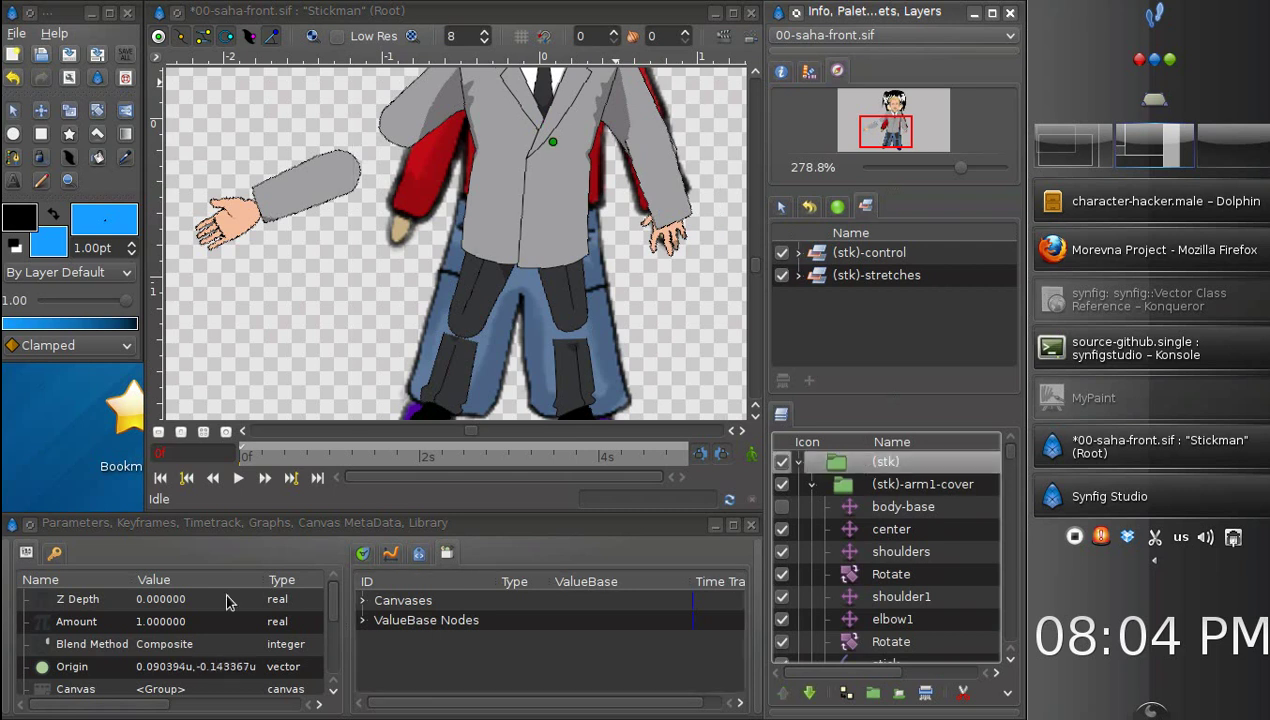
click(192, 621)
text(0)
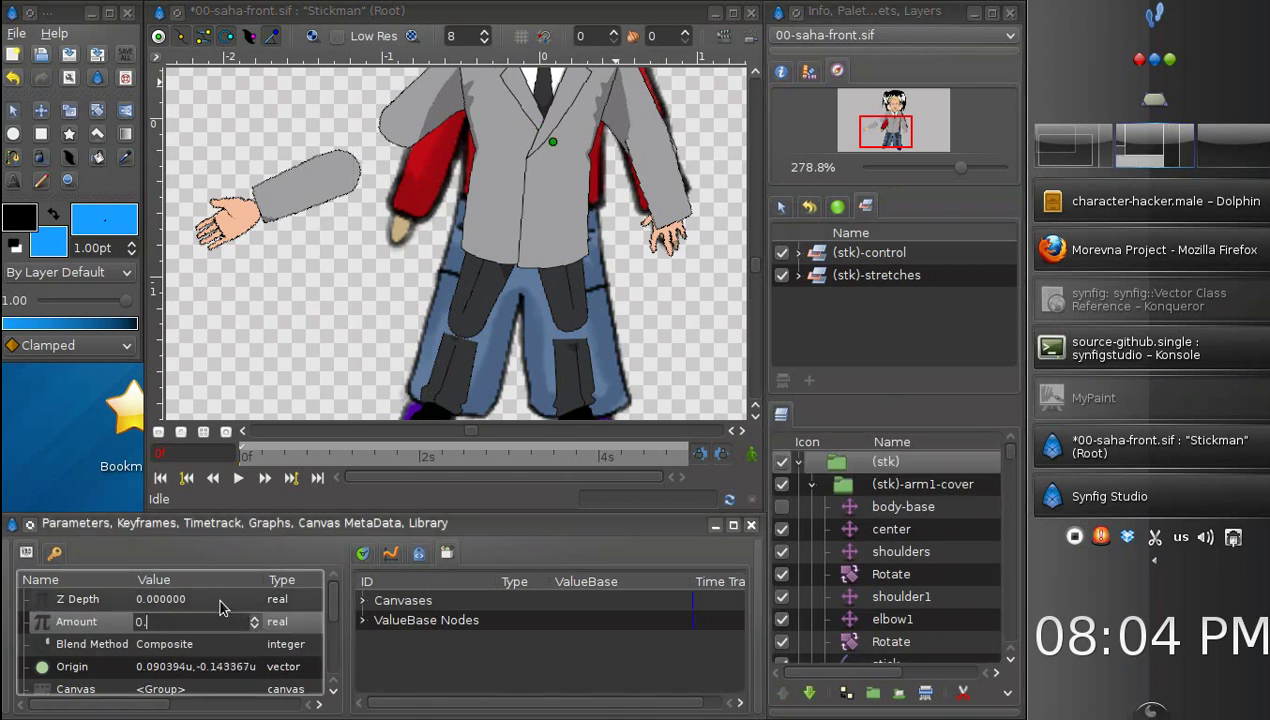
text(.7)
key(Return)
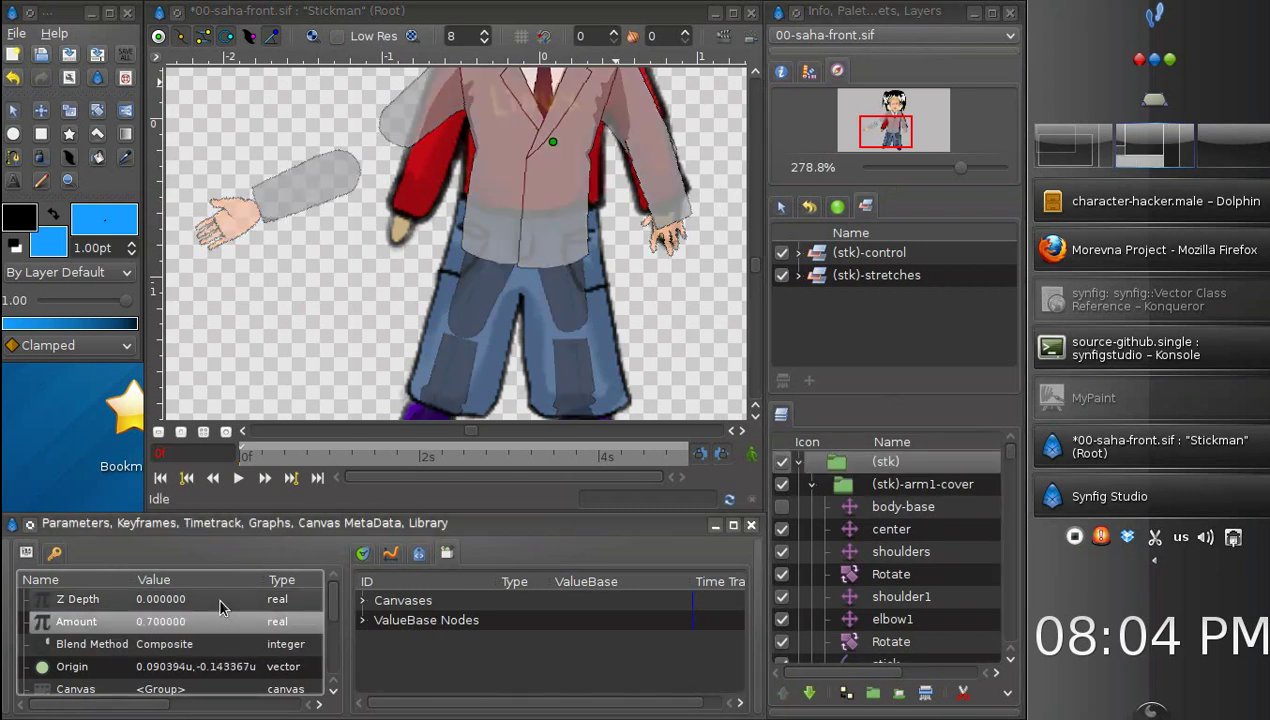
Step: Select the (stk)-control set's layers and align the arms' elbow and wrist handles and one shoulder with the reference drawing
click(815, 256)
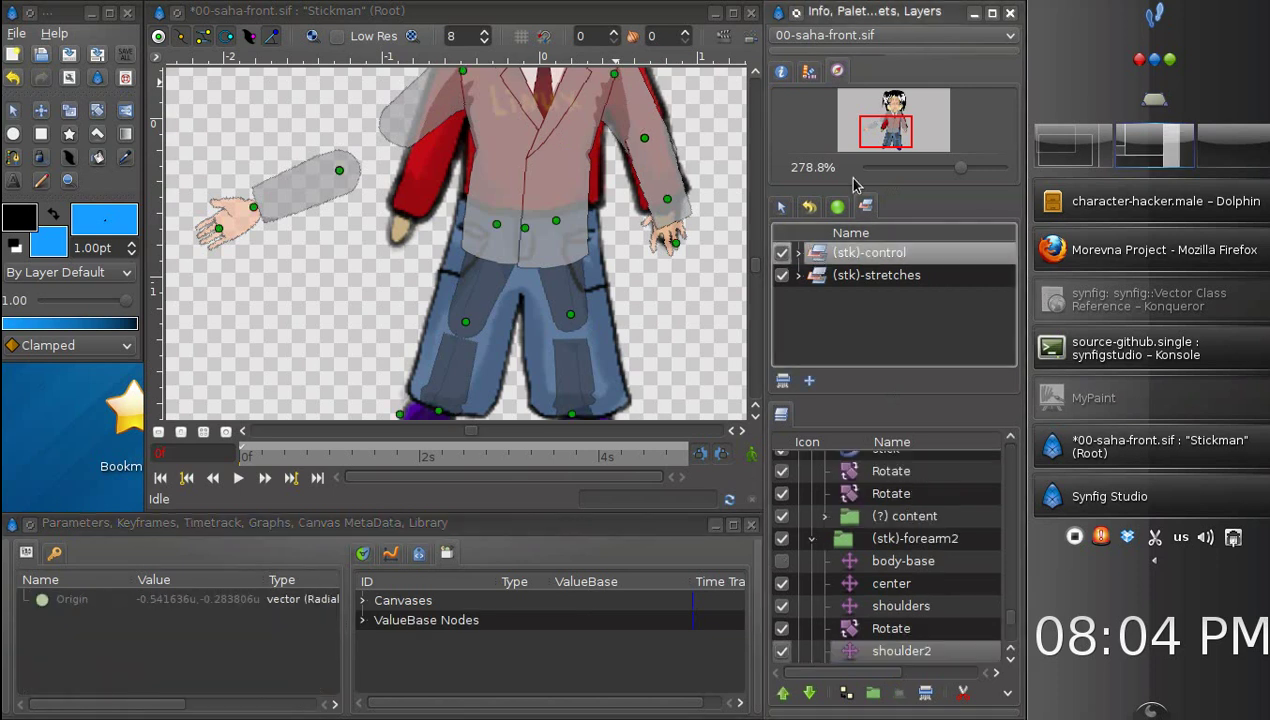
drag(886, 136, 888, 122)
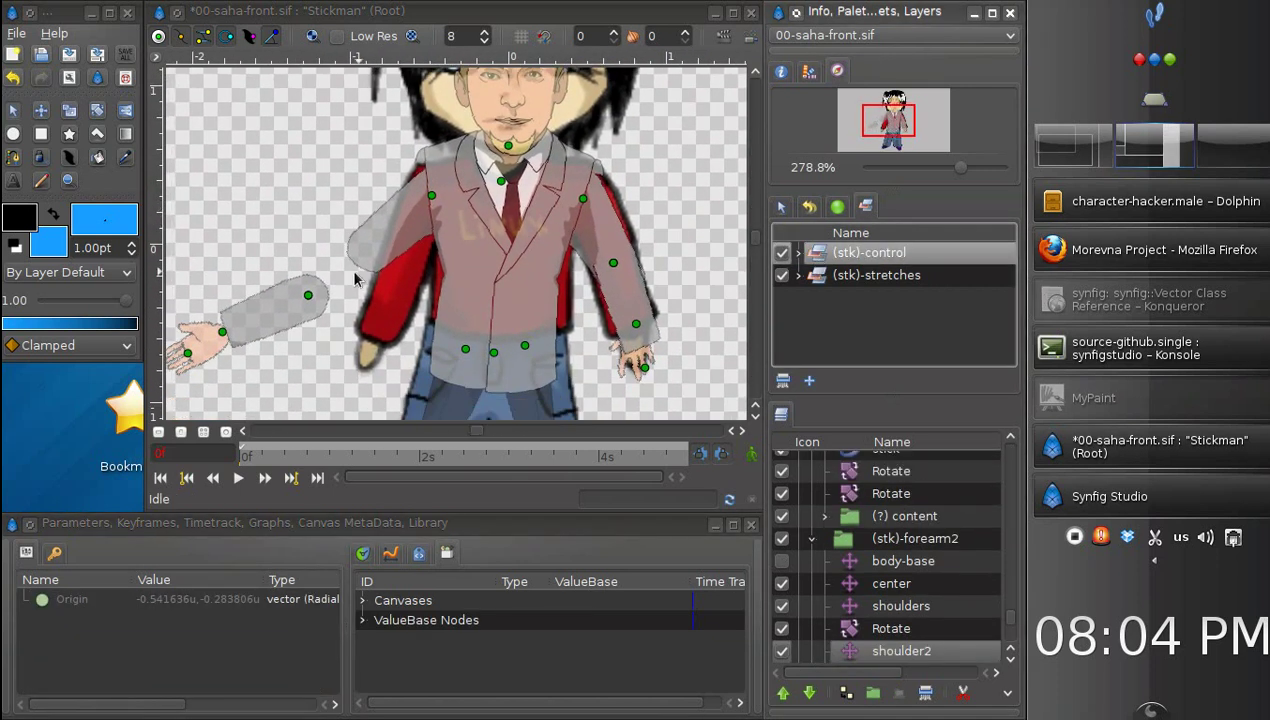
drag(309, 295, 402, 262)
drag(341, 334, 376, 332)
drag(583, 198, 588, 188)
drag(620, 256, 606, 260)
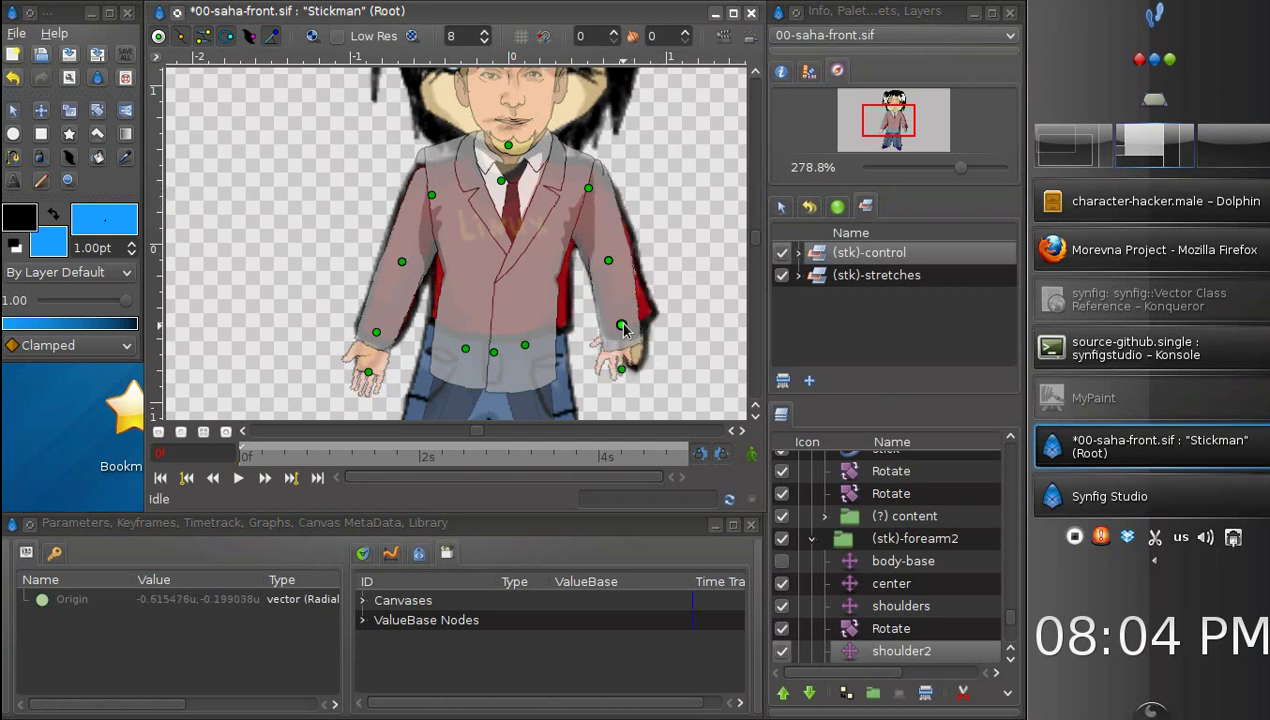
drag(628, 317, 630, 315)
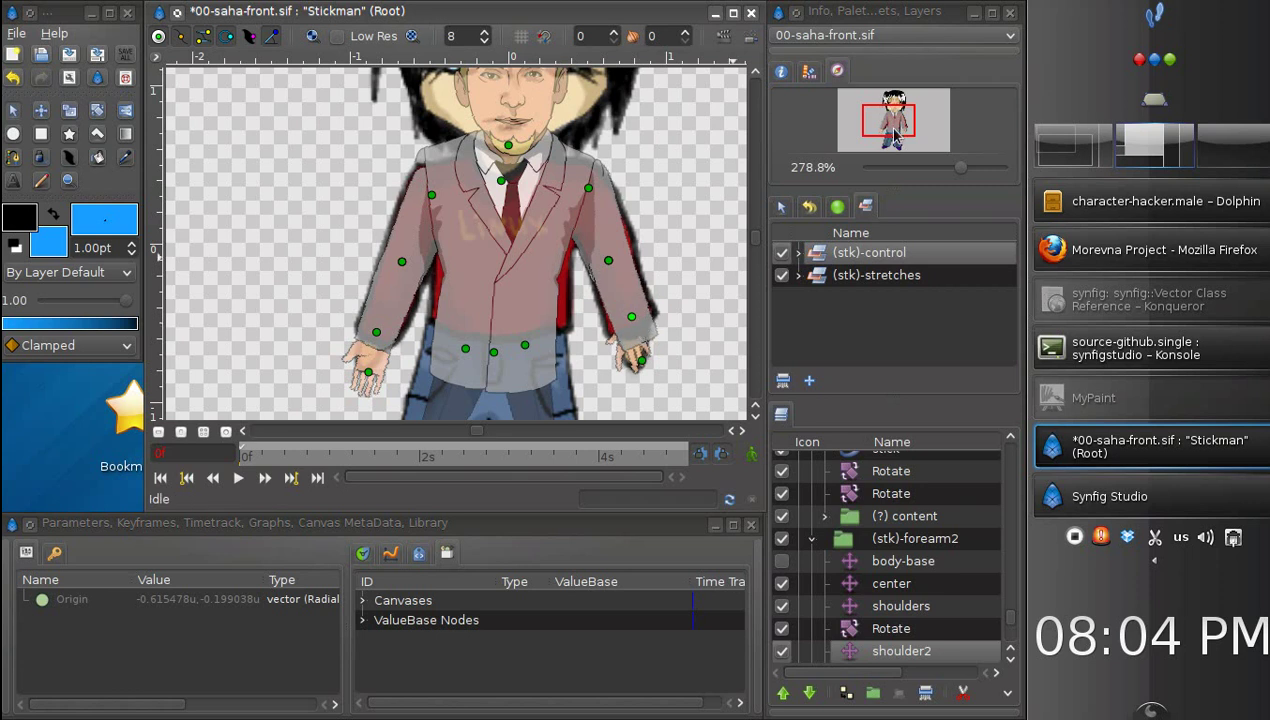
Step: Collapse the (stk) group and hide it so only the reference drawing is shown
mouse_move(889, 120)
mouse_down()
mouse_move(893, 150)
mouse_move(886, 120)
mouse_up()
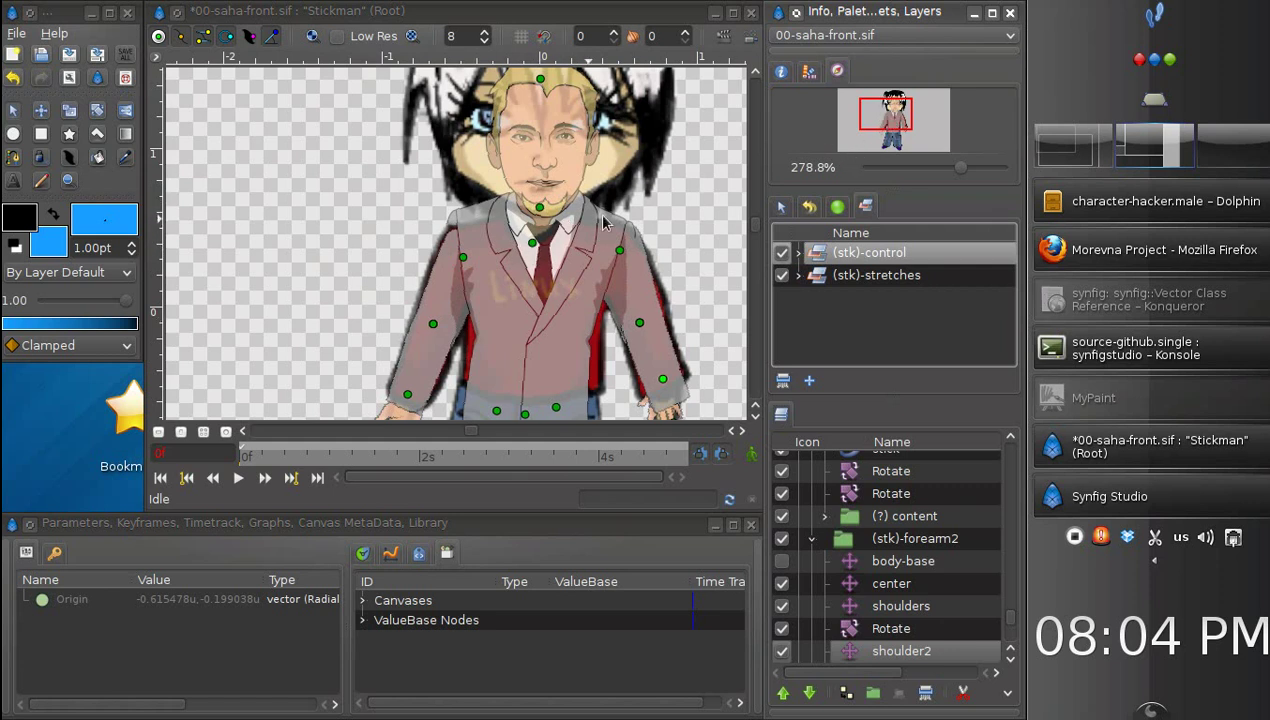
drag(921, 128, 895, 129)
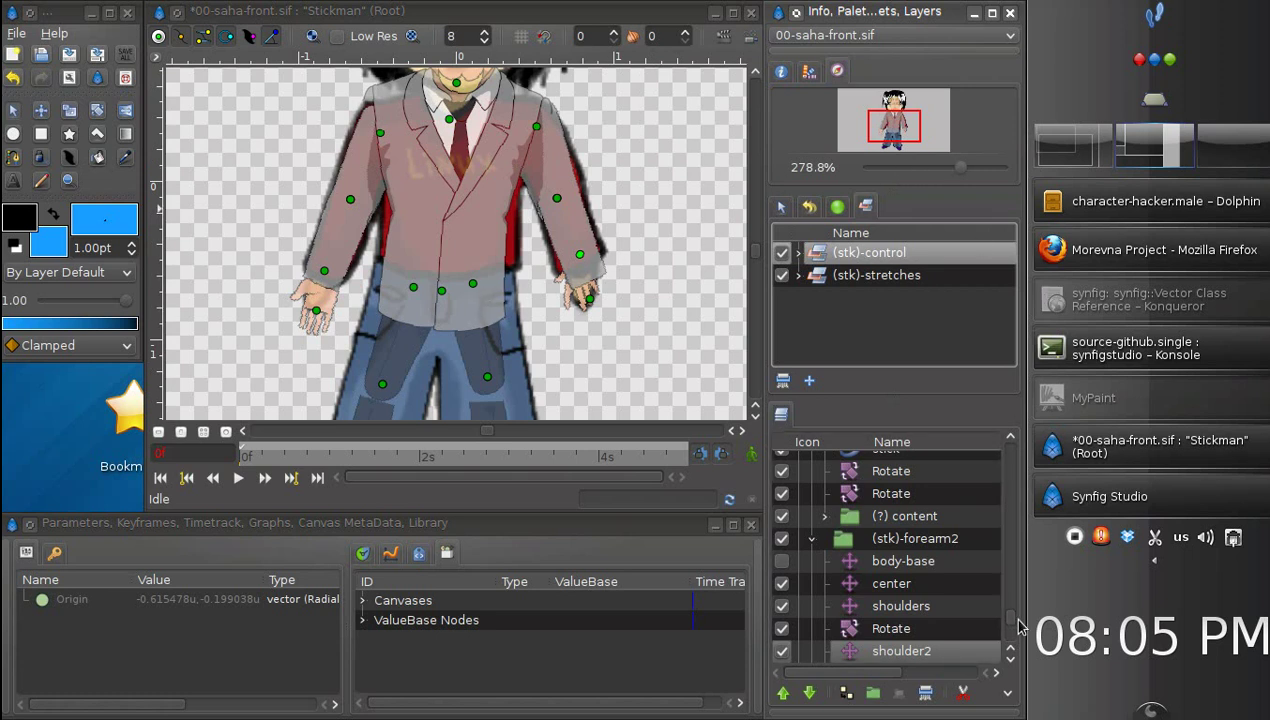
drag(1012, 615, 1012, 455)
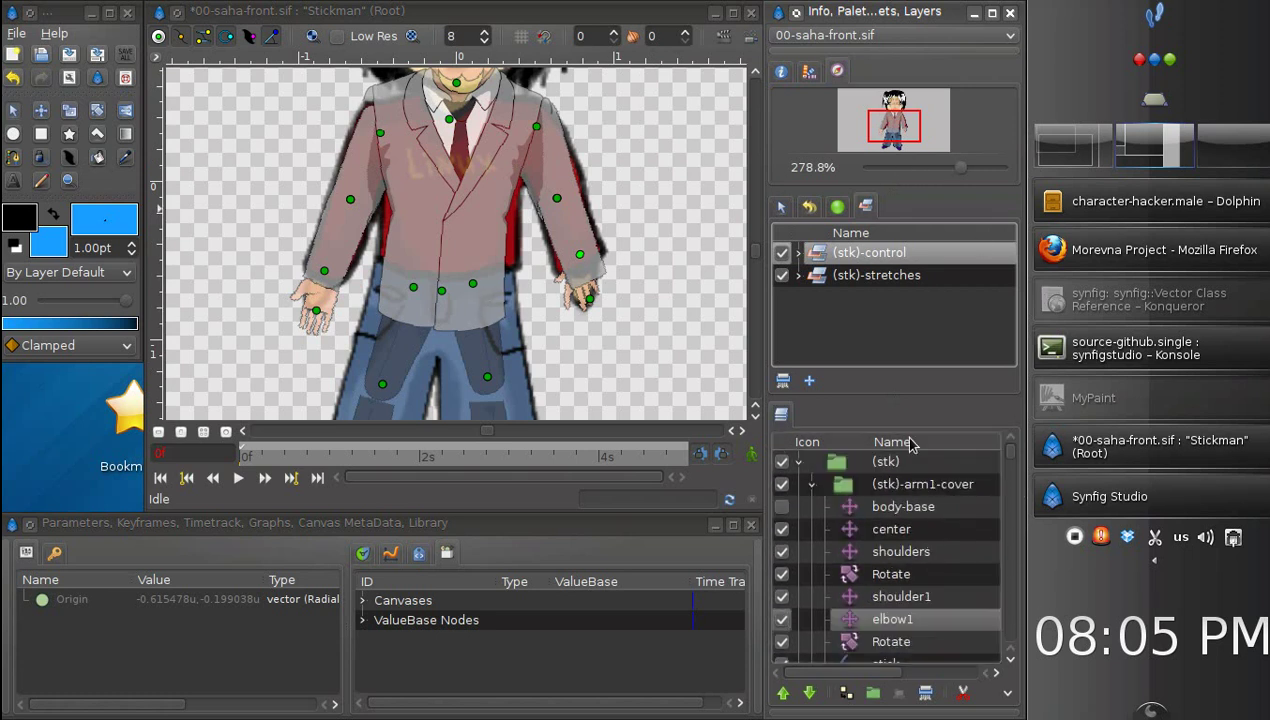
click(798, 463)
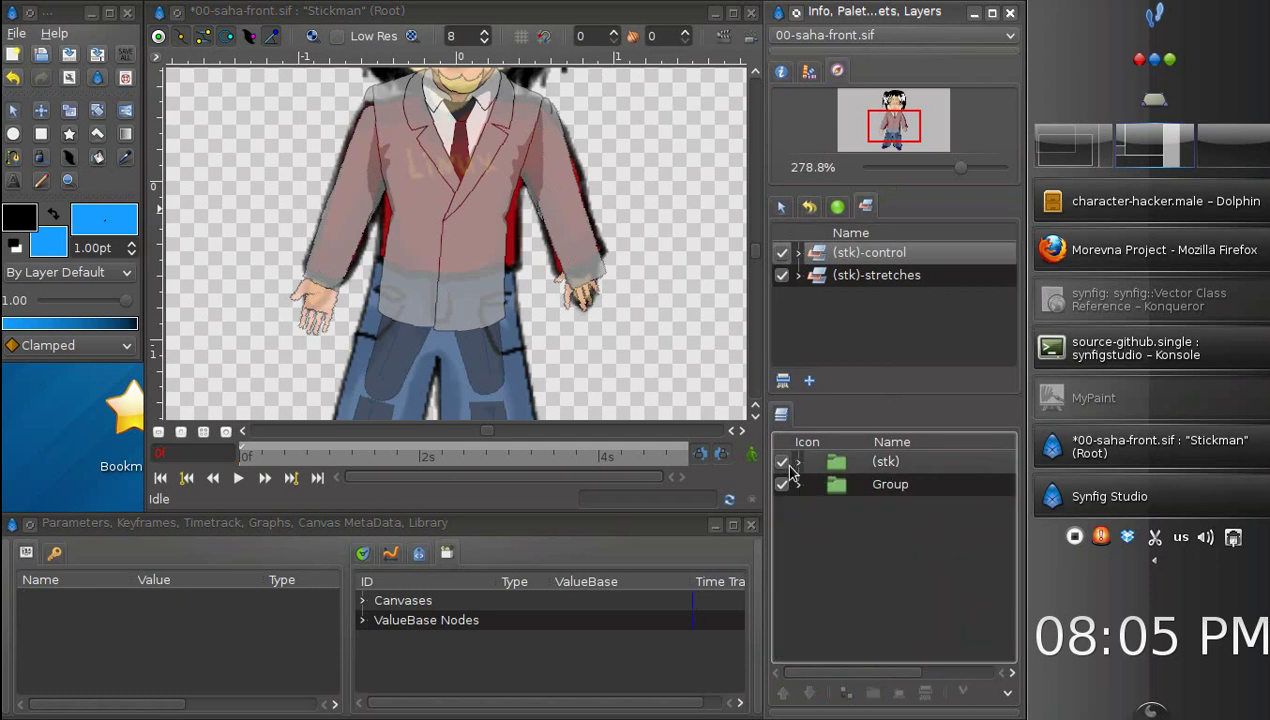
click(782, 462)
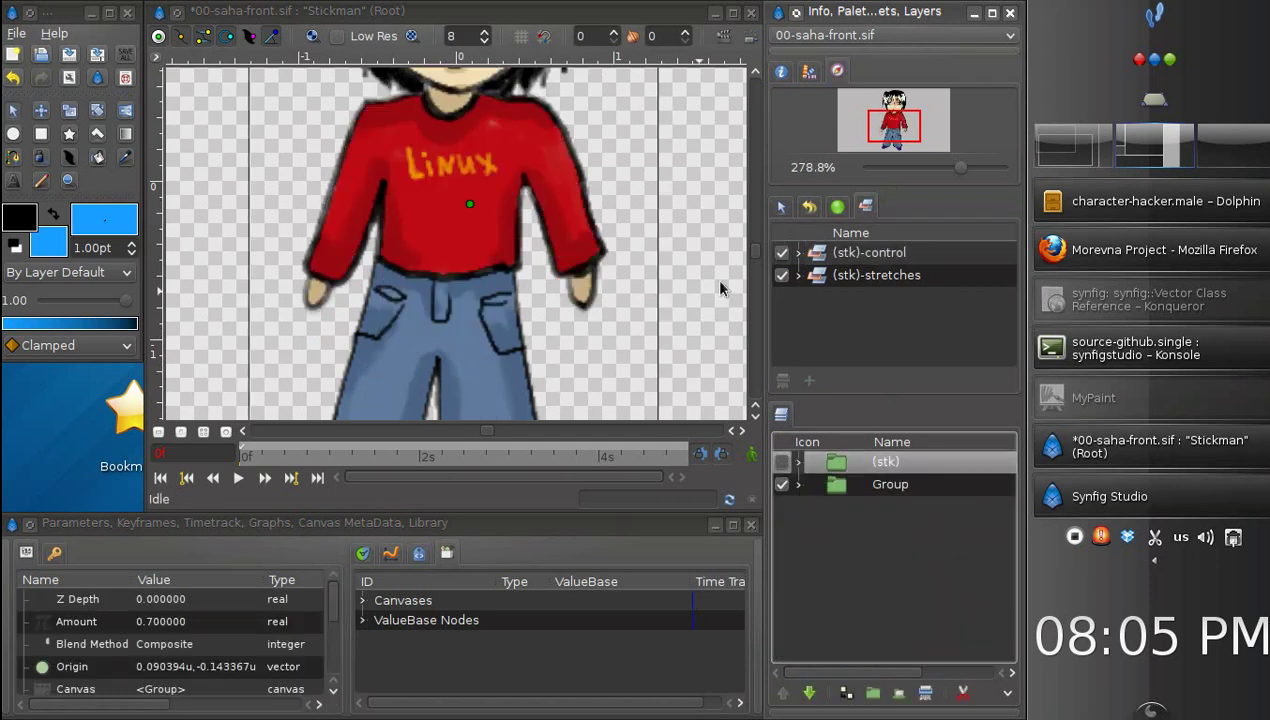
Step: Sample the jeans' blue from the reference drawing as the fill colour and apply it to the (stk) character's trousers
scroll(735, 254, down, 3)
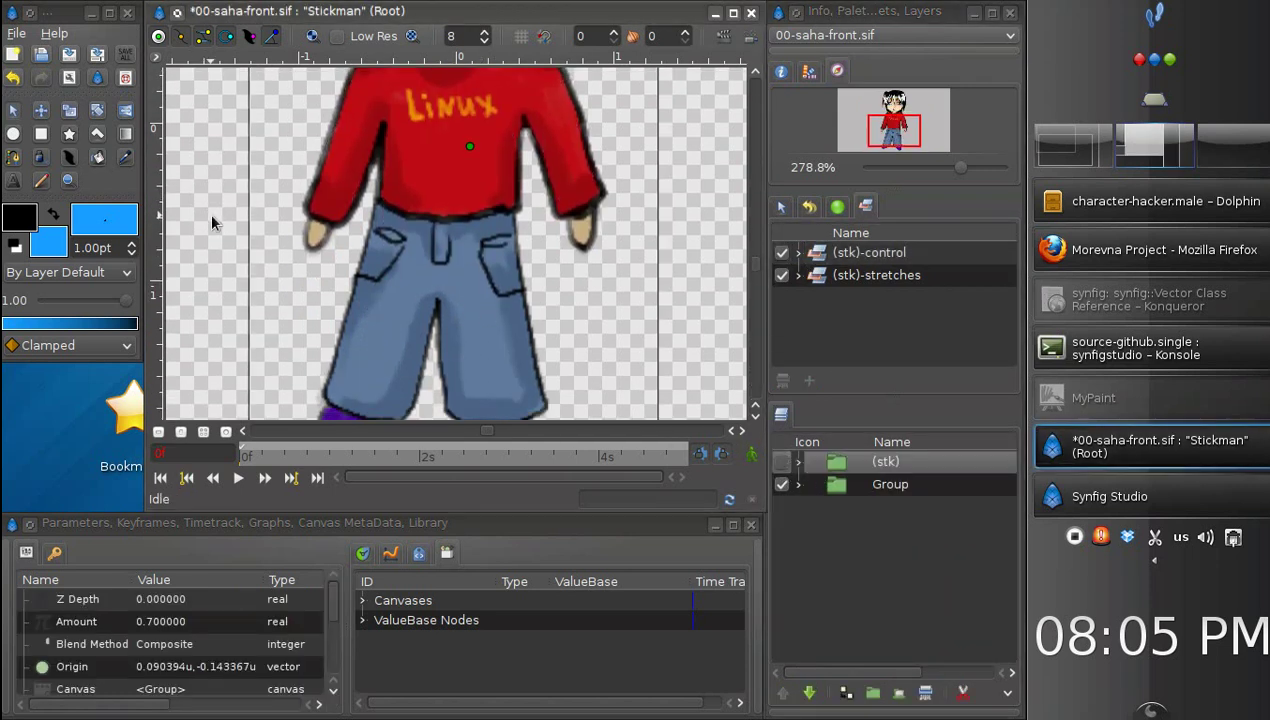
click(108, 164)
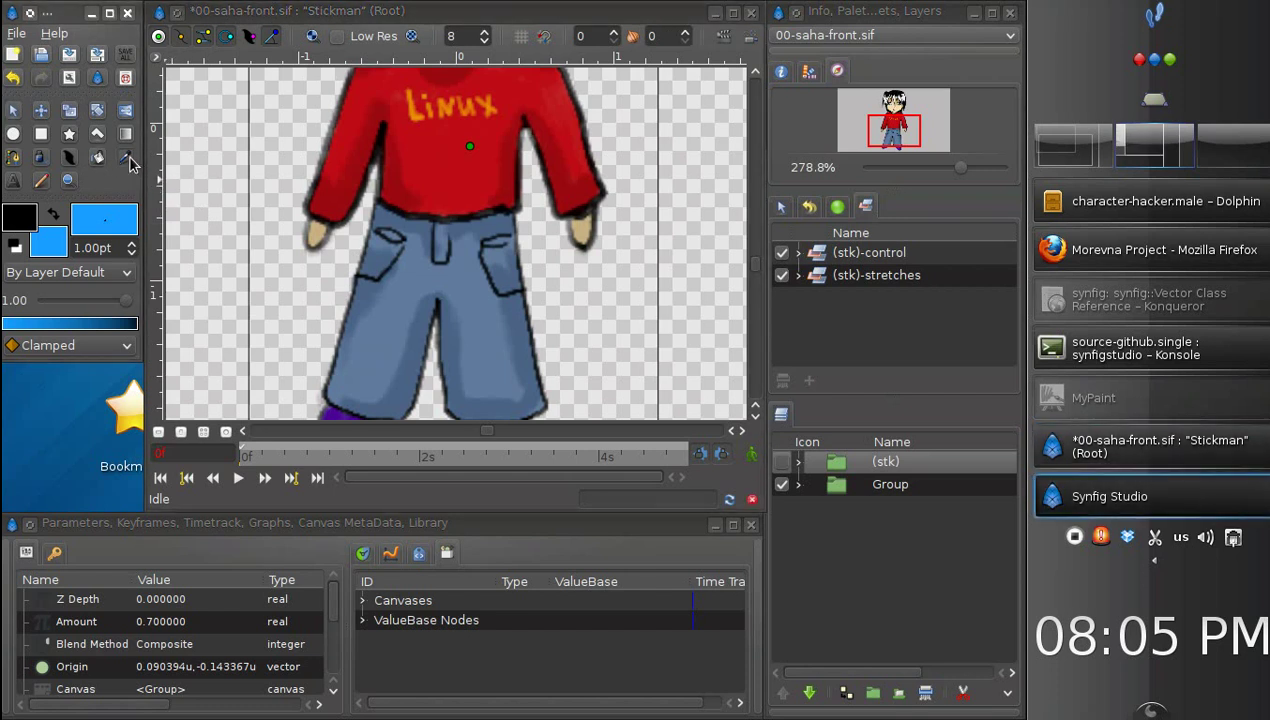
click(381, 326)
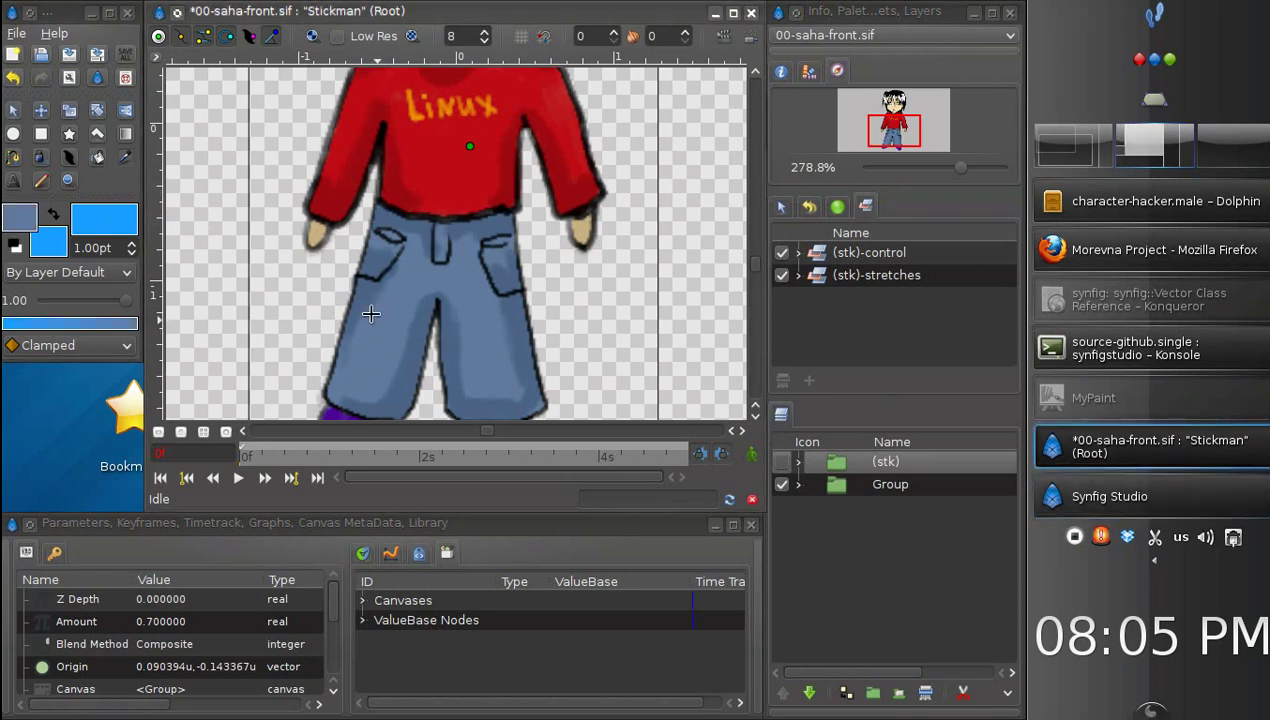
click(57, 220)
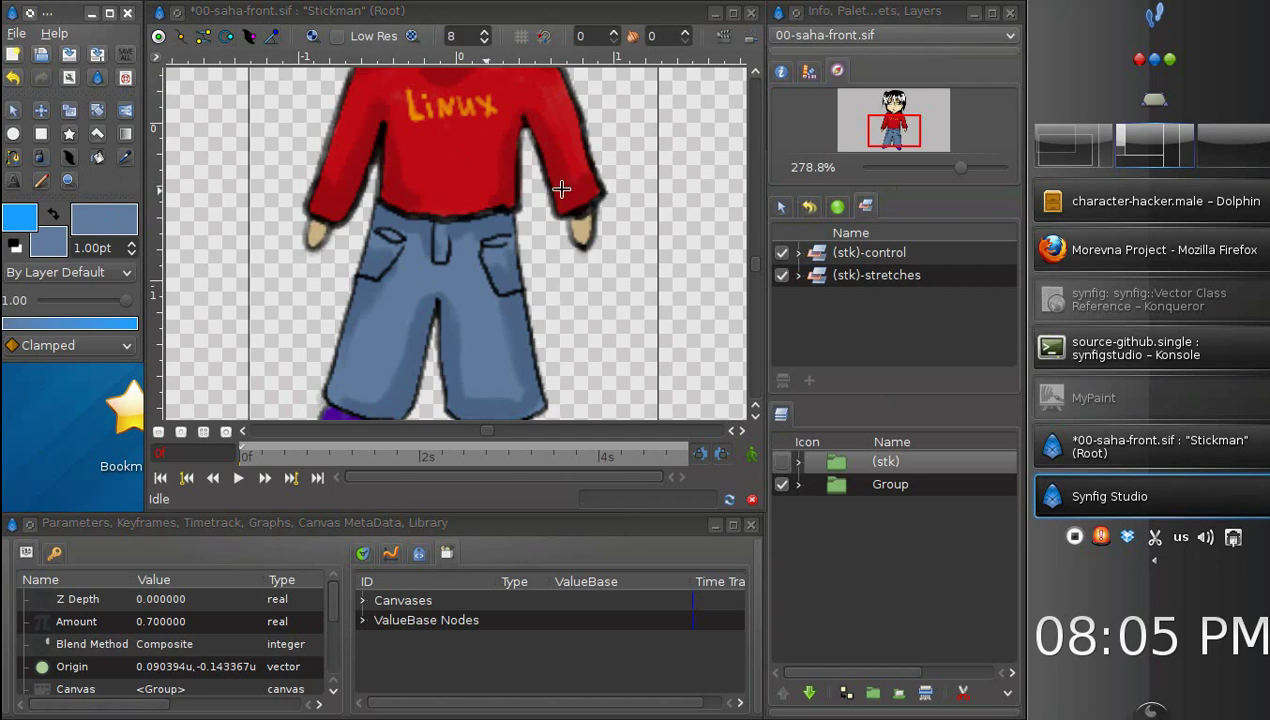
click(781, 462)
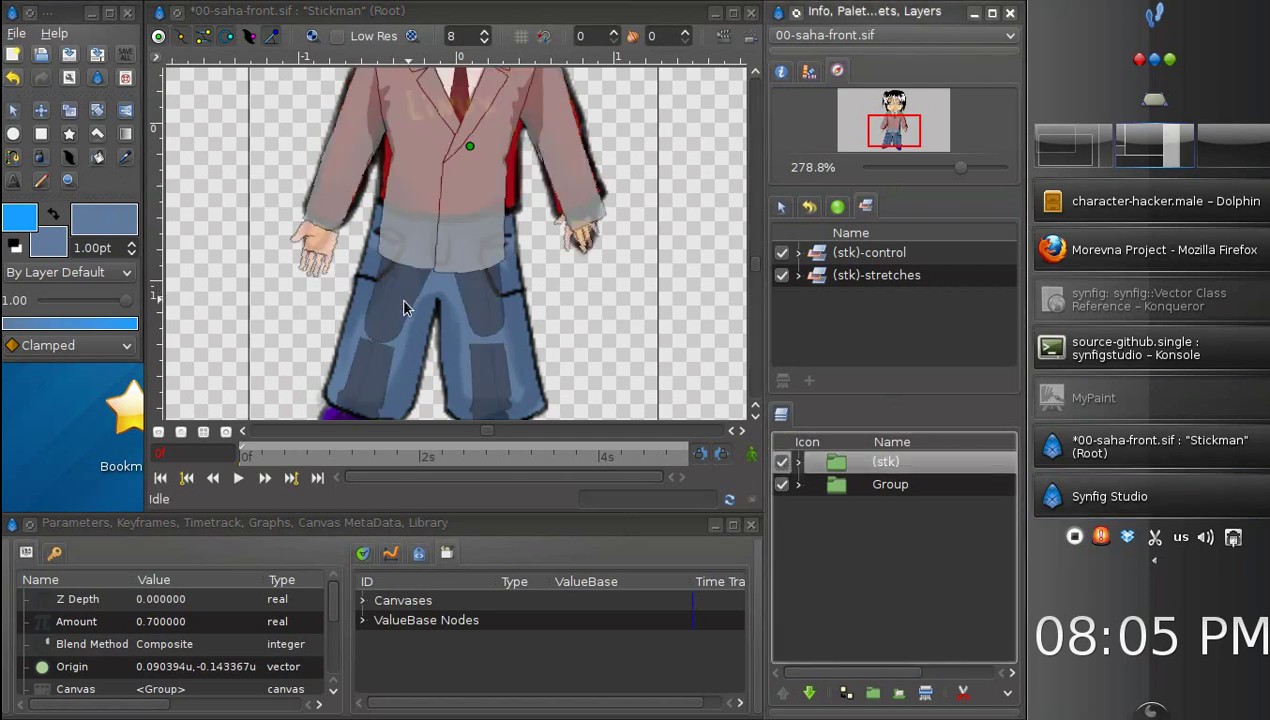
click(103, 159)
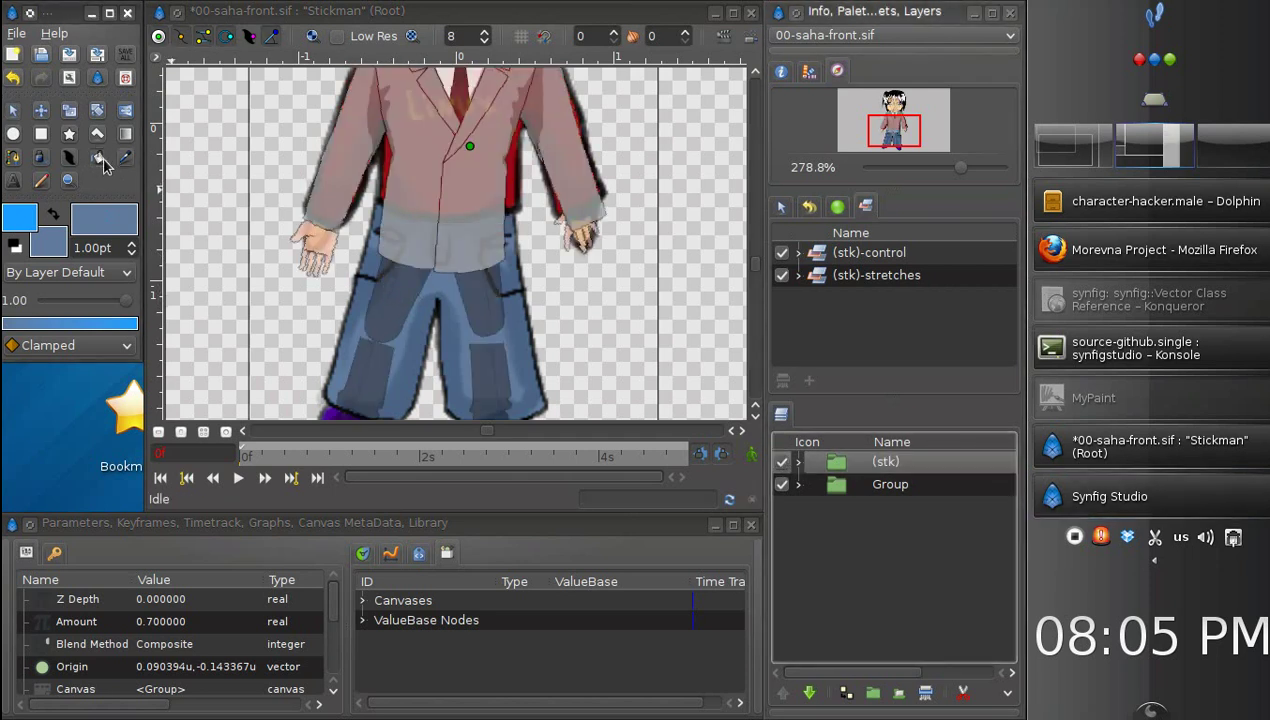
click(397, 306)
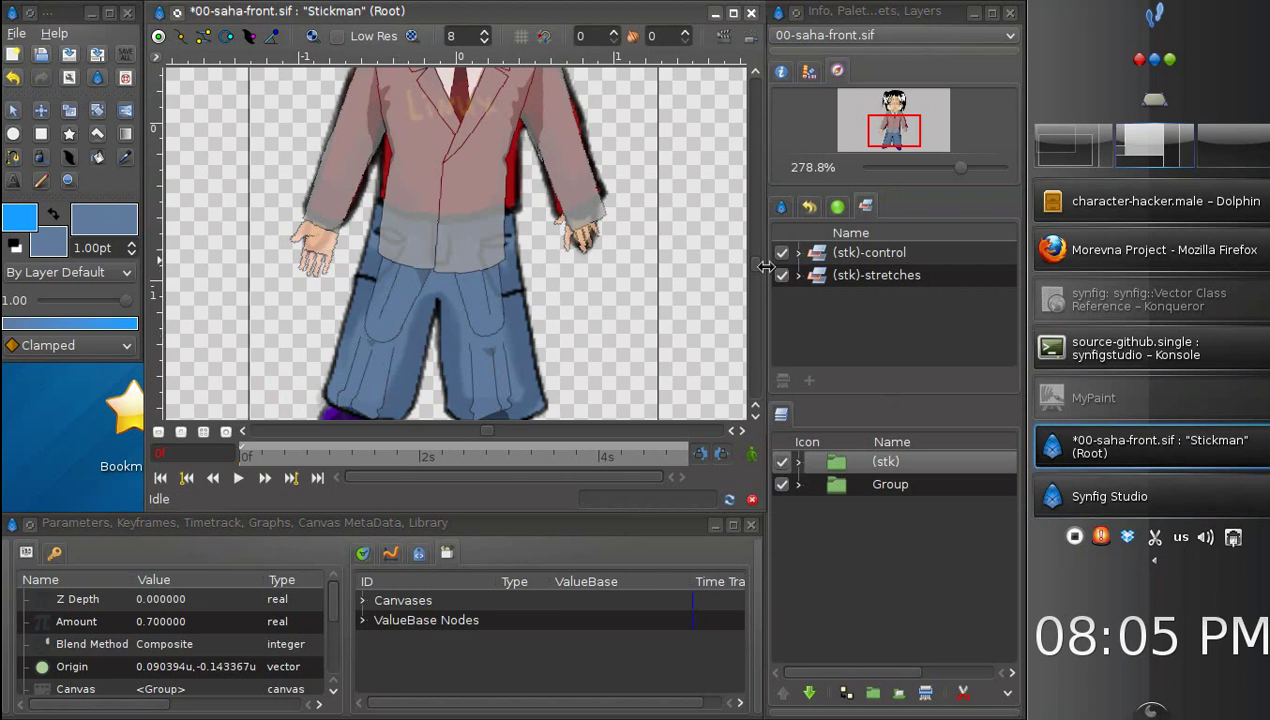
Step: Sample the sweater's red from the reference drawing as the fill colour and apply it to the (stk) character's jacket
drag(757, 283, 757, 255)
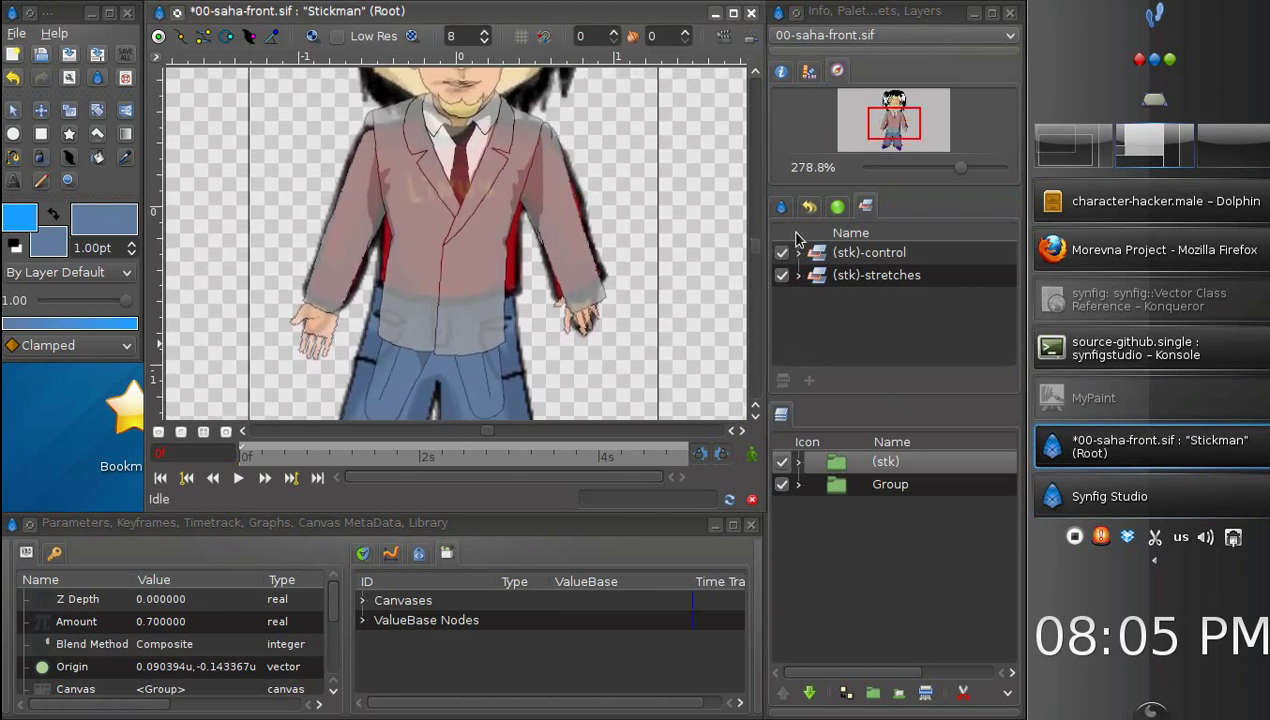
click(782, 462)
click(126, 158)
click(433, 250)
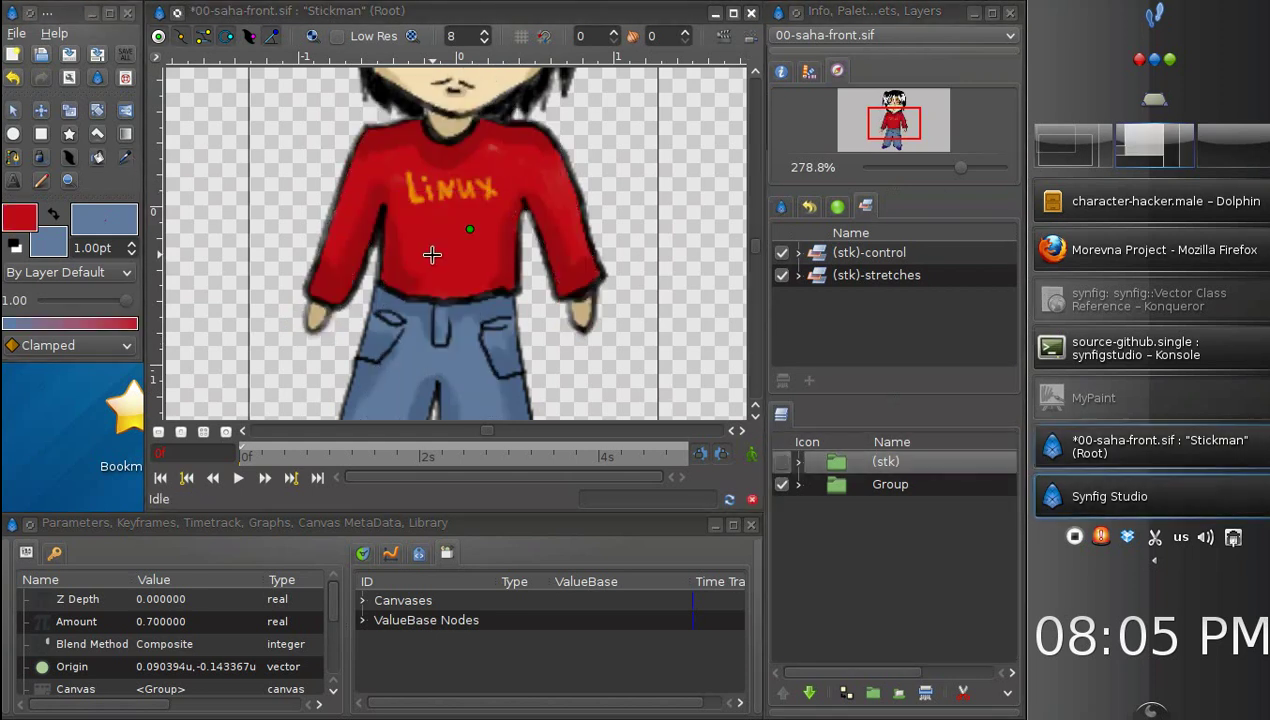
click(53, 213)
click(782, 462)
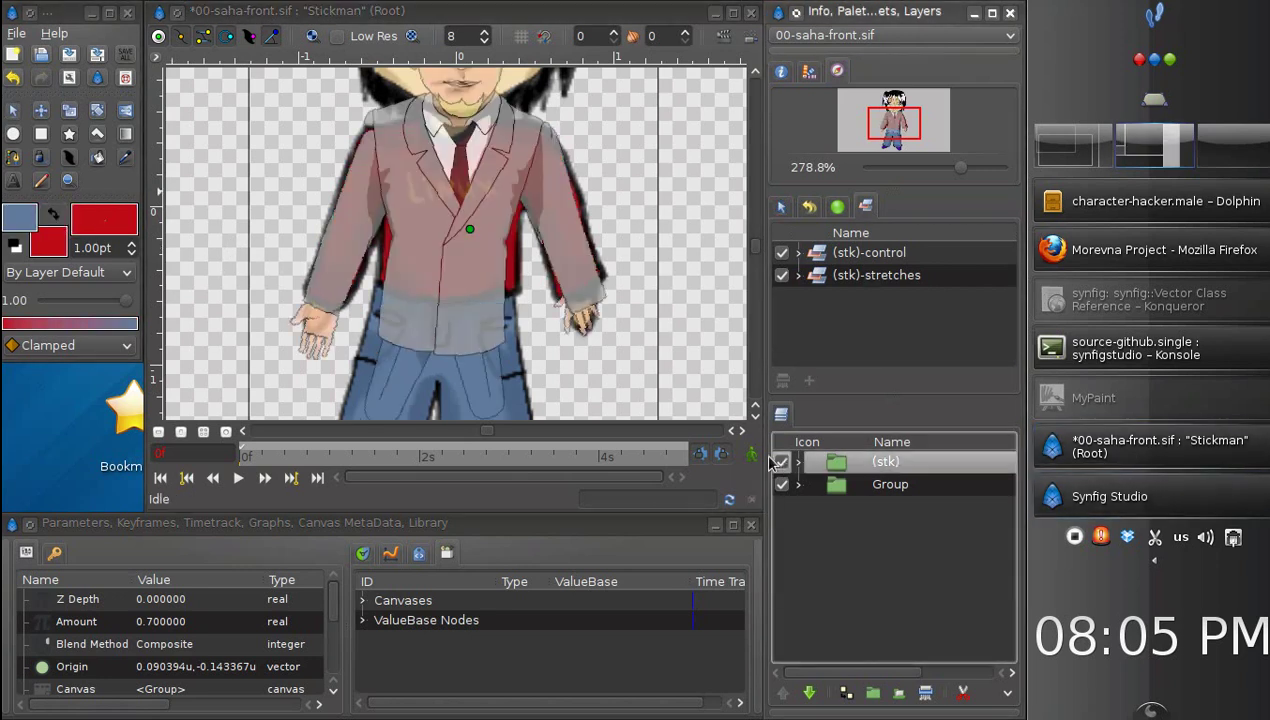
click(99, 158)
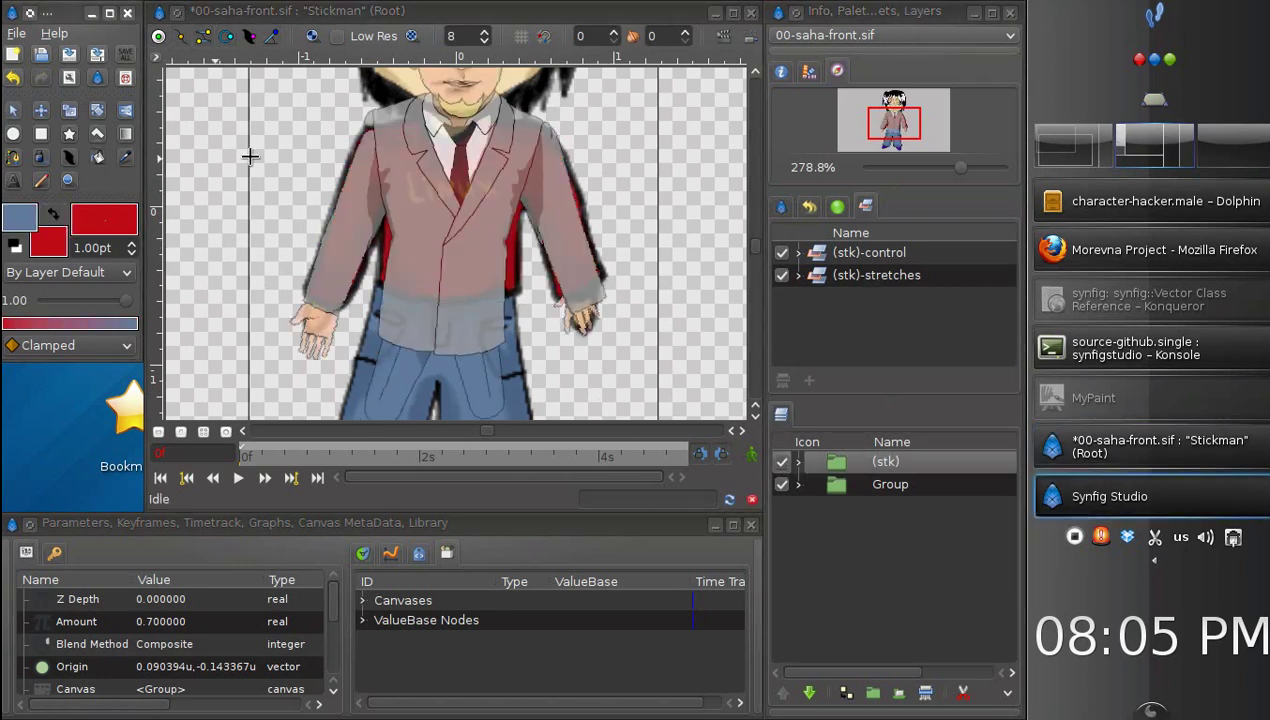
click(416, 237)
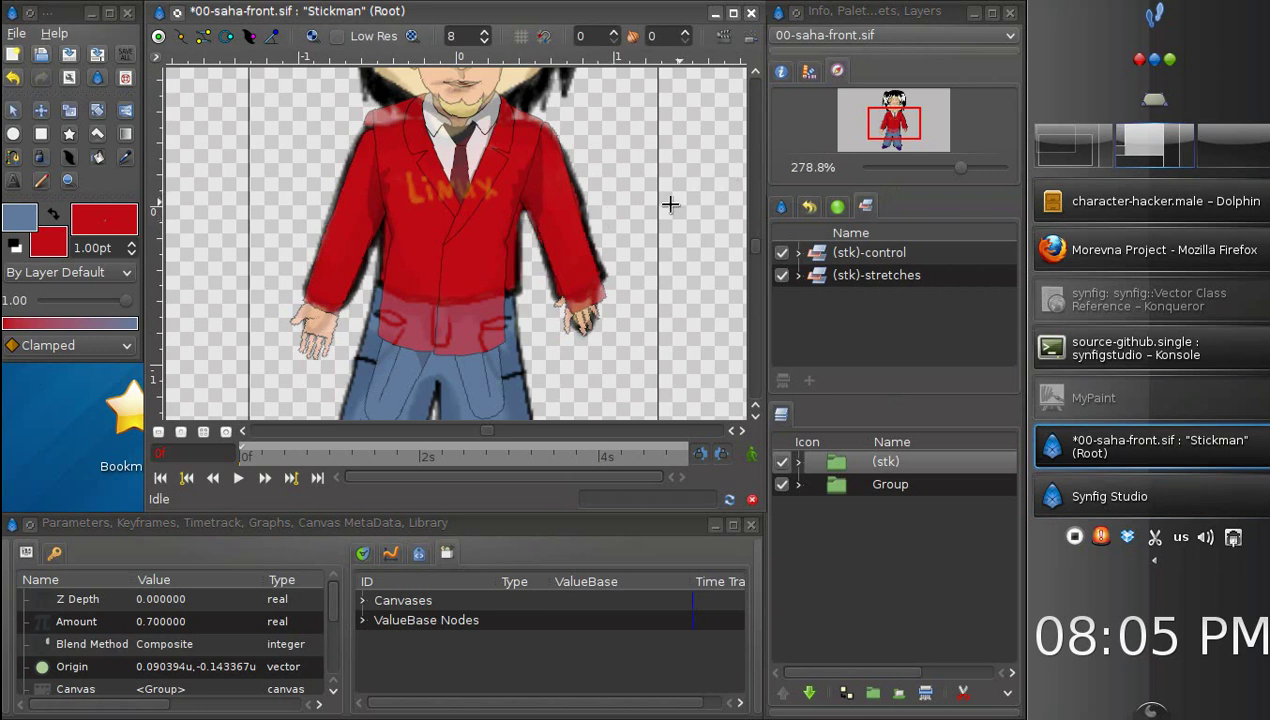
Step: Hide the (stk) group and sample the face's skin tone from the reference drawing as the fill colour
scroll(757, 257, down, 2)
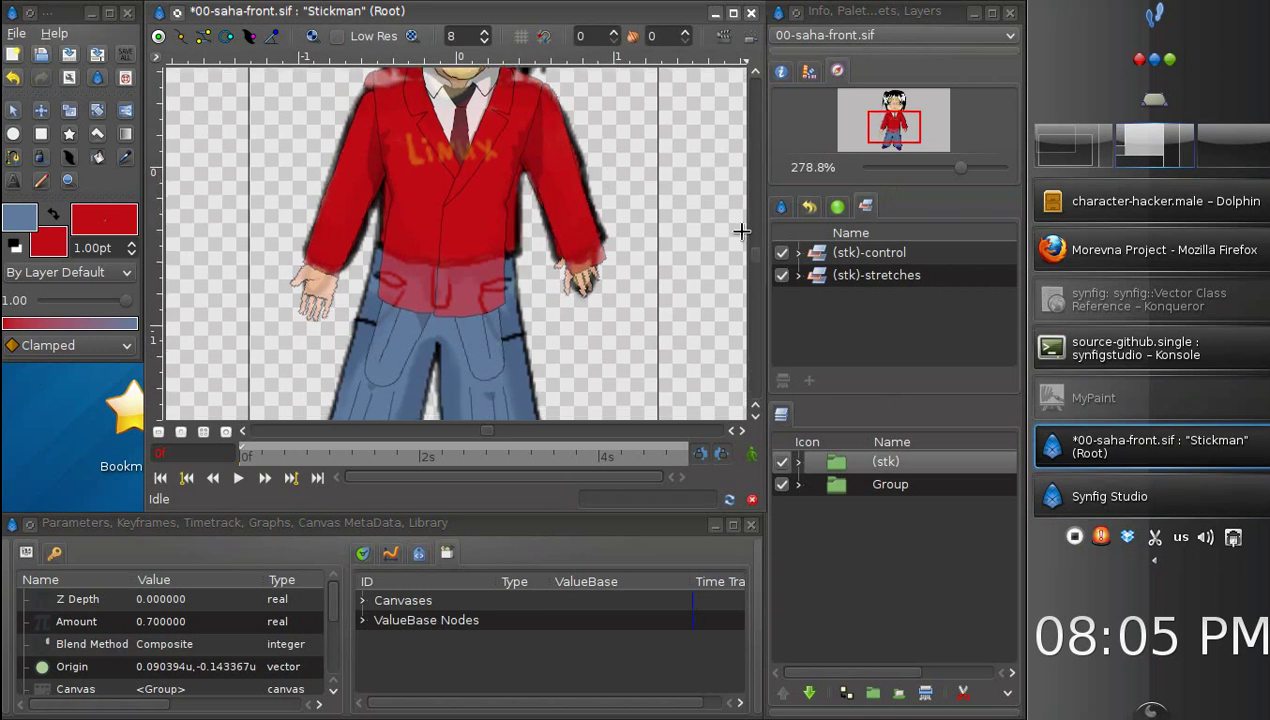
click(782, 462)
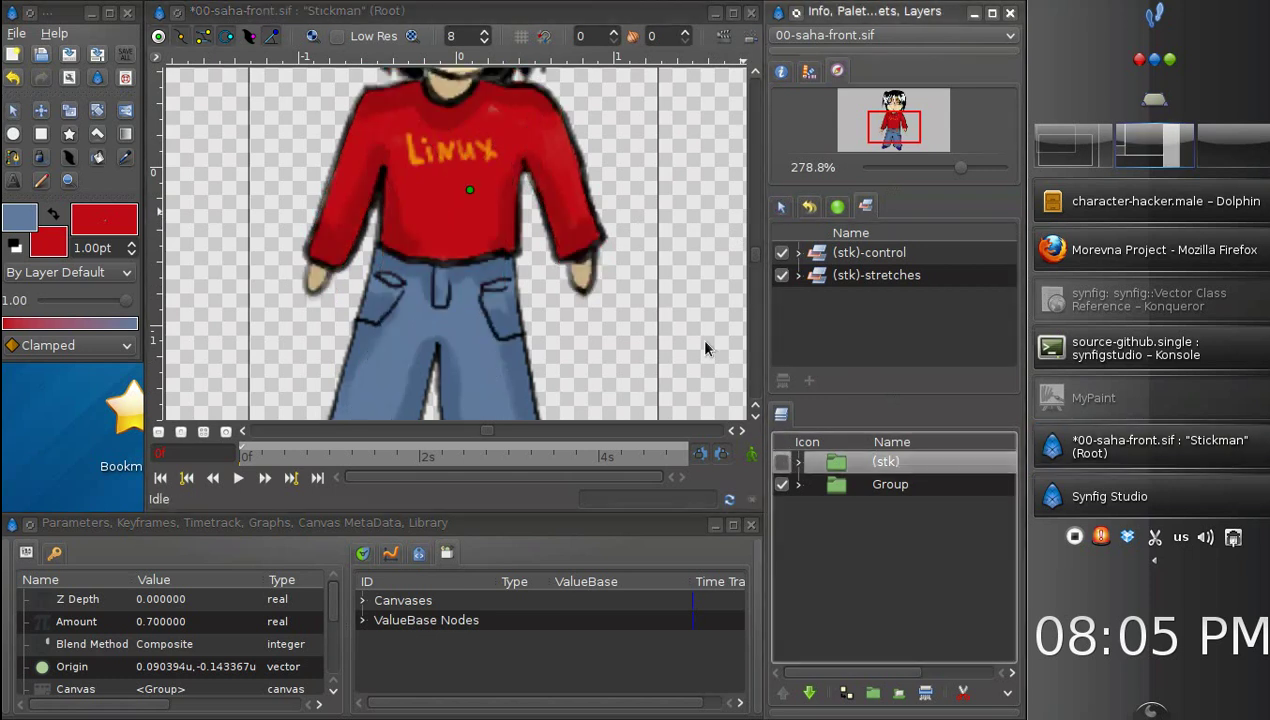
scroll(759, 257, up, 7)
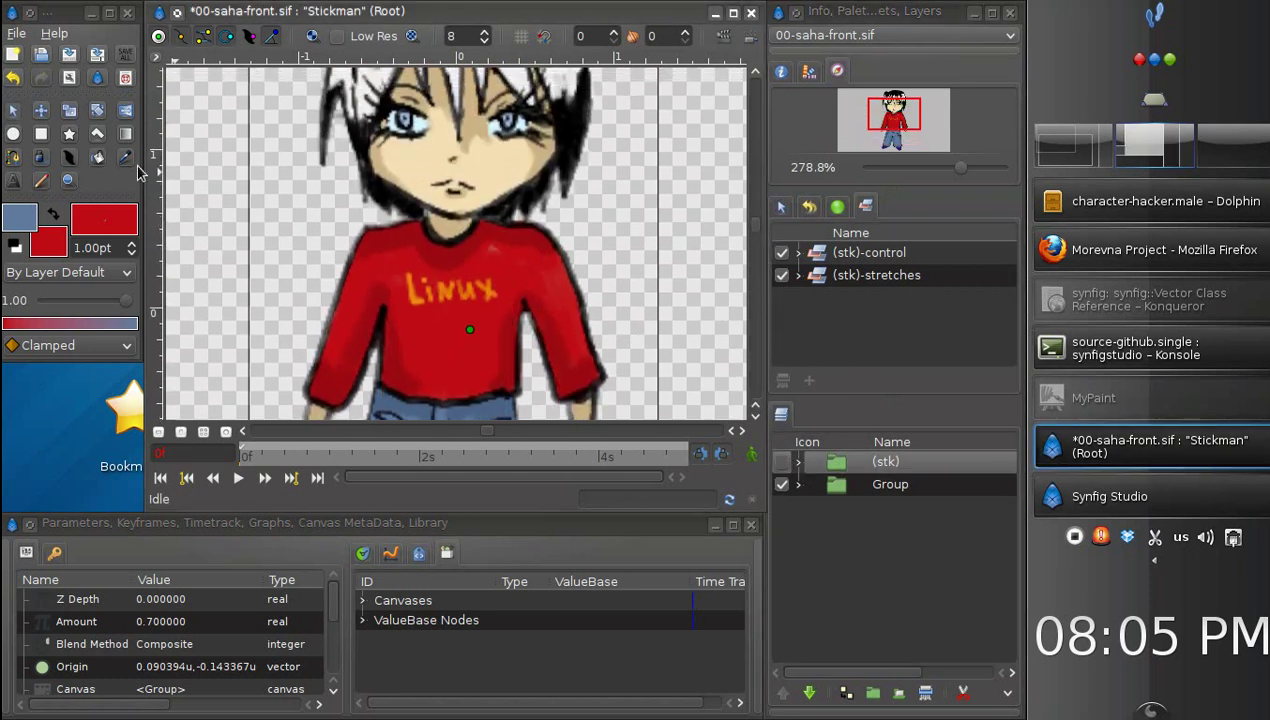
click(126, 159)
click(428, 163)
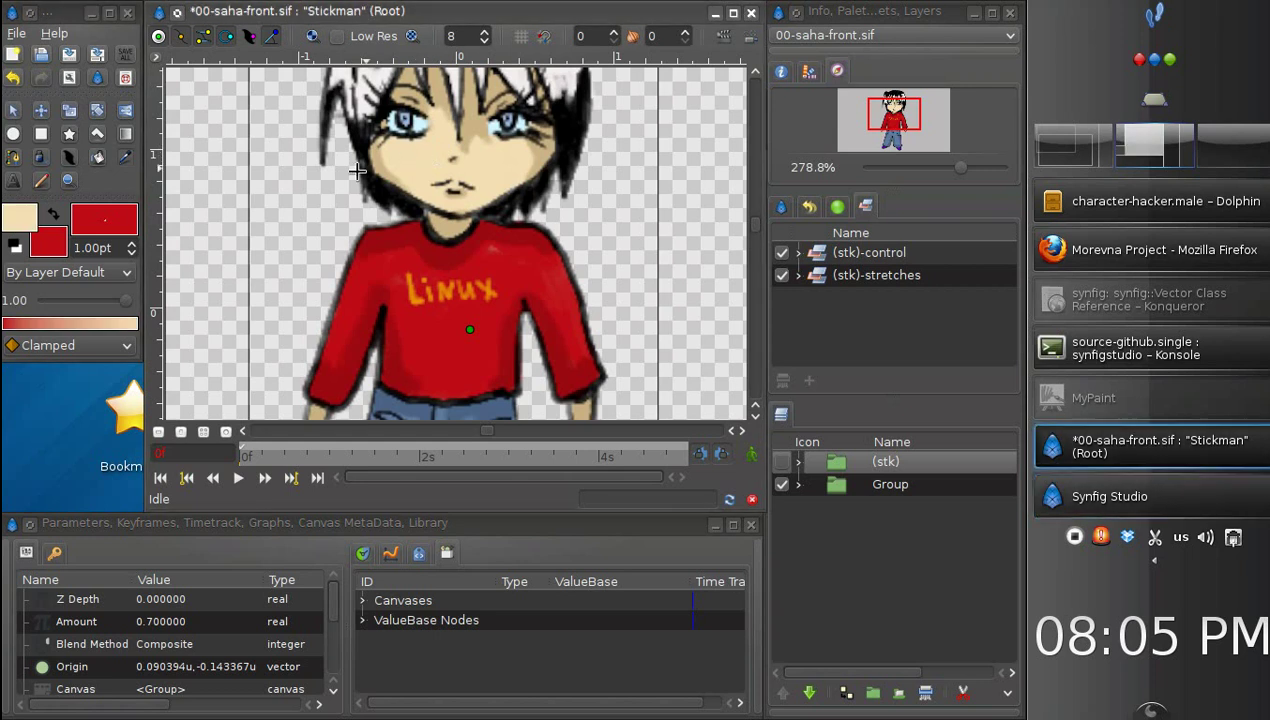
click(49, 217)
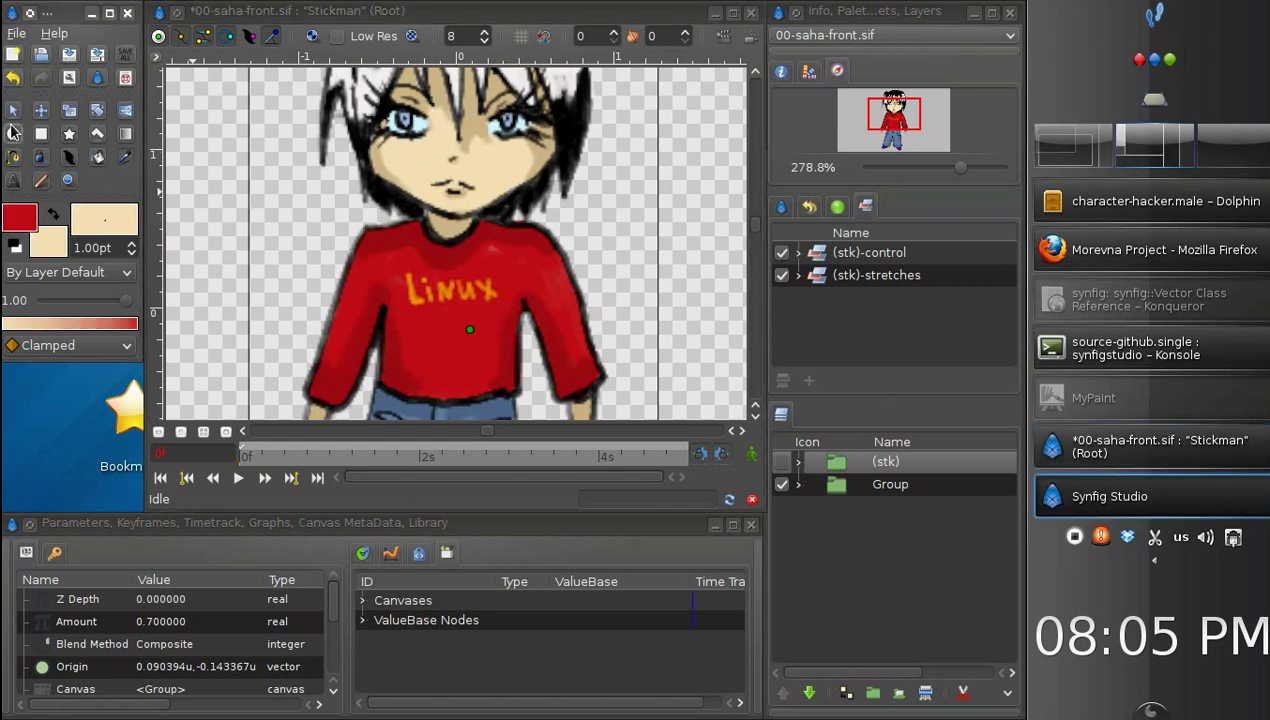
Step: Show the (stk) group again and apply the fill colour to the c-skin Color of the hand's Solid Color layer
click(782, 462)
drag(757, 218, 757, 265)
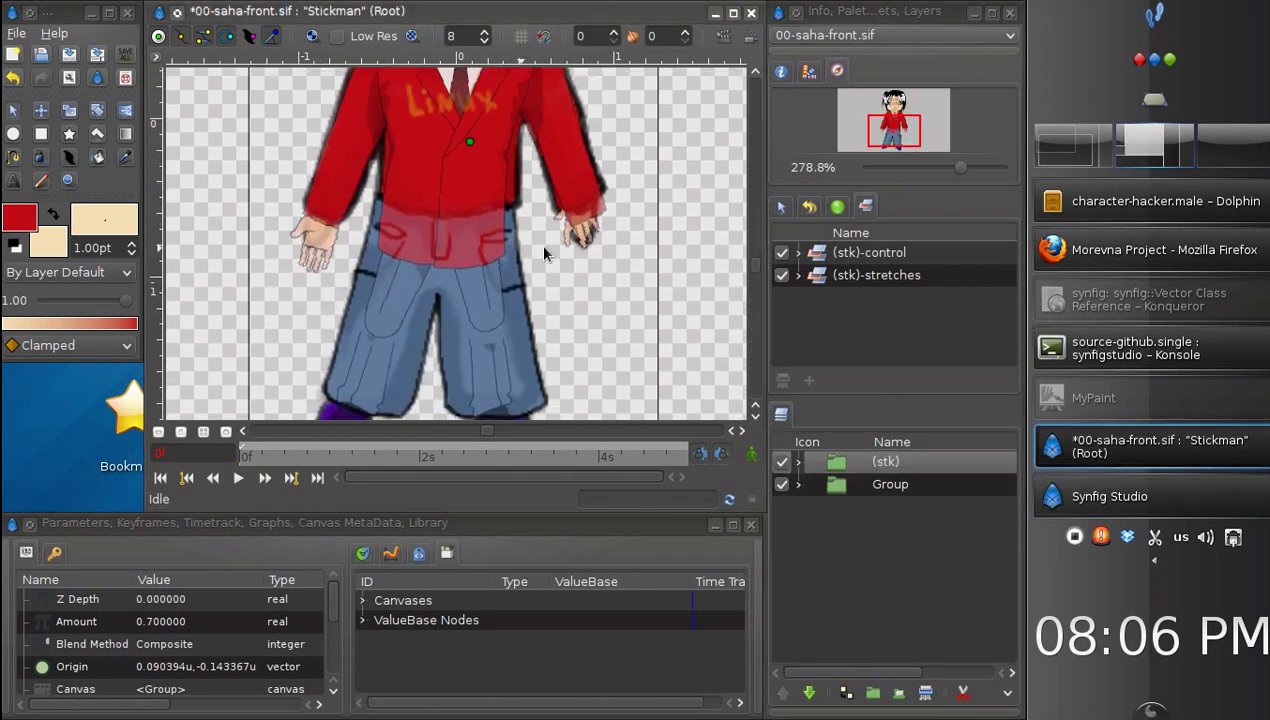
click(322, 245)
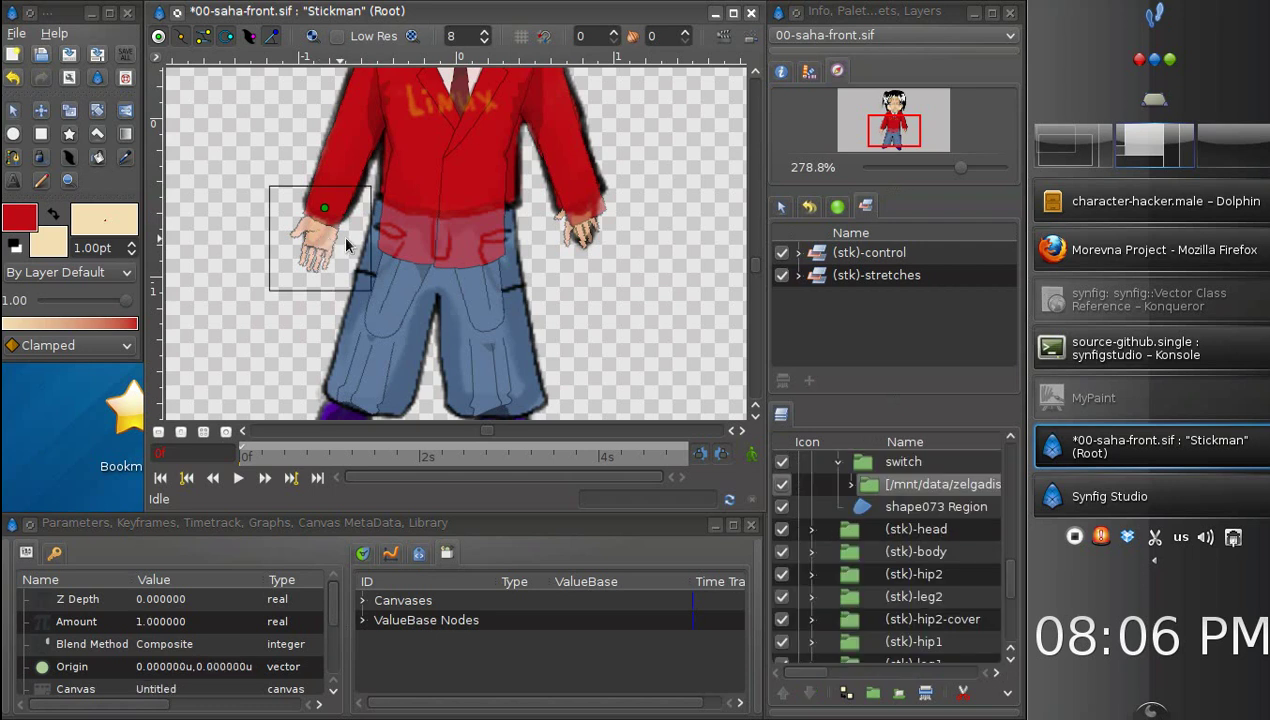
click(1009, 437)
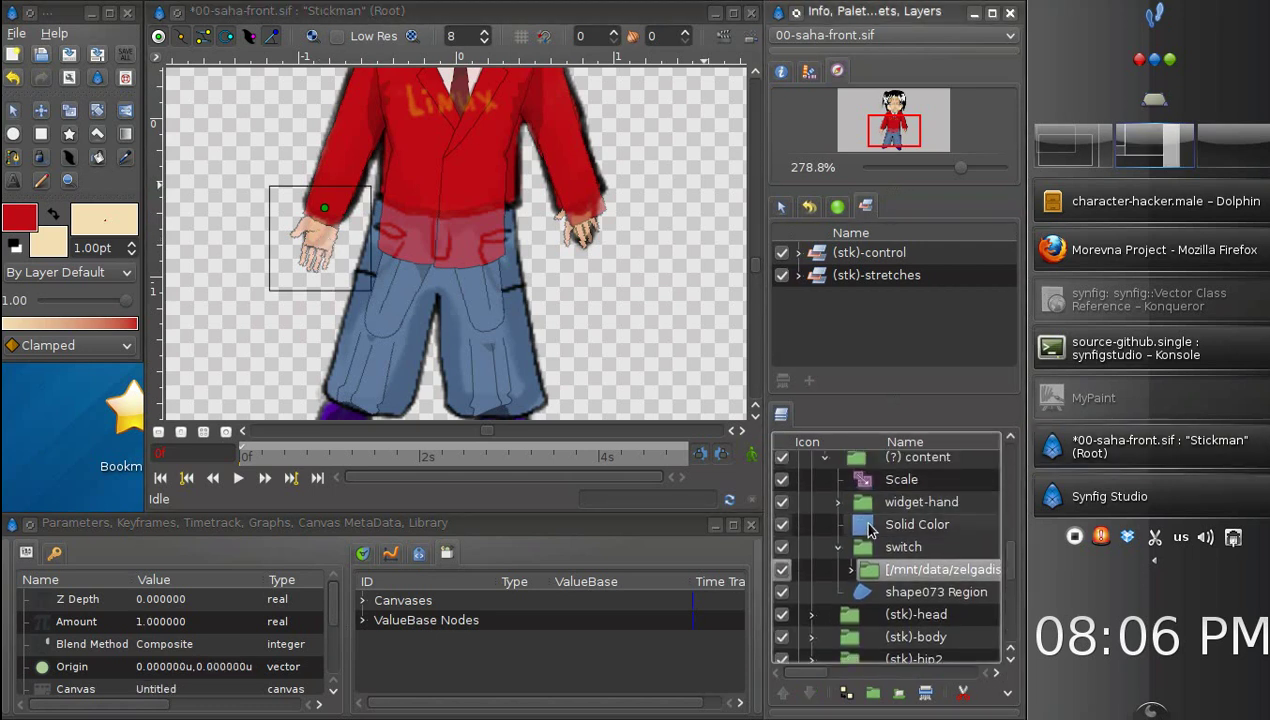
click(870, 527)
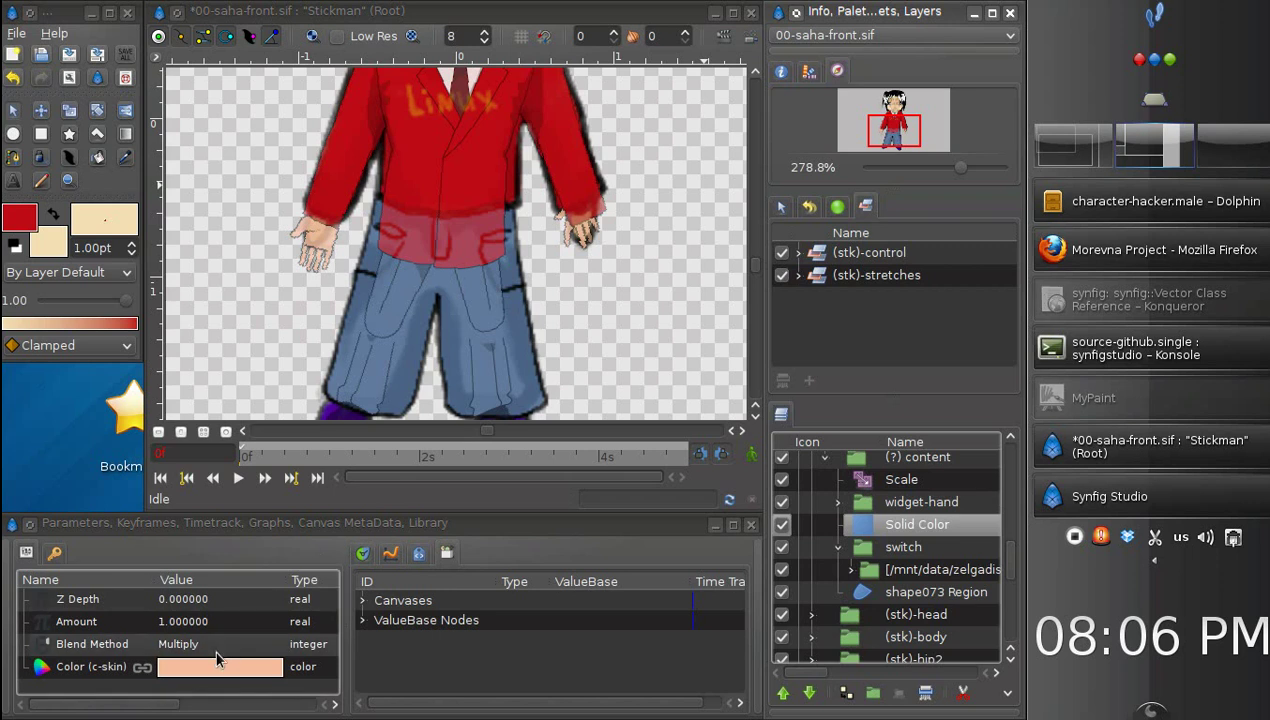
click(208, 667)
right_click(210, 670)
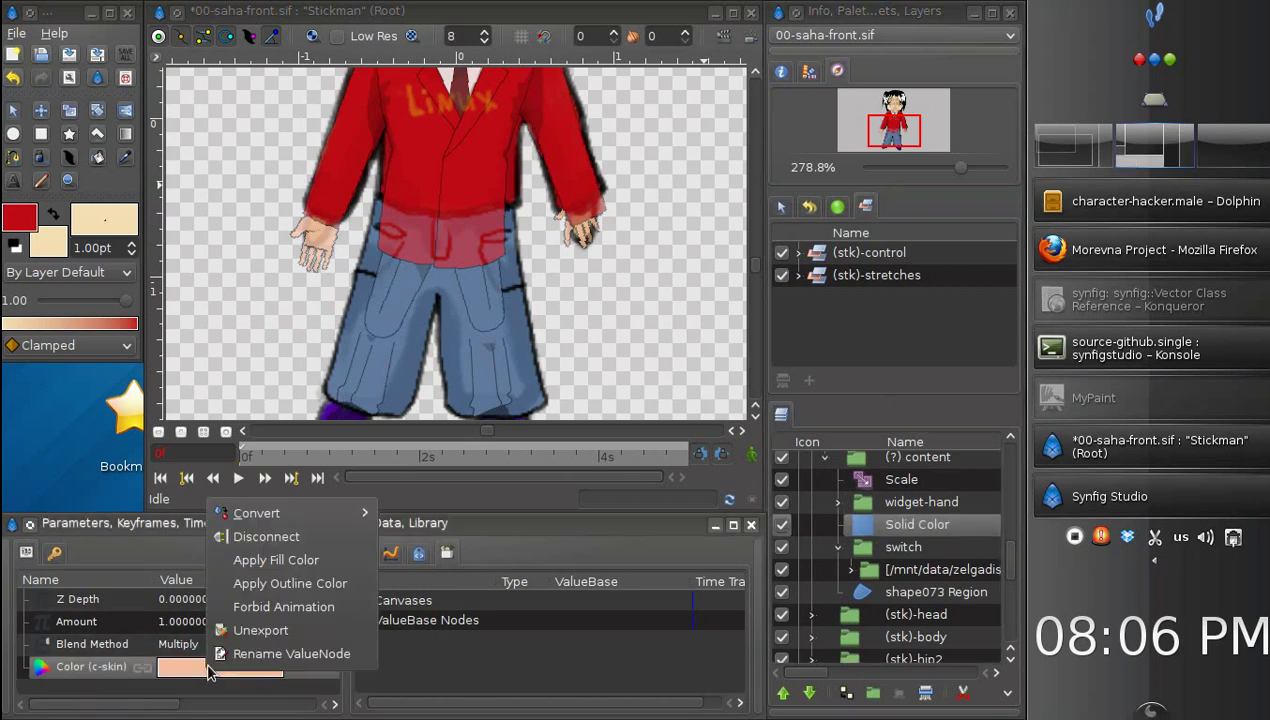
click(313, 566)
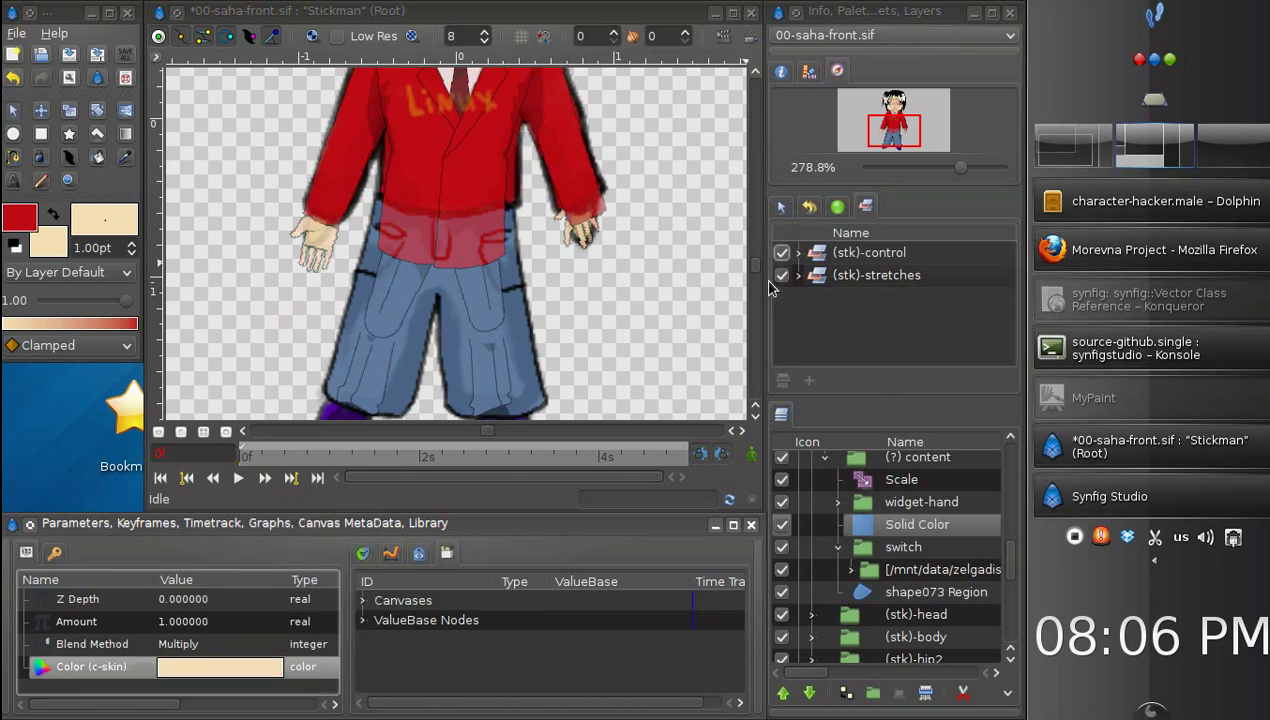
Step: Set the canvas preview quality to 4 and save the file
mouse_move(755, 270)
mouse_down()
mouse_move(755, 225)
mouse_move(755, 270)
mouse_up()
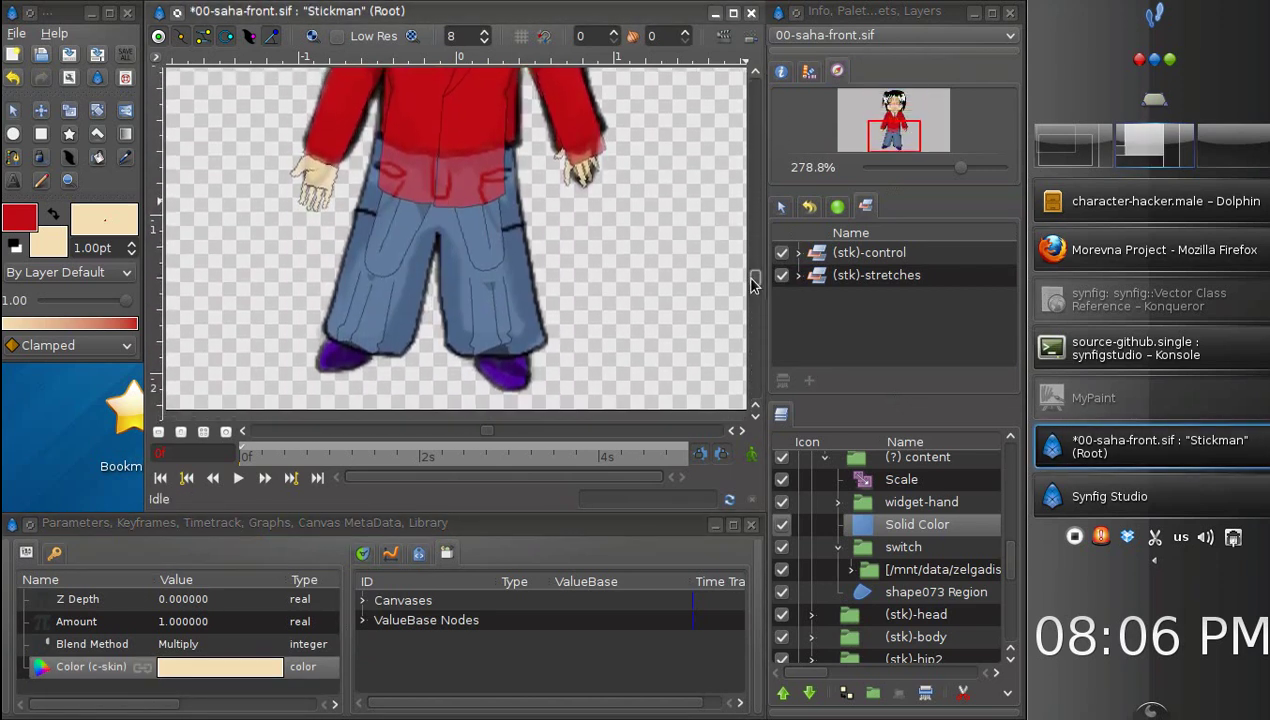
click(485, 42)
click(485, 42)
click(485, 42)
click(485, 42)
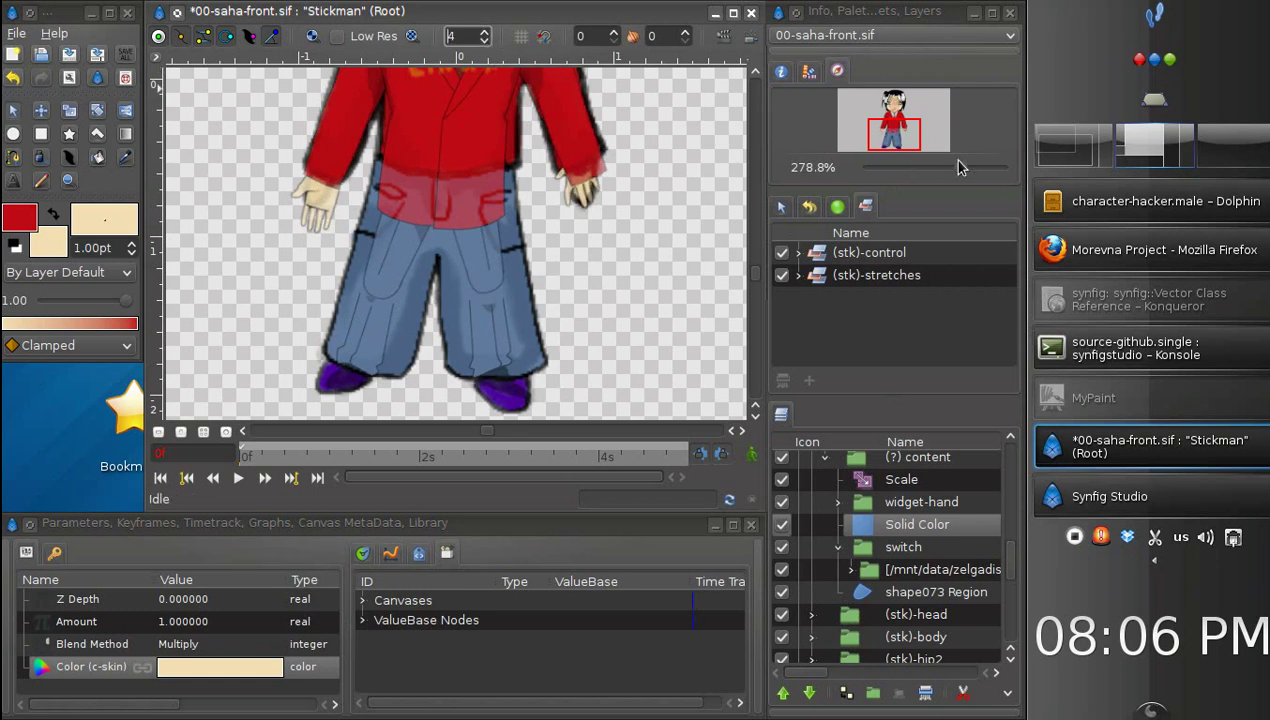
drag(966, 167, 973, 170)
mouse_move(893, 136)
mouse_down()
mouse_move(892, 150)
mouse_move(899, 134)
mouse_up()
drag(967, 171, 968, 171)
key(ctrl+s)
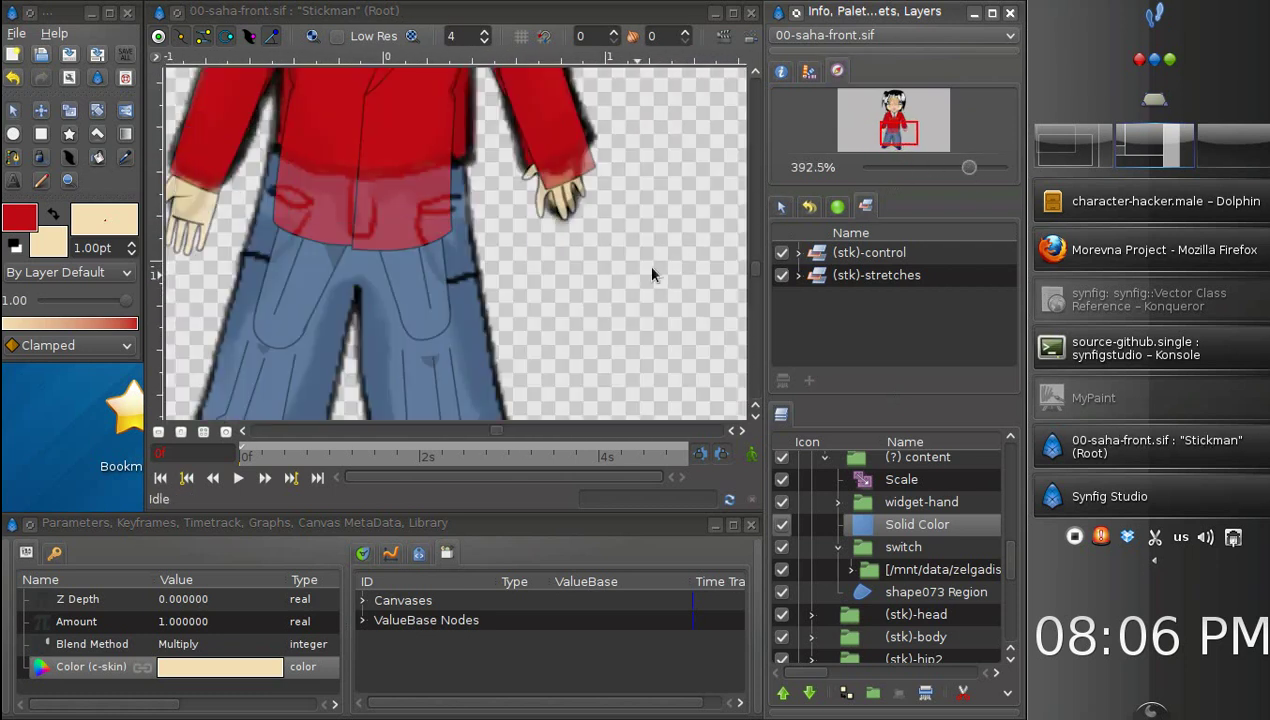
Step: Widen the (stk)-hip2 trouser region by moving its waist and knee corners out to the jeans' outline in the reference drawing
click(321, 307)
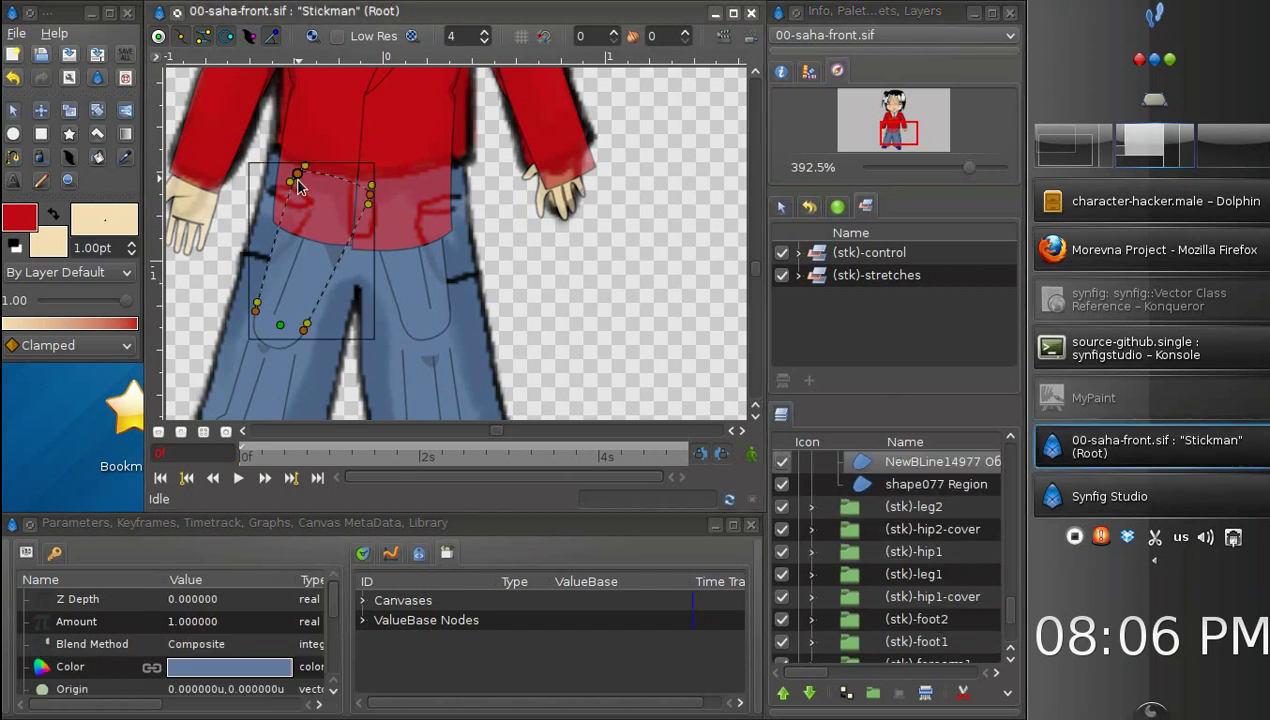
drag(297, 177, 270, 171)
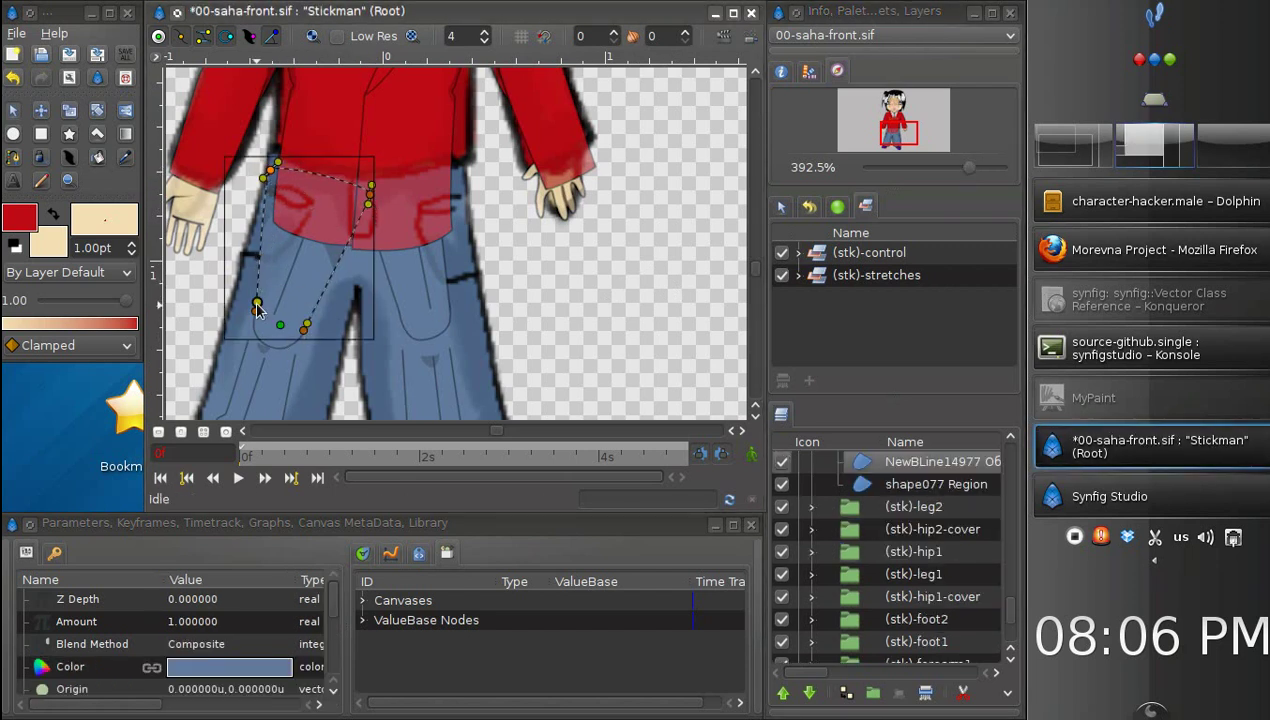
drag(255, 304, 237, 300)
drag(305, 326, 323, 336)
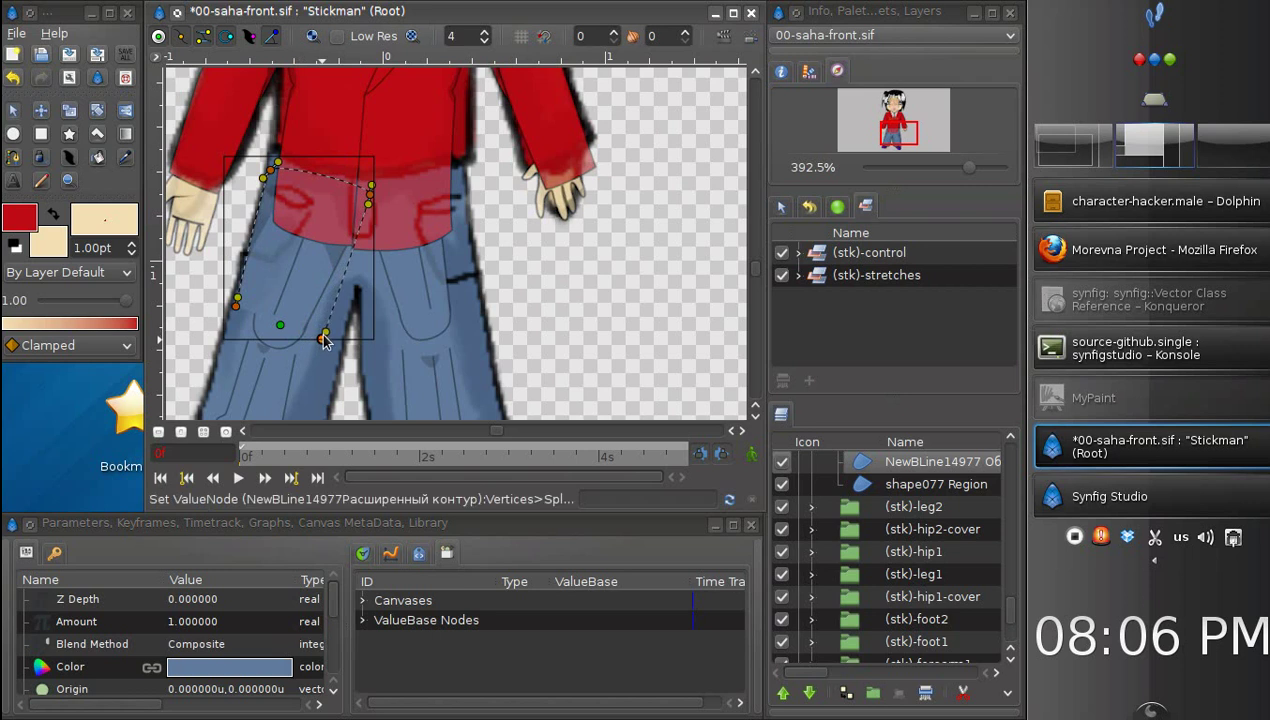
Step: Widen the (stk)-hip1 trouser region by moving its knee and waist corners to the jeans' outline and adjusting its inner waist corner
click(418, 342)
click(404, 268)
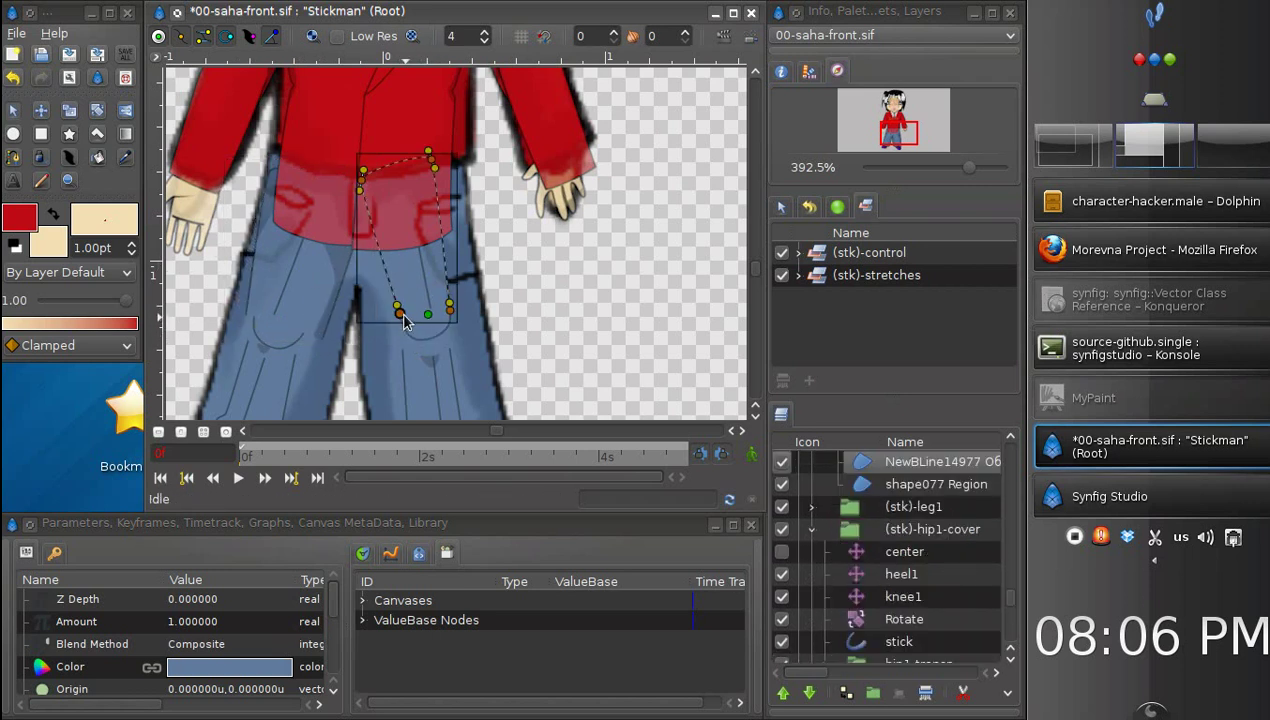
drag(399, 307, 374, 319)
drag(451, 311, 470, 309)
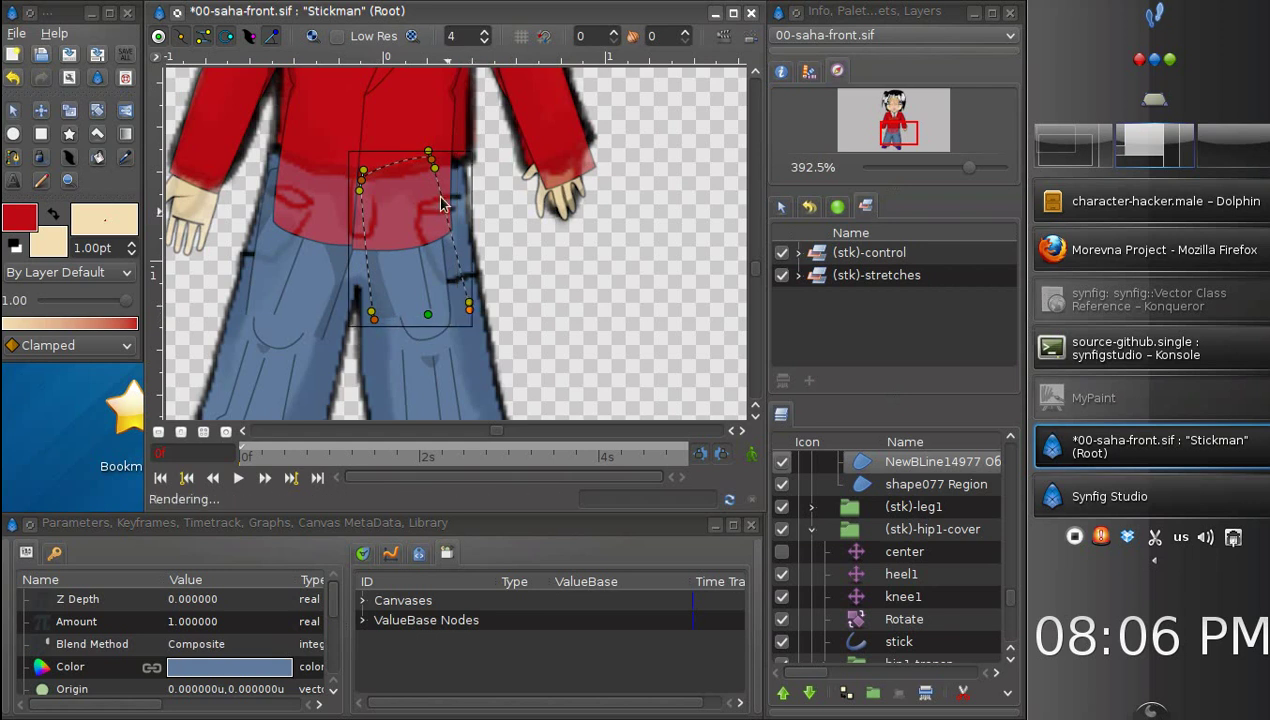
drag(434, 166, 460, 172)
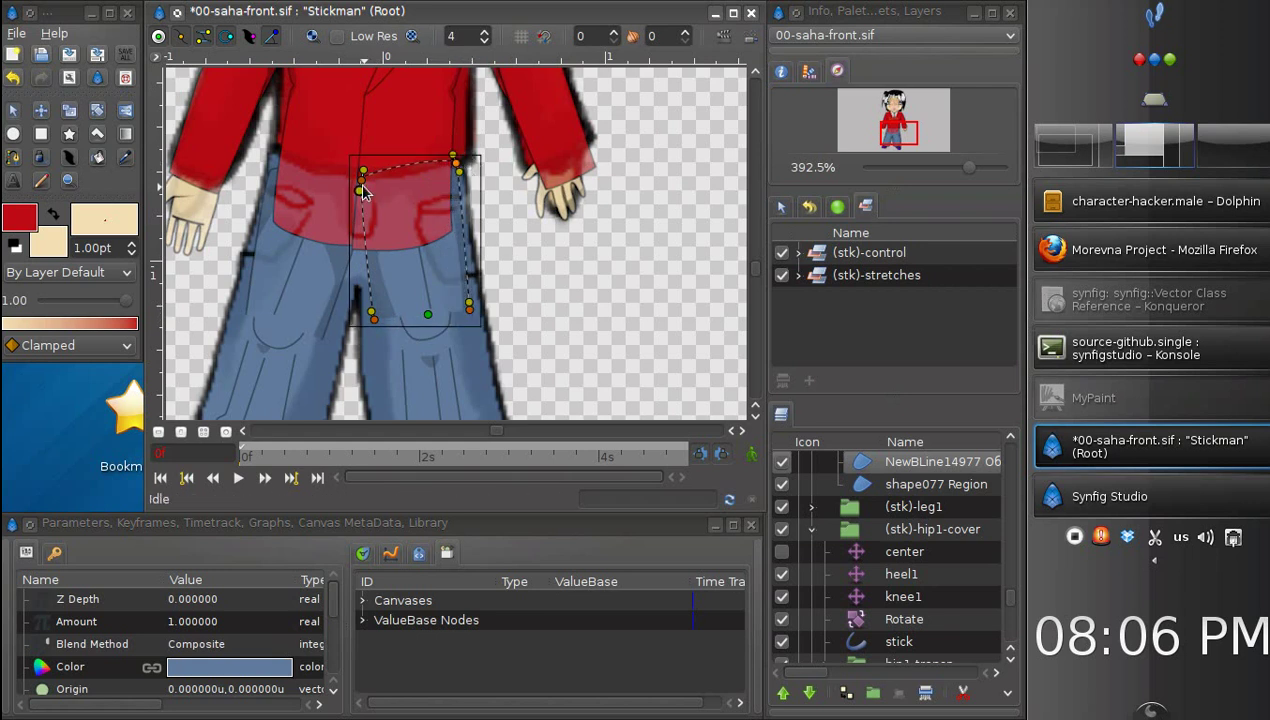
drag(362, 172, 381, 202)
Step: Move the inner waist and knee corners of the (stk)-hip1 trouser region so it overlaps the (stk)-hip2 region at the crotch
click(308, 277)
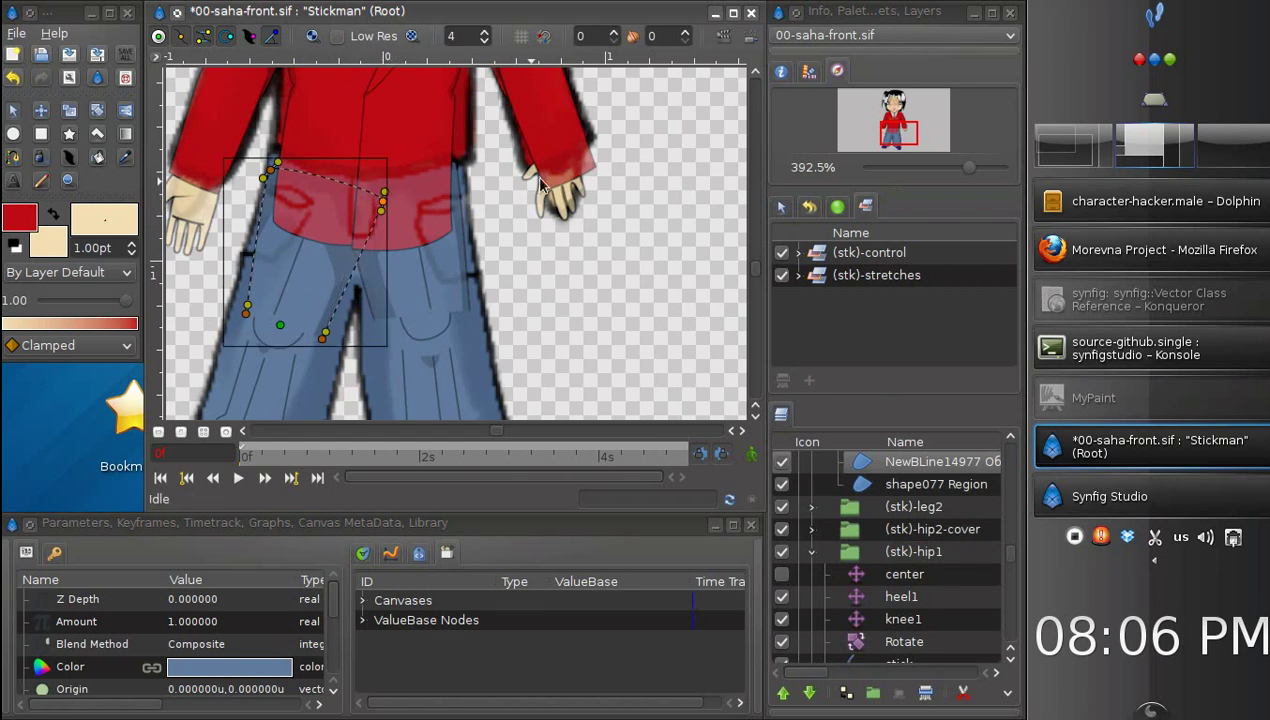
drag(758, 280, 755, 297)
scroll(576, 218, up, 3)
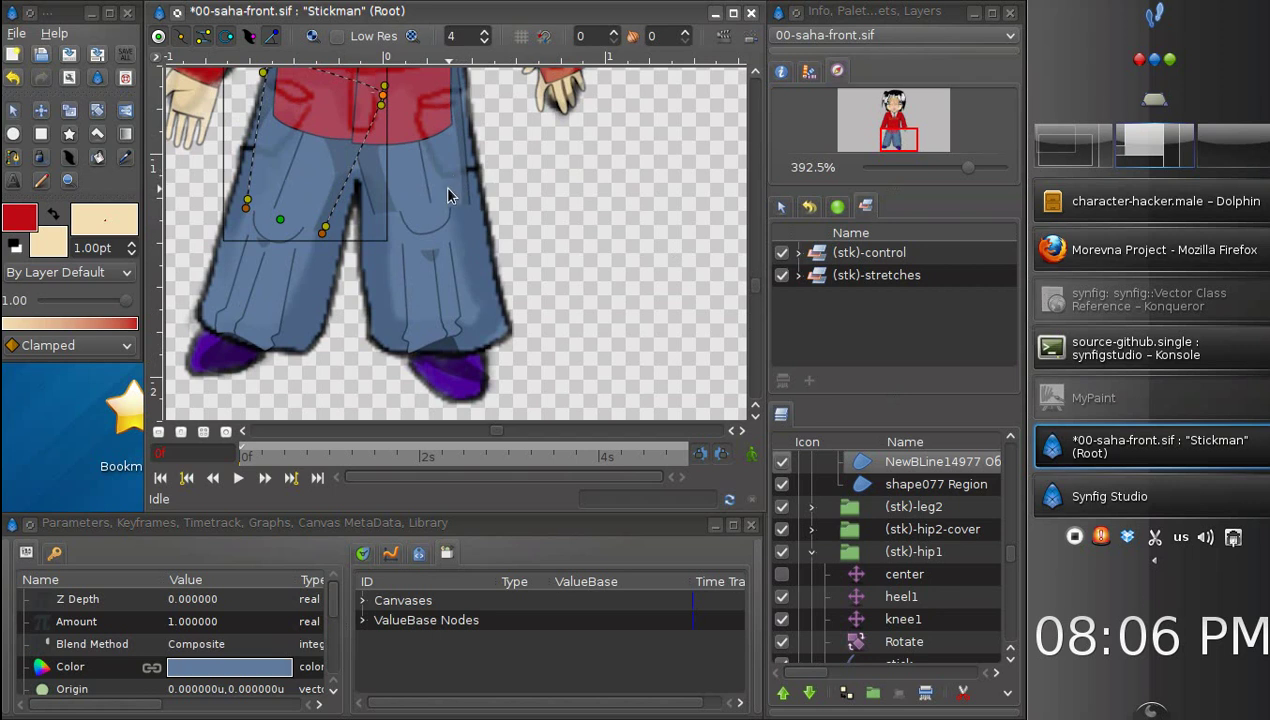
click(448, 193)
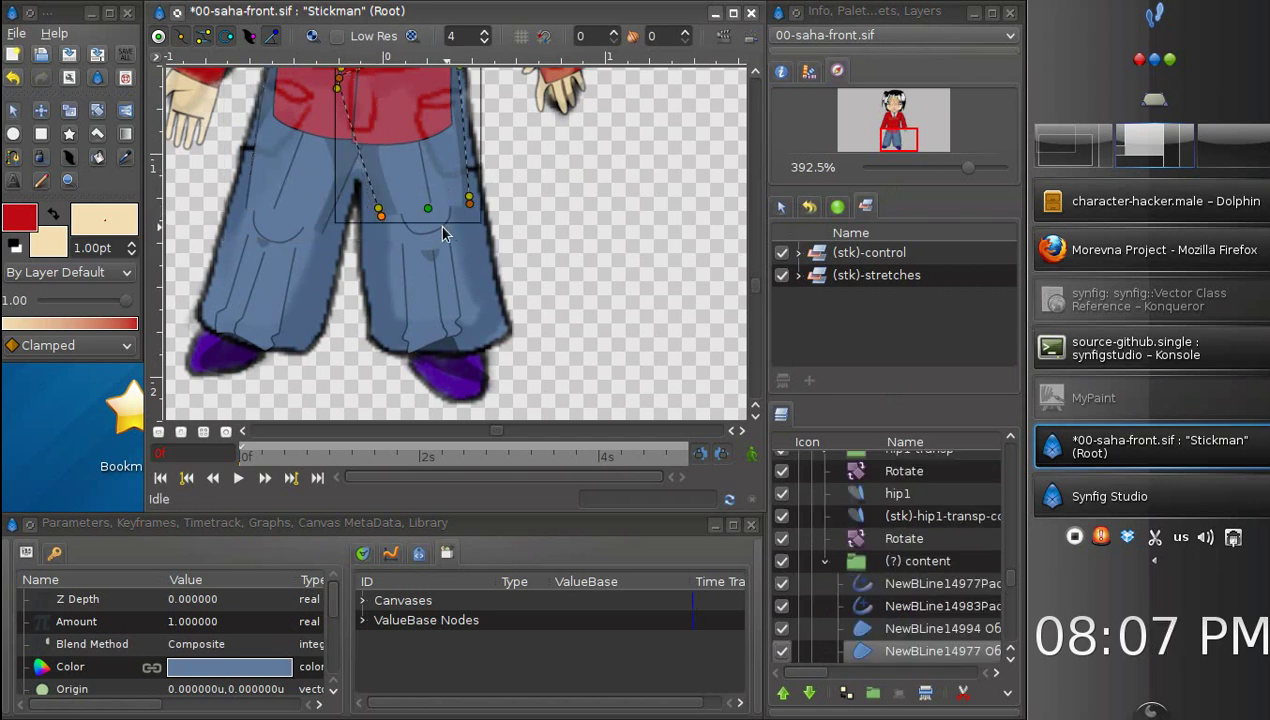
Step: Widen the (stk)-leg2 lower trouser region by moving its knee corners outward and shifting its outer hem vertices toward the reference outline
click(272, 277)
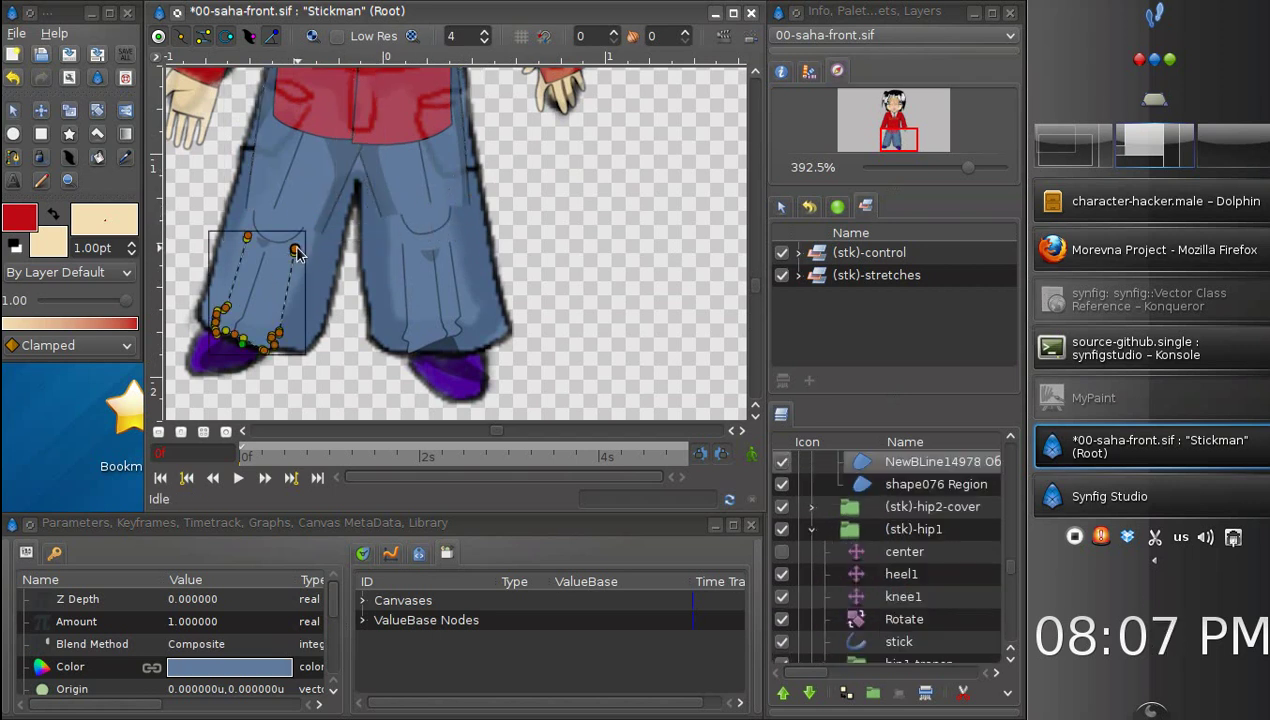
drag(309, 254, 243, 231)
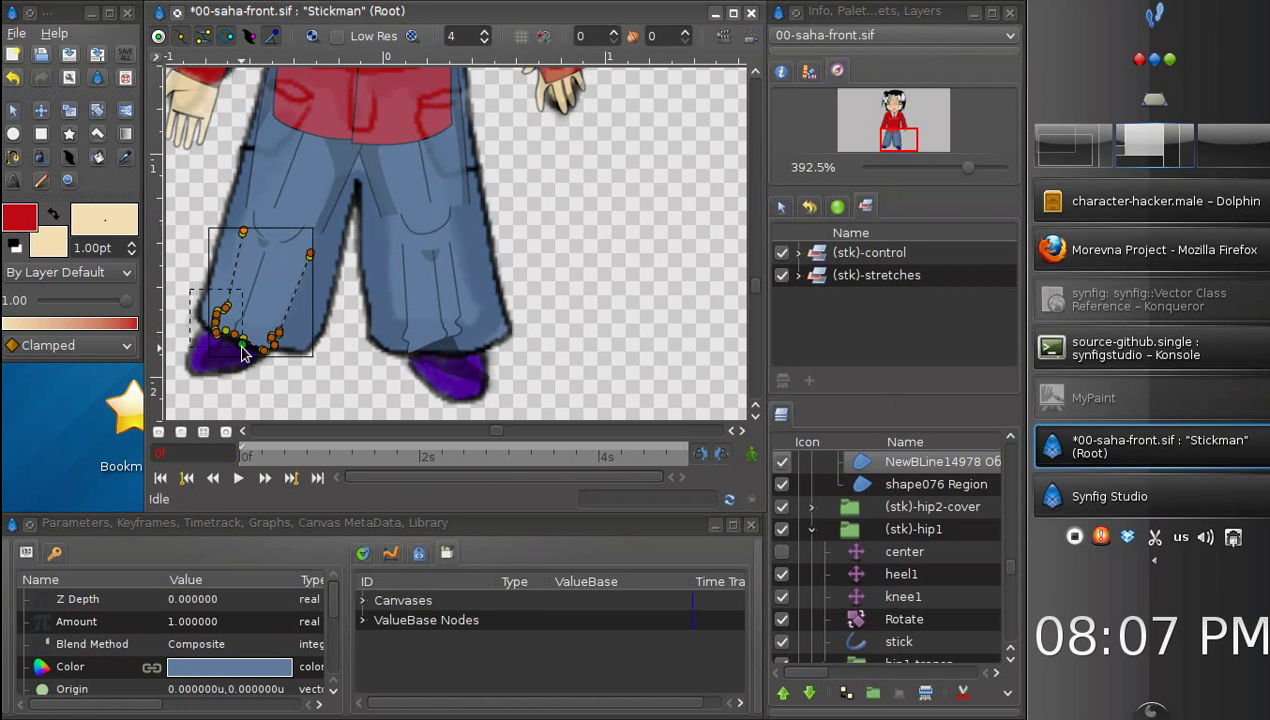
drag(242, 350, 240, 343)
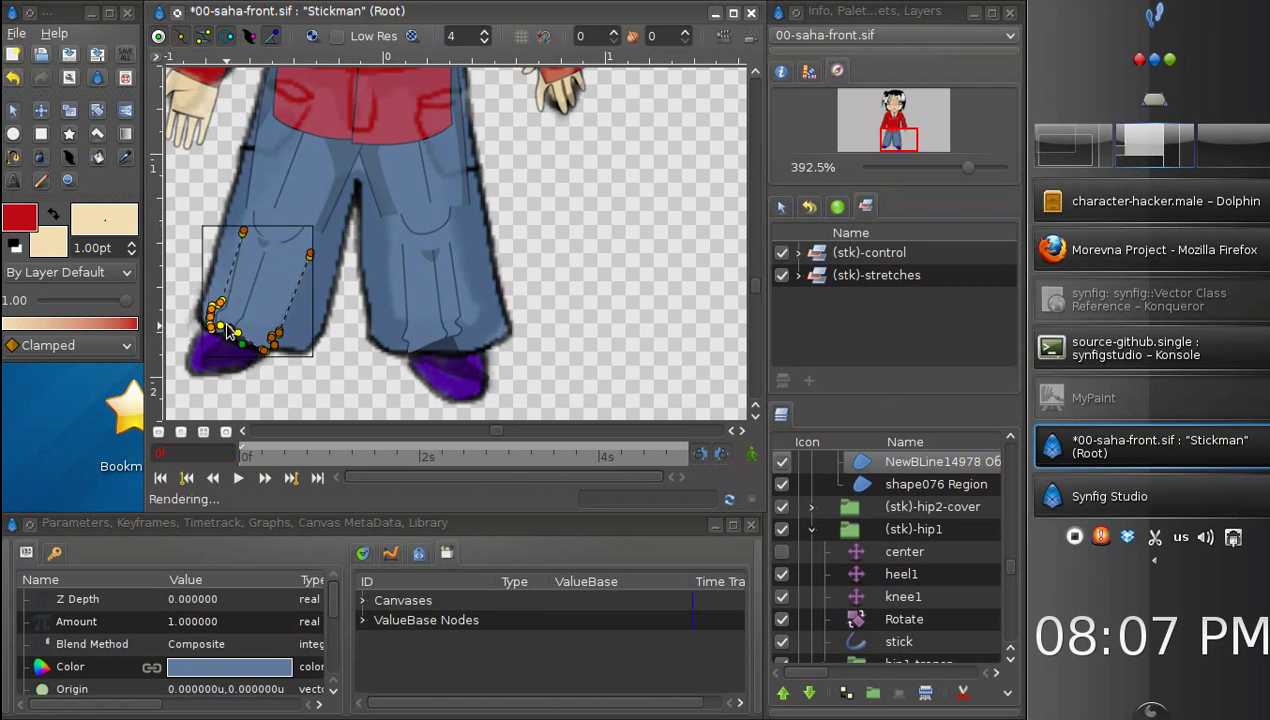
Step: Enlarge the (stk)-hip2-cover knee region to the trouser leg's width and raise the knee corners of the (stk)-leg2 region to blend with it
click(281, 232)
click(278, 232)
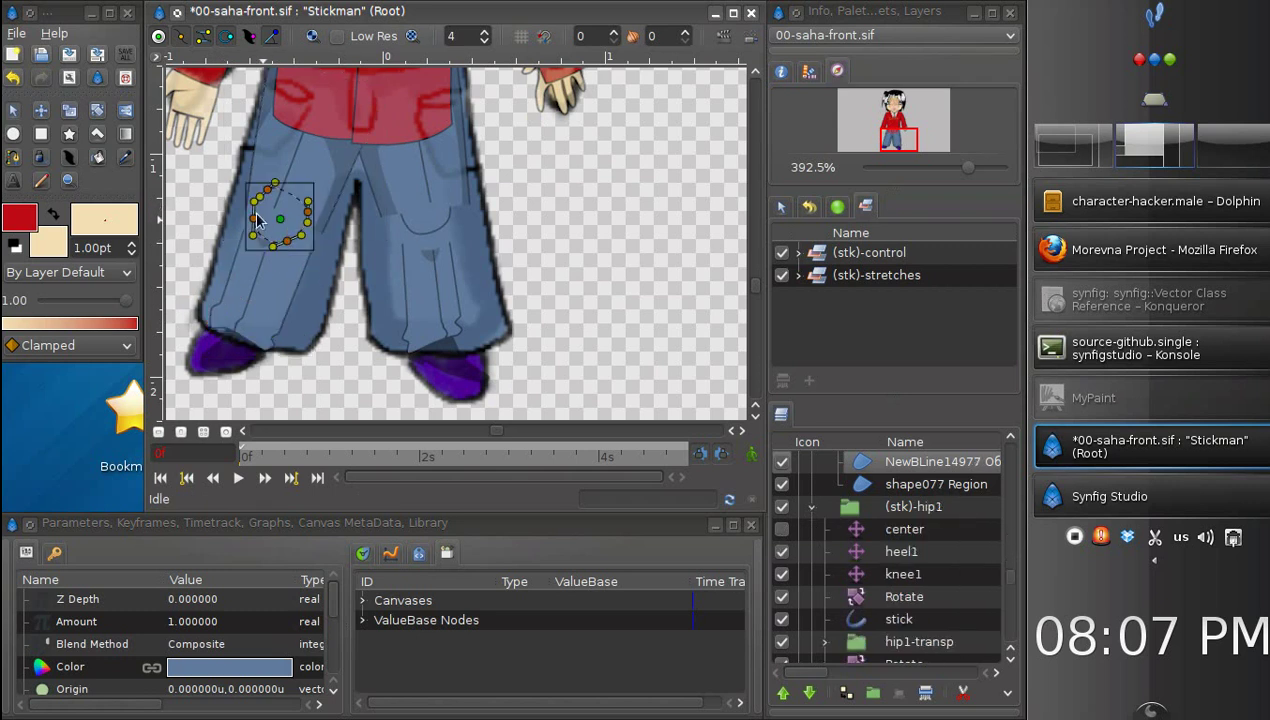
drag(247, 214, 261, 186)
drag(311, 224, 324, 228)
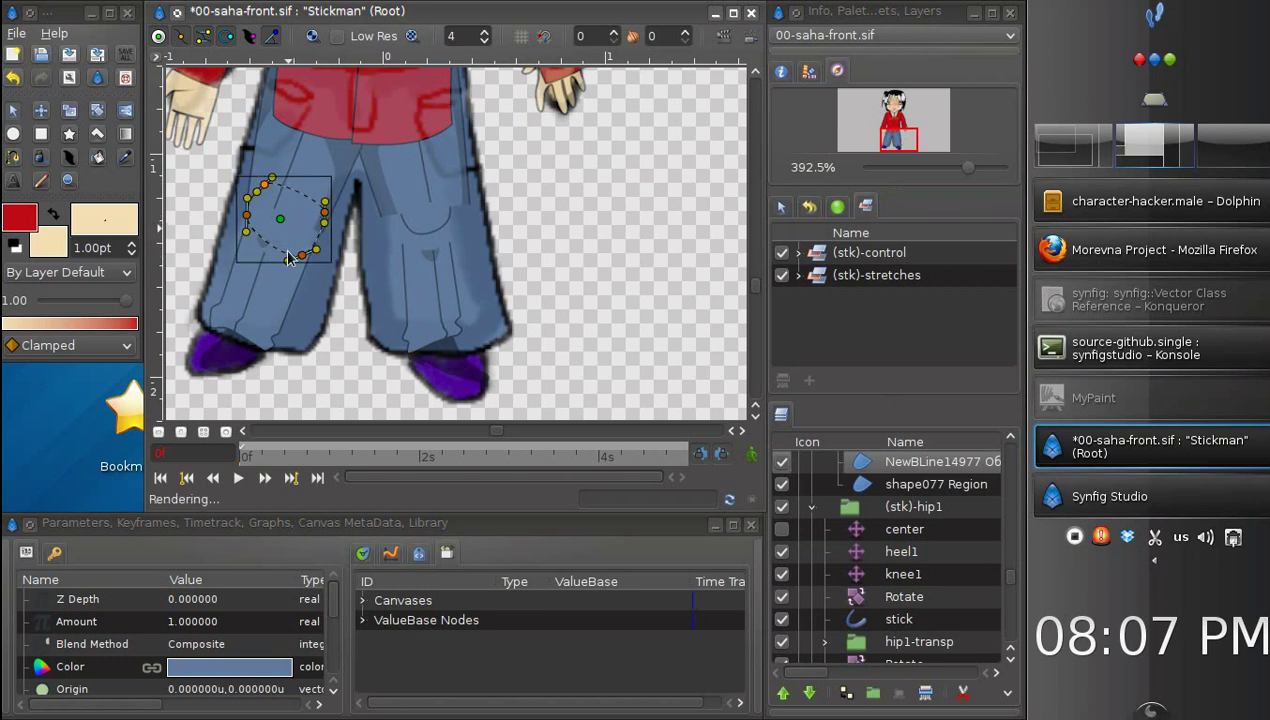
click(285, 286)
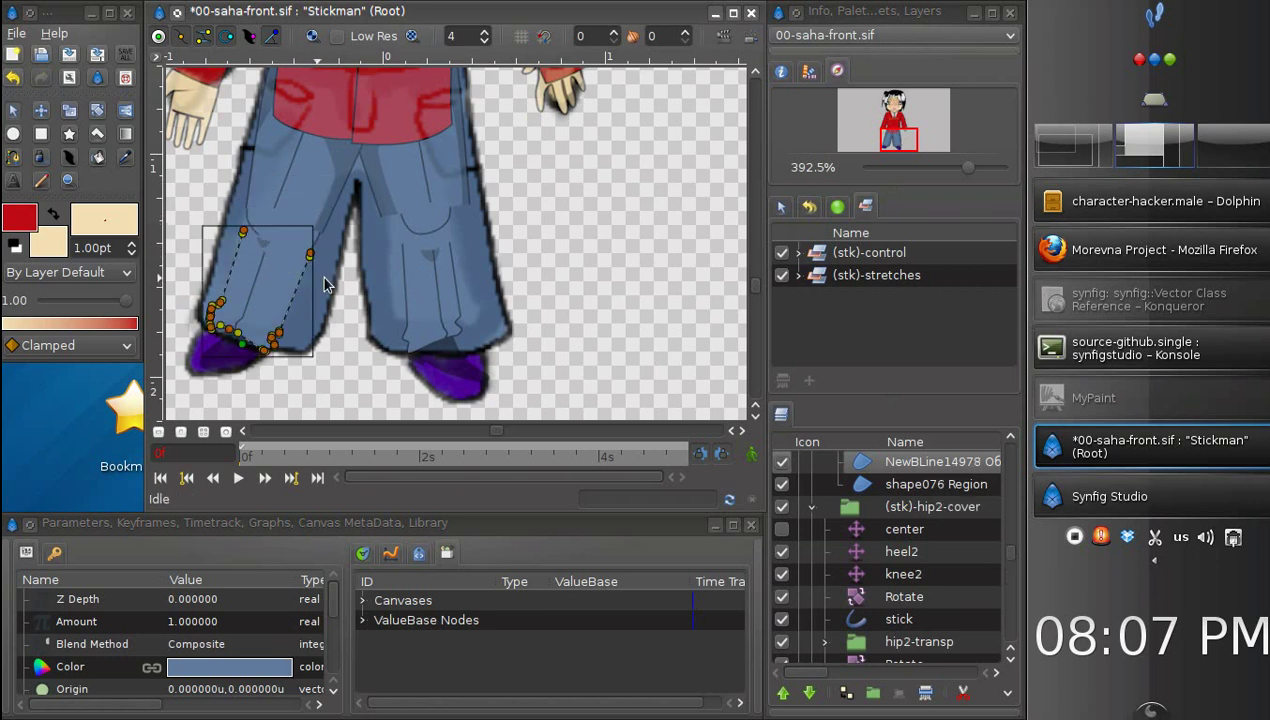
click(256, 245)
drag(247, 215, 279, 264)
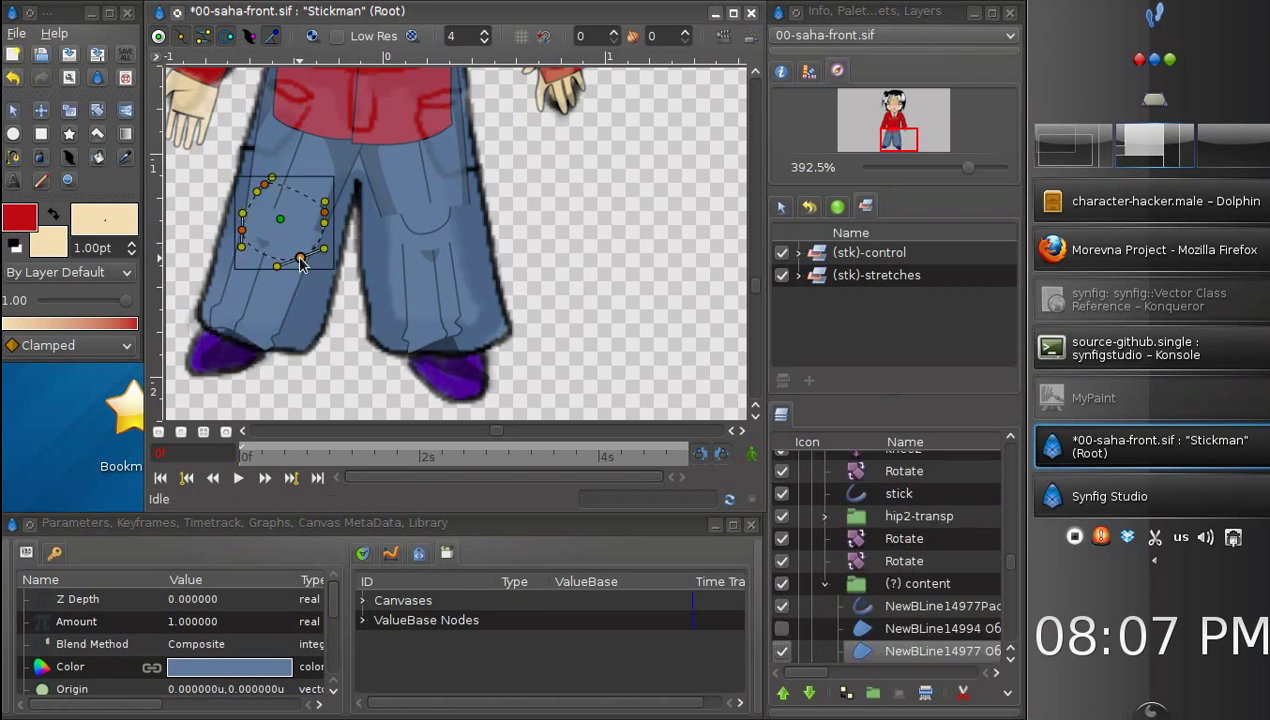
click(250, 358)
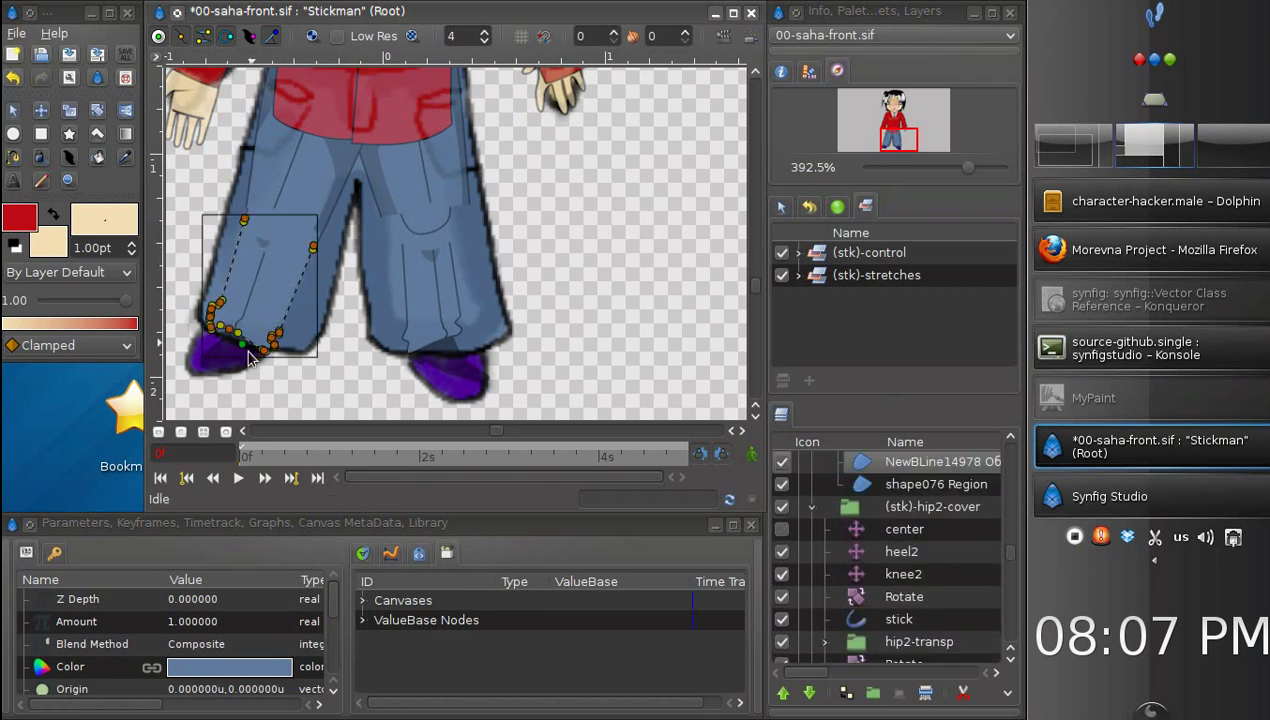
Step: Enlarge the round (stk)-hip1-cover knee region to the trouser leg's width by moving its vertices outward and adjusting their tangents
click(418, 331)
click(418, 232)
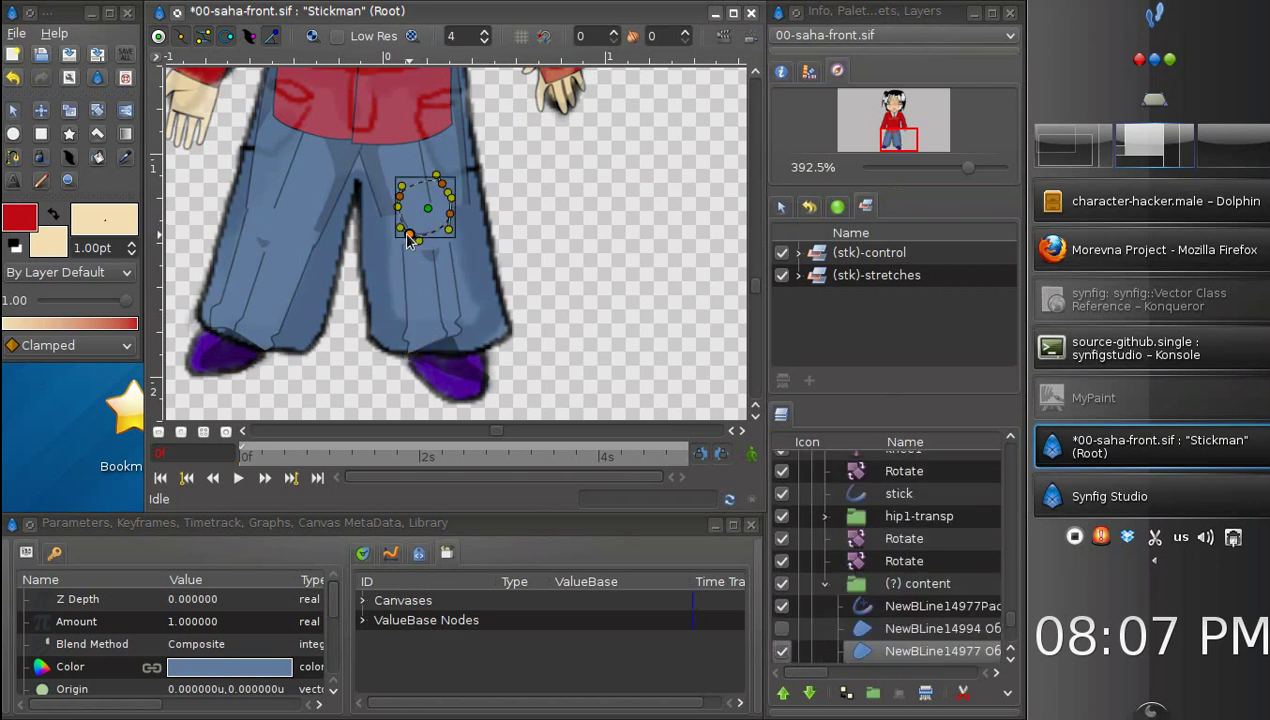
drag(406, 242, 450, 256)
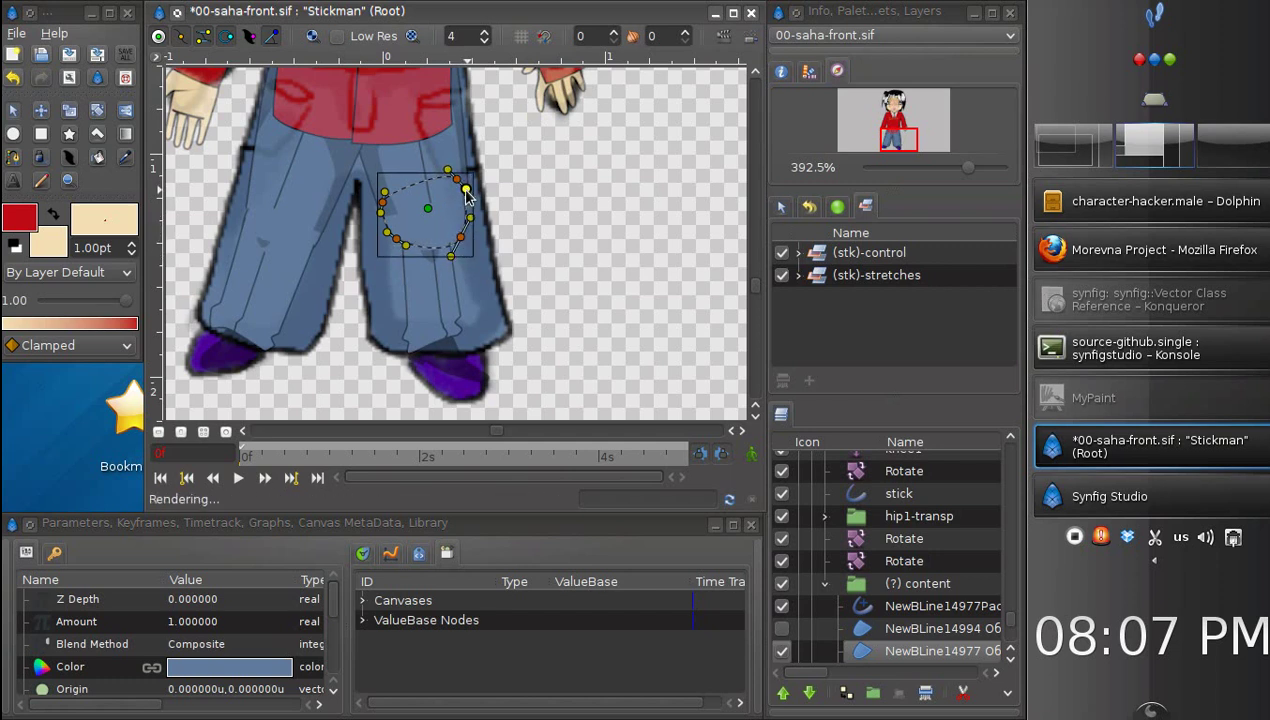
drag(397, 242, 404, 249)
drag(384, 192, 386, 206)
drag(404, 252, 406, 254)
drag(470, 217, 473, 224)
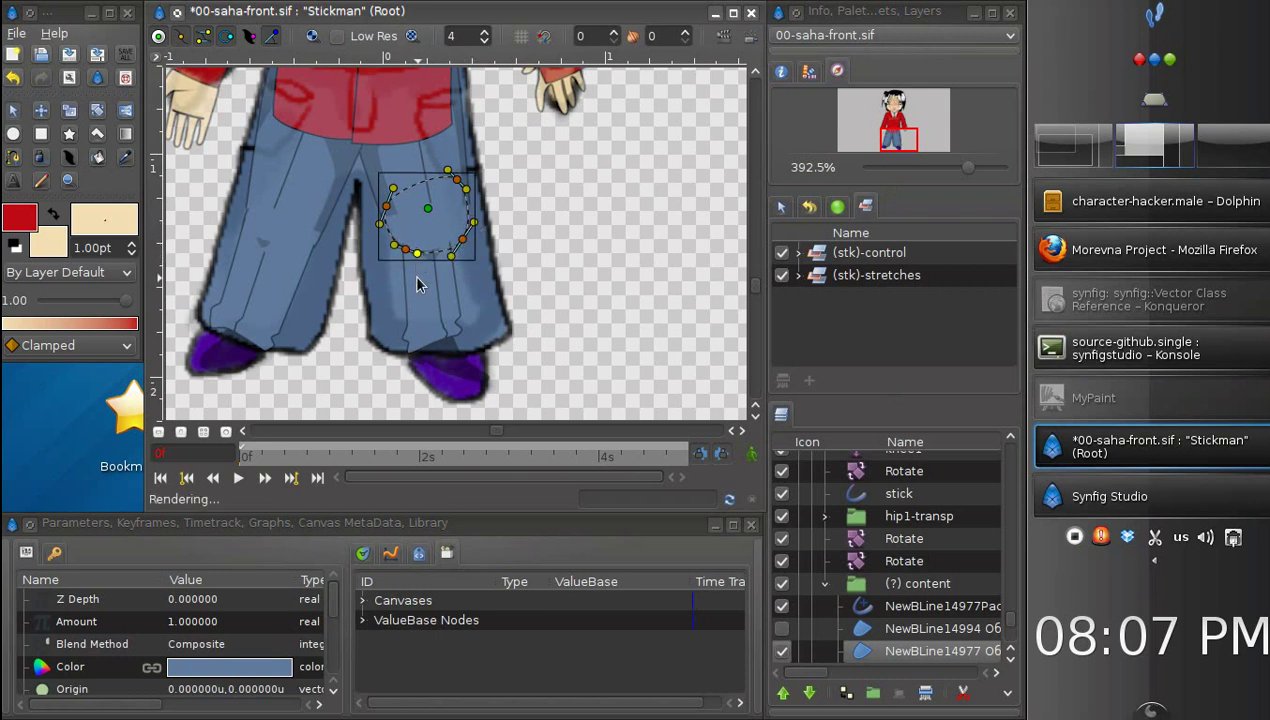
Step: Widen the (stk)-leg1 lower trouser region by moving its knee corners and hem vertices out toward the reference jeans' outline
click(419, 286)
drag(403, 248, 466, 219)
drag(386, 231, 387, 232)
drag(377, 305, 390, 333)
drag(430, 371, 471, 336)
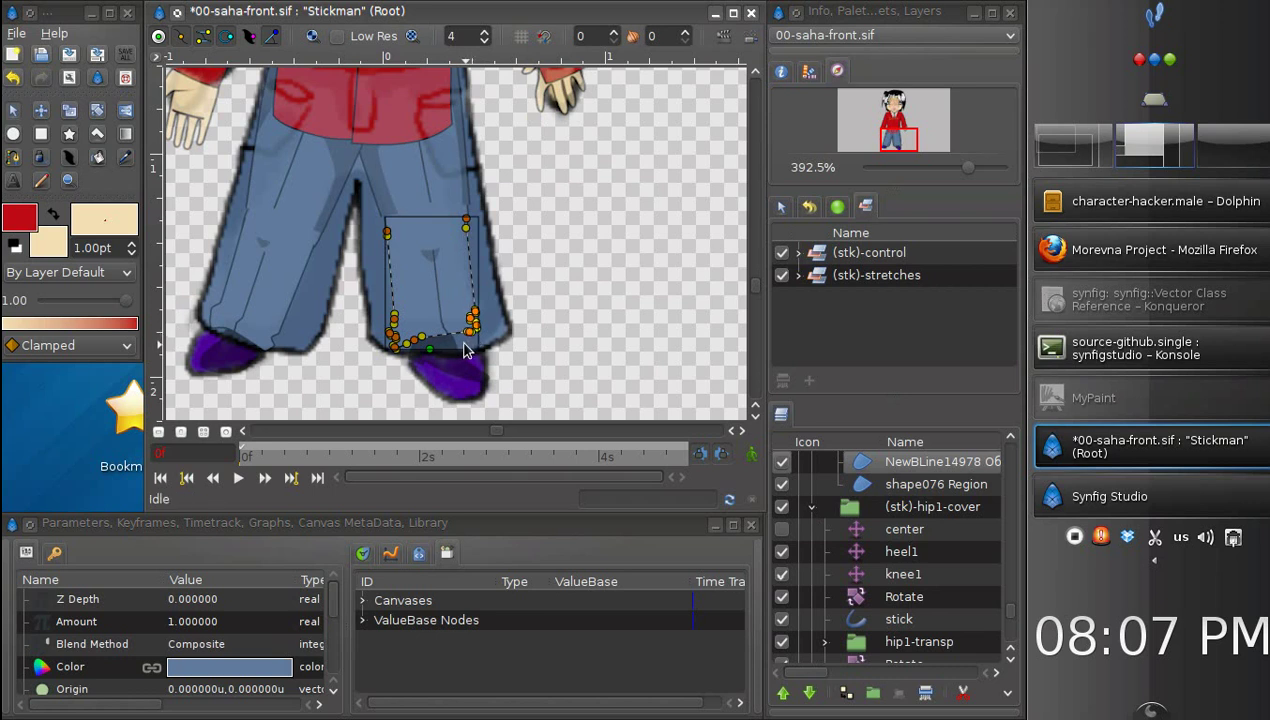
Step: Move the outer waist corner of the (stk)-hip2 trouser region slightly inward to follow the jeans in the reference drawing
click(283, 152)
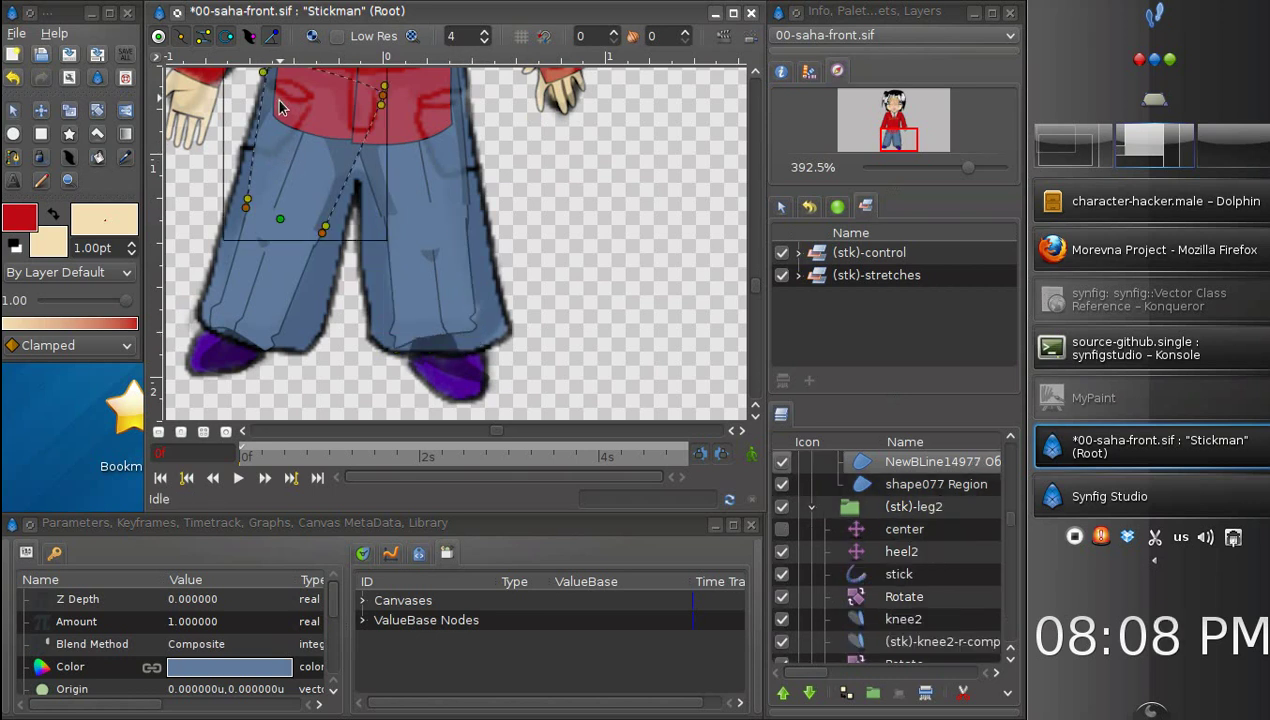
scroll(754, 290, up, 4)
drag(263, 189, 283, 190)
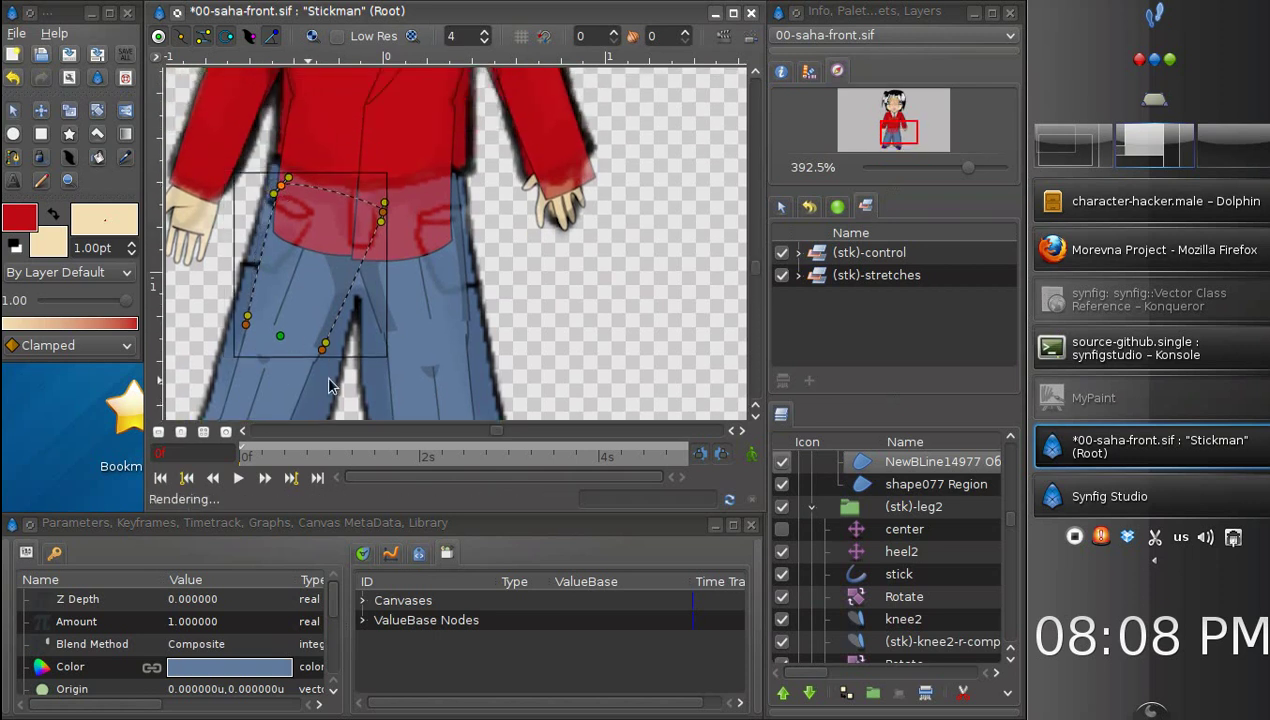
click(458, 358)
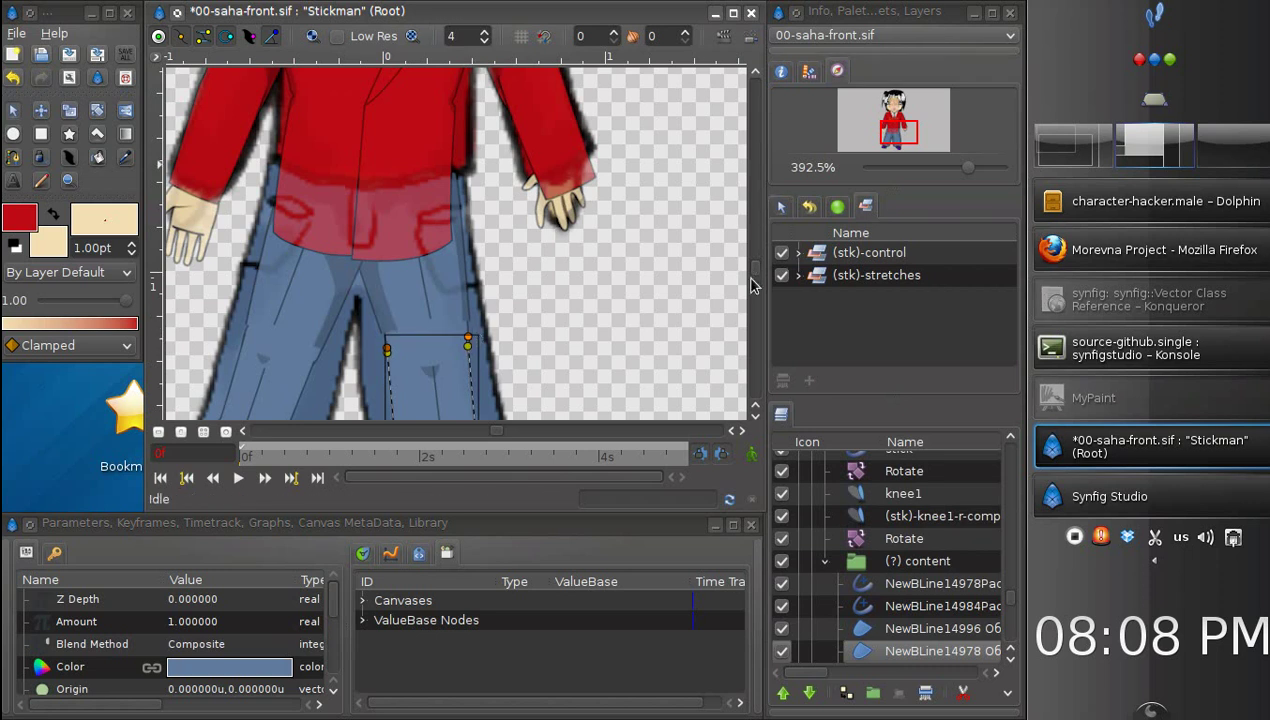
Step: Shorten the forearm sleeve region above the (stk)-palm1 hand by moving its cuff corners up to the wrist in the reference drawing
scroll(755, 262, up, 4)
click(203, 318)
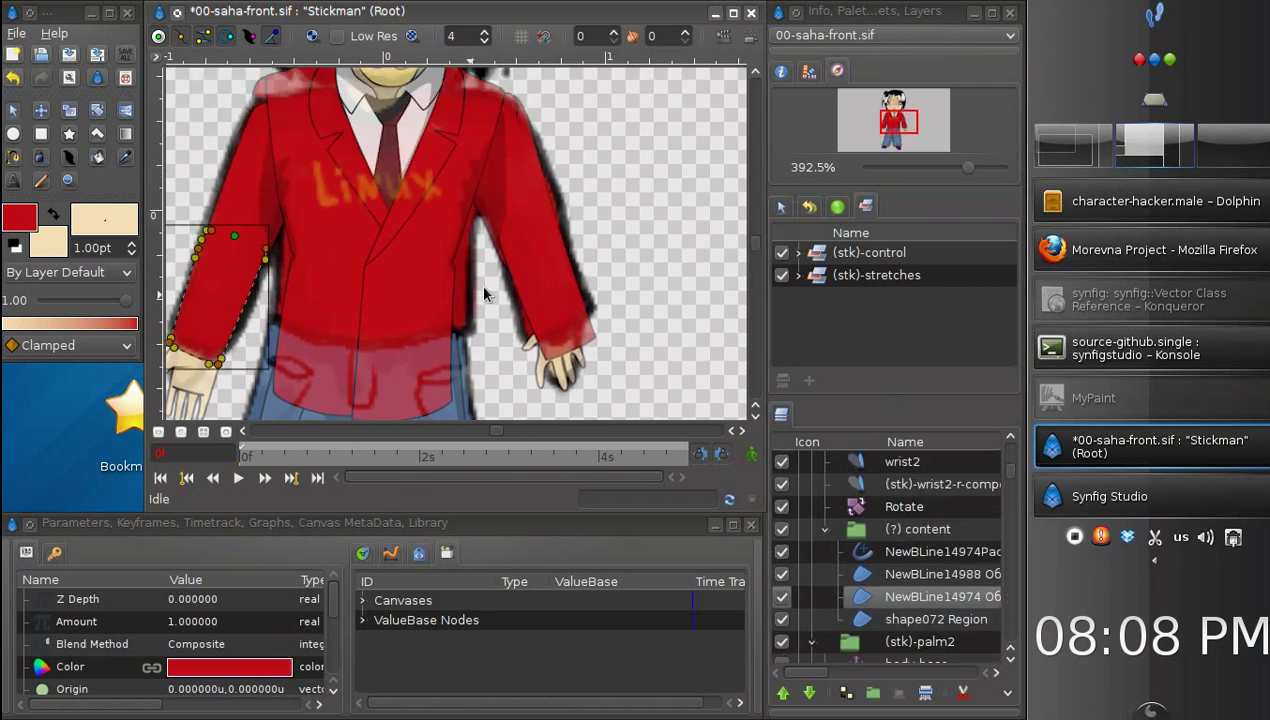
scroll(757, 250, down, 1)
click(564, 312)
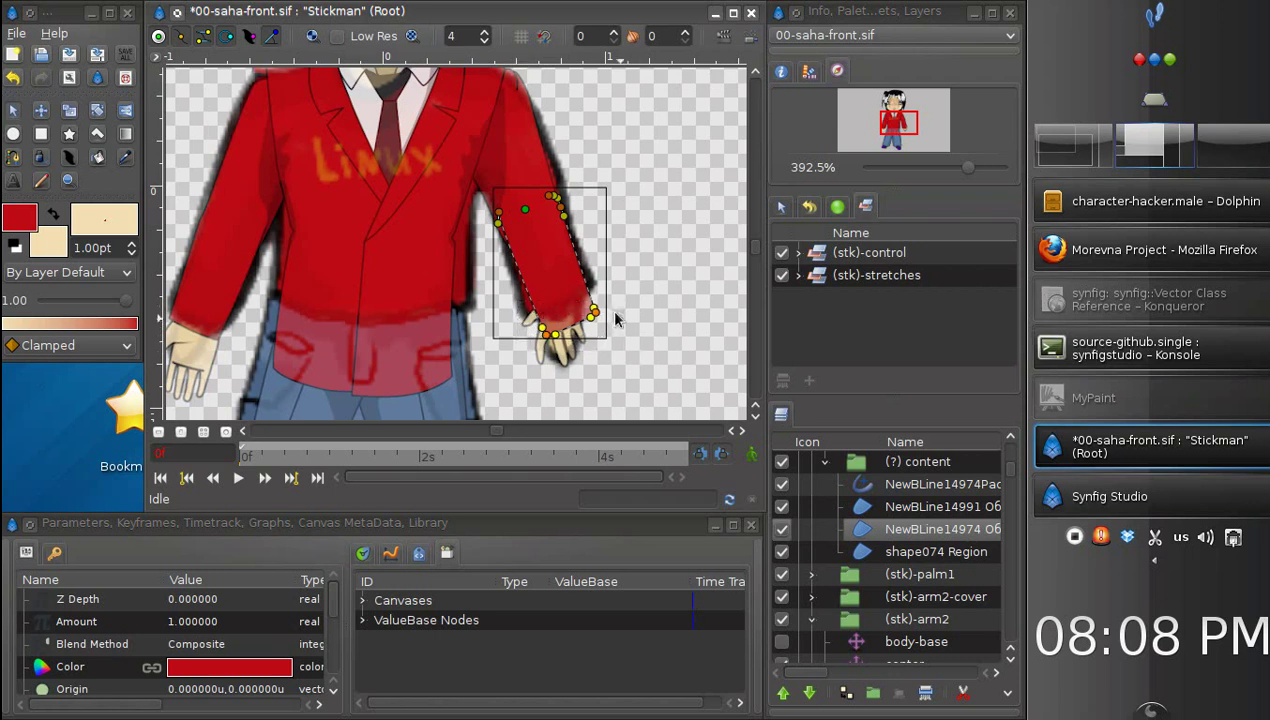
drag(606, 313, 571, 323)
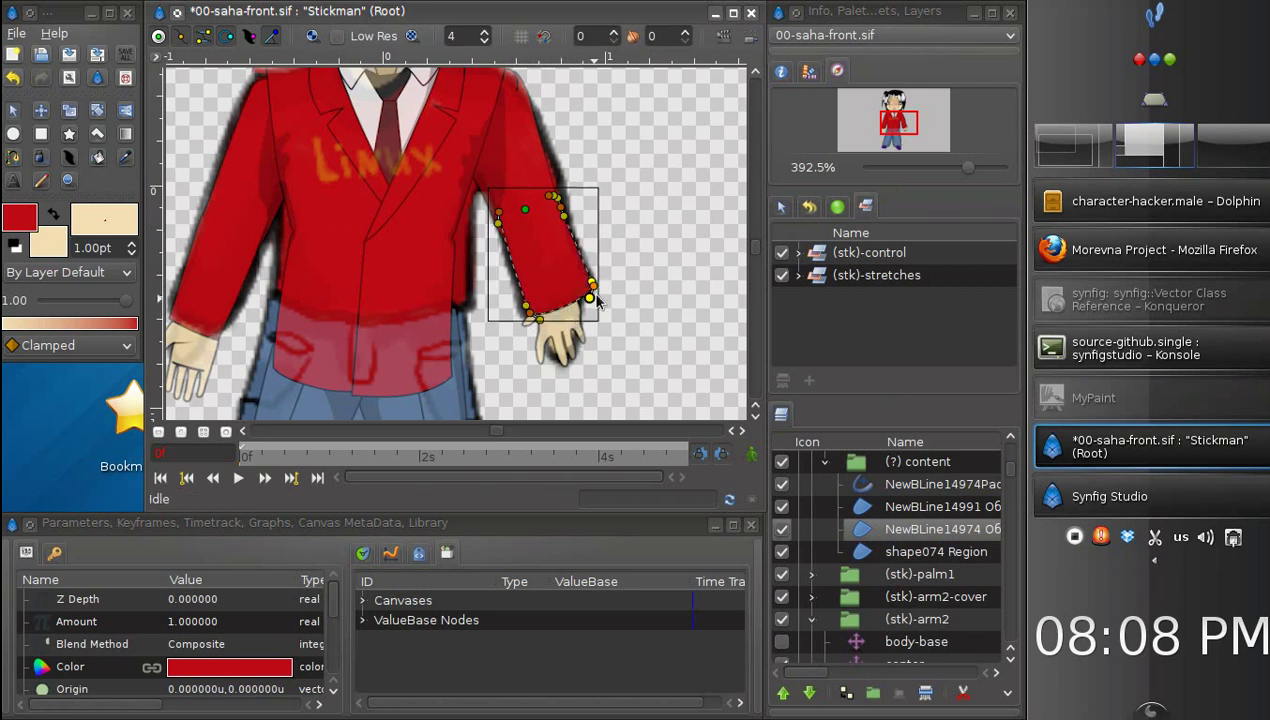
click(518, 158)
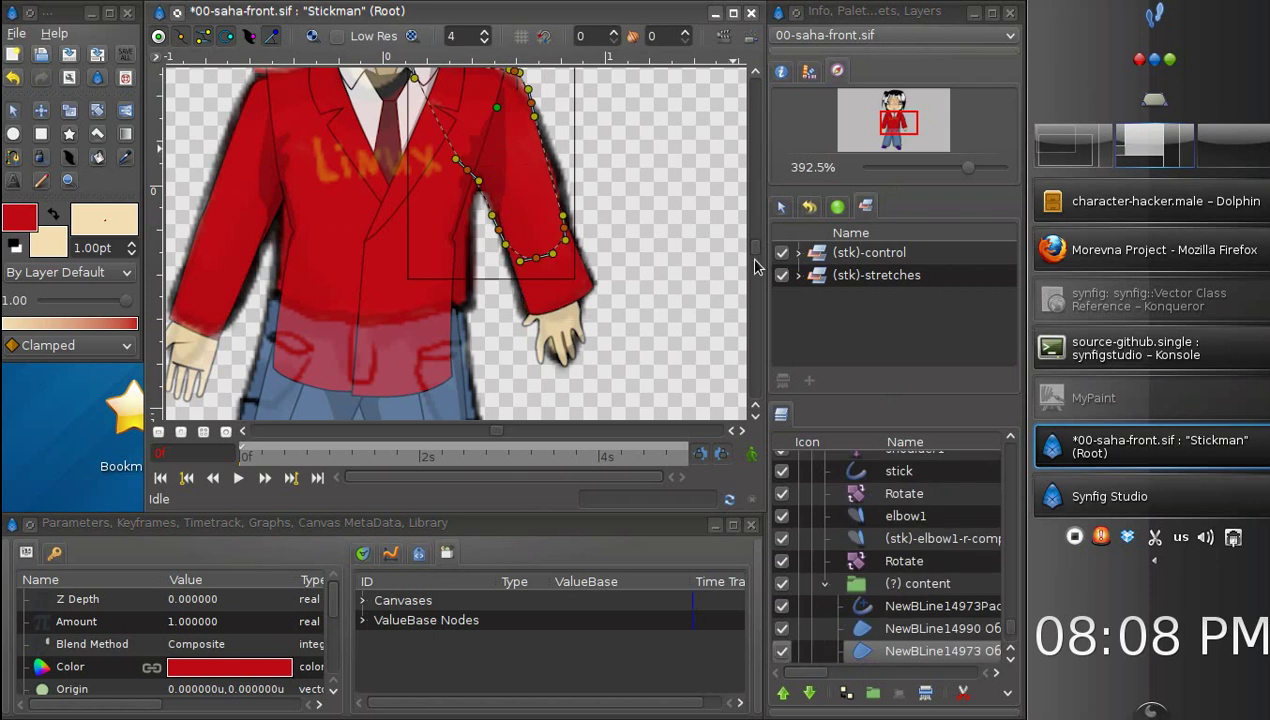
mouse_move(757, 255)
mouse_down()
mouse_move(757, 215)
mouse_move(755, 262)
mouse_move(745, 251)
mouse_up()
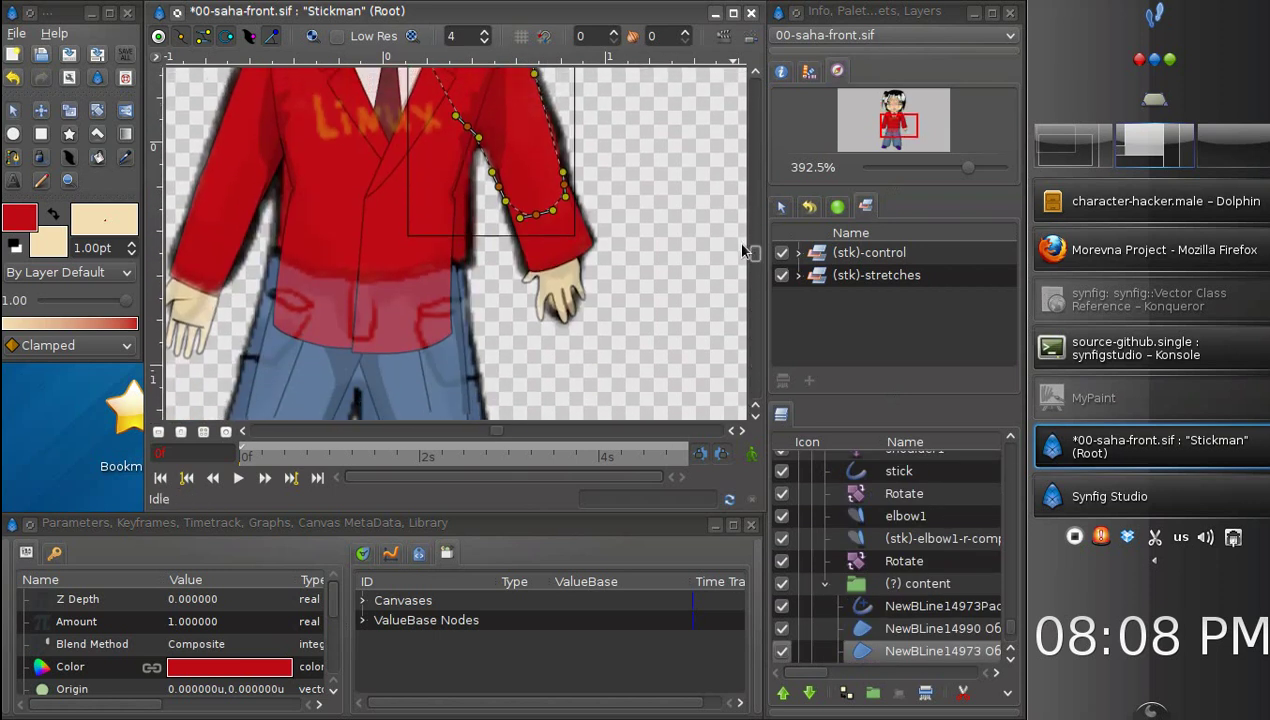
Step: Adjust the inner cuff corner of the forearm sleeve region above the (stk)-palm2 hand and save the file
click(209, 278)
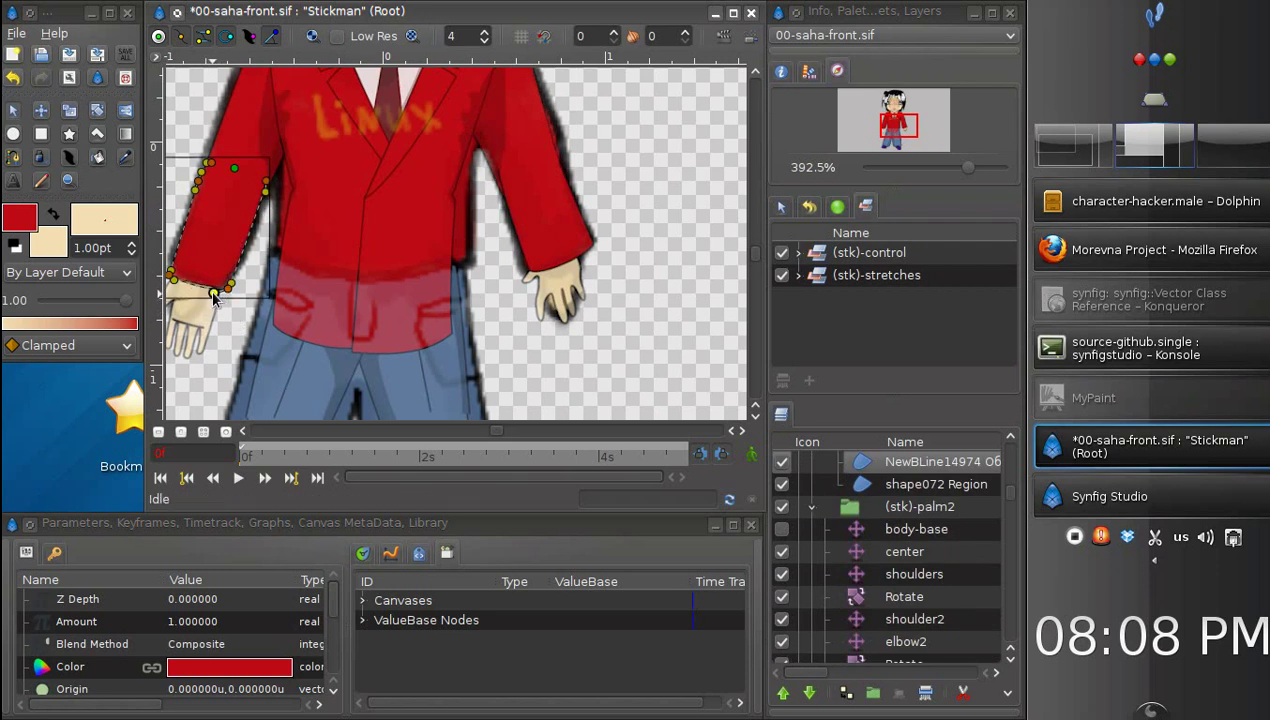
drag(755, 257, 757, 230)
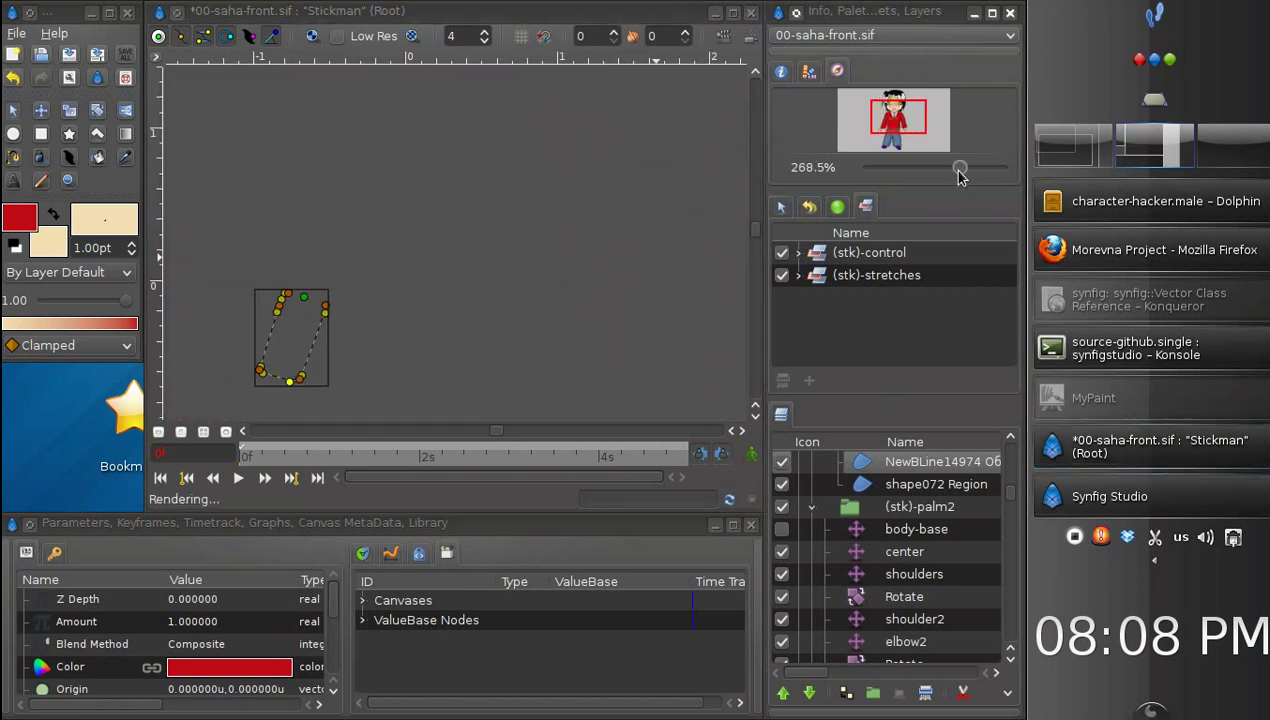
drag(958, 175, 955, 173)
key(ctrl+s)
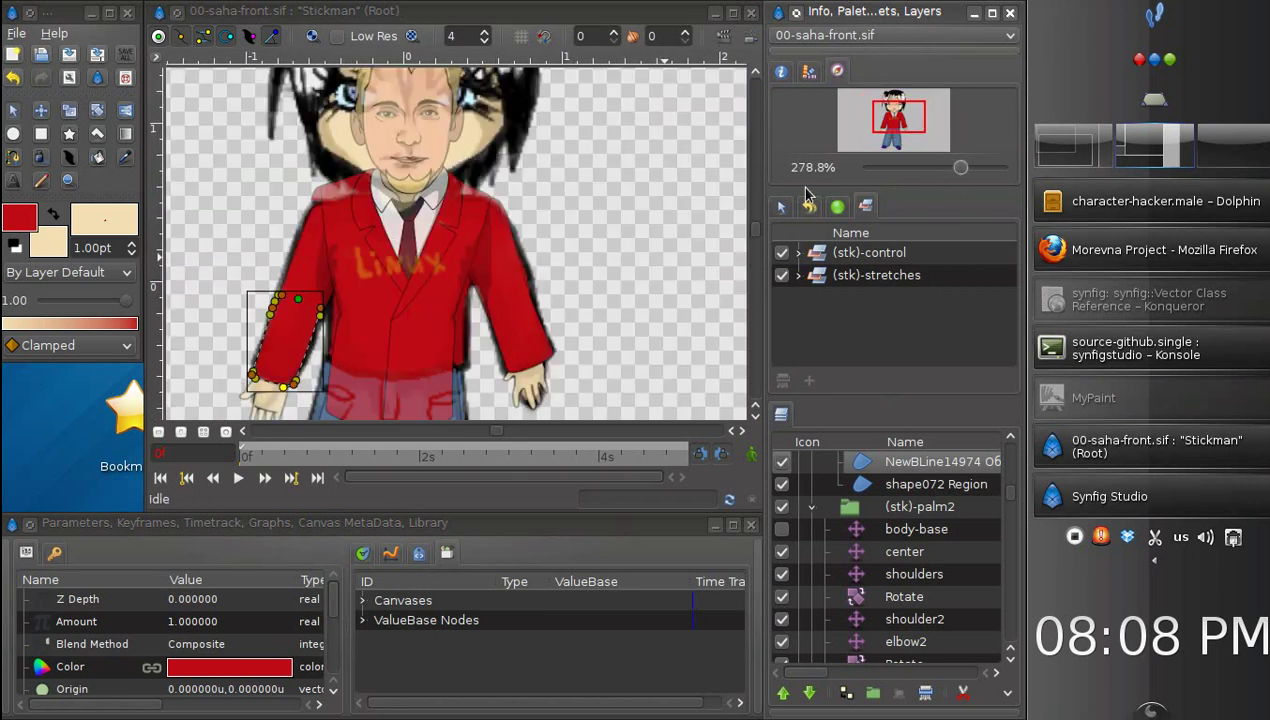
Step: Locate the jacket region's layer in the torso's (?) content group and collapse the Group that contains it
click(419, 358)
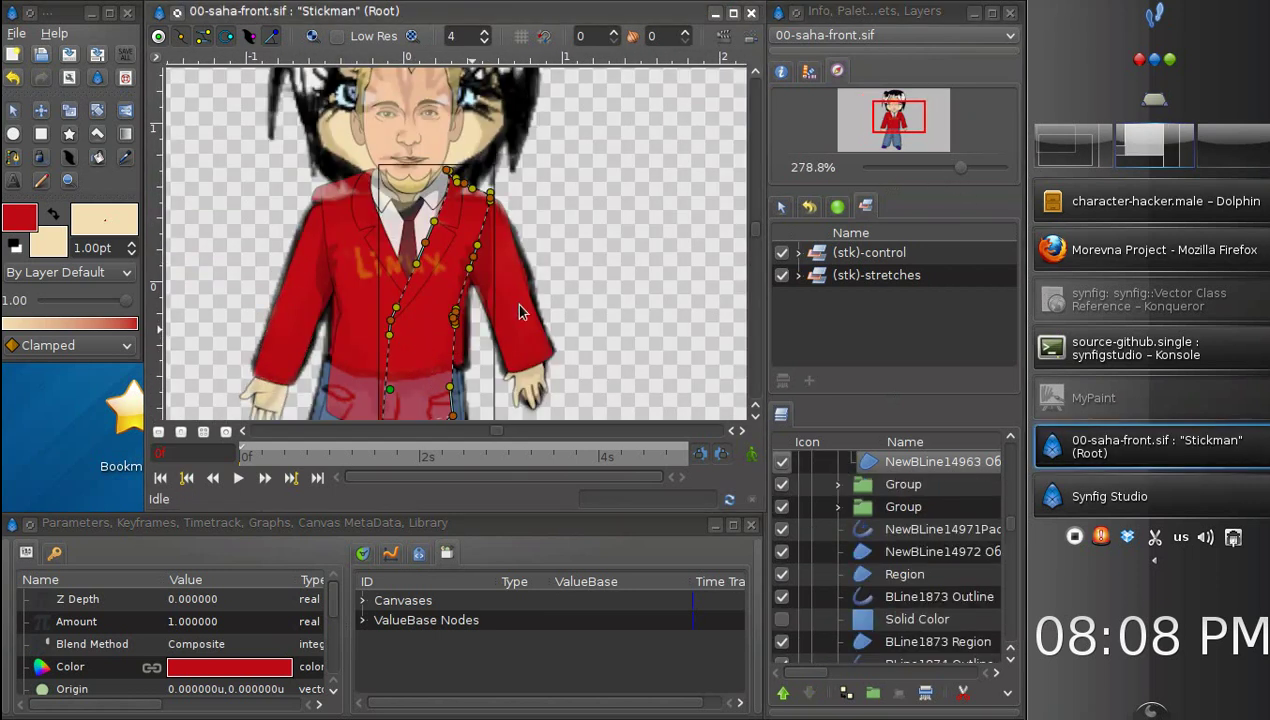
click(1012, 525)
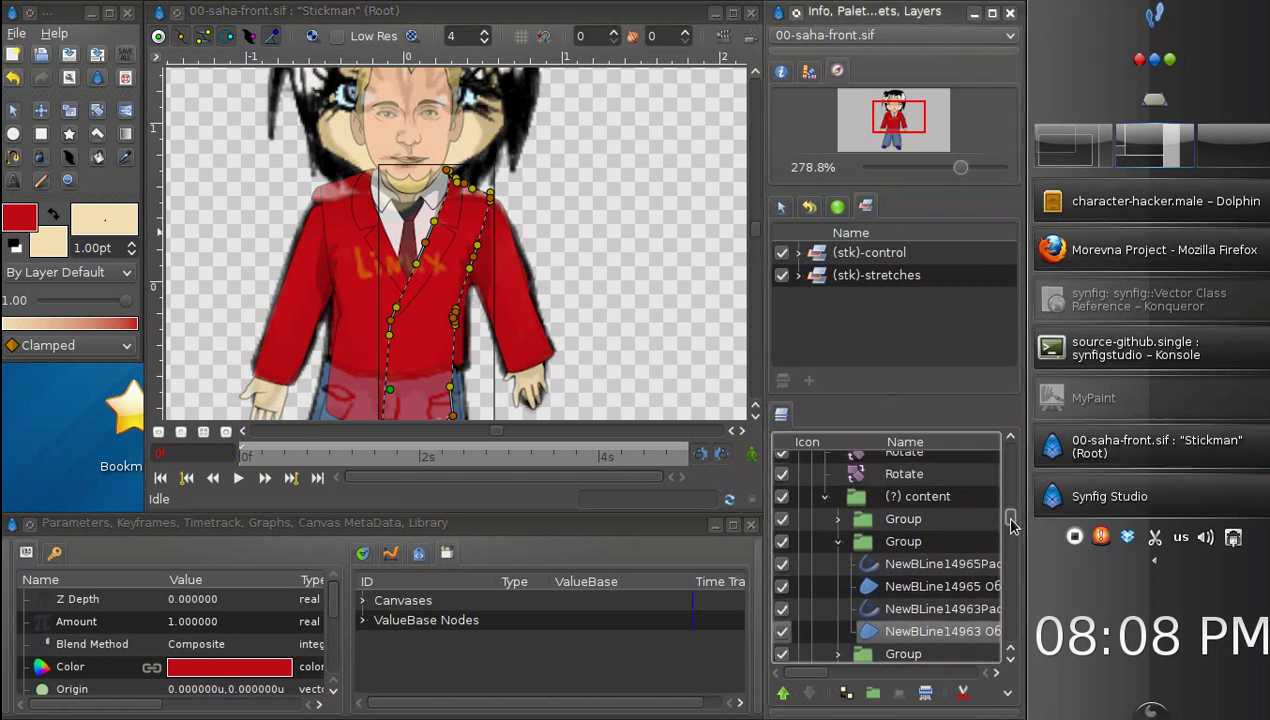
drag(1010, 525, 1012, 530)
click(839, 475)
click(1011, 439)
click(1010, 442)
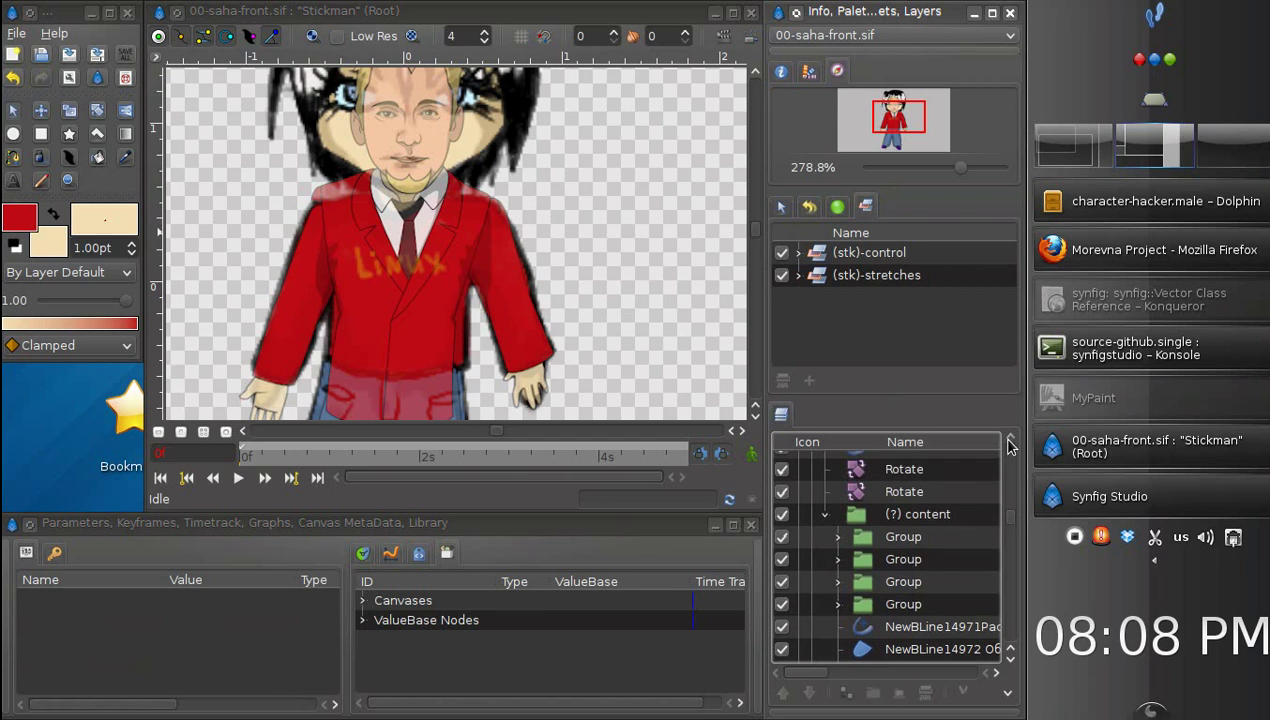
Step: Remove the torso's jacket and neck layers from the (?) content group, from the first Group through BLine1874 Region, keeping shape070 Region
click(880, 516)
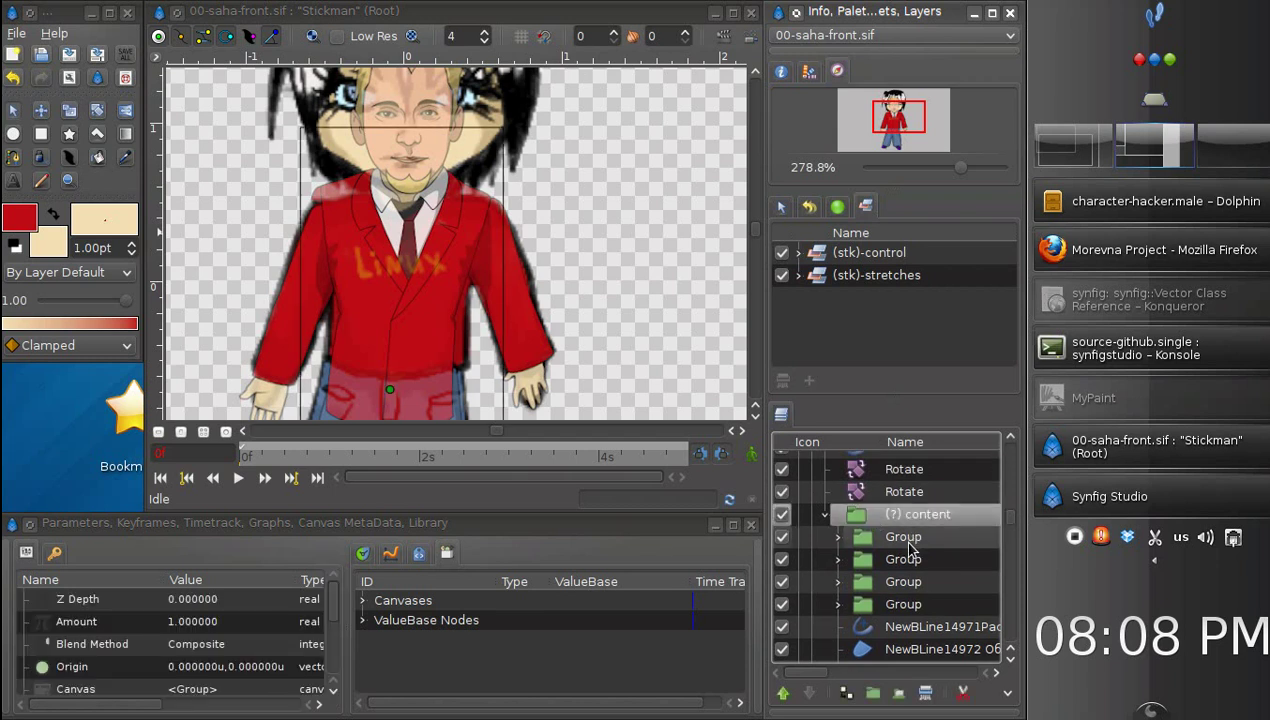
click(908, 540)
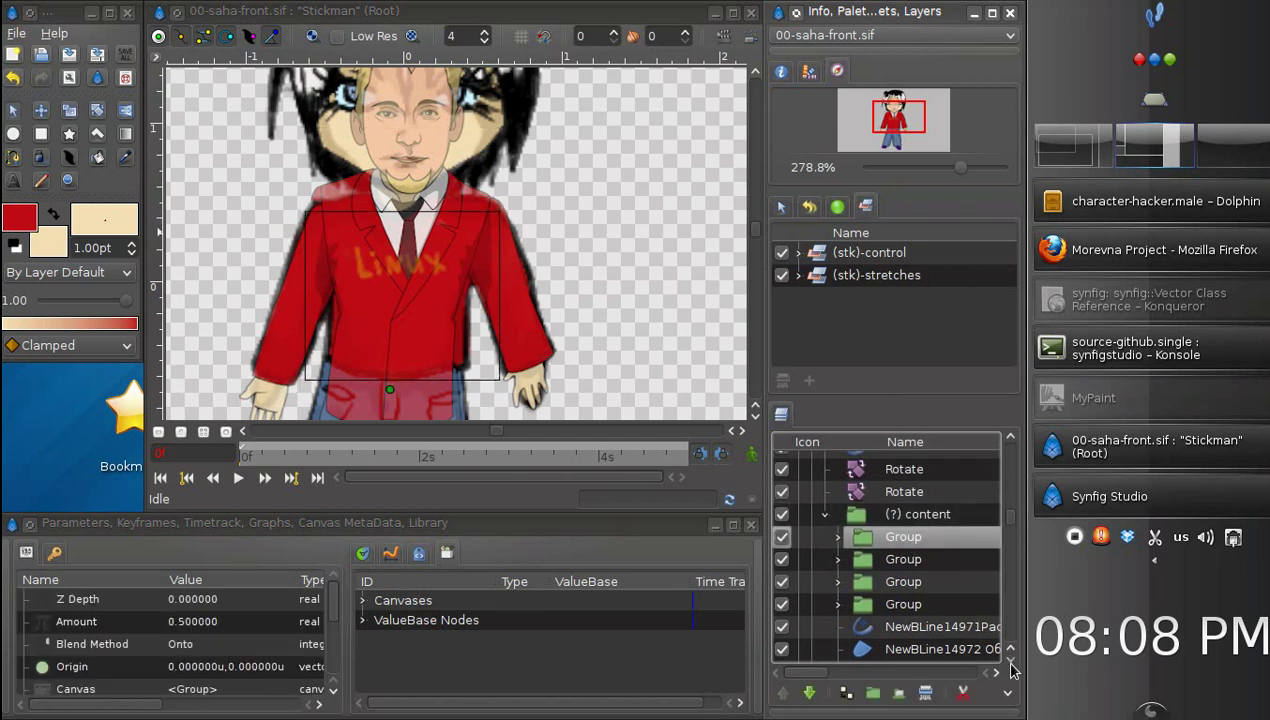
scroll(1013, 662, down, 5)
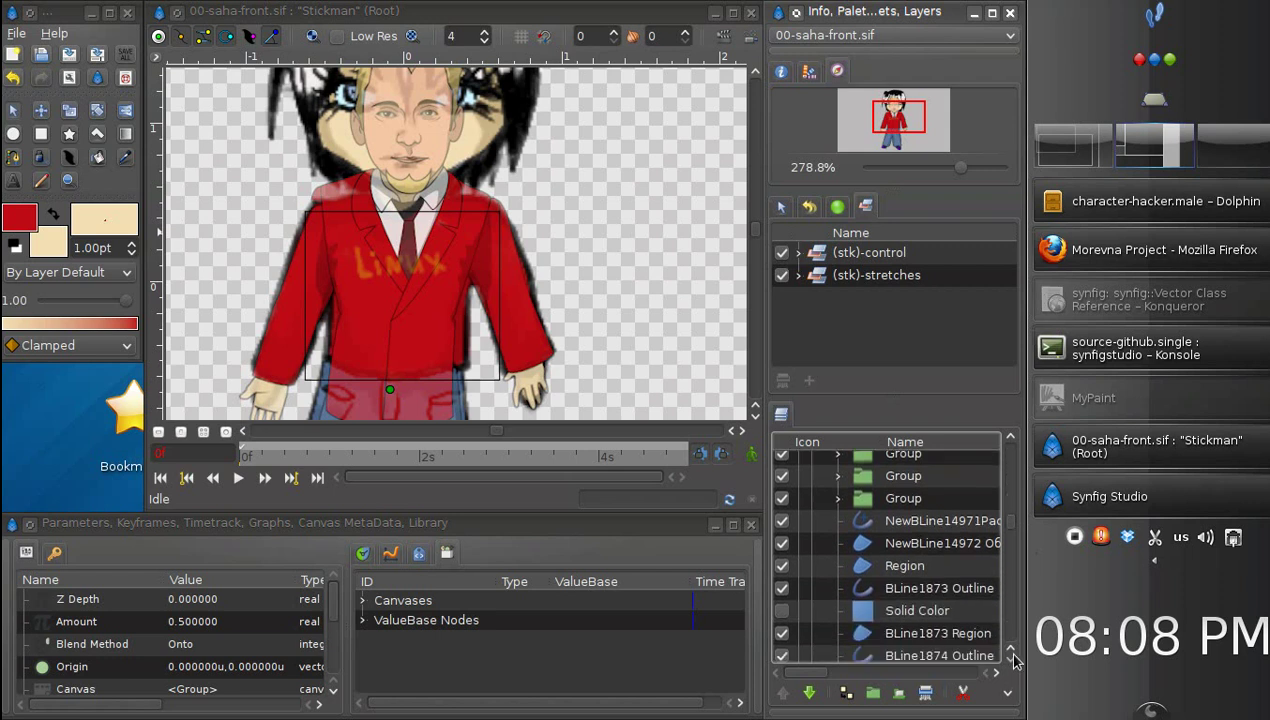
drag(1010, 514, 1012, 522)
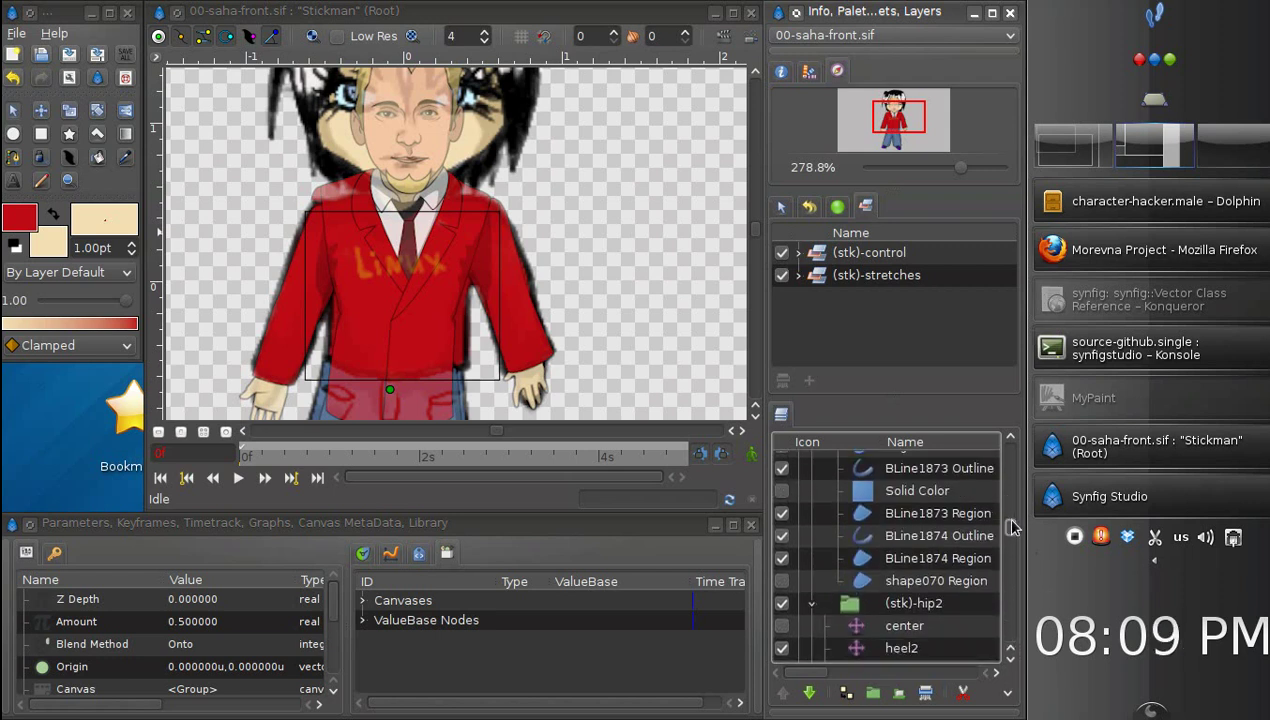
shift+click(868, 567)
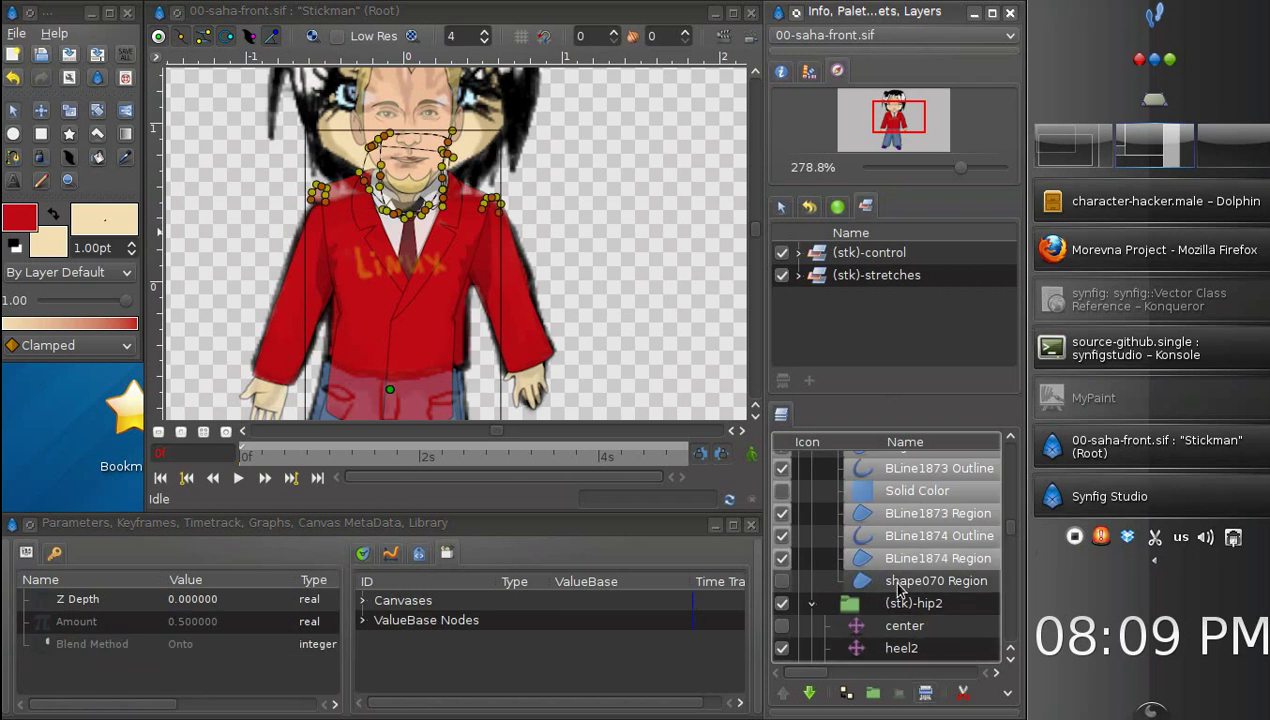
click(926, 692)
scroll(1013, 443, up, 10)
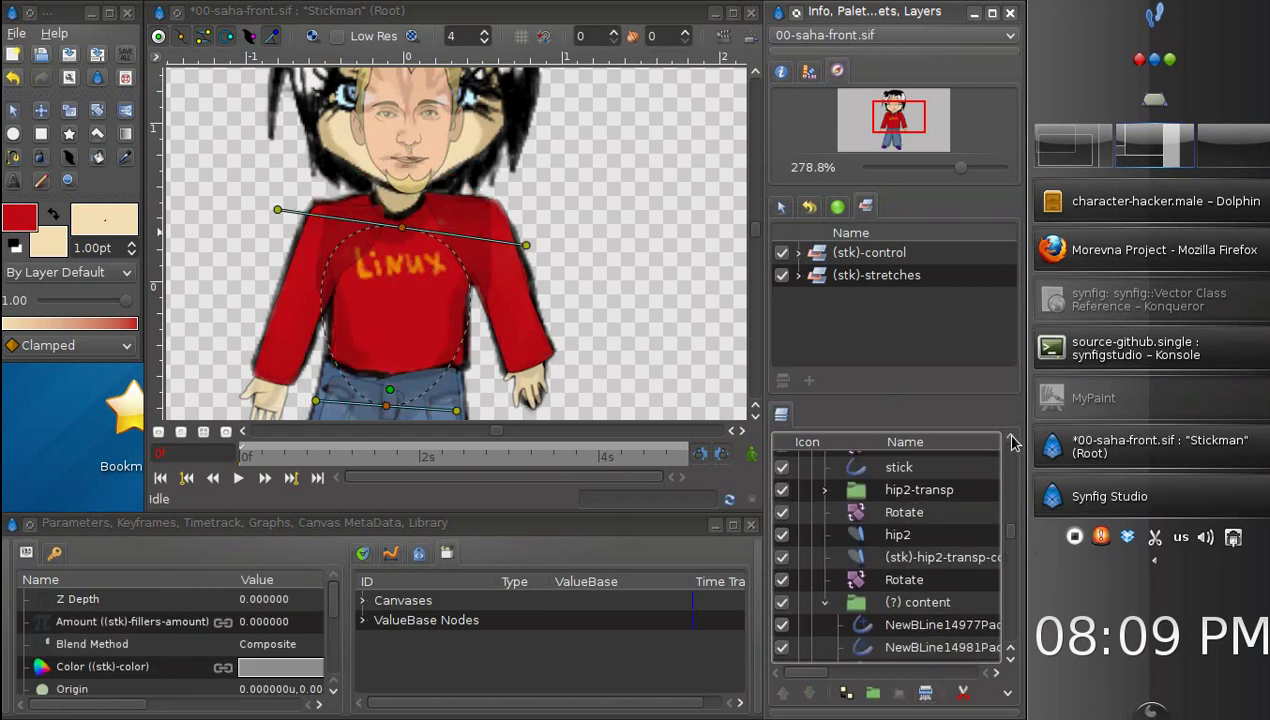
Step: Target shape070 Region in the torso's (?) content group and set the drawing colours to a black outline with the shirt's red as fill
scroll(1013, 443, up, 4)
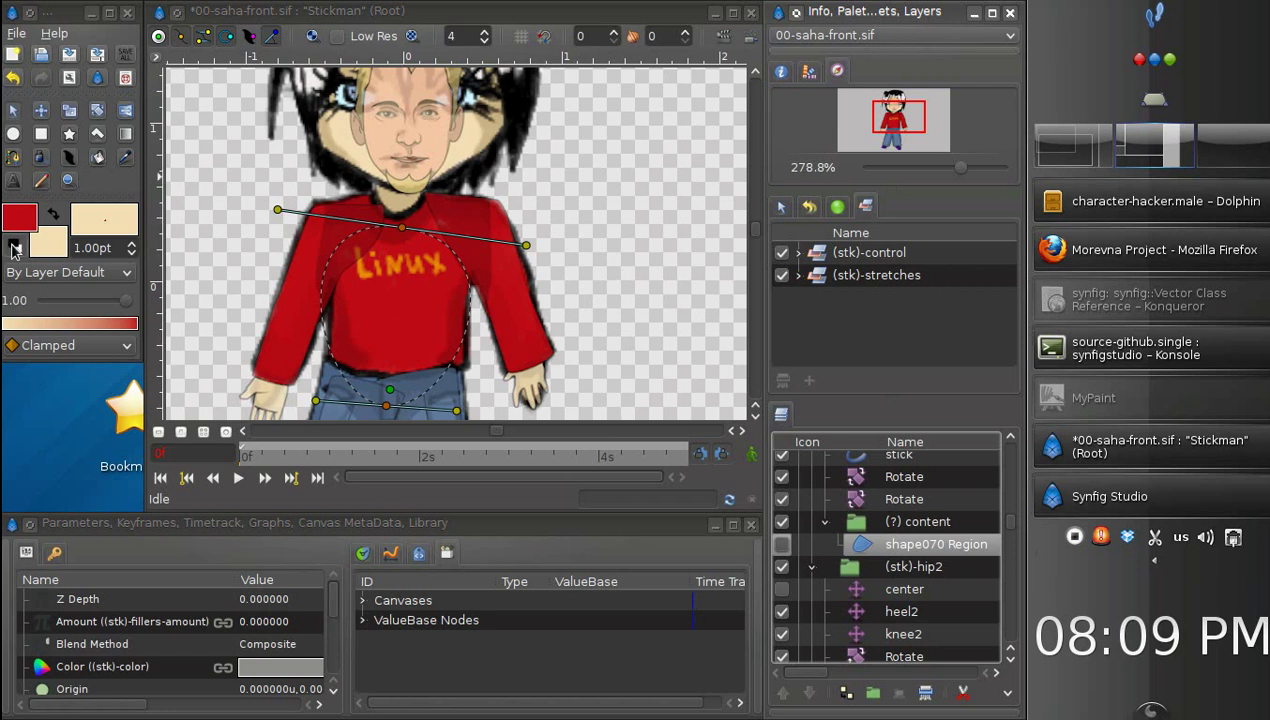
click(54, 215)
click(17, 221)
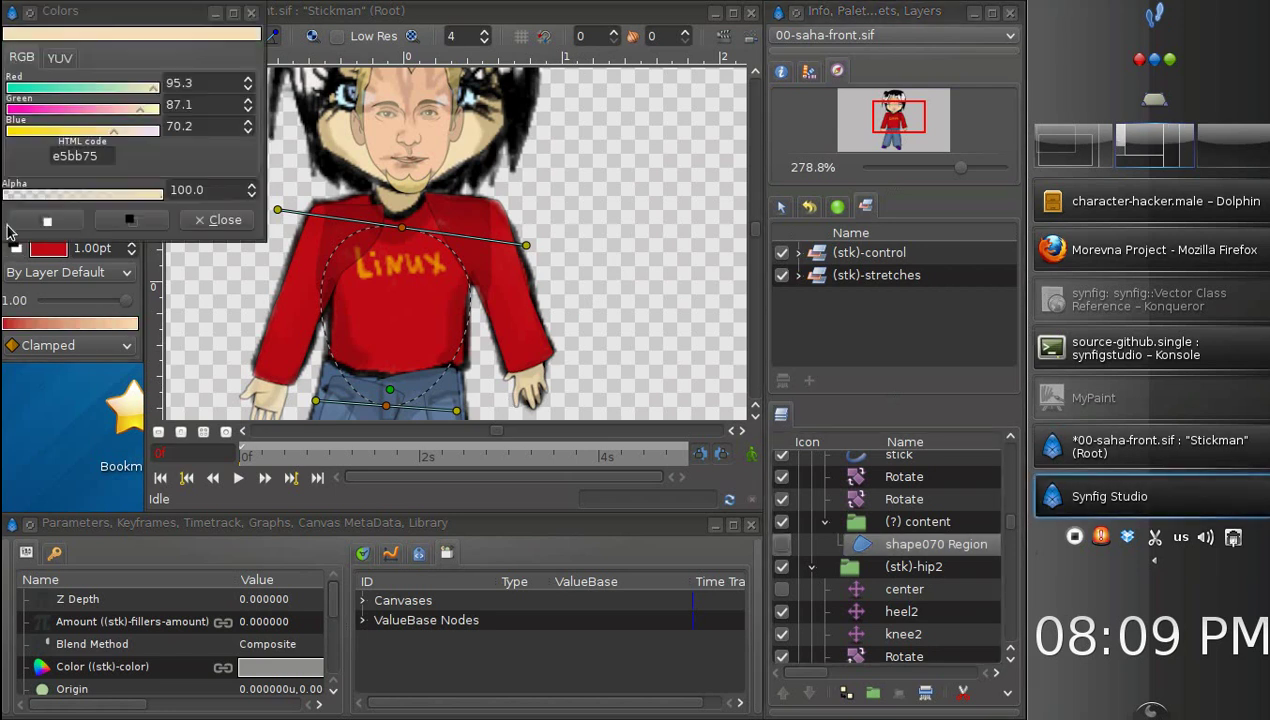
drag(110, 131, 8, 110)
click(219, 219)
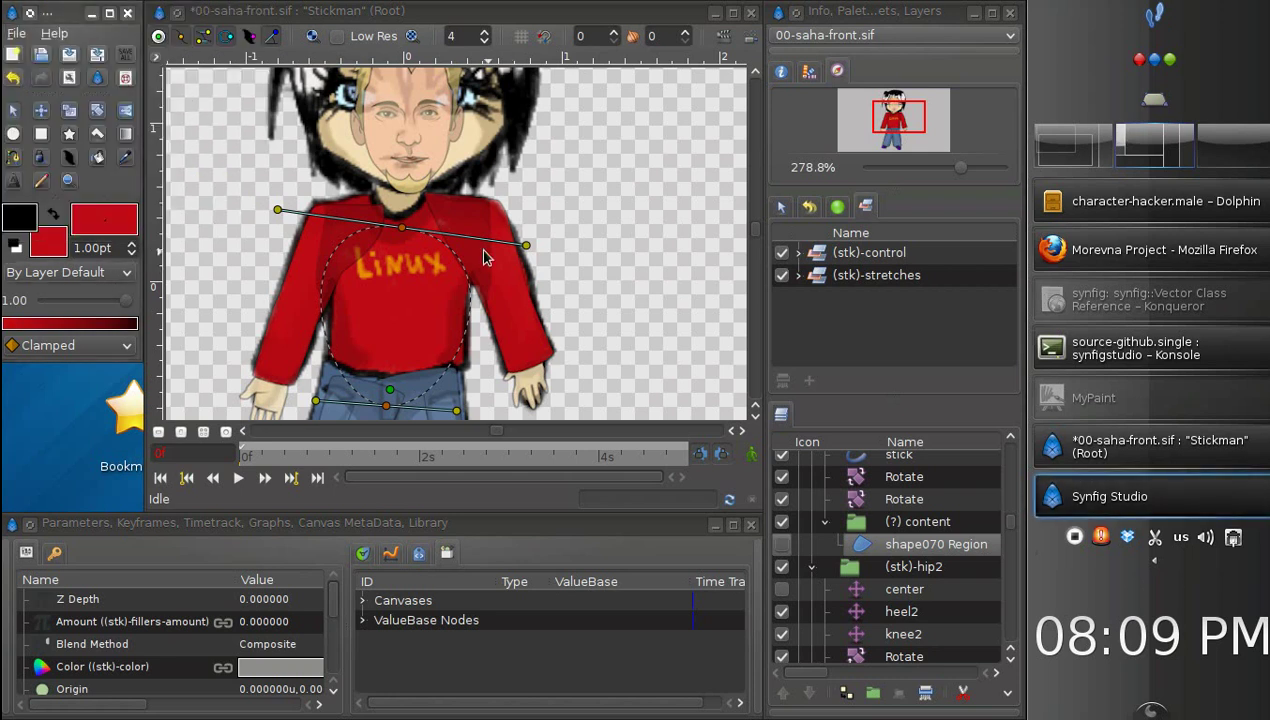
click(14, 177)
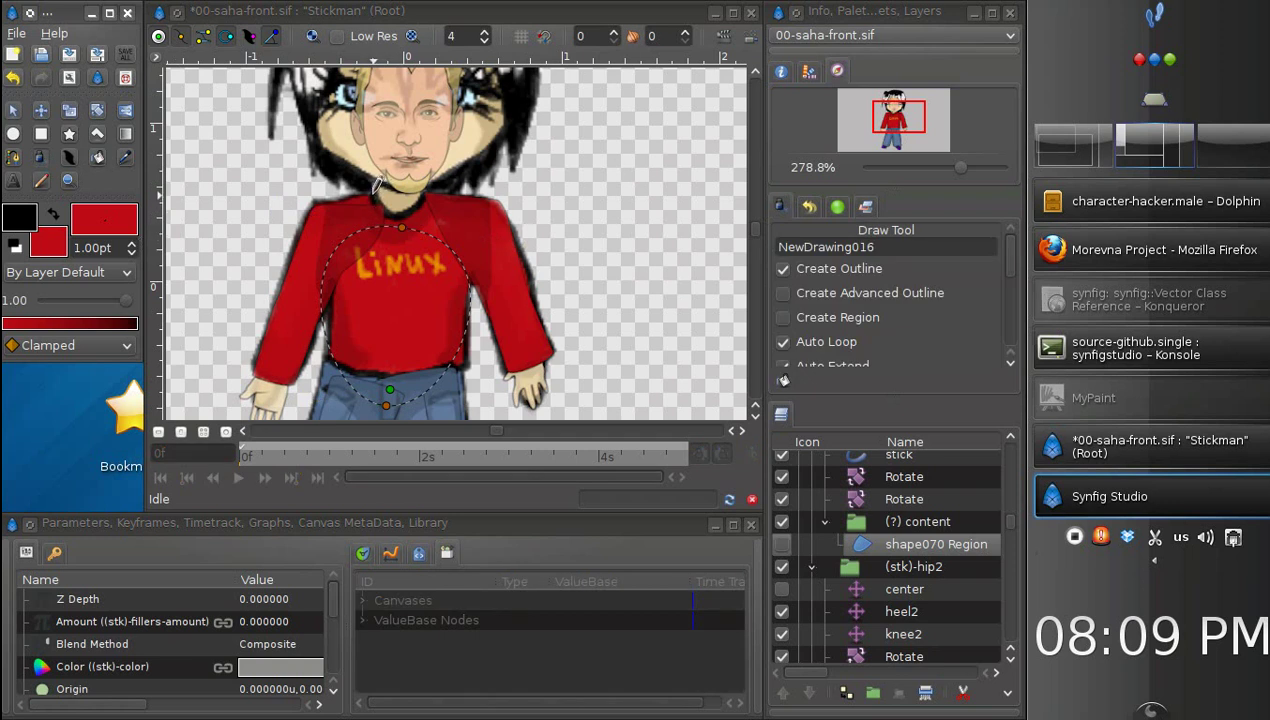
click(374, 190)
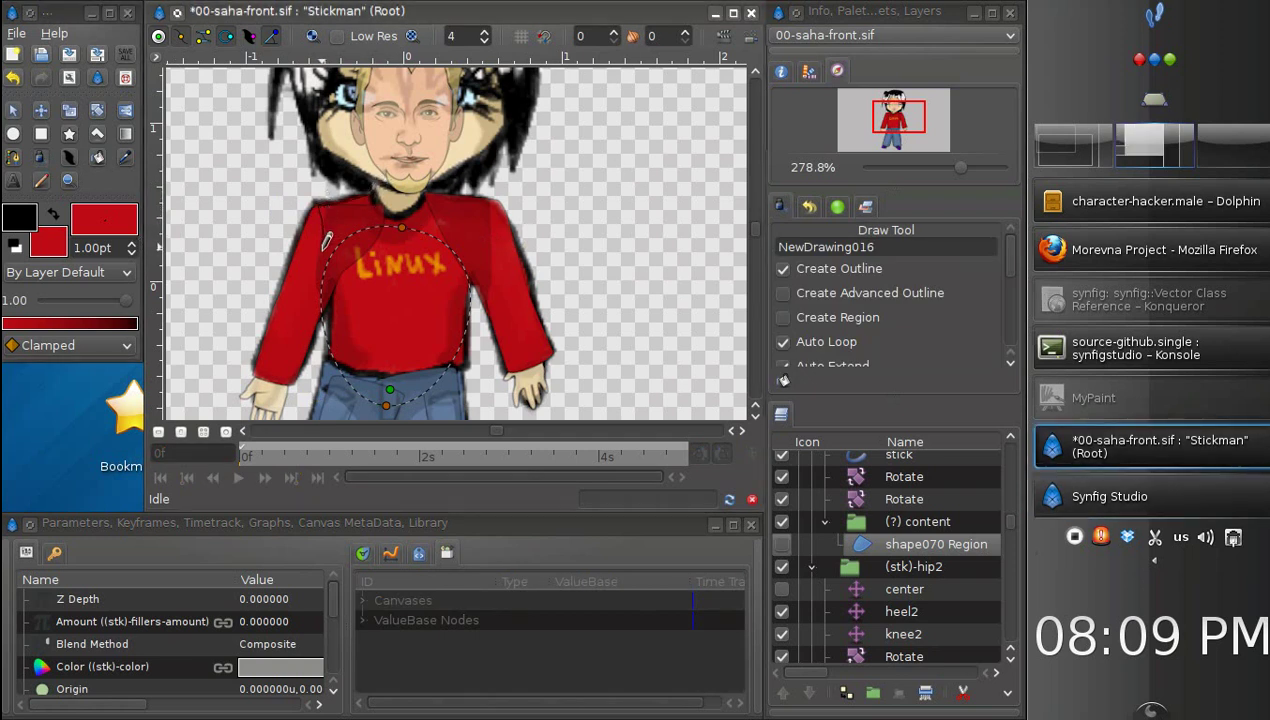
drag(325, 366, 455, 371)
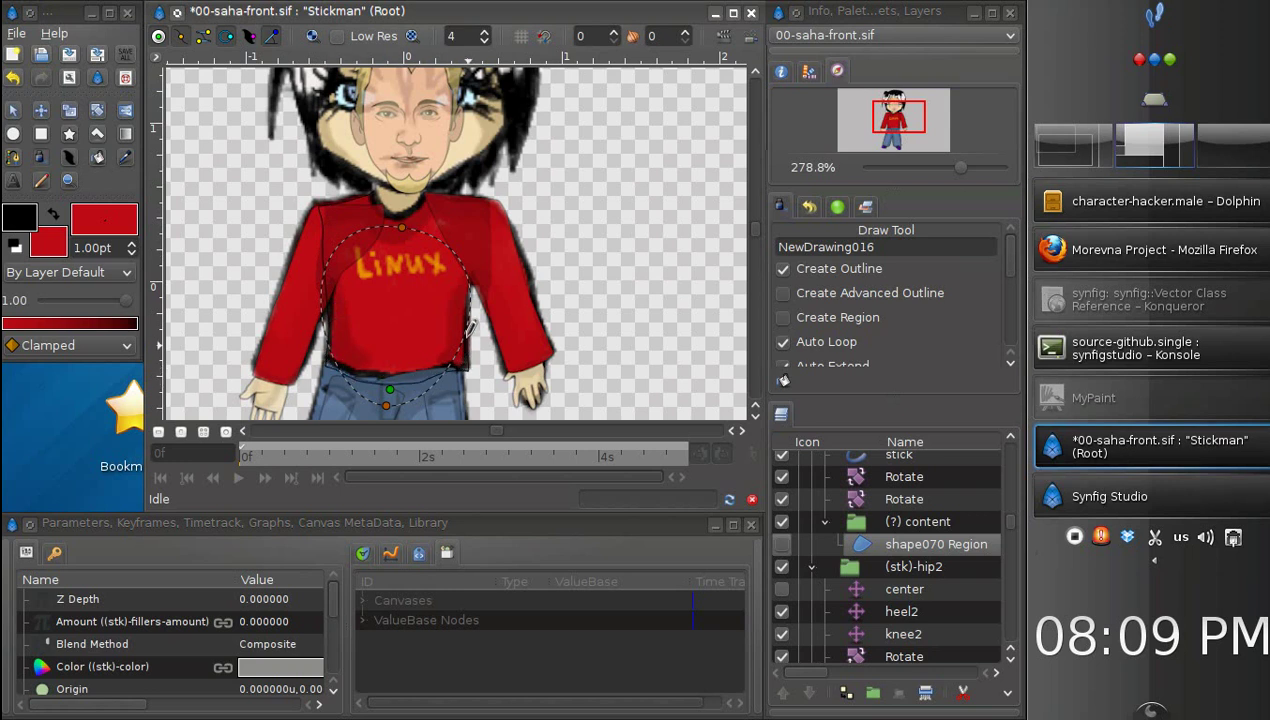
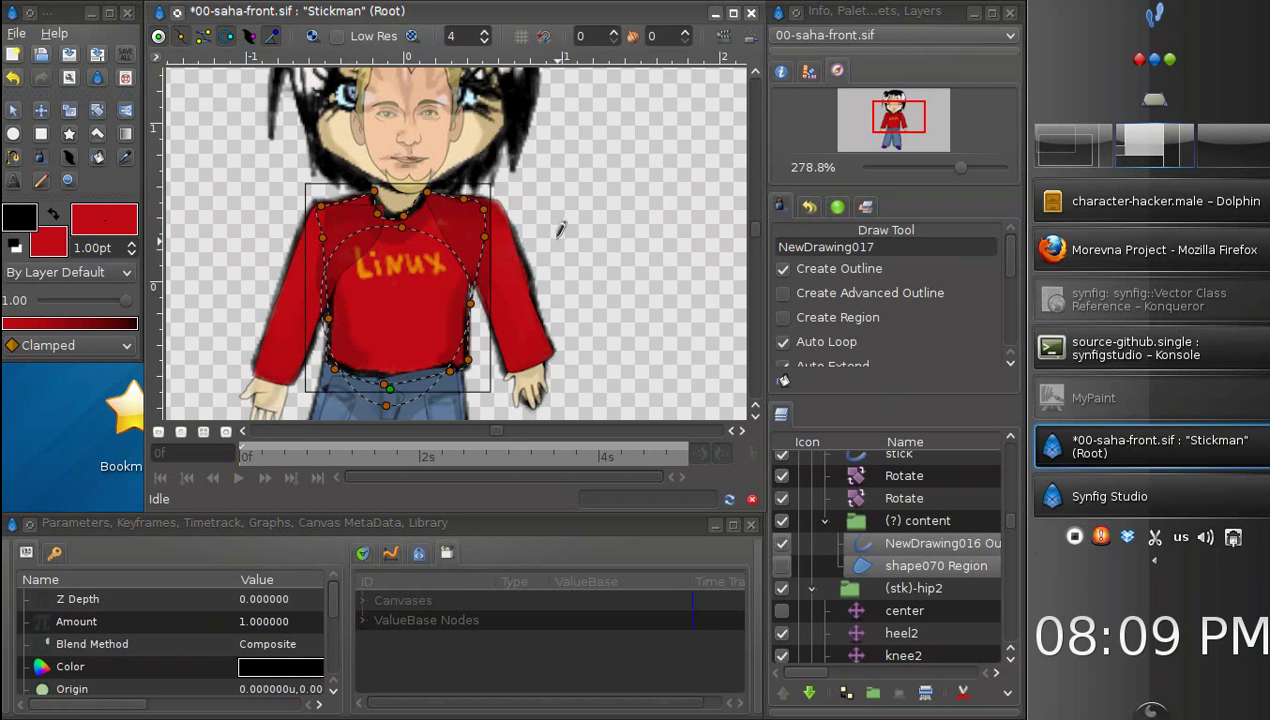
click(900, 543)
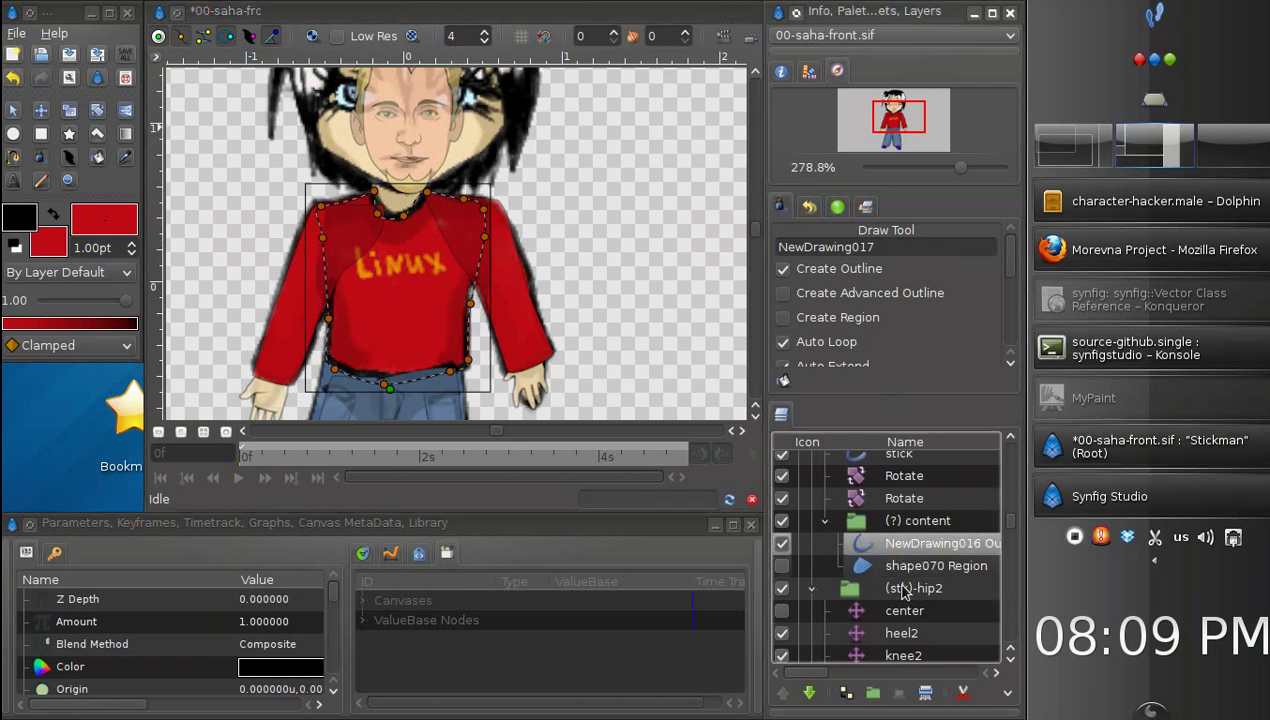
click(962, 692)
Step: Enable Create Region for the Draw Tool and trace the shirt's torso as a closed, black-outlined red shape over the reference drawing
click(838, 317)
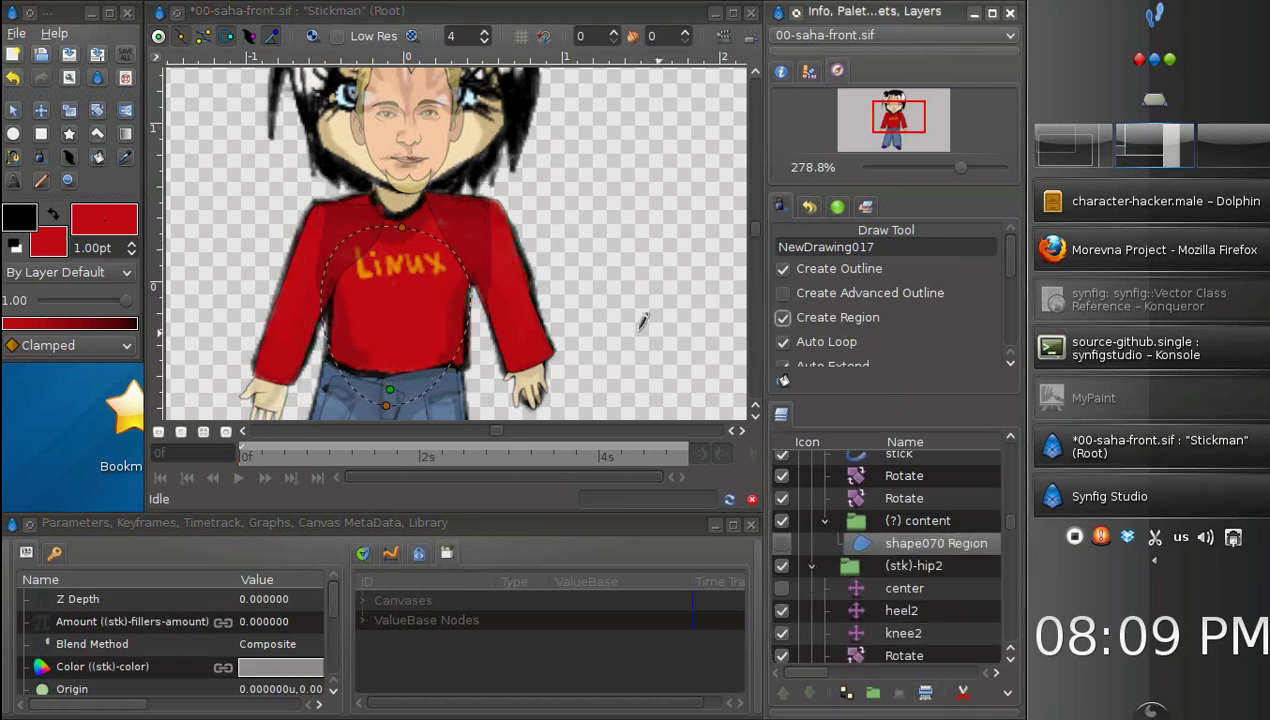
click(13, 157)
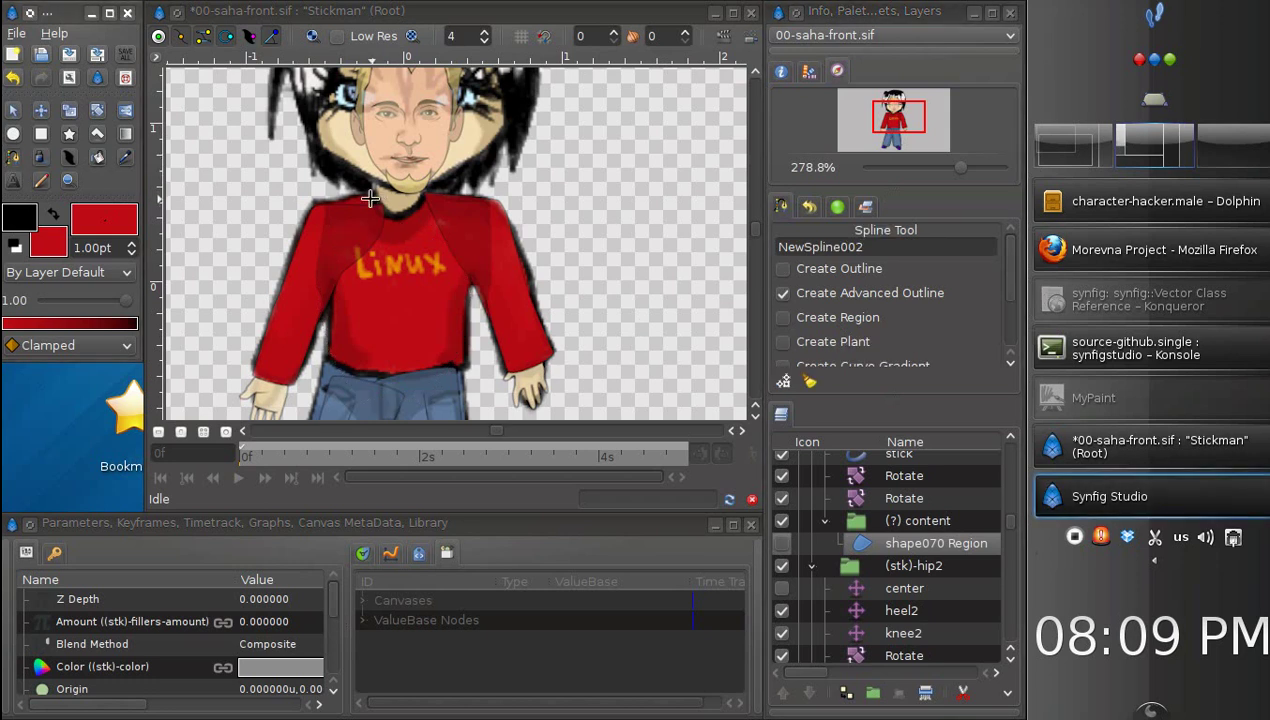
click(40, 157)
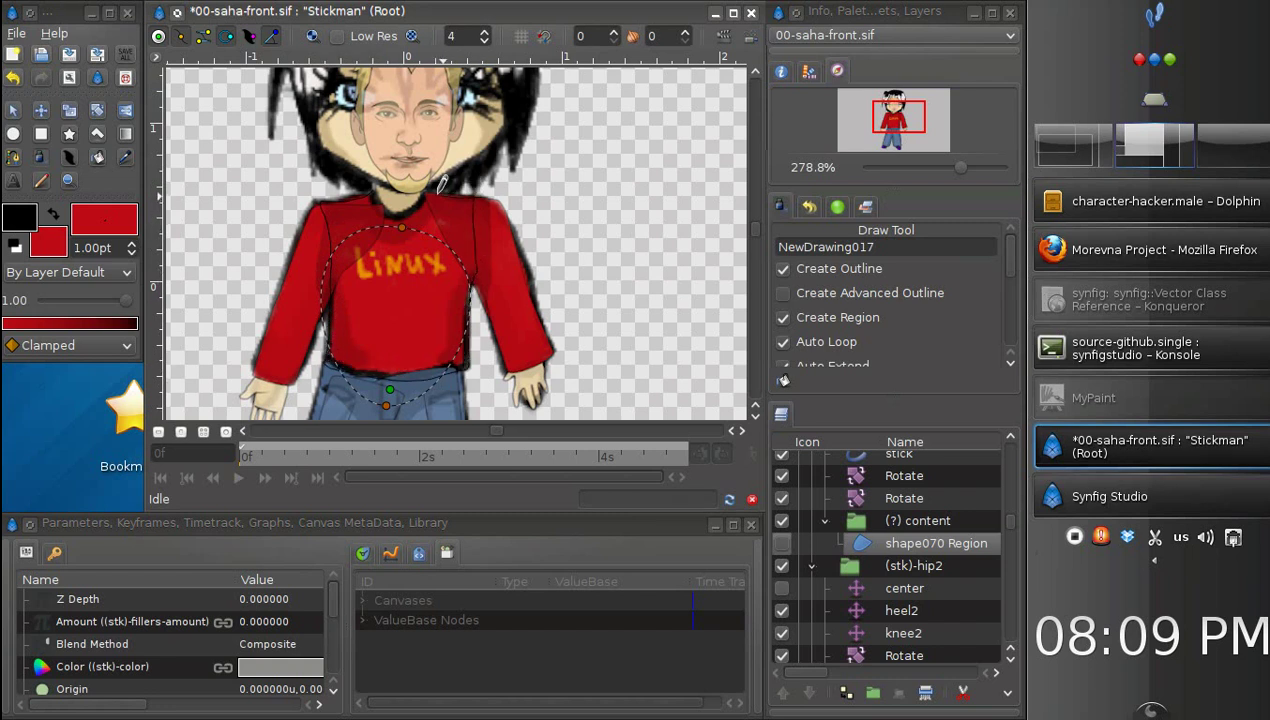
drag(413, 193, 372, 186)
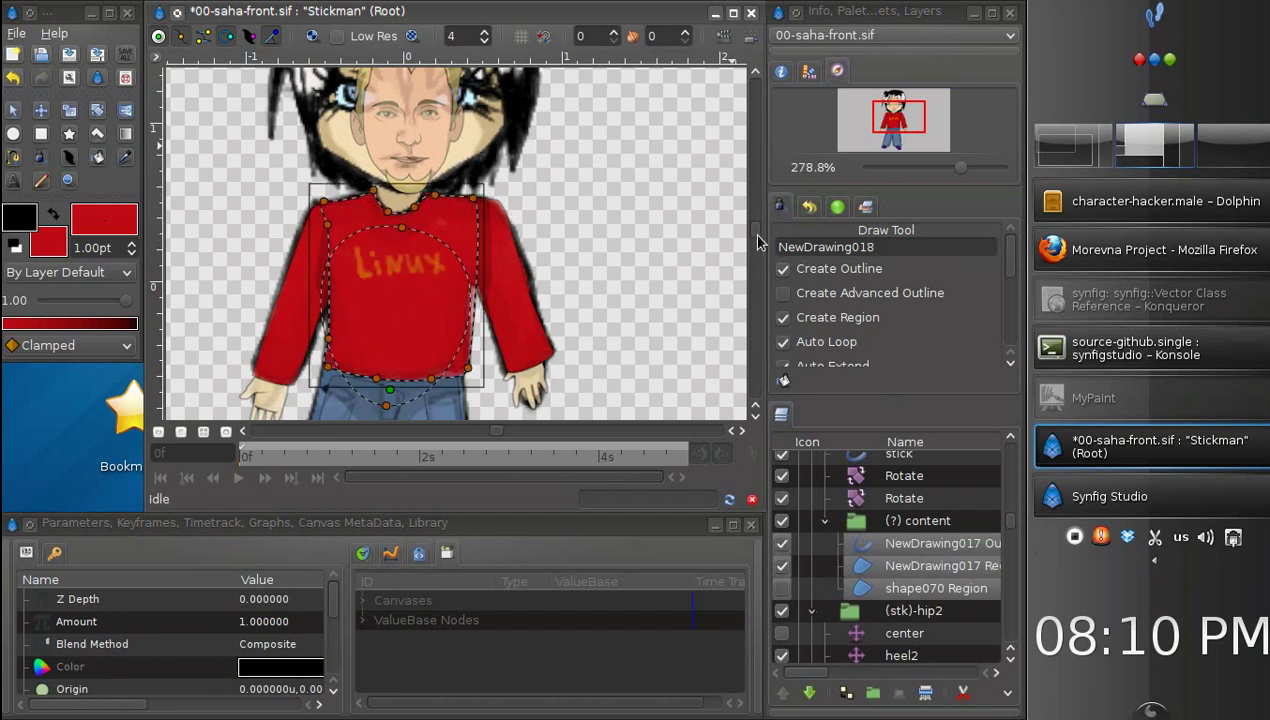
Step: Draw a closed, outlined pelvis shape just above shape070 Region in the layer order and pull its upper side corner inward at the waist
scroll(757, 240, down, 5)
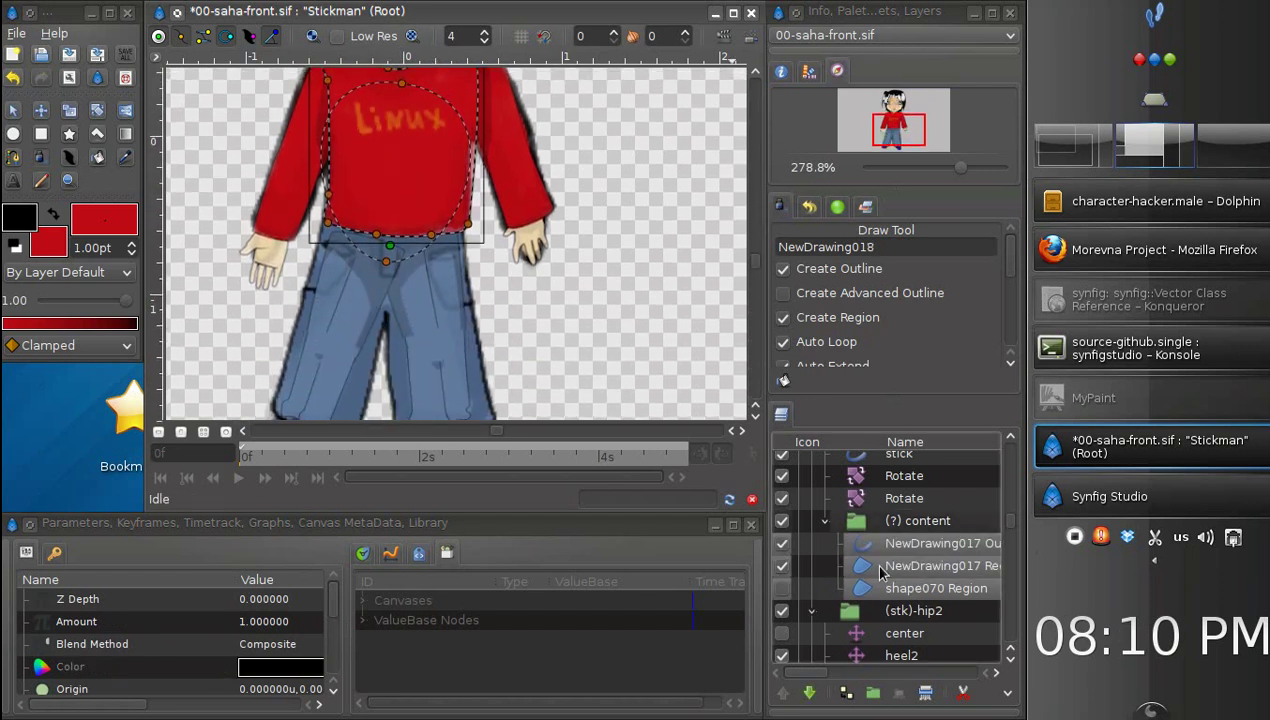
click(873, 588)
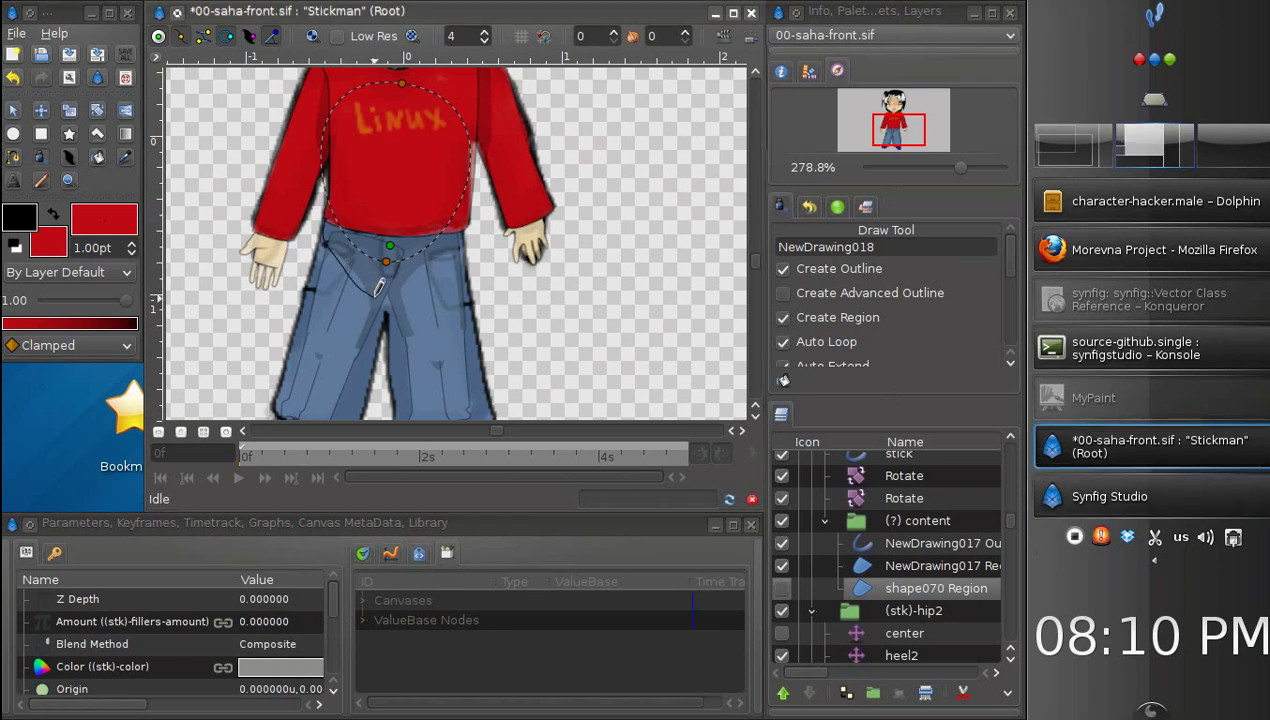
mouse_move(381, 287)
mouse_down()
mouse_move(420, 284)
mouse_move(462, 255)
mouse_move(452, 205)
mouse_move(347, 196)
mouse_move(358, 179)
mouse_up()
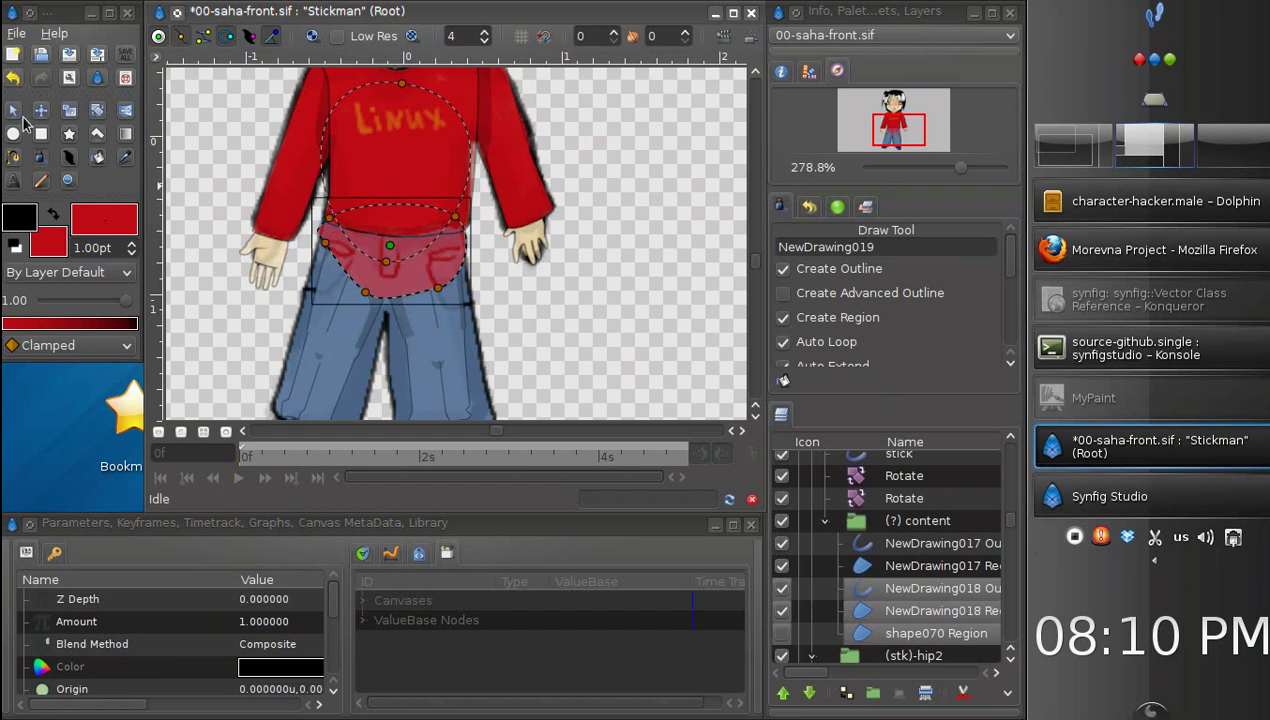
click(14, 112)
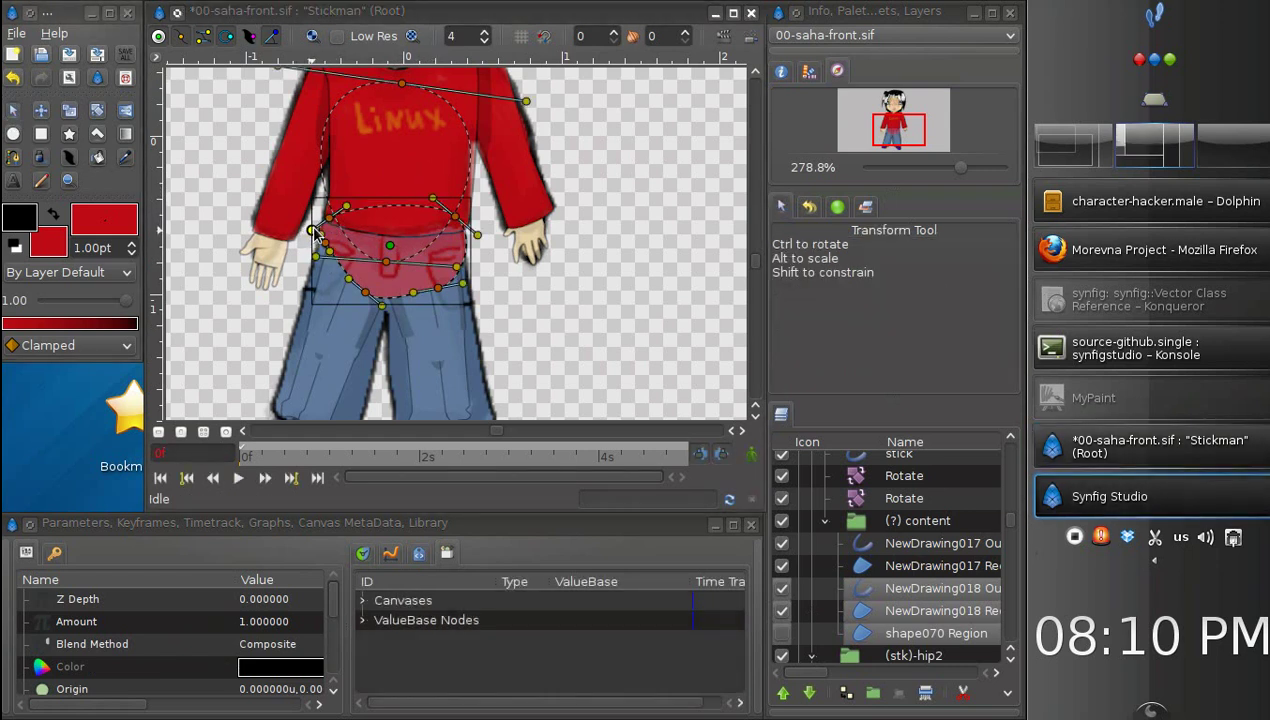
mouse_move(318, 226)
mouse_down()
mouse_move(329, 218)
mouse_move(334, 247)
mouse_move(346, 232)
mouse_move(334, 213)
mouse_up()
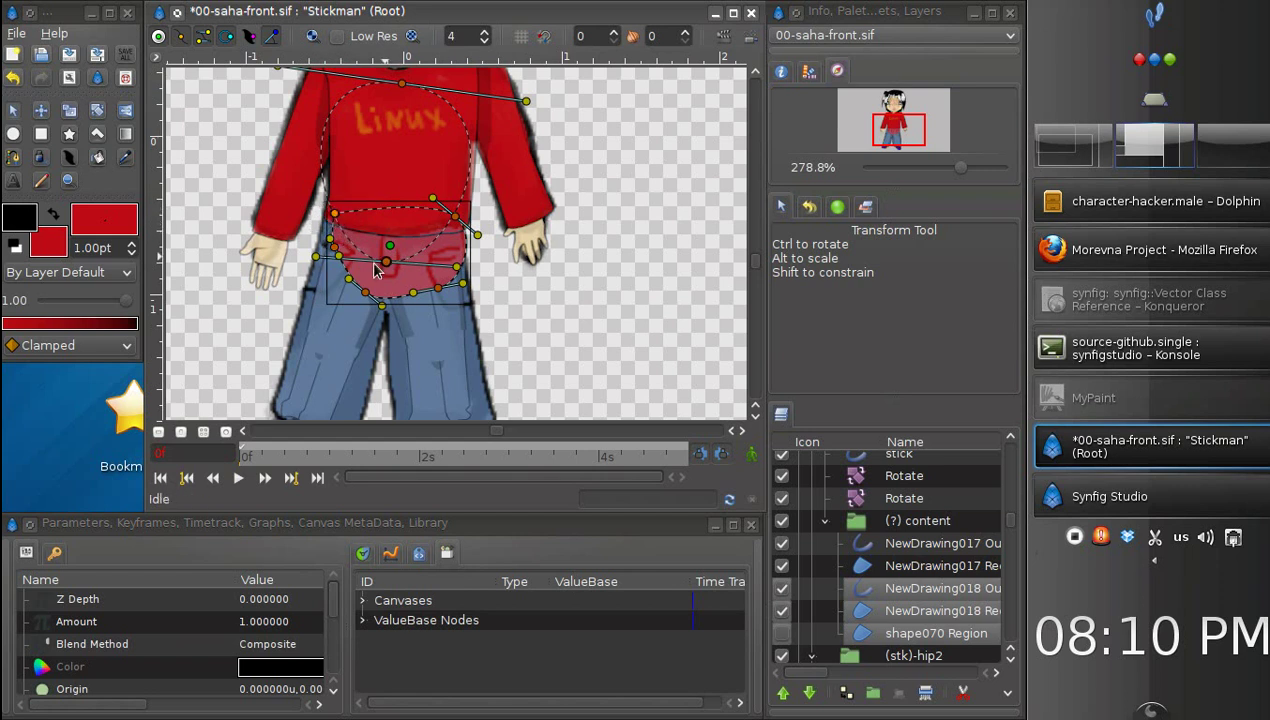
Step: Fill the pelvis region with the blue sampled from the reference drawing's trousers
click(126, 158)
click(333, 322)
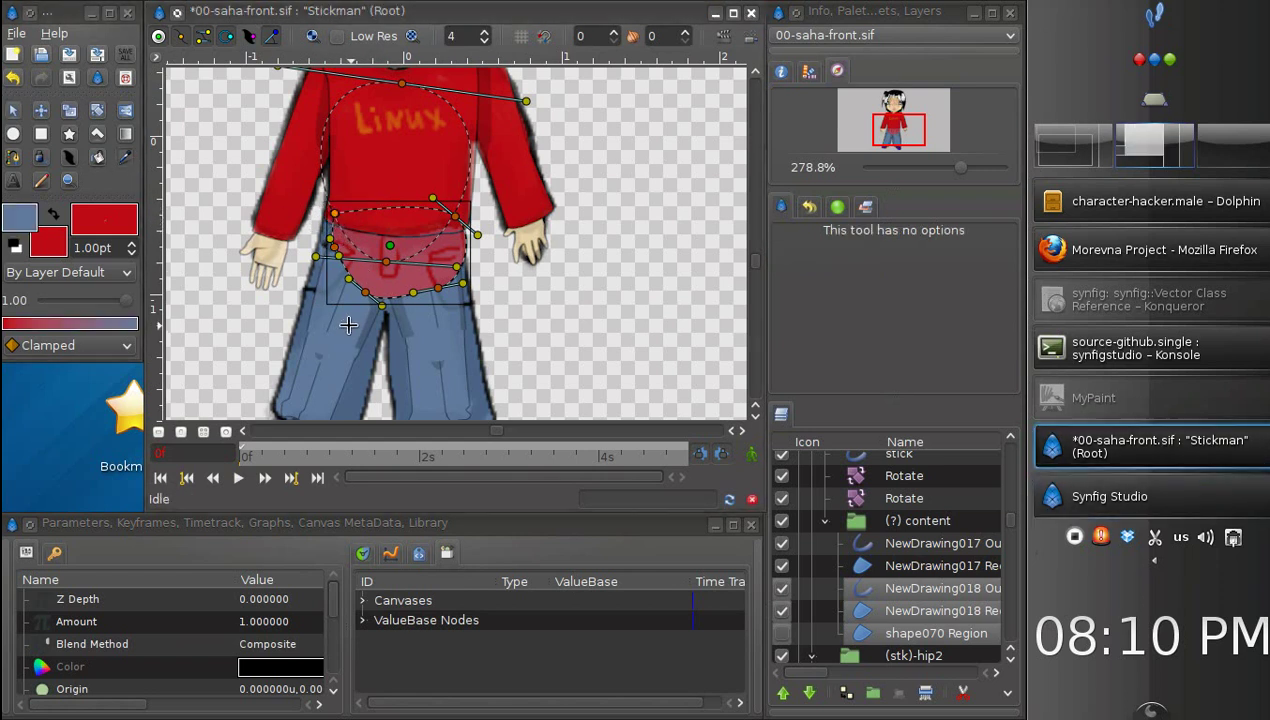
click(53, 215)
click(98, 158)
click(392, 284)
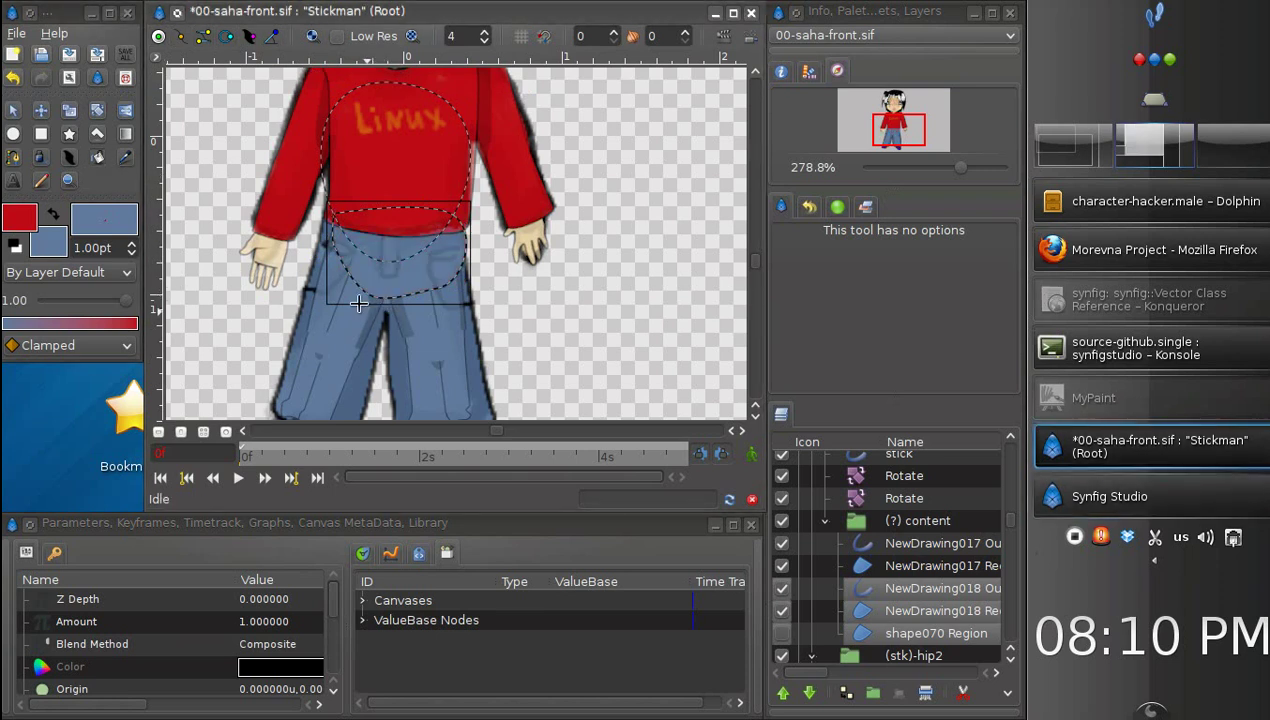
click(13, 110)
click(216, 323)
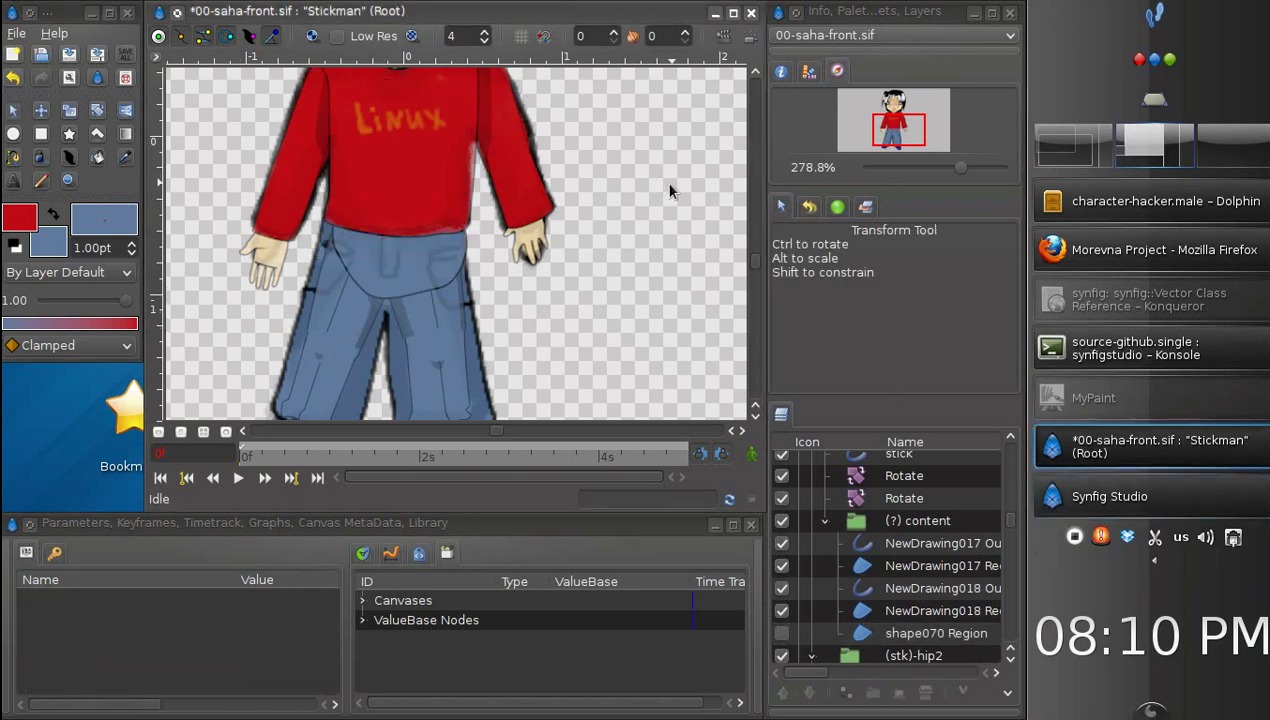
click(368, 278)
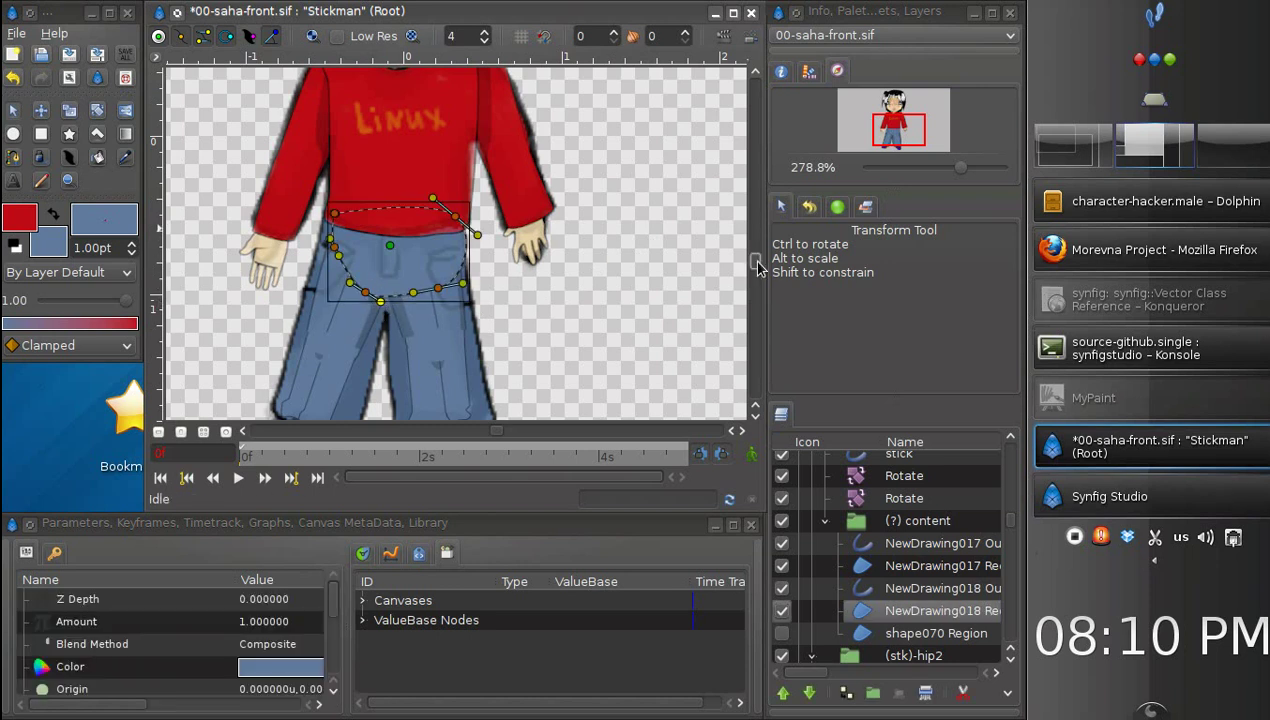
Step: Target shape070 Region again and set the Draw Tool colours to a black outline with the skin tone sampled from the template face as fill
drag(757, 266, 755, 215)
click(406, 317)
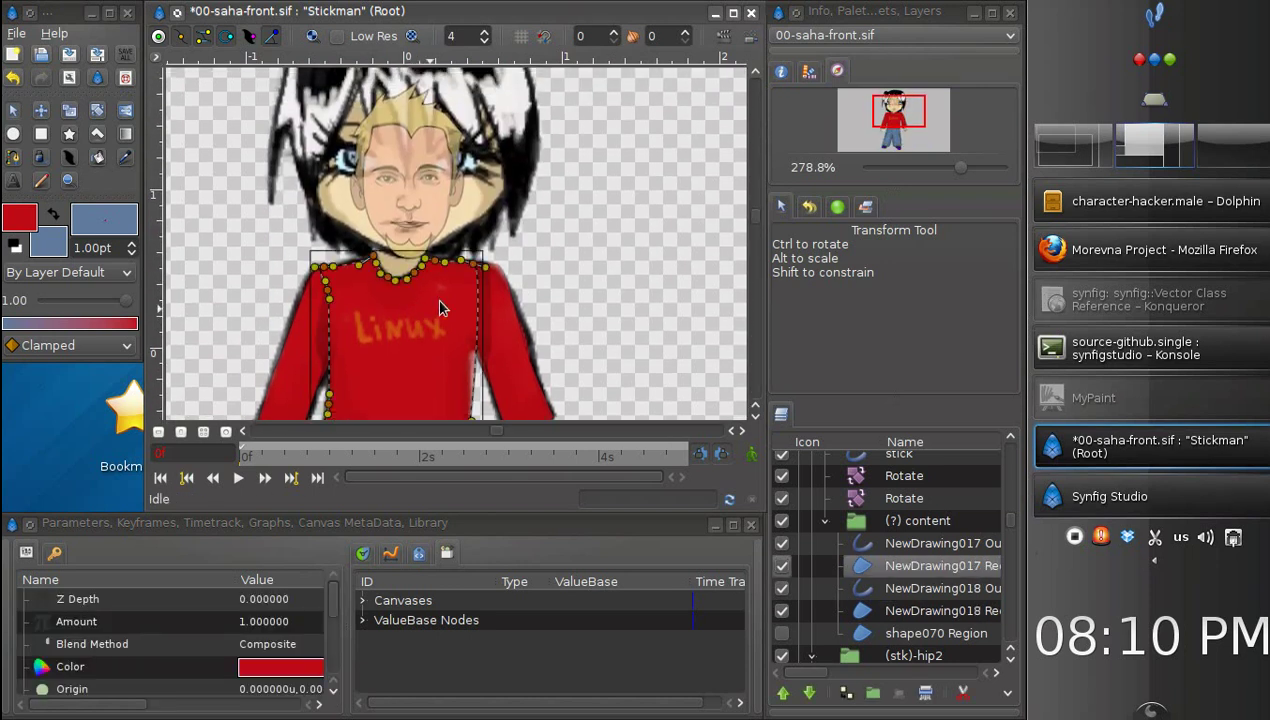
click(850, 633)
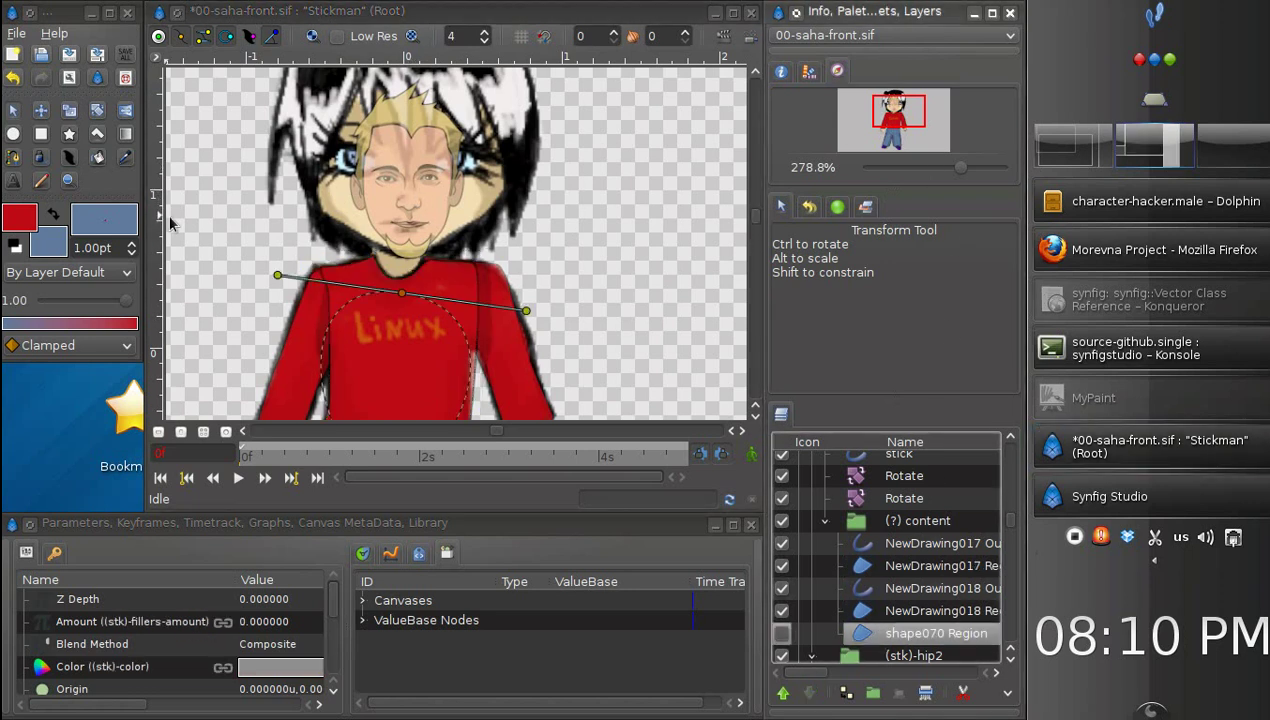
click(14, 246)
click(53, 214)
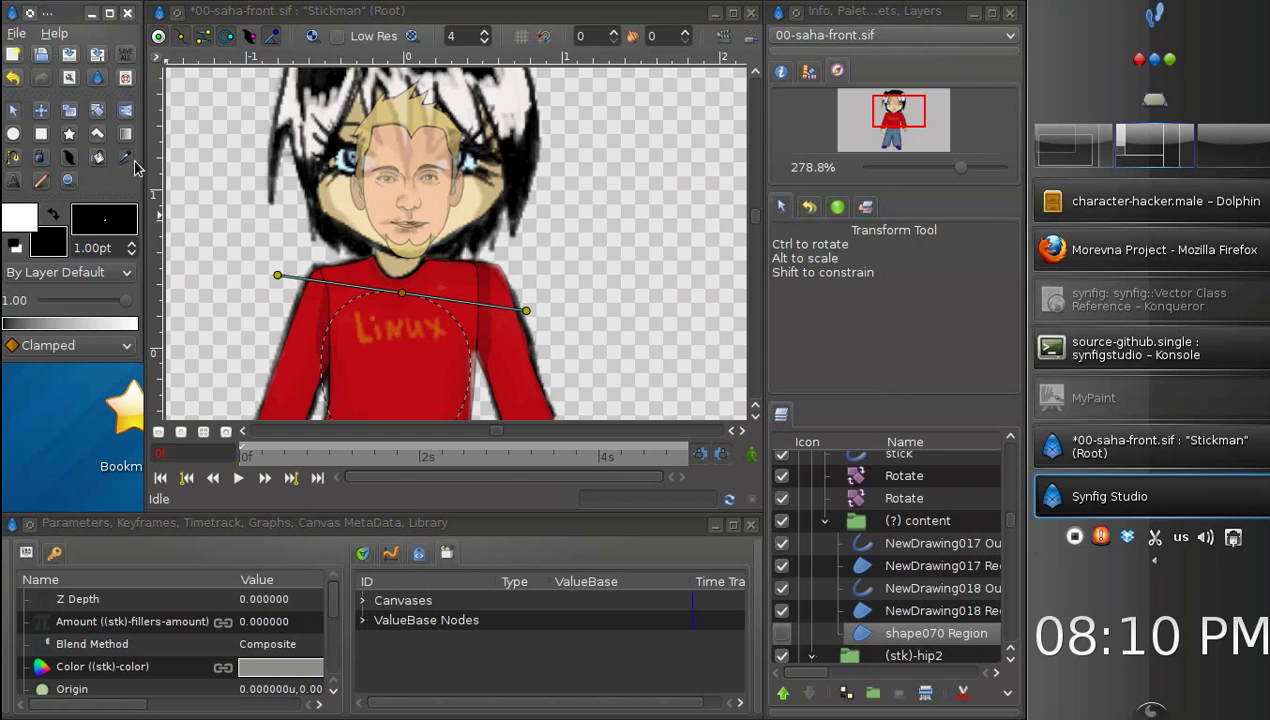
click(128, 159)
click(462, 204)
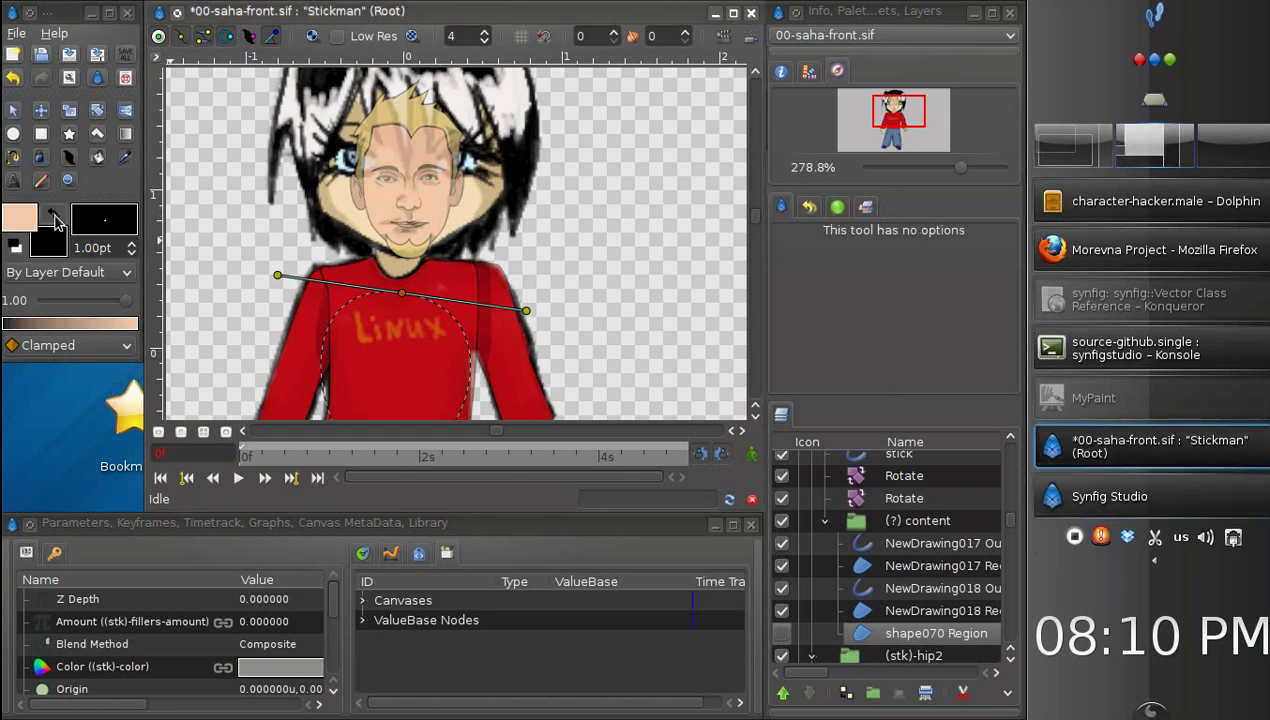
click(53, 213)
click(40, 157)
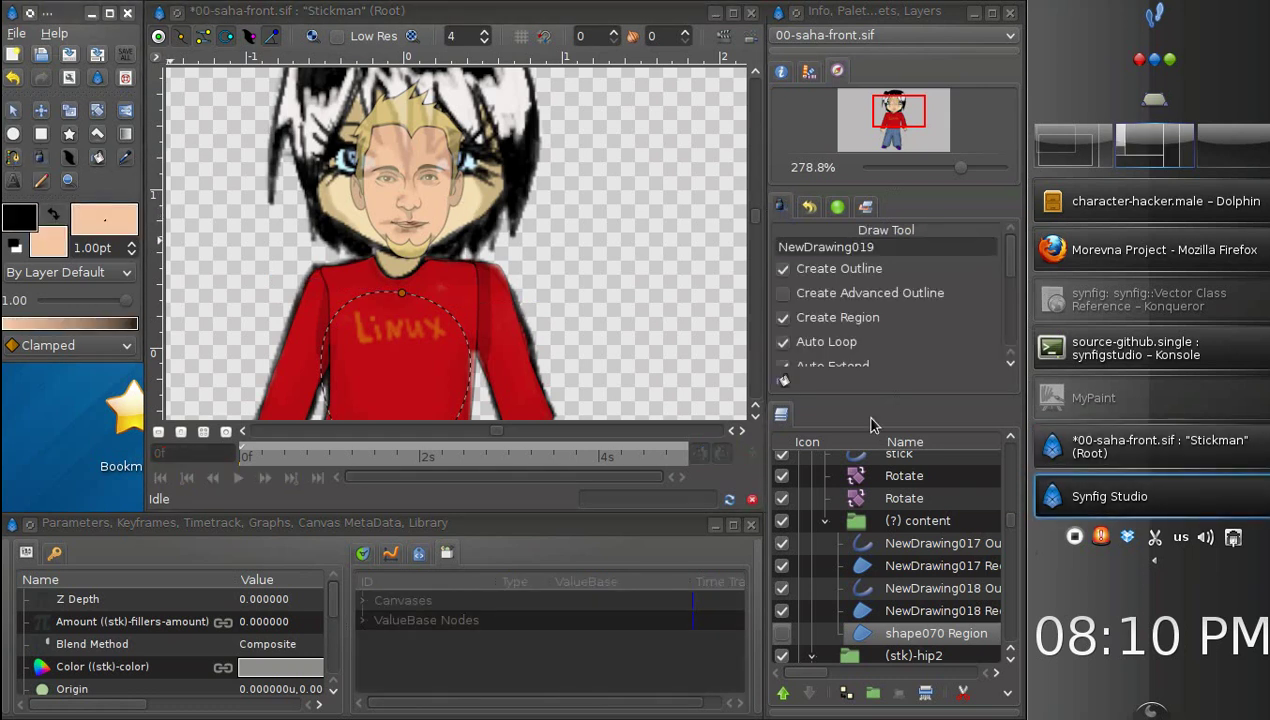
Step: Draw a closed neck shape from the chin down into the shirt collar and refine its curve handles
mouse_move(370, 250)
mouse_down()
mouse_move(413, 216)
mouse_move(429, 266)
mouse_move(415, 284)
mouse_move(371, 286)
mouse_move(368, 248)
mouse_up()
click(13, 109)
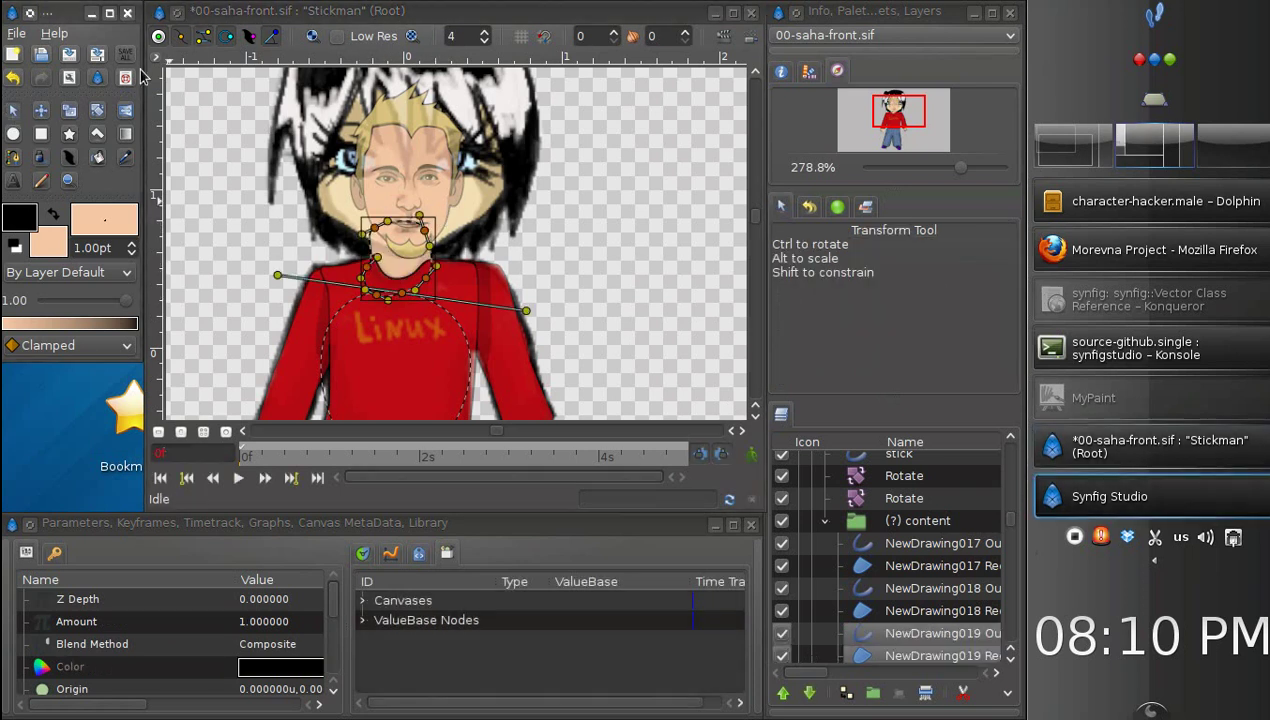
click(373, 235)
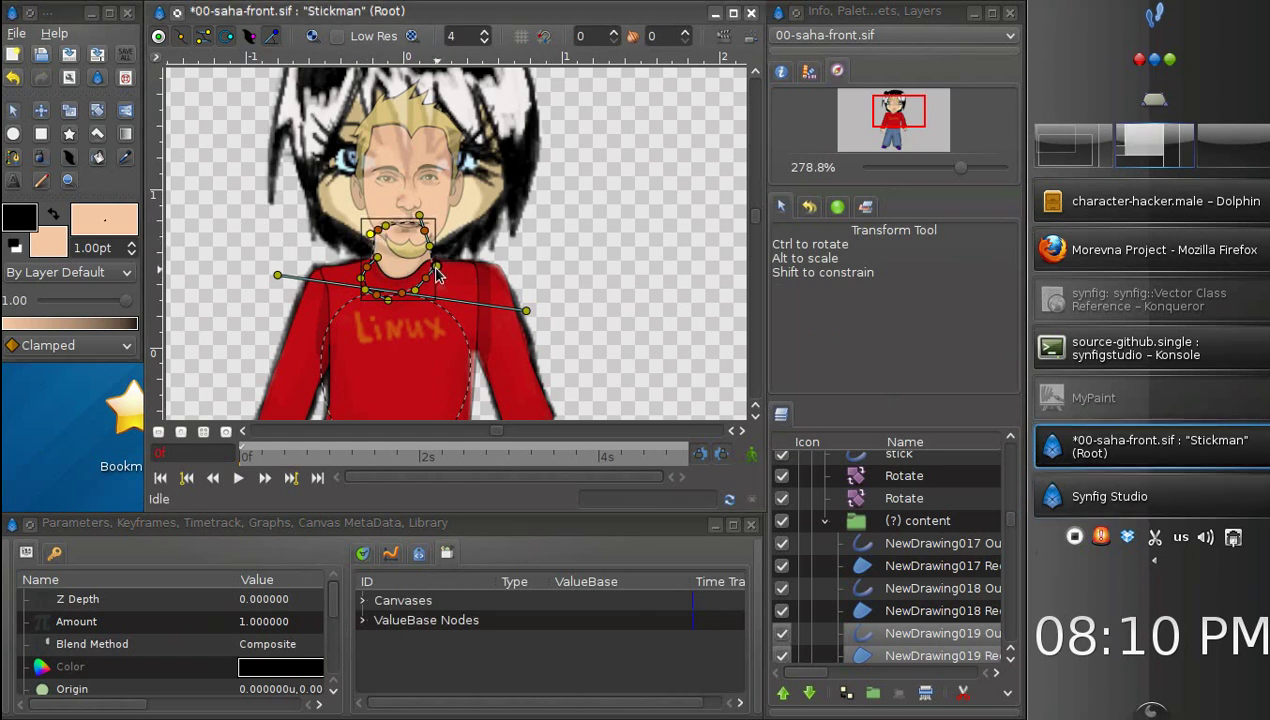
Step: Fill the neck region with the cream skin colour sampled from the reference drawing's cheek and save the file
click(125, 157)
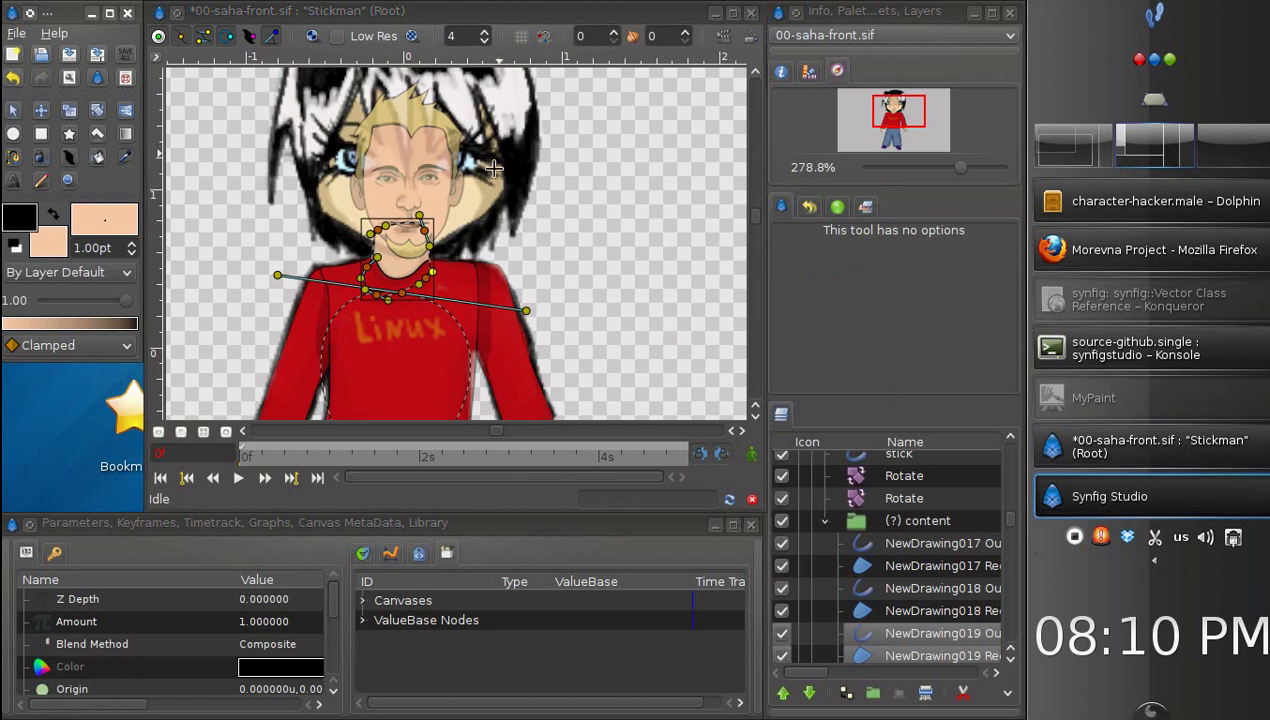
click(471, 206)
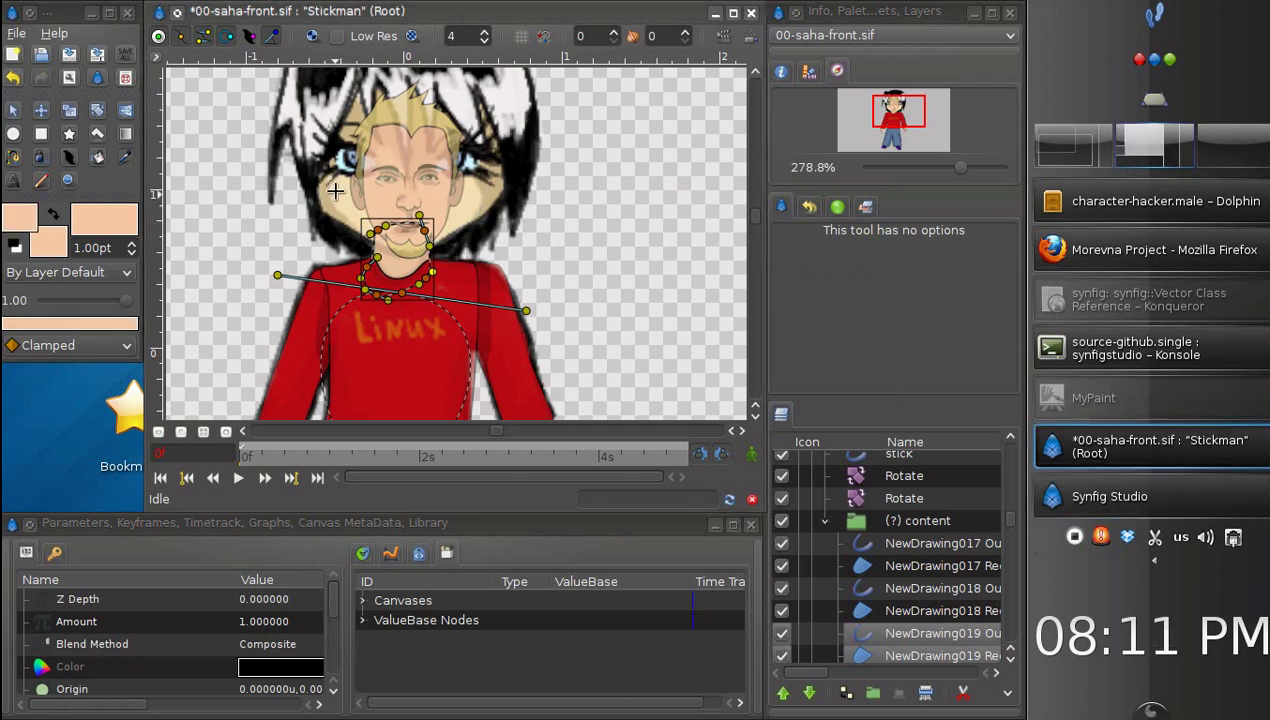
click(328, 193)
click(55, 215)
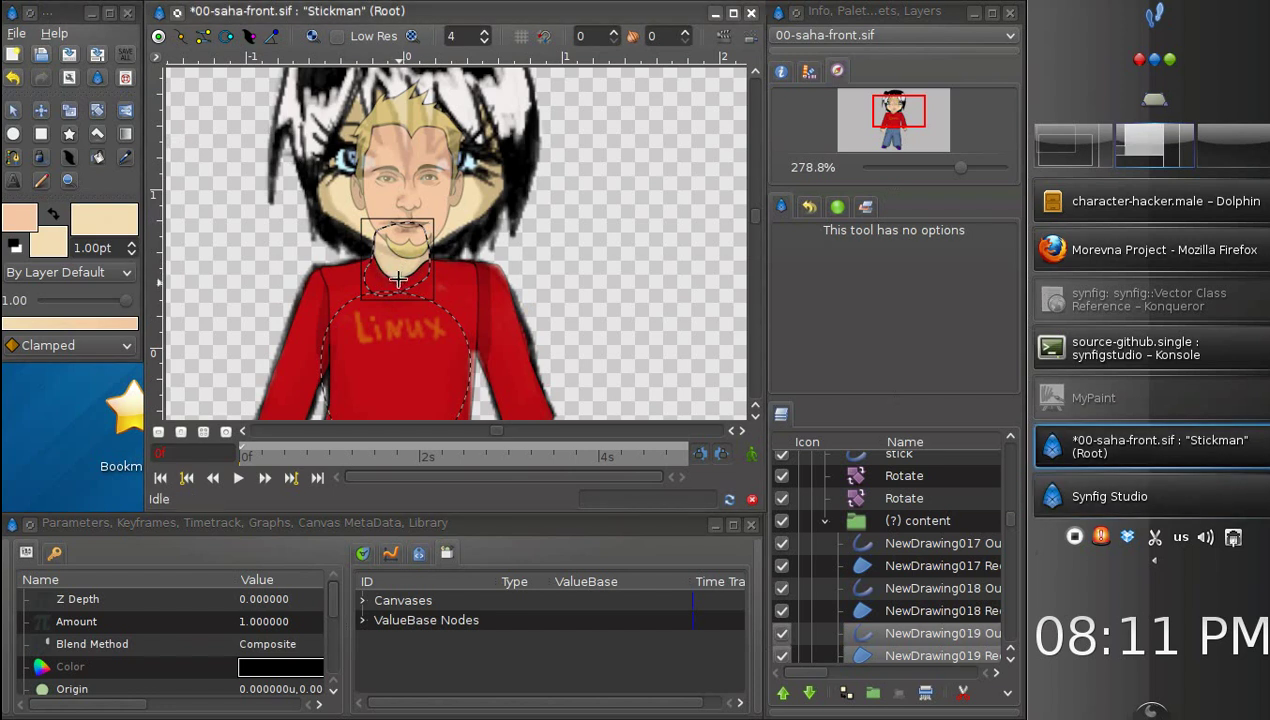
key(ctrl+s)
Step: Reset the drawing colours to a black outline with white fill and activate the Draw Tool
click(18, 244)
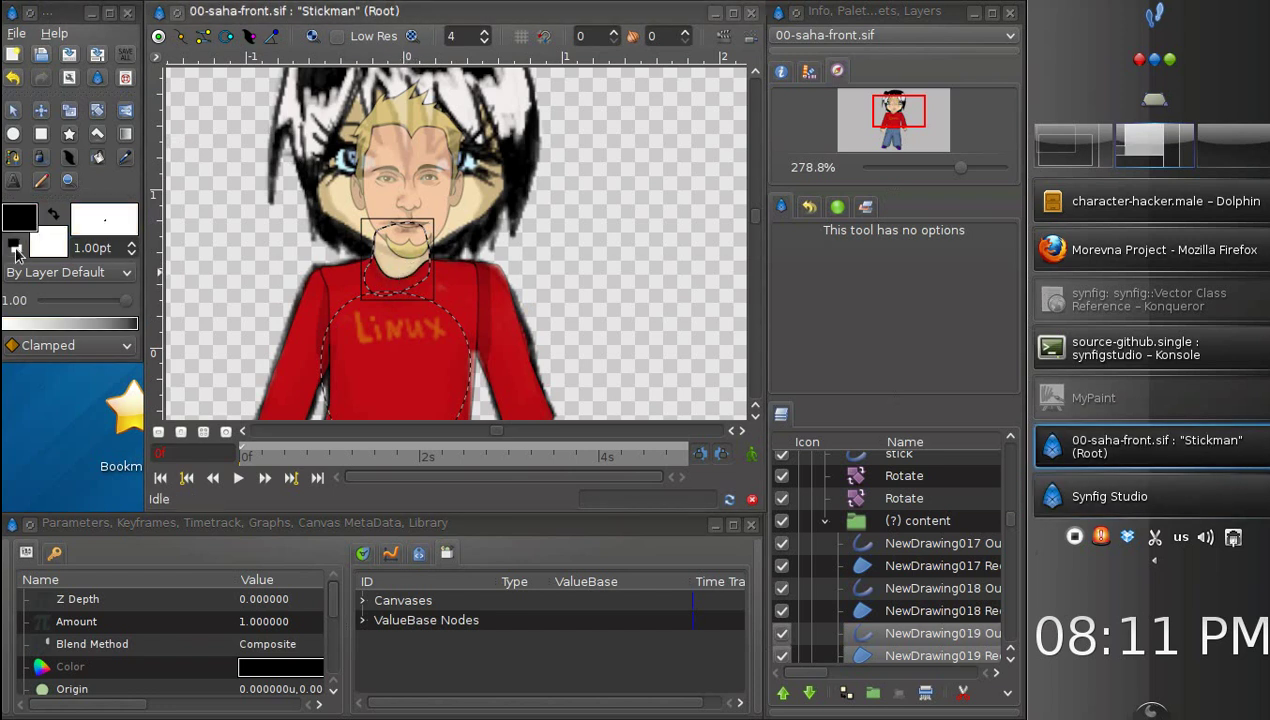
click(13, 157)
click(69, 159)
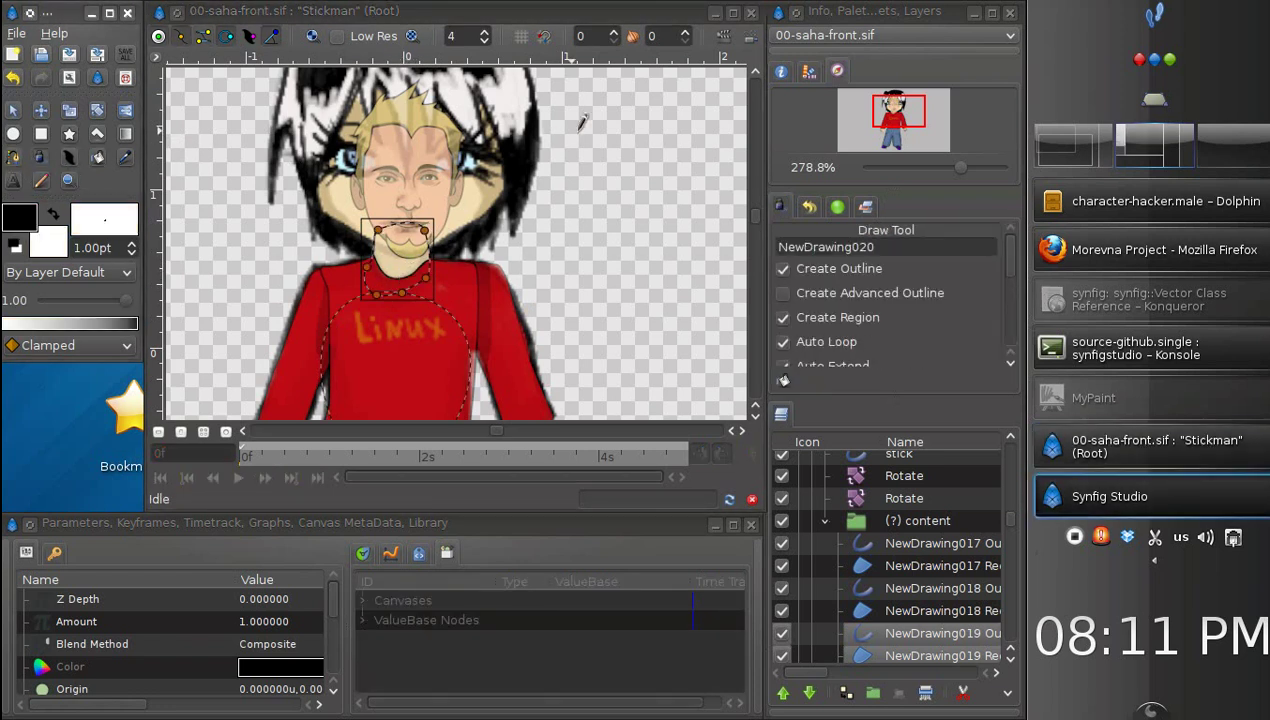
Step: Collapse the (stk) group and hide the Group holding the reference drawing
mouse_move(755, 218)
mouse_down()
mouse_move(754, 280)
mouse_move(754, 205)
mouse_up()
drag(1010, 519, 1010, 440)
click(800, 464)
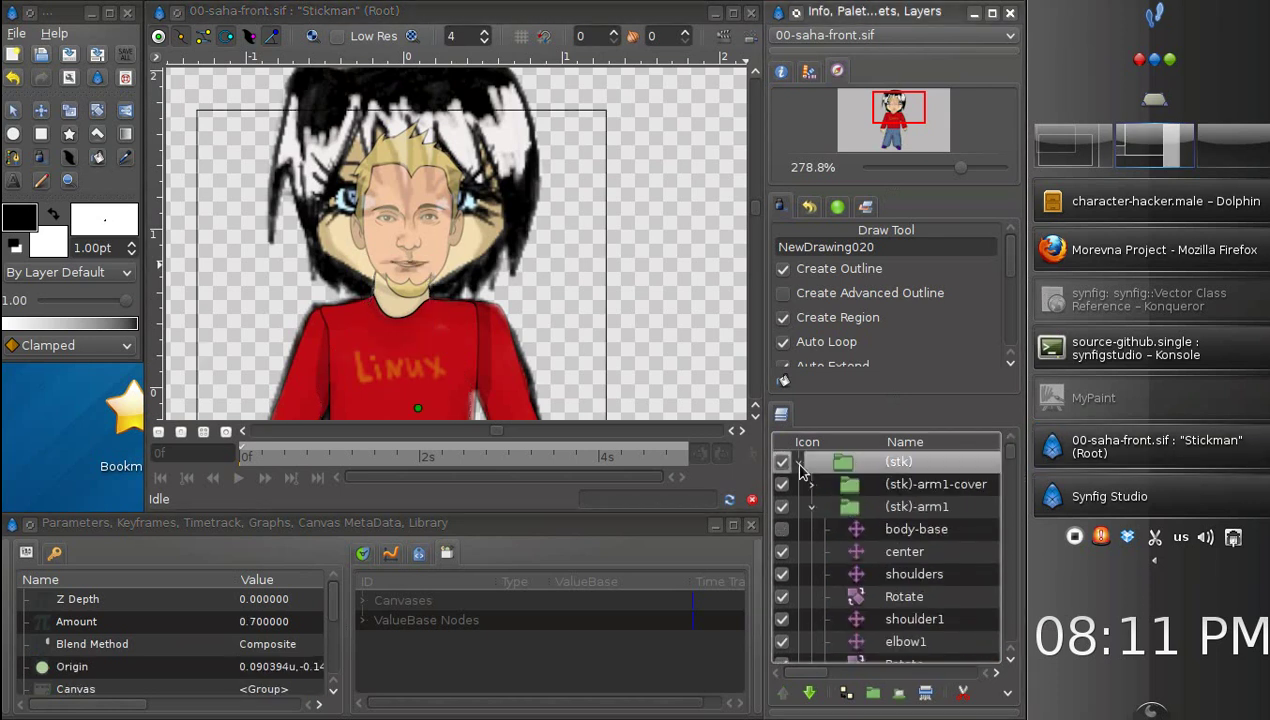
click(799, 463)
click(782, 485)
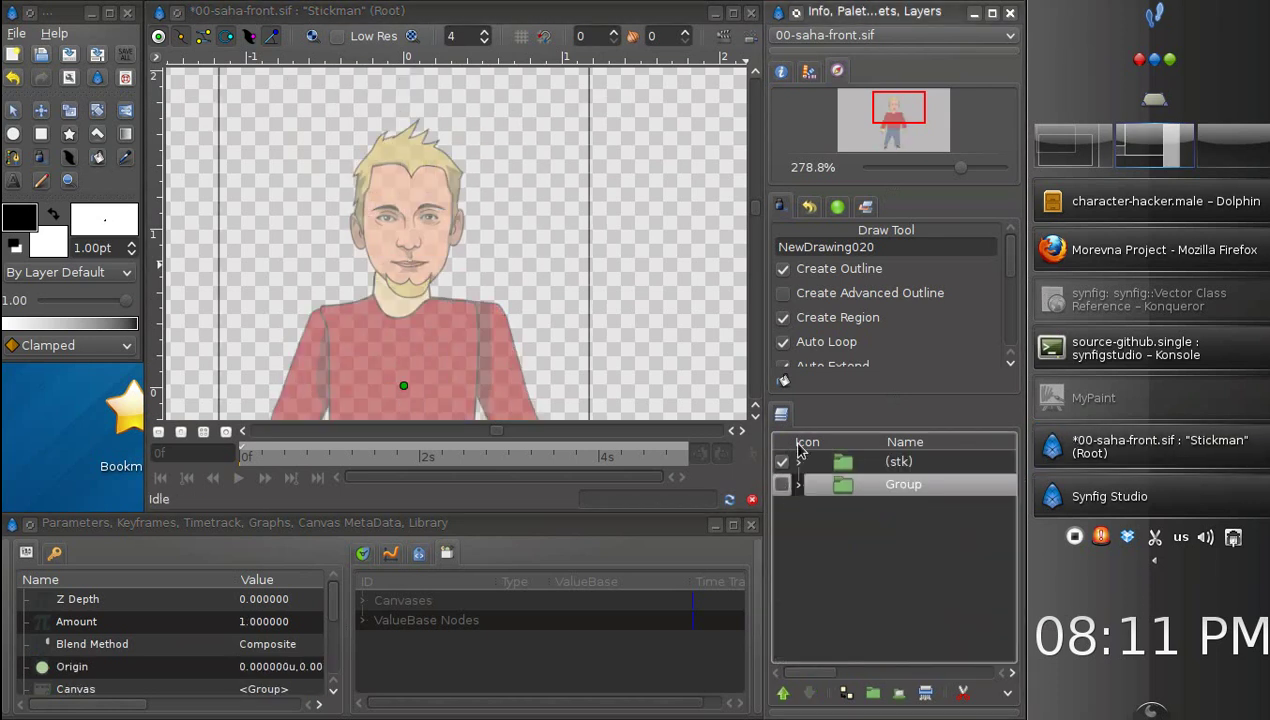
Step: Show the Group holding the reference drawing again and save the file
click(953, 168)
drag(951, 171, 943, 171)
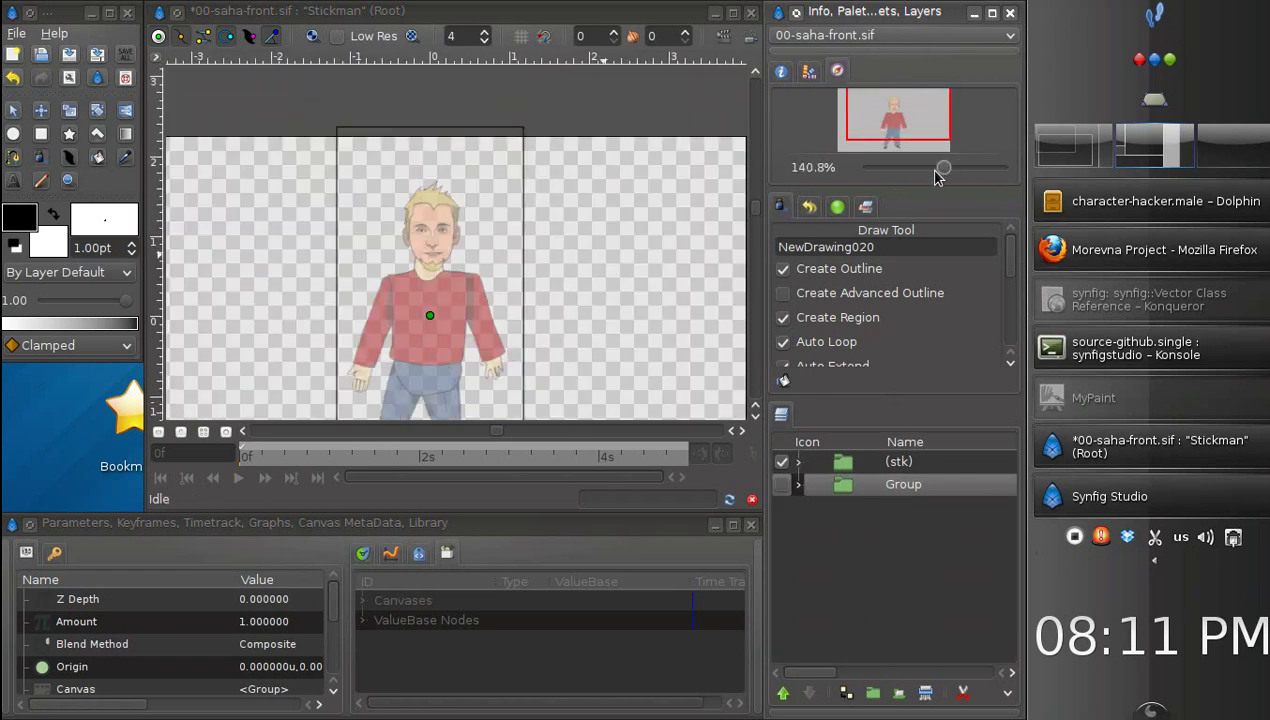
drag(888, 130, 889, 130)
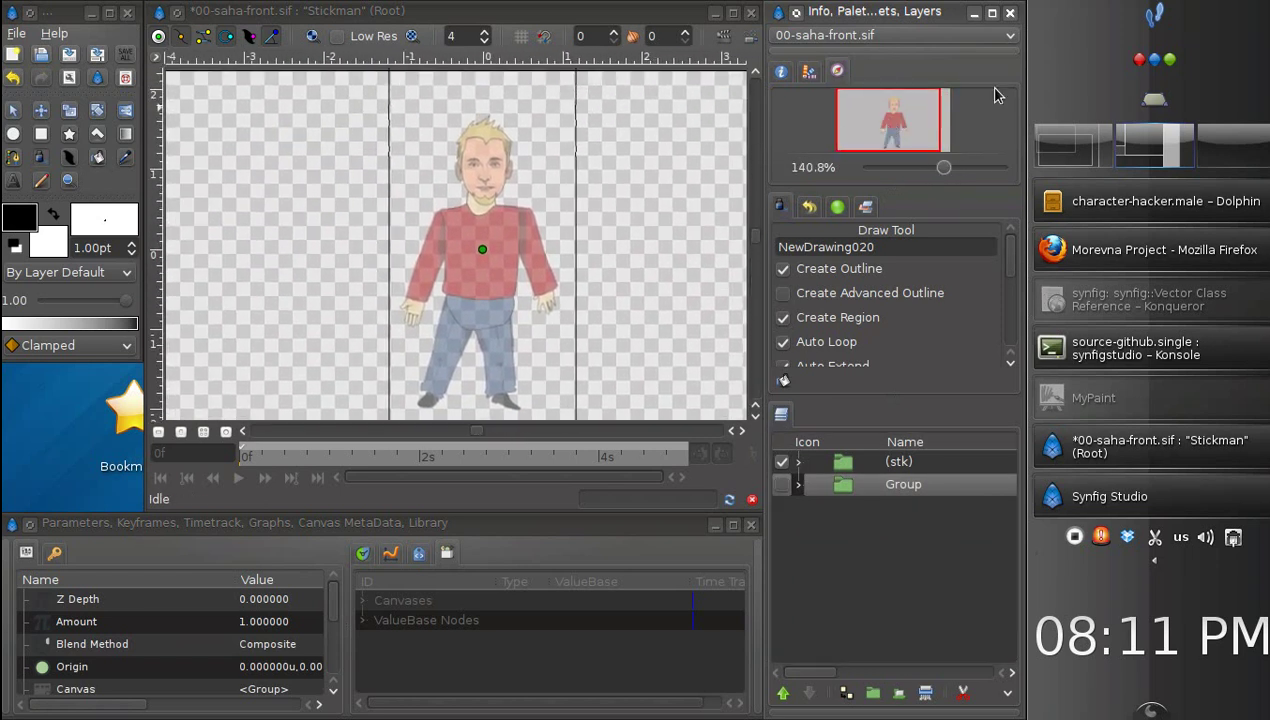
click(782, 485)
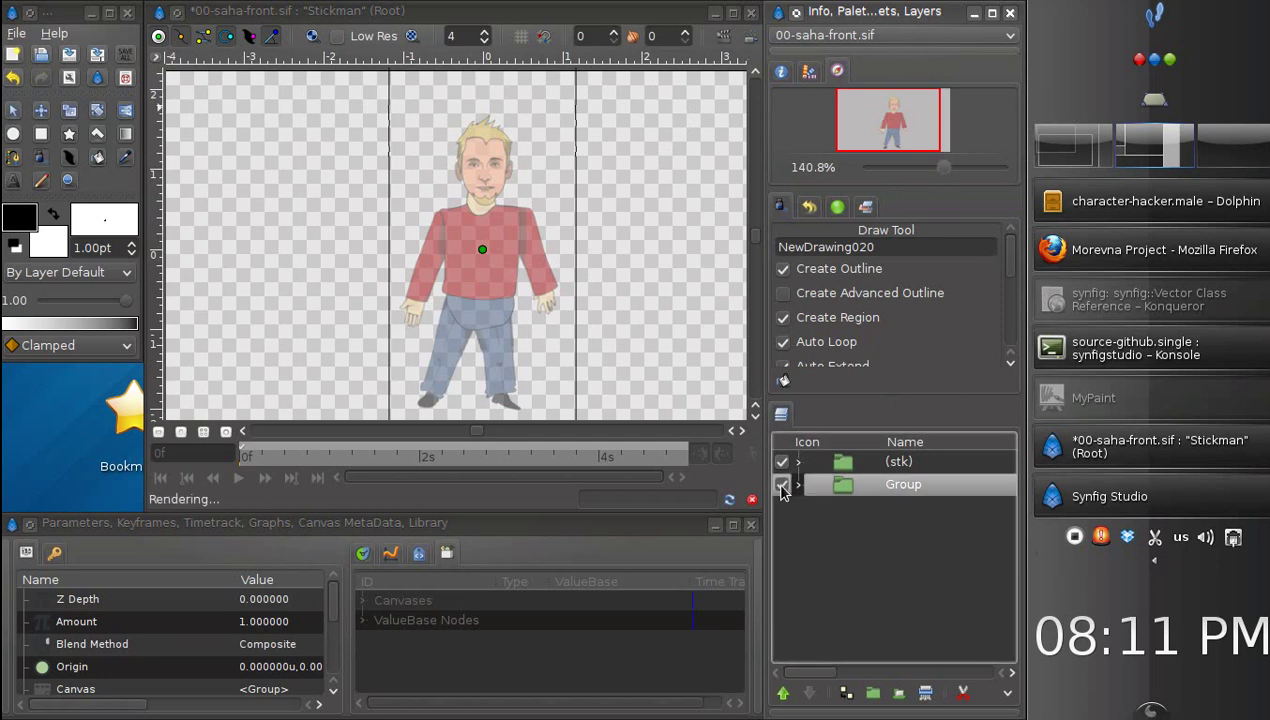
key(ctrl+s)
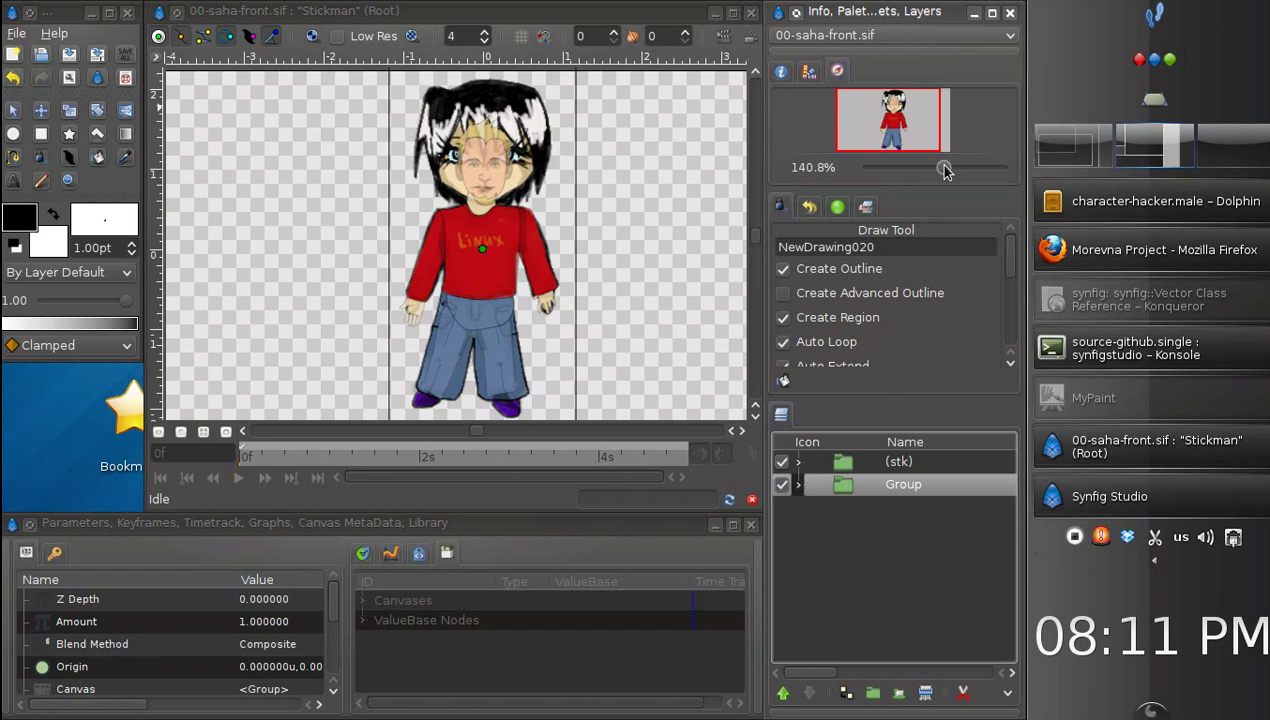
Step: Select the template's face with the Transform Tool, then collapse and hide its parent mimic-control group
drag(945, 172, 958, 168)
drag(893, 125, 893, 112)
drag(960, 172, 963, 172)
drag(895, 115, 901, 105)
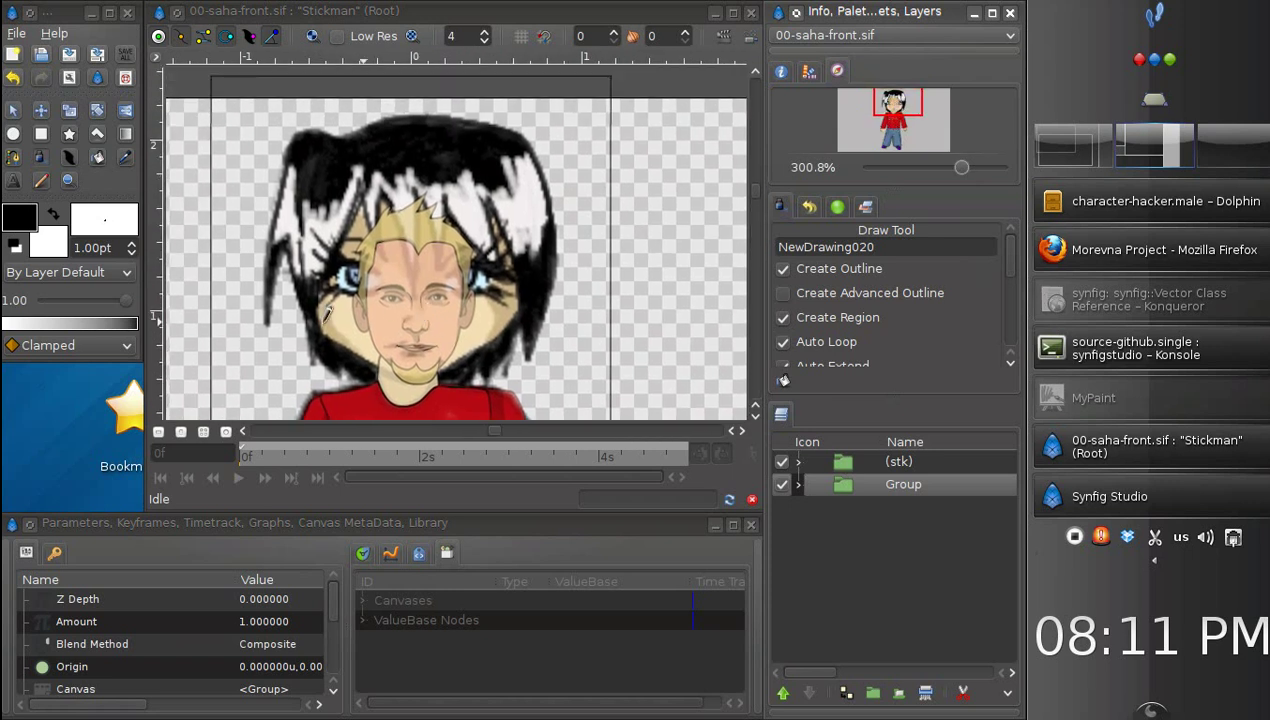
click(13, 110)
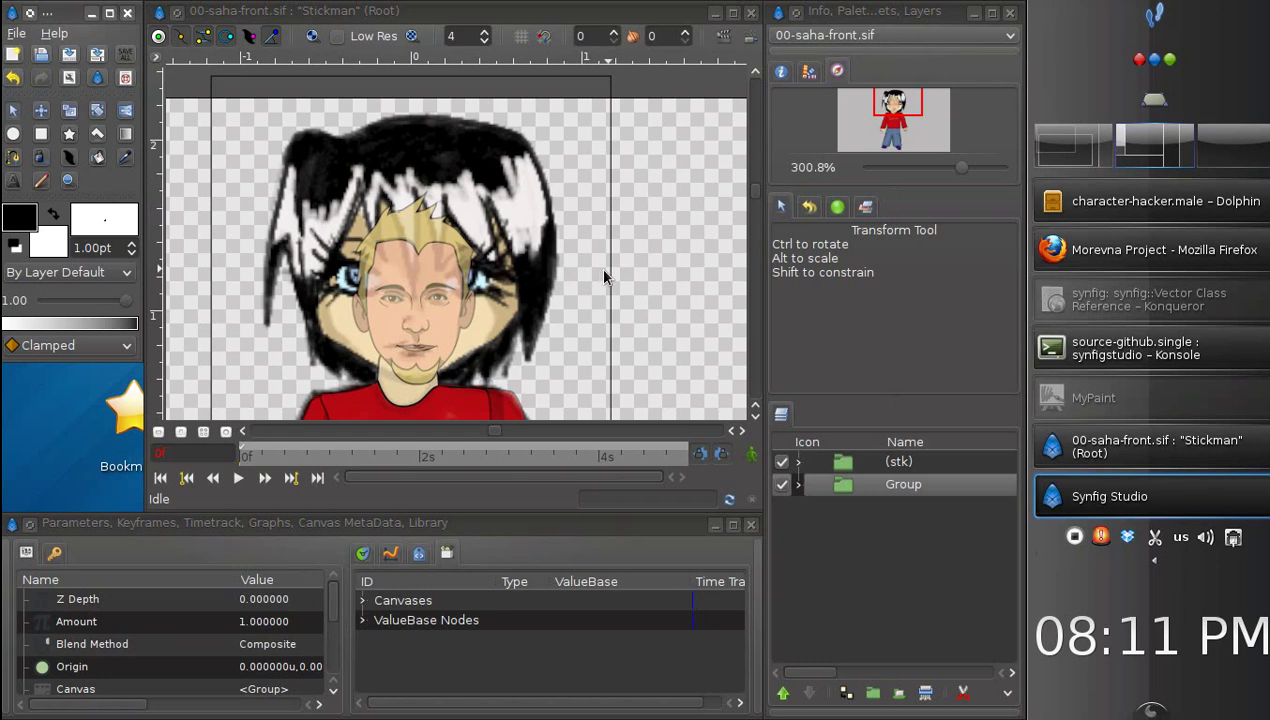
click(410, 296)
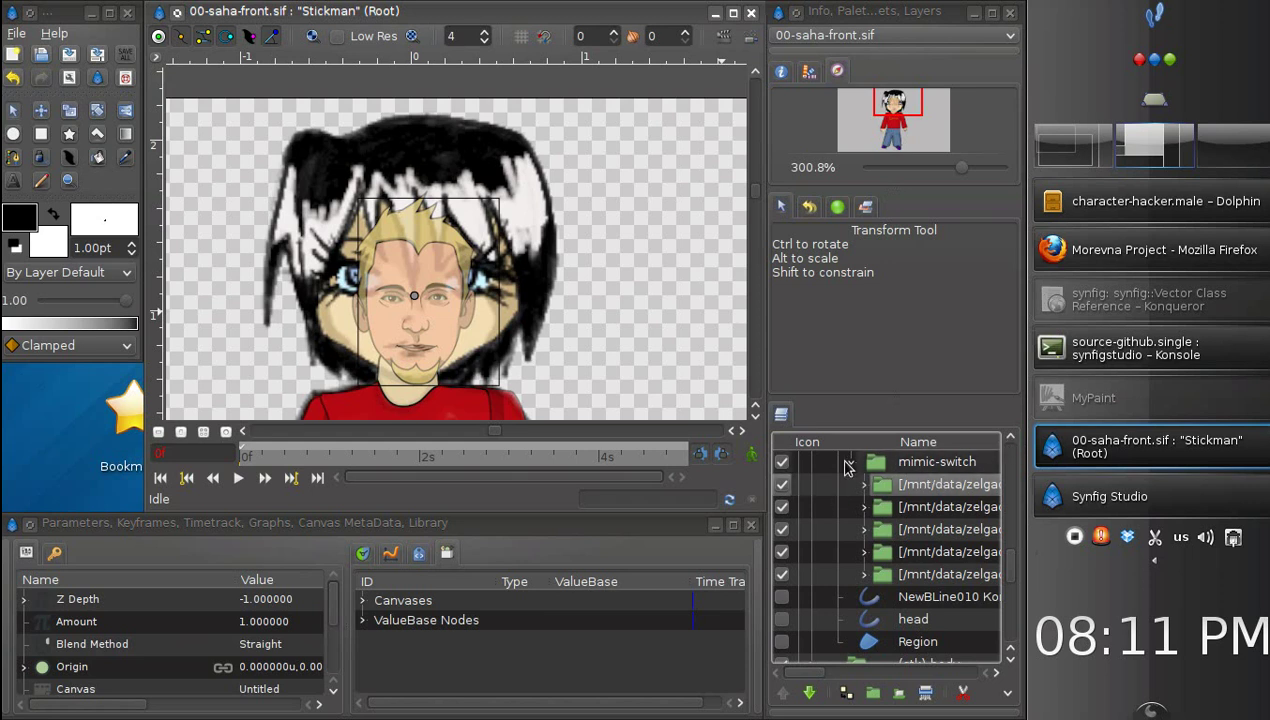
scroll(930, 500, up, 1)
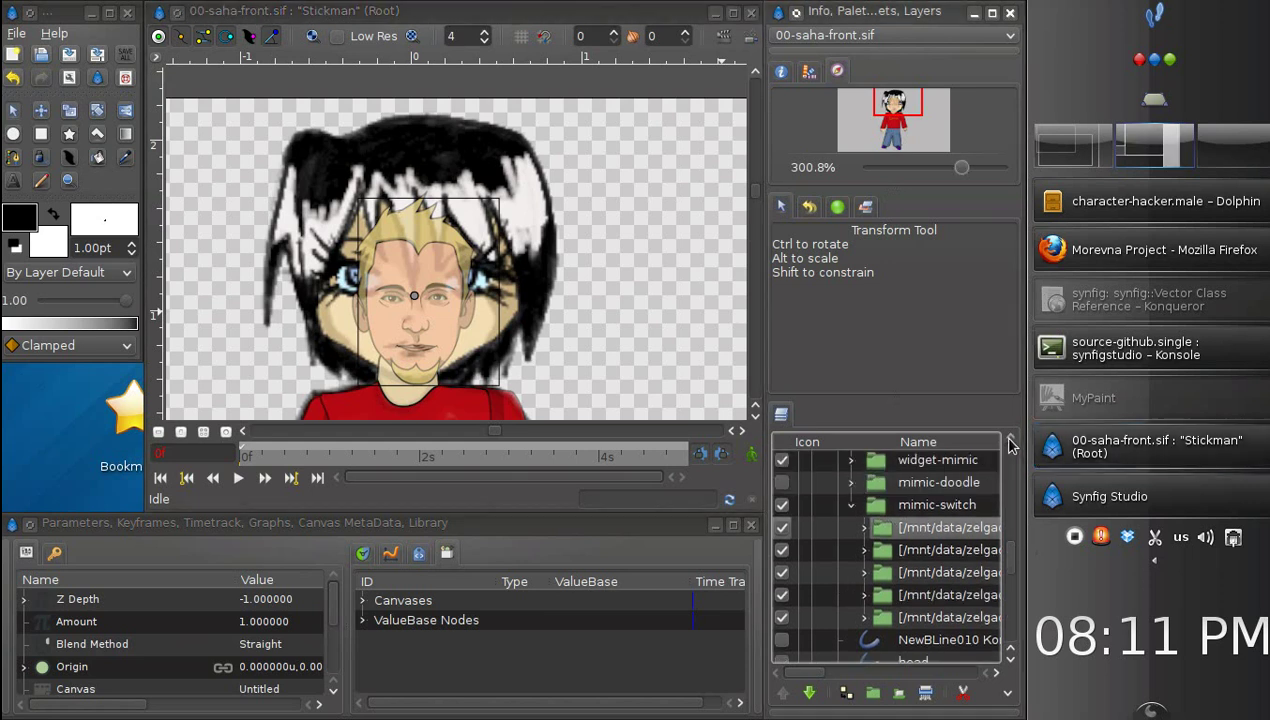
click(928, 508)
scroll(1010, 440, up, 5)
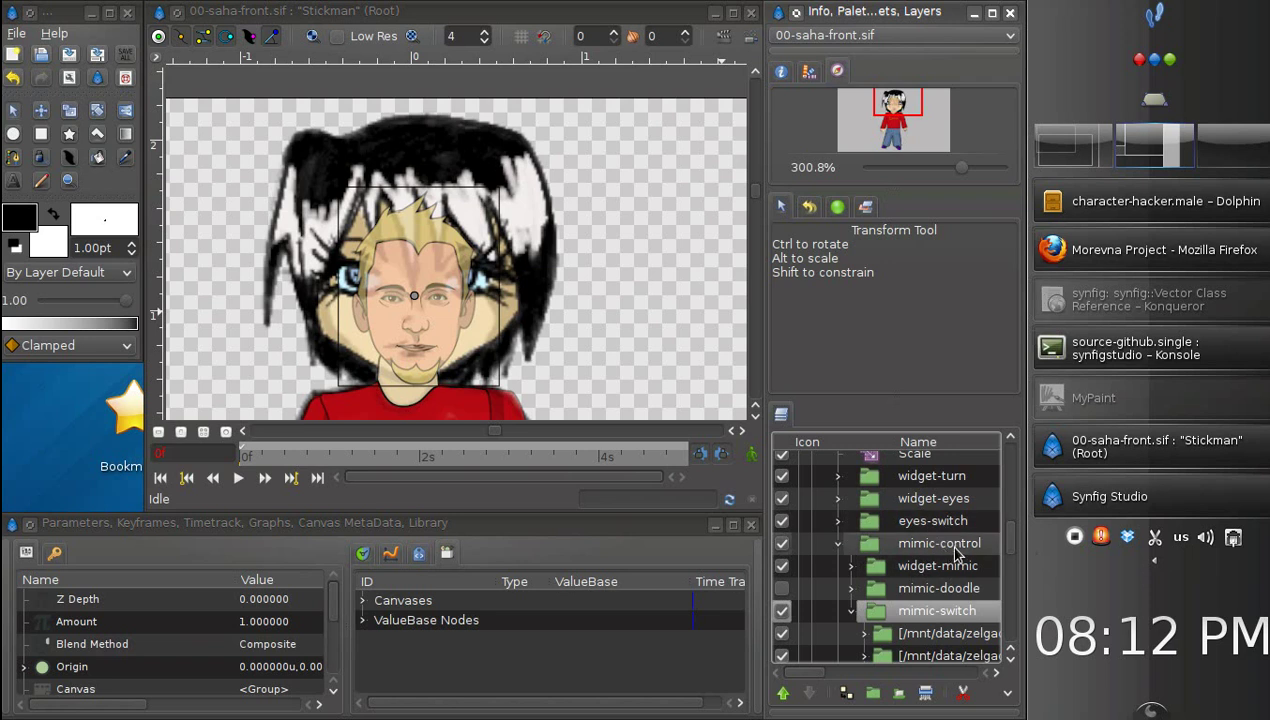
click(912, 547)
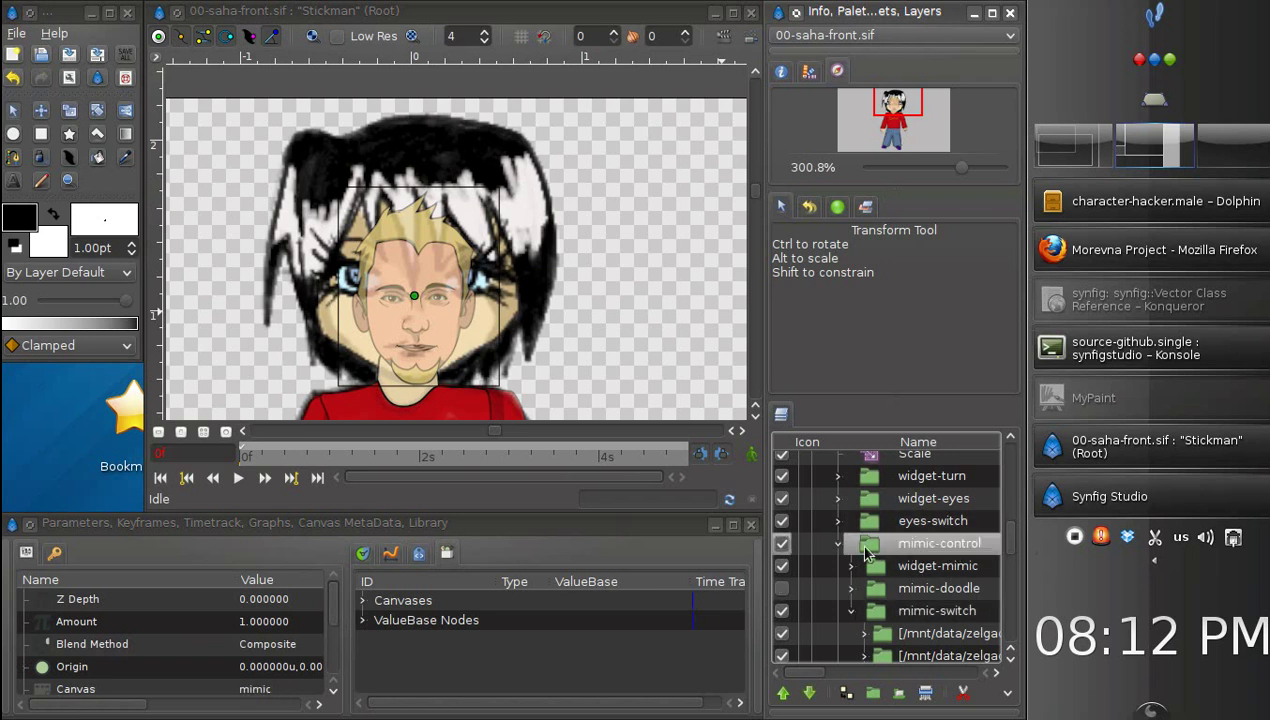
click(838, 545)
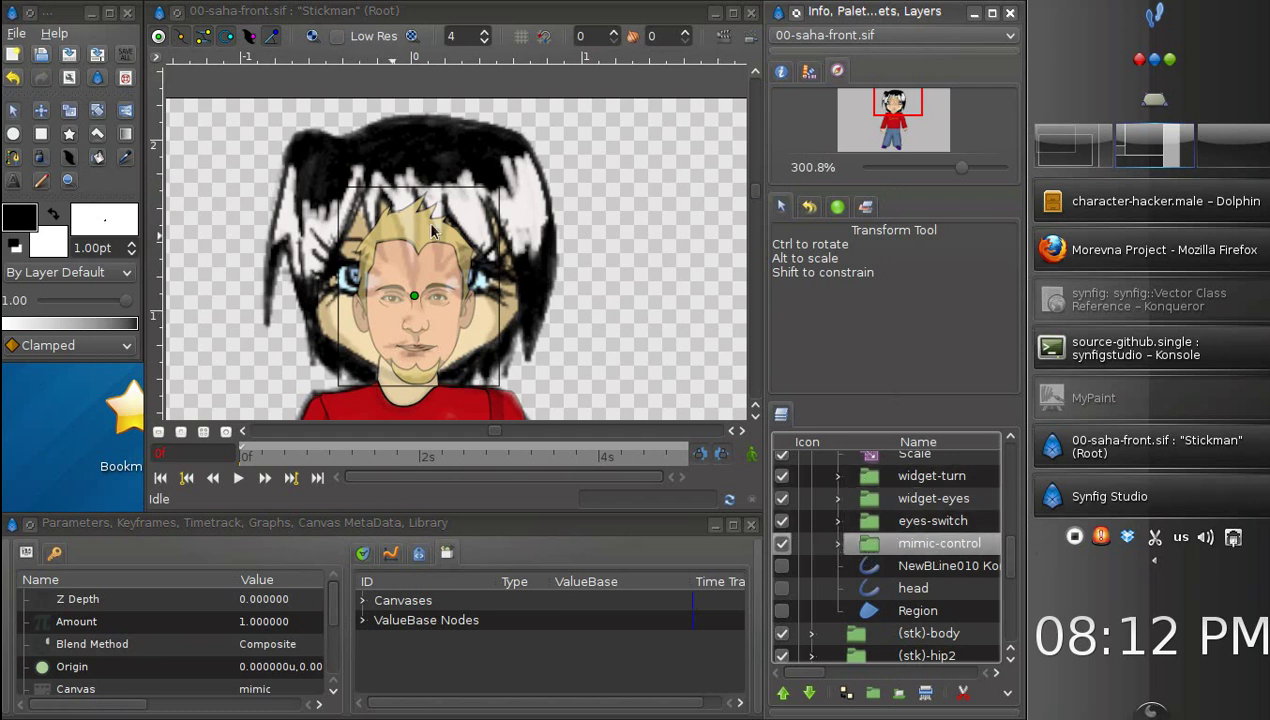
click(782, 544)
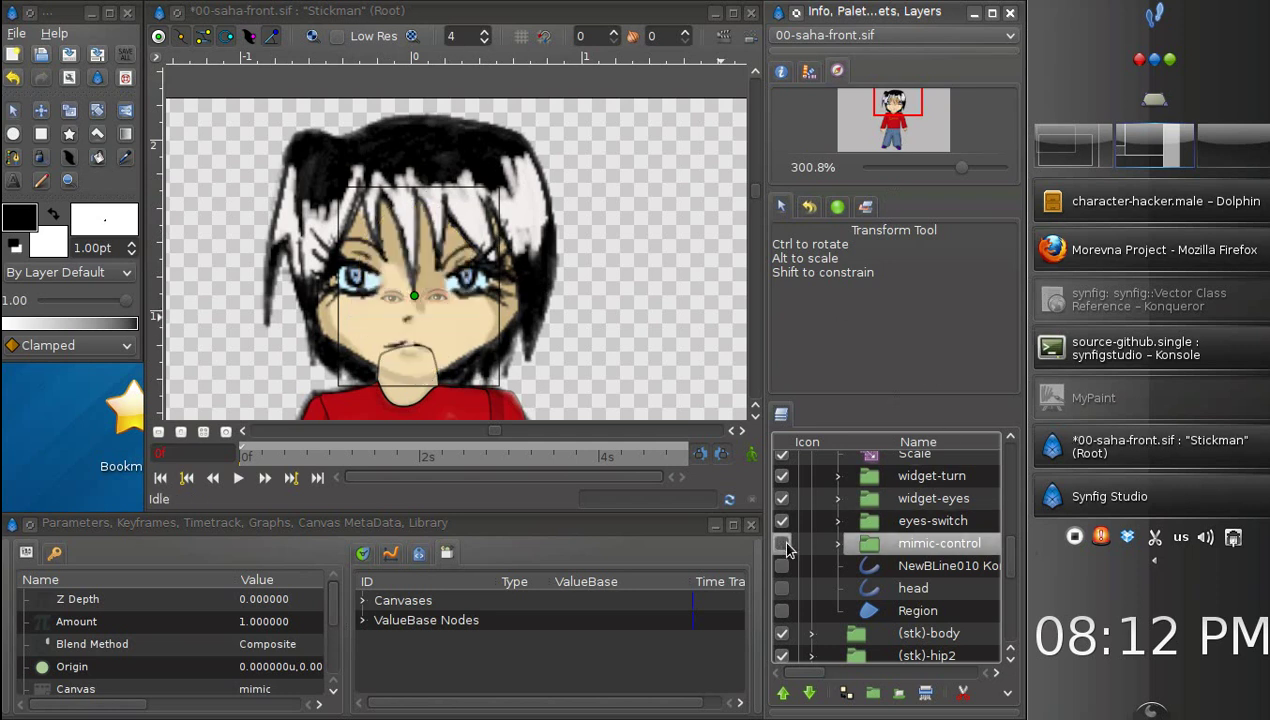
Step: Toggle the widget-eyes group off and on to check it, and hide the eyes-switch group
click(782, 498)
click(905, 498)
click(872, 548)
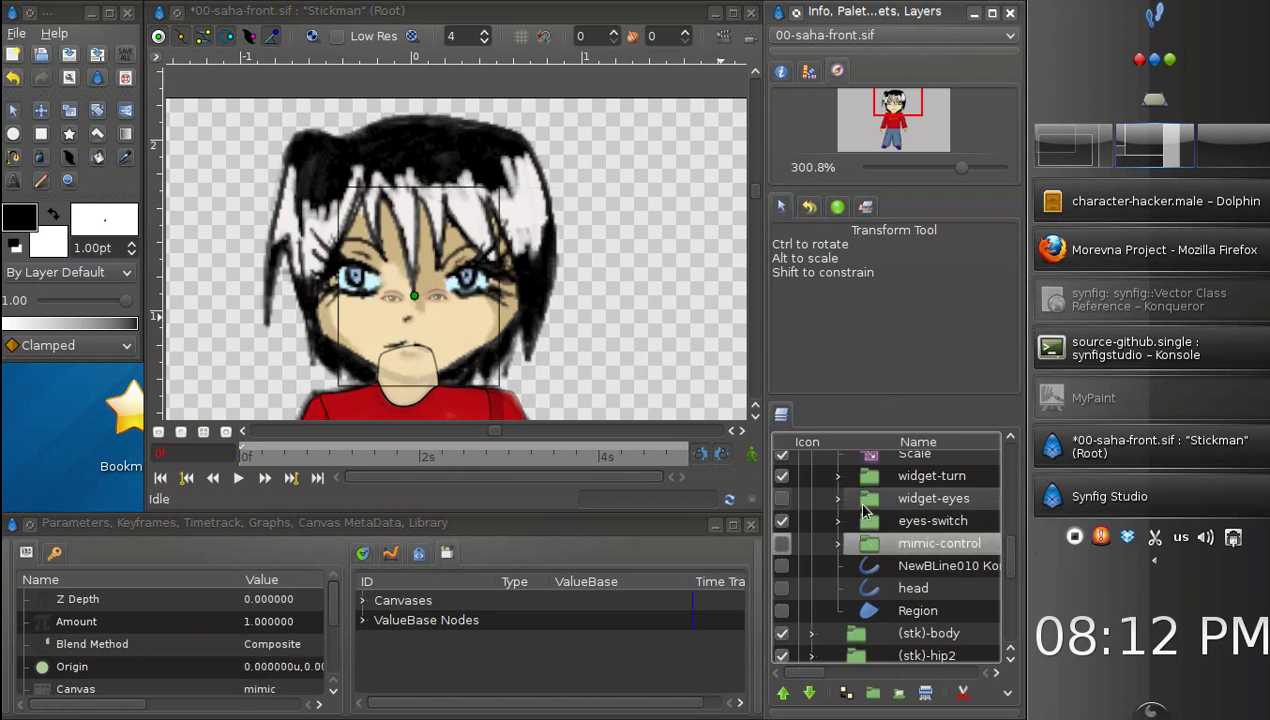
click(782, 499)
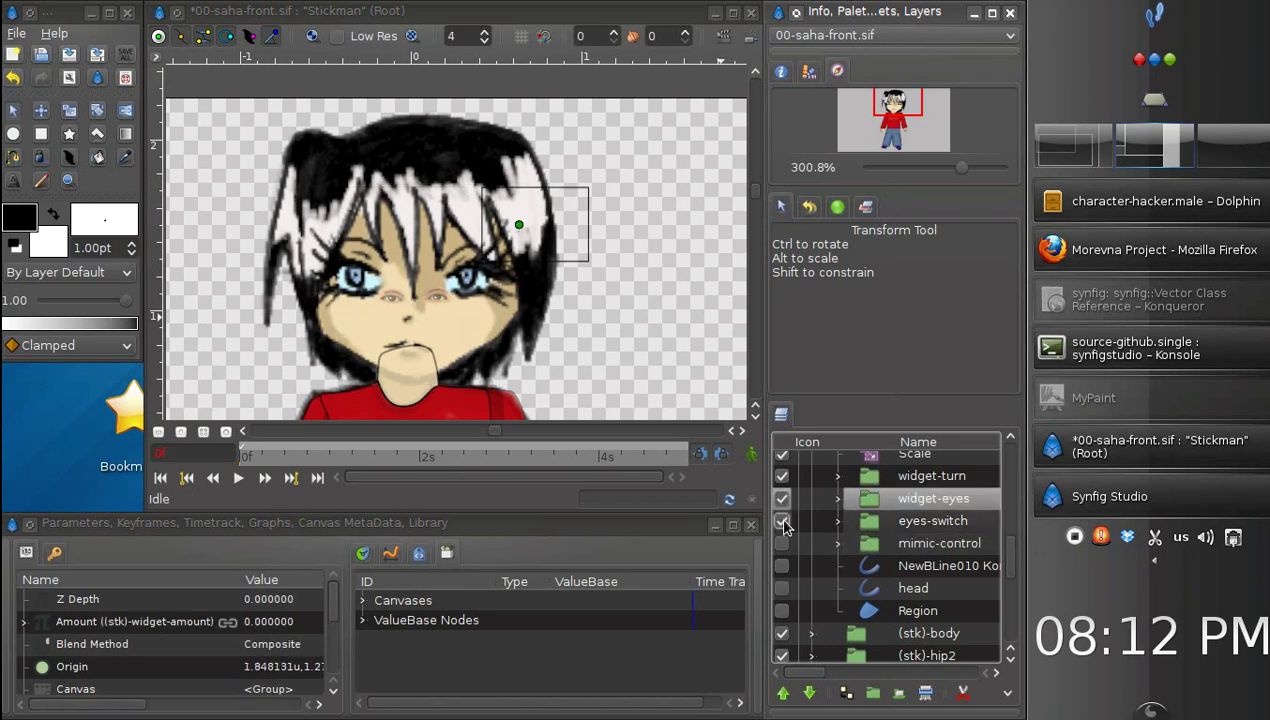
click(782, 521)
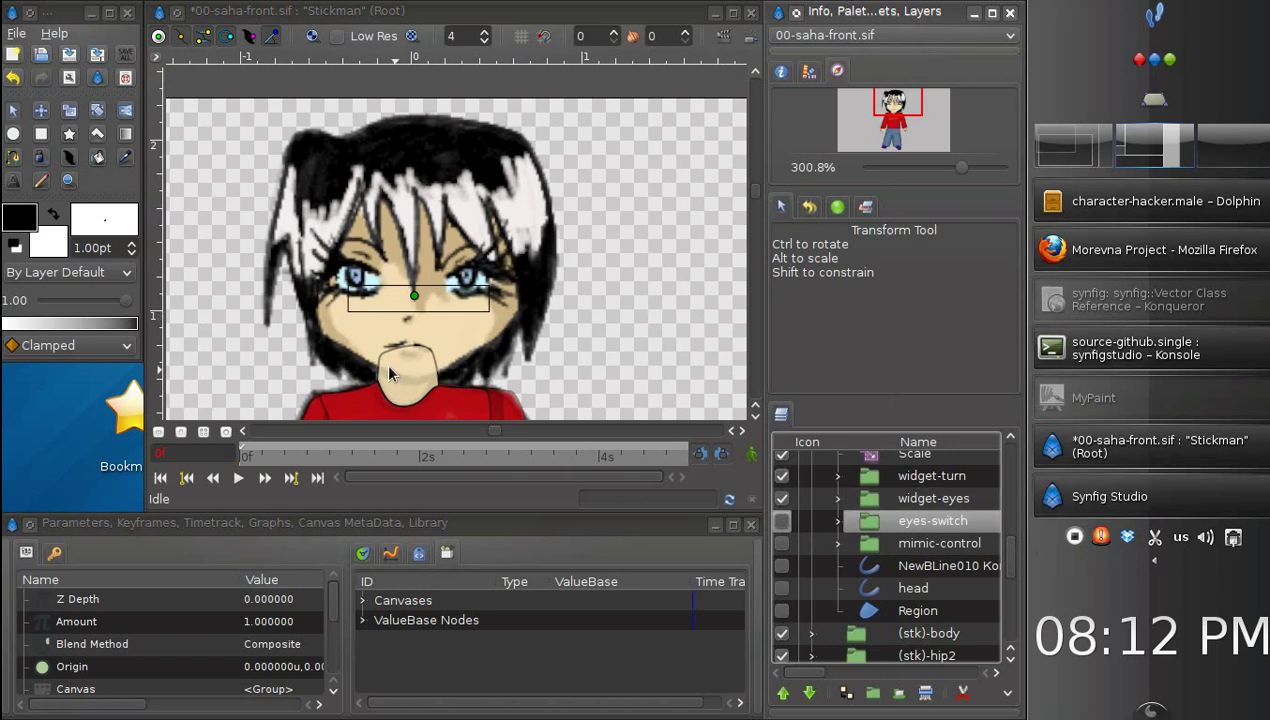
Step: Sample the face's skin tone as the fill colour and trace a closed face shape around the head with the Draw tool
click(40, 182)
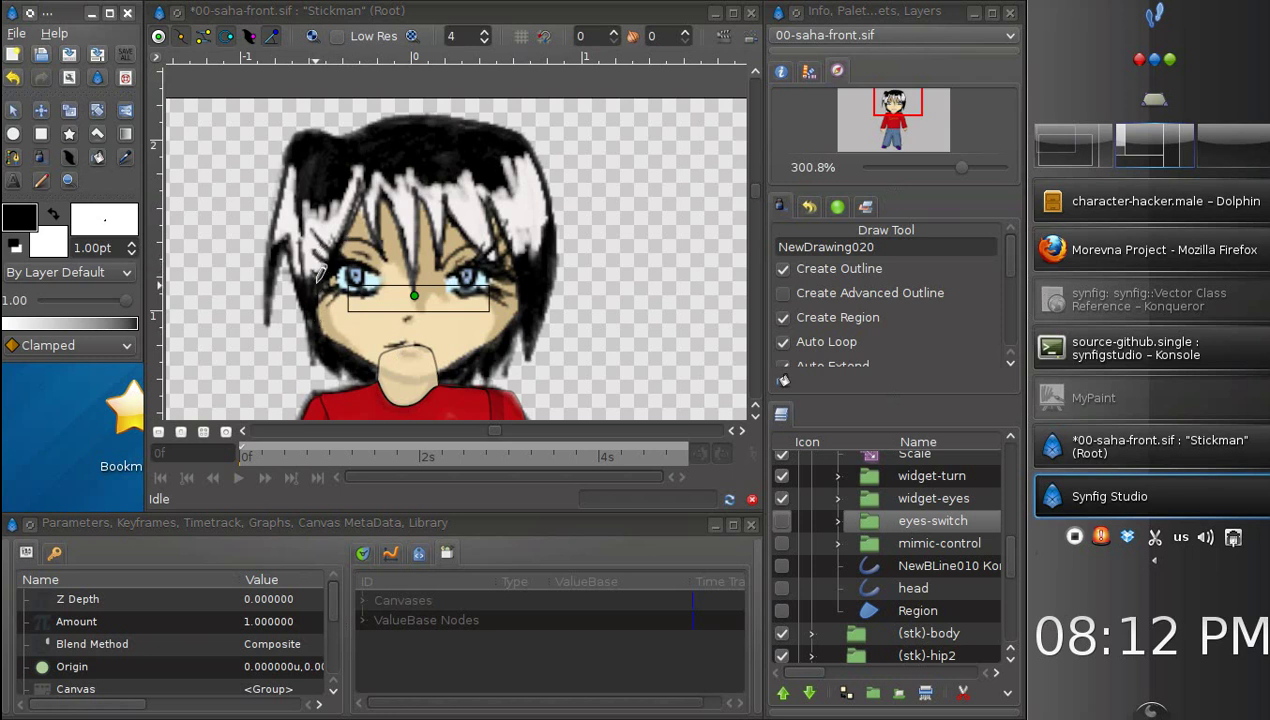
click(128, 158)
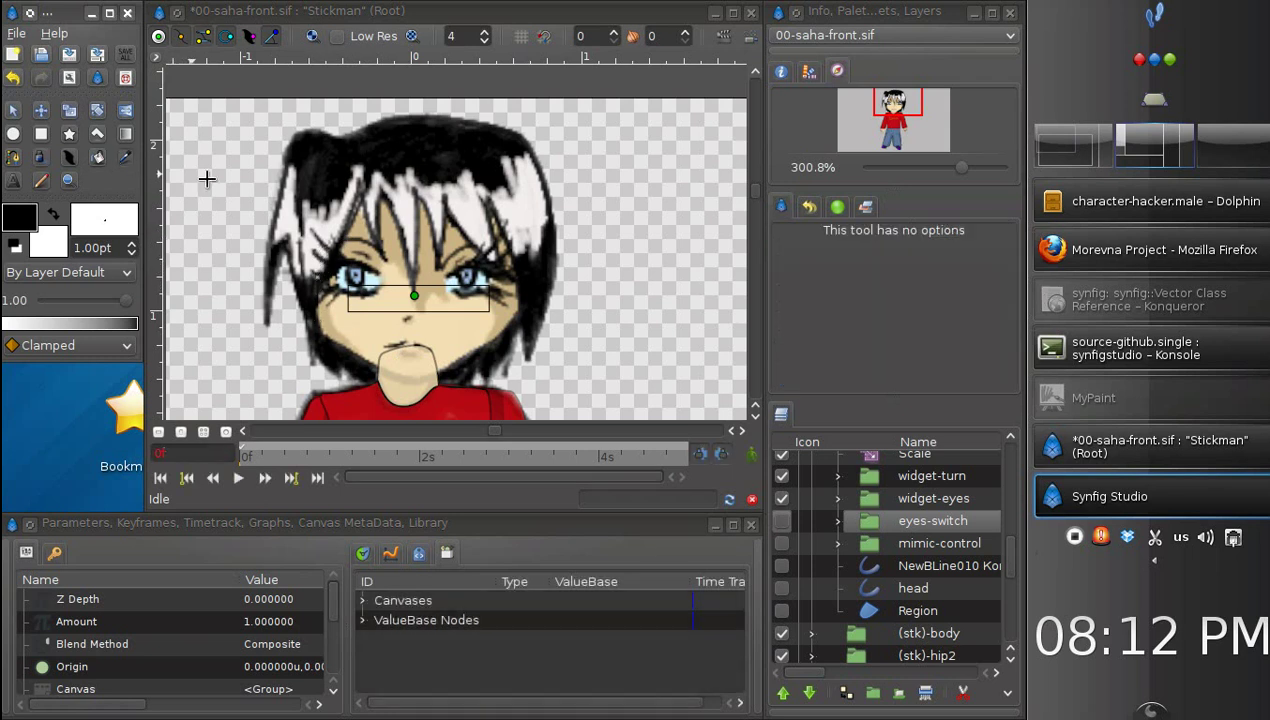
click(360, 315)
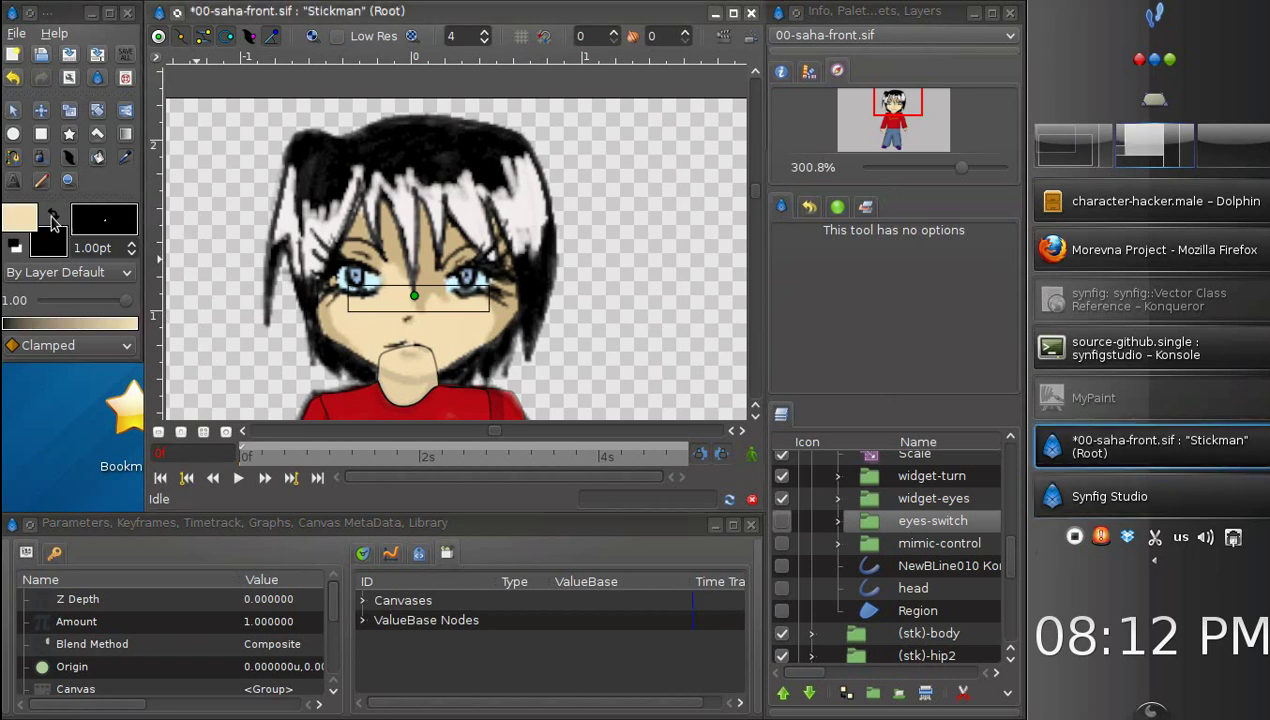
click(41, 157)
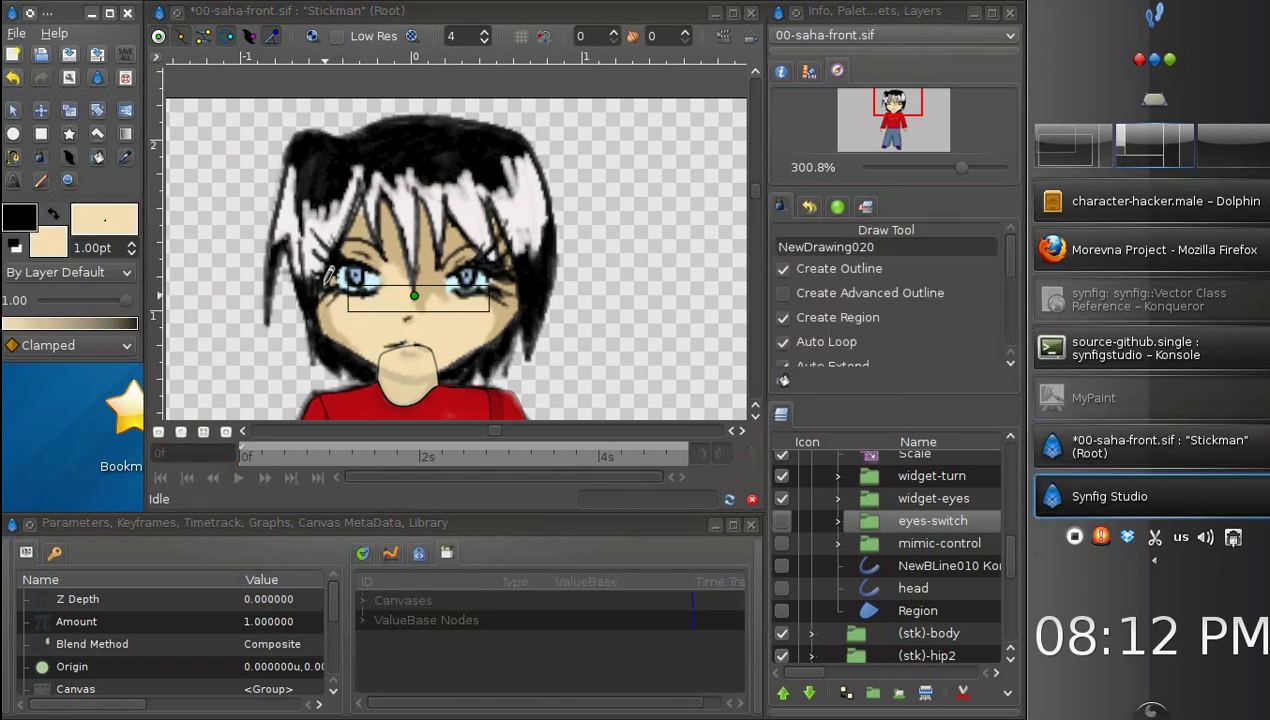
mouse_move(318, 289)
mouse_down()
mouse_move(344, 346)
mouse_move(415, 370)
mouse_move(512, 322)
mouse_up()
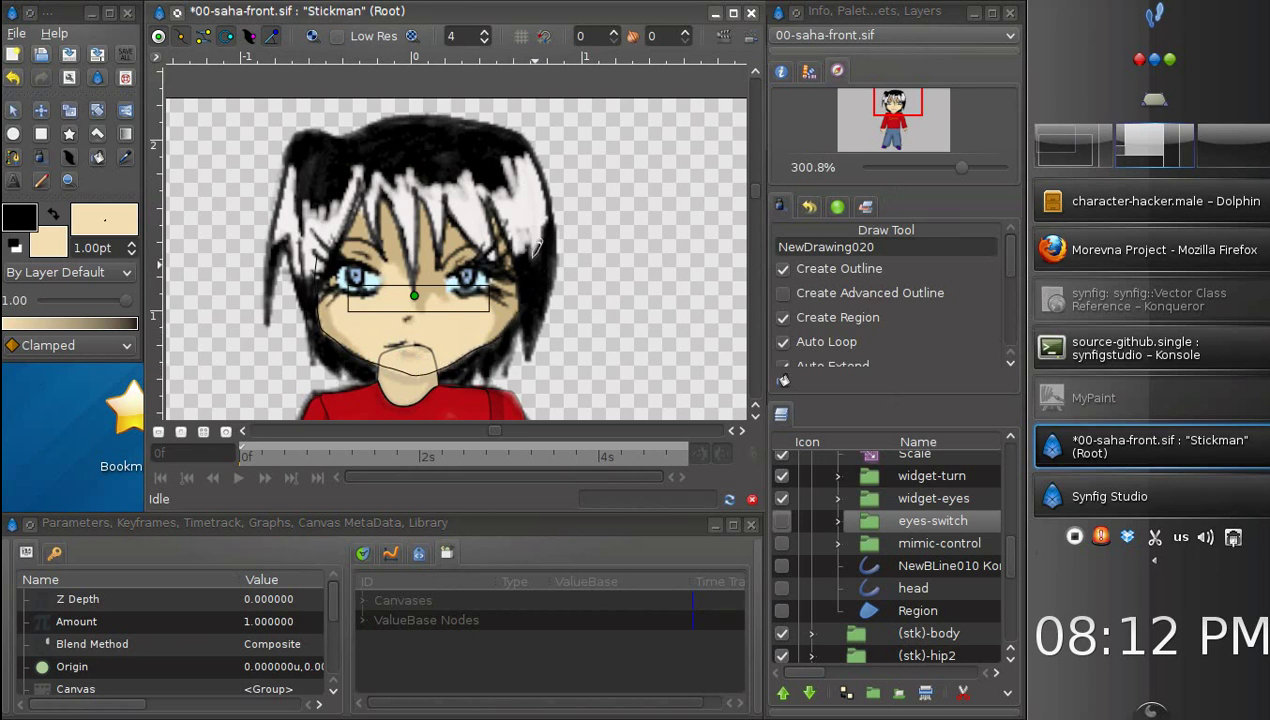
mouse_move(529, 231)
mouse_down()
mouse_move(496, 175)
mouse_move(392, 155)
mouse_move(323, 186)
mouse_up()
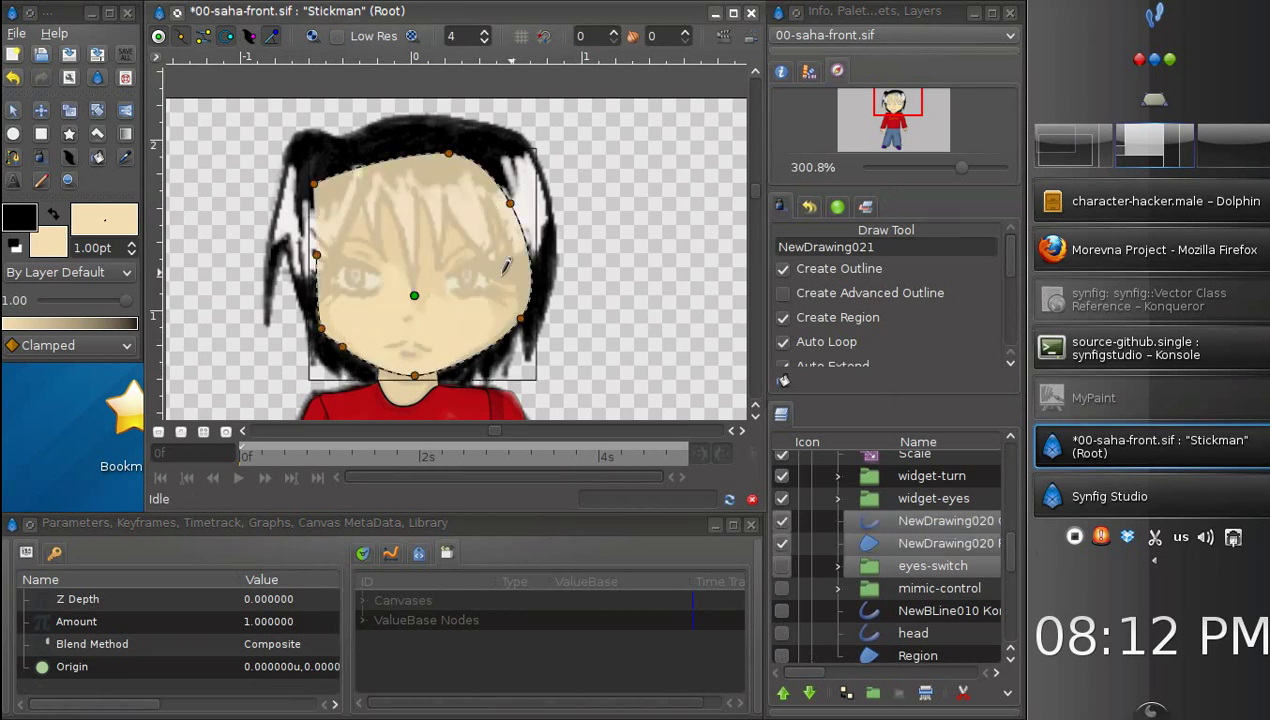
Step: Refine the face shape by adjusting its chin vertex and the lower vertex on the right-hand cheek
click(14, 112)
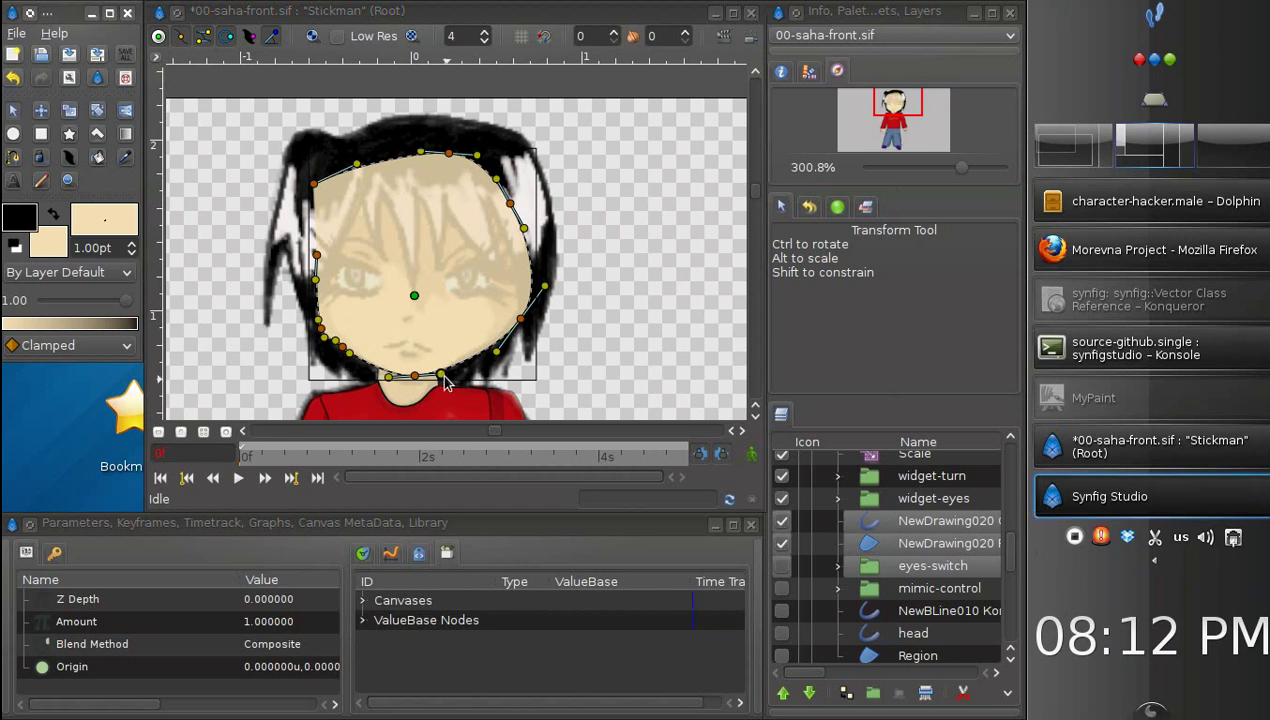
drag(441, 374, 410, 380)
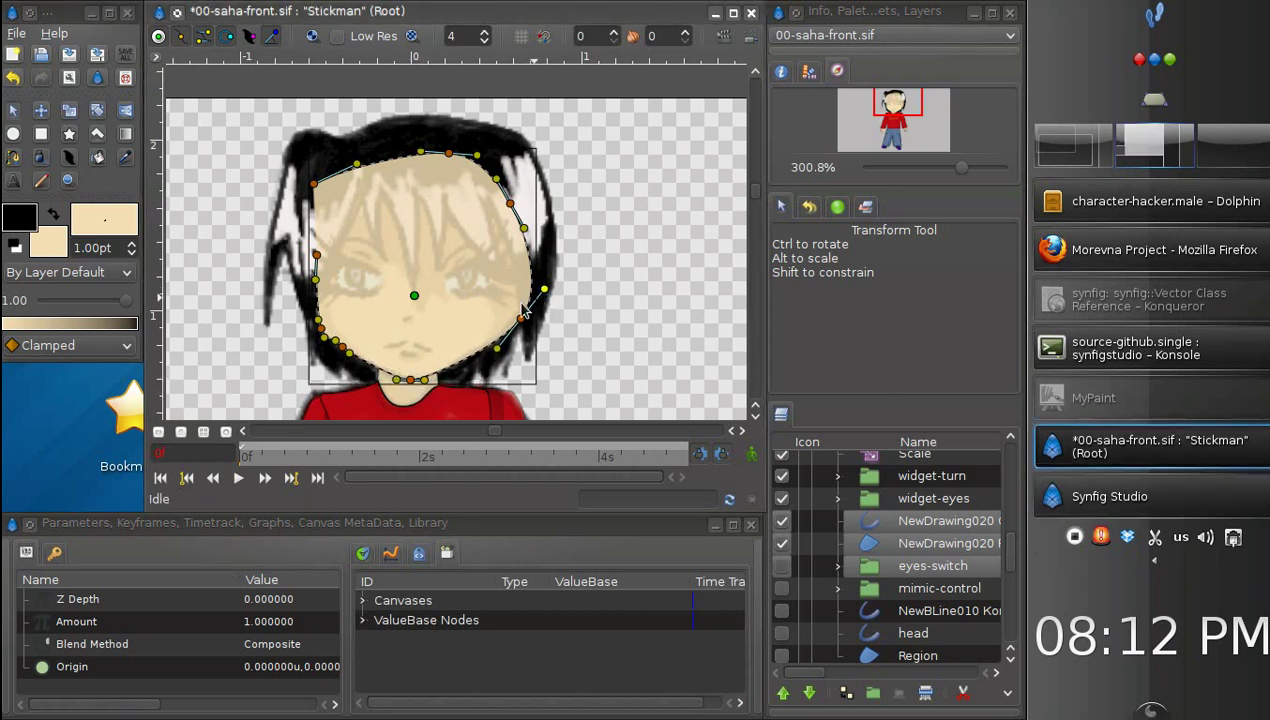
drag(520, 319, 536, 291)
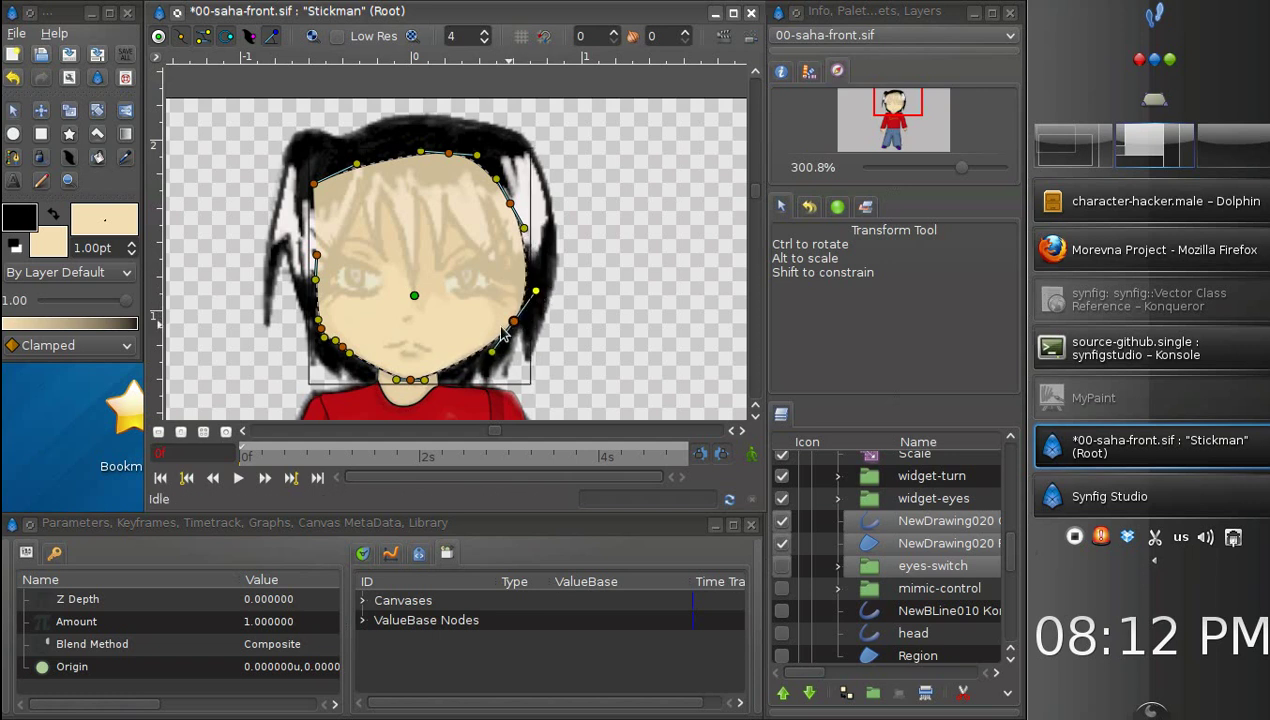
Step: Reset the colours to black outline and white fill, and trace both eyes as closed shapes with the Draw tool
click(14, 158)
click(41, 158)
drag(965, 168, 979, 170)
drag(896, 102, 888, 105)
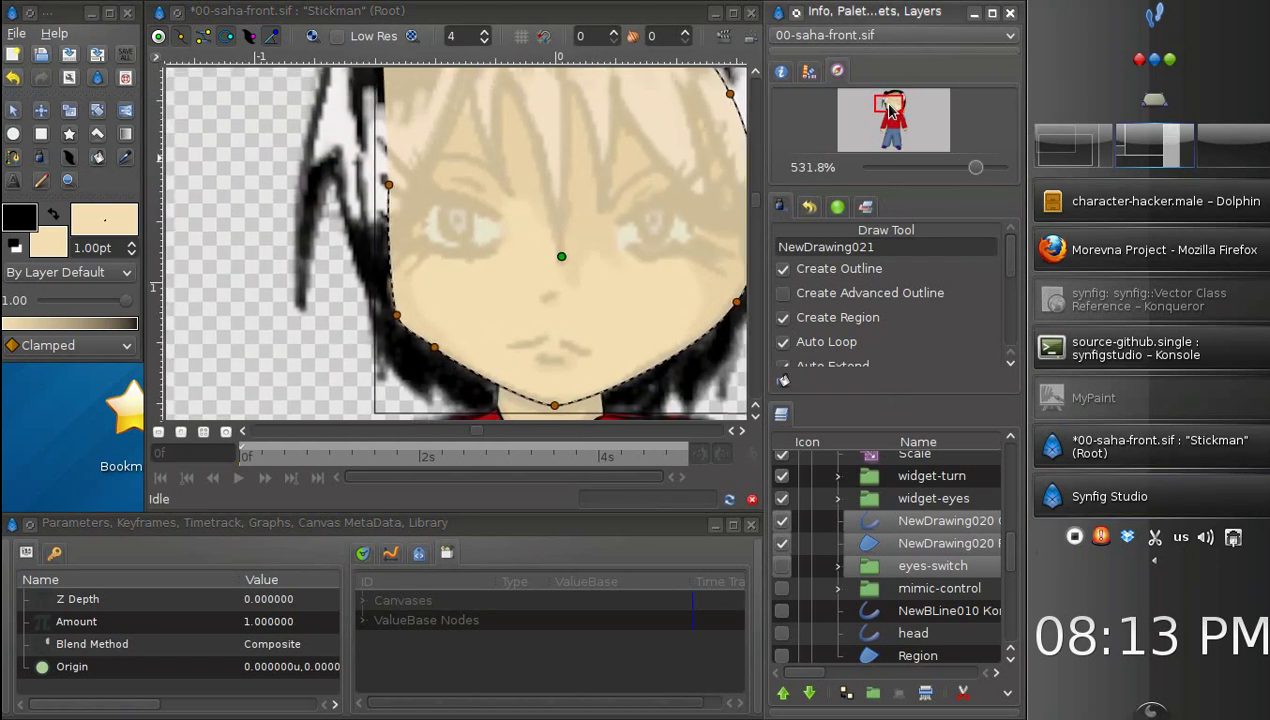
click(15, 247)
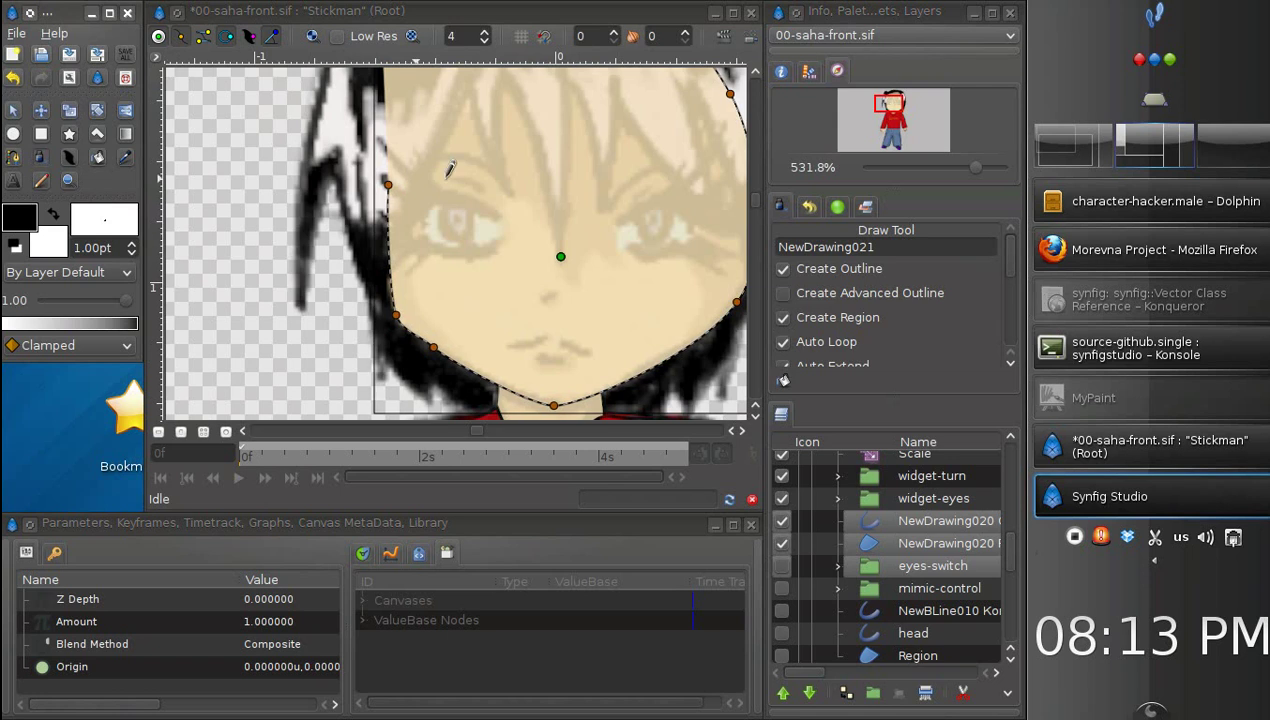
mouse_move(499, 214)
mouse_down()
mouse_move(456, 194)
mouse_move(426, 205)
mouse_move(460, 251)
mouse_move(500, 224)
mouse_up()
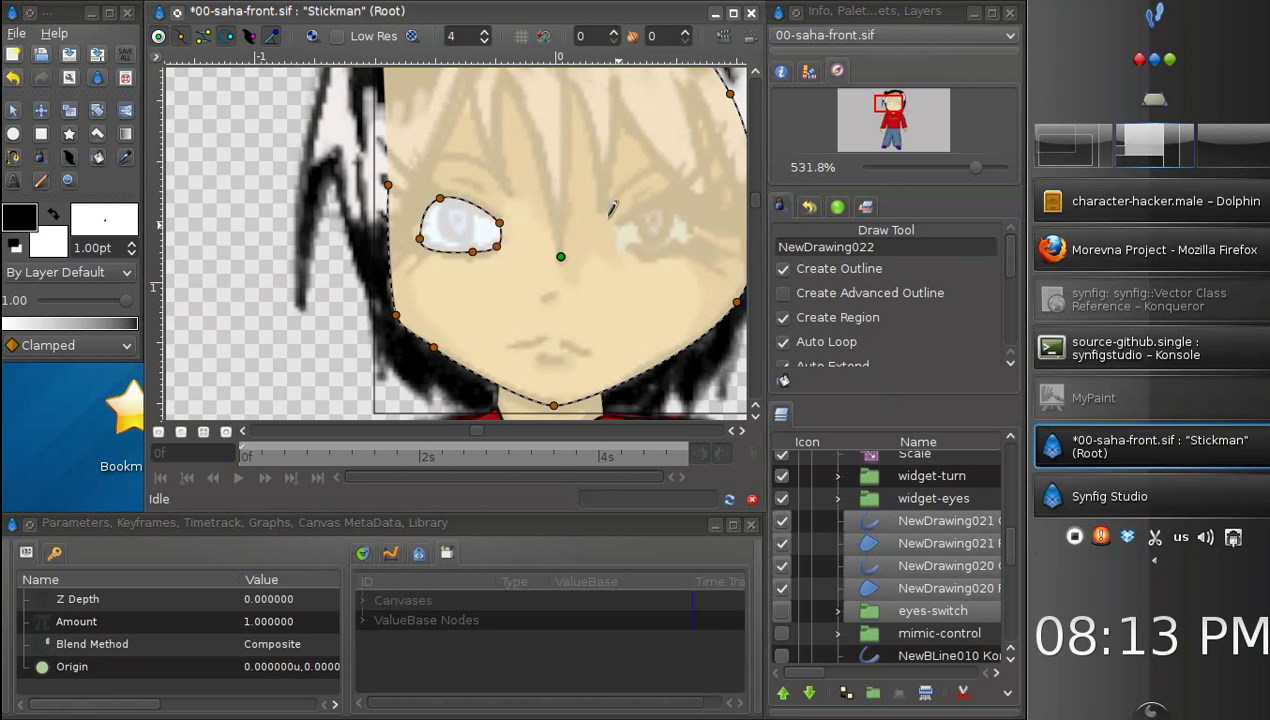
mouse_move(622, 208)
mouse_down()
mouse_move(687, 193)
mouse_move(711, 232)
mouse_move(670, 252)
mouse_move(616, 224)
mouse_up()
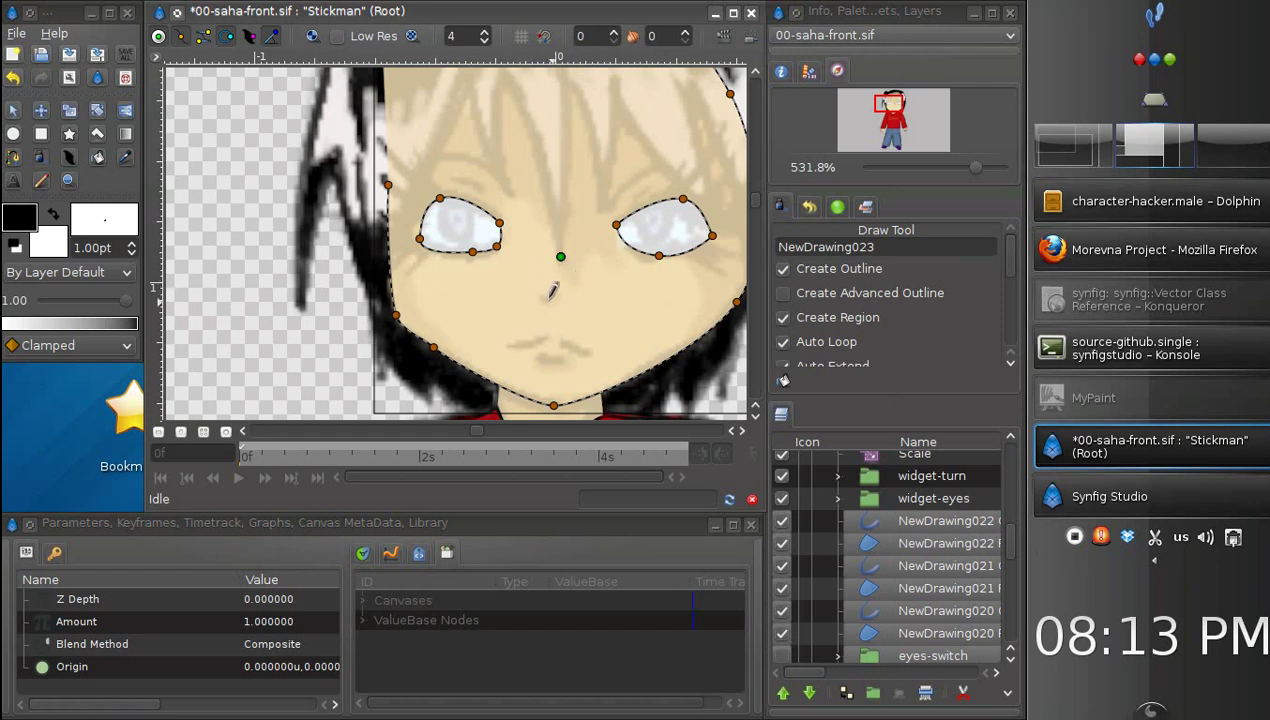
Step: Draw a short nose line, the mouth line and a small line beneath the mouth
drag(541, 296, 556, 292)
mouse_move(510, 348)
mouse_down()
mouse_move(590, 350)
mouse_move(550, 361)
mouse_move(560, 359)
mouse_up()
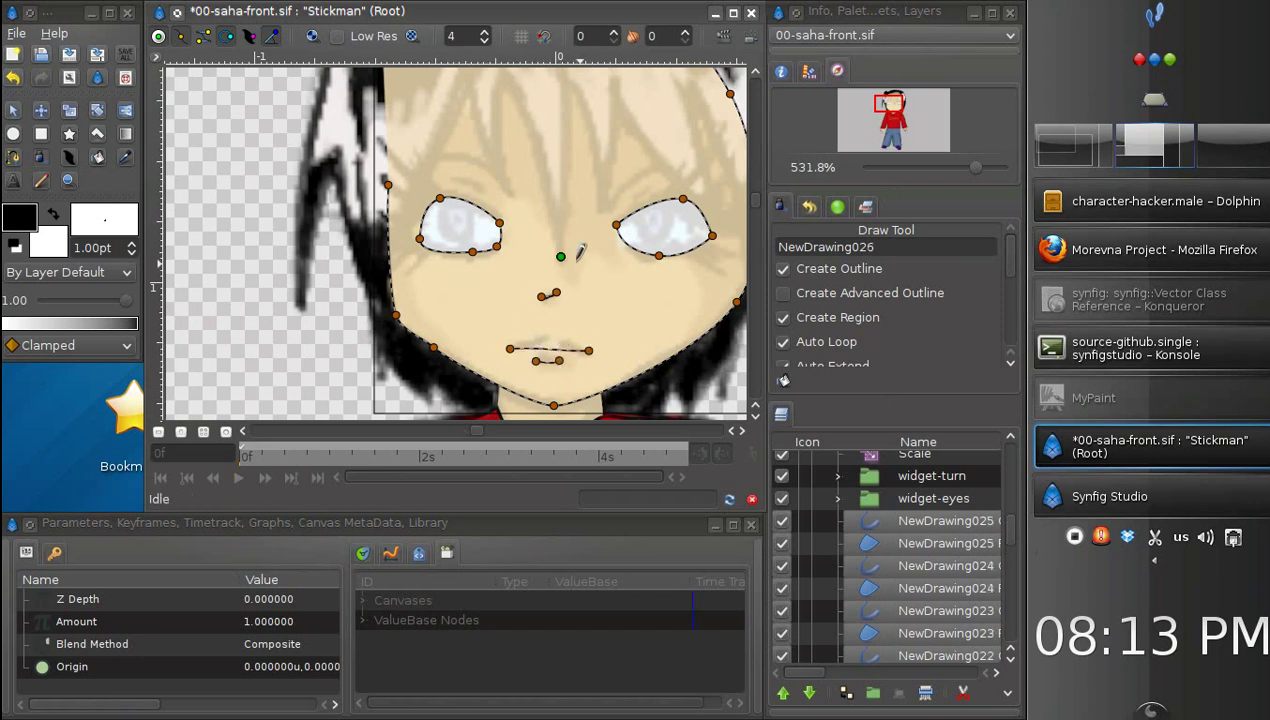
Step: Set the Width tool's radius to 5pt and thicken parts of the eye, nose and mouth outlines
click(68, 180)
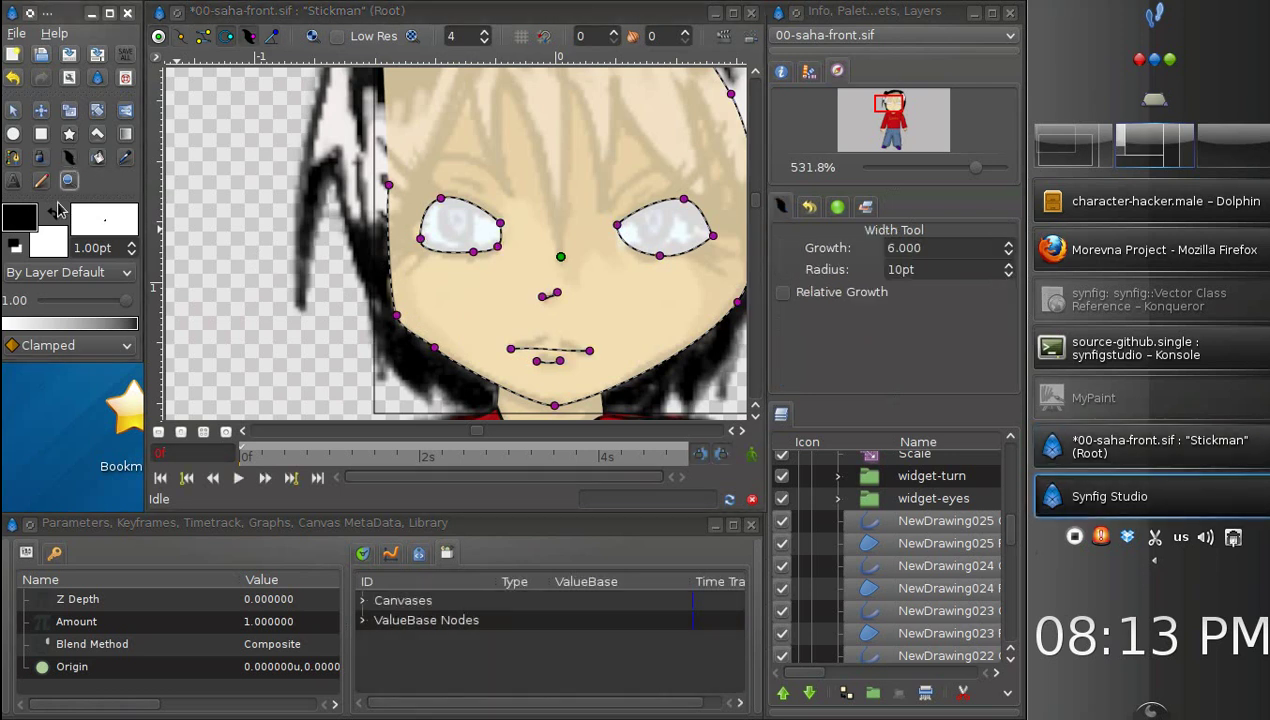
click(497, 227)
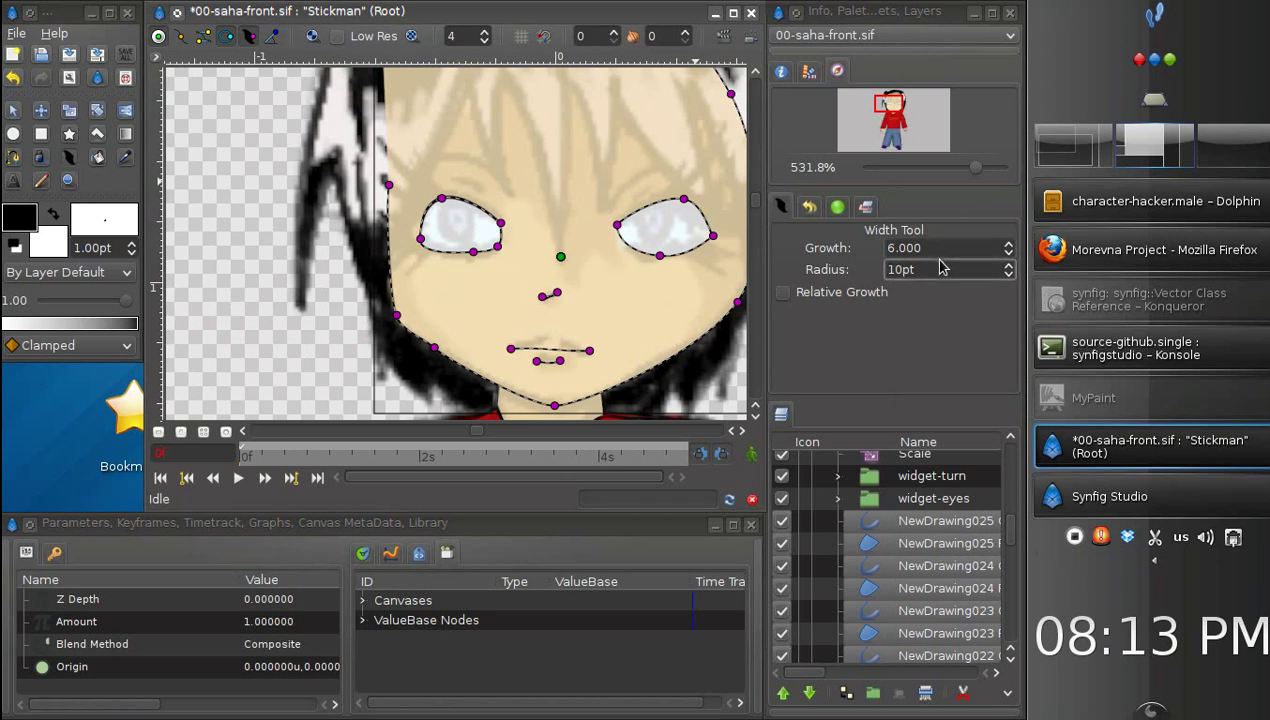
drag(935, 268, 881, 276)
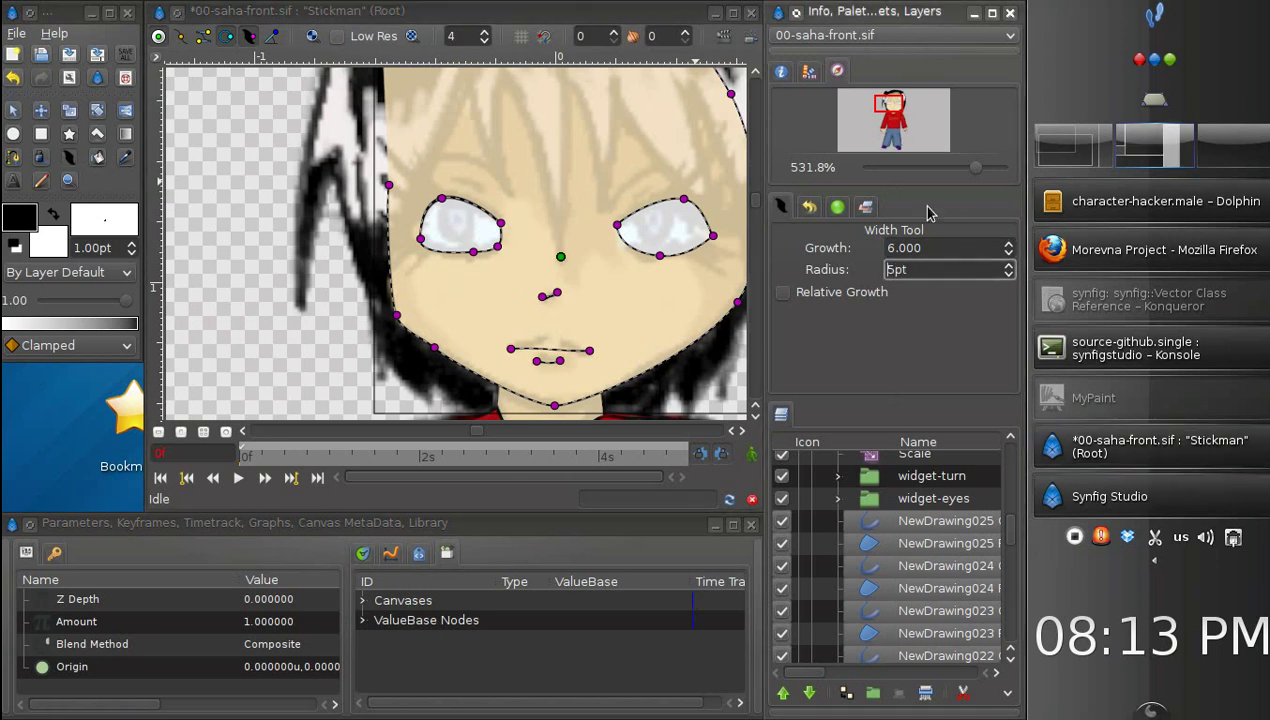
click(448, 198)
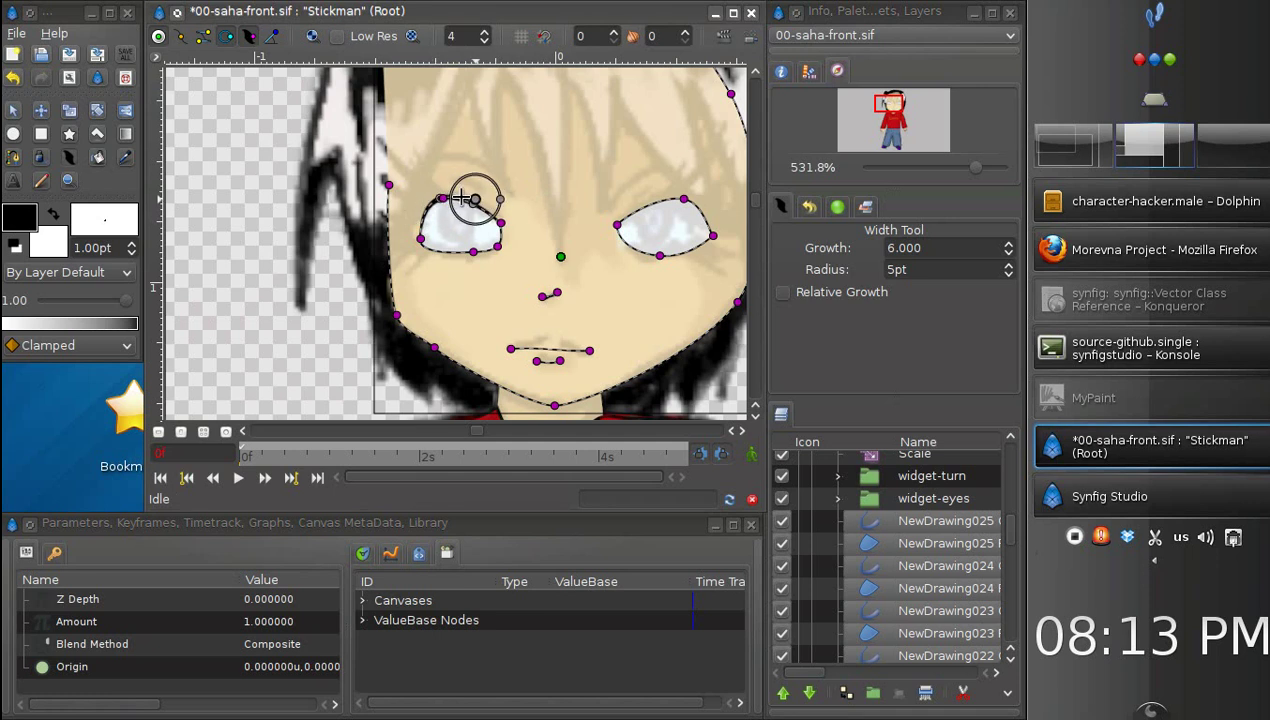
drag(424, 220, 422, 224)
drag(425, 243, 475, 264)
mouse_move(480, 260)
mouse_down()
mouse_move(451, 254)
mouse_move(464, 248)
mouse_move(460, 262)
mouse_up()
mouse_move(706, 203)
mouse_down()
mouse_move(649, 216)
mouse_move(678, 198)
mouse_move(703, 204)
mouse_move(641, 275)
mouse_move(656, 274)
mouse_move(658, 256)
mouse_move(644, 268)
mouse_up()
drag(560, 298, 548, 292)
mouse_move(504, 353)
mouse_down()
mouse_move(587, 346)
mouse_move(538, 338)
mouse_move(569, 341)
mouse_move(558, 358)
mouse_up()
Step: Insert a vertex in the middle of the mouth line and adjust it to give the lips a slight curve
click(13, 110)
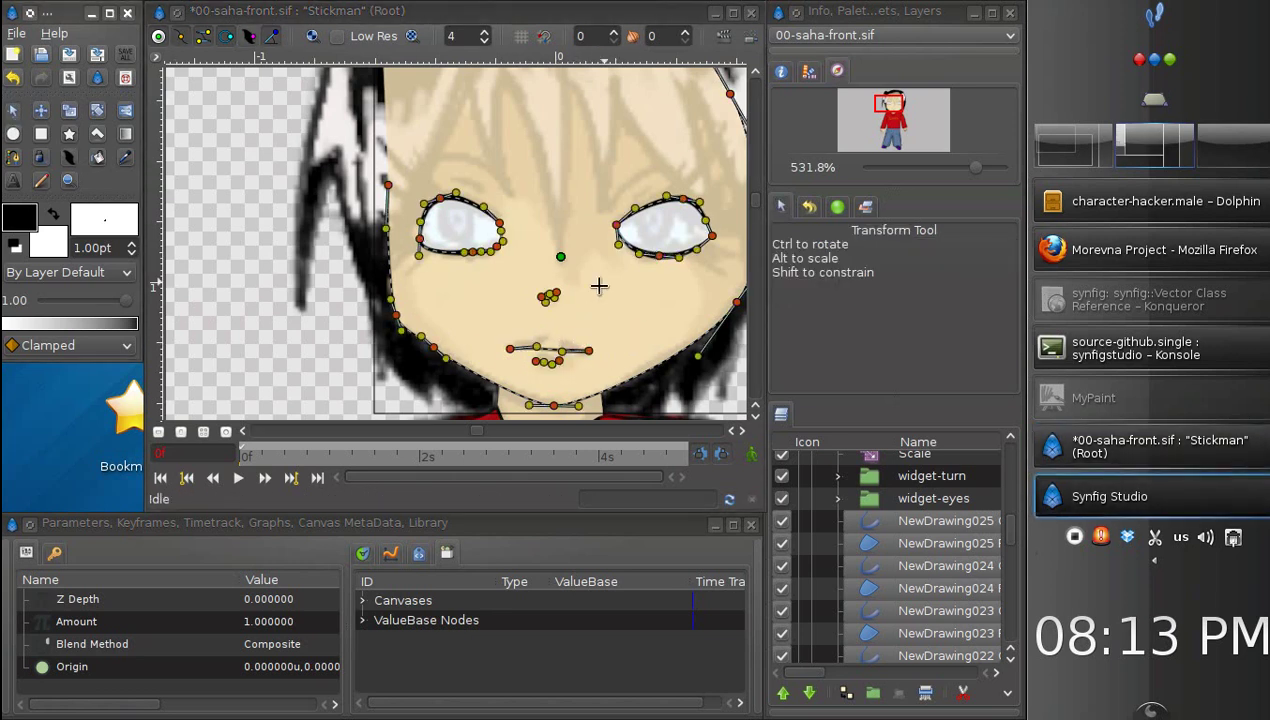
right_click(551, 350)
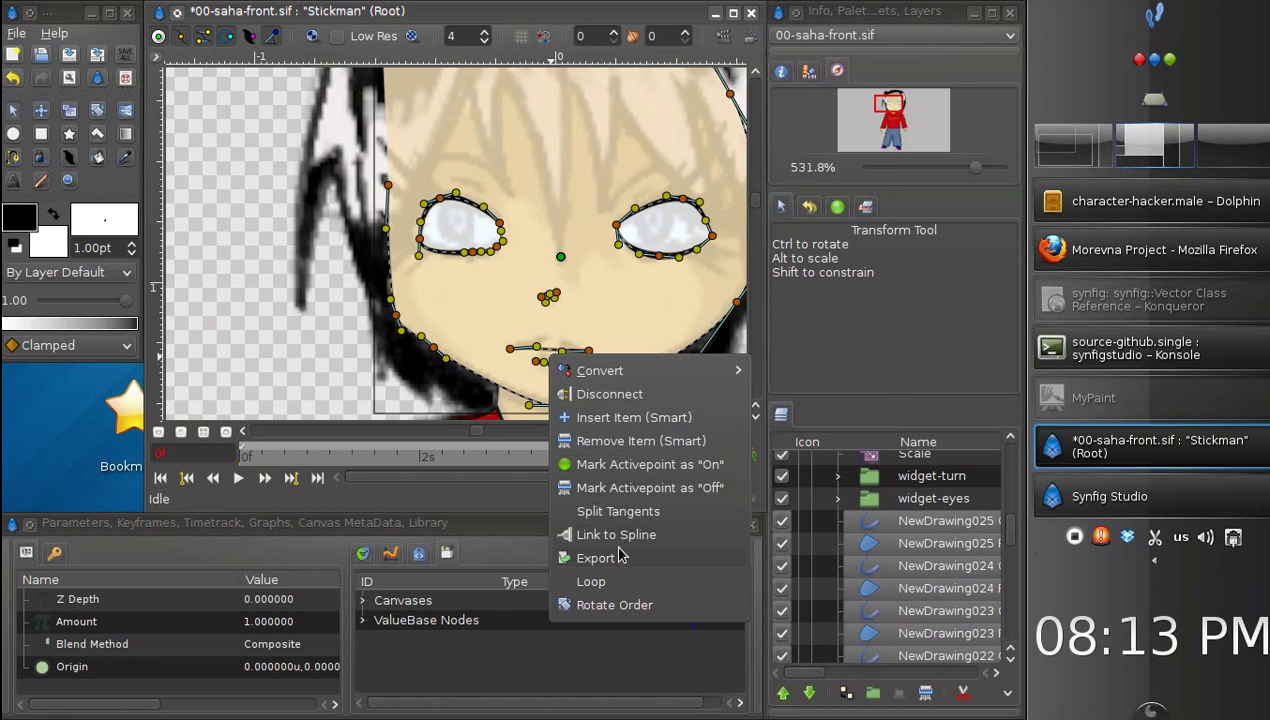
click(644, 430)
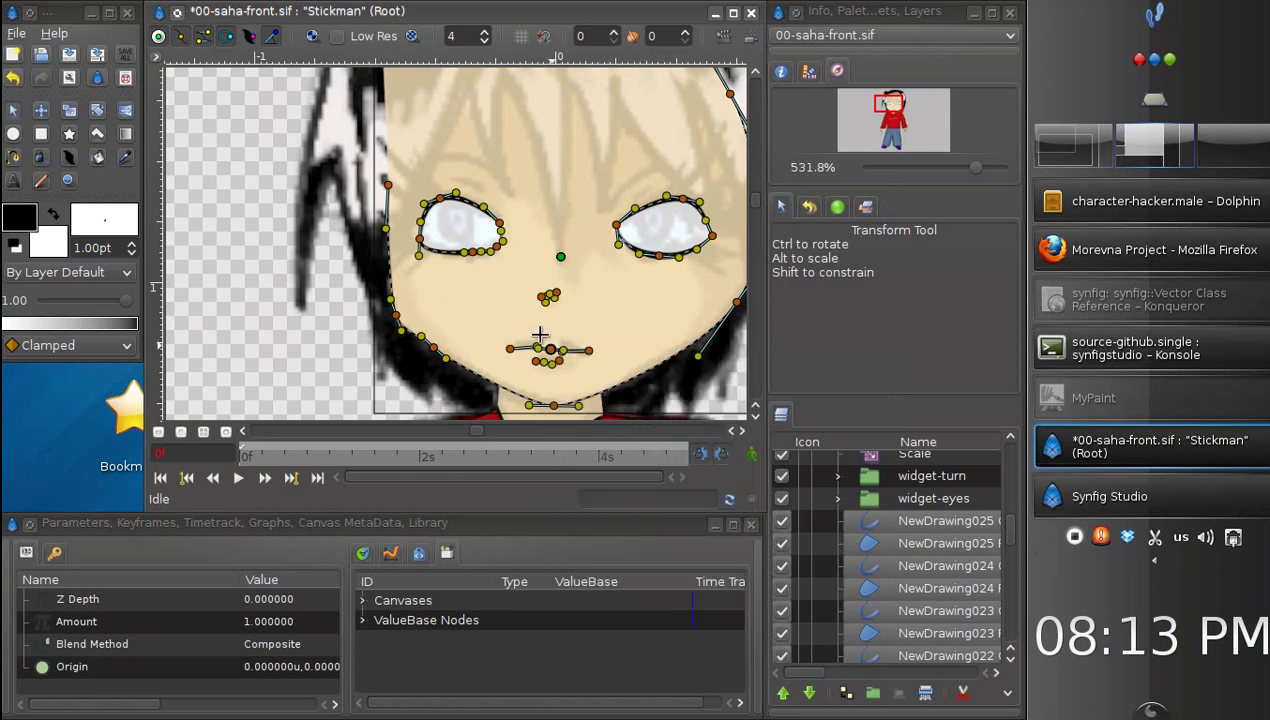
mouse_move(550, 349)
mouse_down()
mouse_move(567, 346)
mouse_move(533, 352)
mouse_move(565, 362)
mouse_up()
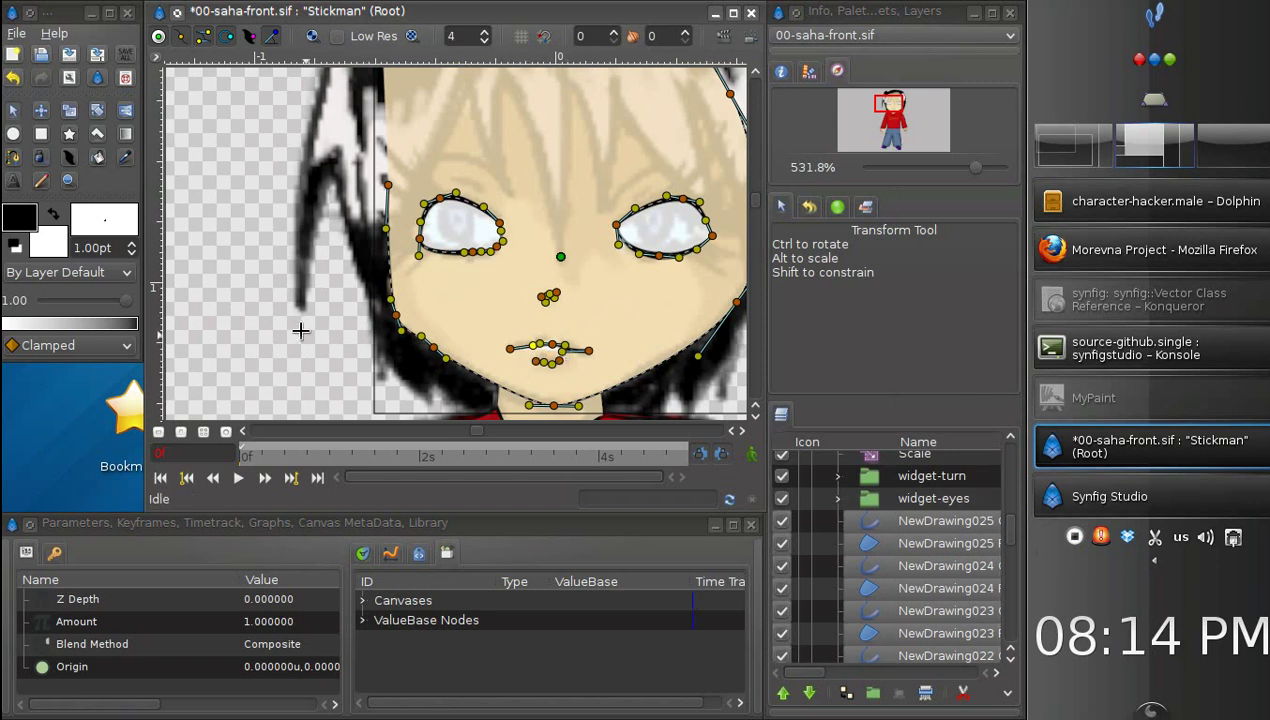
click(13, 114)
click(328, 265)
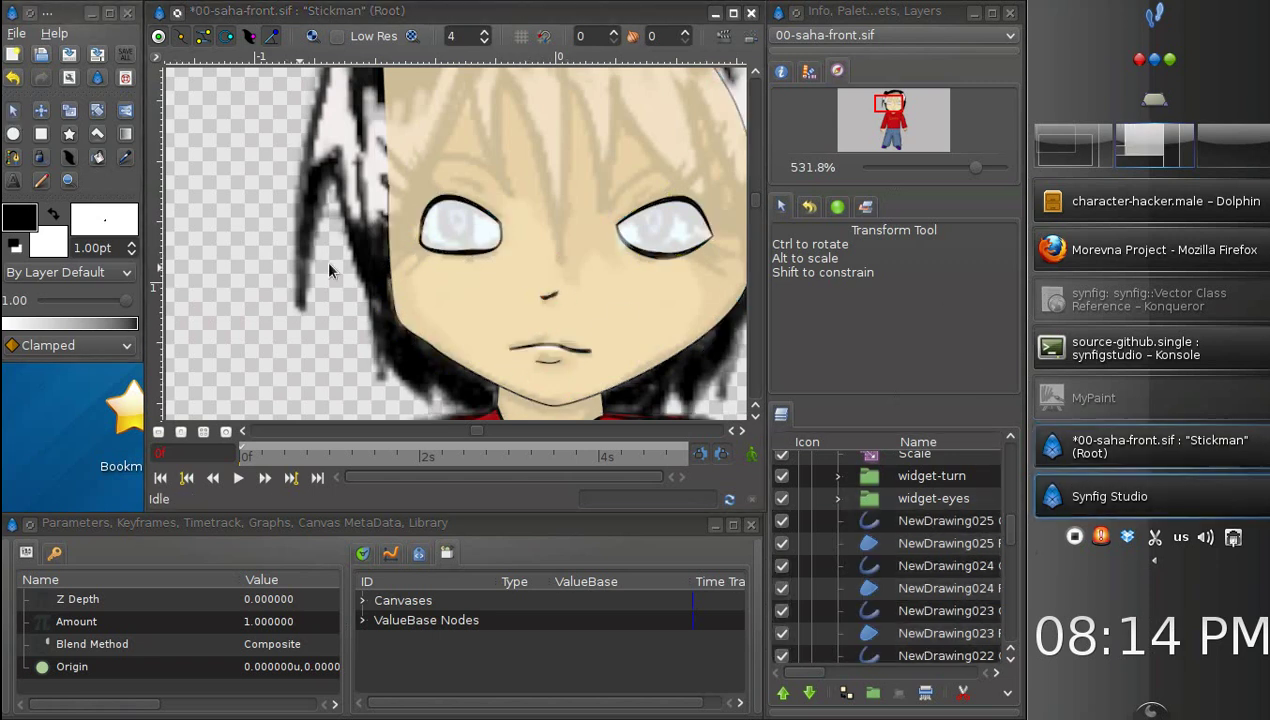
Step: Delete the white fill region of the mouth, keeping only its outline
click(553, 352)
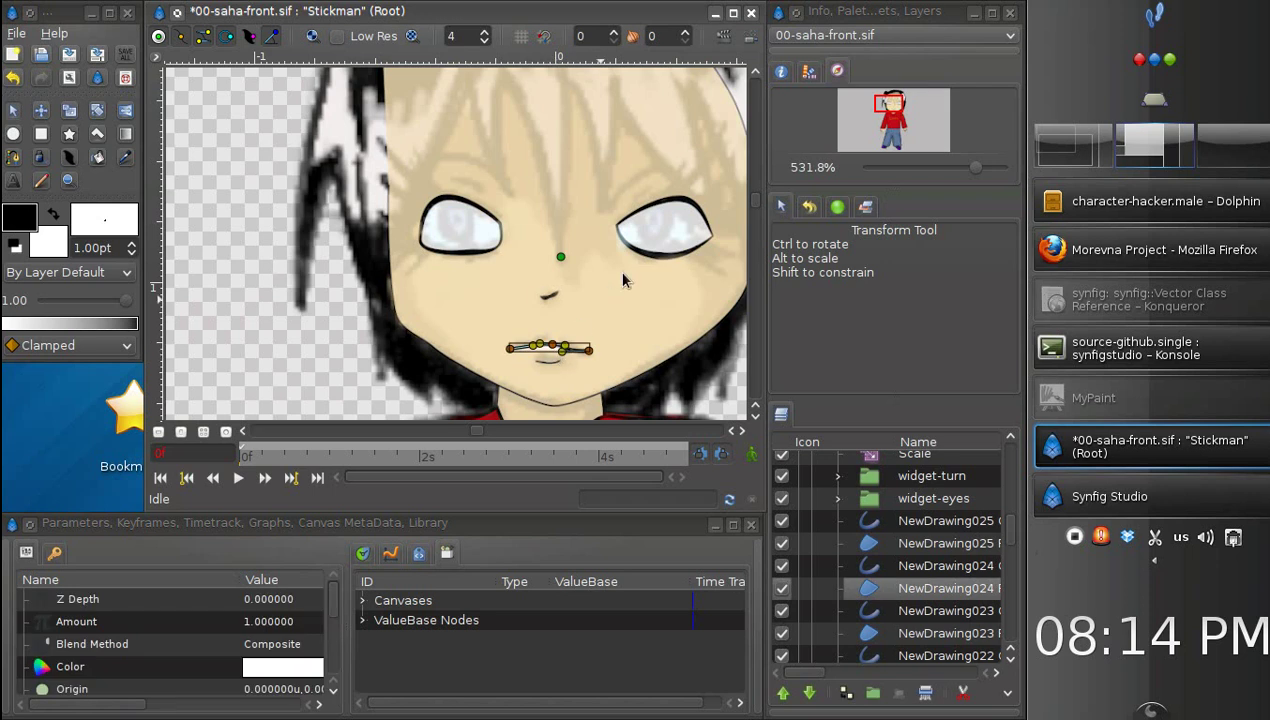
key(Delete)
click(278, 400)
Step: Group the outline and region layers of both eyes, NewDrawing021 and NewDrawing022
click(671, 240)
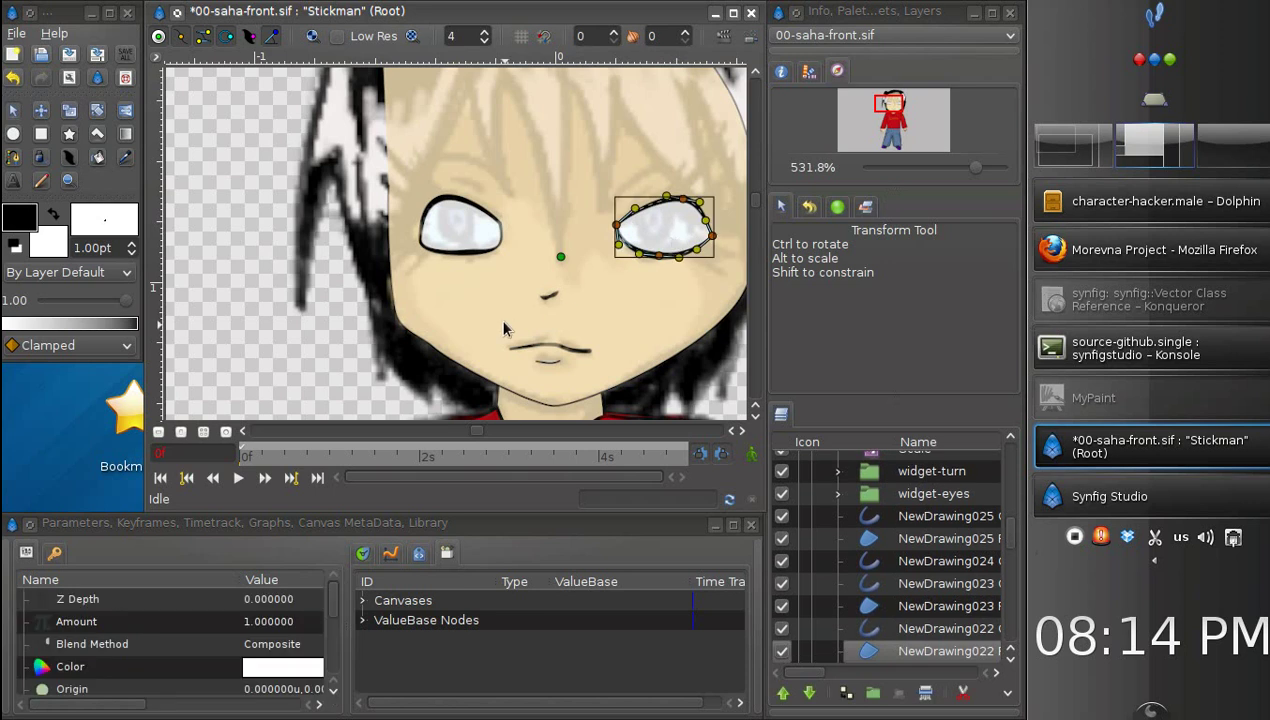
click(463, 237)
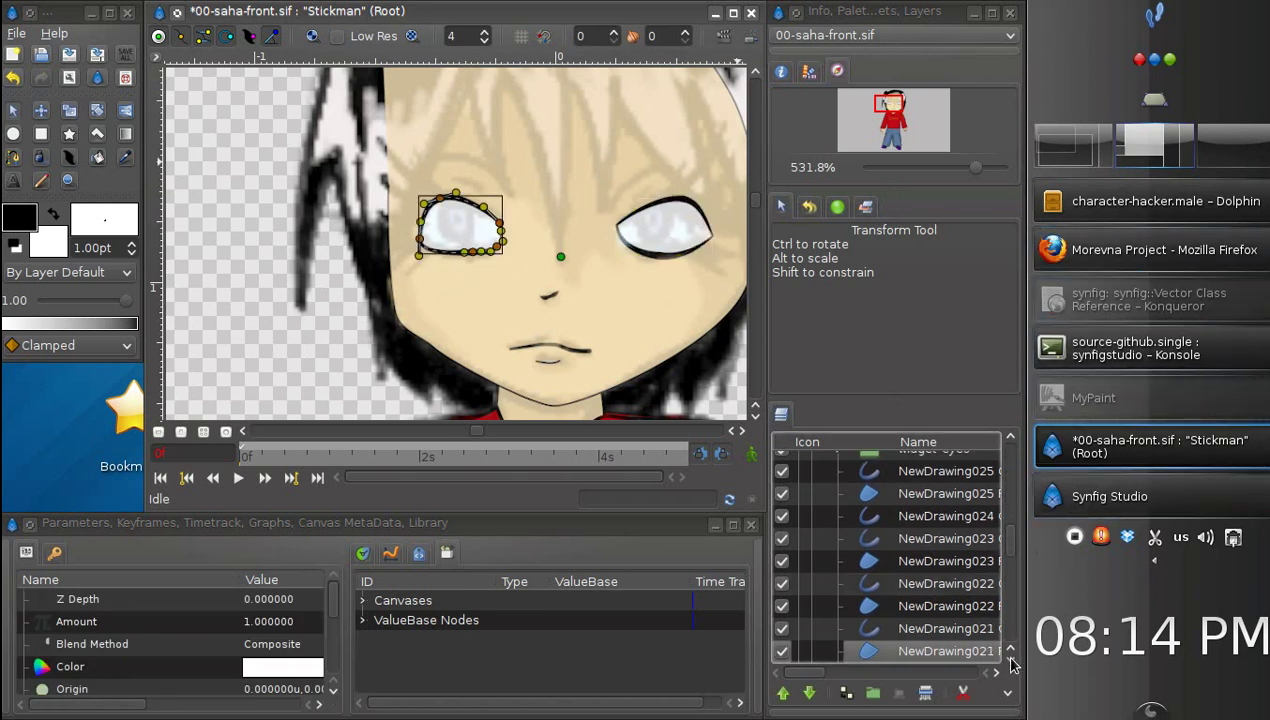
scroll(1012, 664, down, 3)
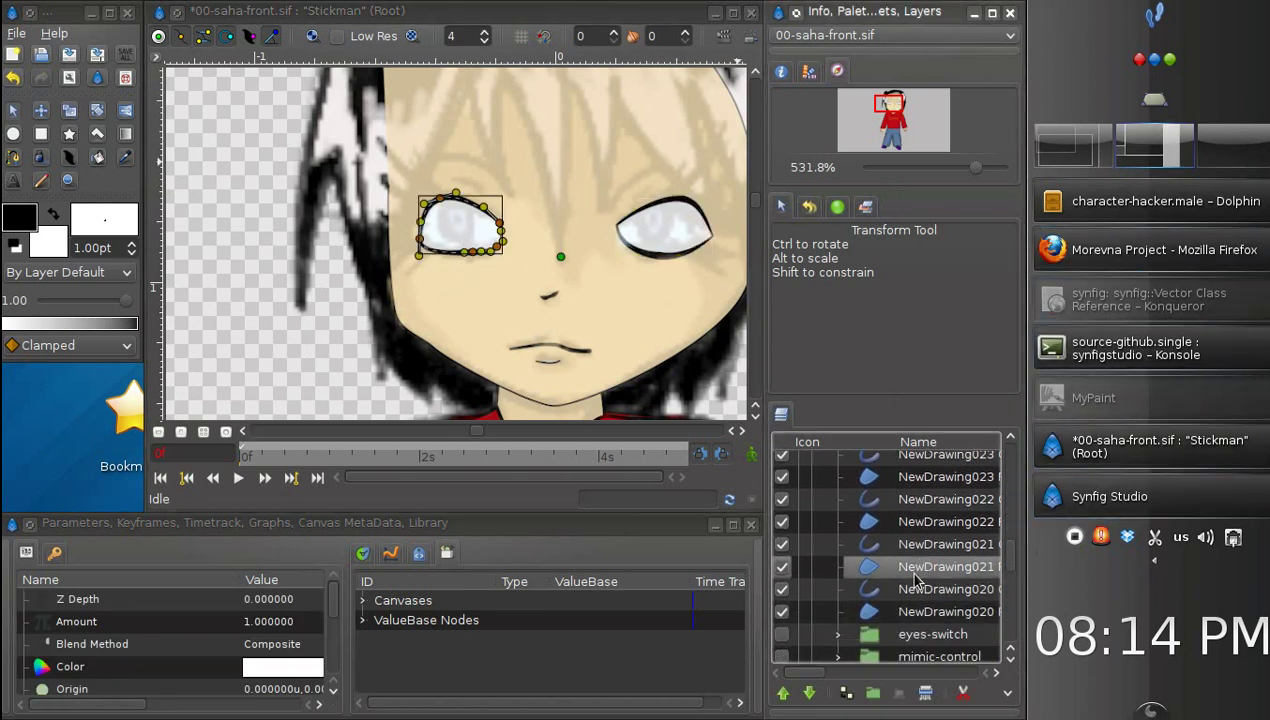
click(890, 544)
click(895, 525)
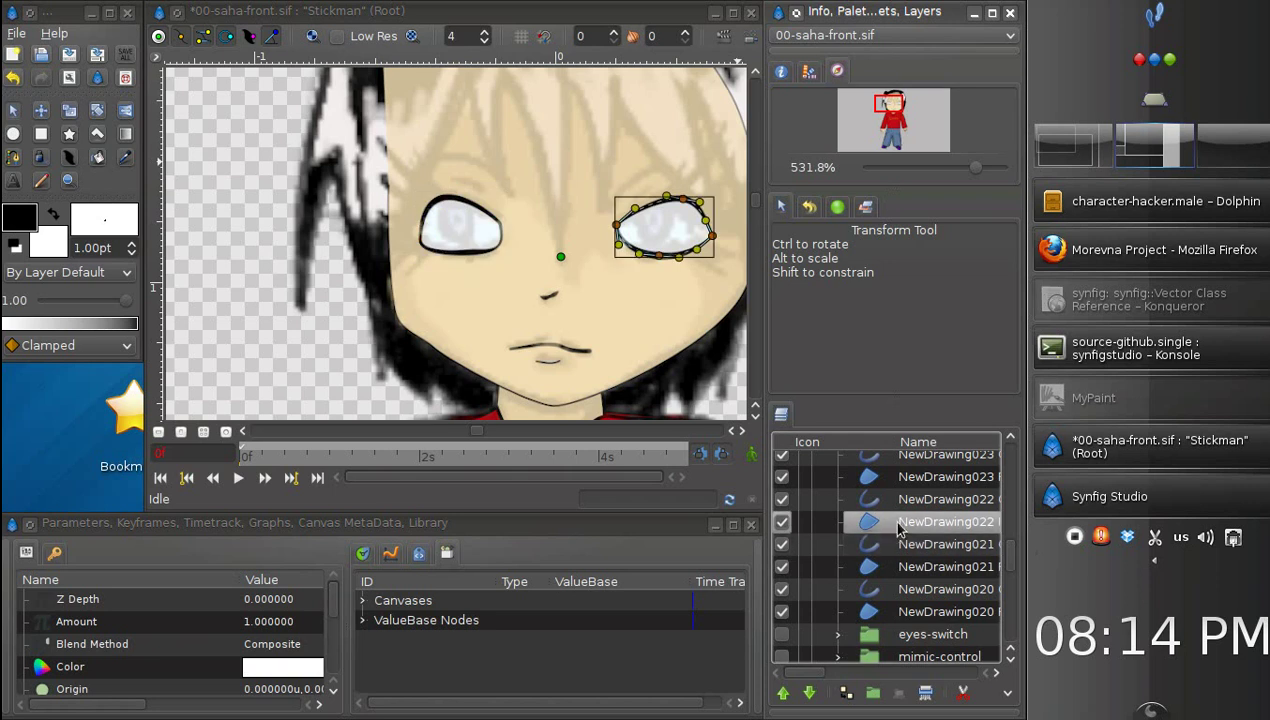
click(899, 501)
shift+click(895, 566)
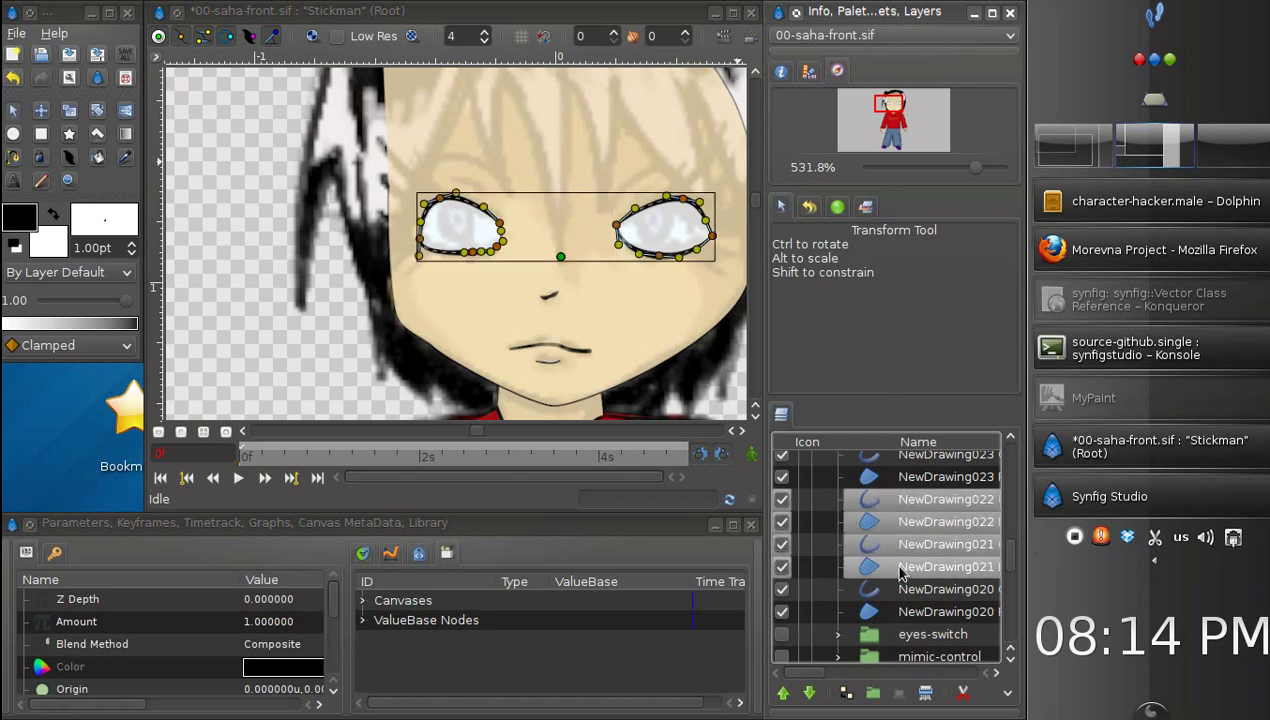
right_click(899, 572)
click(956, 416)
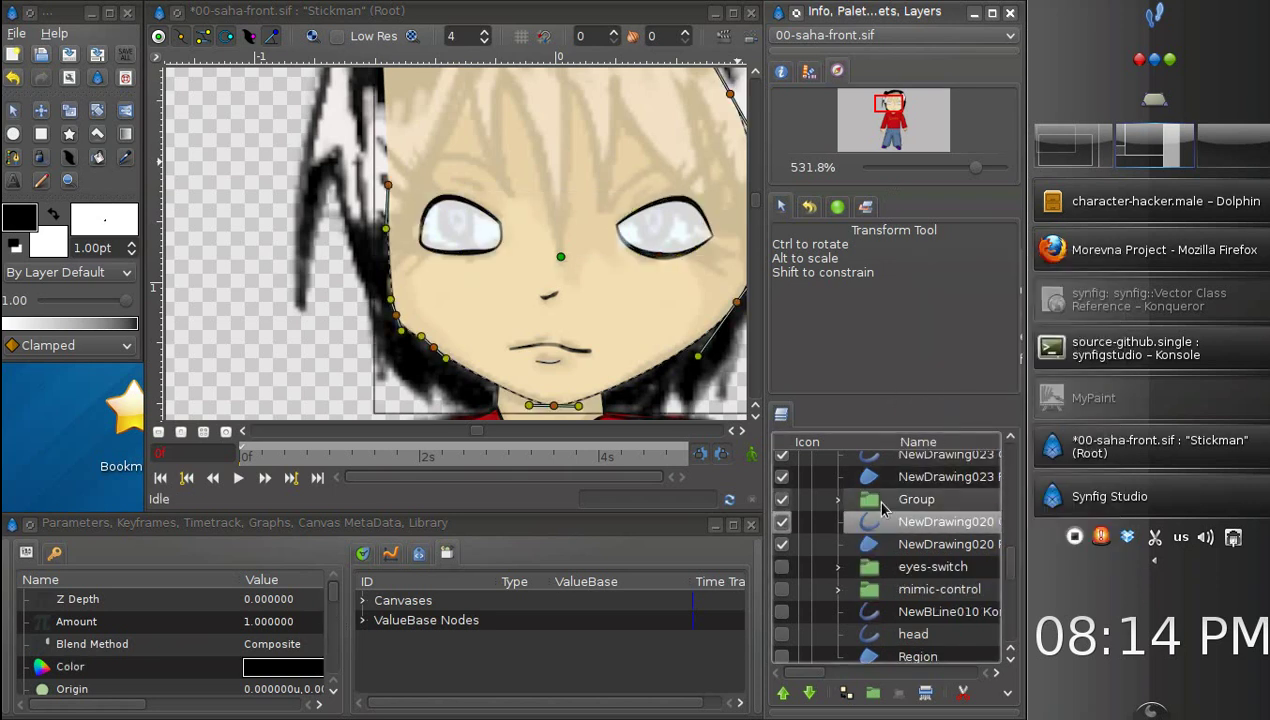
Step: Expand the new eye group and lower the NewDrawing022 region beneath the NewDrawing021 outline
click(838, 499)
click(900, 546)
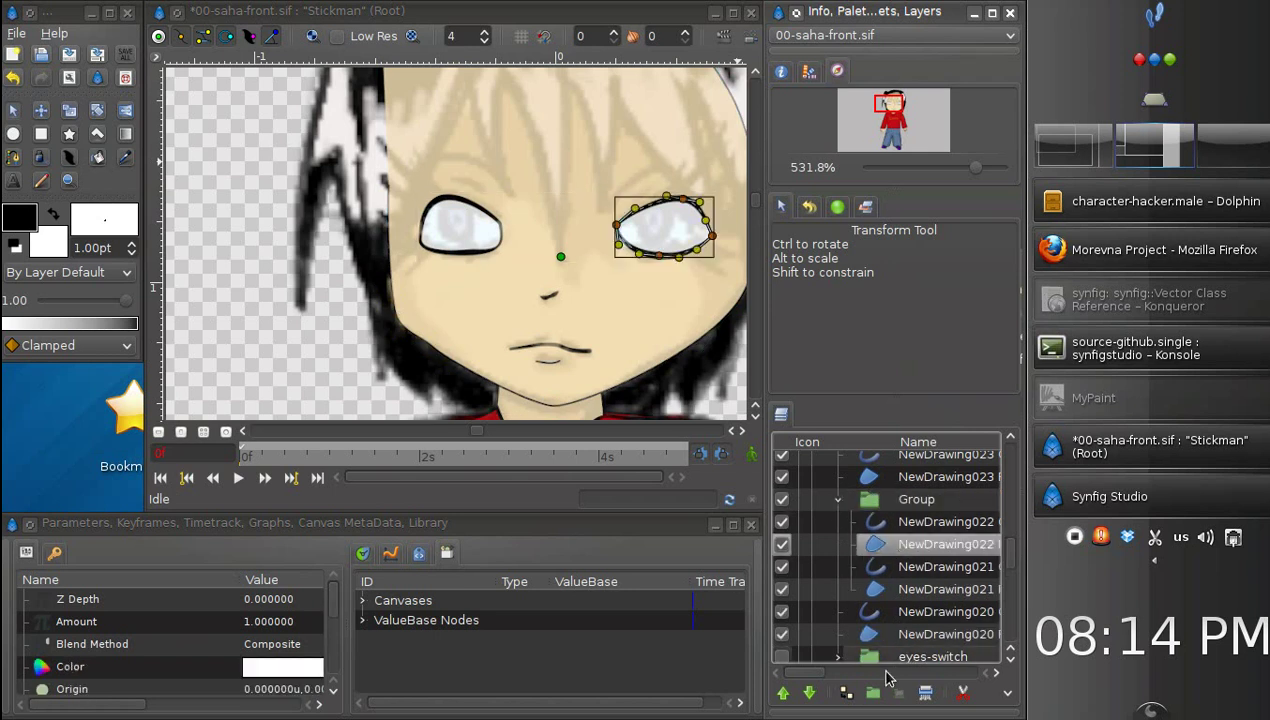
click(813, 695)
click(884, 589)
click(876, 567)
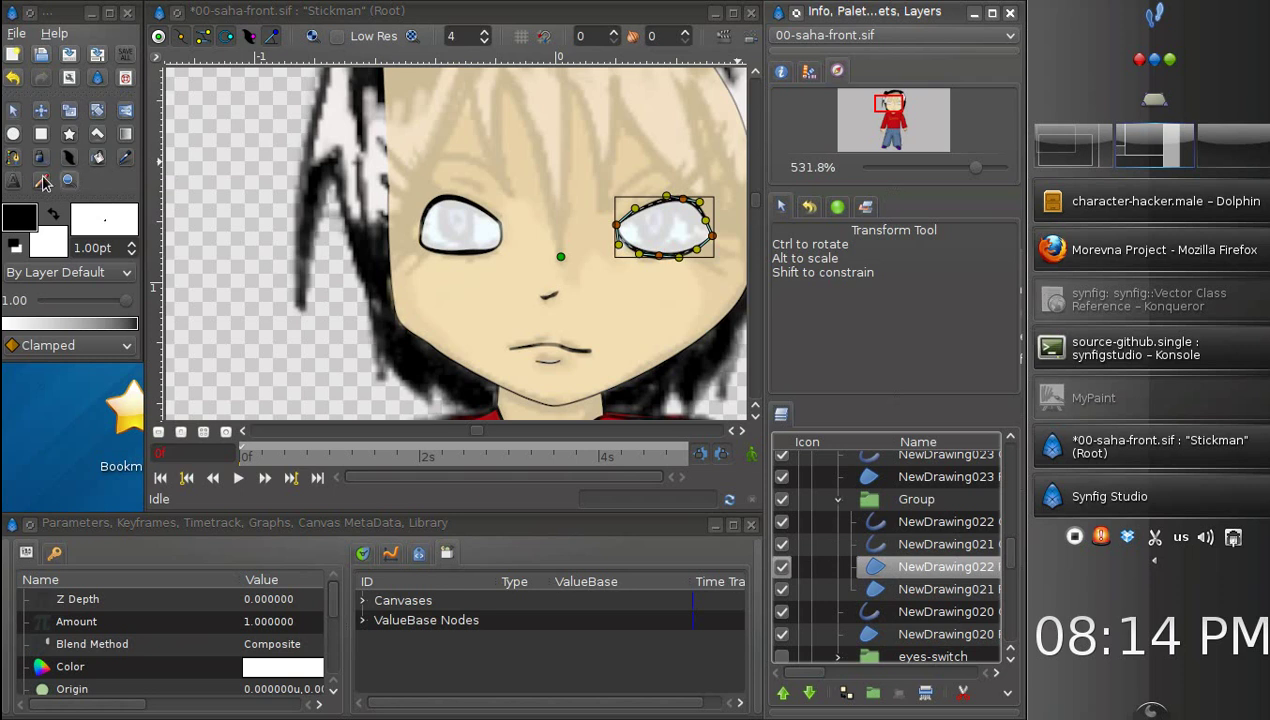
Step: Set the fill colour to blue with red 0, green 45.5 and blue 85.5, and activate the Draw tool
click(48, 240)
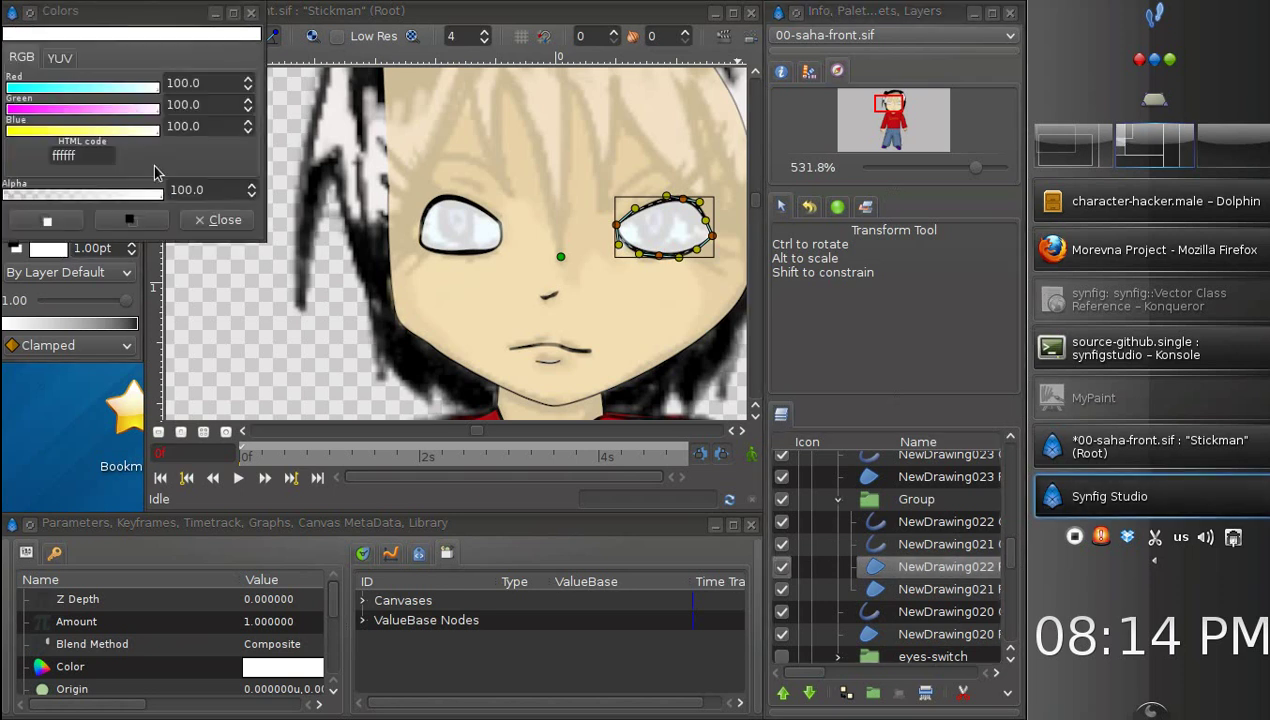
click(76, 108)
click(52, 129)
click(89, 130)
click(136, 129)
drag(74, 90, 6, 88)
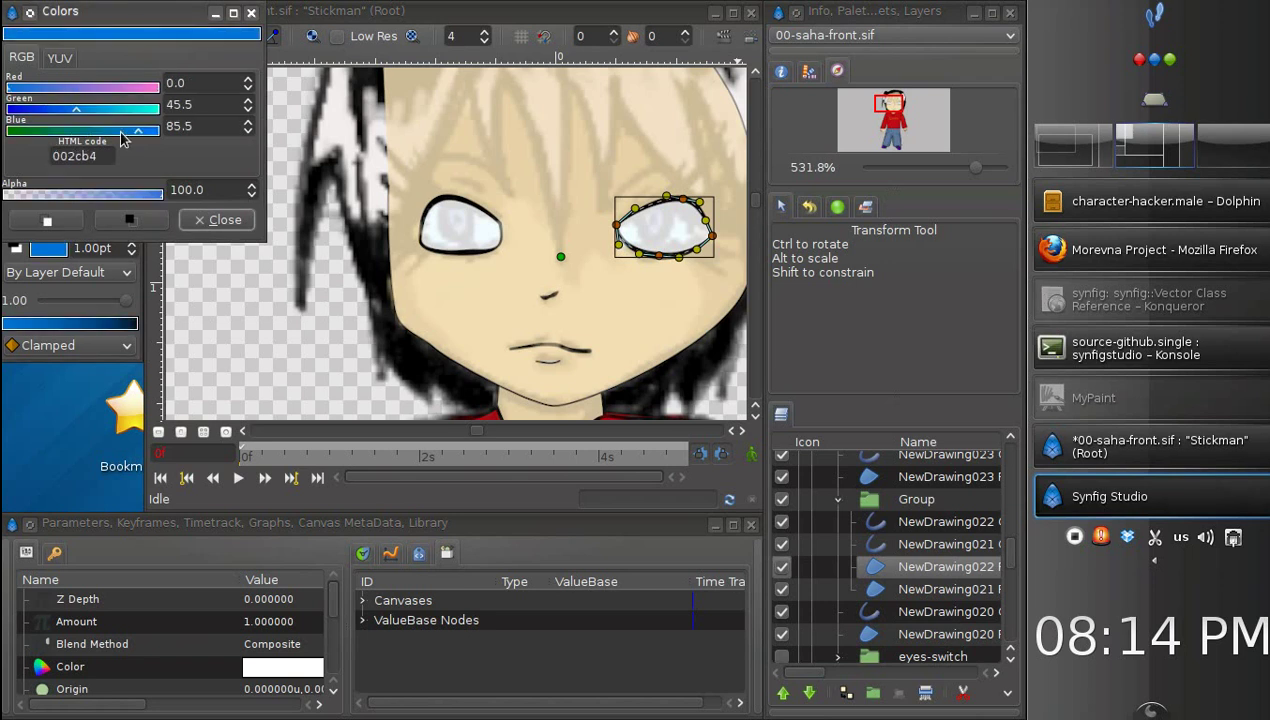
click(220, 230)
click(41, 181)
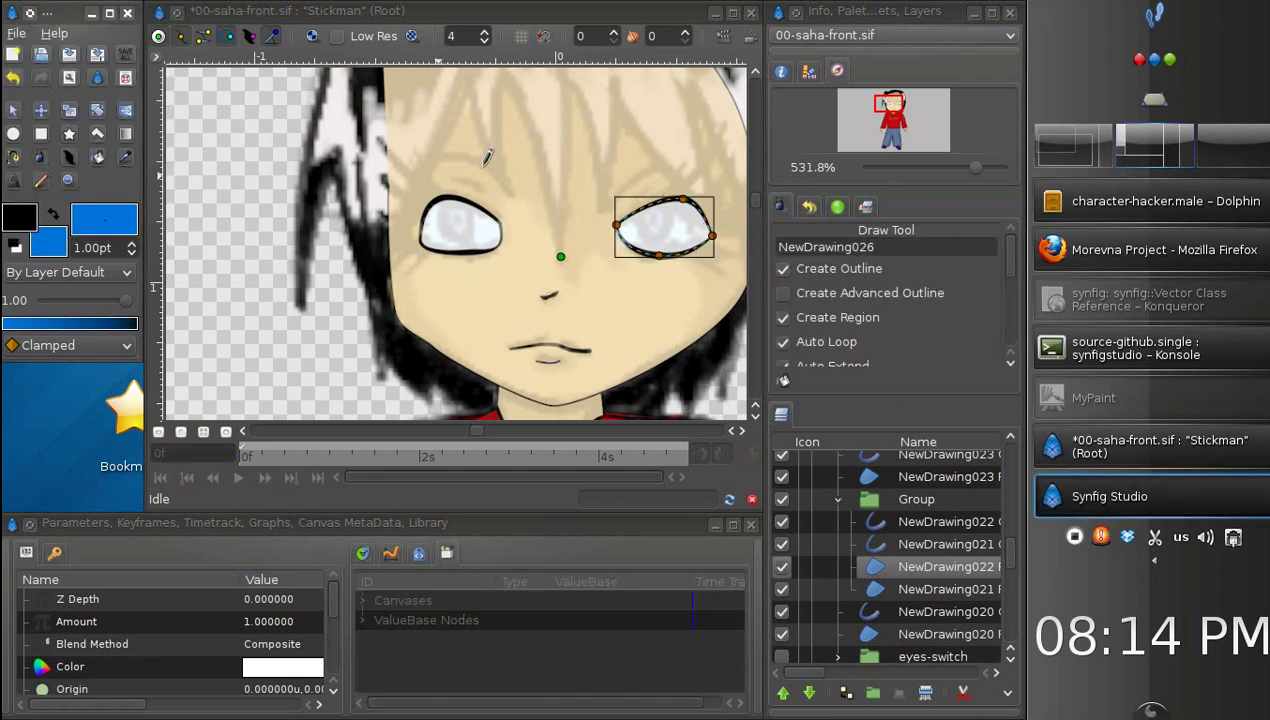
drag(444, 196, 469, 233)
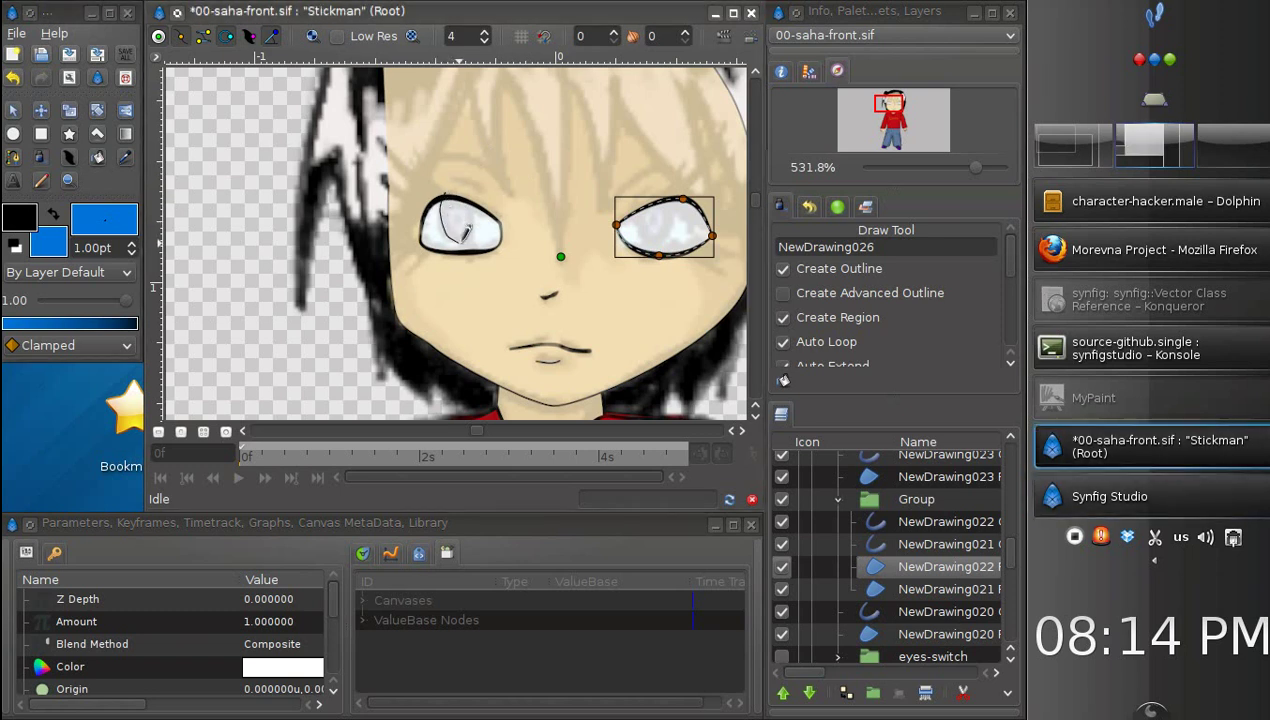
drag(479, 185, 446, 192)
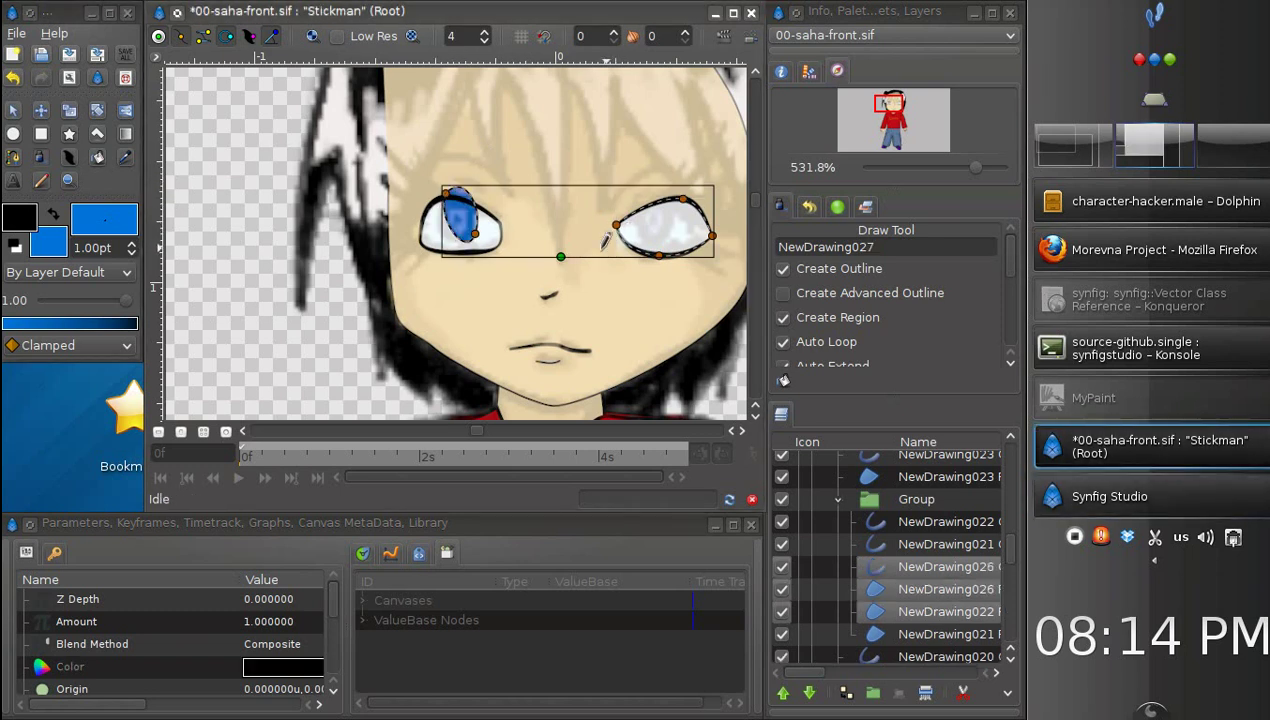
key(ctrl+z)
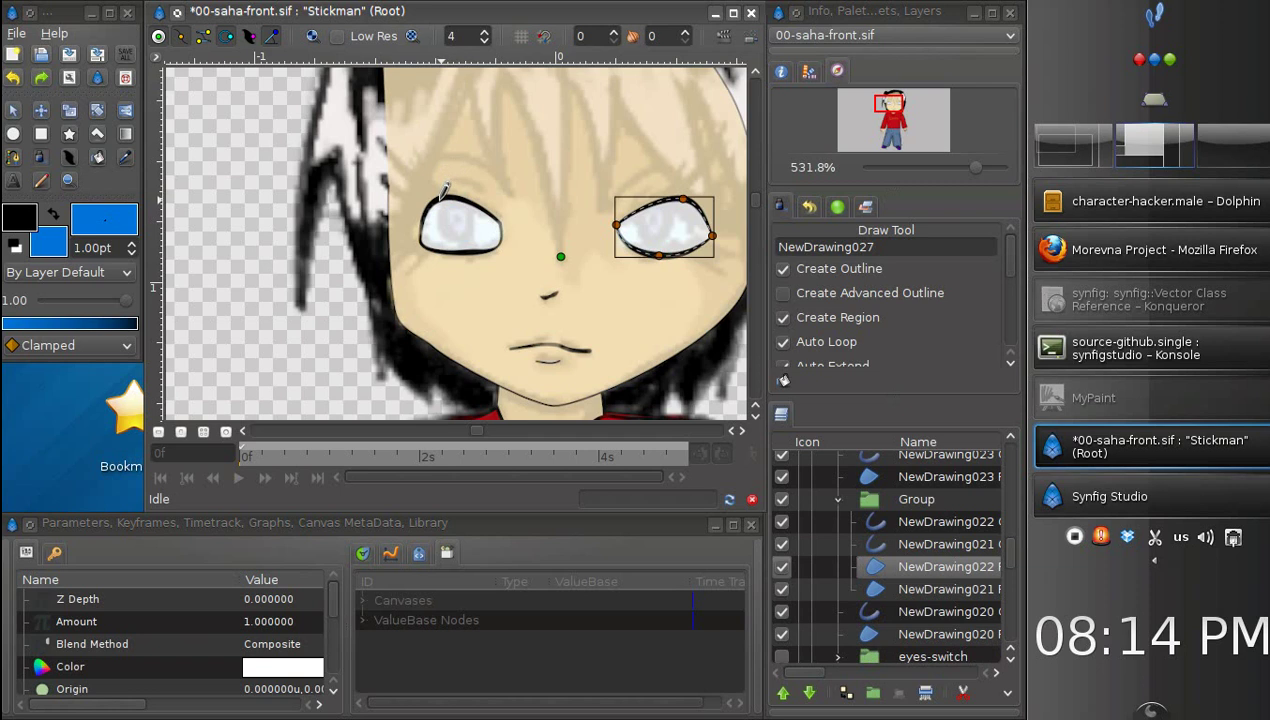
Step: Draw a tall oval blue iris over each eye, reaching slightly above the upper eyelid line
mouse_move(440, 236)
mouse_down()
mouse_move(458, 244)
mouse_move(470, 216)
mouse_move(467, 175)
mouse_move(448, 182)
mouse_up()
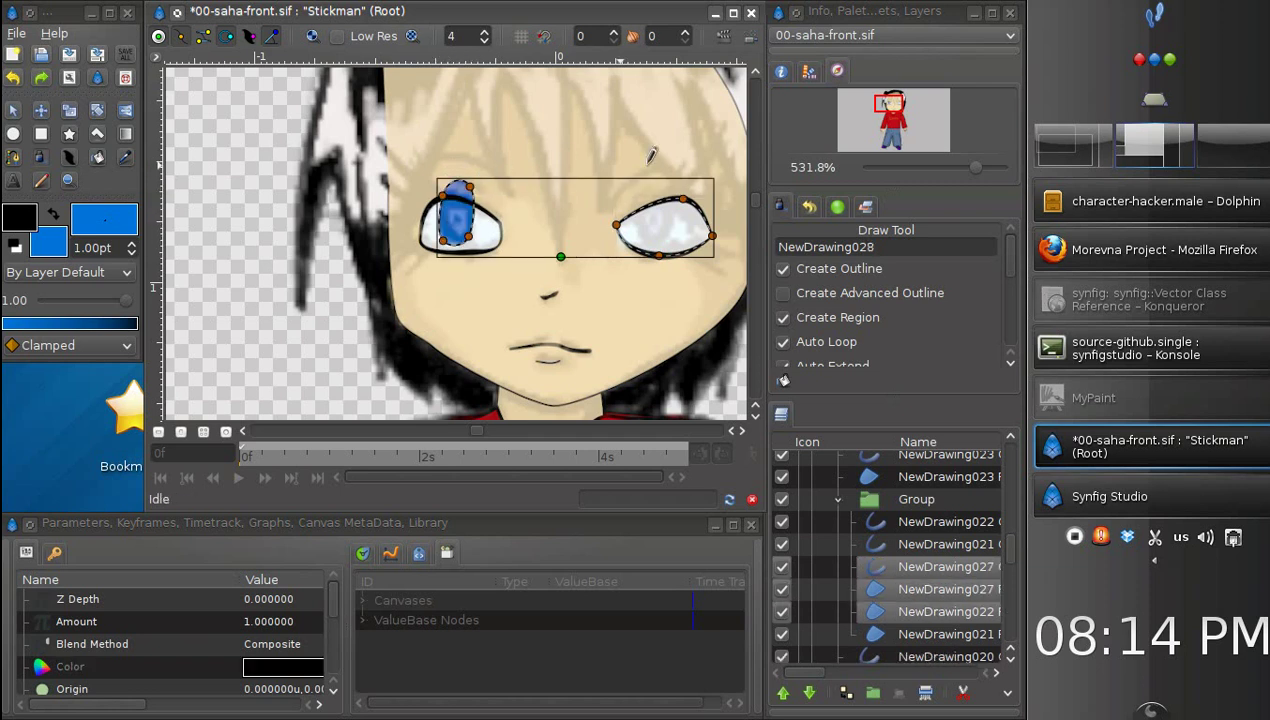
mouse_move(634, 210)
mouse_down()
mouse_move(648, 240)
mouse_move(665, 230)
mouse_move(676, 193)
mouse_move(630, 196)
mouse_up()
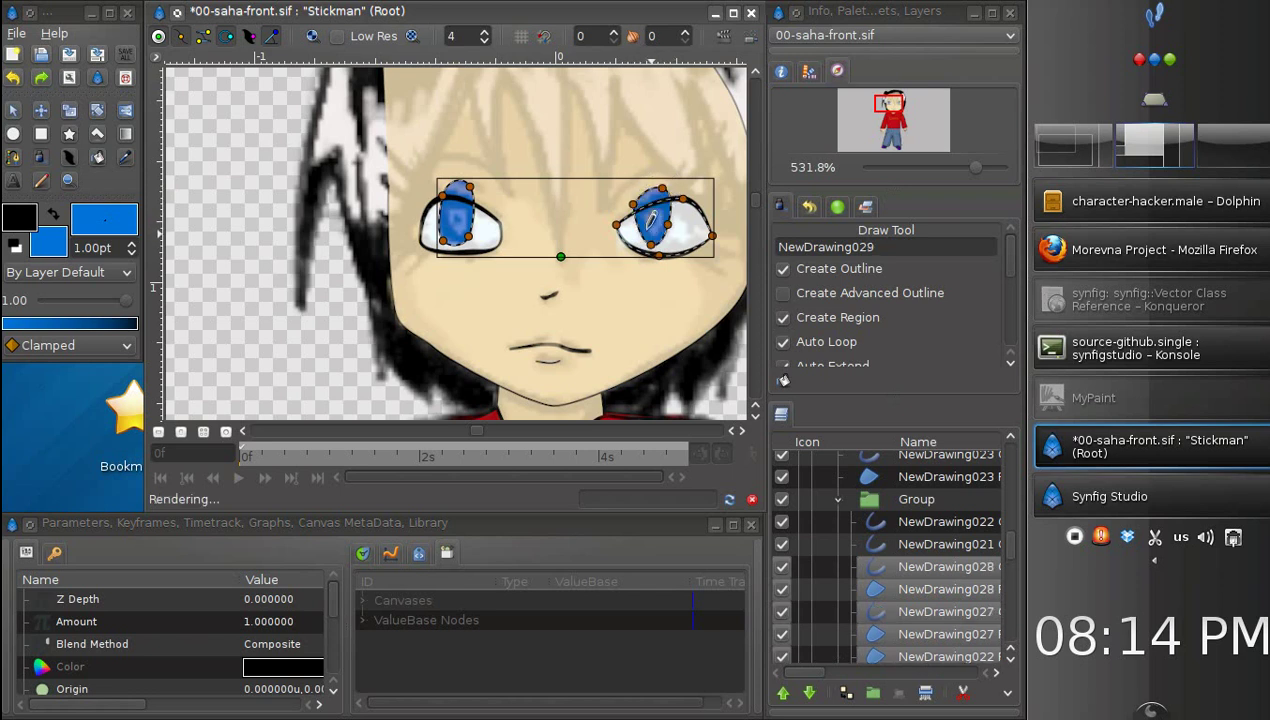
Step: Change the fill colour to a near-black dark green
click(48, 245)
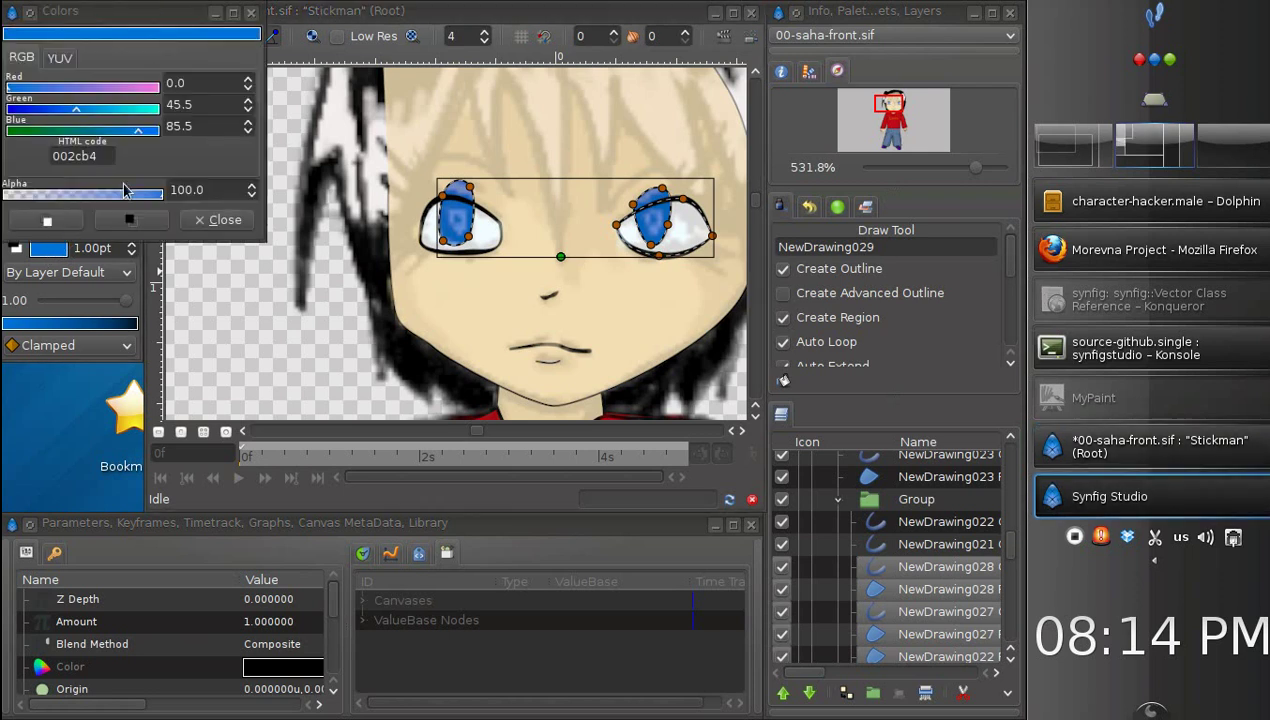
drag(94, 111, 3, 132)
click(225, 221)
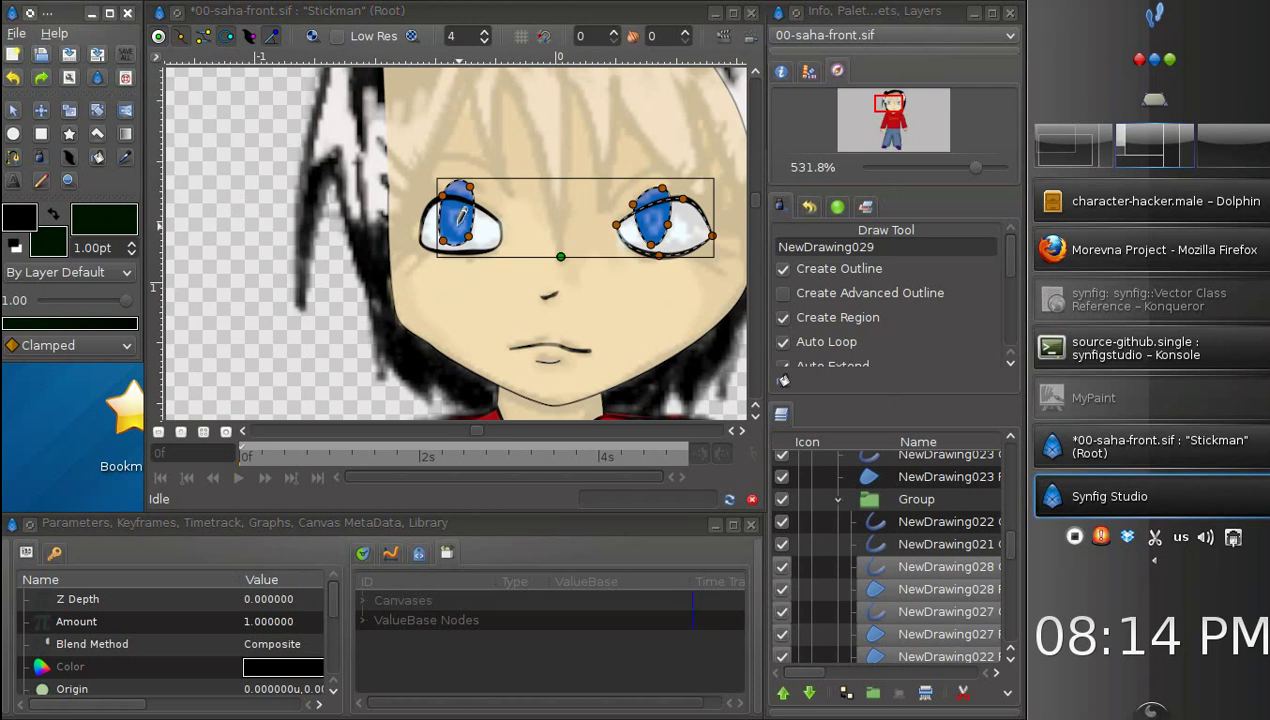
click(454, 219)
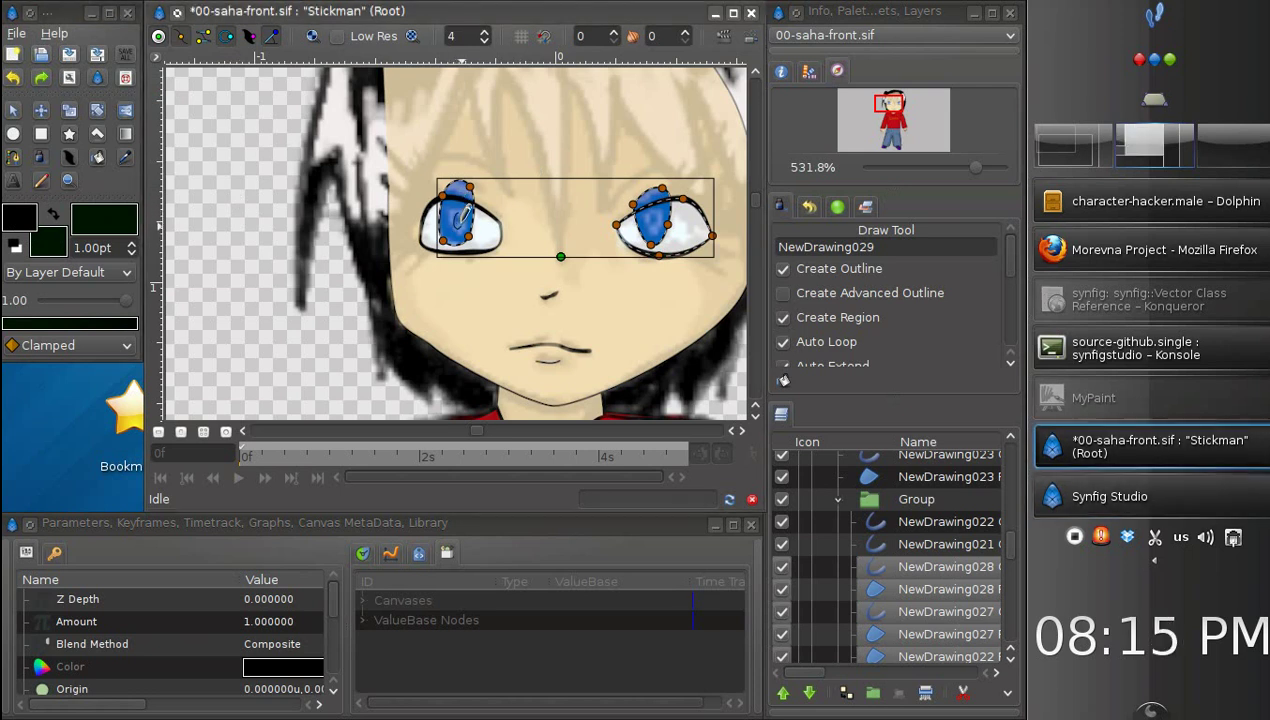
drag(457, 192, 456, 236)
key(ctrl+z)
Step: Draw a small dark pupil in the middle of each blue iris
drag(468, 196, 458, 236)
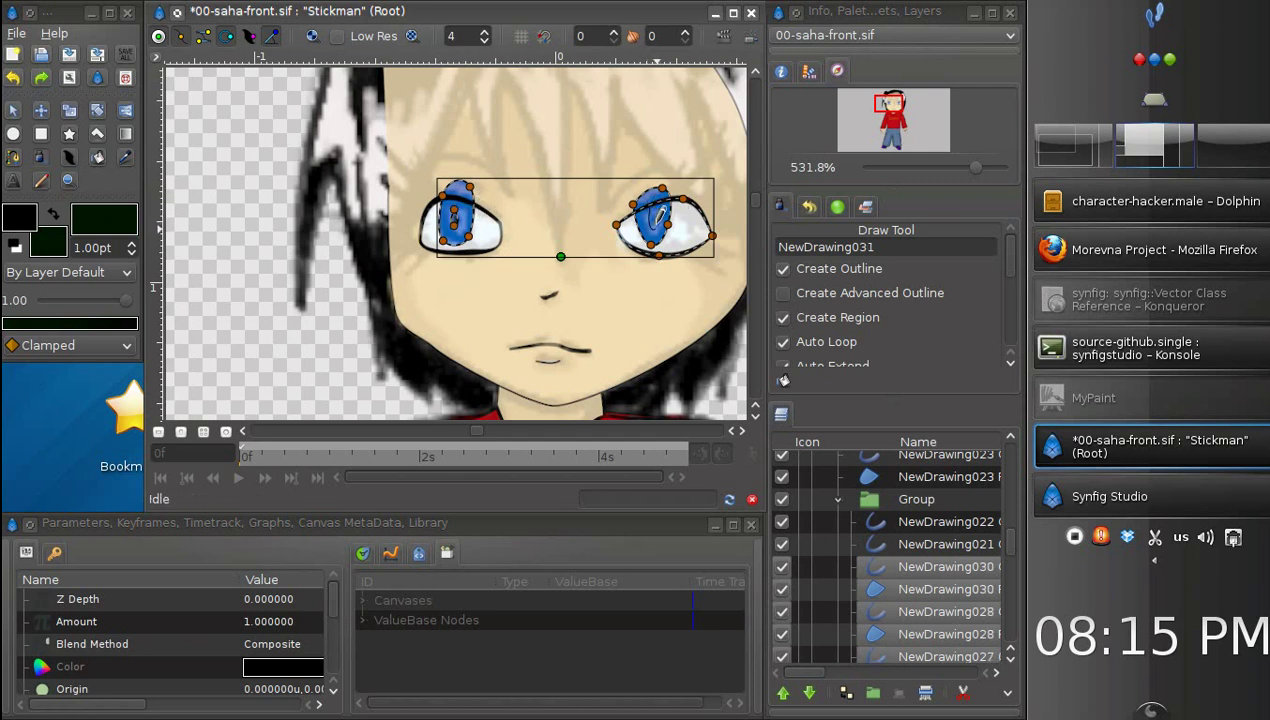
drag(660, 189, 650, 227)
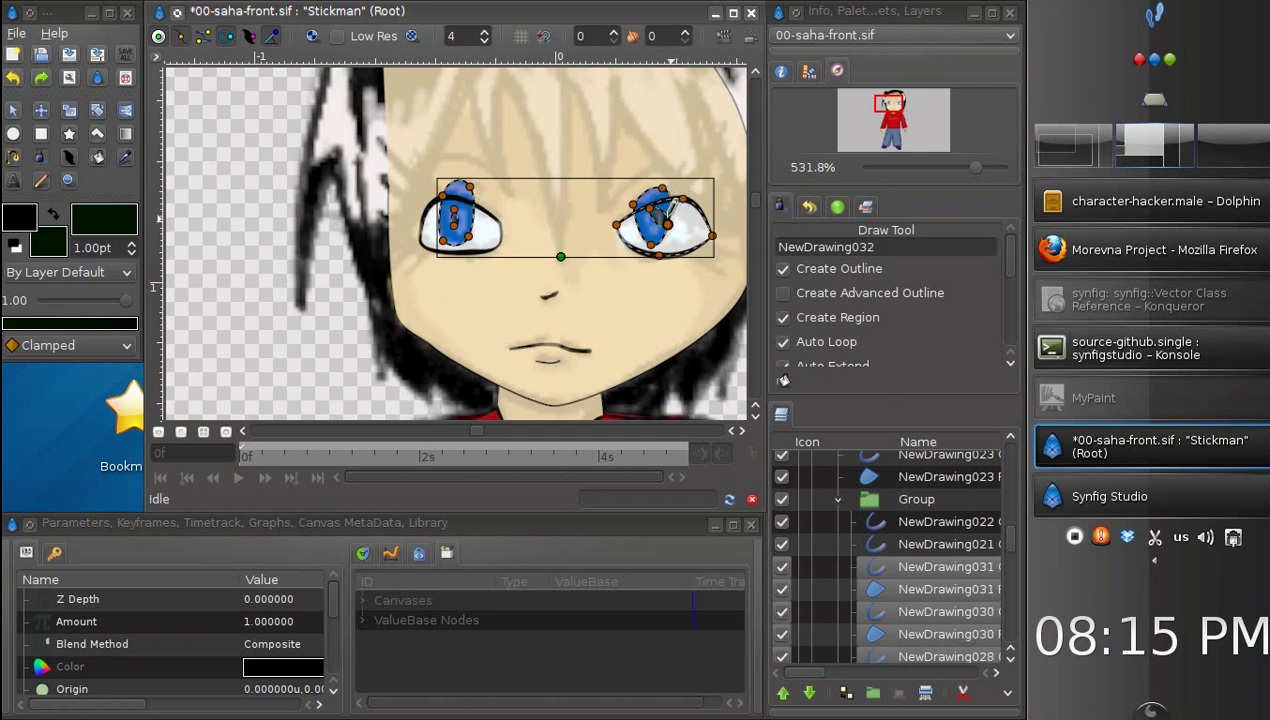
key(ctrl+z)
drag(976, 167, 981, 168)
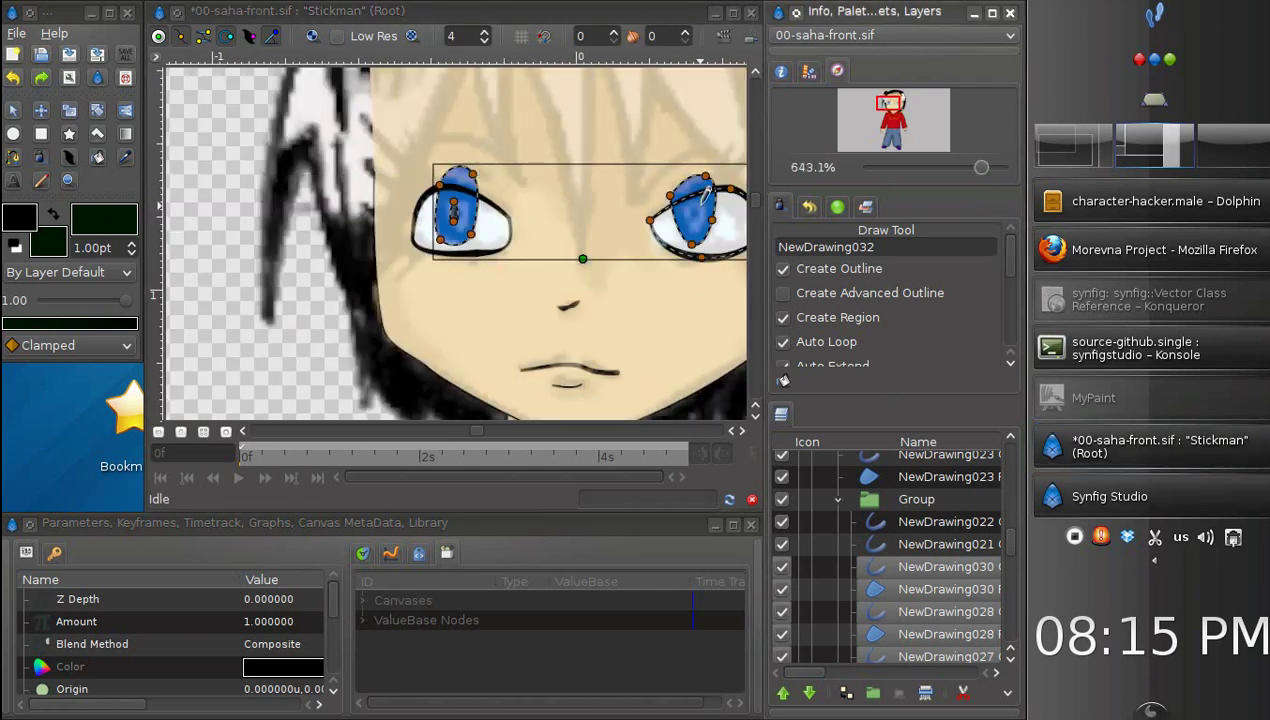
mouse_move(688, 199)
mouse_down()
mouse_move(691, 215)
mouse_move(732, 190)
mouse_up()
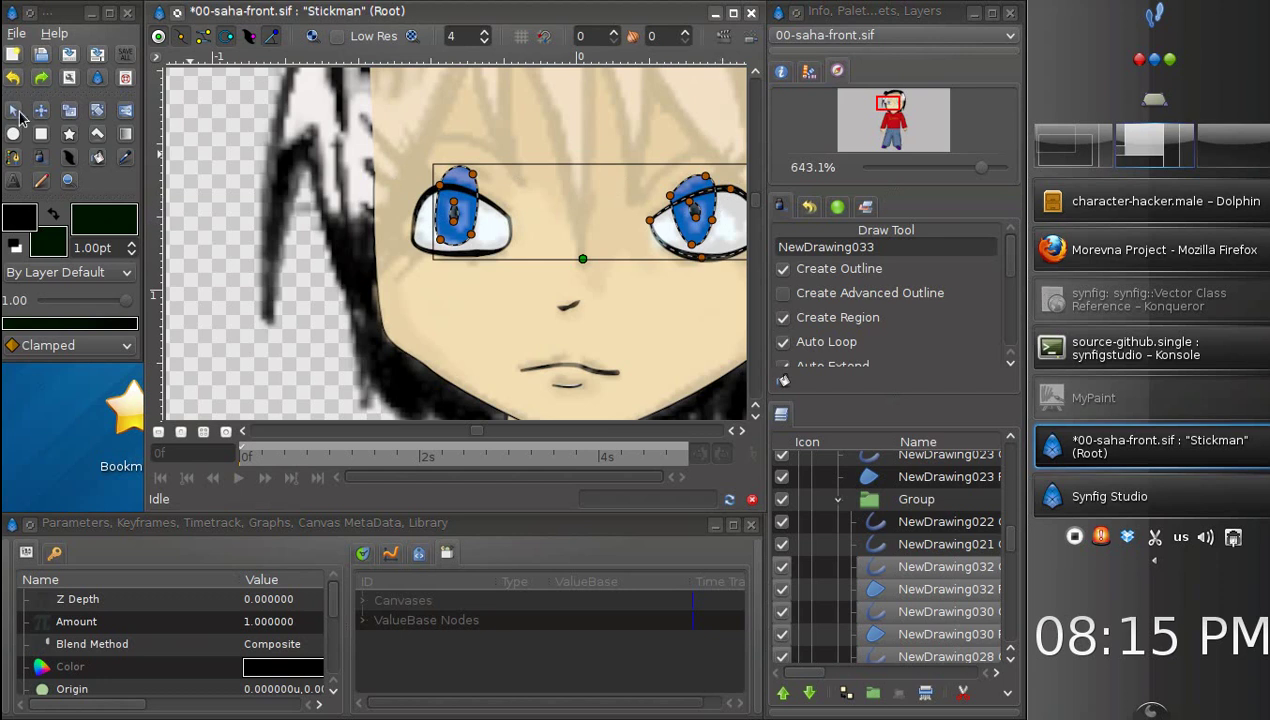
Step: Group the iris and pupil layers from NewDrawing032 down to NewDrawing027, leaving out the white eye regions
click(13, 111)
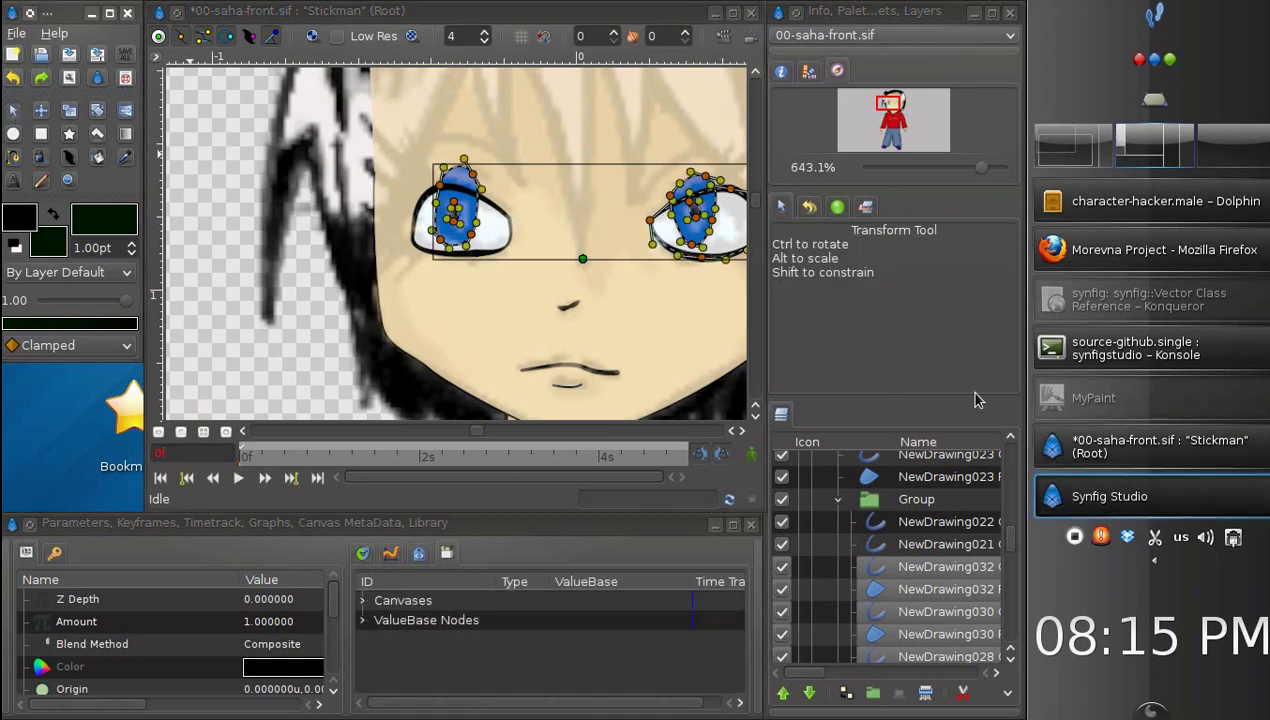
drag(1010, 535, 1012, 563)
click(913, 538)
shift+click(899, 567)
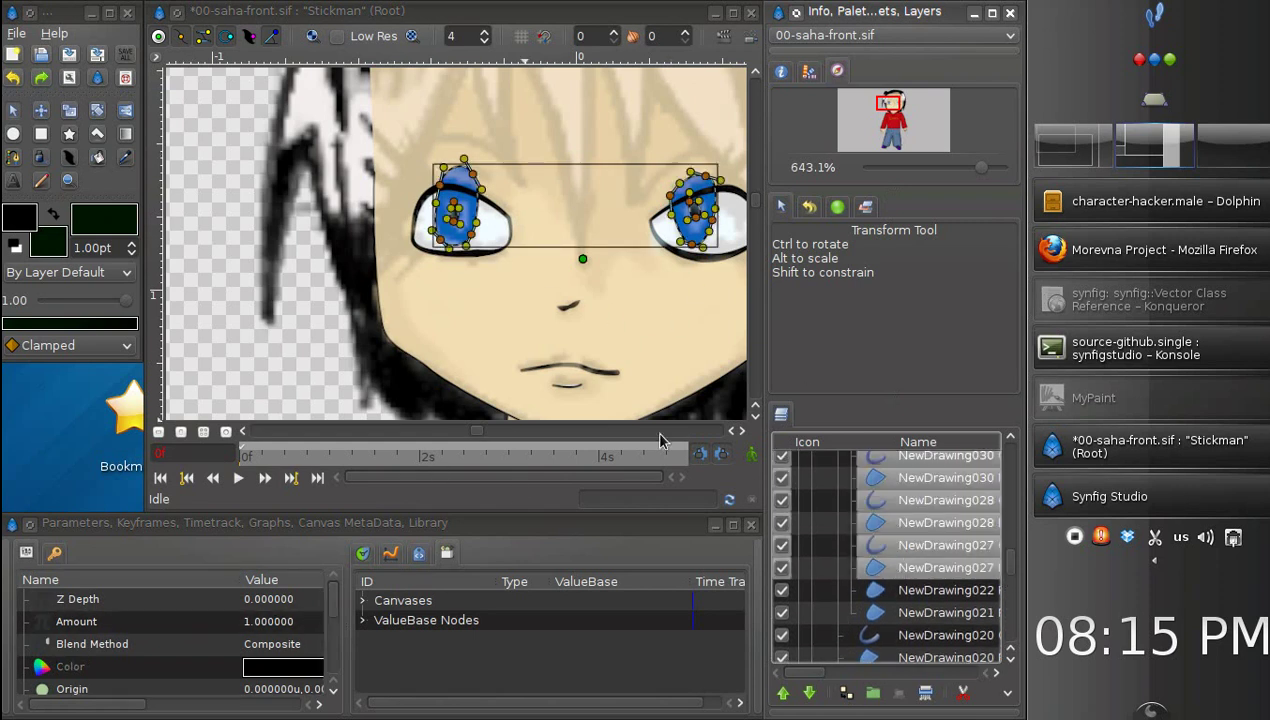
right_click(888, 536)
click(927, 385)
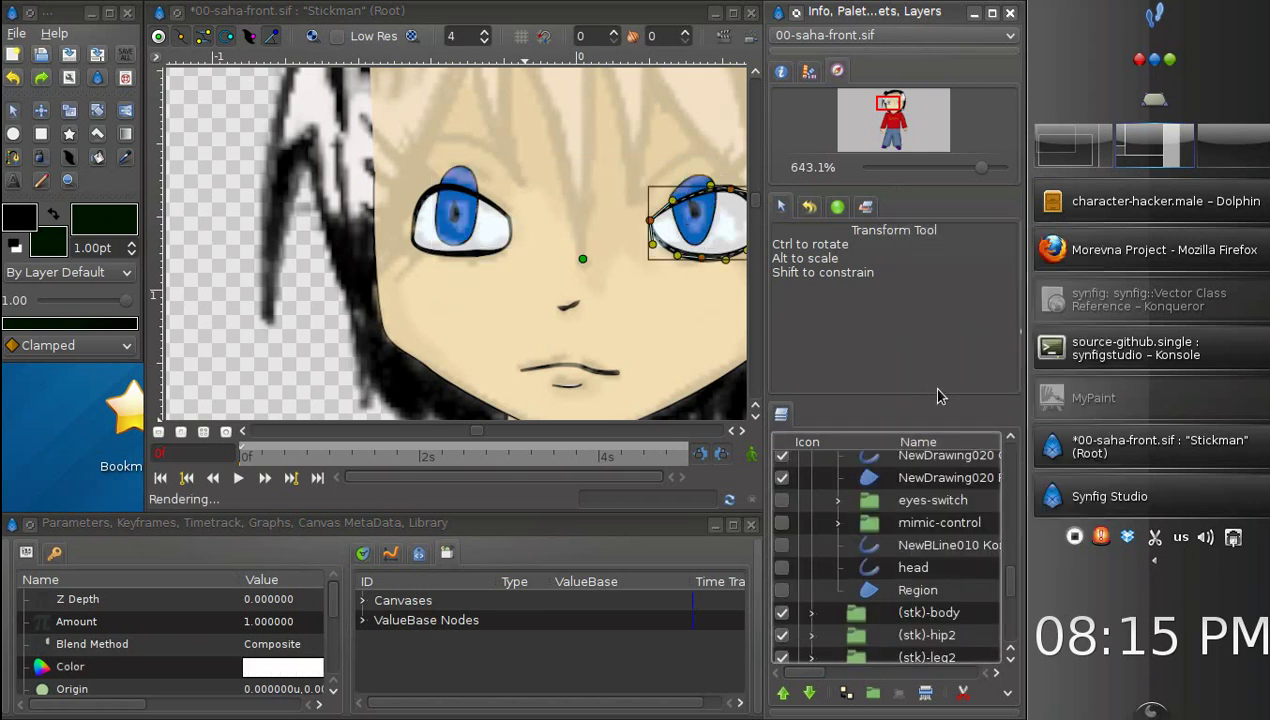
Step: Set the blend method of the new iris and pupil group to Onto
scroll(1010, 575, up, 2)
scroll(1010, 575, up, 3)
click(916, 535)
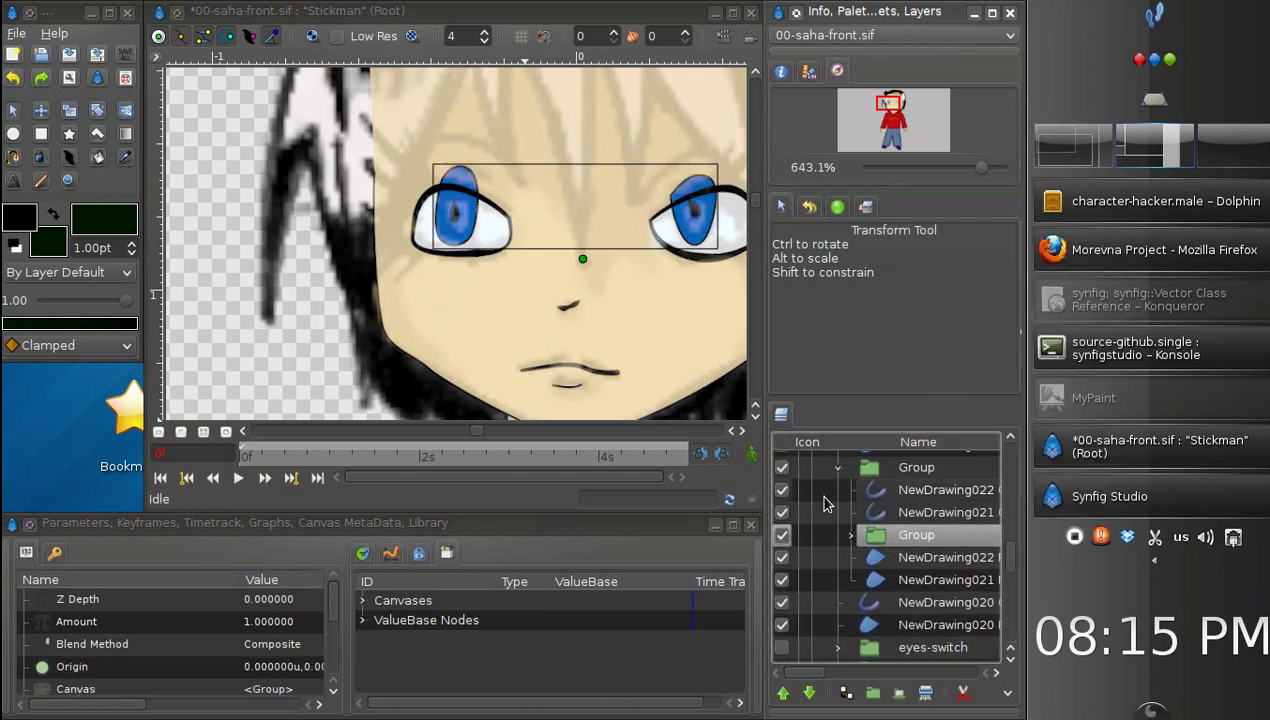
click(267, 650)
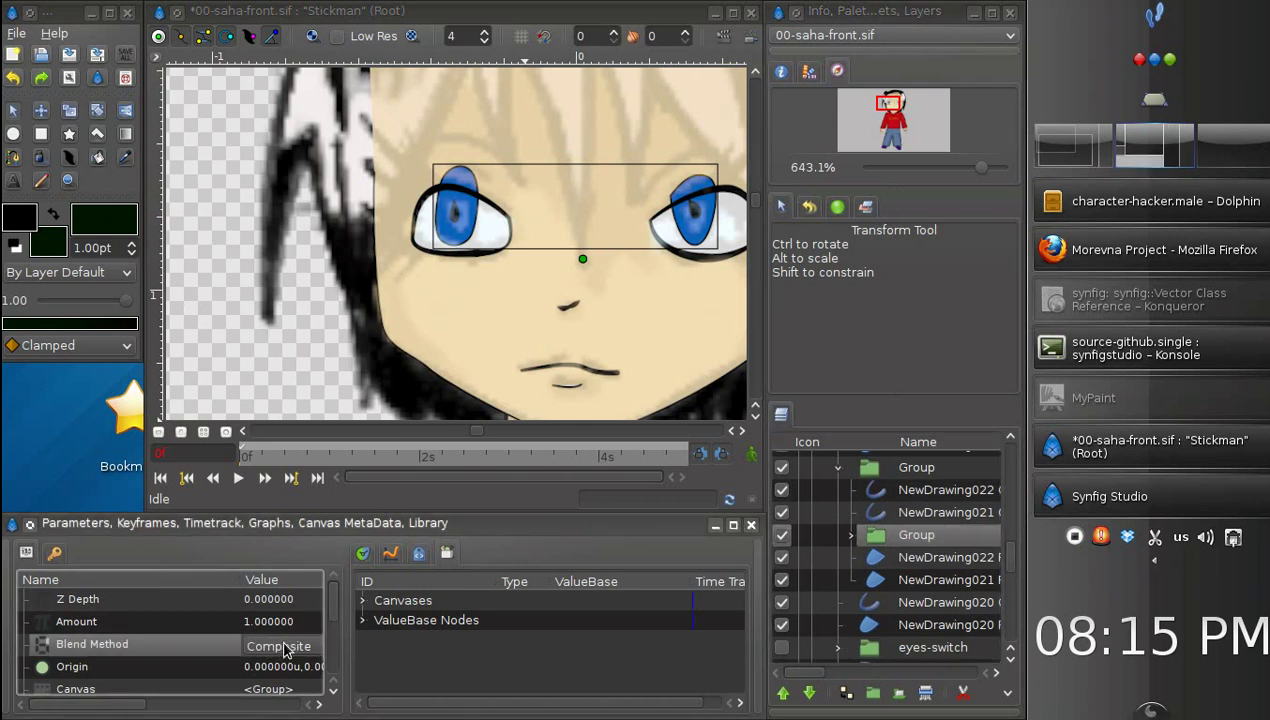
click(287, 648)
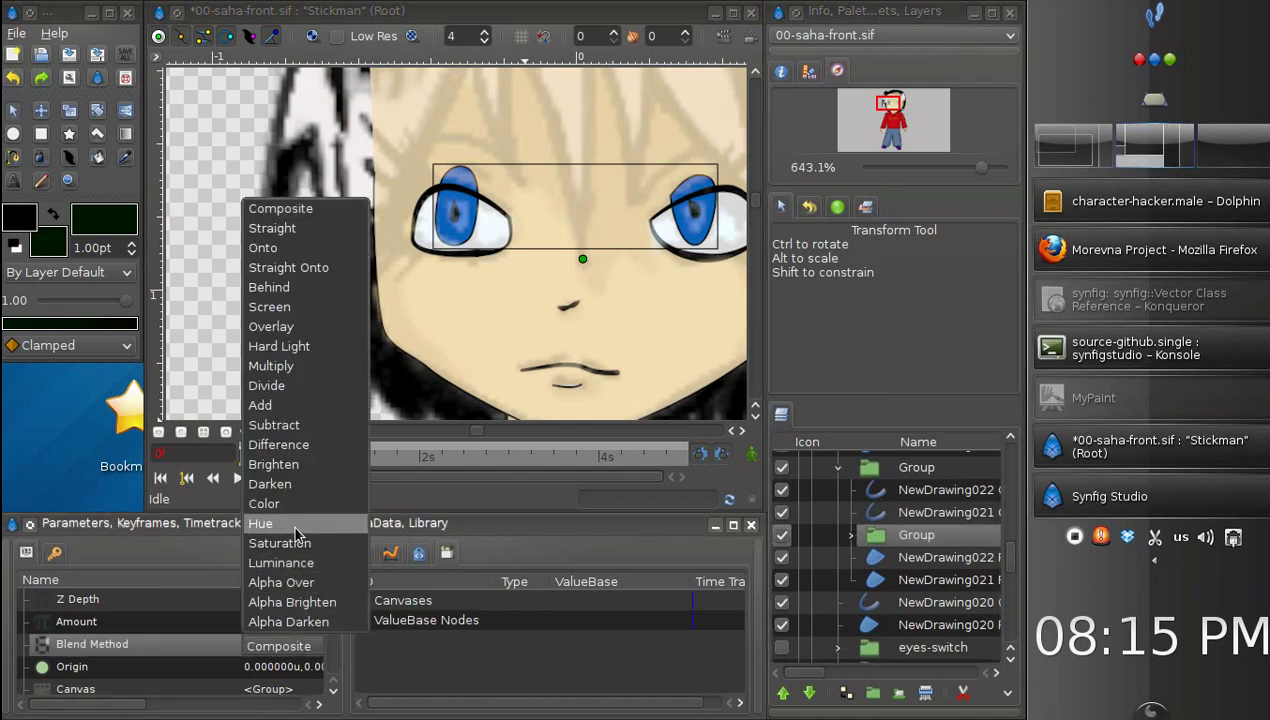
click(306, 248)
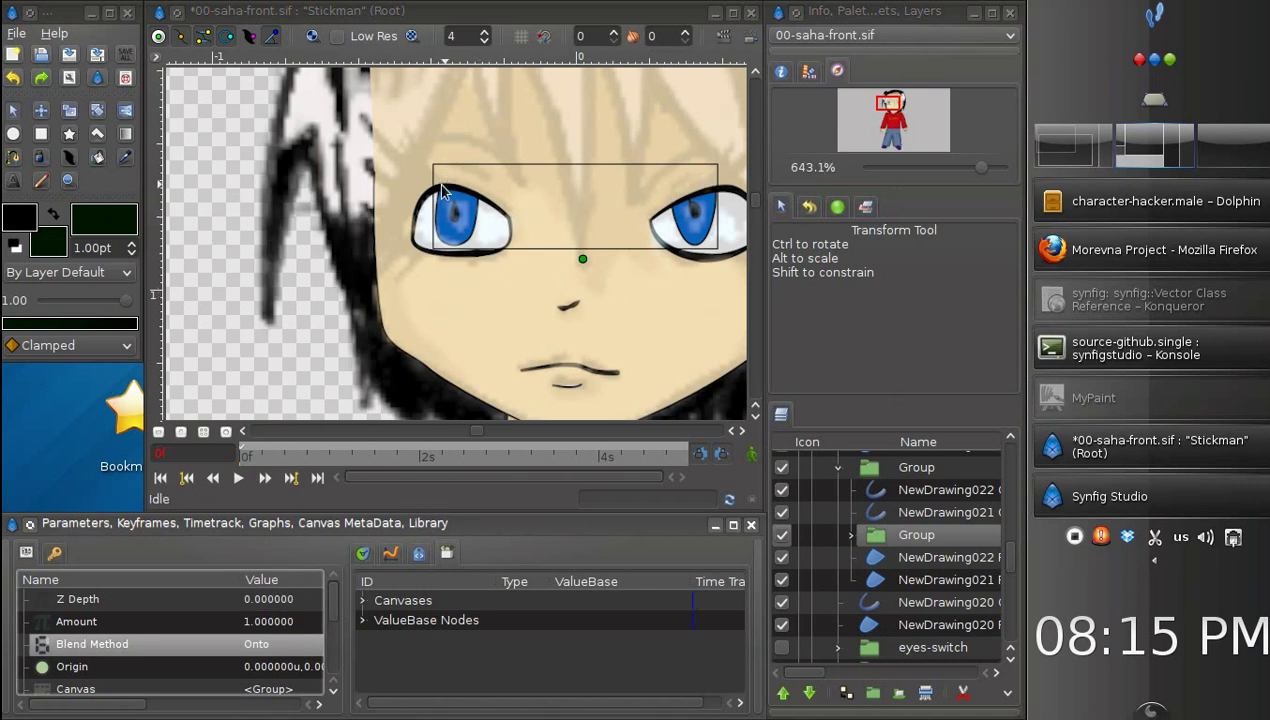
Step: Reshape the blue iris of the eye on the viewer's left by moving its lower-left vertex slightly inward
click(445, 229)
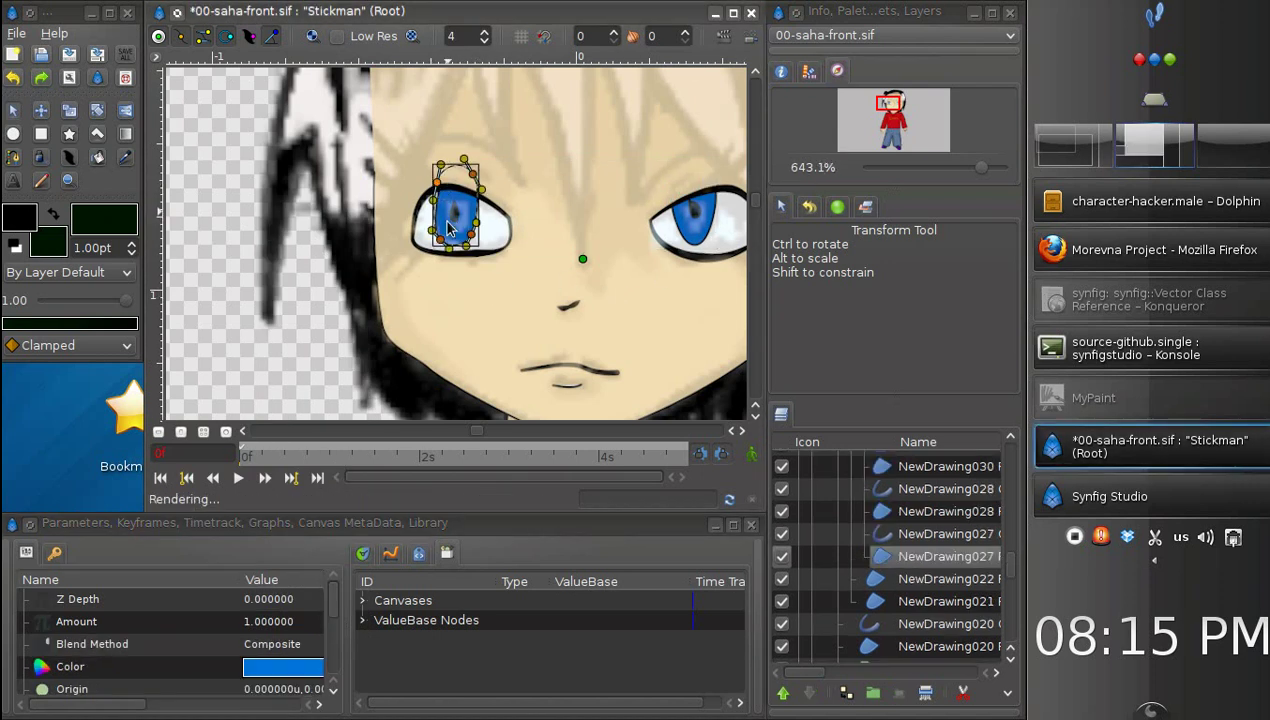
drag(447, 247, 458, 251)
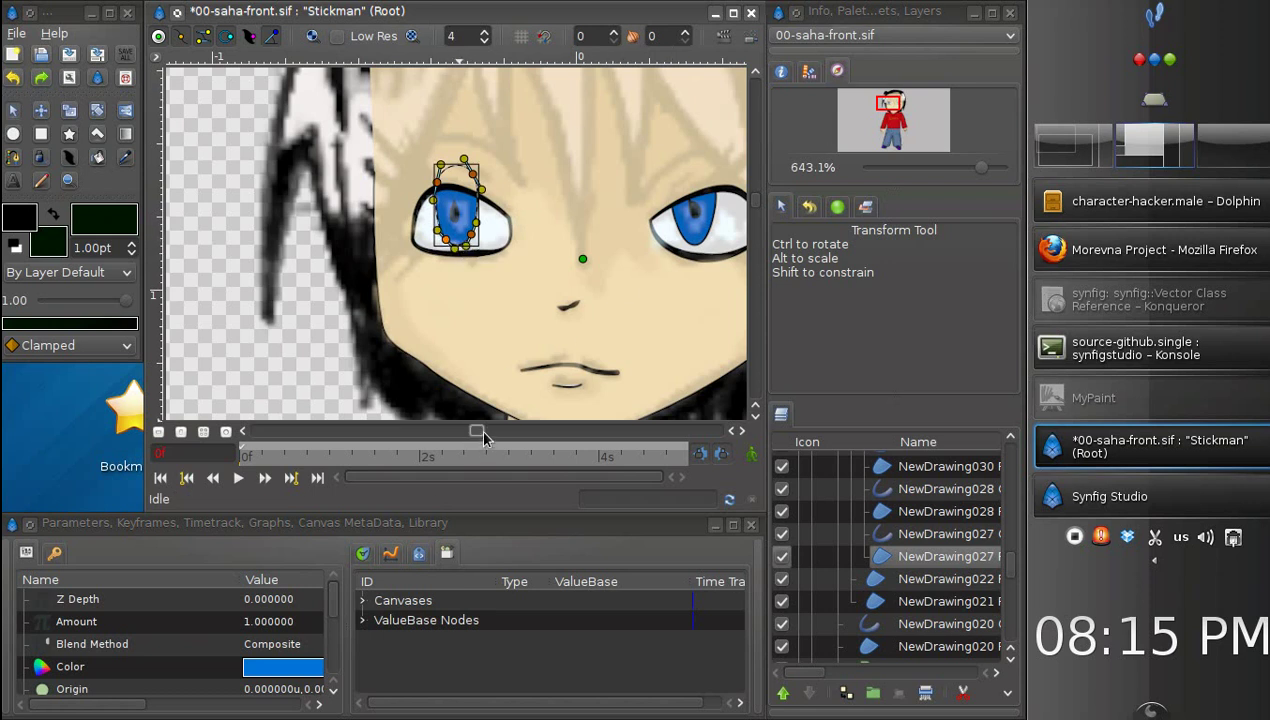
drag(479, 432, 495, 432)
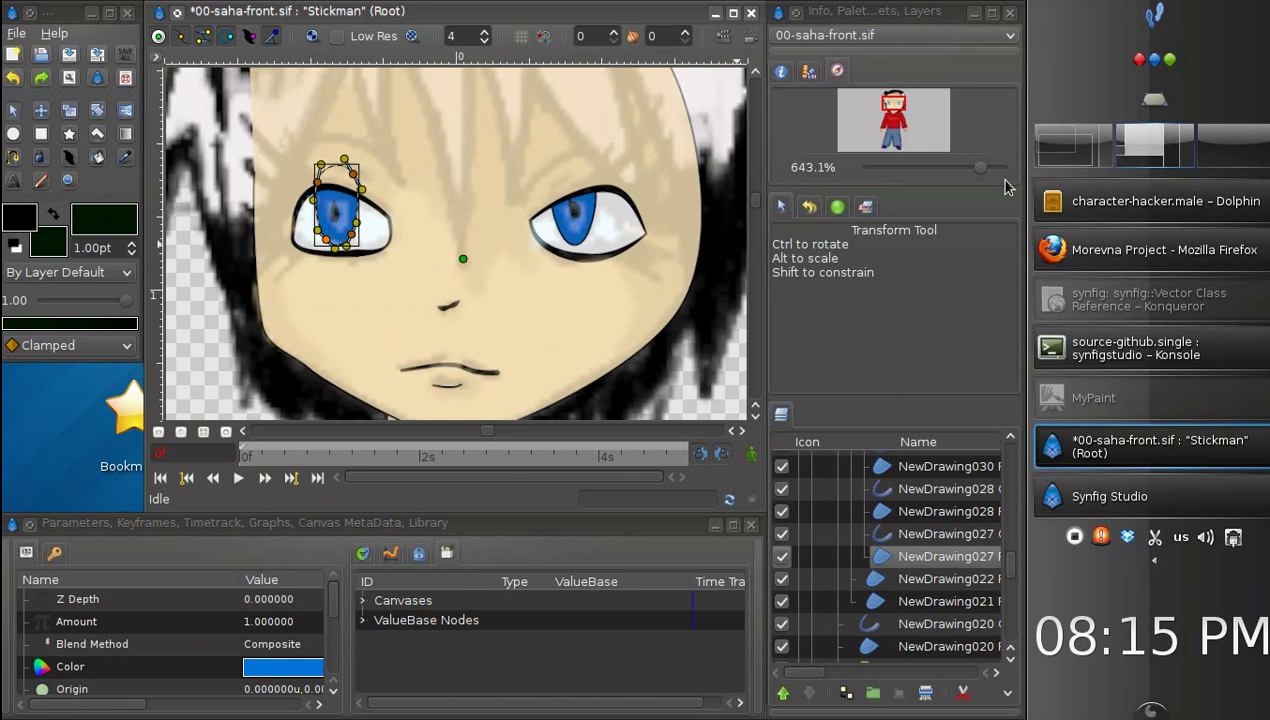
Step: Select the iris and pupil group in the layer tree and collapse it
drag(1012, 569, 1012, 550)
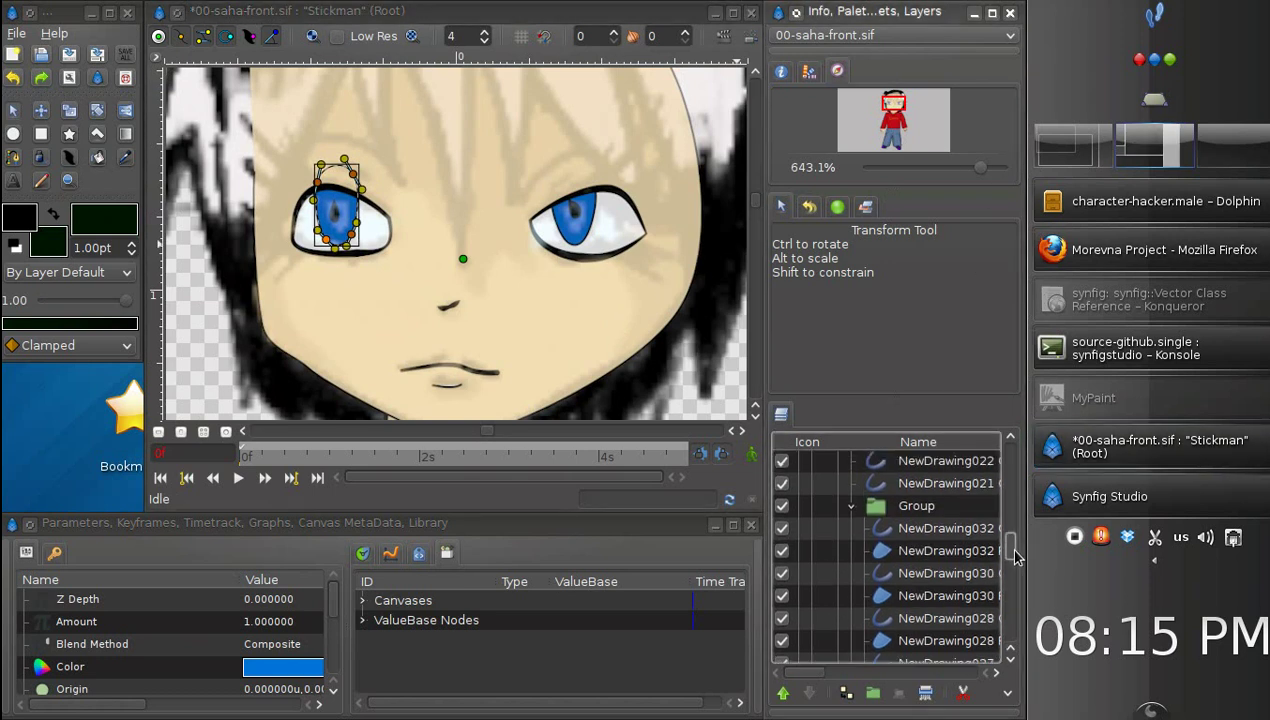
click(911, 508)
click(849, 508)
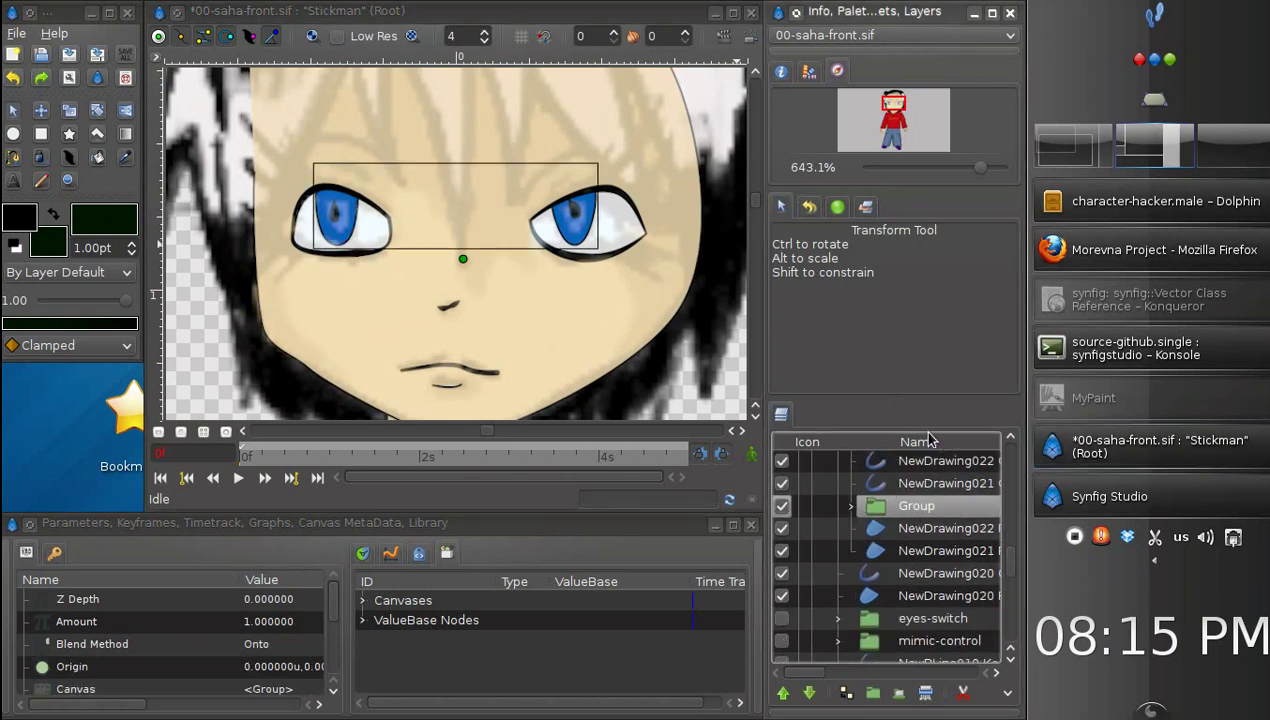
Step: Set the line width to 4 pt and turn off Create Region for the Draw tool
scroll(133, 248, up, 10)
click(134, 248)
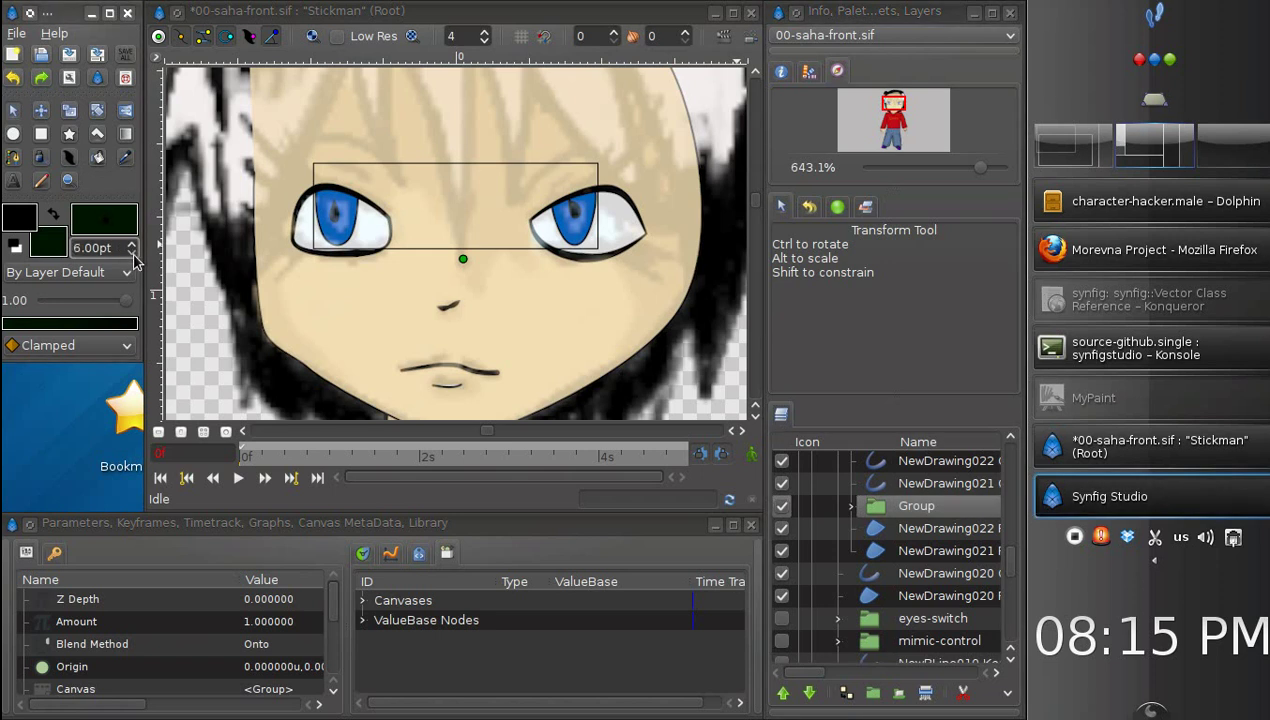
click(40, 158)
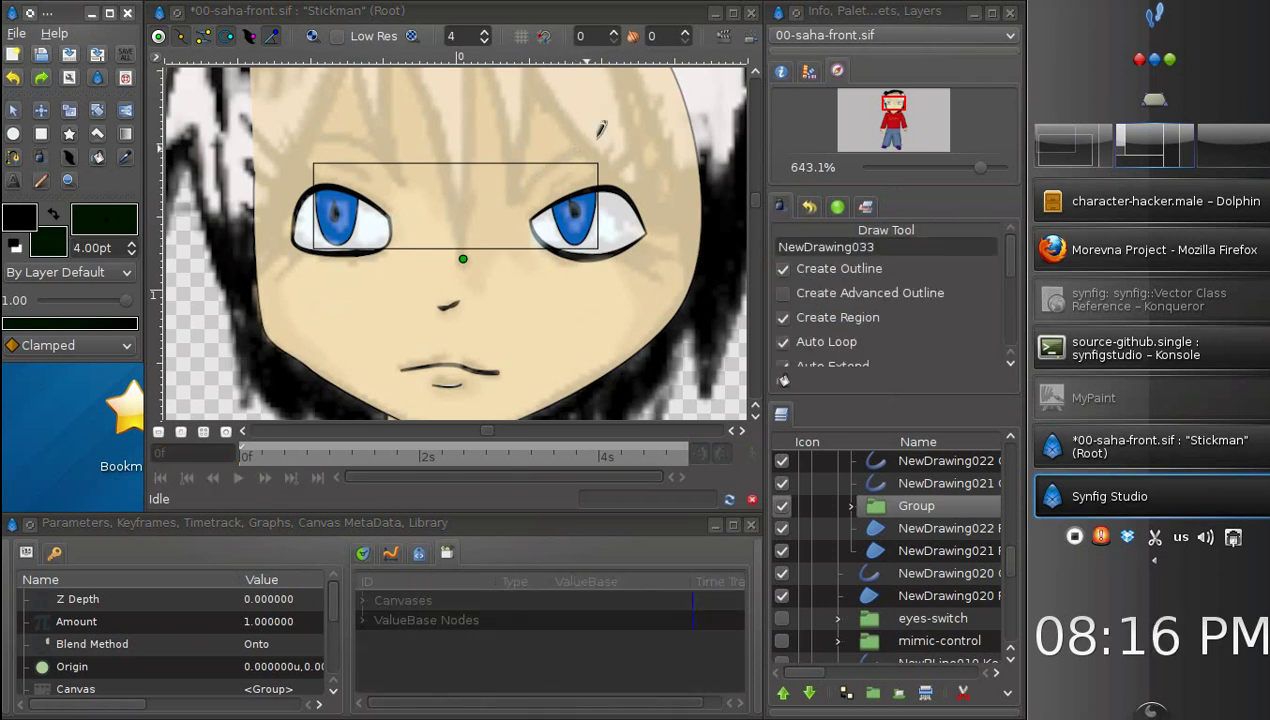
click(808, 322)
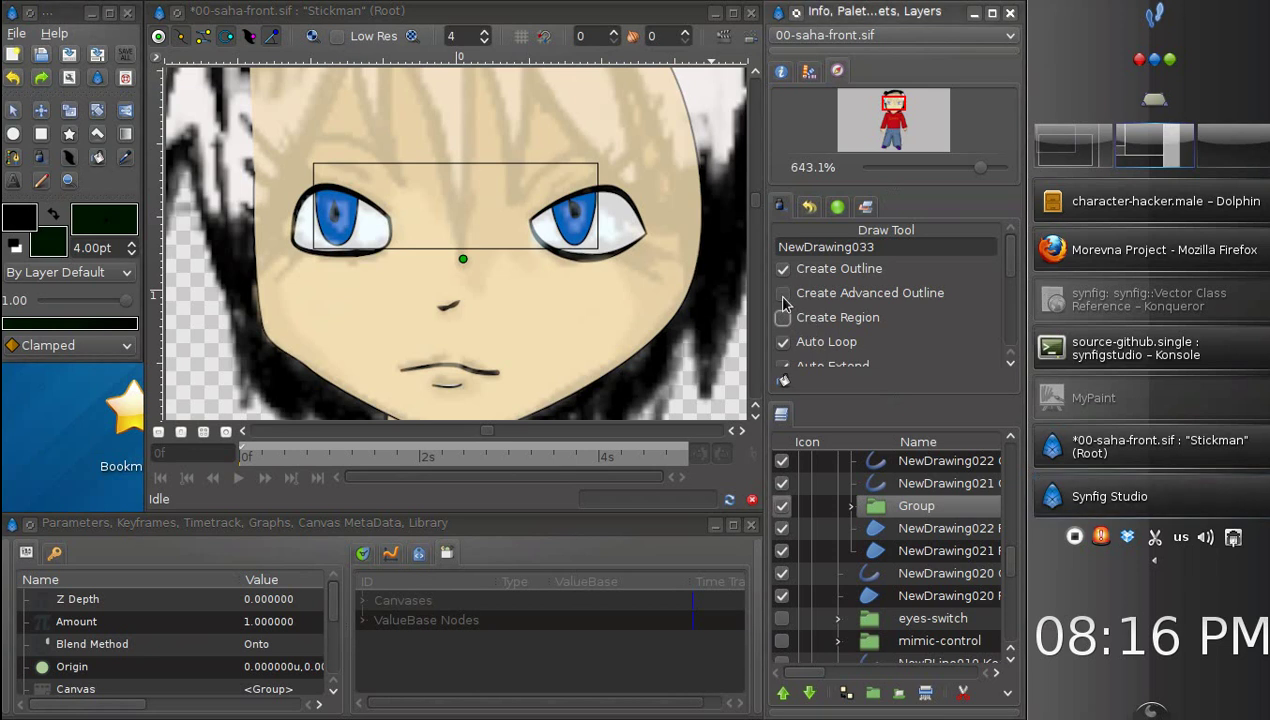
mouse_move(510, 205)
mouse_down()
mouse_move(569, 155)
mouse_move(671, 143)
mouse_up()
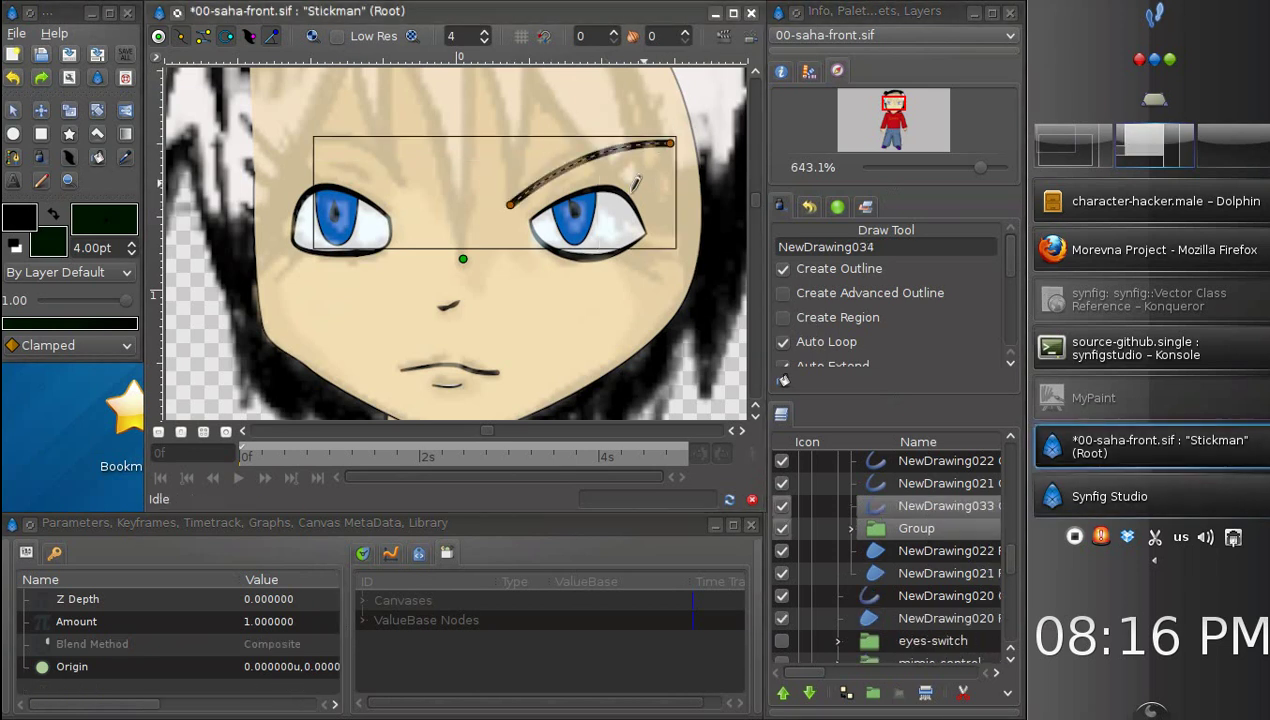
mouse_move(417, 205)
mouse_down()
mouse_move(376, 155)
mouse_move(298, 136)
mouse_up()
key(ctrl+z)
key(ctrl+z)
Step: Enable Pressure Width for the Draw tool and draw an arched eyebrow above the eye on the viewer's right
scroll(798, 325, down, 5)
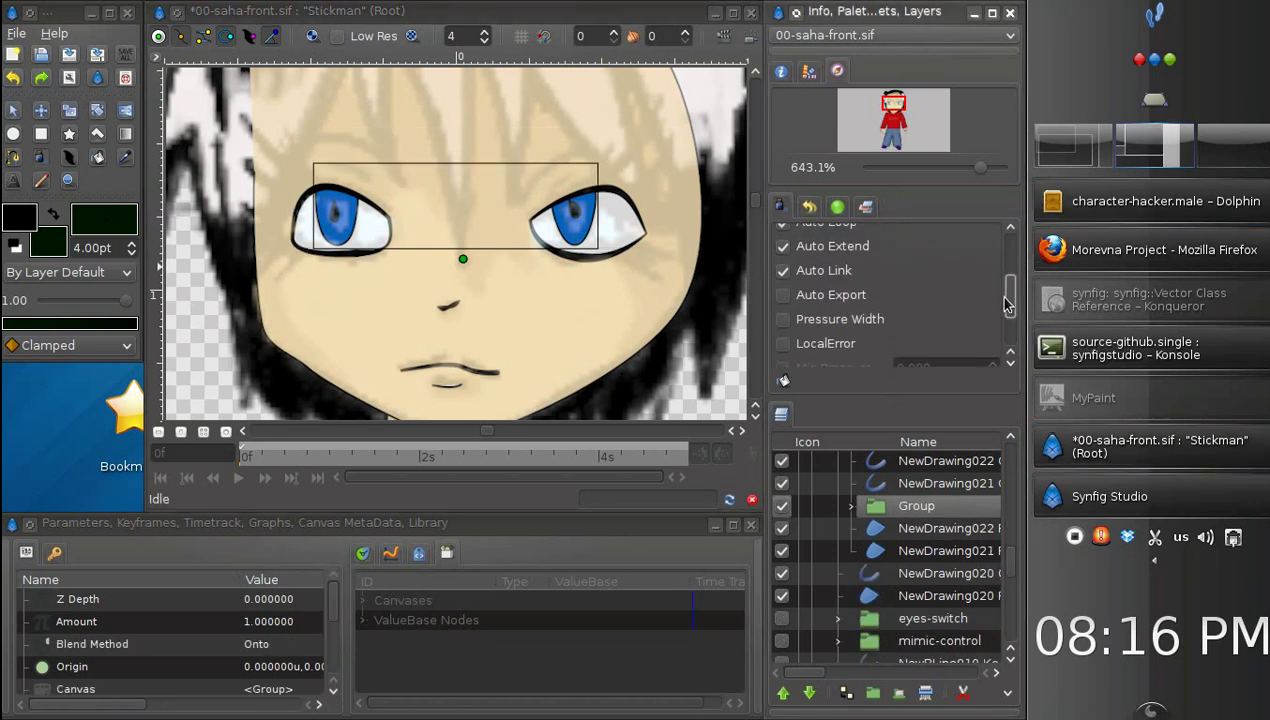
scroll(1008, 336, down, 2)
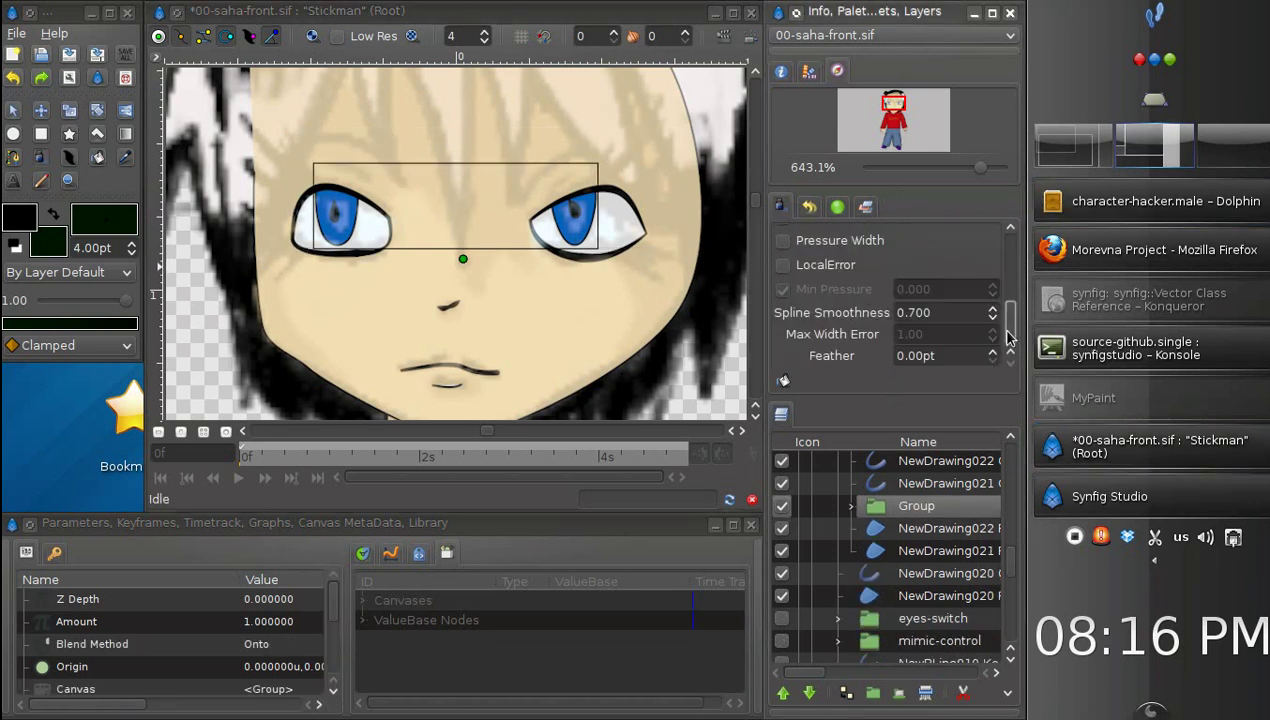
drag(1008, 336, 1008, 306)
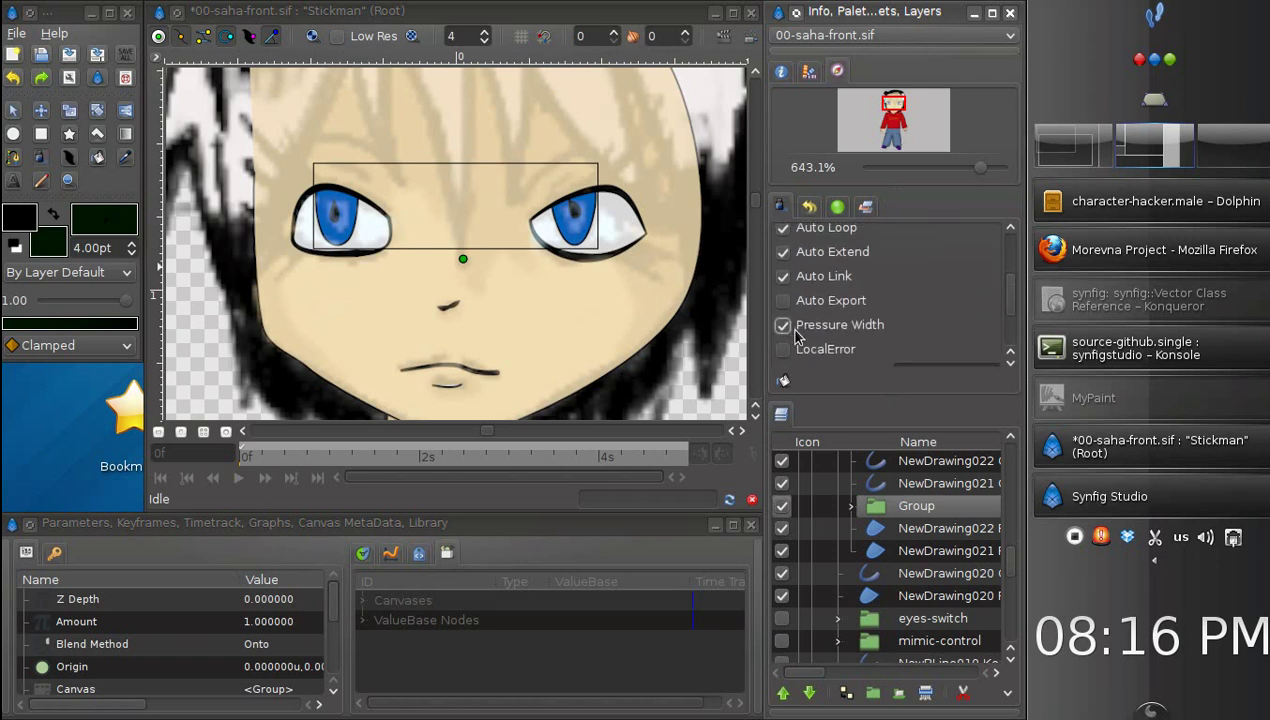
drag(506, 207, 632, 131)
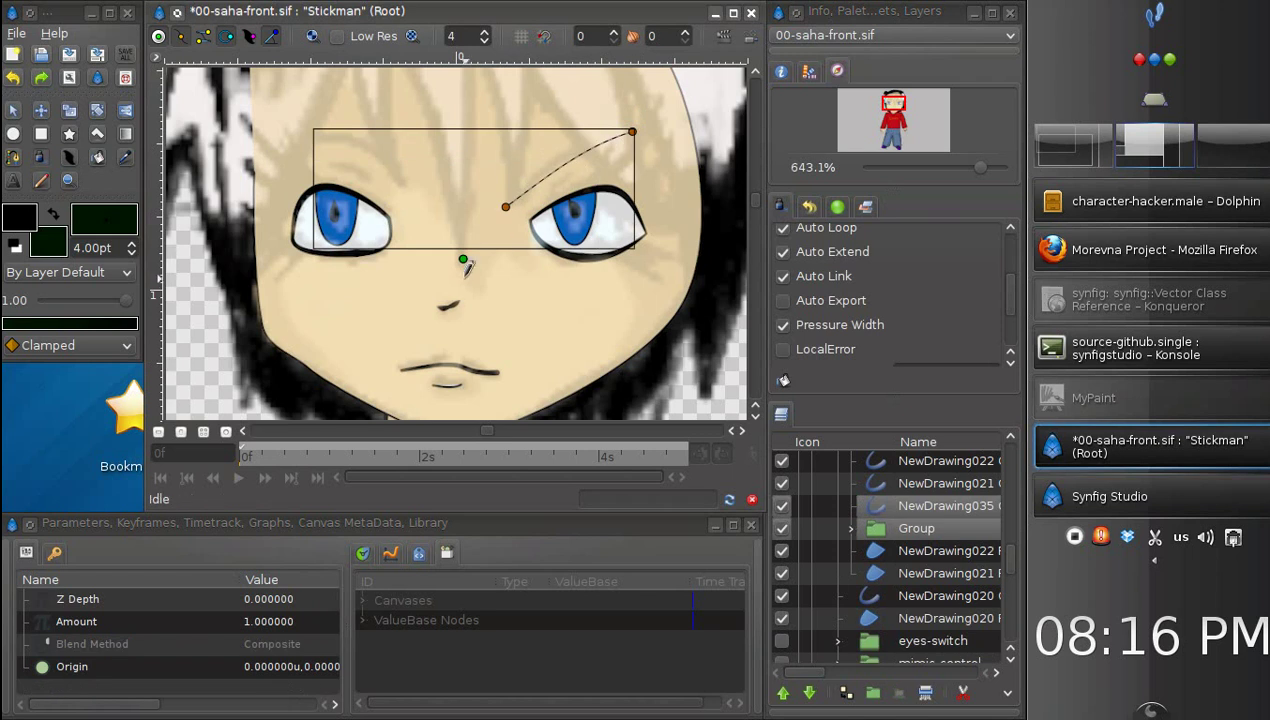
Step: Undo the eyebrow strokes above the eye on the viewer's right, turn off Pressure Width and set the line width to 2 pt
key(ctrl+z)
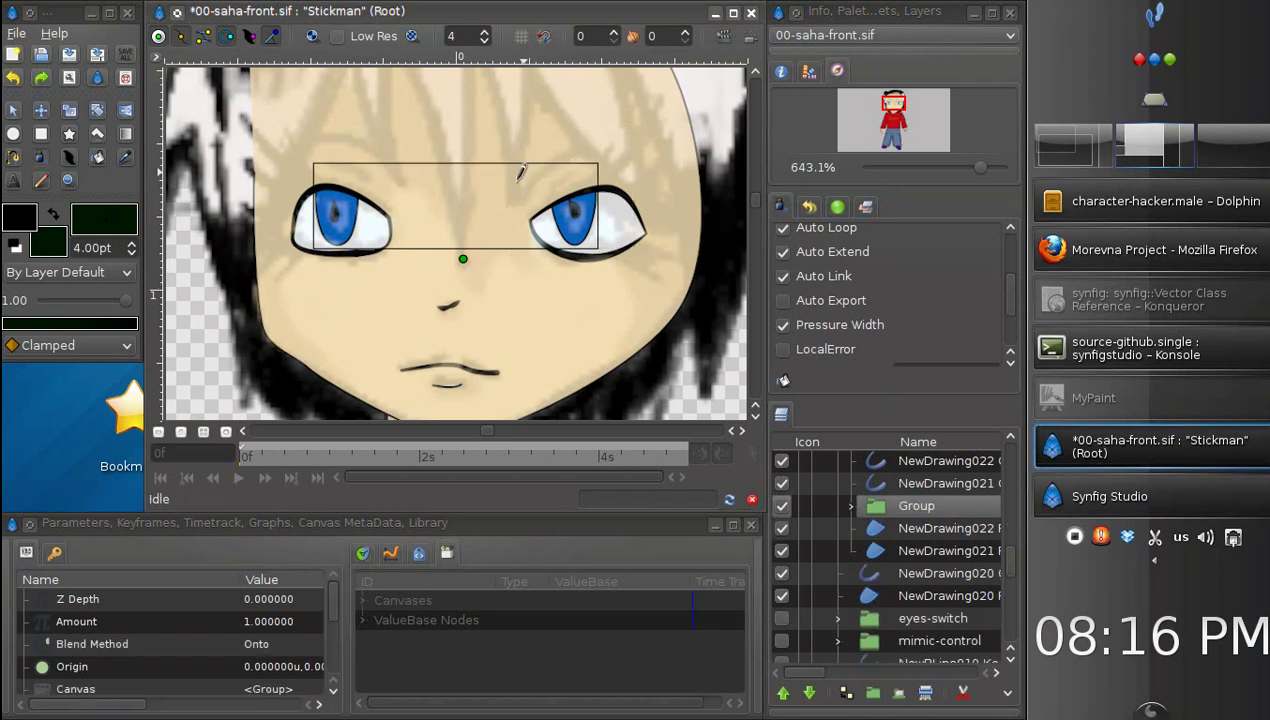
mouse_move(506, 211)
mouse_down()
mouse_move(550, 160)
mouse_move(620, 122)
mouse_move(655, 123)
mouse_up()
key(ctrl+z)
click(783, 325)
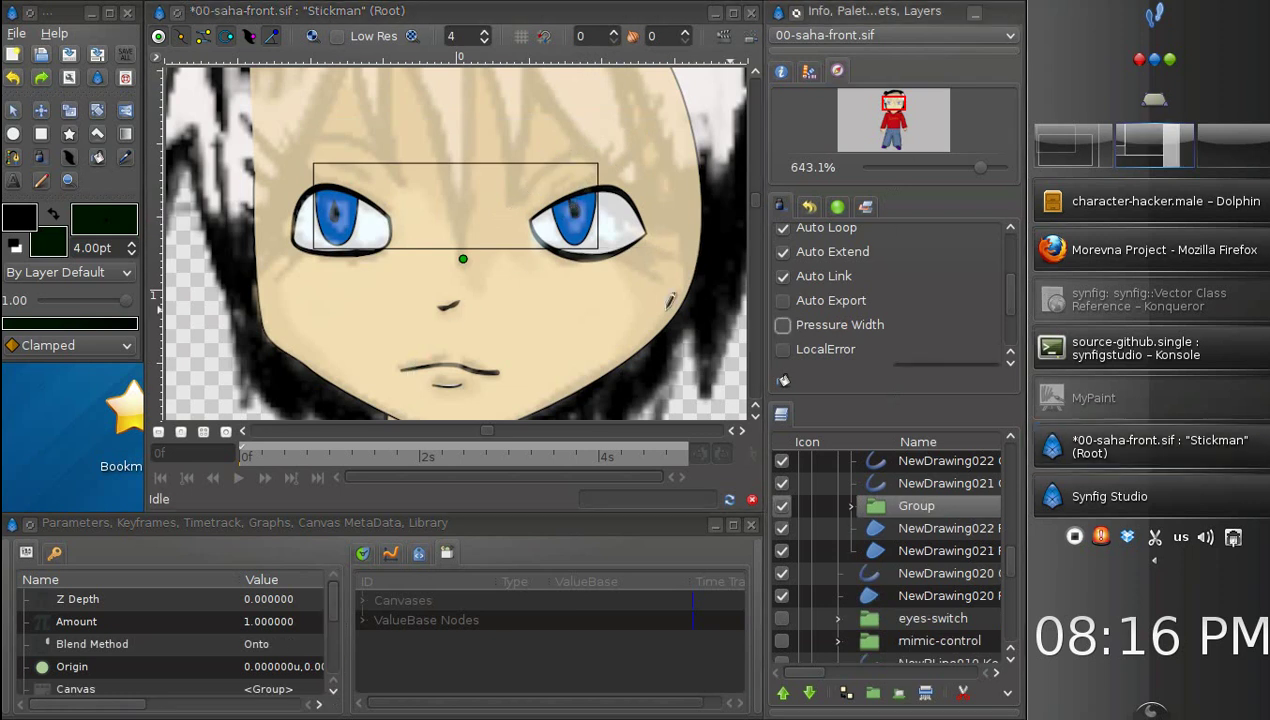
click(131, 252)
click(132, 253)
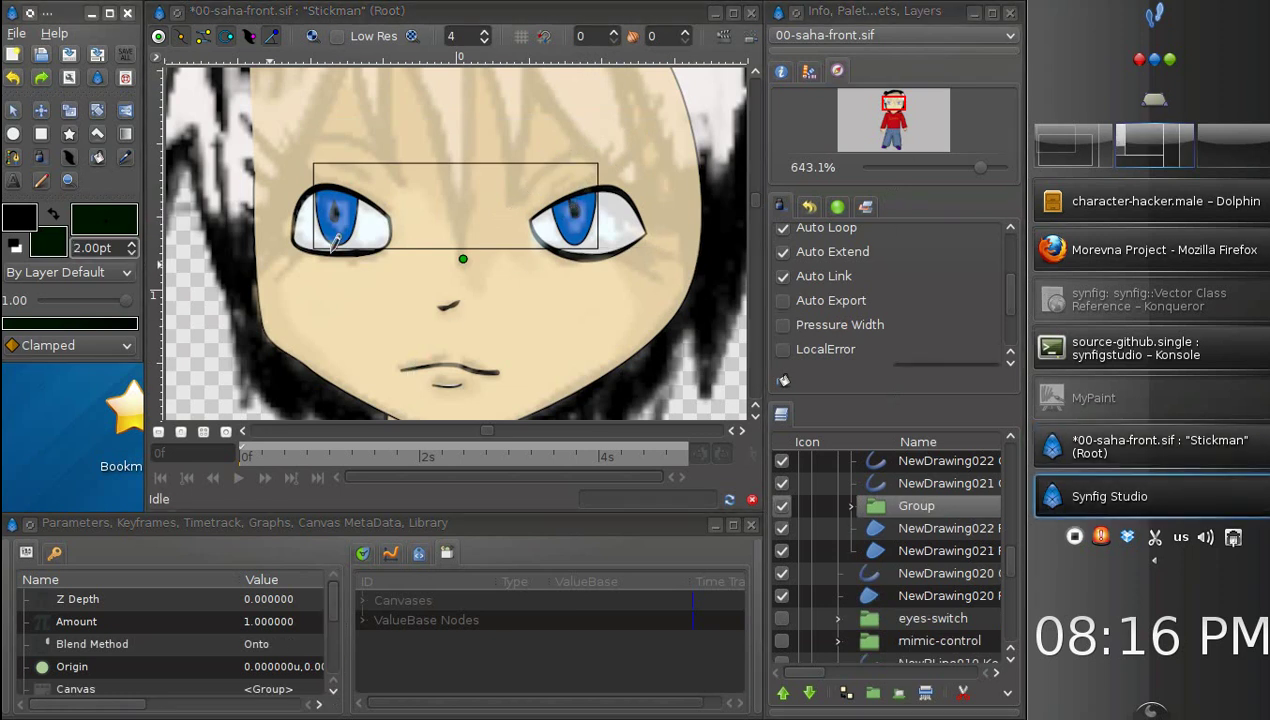
Step: Draw an arched eyebrow and a short crease line above each eye, and adjust the eyebrow's thickness with the Width tool
mouse_move(508, 210)
mouse_down()
mouse_move(560, 160)
mouse_move(679, 132)
mouse_up()
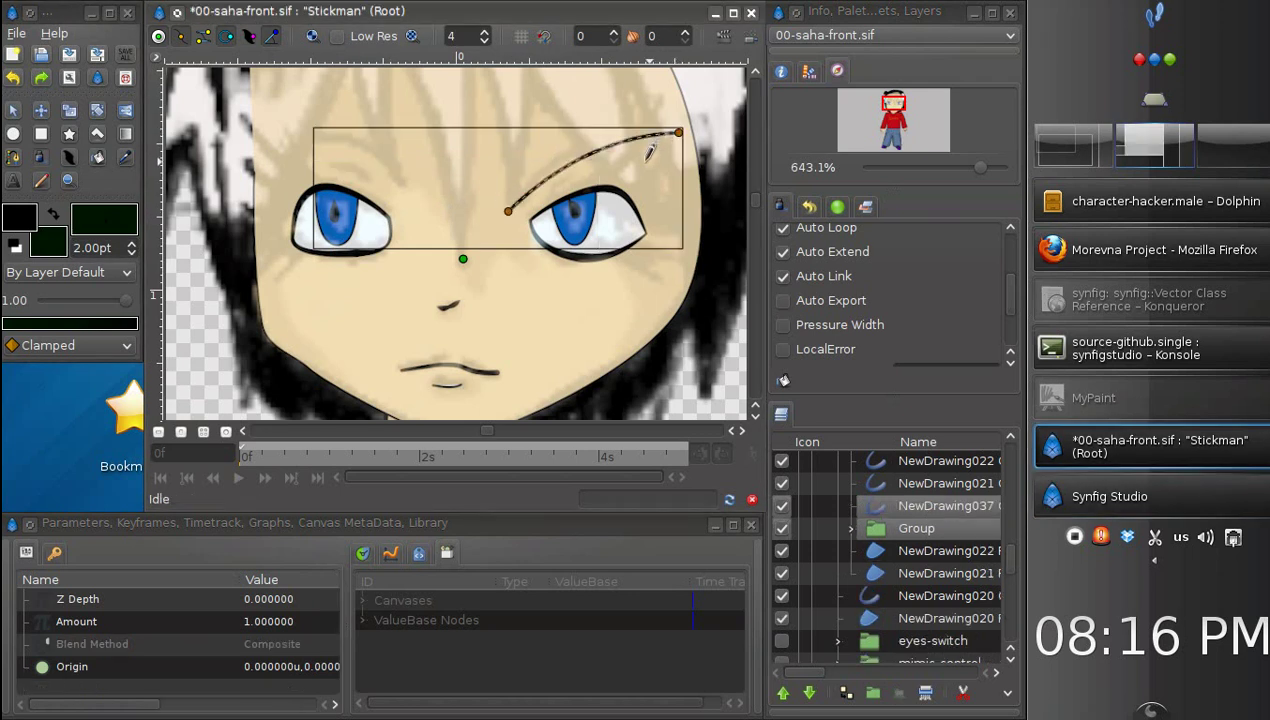
mouse_move(419, 194)
mouse_down()
mouse_move(396, 151)
mouse_move(294, 127)
mouse_move(372, 180)
mouse_up()
drag(584, 175, 547, 192)
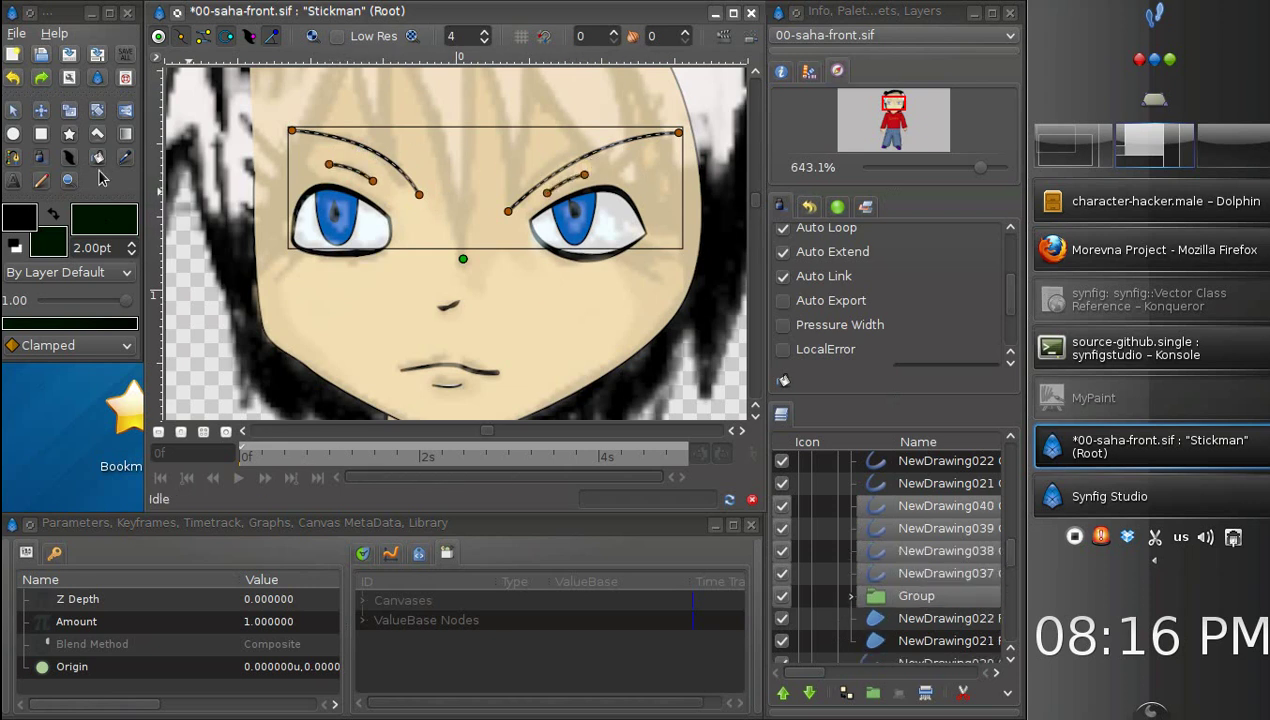
click(69, 157)
mouse_move(674, 107)
mouse_down()
mouse_move(695, 130)
mouse_move(645, 142)
mouse_up()
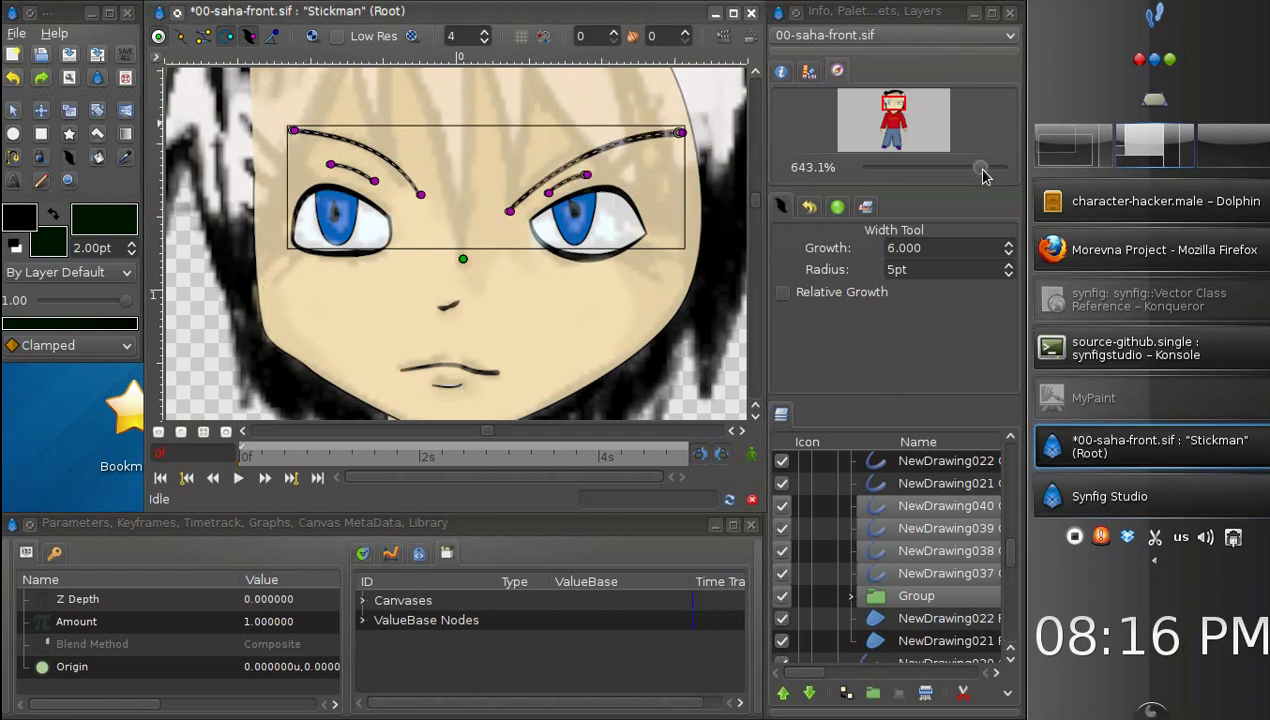
Step: Select the face fill shape and move its edge vertex beside the eye on the viewer's left slightly outward
drag(980, 168, 968, 180)
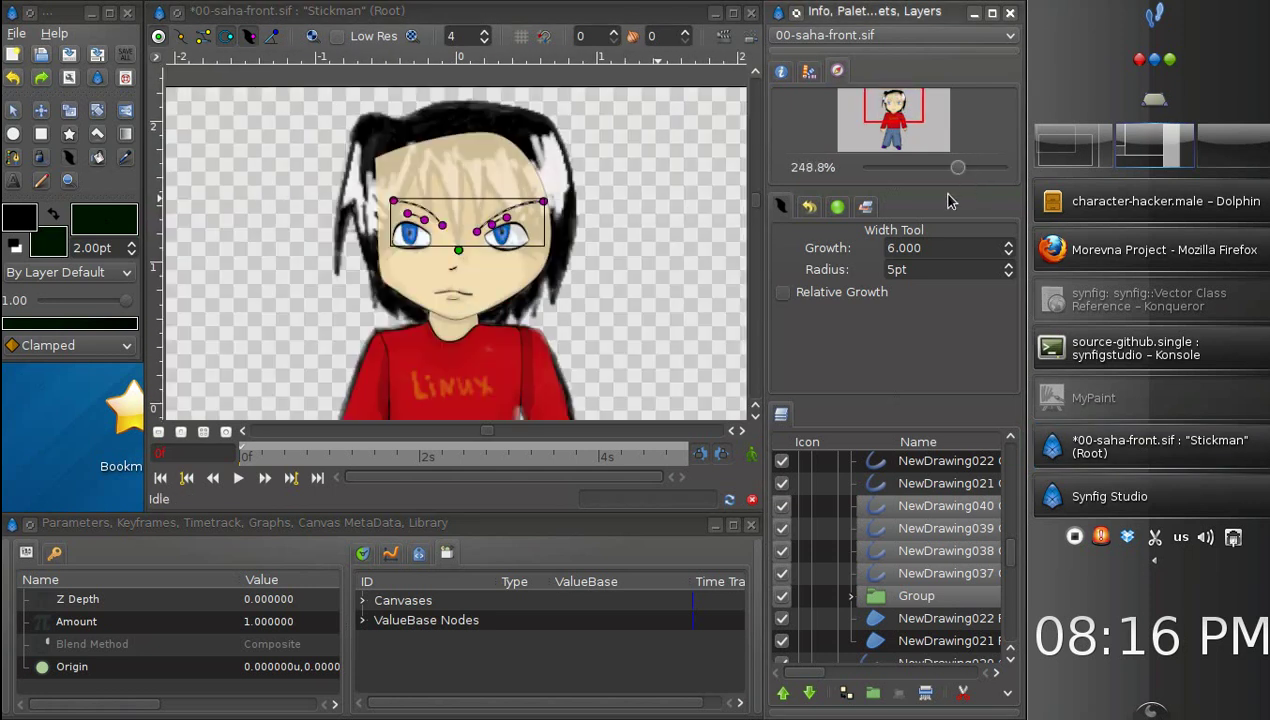
click(13, 110)
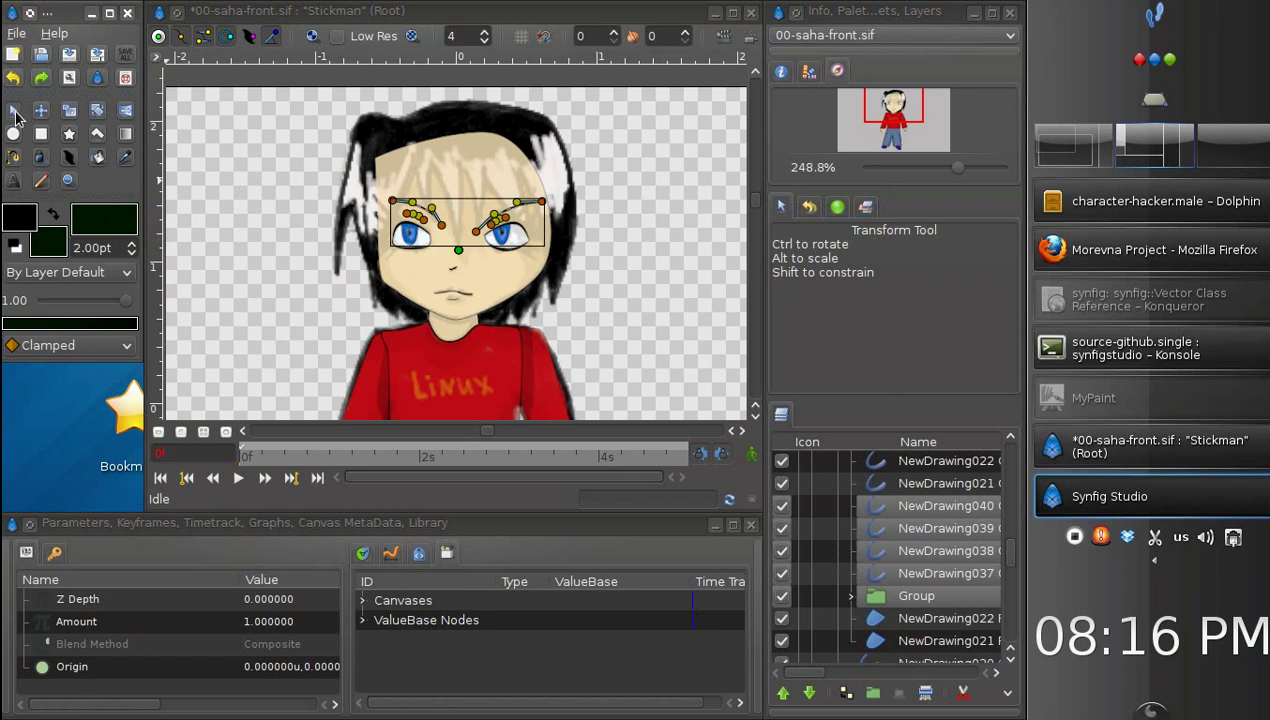
click(388, 270)
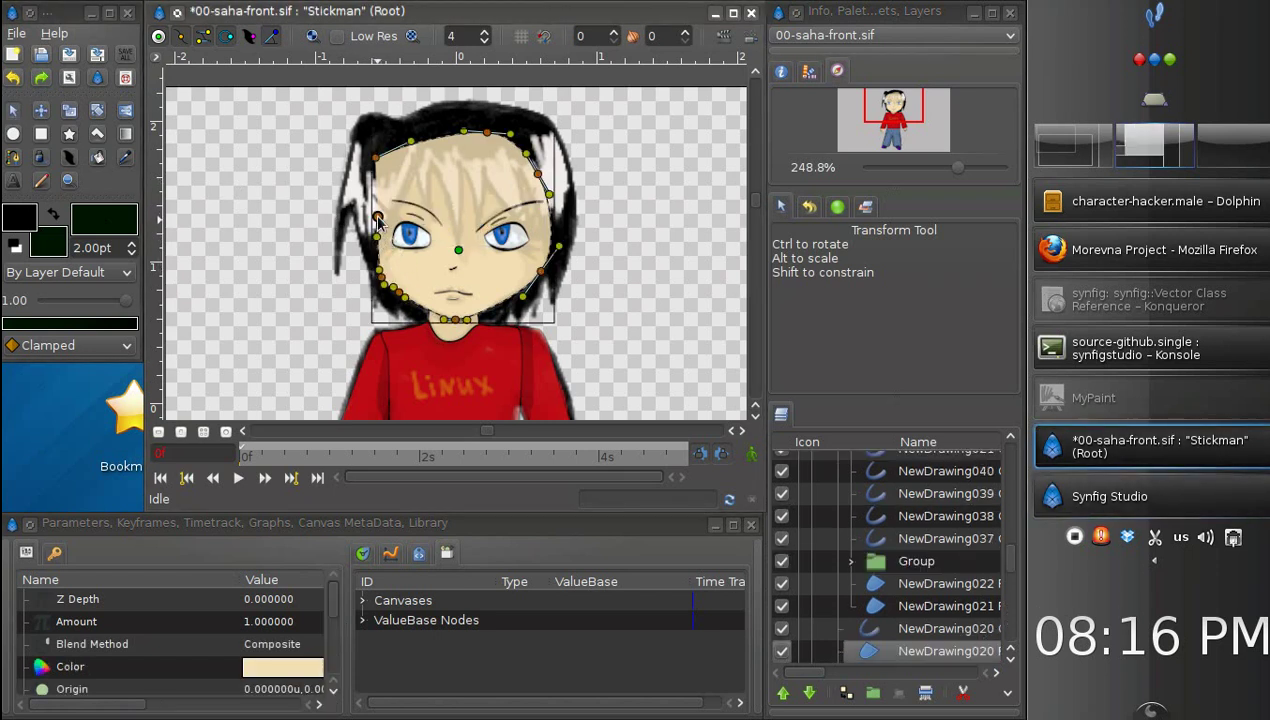
drag(378, 220, 371, 216)
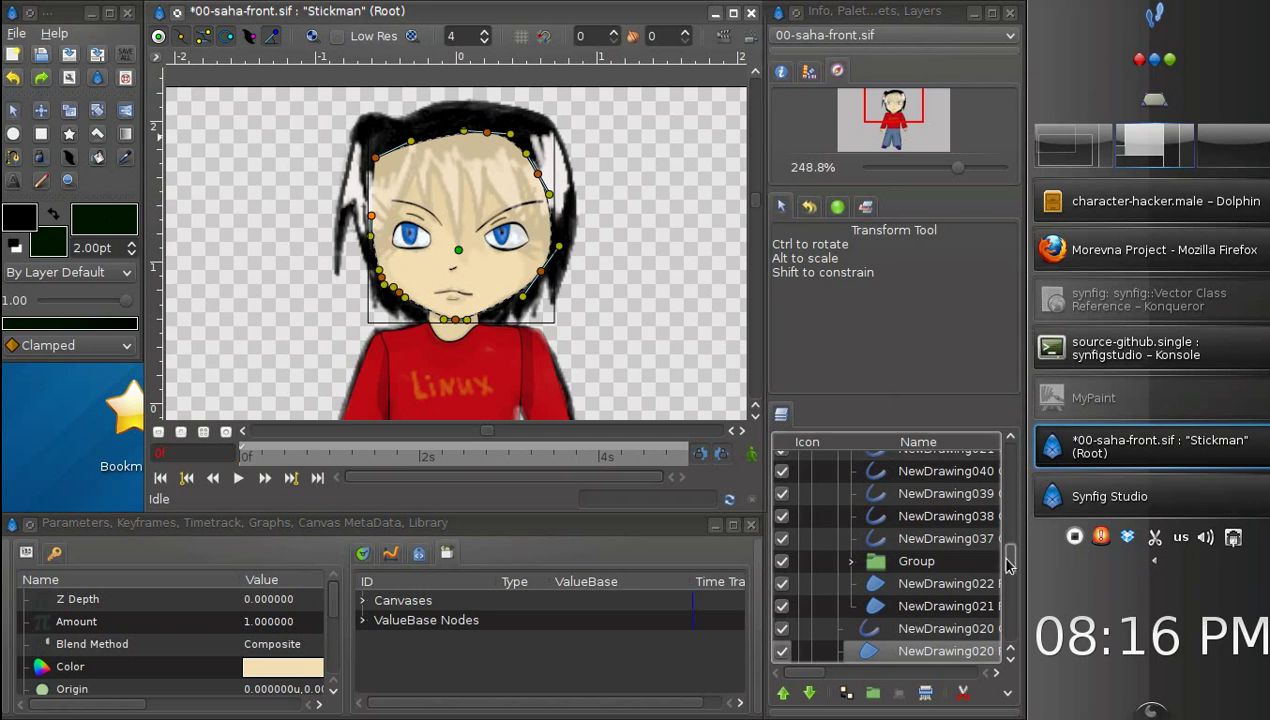
Step: Select the NewDrawing025 outline layer of the mouth, directly below widget-eyes in the layer tree
scroll(1010, 567, up, 5)
click(857, 550)
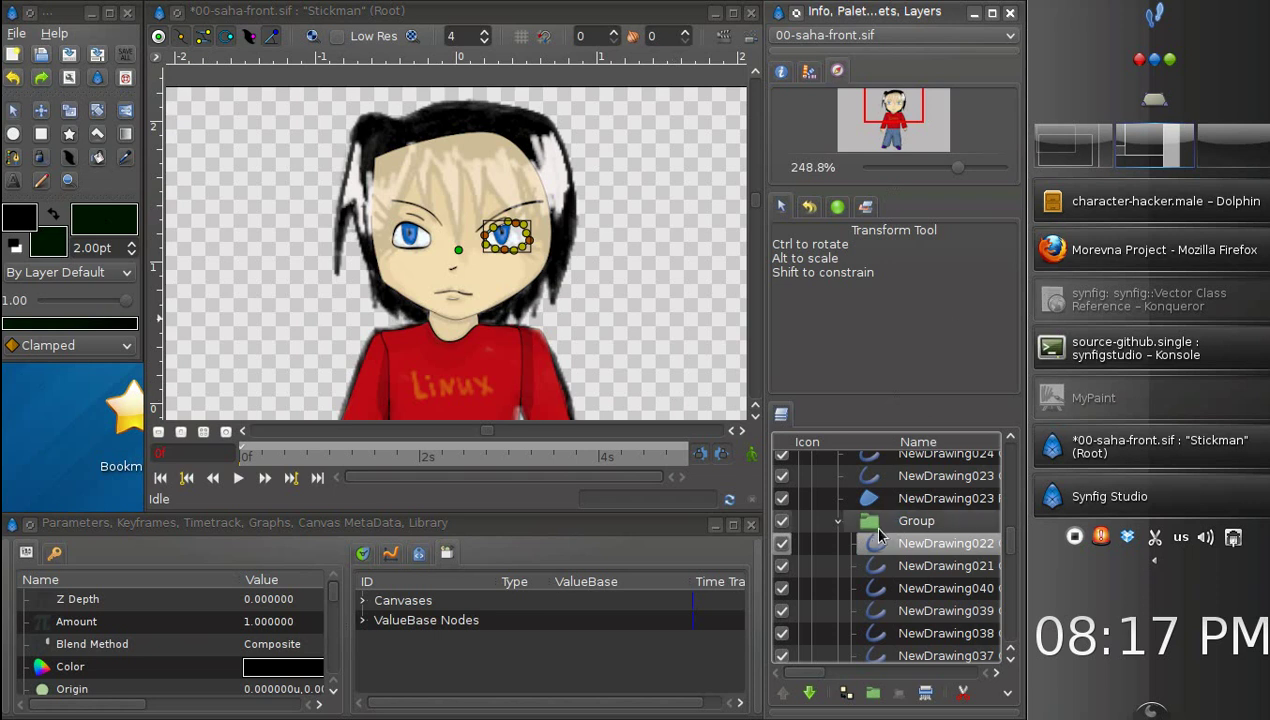
scroll(885, 543, up, 3)
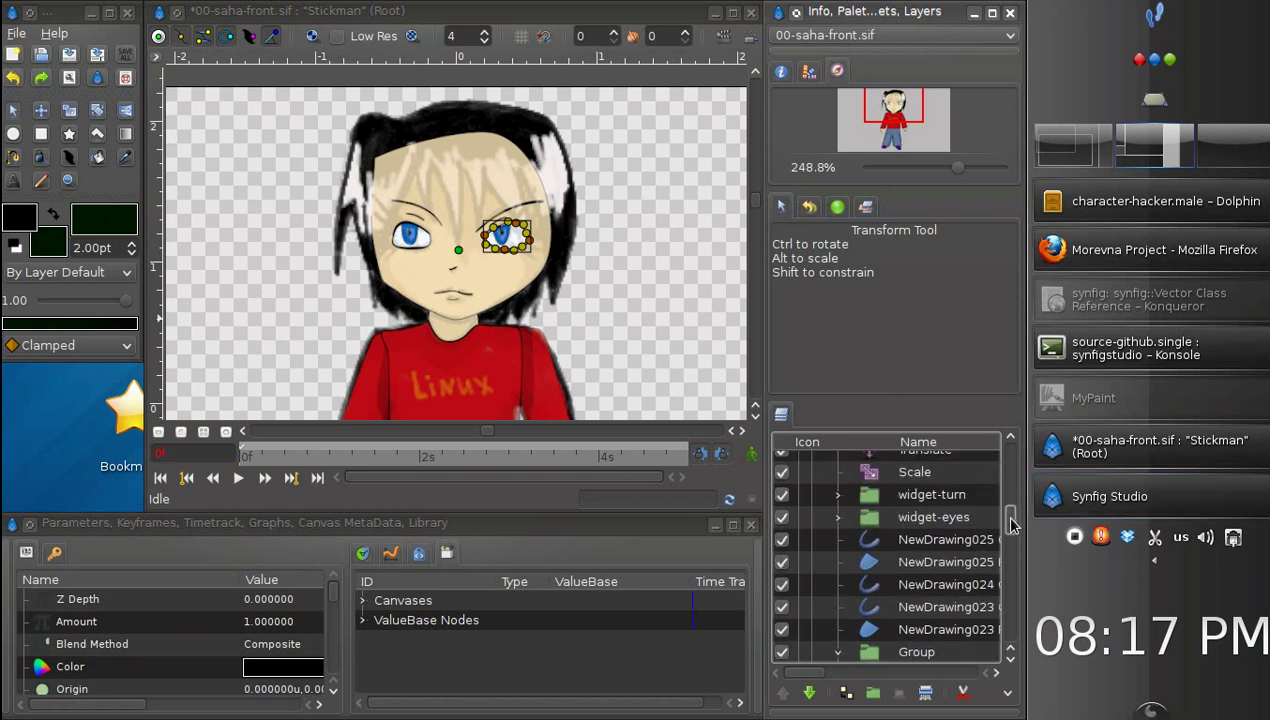
click(903, 543)
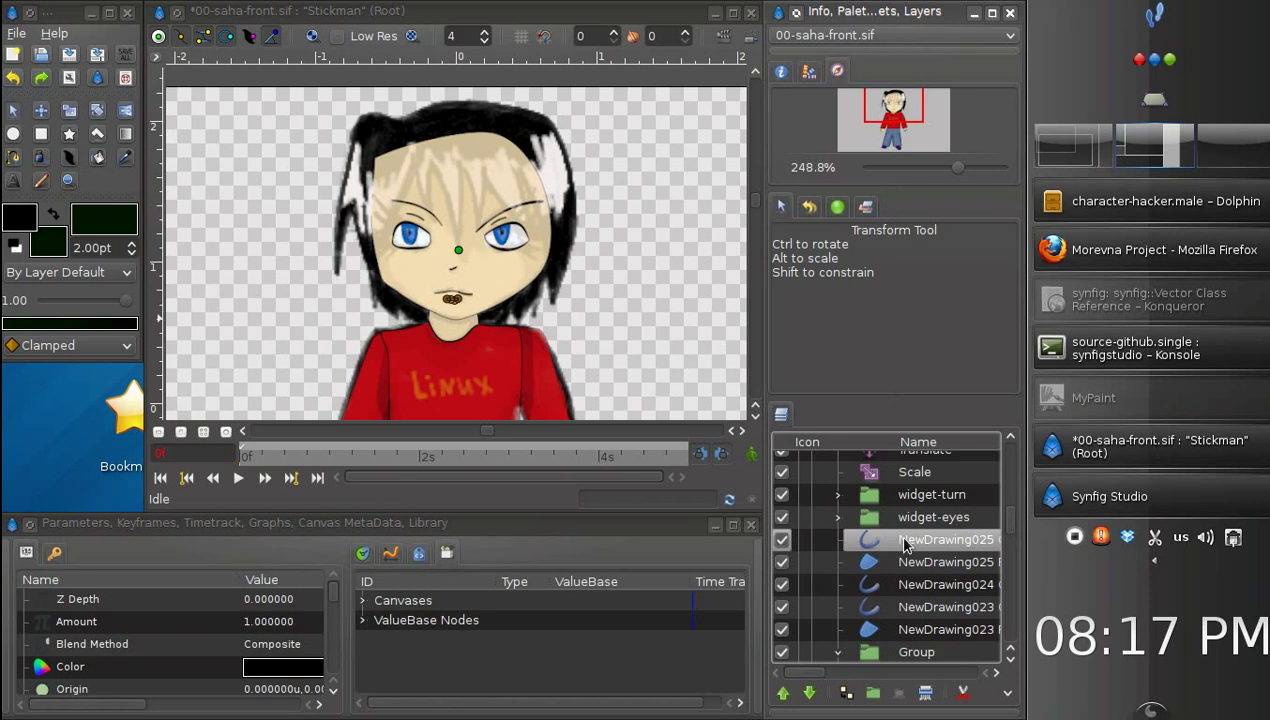
Step: Change the fill colour to a very dark grey by raising its luma in the YUV colour settings
click(53, 240)
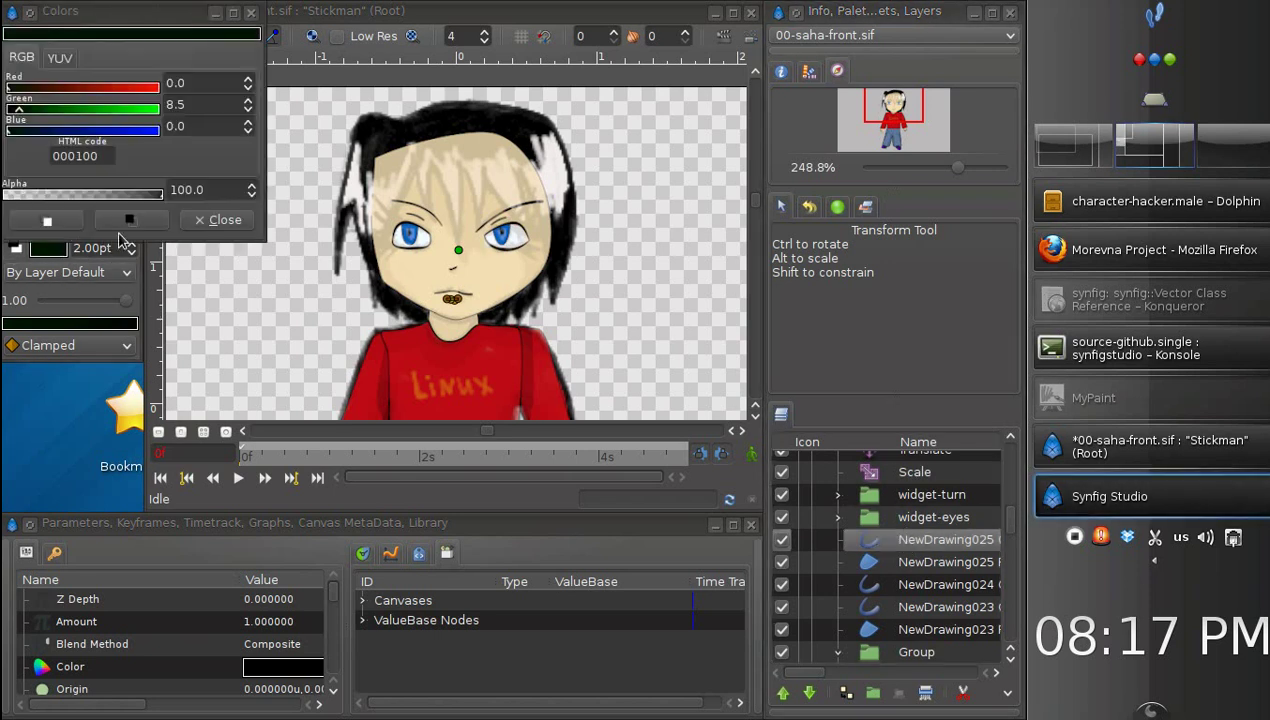
click(60, 57)
click(60, 87)
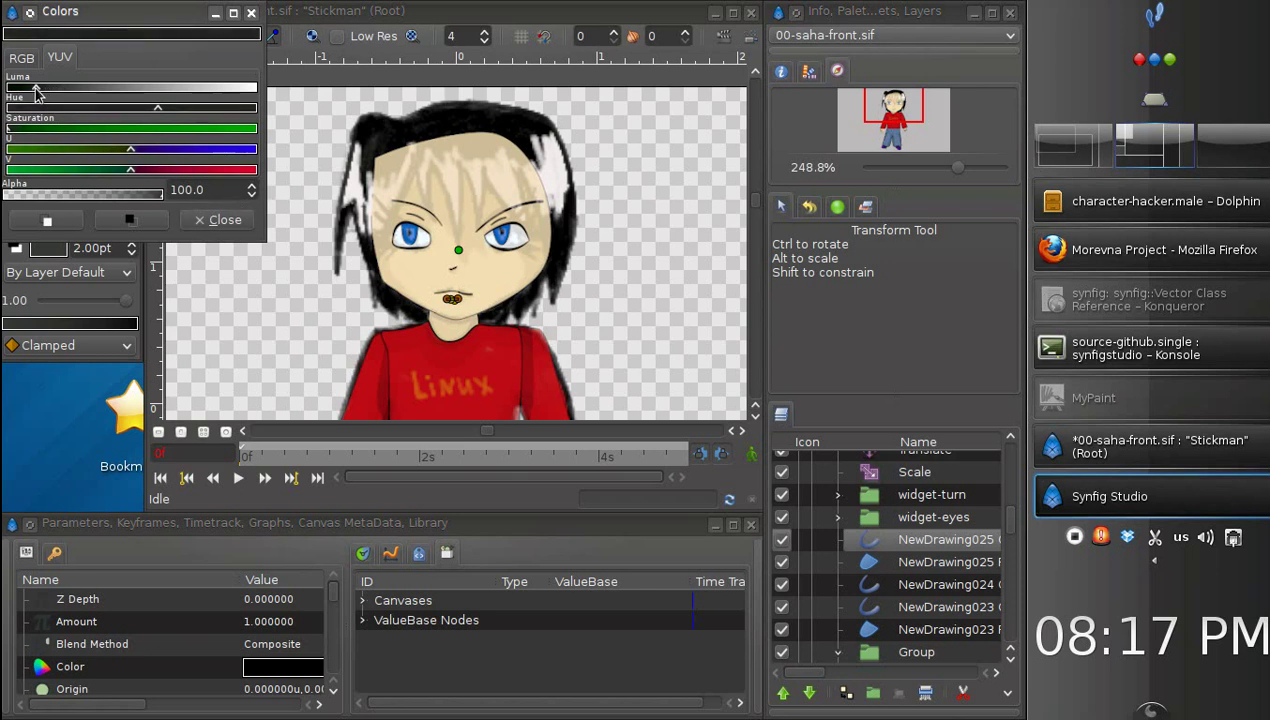
click(218, 221)
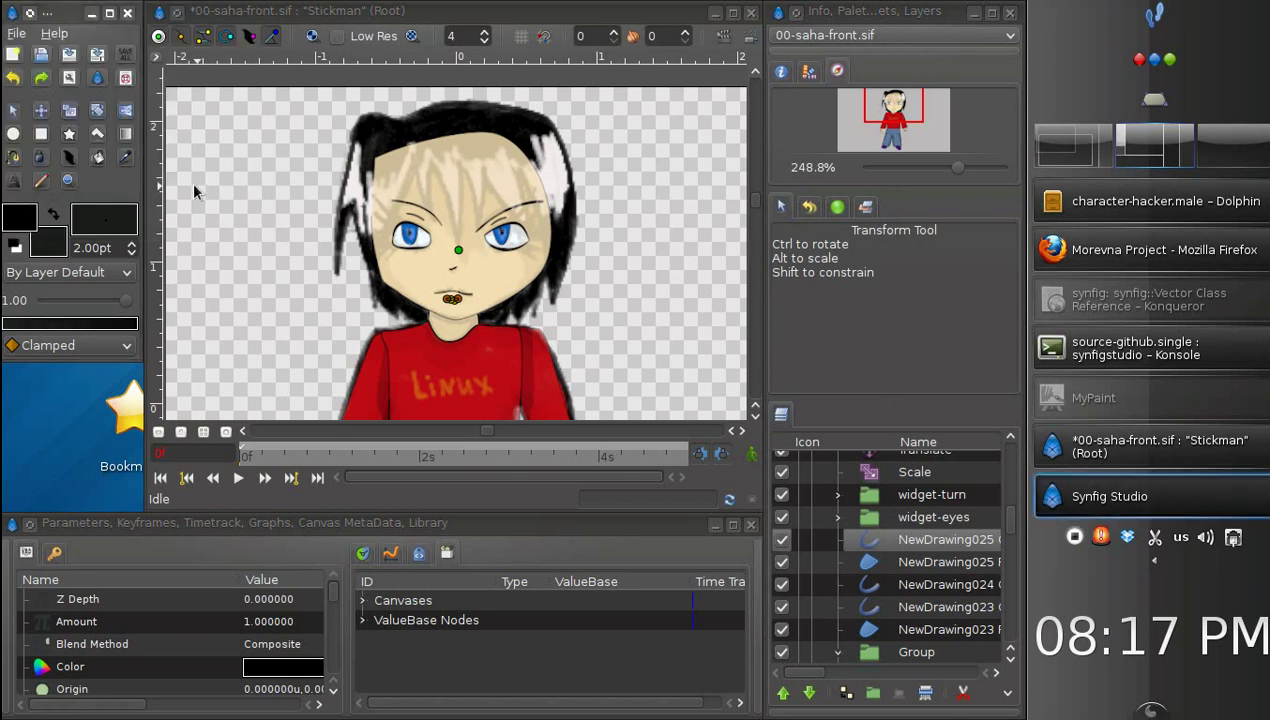
Step: Turn on Create Region for the Draw tool and trace the front hair, with its spiky fringe, as one closed filled shape
click(40, 157)
click(784, 317)
mouse_move(365, 104)
mouse_down()
mouse_move(348, 150)
mouse_move(333, 280)
mouse_up()
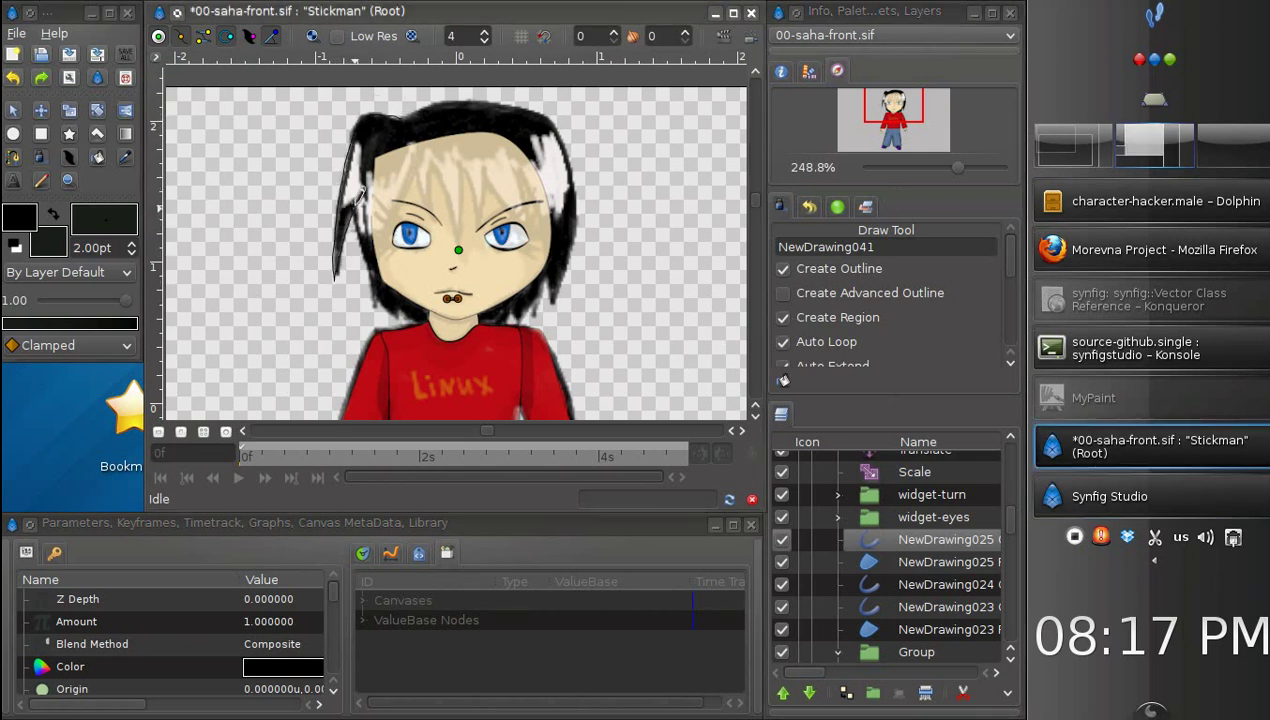
mouse_move(377, 240)
mouse_down()
mouse_move(382, 208)
mouse_move(390, 193)
mouse_move(395, 232)
mouse_move(421, 156)
mouse_move(436, 222)
mouse_move(440, 150)
mouse_move(487, 222)
mouse_up()
mouse_move(492, 176)
mouse_down()
mouse_move(529, 233)
mouse_move(519, 167)
mouse_move(555, 238)
mouse_up()
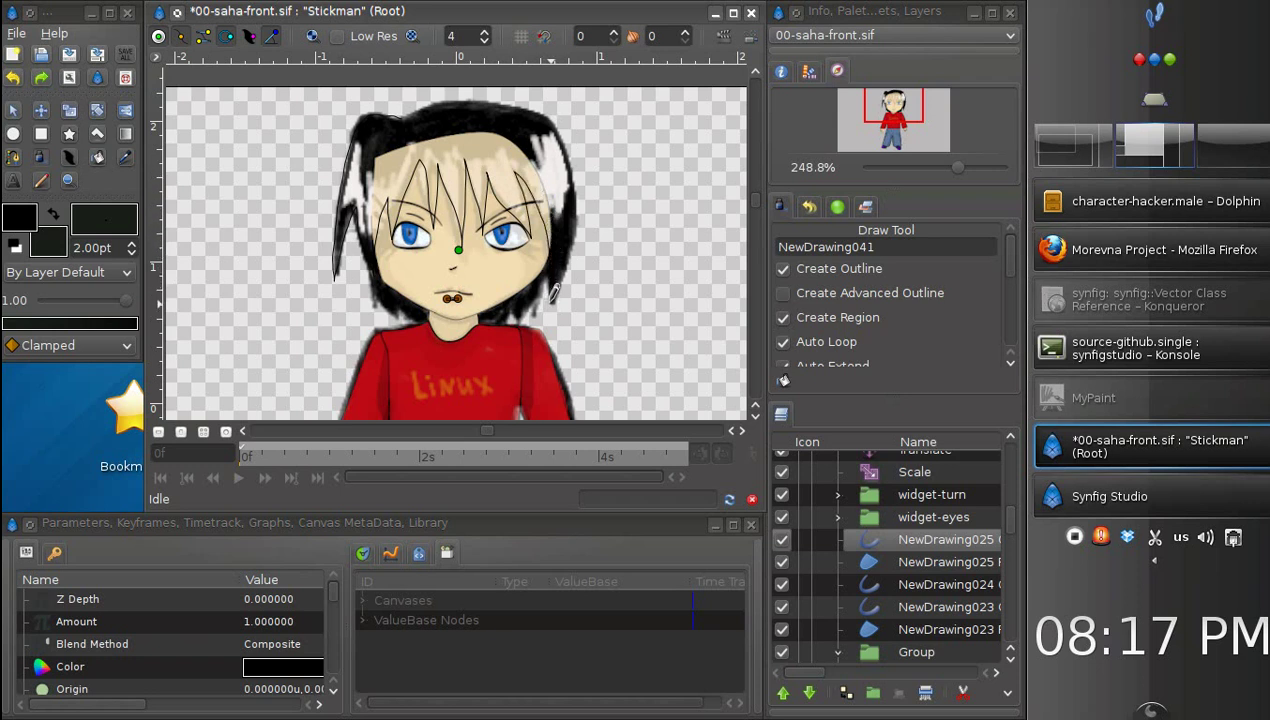
drag(551, 299, 566, 261)
mouse_move(576, 165)
mouse_down()
mouse_move(555, 115)
mouse_move(515, 90)
mouse_move(465, 85)
mouse_move(405, 108)
mouse_up()
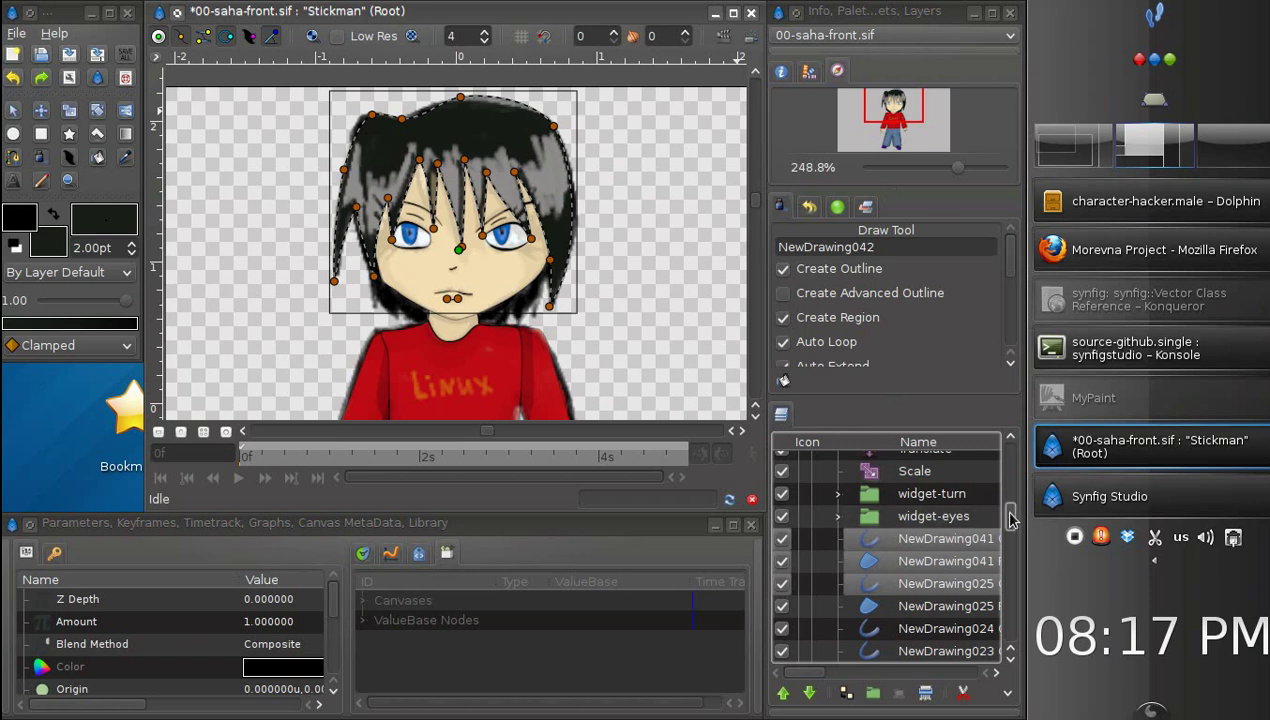
Step: Collapse the eye and eyebrow group and select the eyes-switch layer below the face shape
drag(1008, 509, 1009, 569)
click(836, 564)
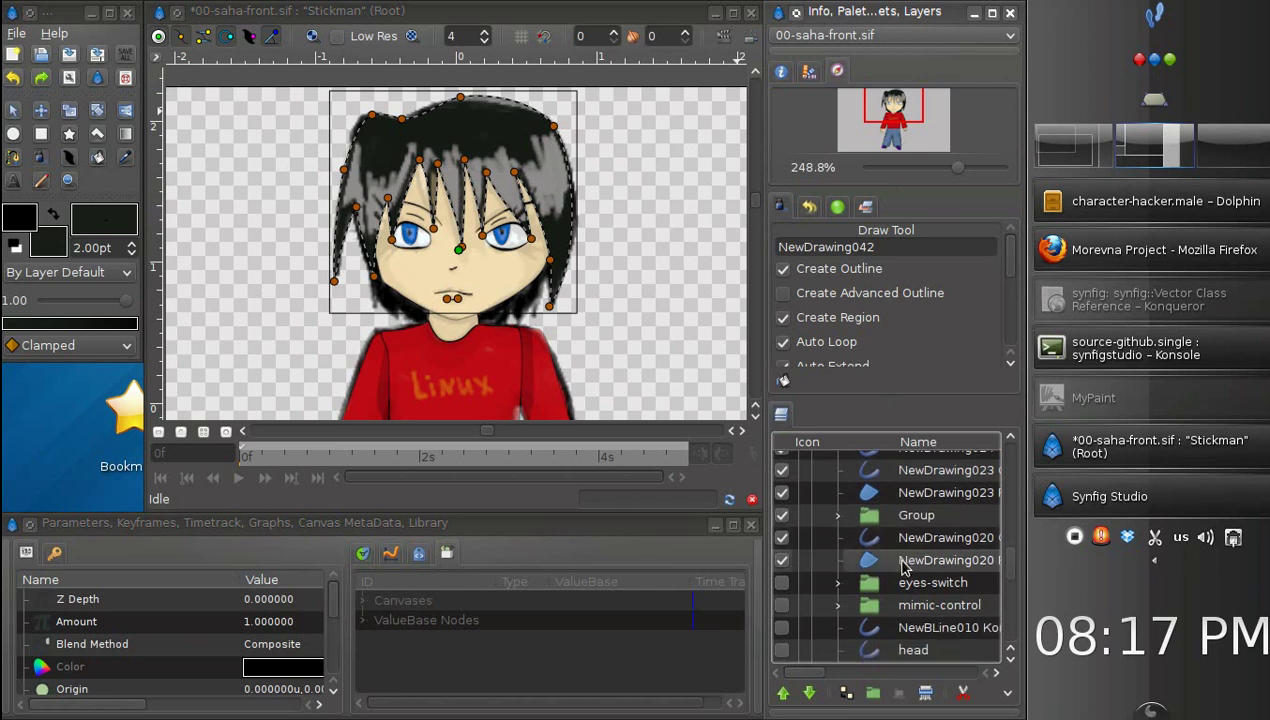
click(903, 564)
click(910, 582)
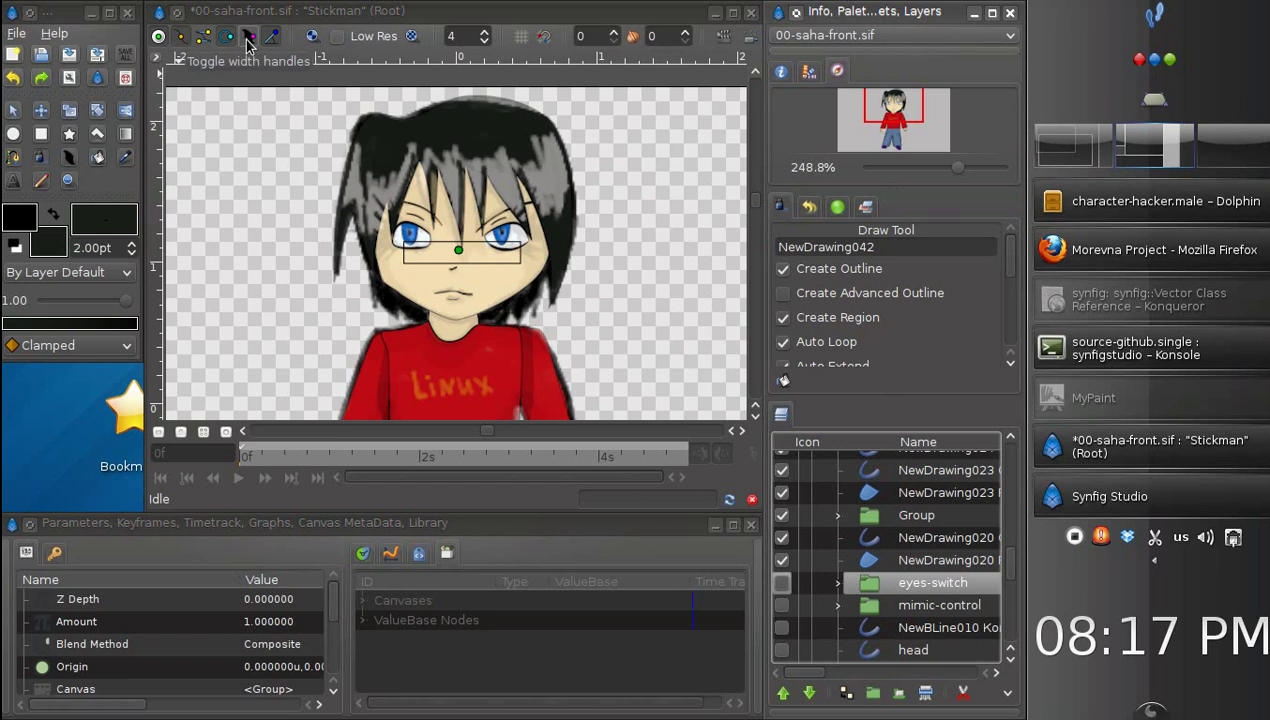
Step: Draw the back hair as a closed filled shape with jagged tips around the jaw and neck
click(40, 158)
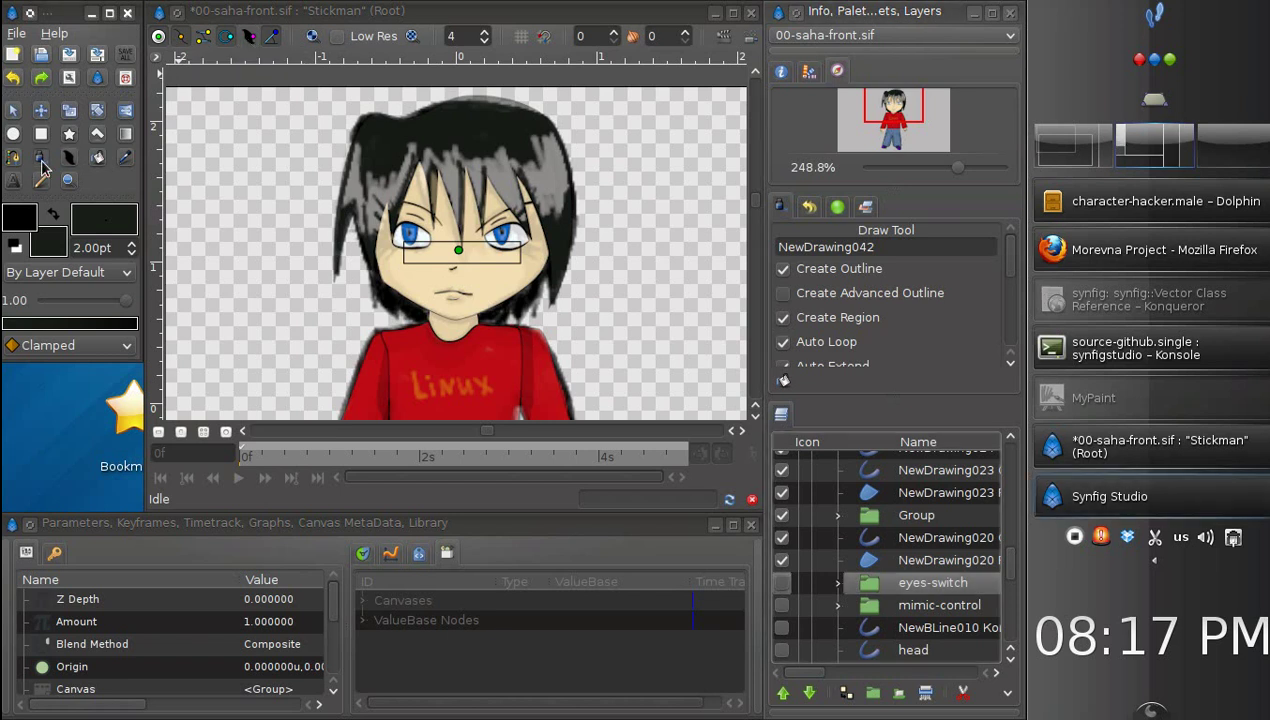
click(381, 249)
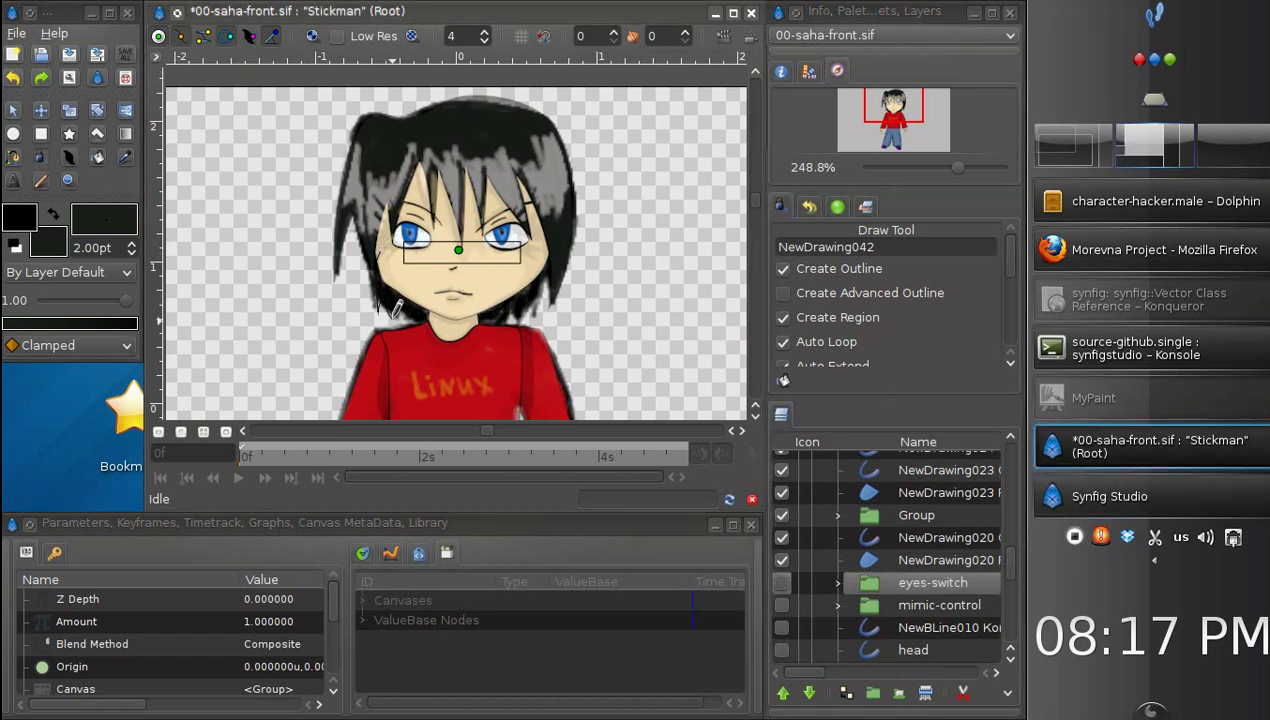
drag(424, 299, 485, 291)
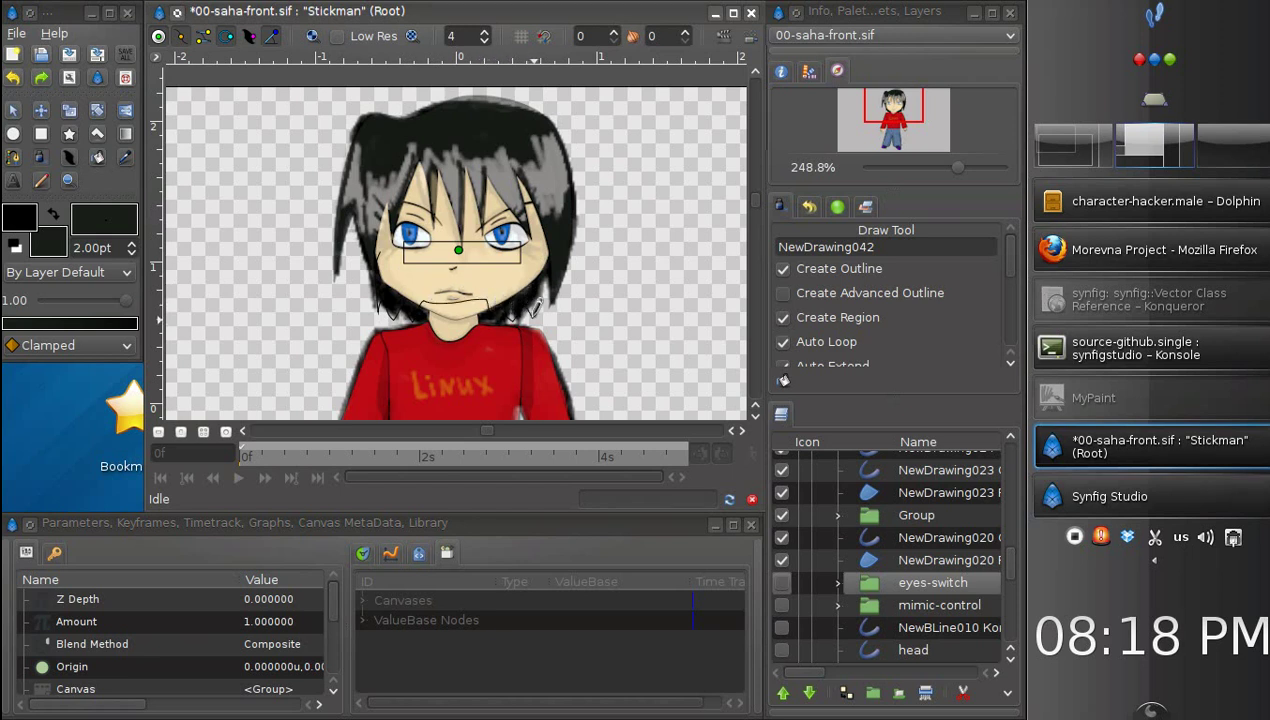
mouse_move(550, 285)
mouse_down()
mouse_move(548, 215)
mouse_move(405, 228)
mouse_move(545, 297)
mouse_up()
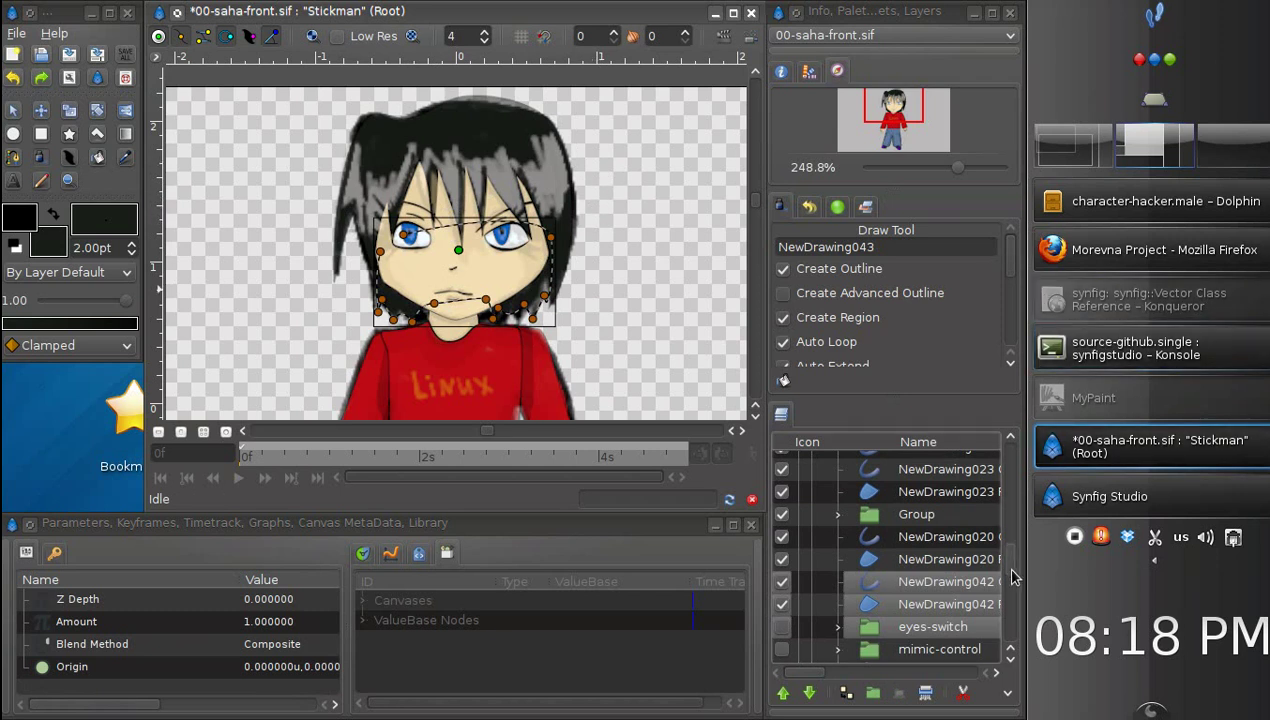
Step: Collapse the (stk) group and hide the reference artwork Group layer
drag(1011, 566, 1006, 446)
click(828, 461)
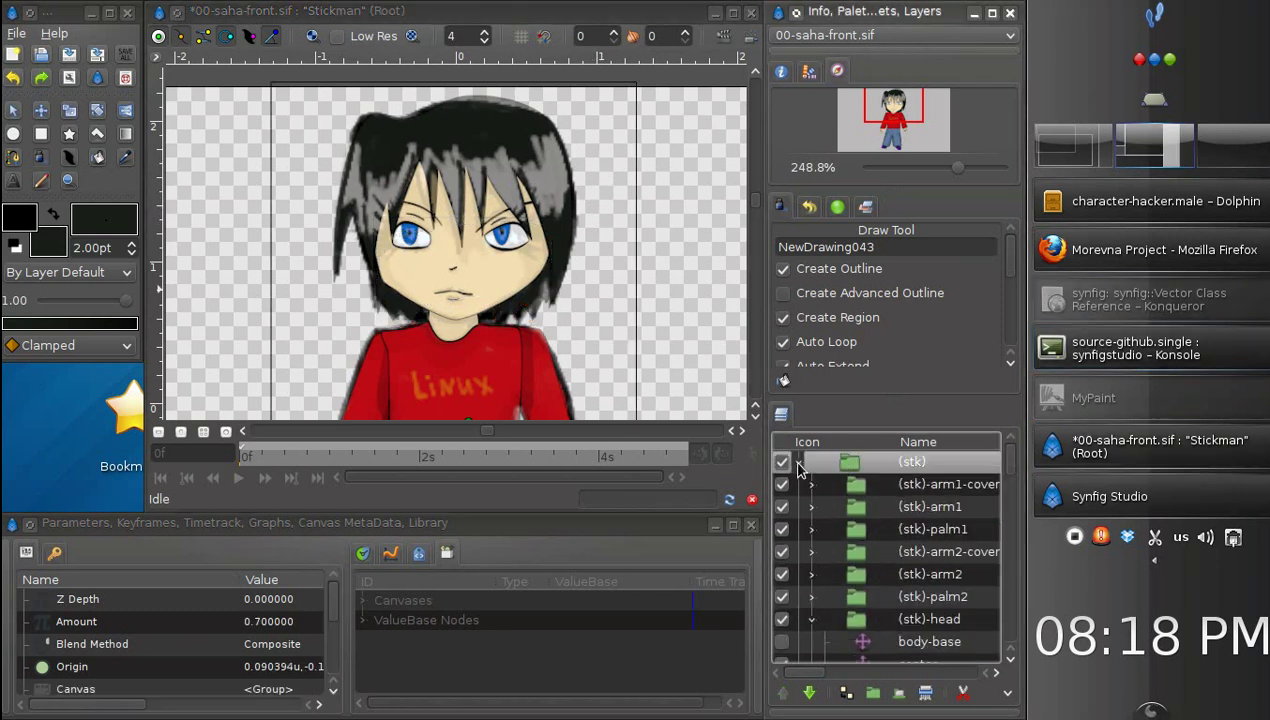
click(799, 462)
click(782, 484)
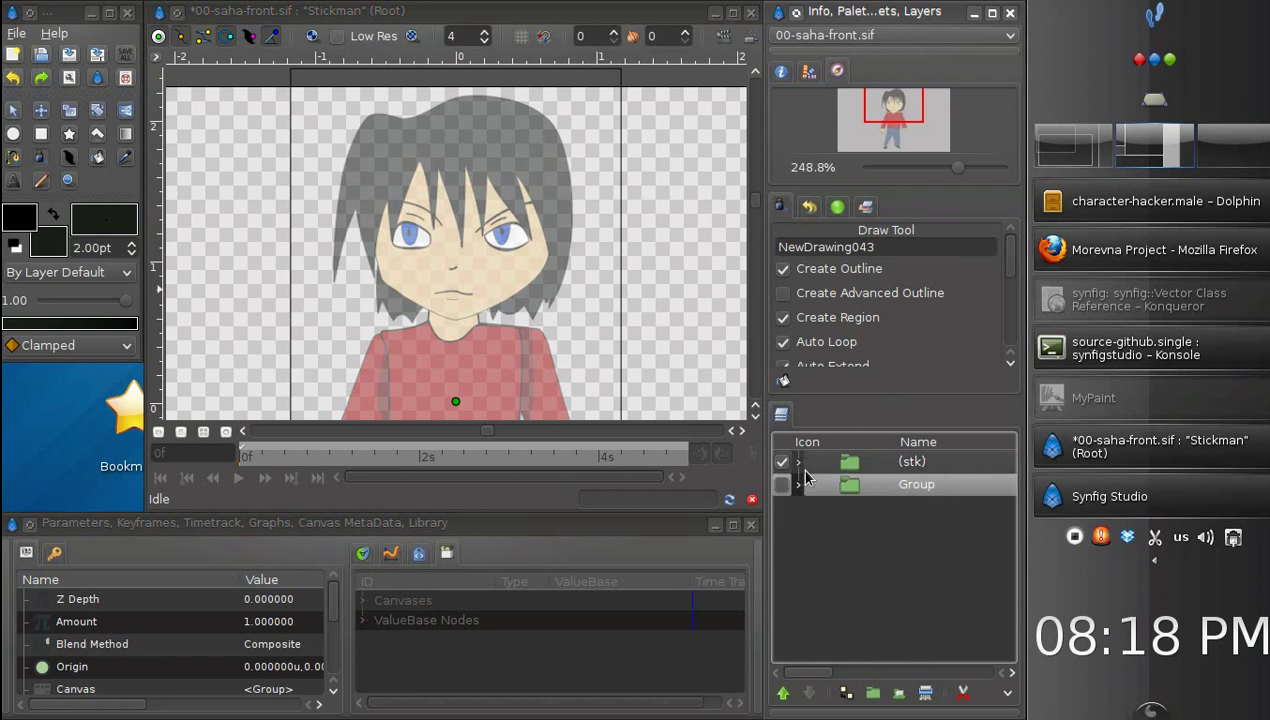
Step: Switch to the Transform tool, check the redrawn character without the reference, and save 00-saha-front.sif
drag(955, 173, 944, 168)
drag(925, 121, 905, 119)
click(16, 111)
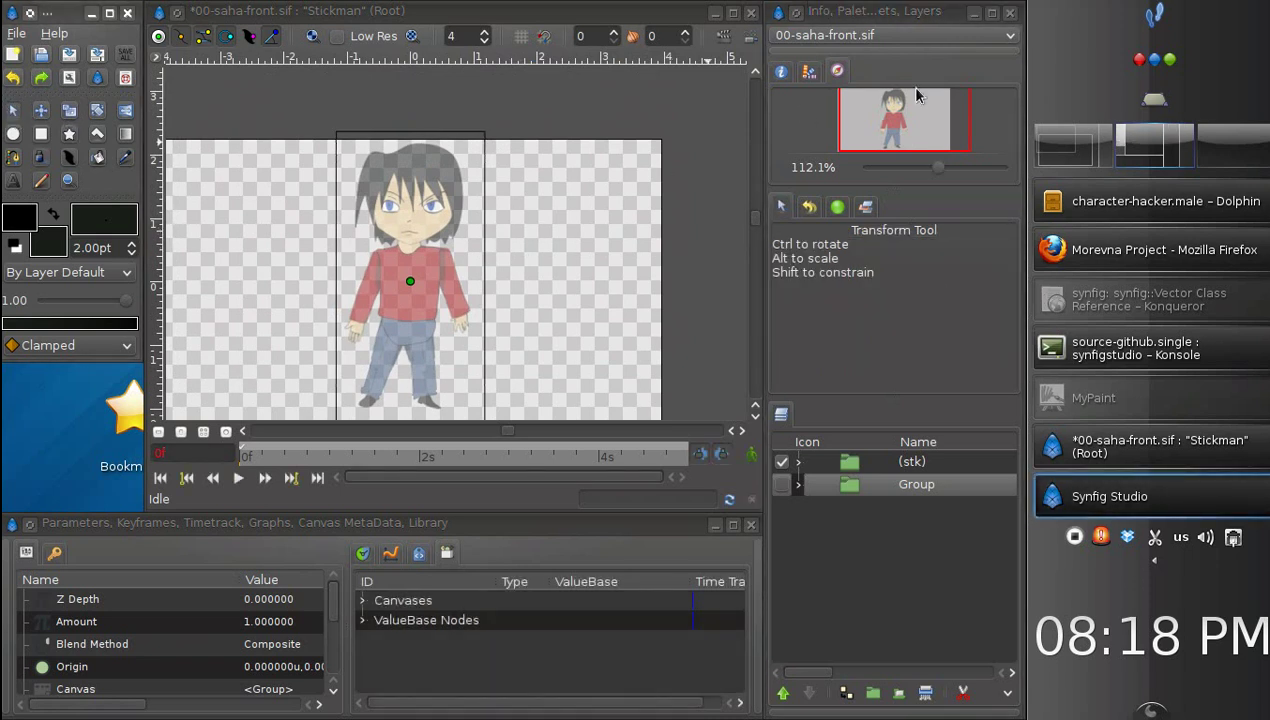
drag(938, 172, 954, 170)
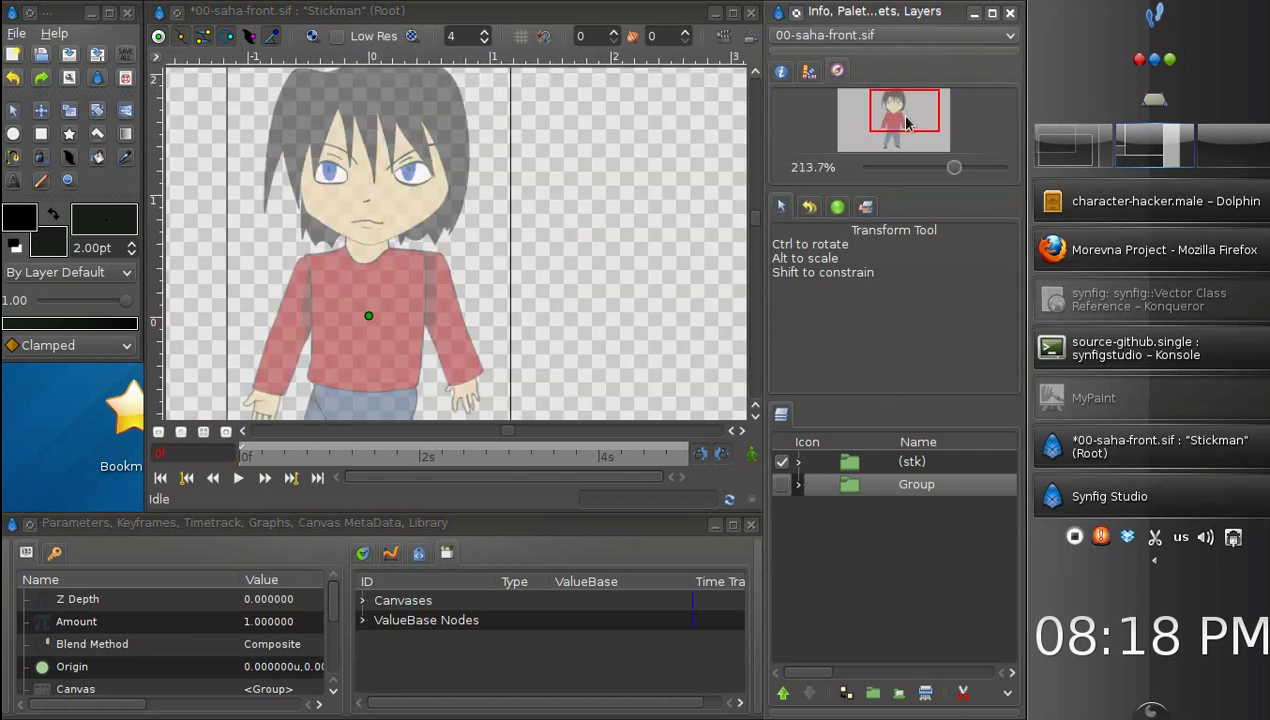
click(903, 120)
drag(903, 120, 898, 122)
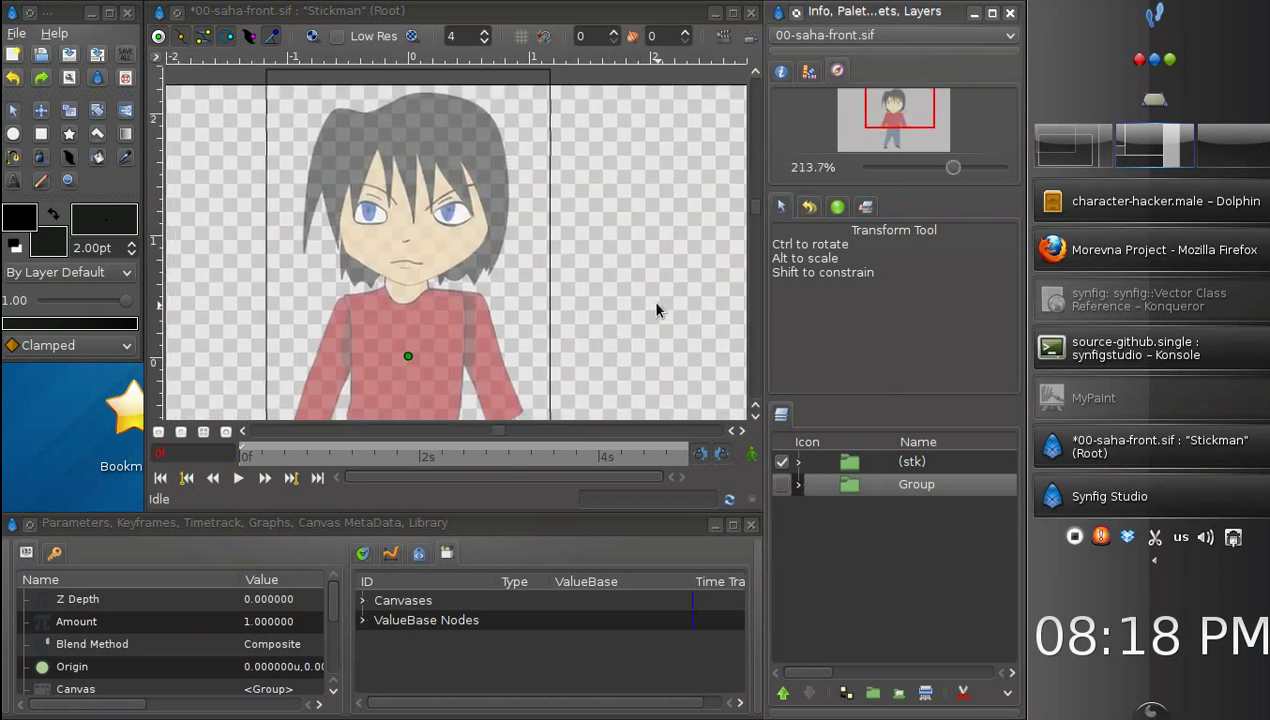
key(ctrl+s)
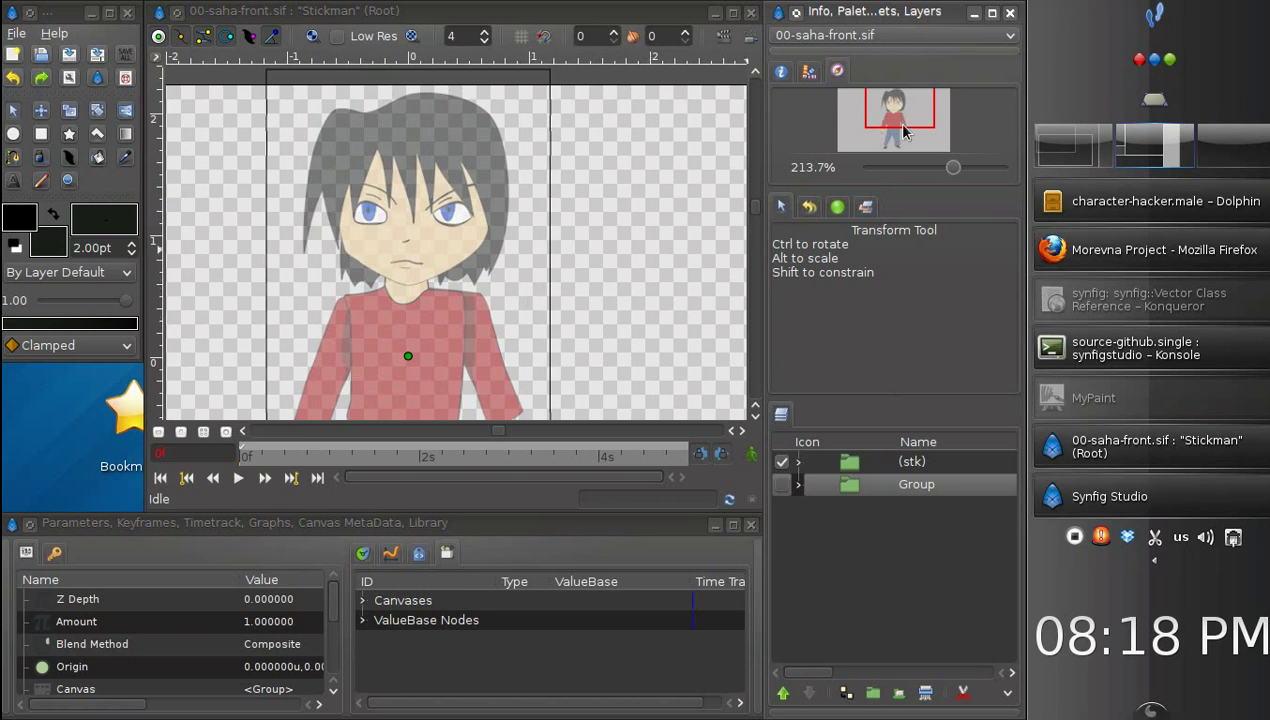
Step: Set the Amount parameter of the (stk) group to 1 so the redrawn character is fully opaque
drag(903, 127, 895, 115)
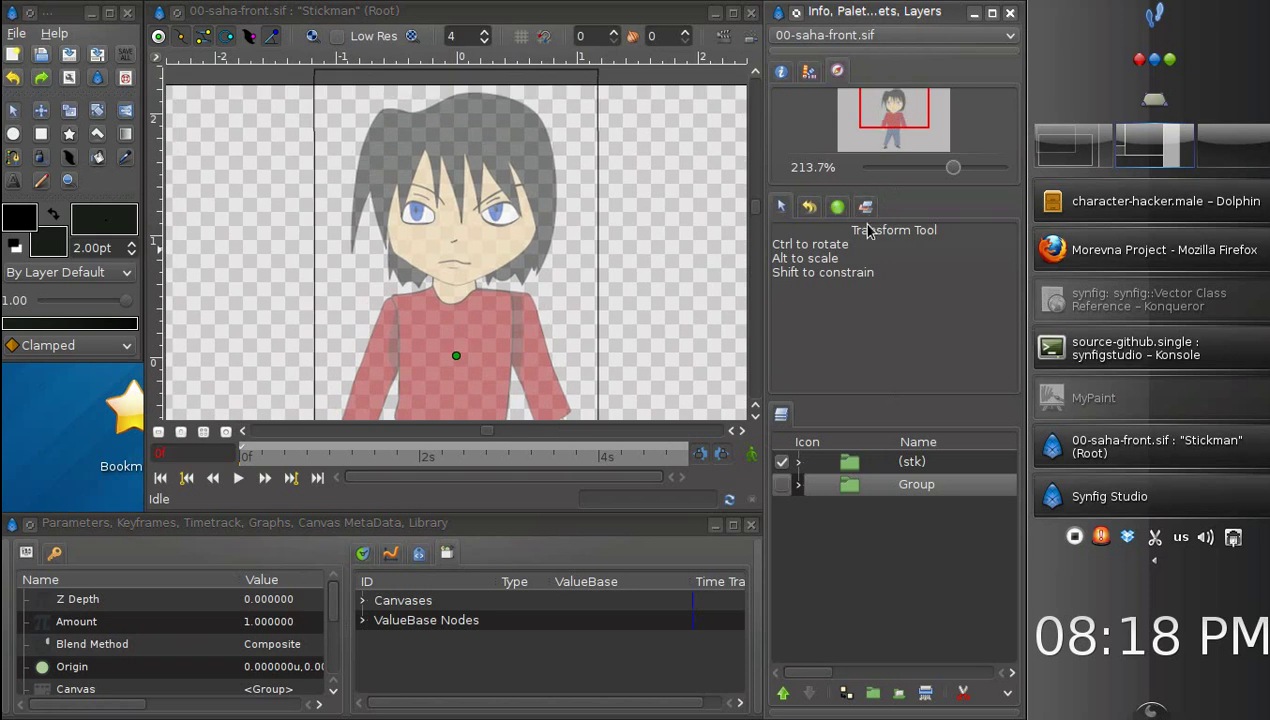
click(900, 461)
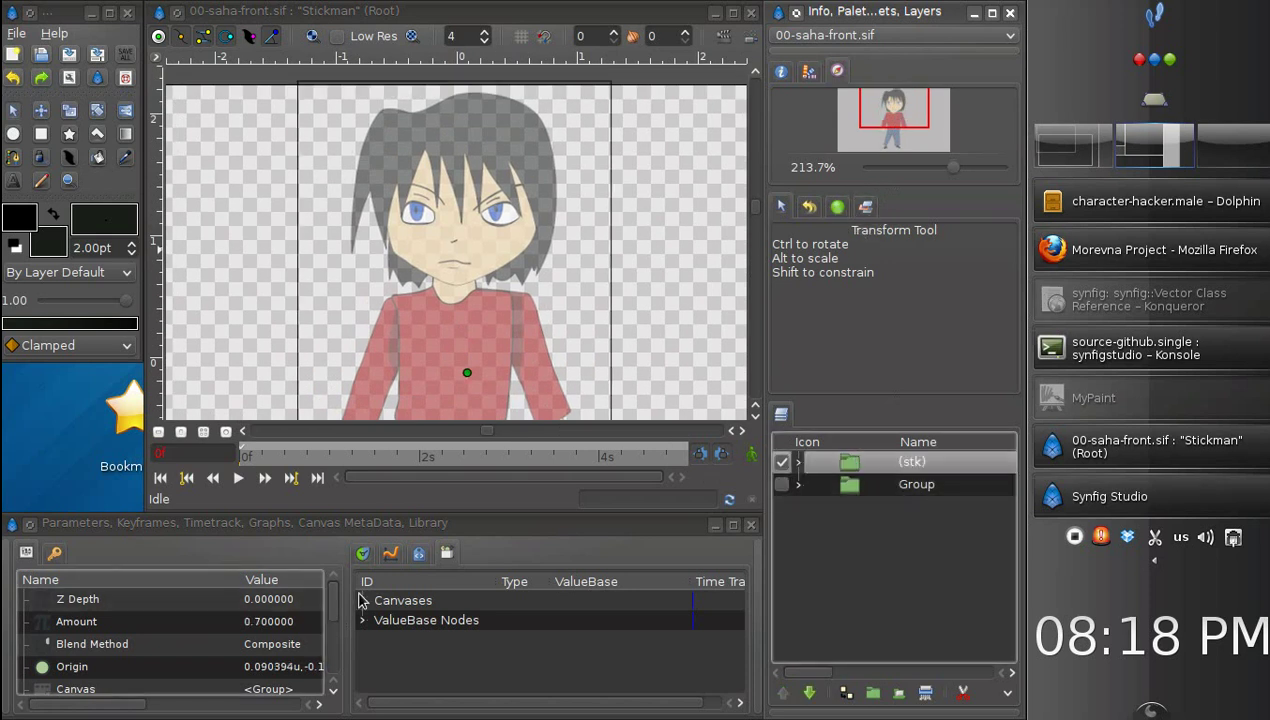
scroll(334, 615, down, 3)
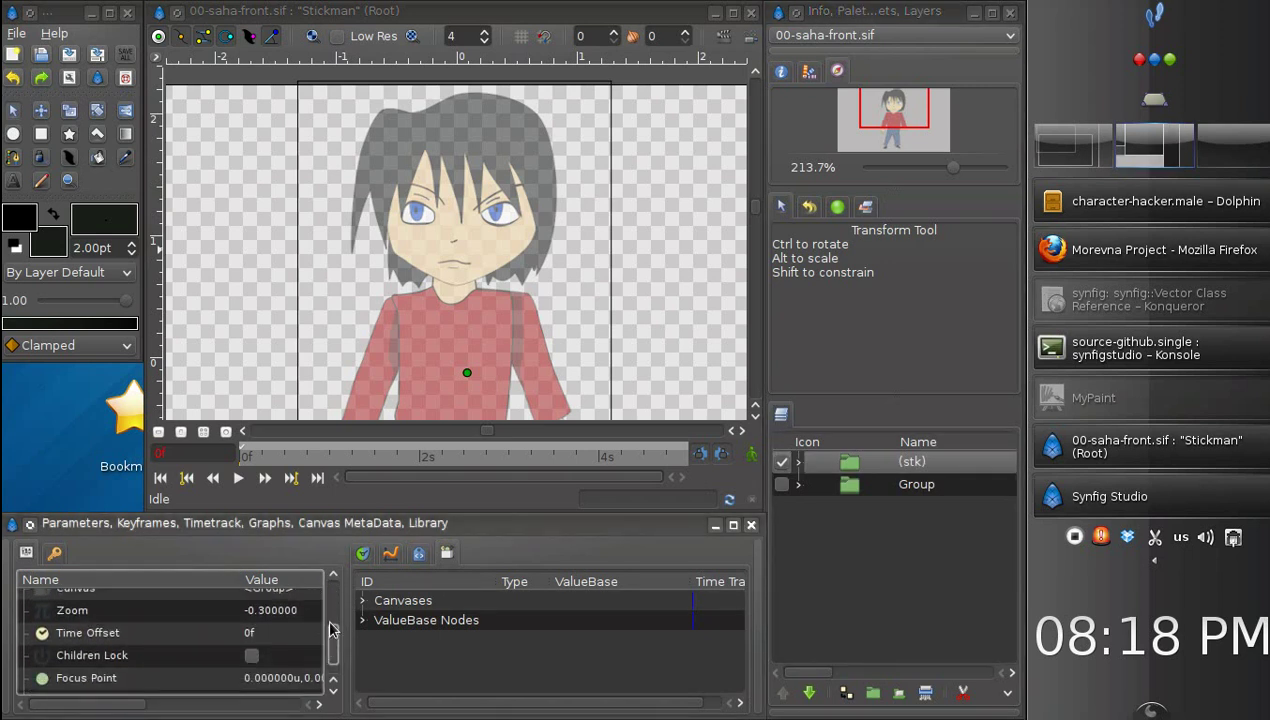
drag(334, 622, 334, 597)
click(267, 622)
click(272, 622)
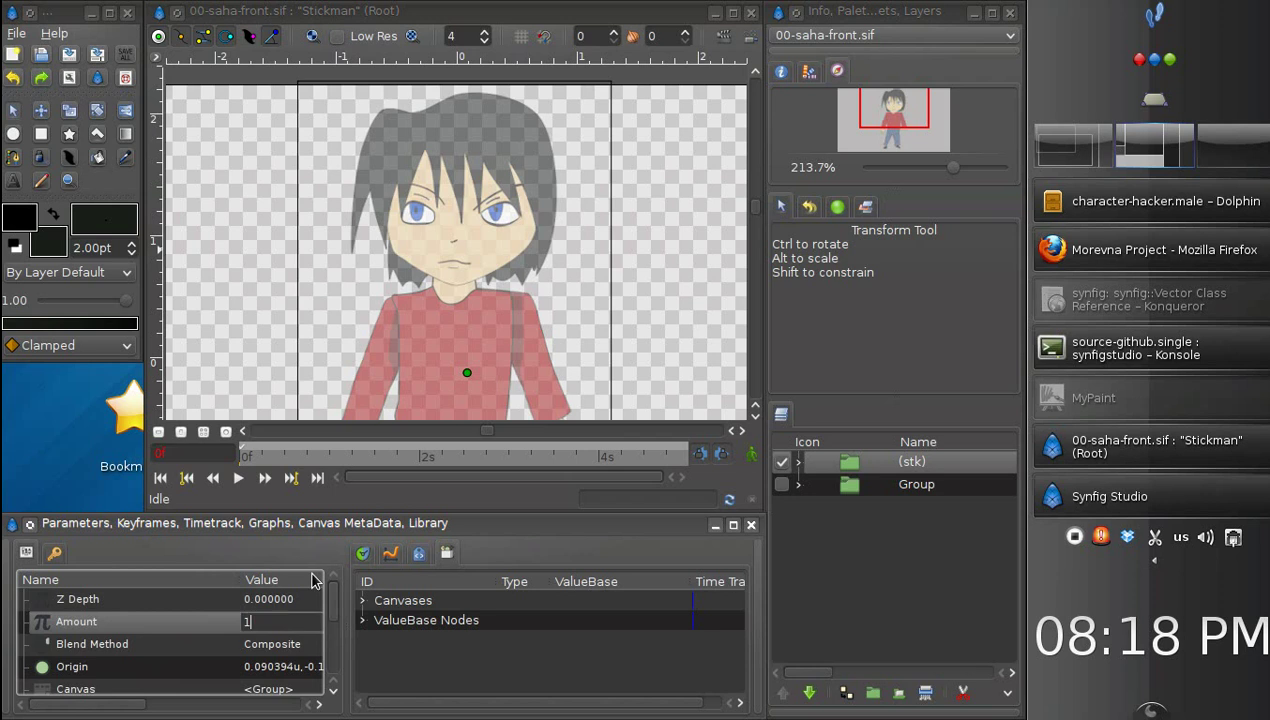
text(1)
key(Return)
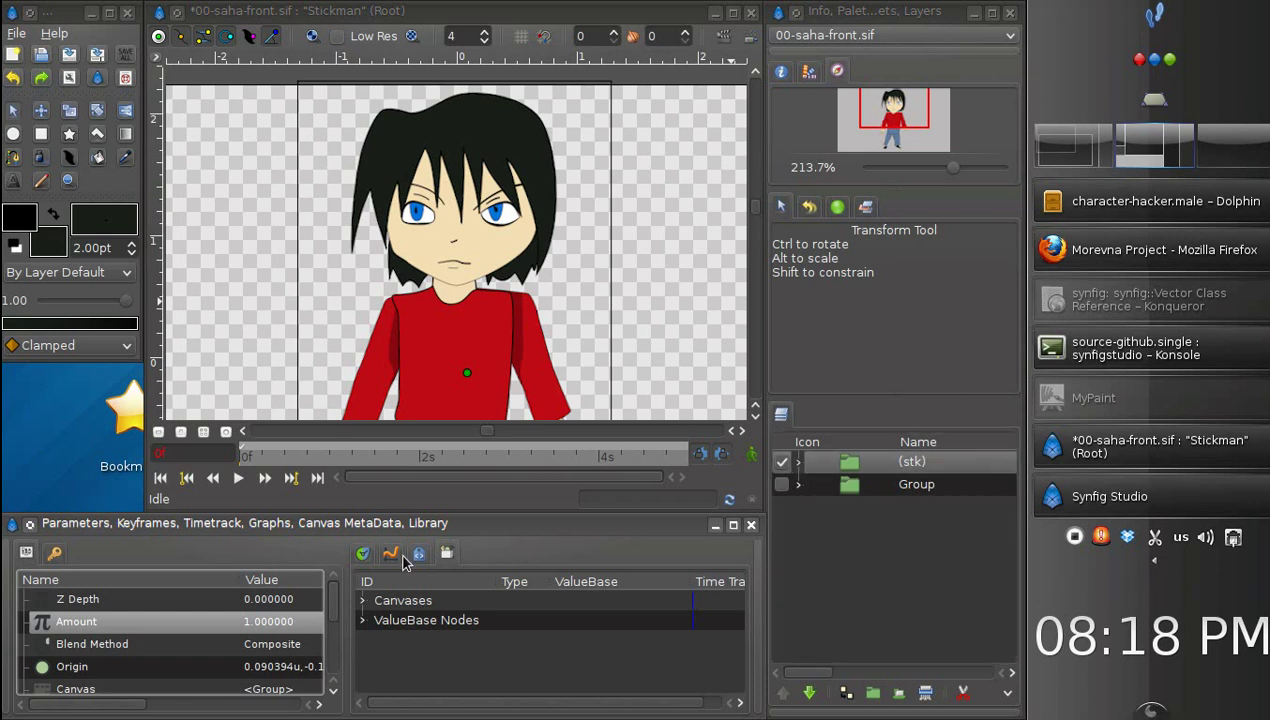
Step: Find (stk)-widget-amount-switch among the exported ValueBase Nodes and turn it on to show the control widgets
click(363, 620)
drag(738, 590, 734, 675)
drag(597, 711, 624, 706)
scroll(740, 668, up, 1)
scroll(740, 668, up, 2)
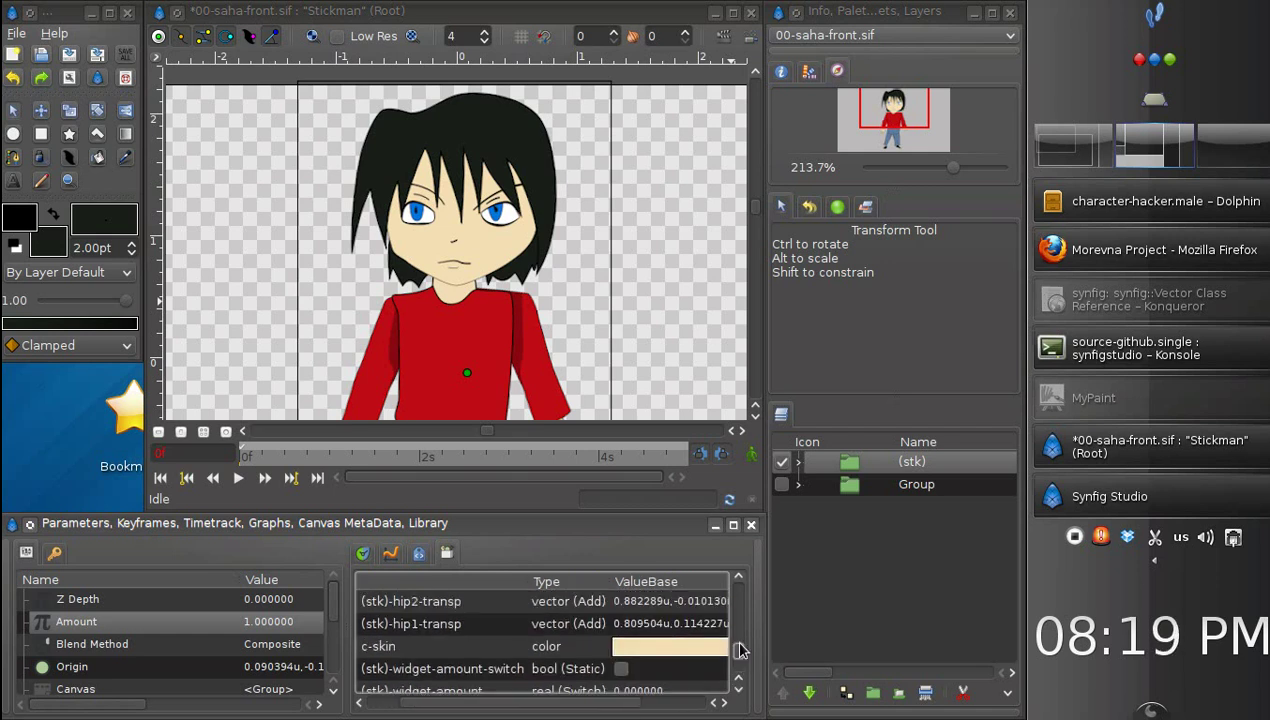
click(621, 669)
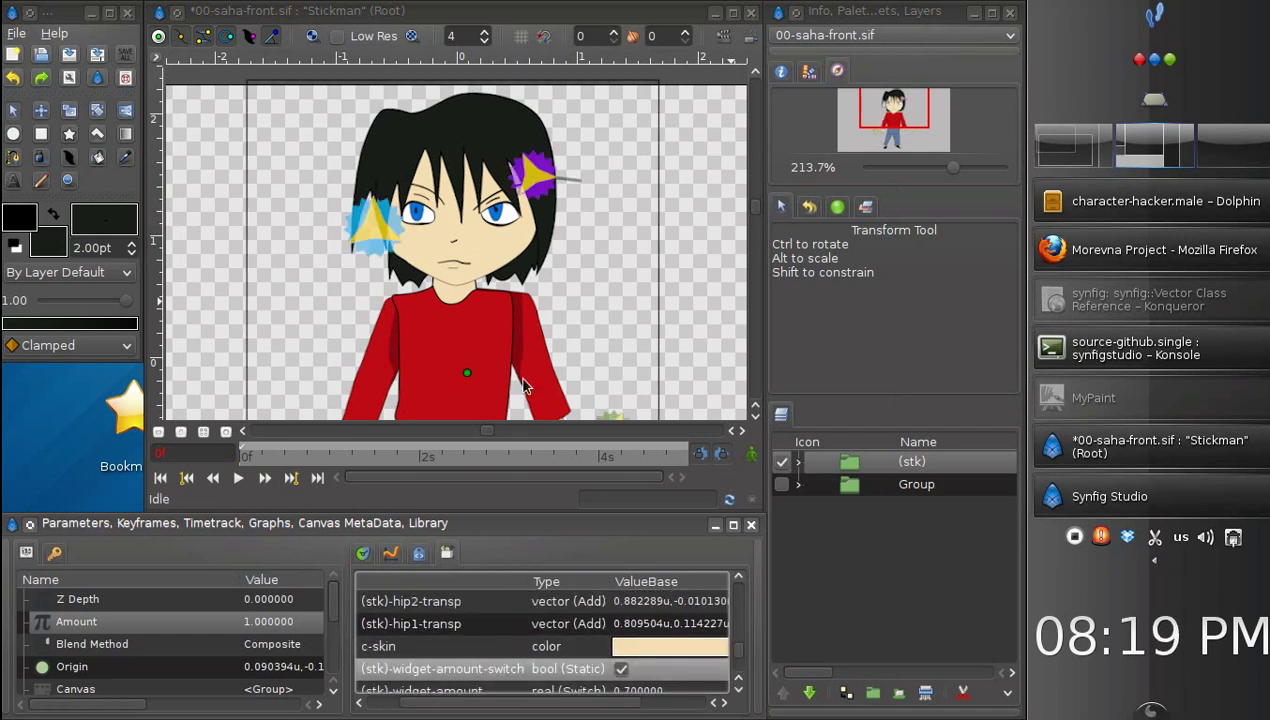
Step: Inspect the widget-turn and widget-eyes controllers and the face layer, and turn (stk)-widget-amount-switch back off
click(373, 228)
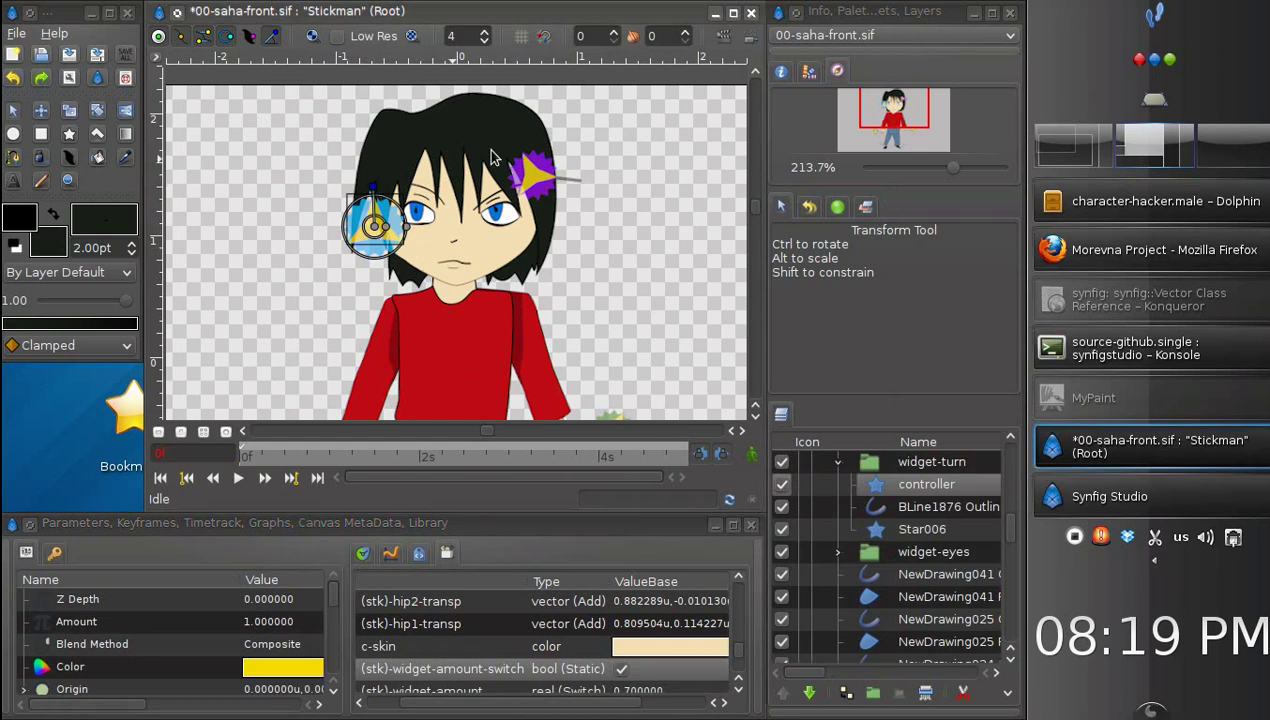
click(534, 177)
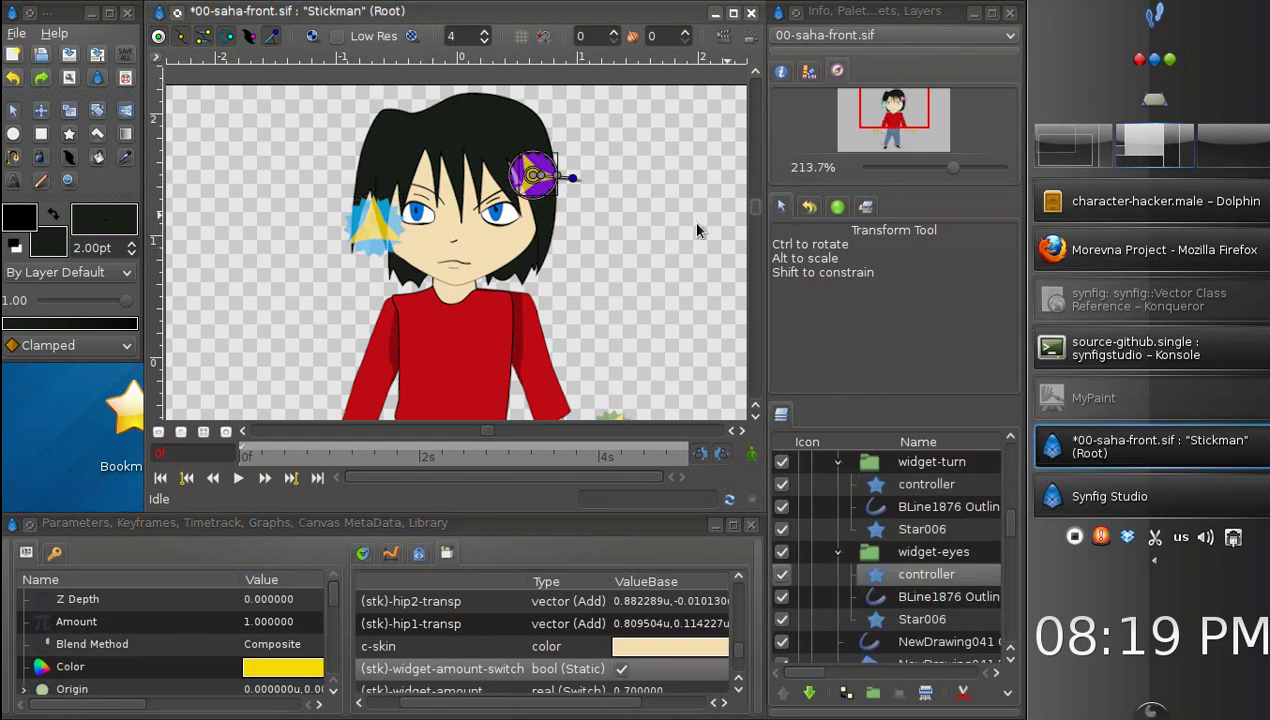
click(496, 242)
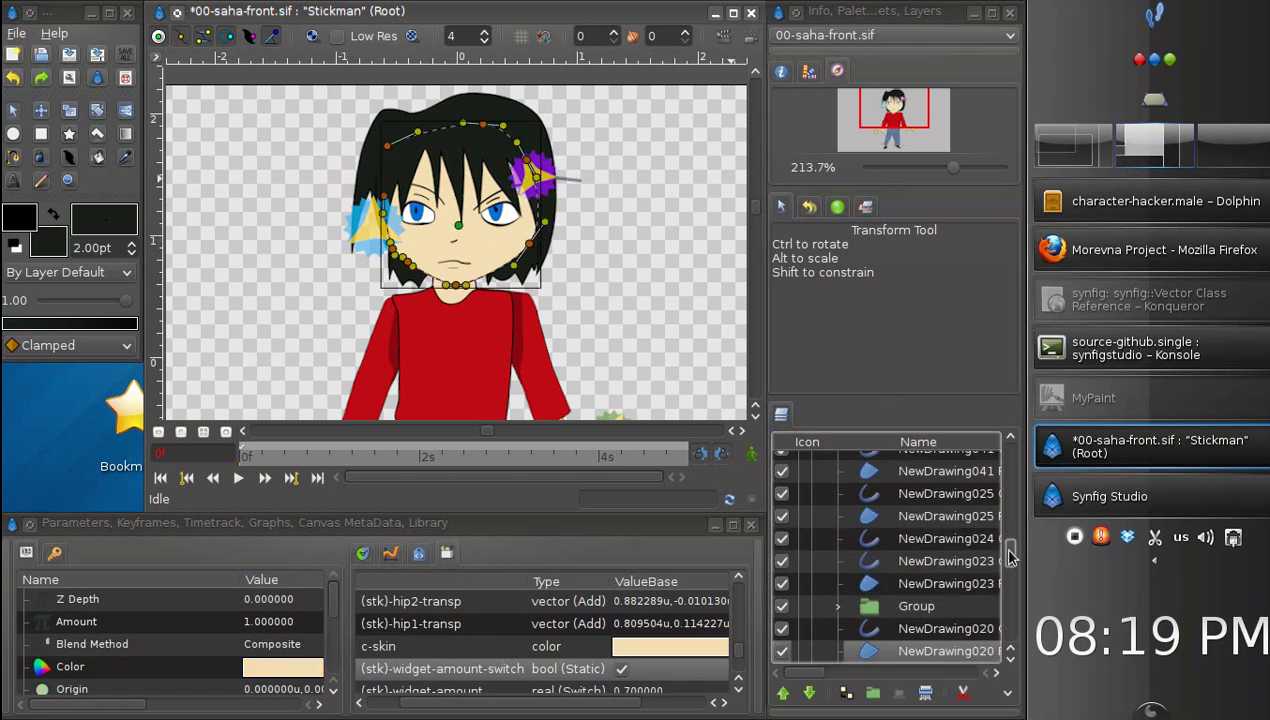
drag(1010, 555, 1010, 513)
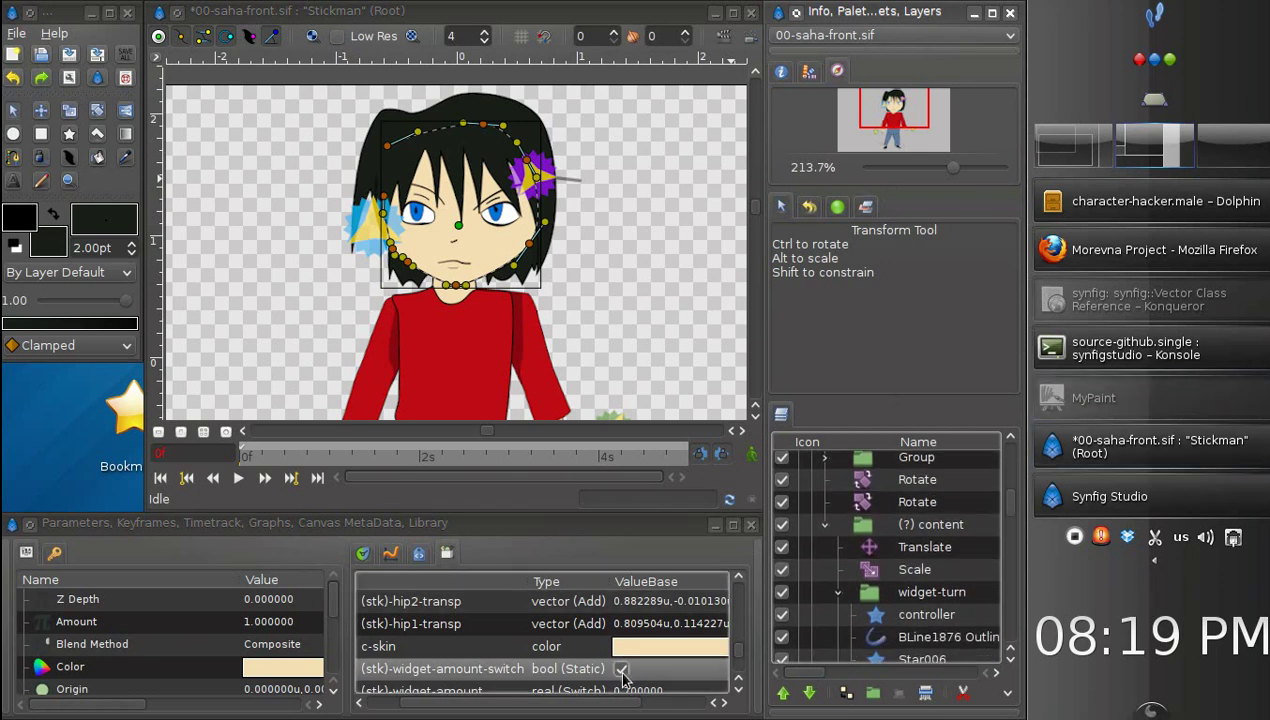
click(621, 669)
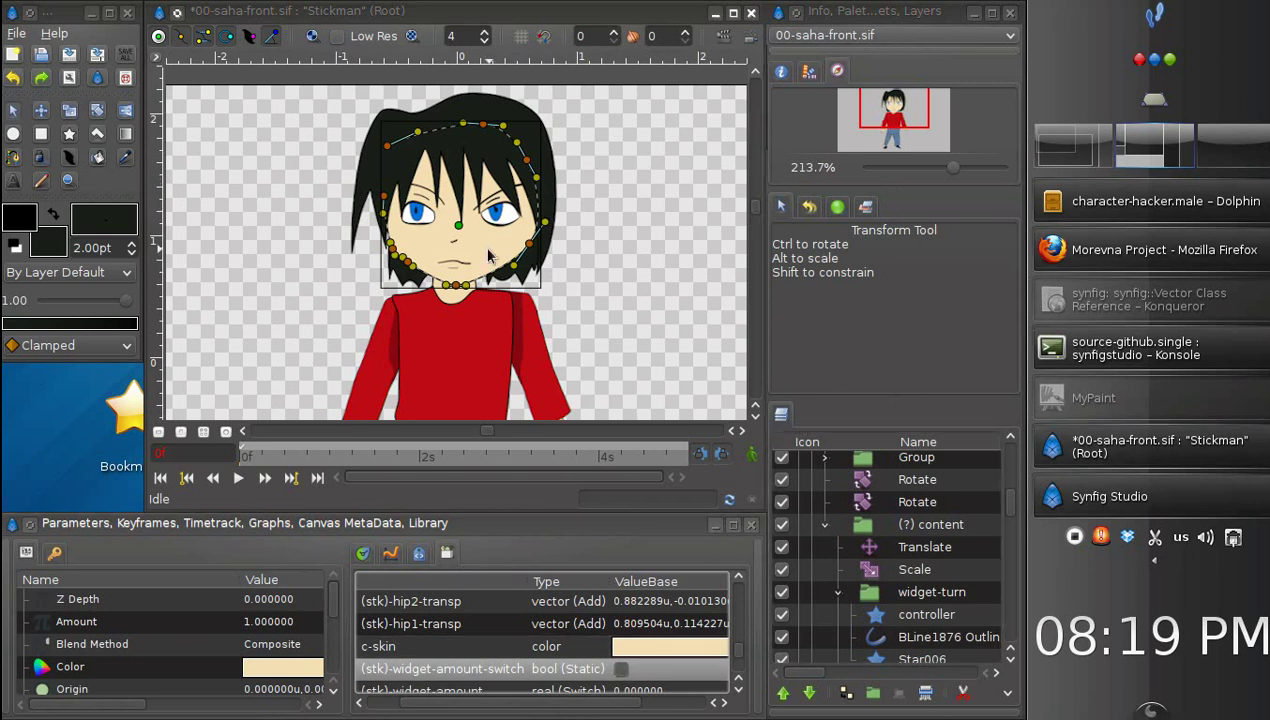
Step: Group all redrawn head layers between widget-eyes and eyes-switch, from NewDrawing041 through NewDrawing042
scroll(1012, 555, down, 5)
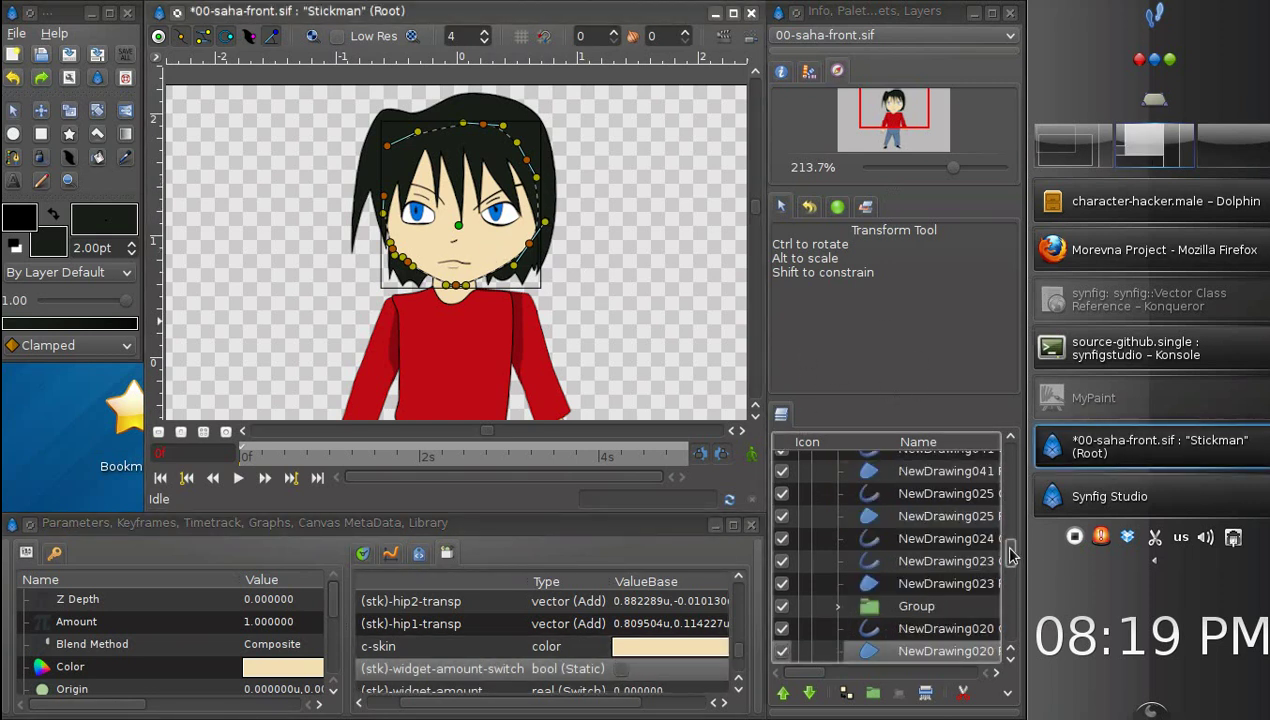
scroll(1010, 555, down, 3)
click(903, 597)
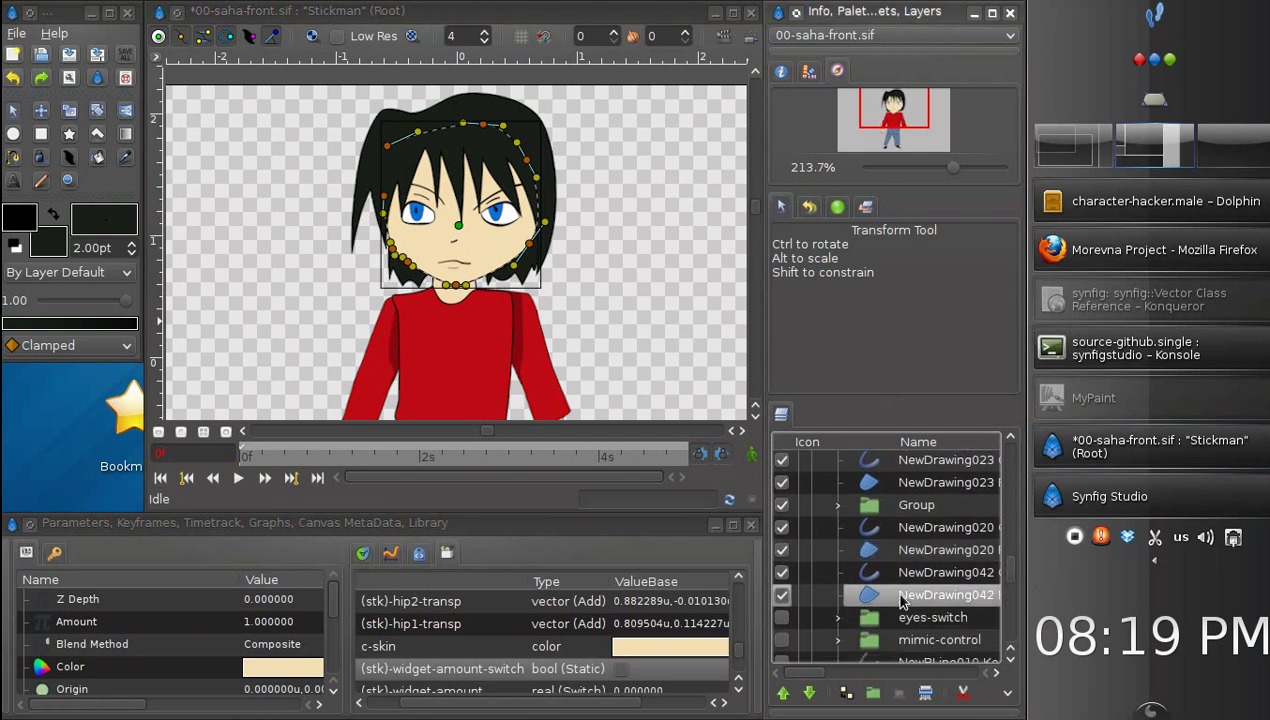
mouse_move(1012, 580)
mouse_down()
mouse_move(1010, 538)
mouse_move(1008, 566)
mouse_up()
click(839, 506)
click(945, 528)
shift+click(944, 585)
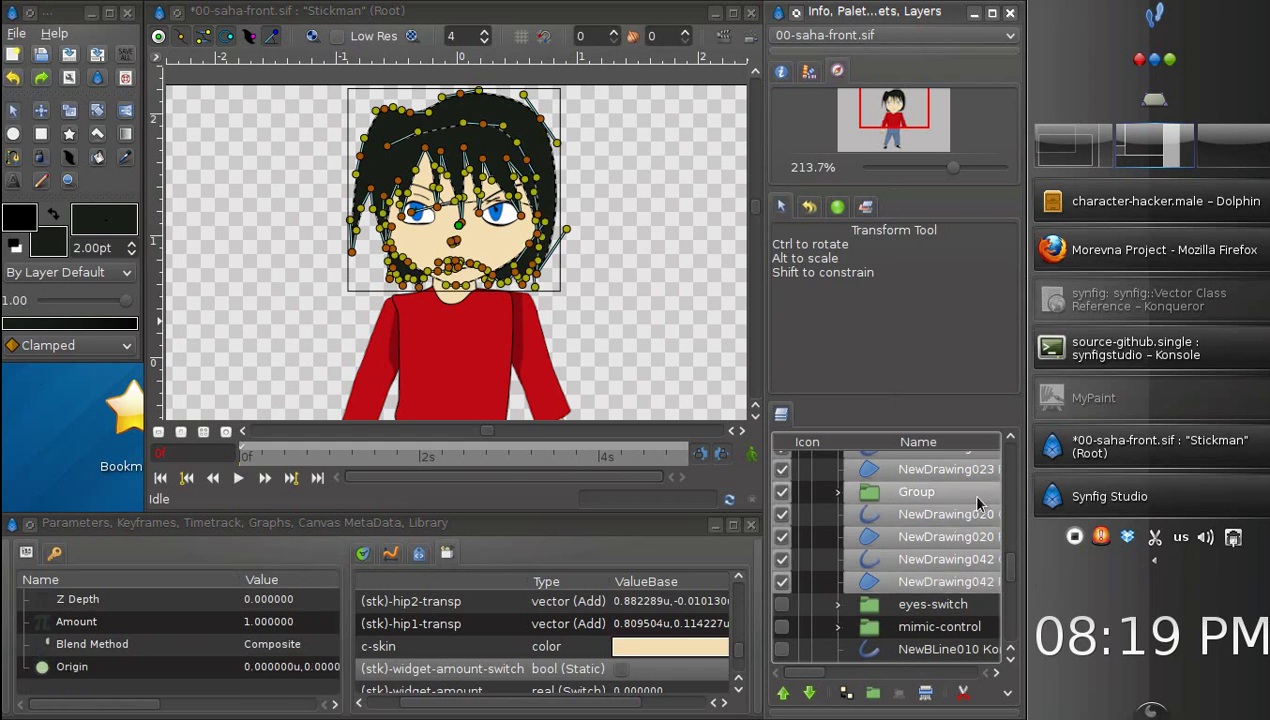
drag(1011, 586, 1013, 552)
right_click(917, 562)
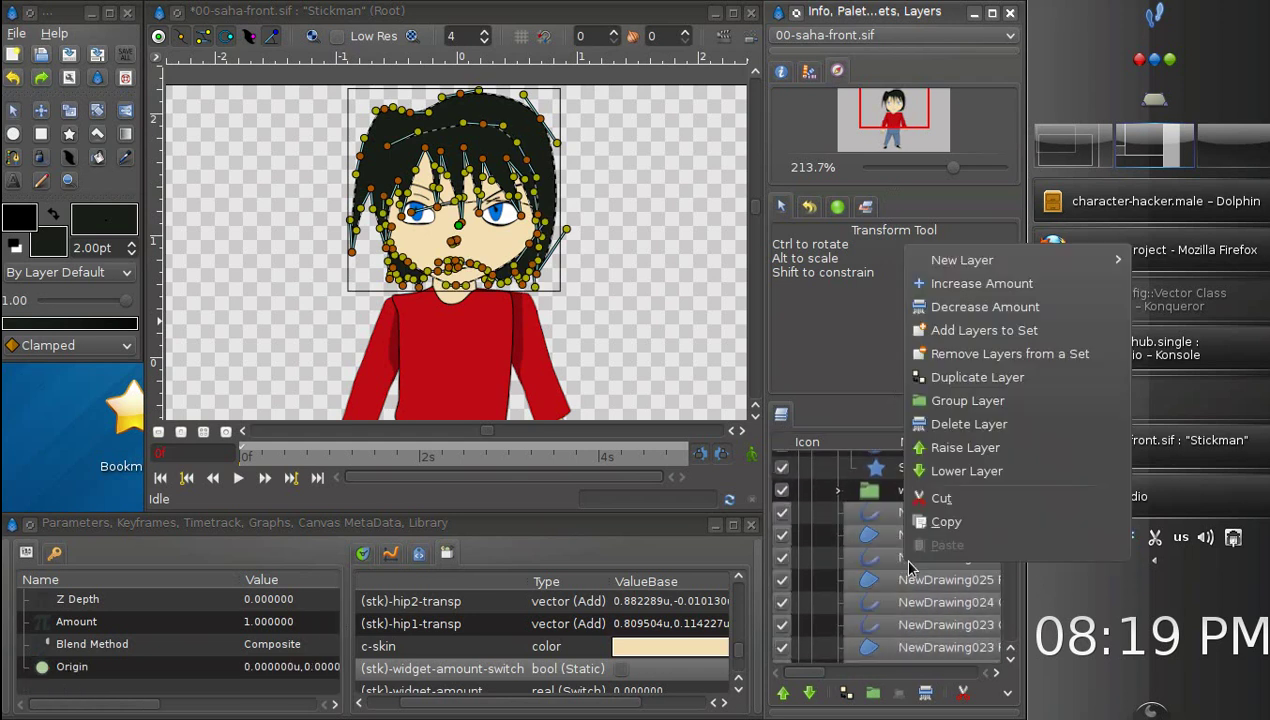
click(967, 401)
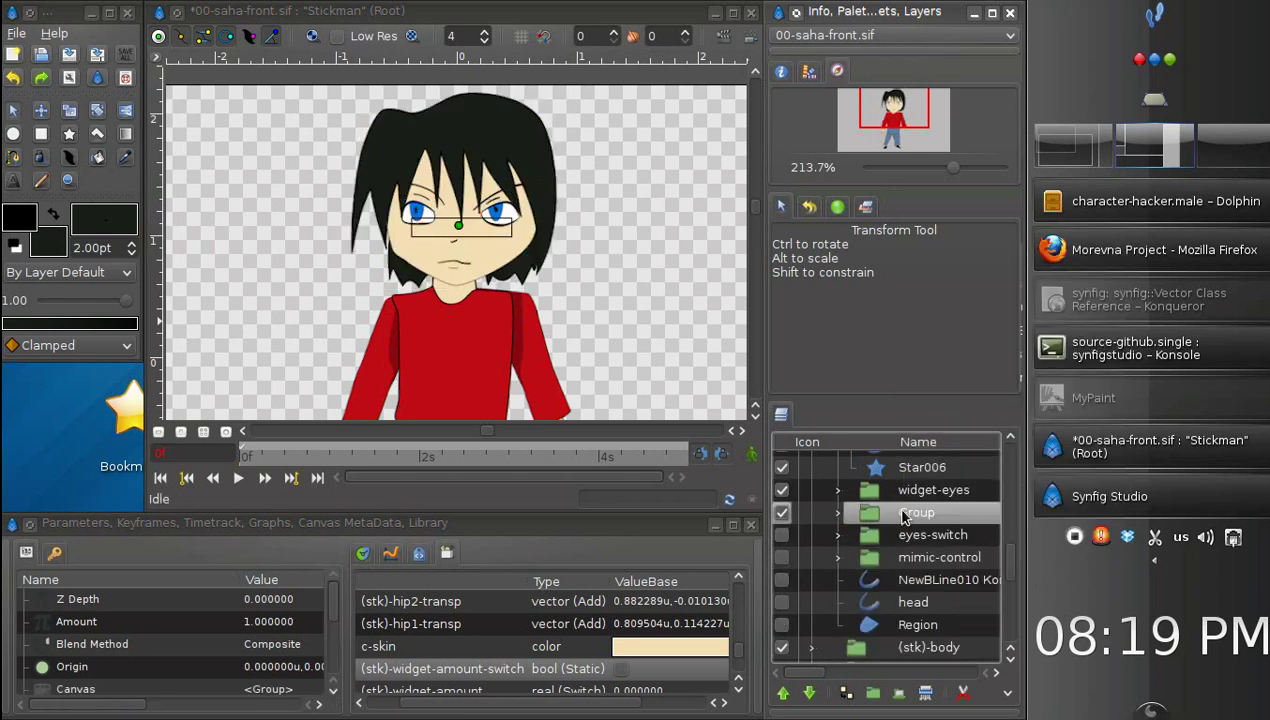
Step: Check the new head Group by toggling its visibility, and make the eyes-switch and mimic-control layers visible again
click(783, 513)
click(783, 513)
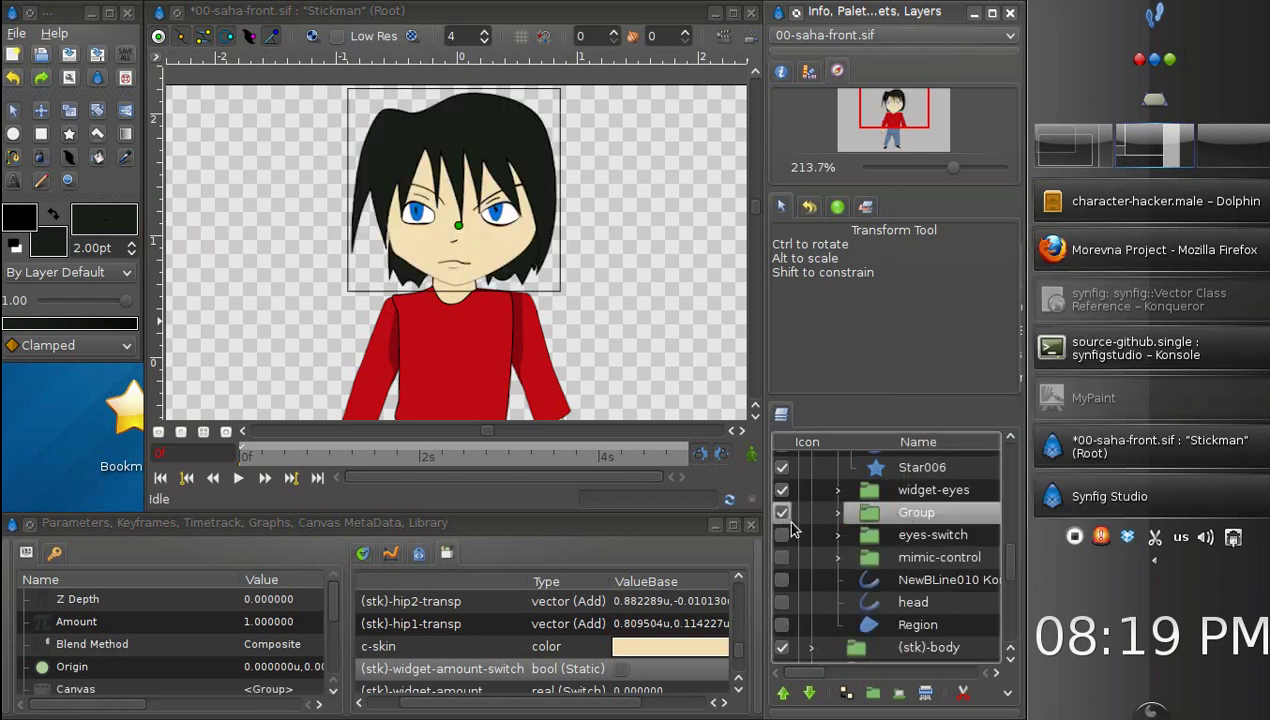
click(892, 538)
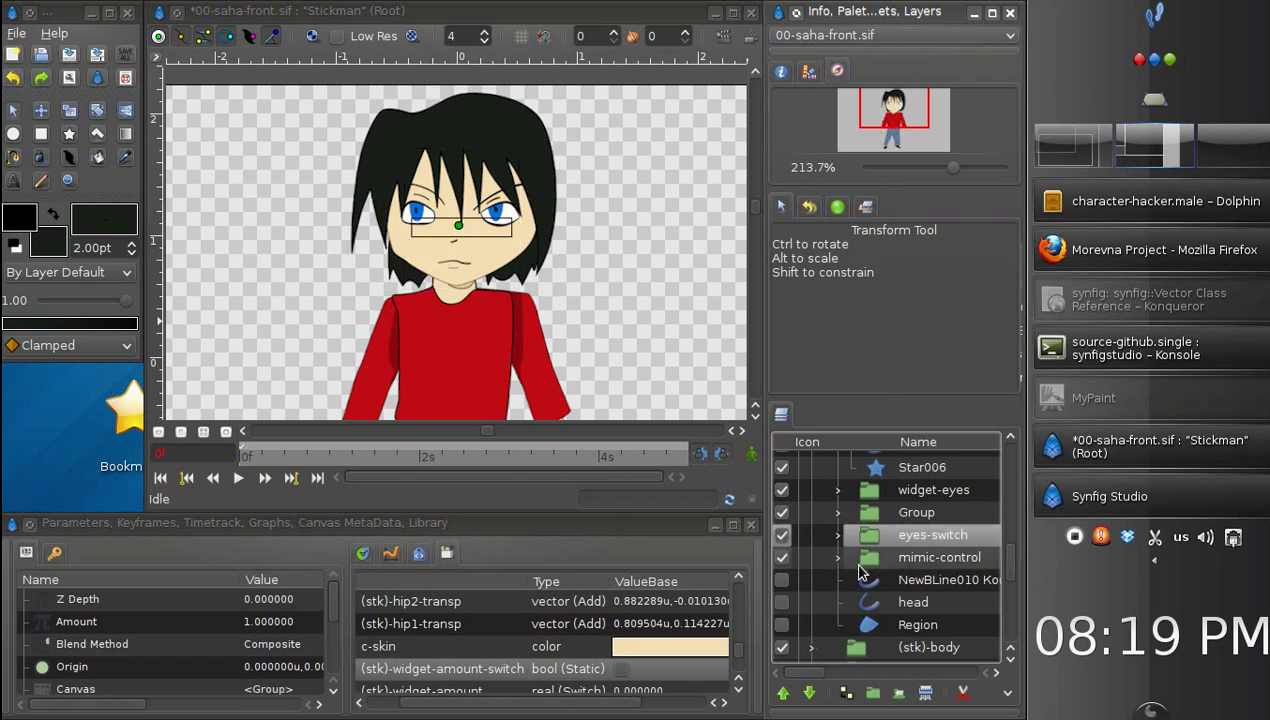
Step: Cut the Group layer containing the redrawn head out of the Stickman file
click(885, 515)
right_click(892, 516)
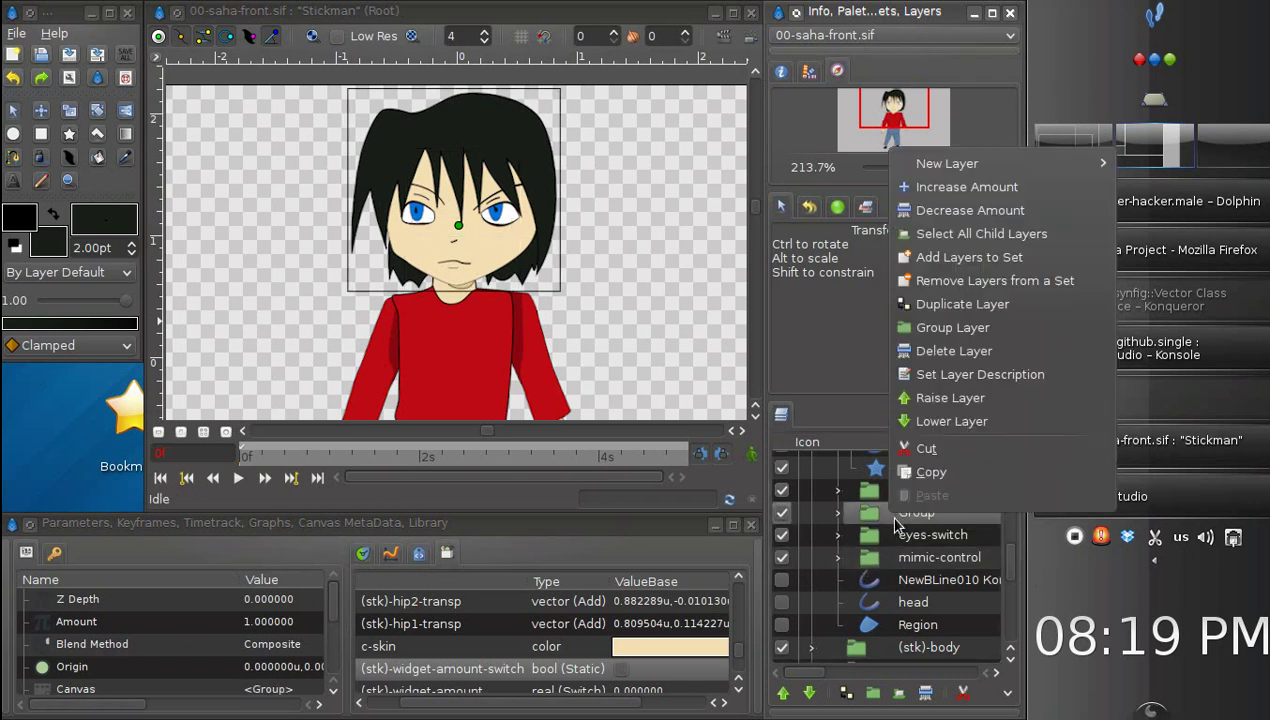
click(926, 449)
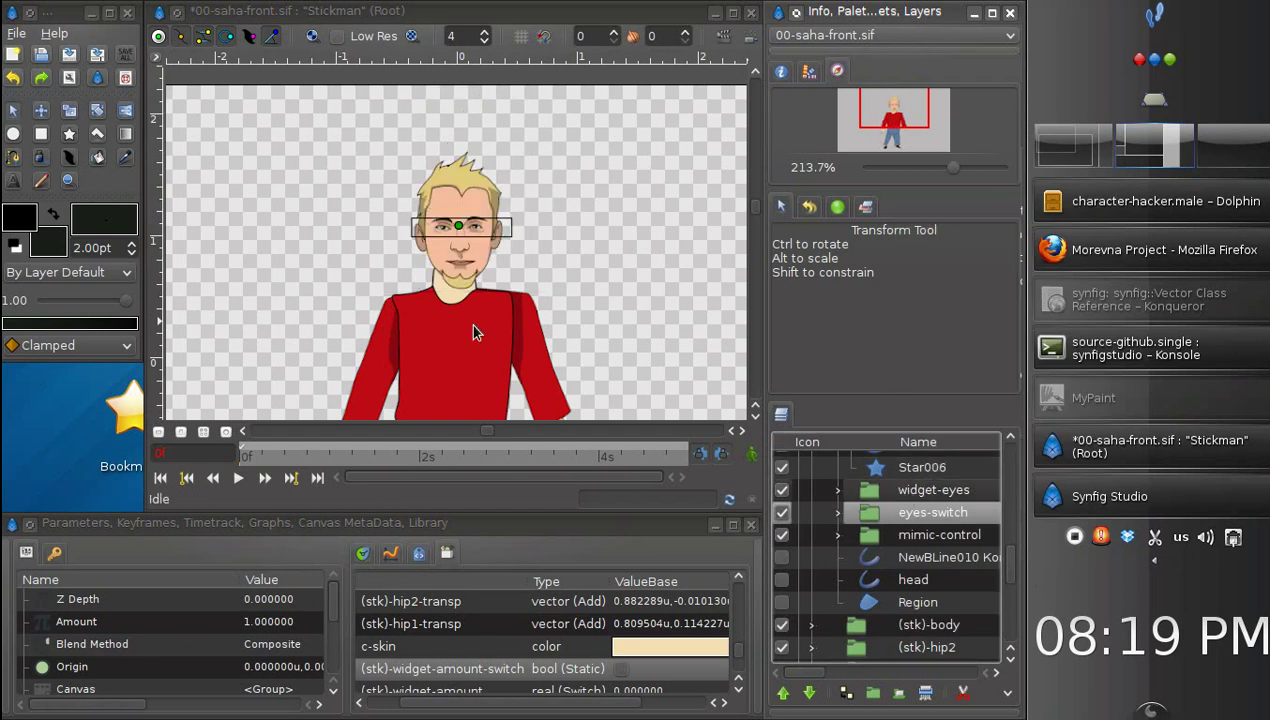
Step: Switch to the Dolphin file manager and open head-0.sif from the resources folder in Synfig Studio
click(1103, 212)
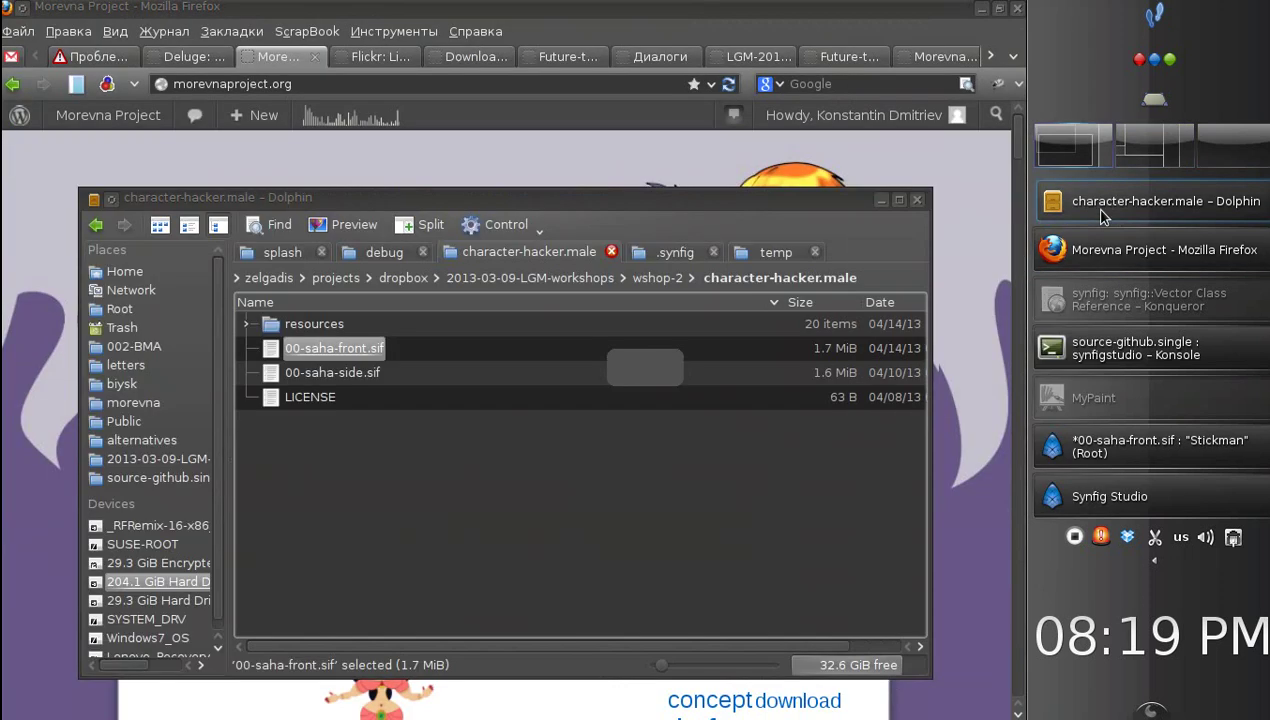
click(486, 510)
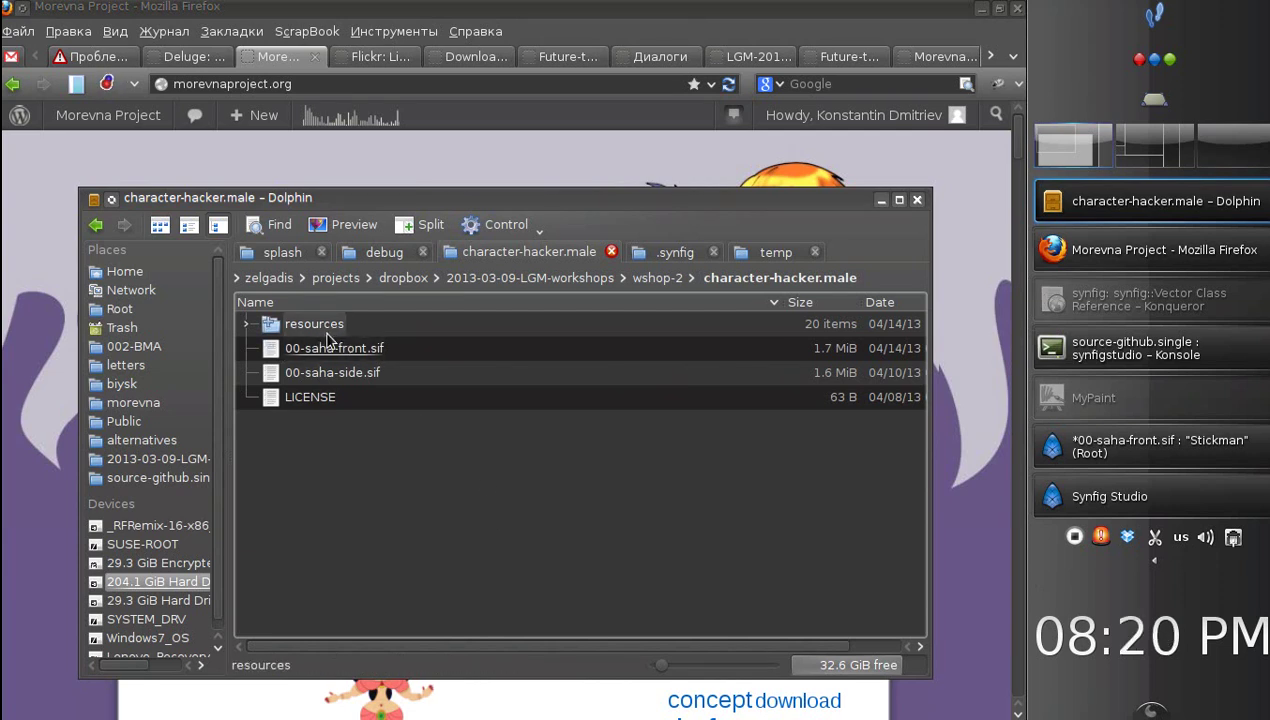
drag(326, 340, 256, 251)
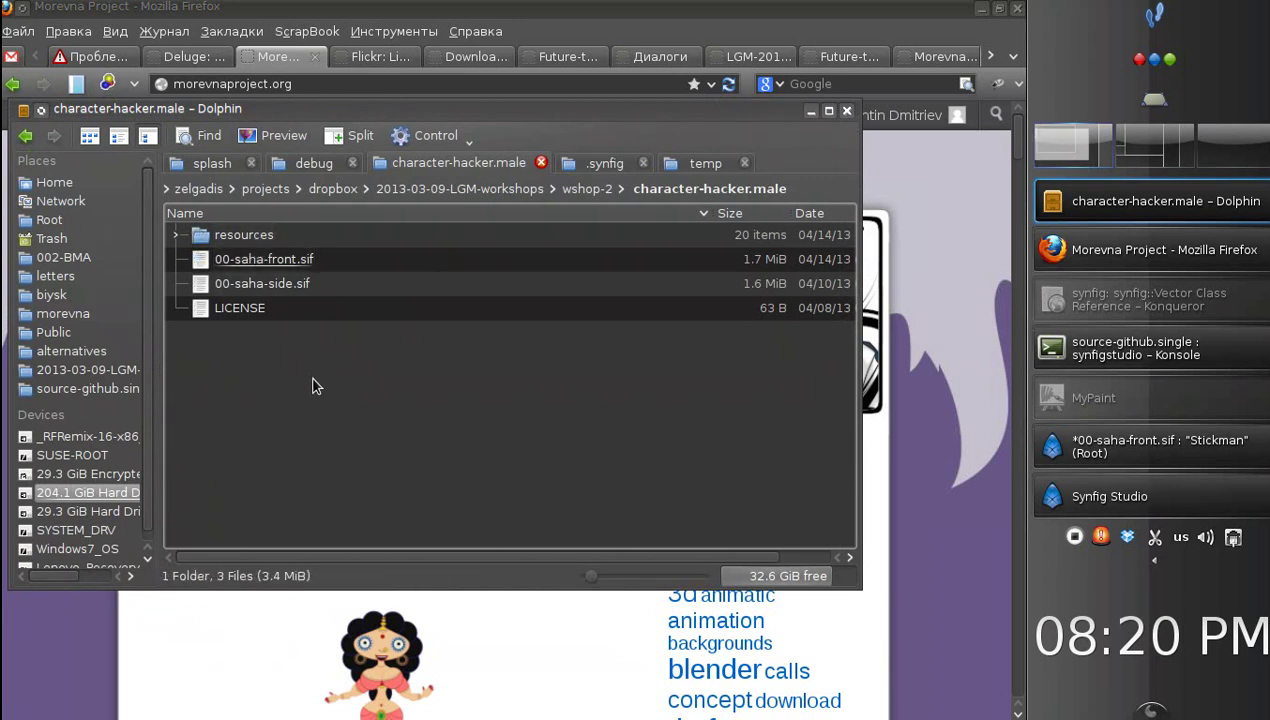
click(258, 235)
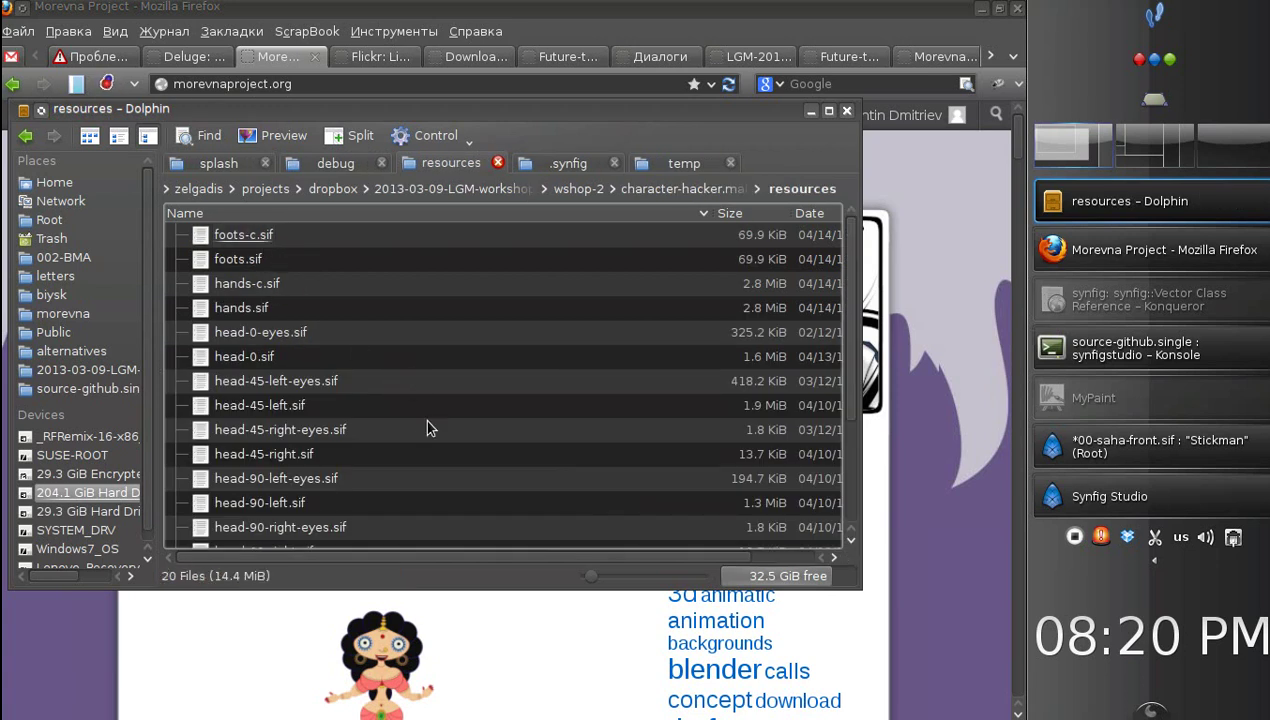
click(250, 358)
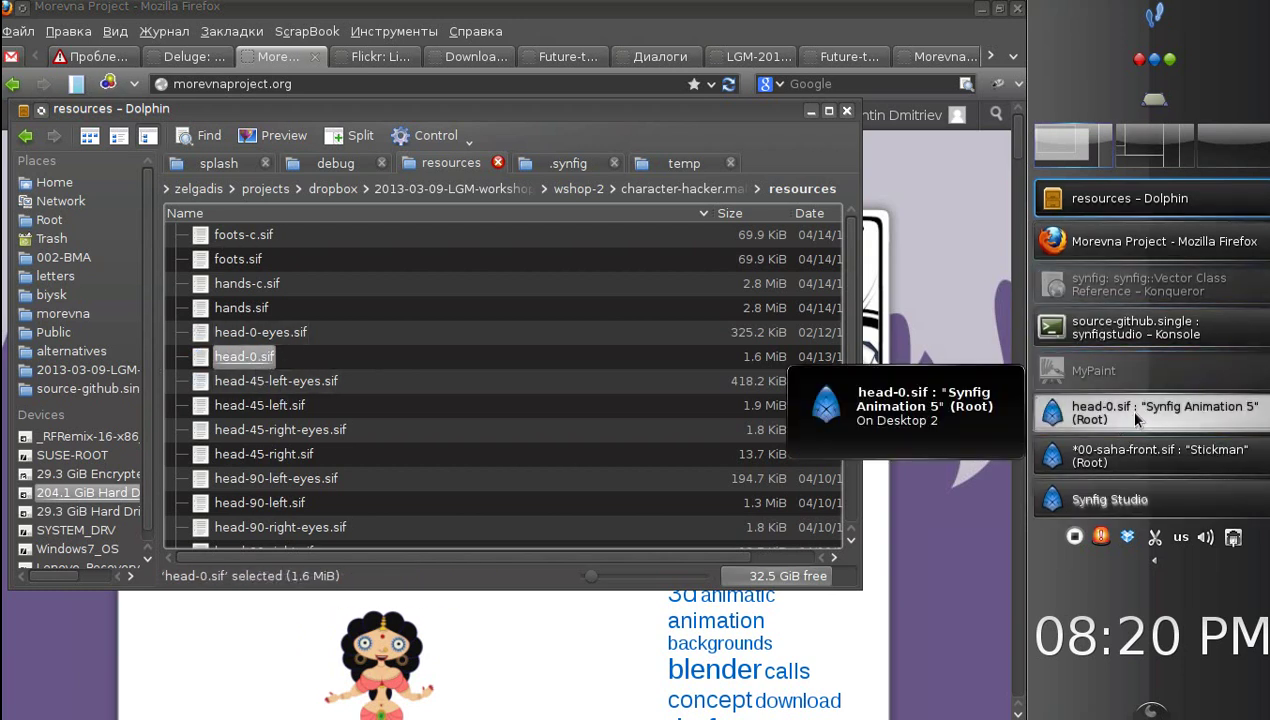
click(1125, 414)
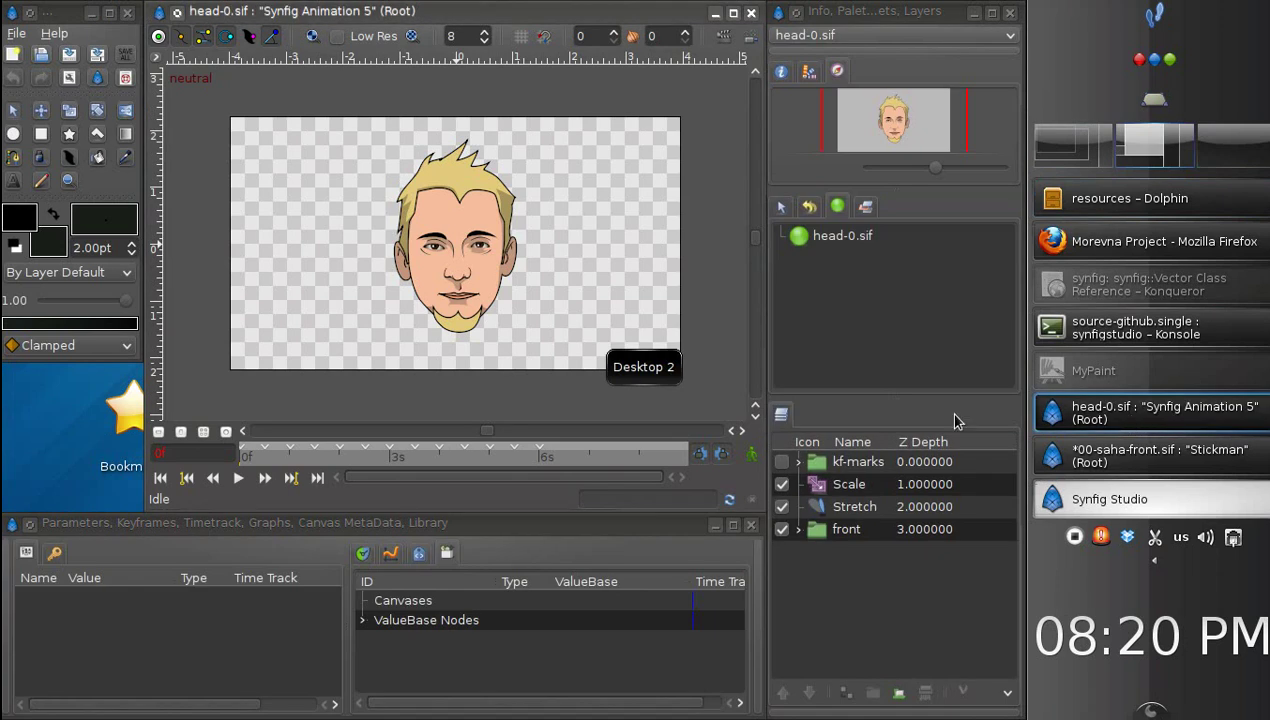
Step: Paste the redrawn head Group above the kf-marks layer, check another keyframe, and return to frame 0
click(831, 464)
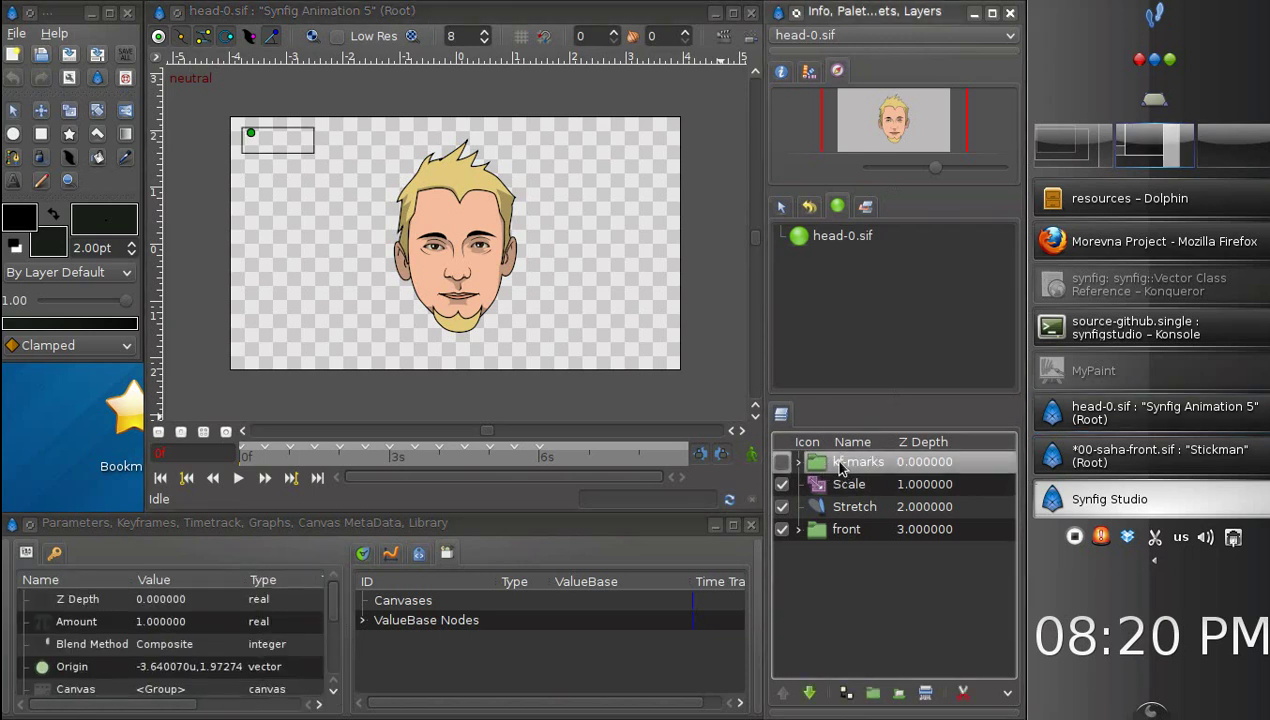
right_click(842, 470)
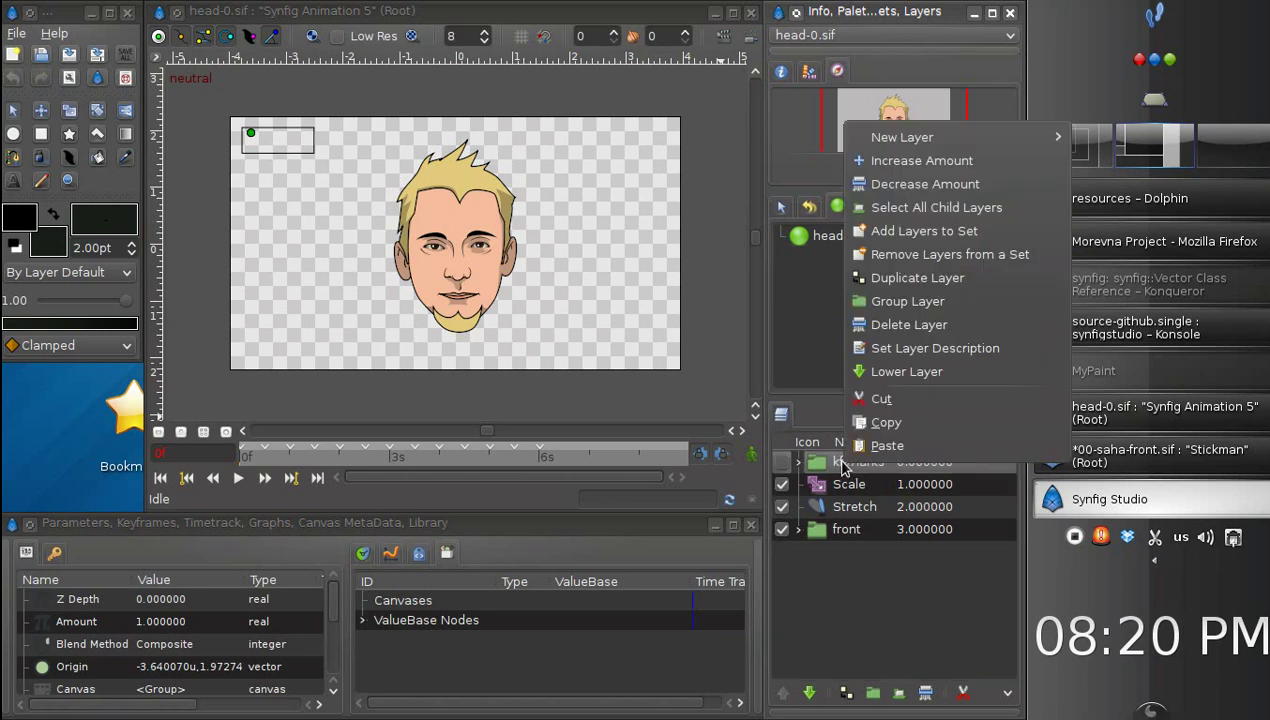
click(898, 449)
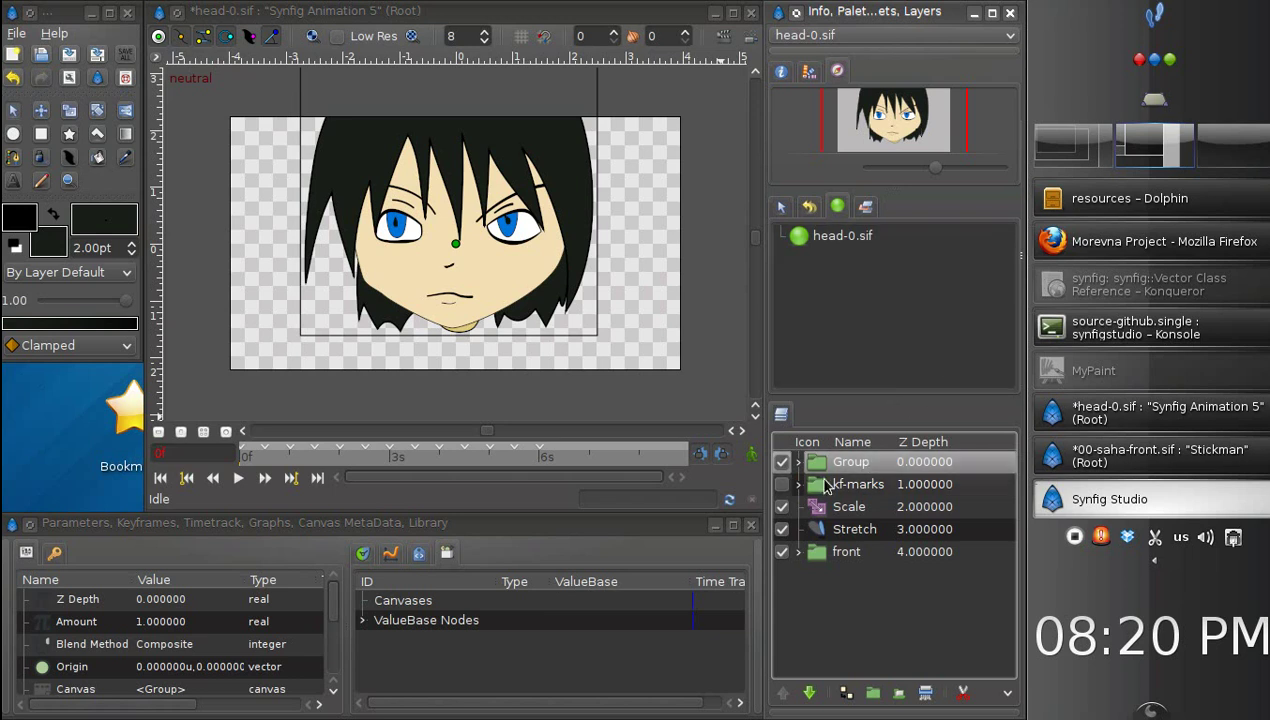
click(290, 460)
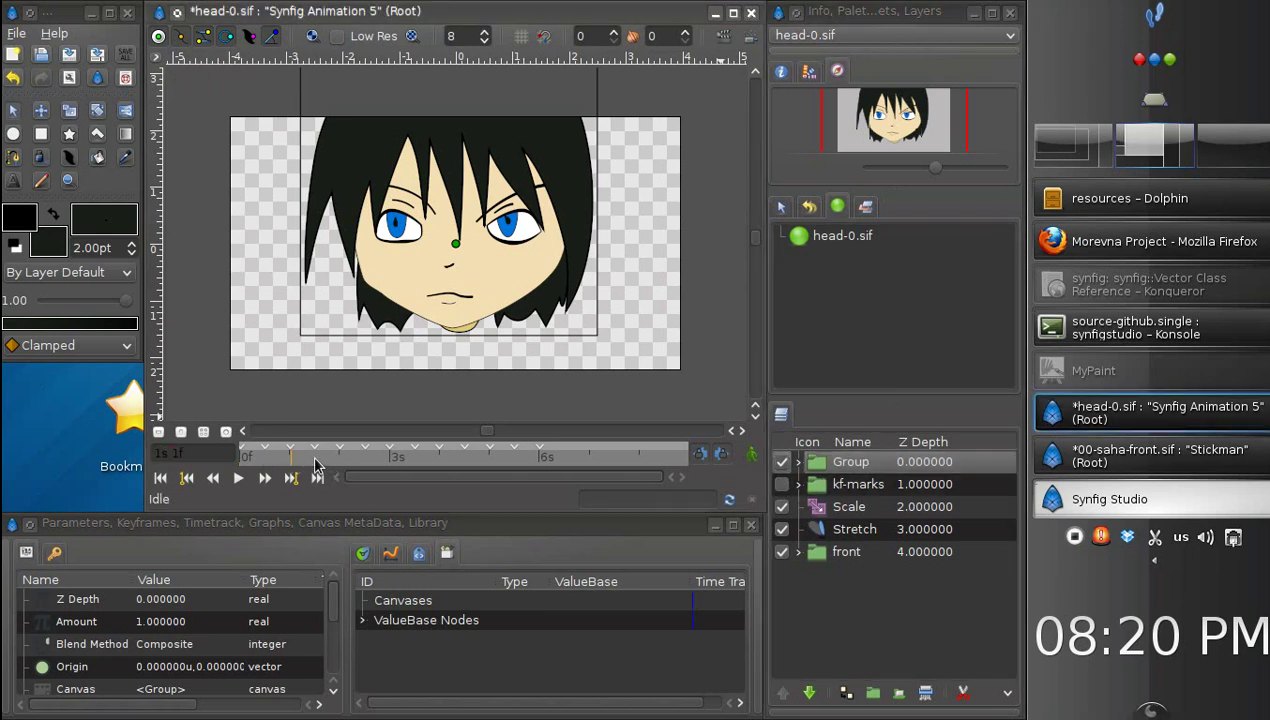
click(249, 458)
Step: Delete the old head's Scale, Stretch and front layers, select the pasted Group, and save head-0.sif
click(849, 507)
shift+click(852, 551)
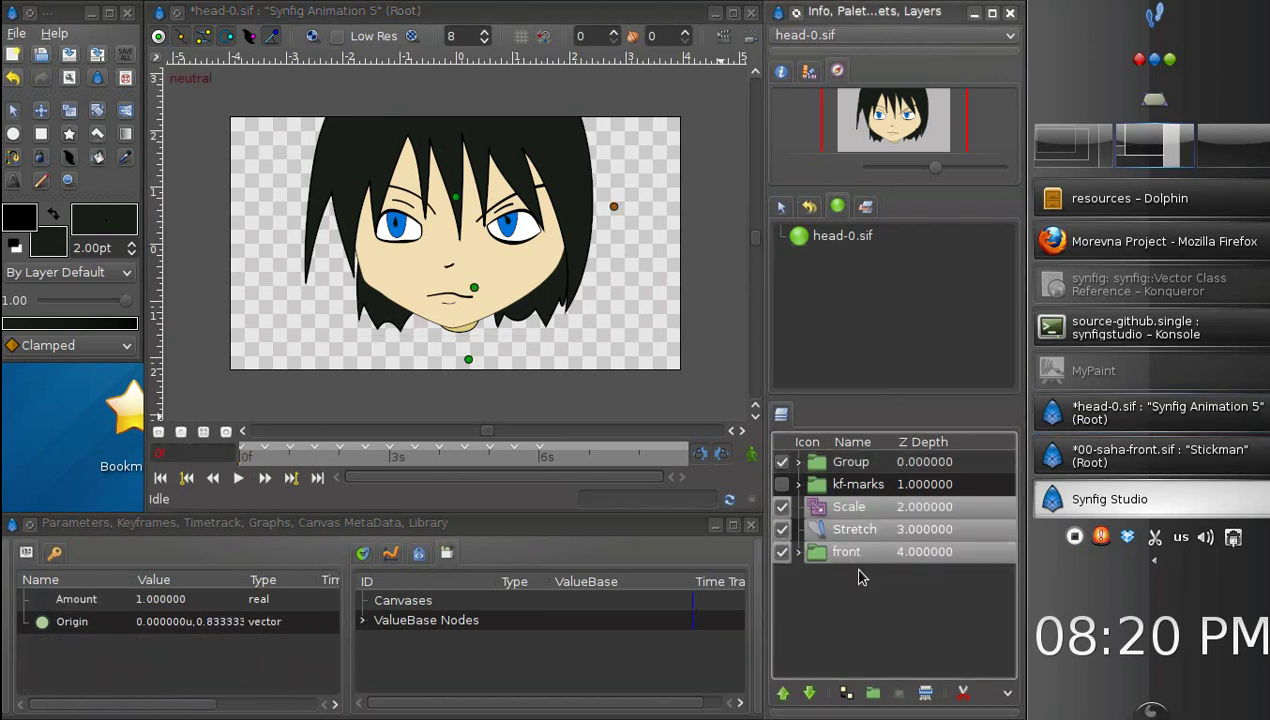
click(927, 693)
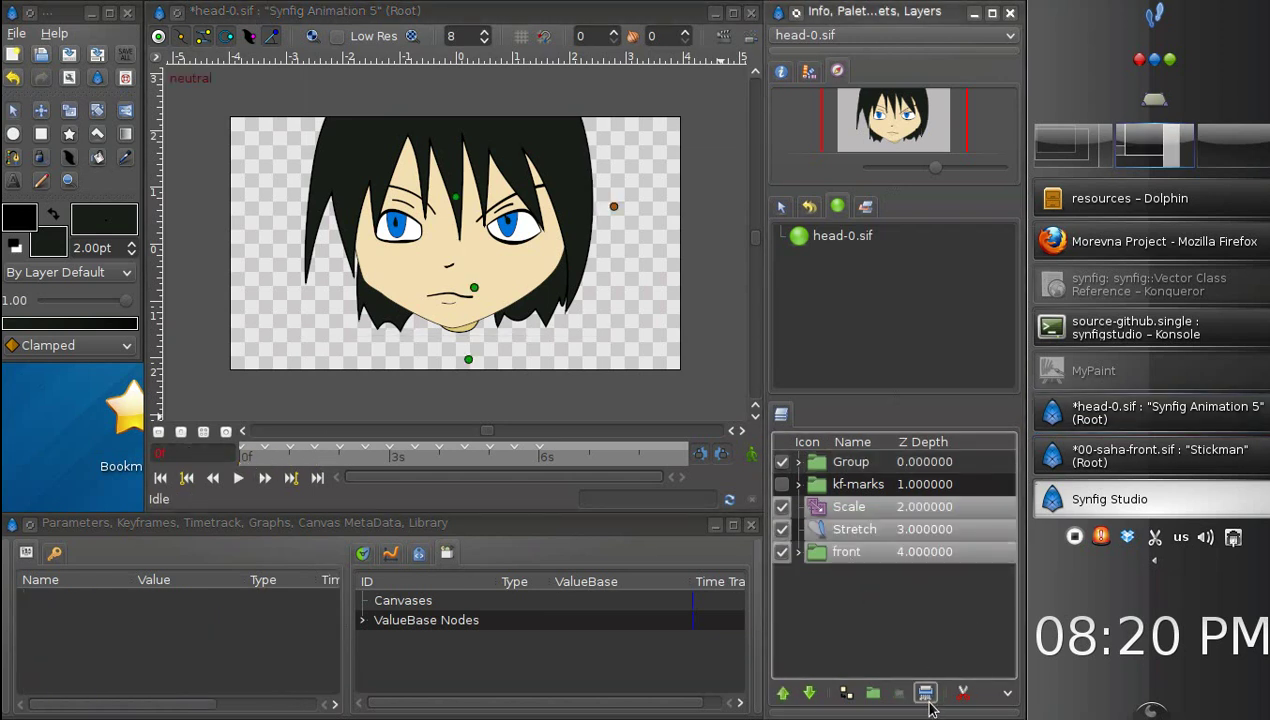
click(850, 462)
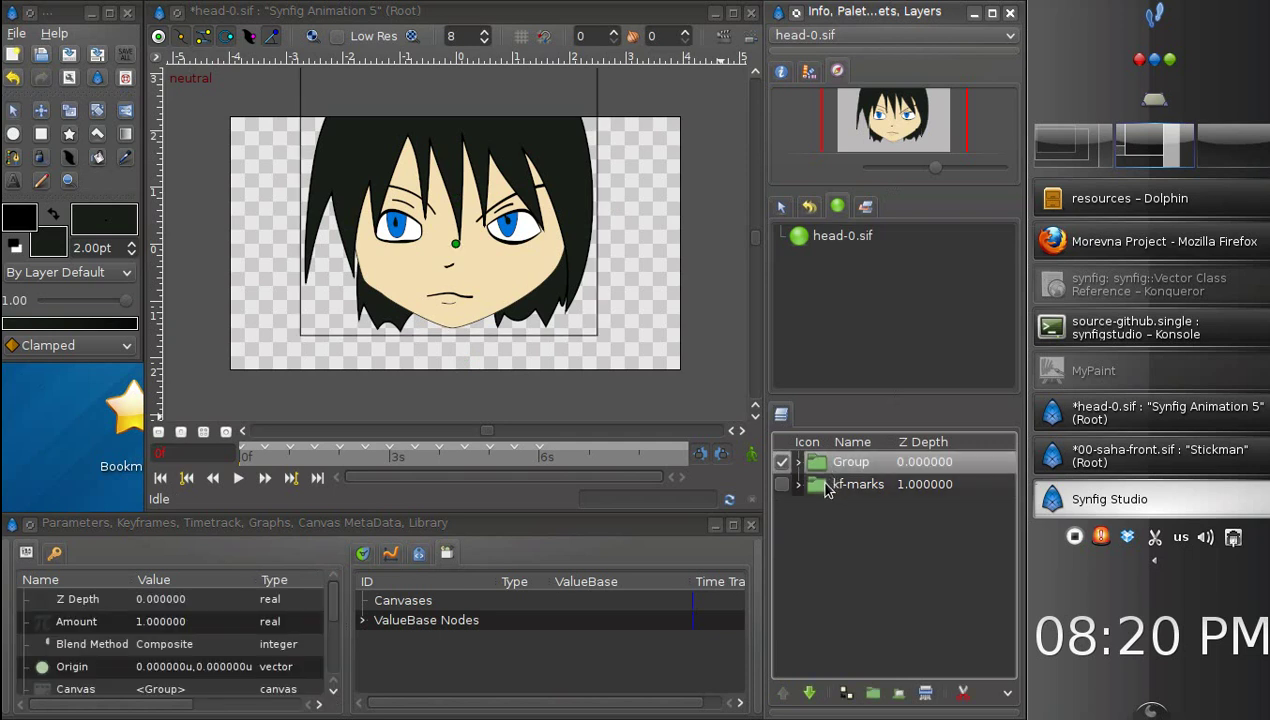
key(ctrl+s)
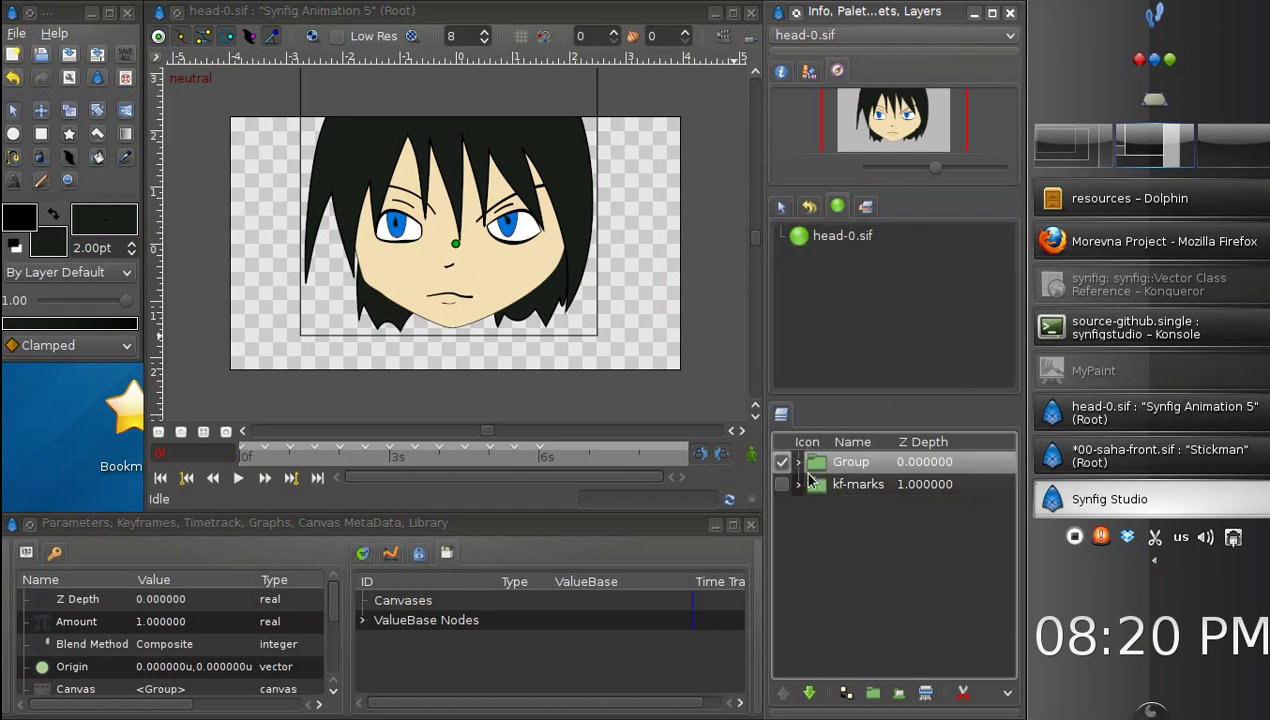
Step: Make the kf-marks layer visible and check its expression labels across the keyframes, returning to the happy keyframe at 12f
click(265, 460)
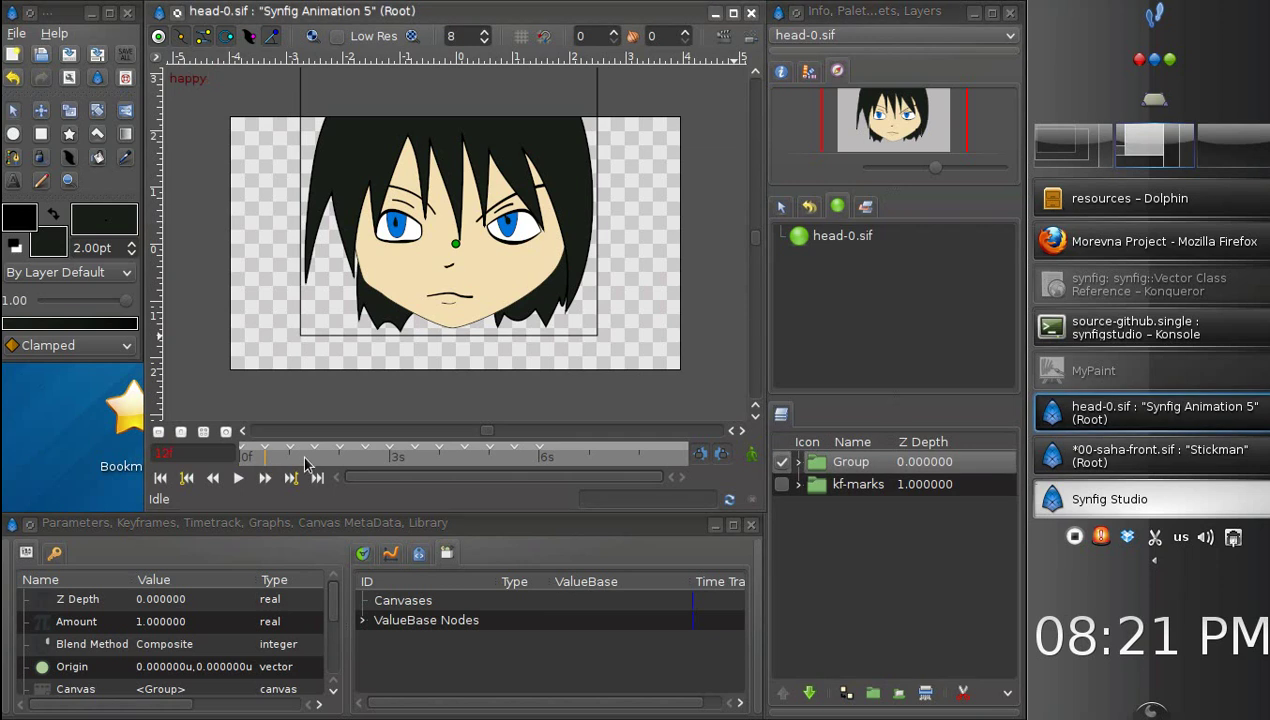
click(782, 485)
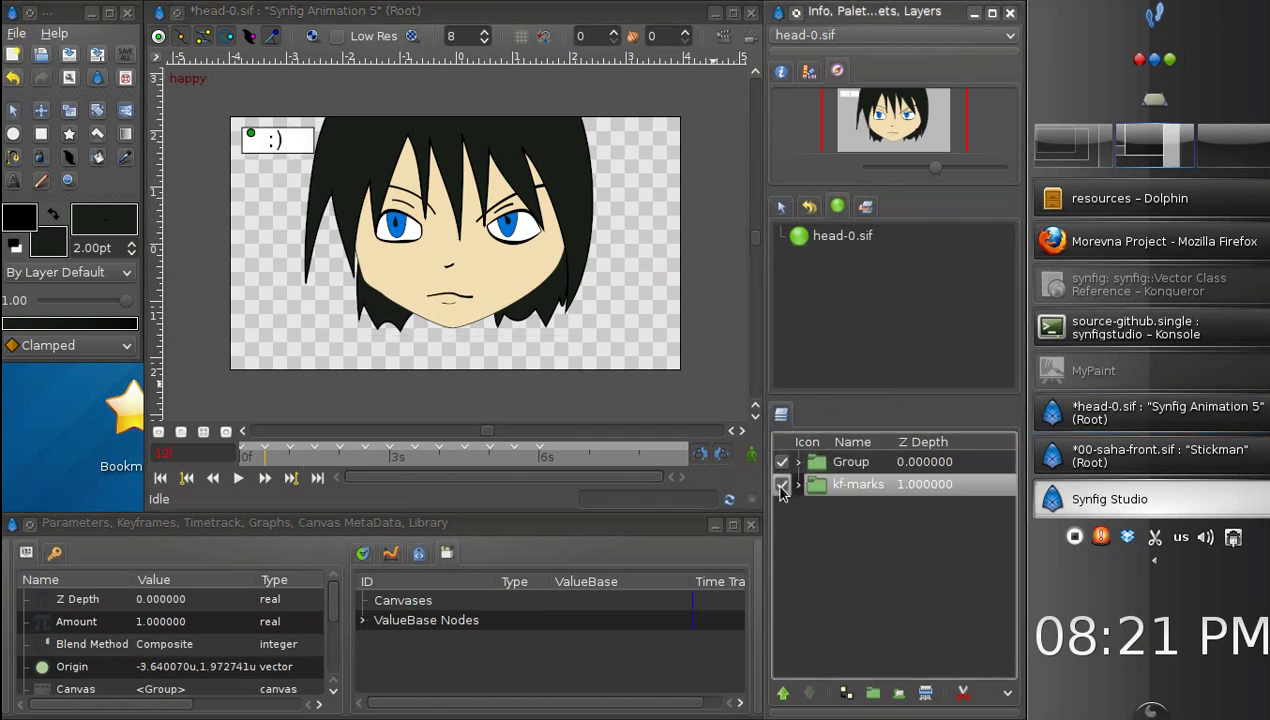
click(290, 462)
click(316, 460)
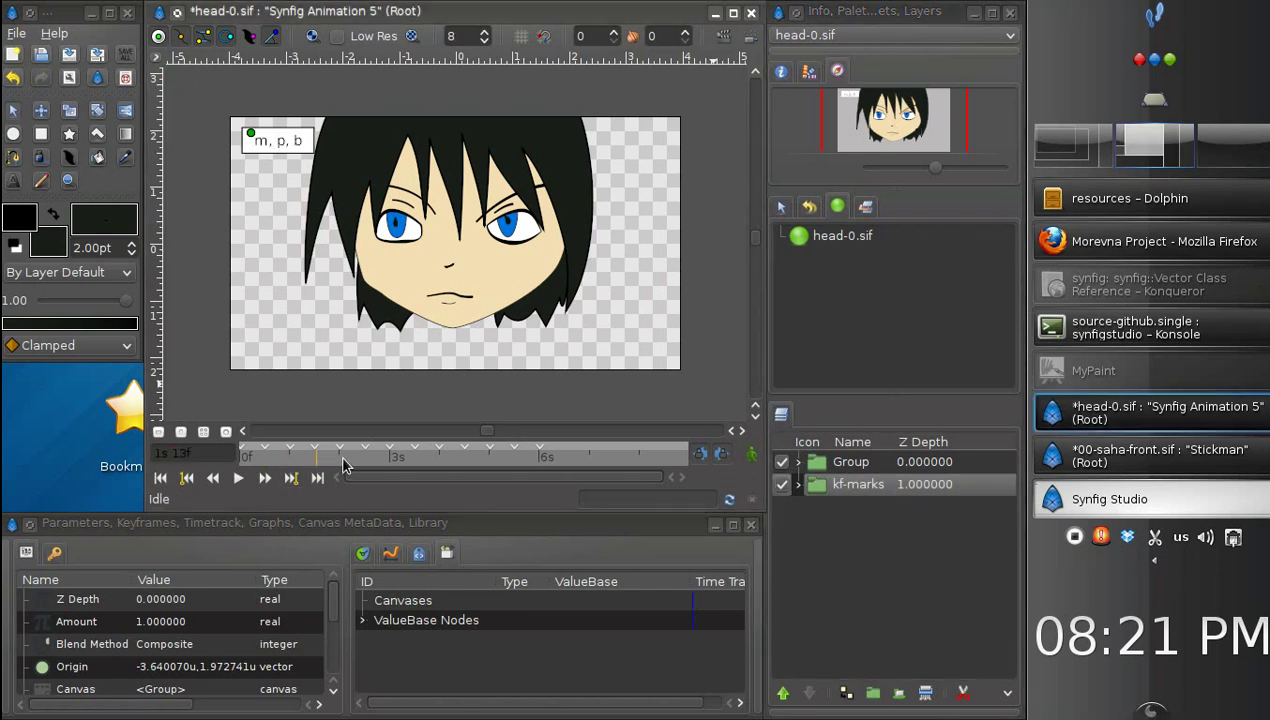
click(341, 463)
click(367, 462)
click(393, 463)
click(418, 467)
click(440, 463)
click(265, 463)
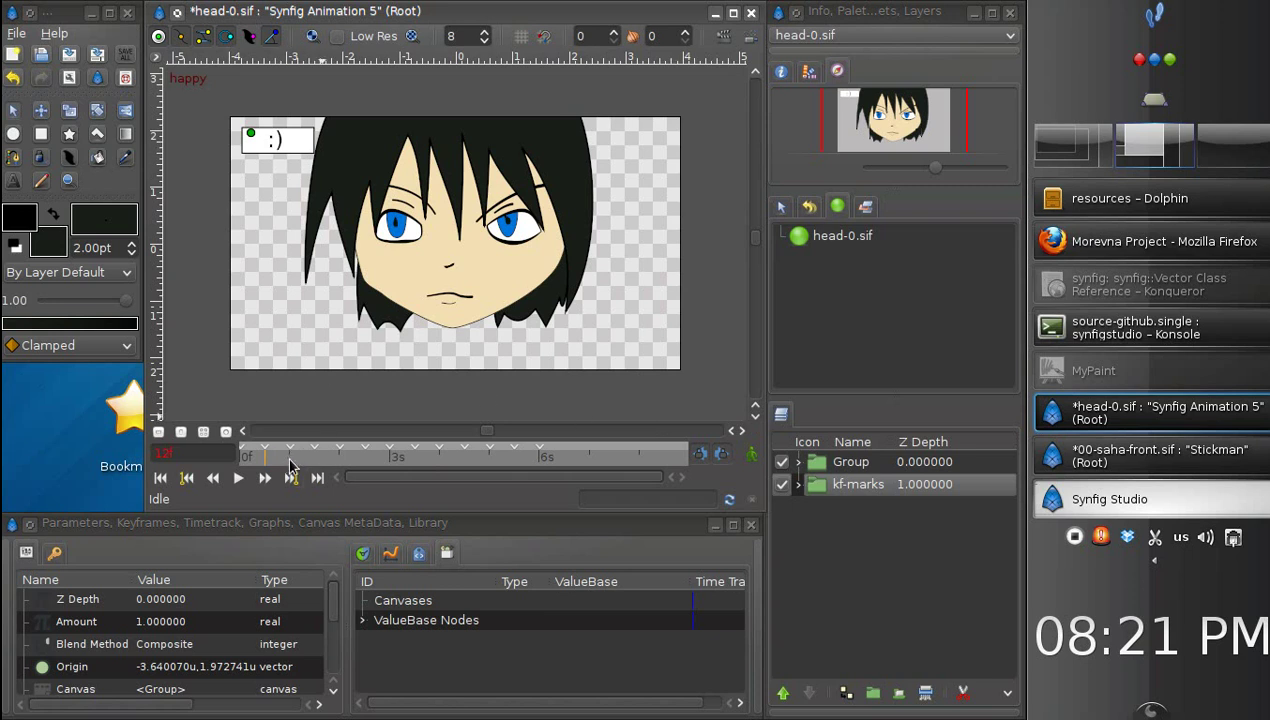
Step: Show the keyframe list, turn on animate editing mode, and set the default interpolation to Constant
click(100, 349)
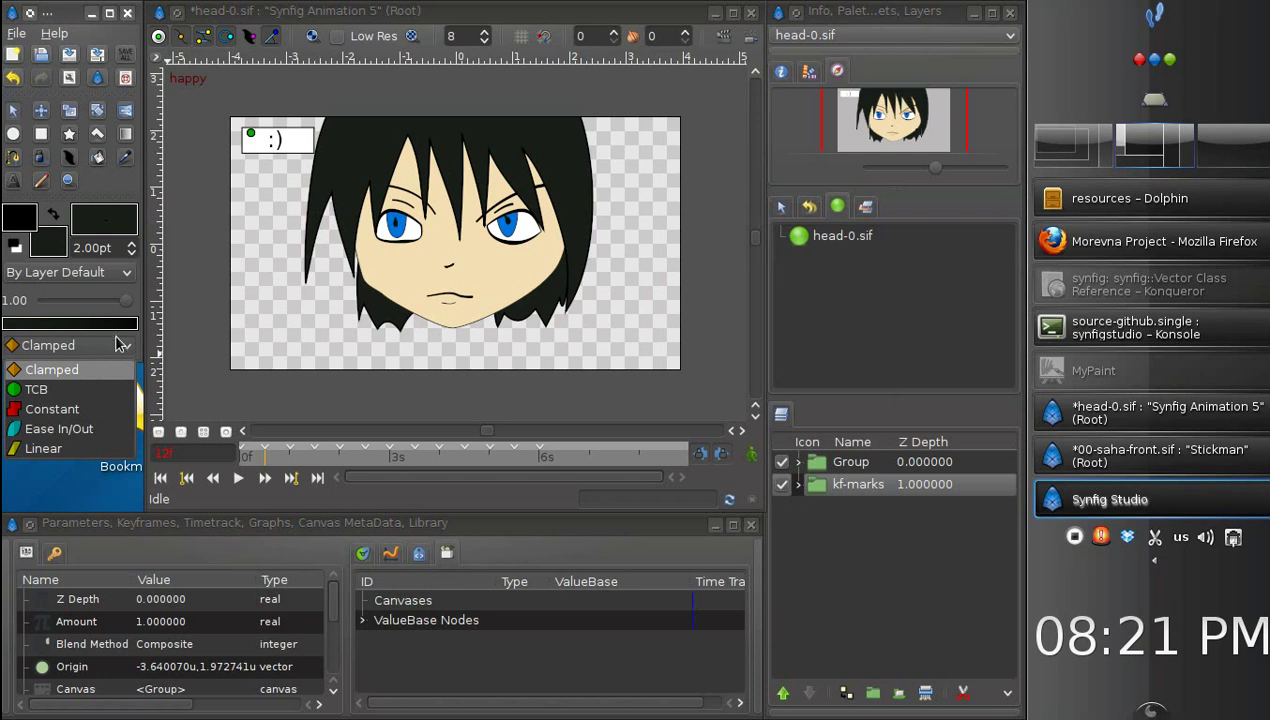
click(115, 349)
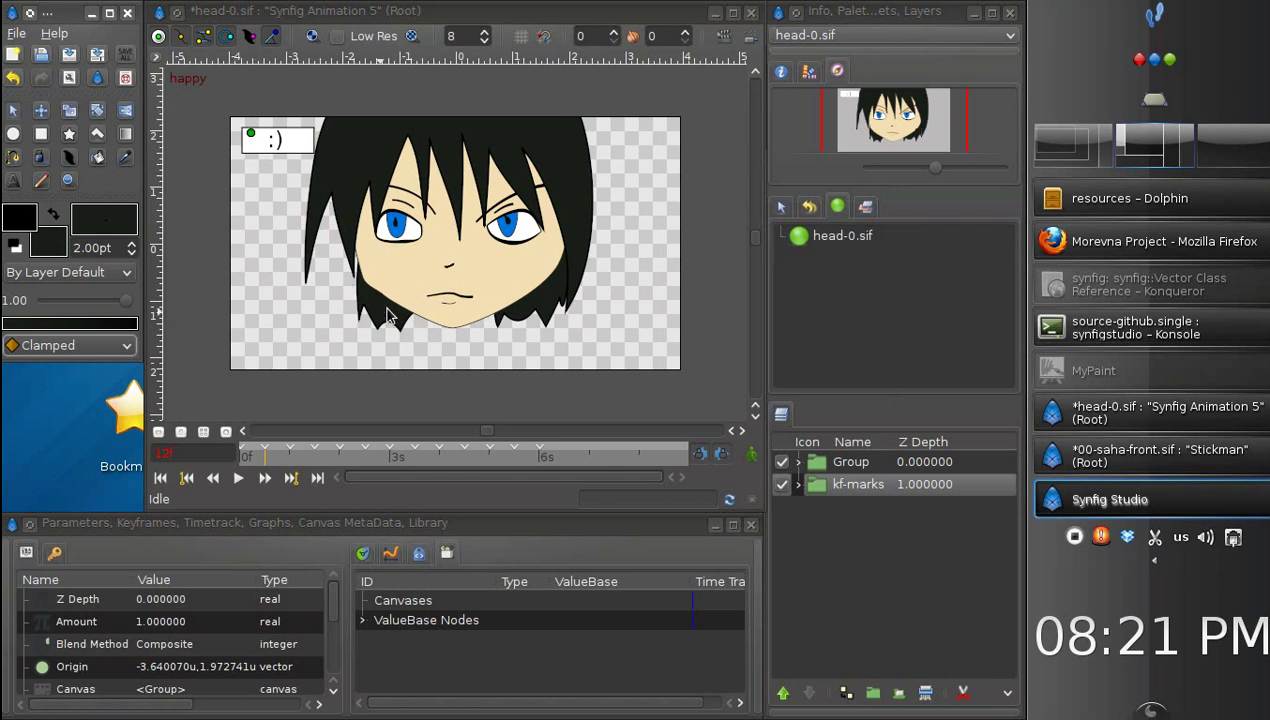
drag(935, 168, 938, 170)
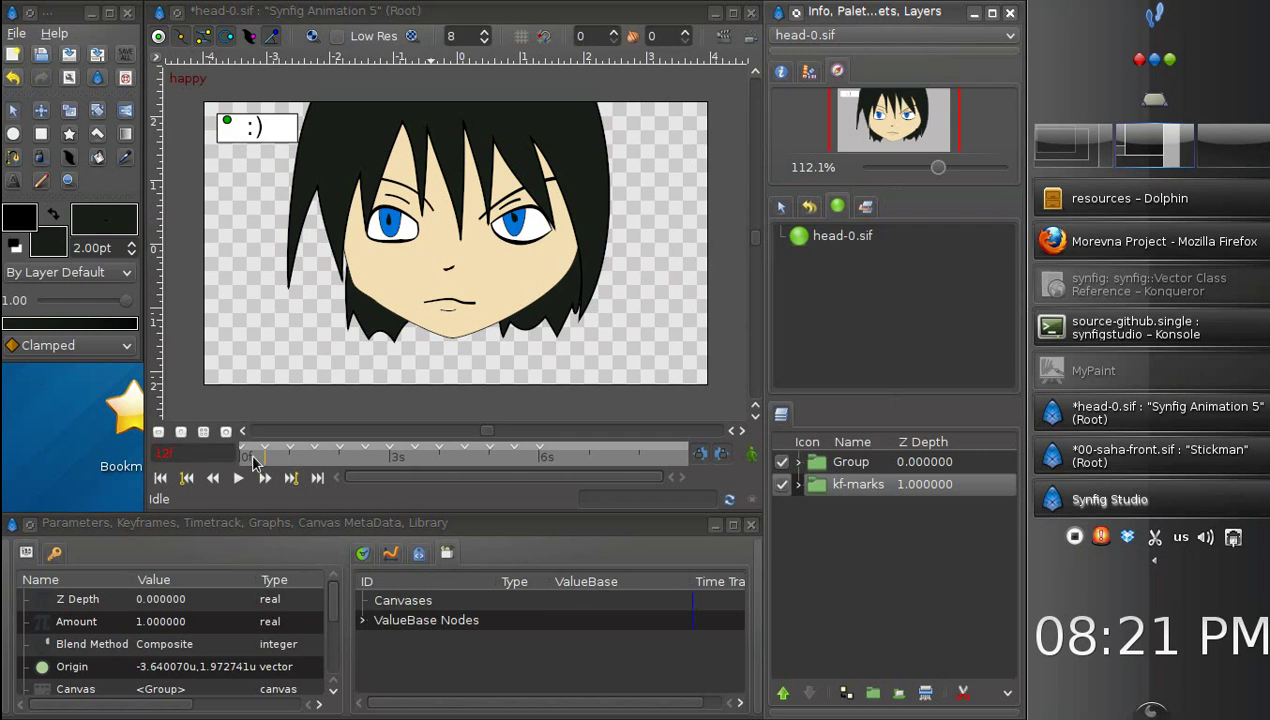
click(54, 552)
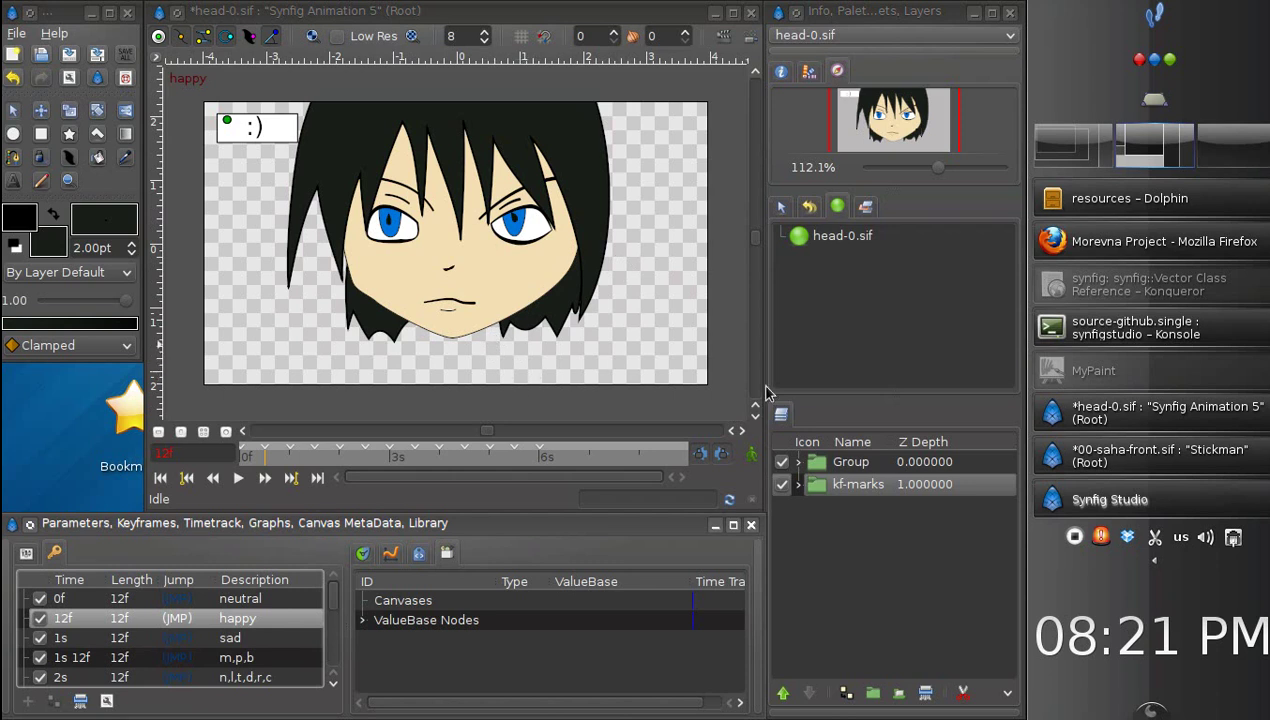
click(752, 457)
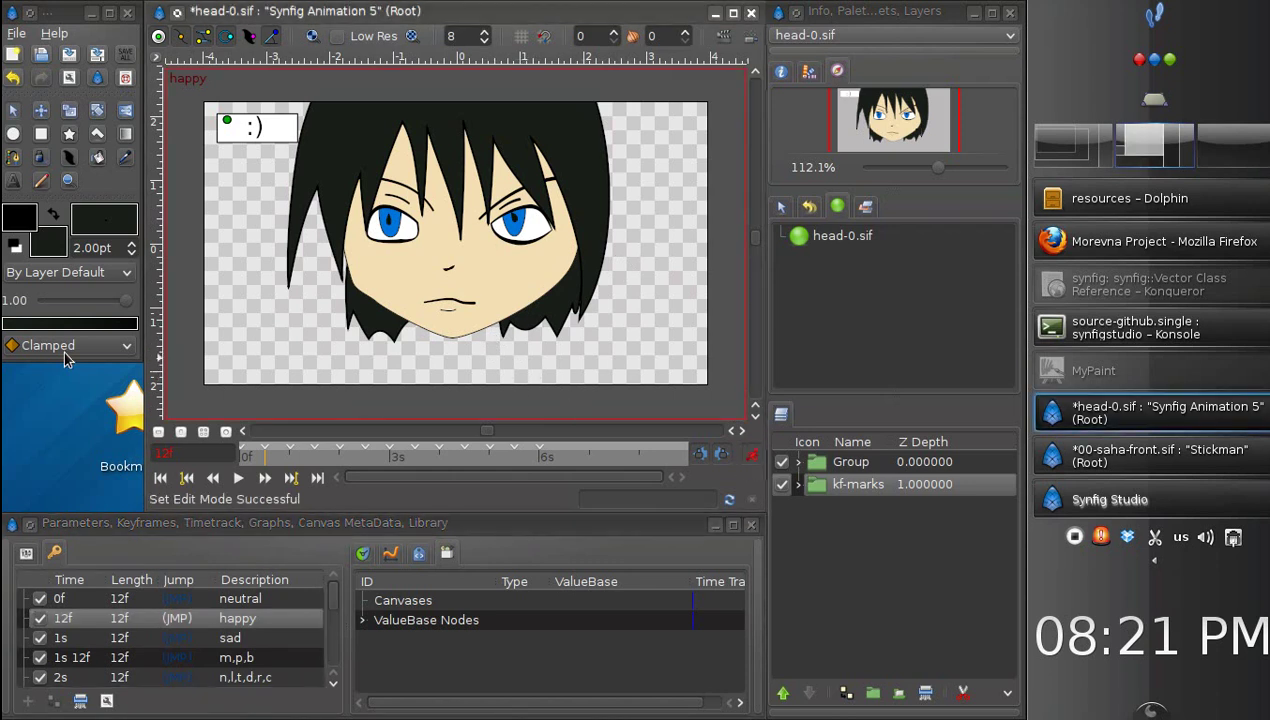
click(101, 350)
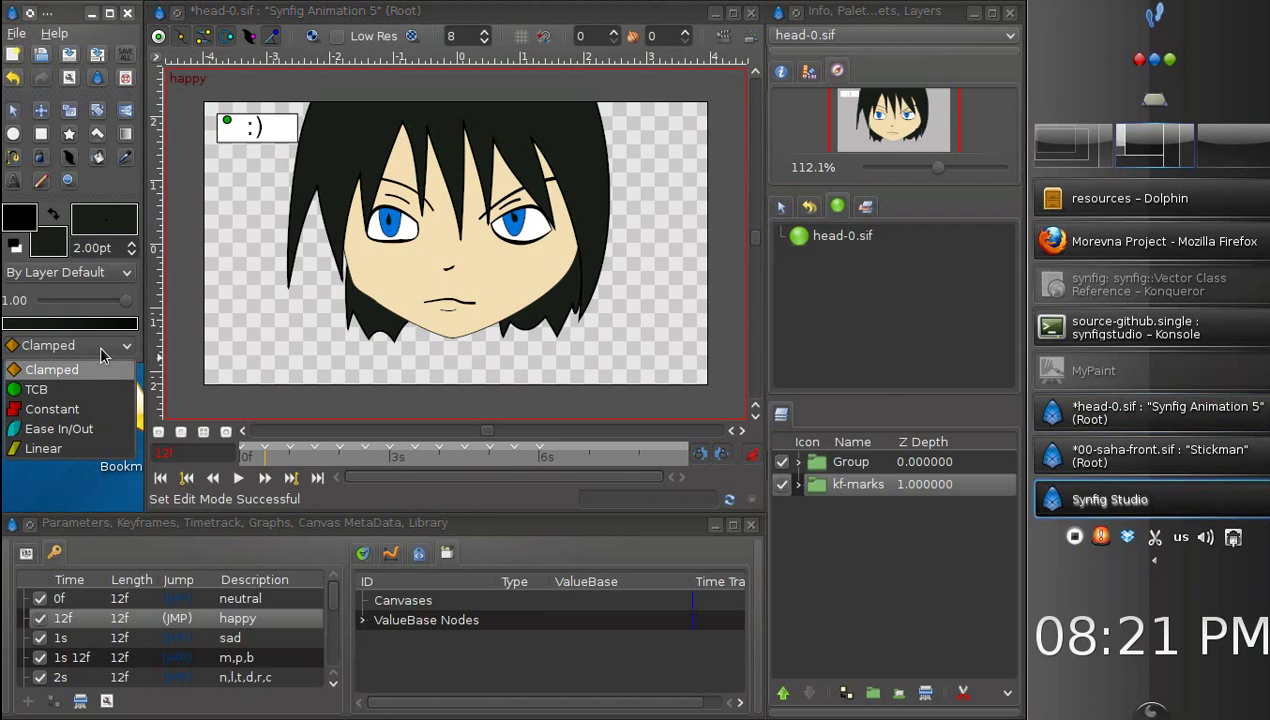
click(52, 409)
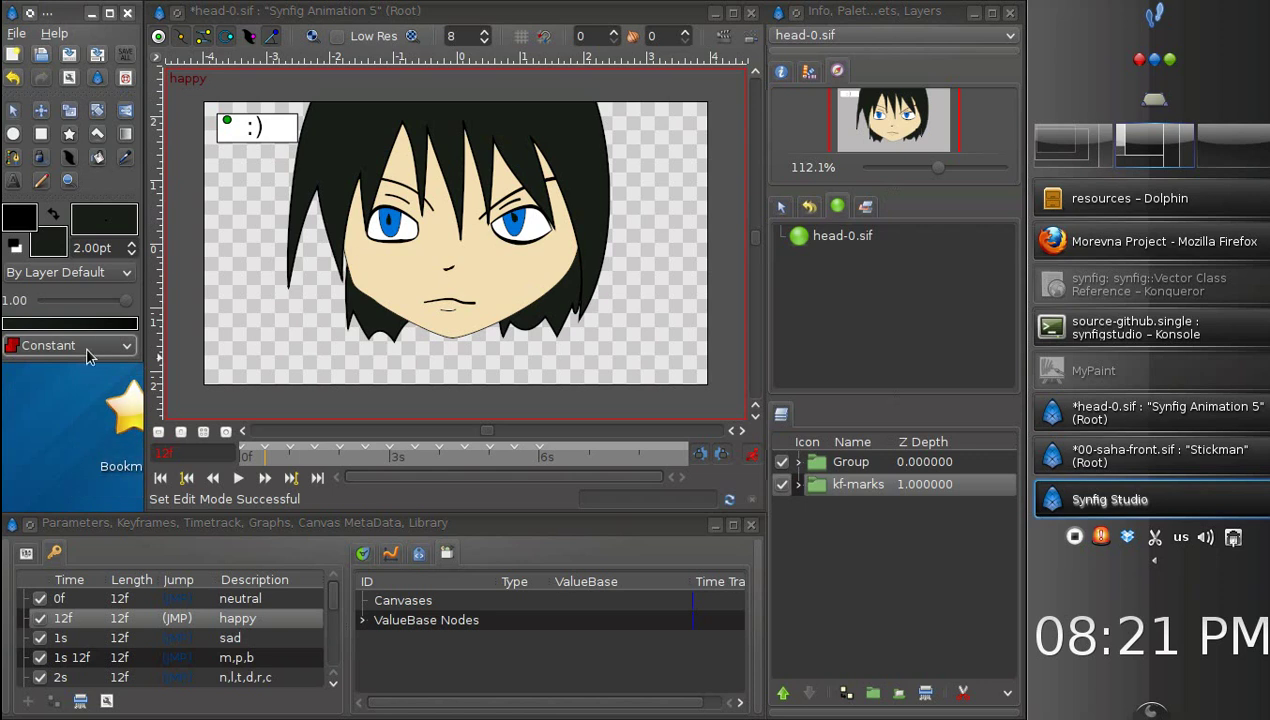
Step: At the happy keyframe, reshape the mouth outline into a wide upturned smile and lower the small lip line beneath it
drag(936, 166, 944, 171)
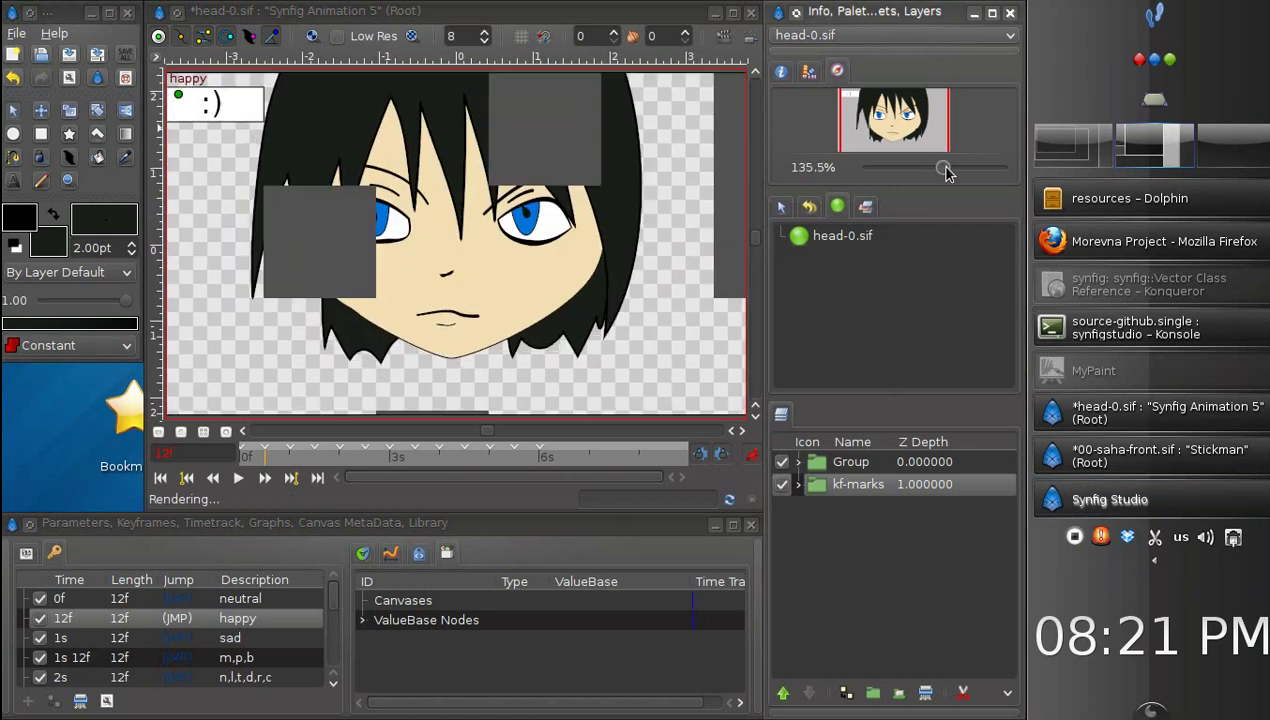
drag(947, 172, 949, 172)
click(447, 315)
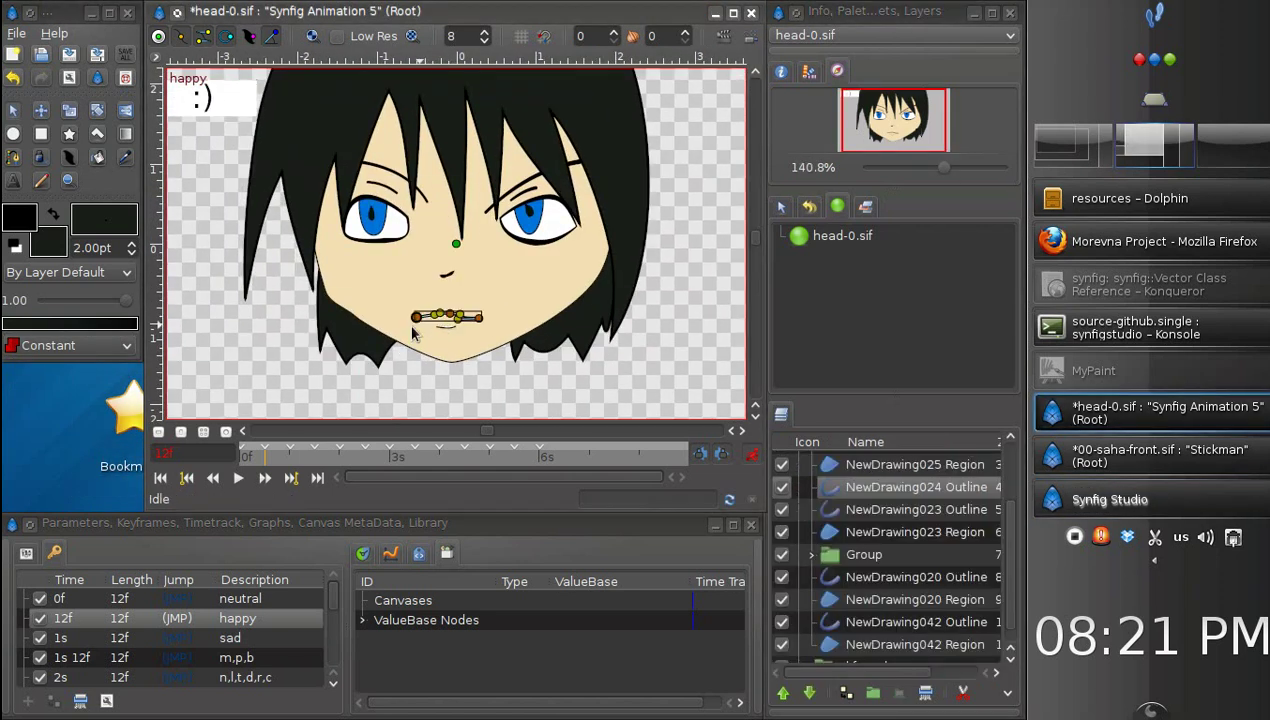
drag(416, 317, 471, 318)
click(500, 318)
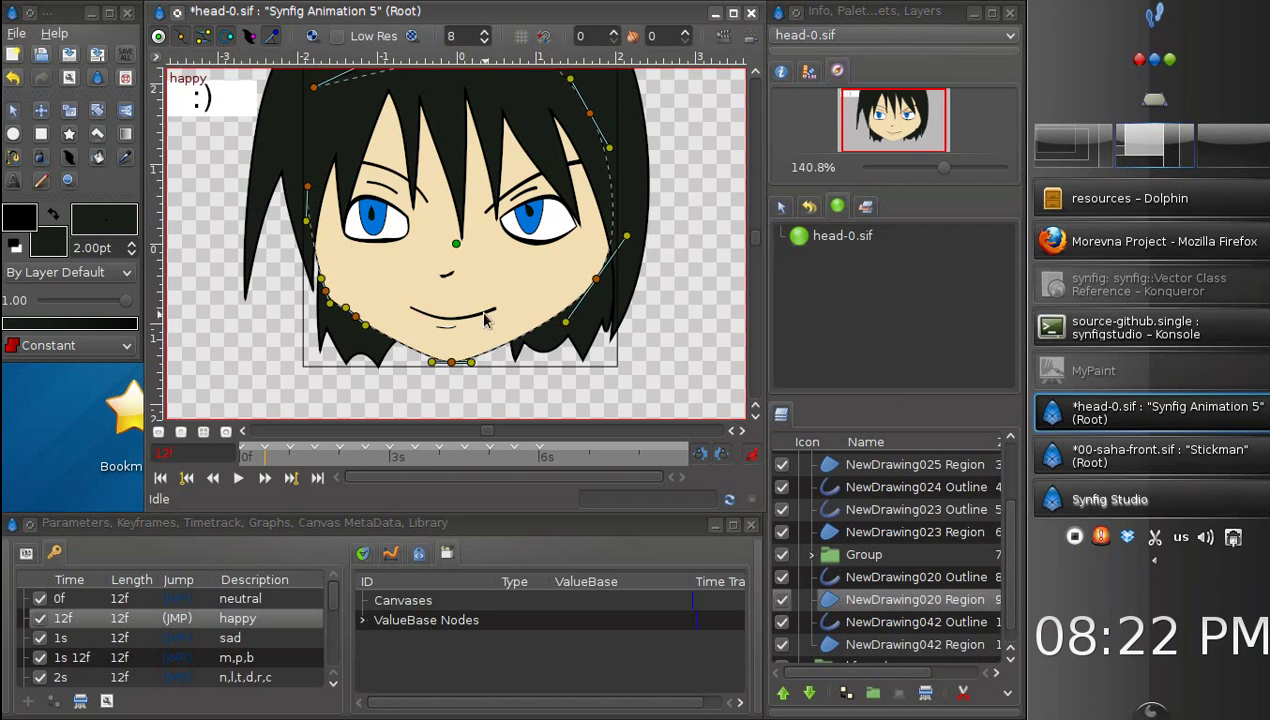
click(470, 322)
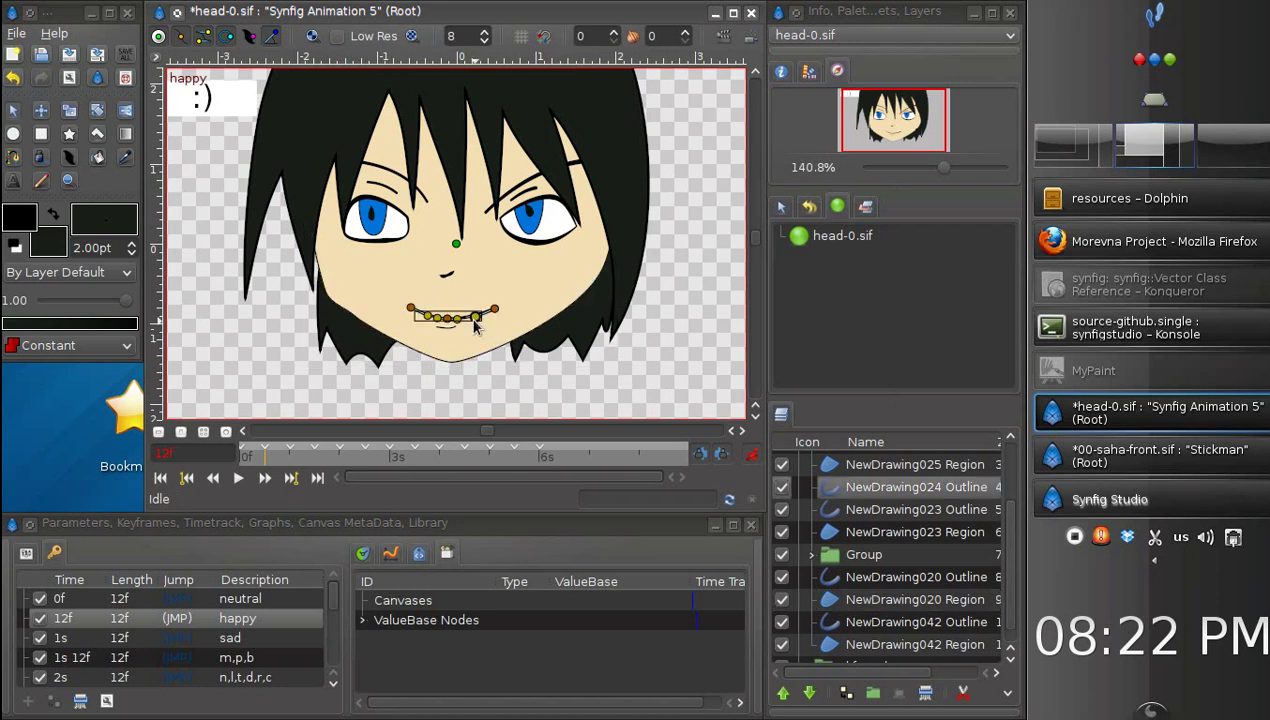
drag(493, 312, 492, 311)
drag(410, 307, 409, 311)
click(447, 335)
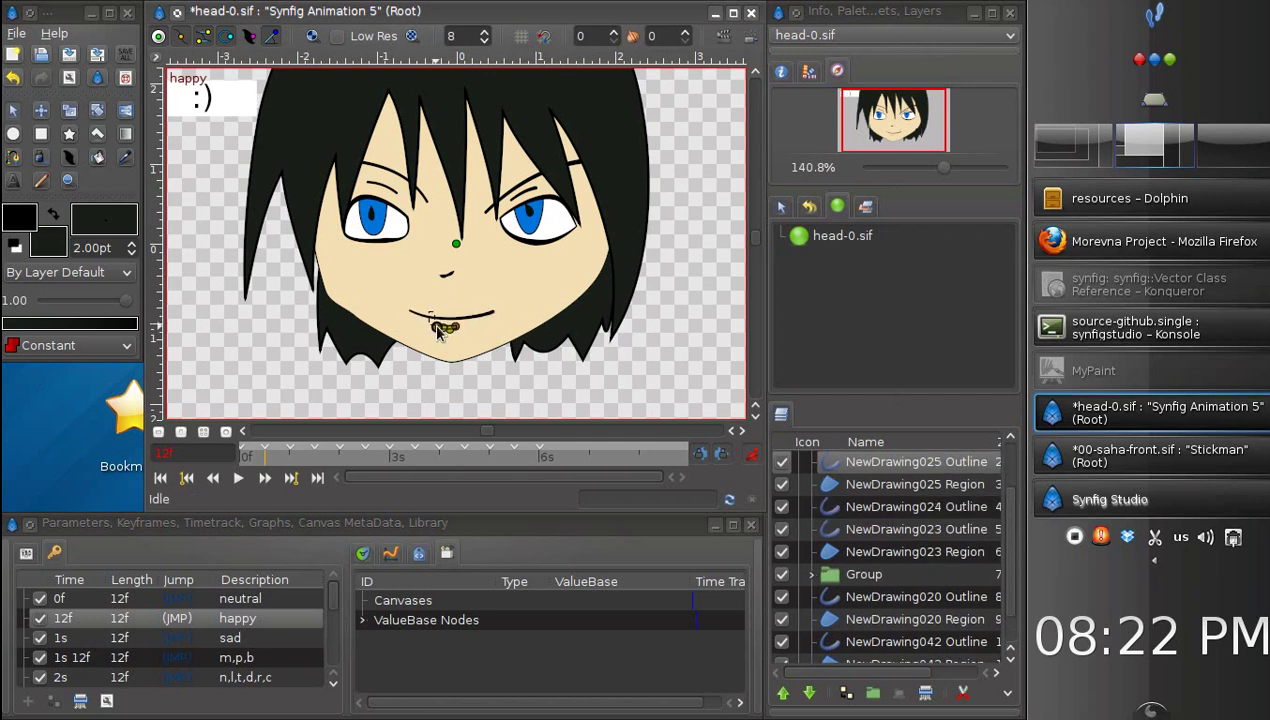
Step: Reshape both eyebrow outlines at the happy keyframe, raising their inner ends and lowering their outer ends into relaxed arches
click(519, 190)
drag(487, 211, 482, 192)
drag(582, 161, 604, 183)
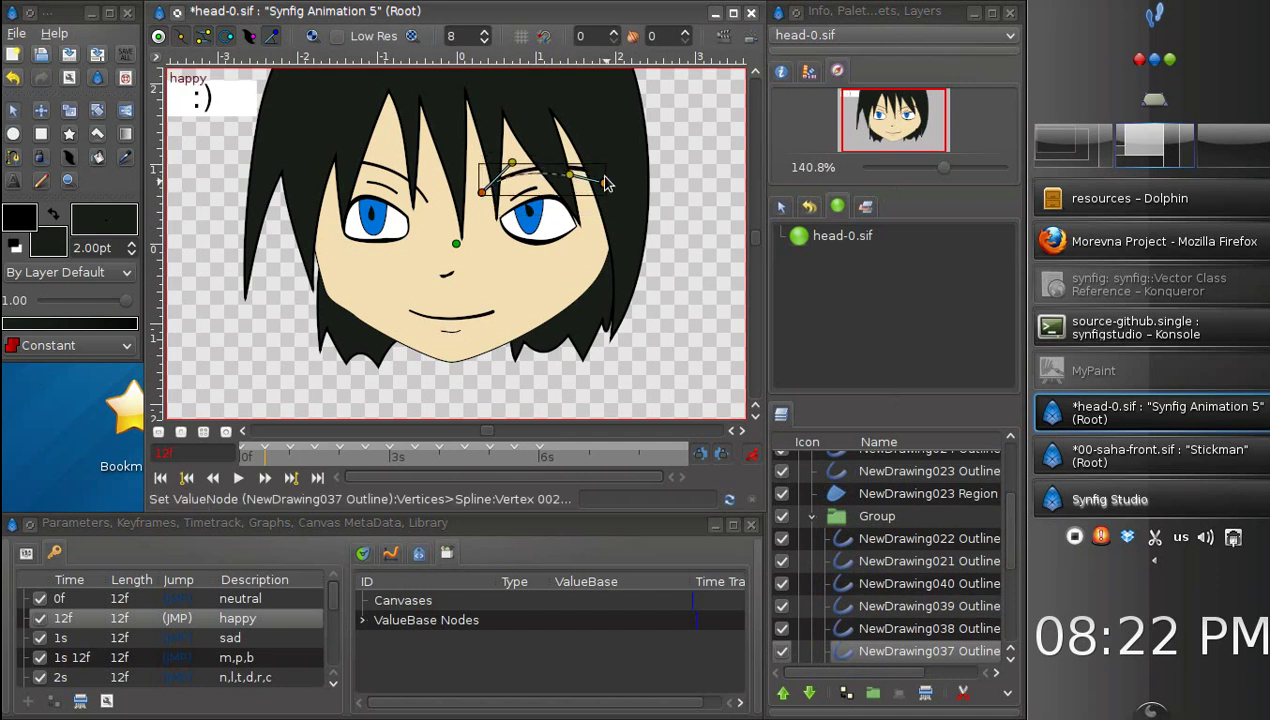
click(386, 177)
mouse_move(428, 202)
mouse_down()
mouse_move(405, 160)
mouse_move(336, 170)
mouse_move(322, 190)
mouse_move(341, 176)
mouse_up()
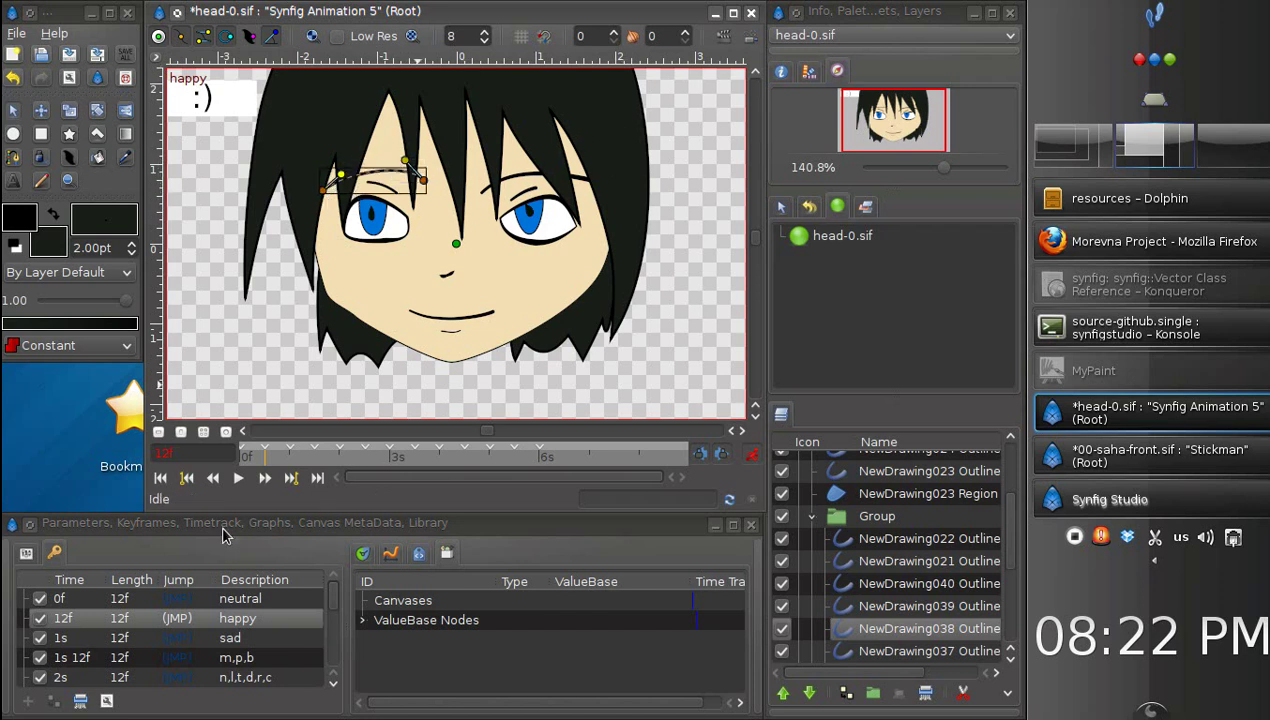
Step: Compare the neutral, happy and sad keyframes, and straighten the mouth outline at the neutral keyframe
click(189, 478)
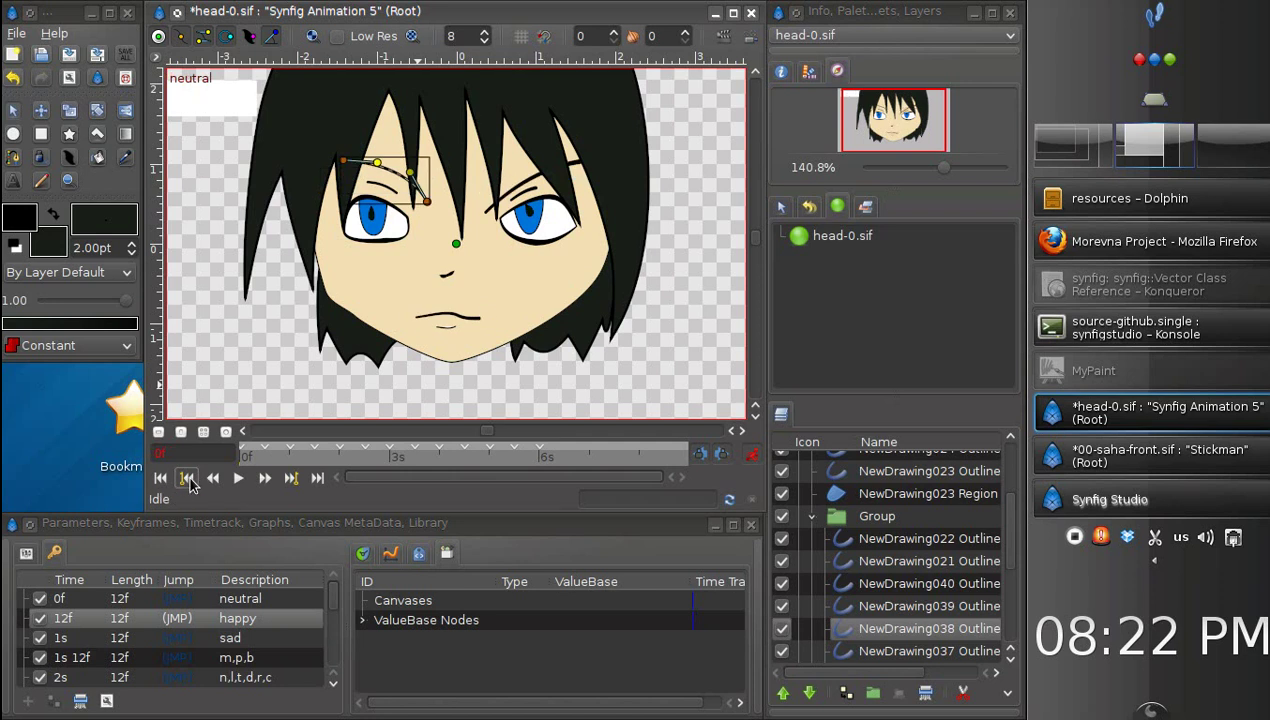
click(291, 479)
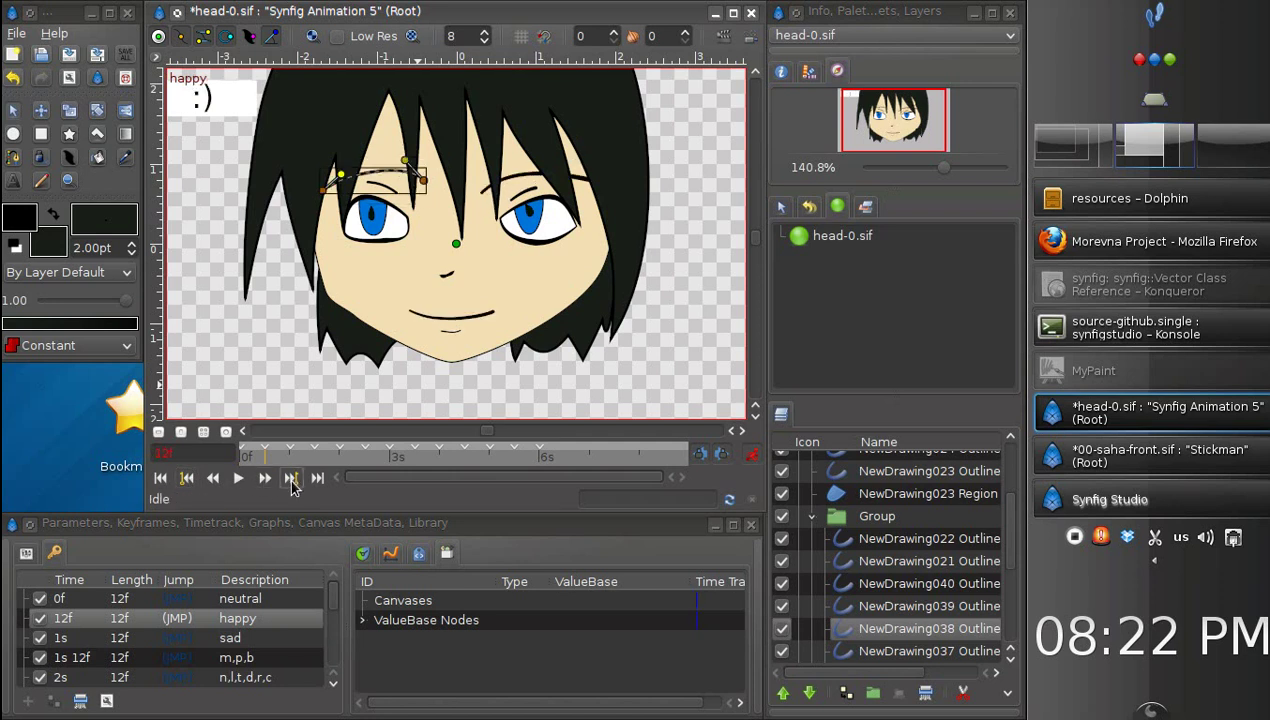
click(291, 479)
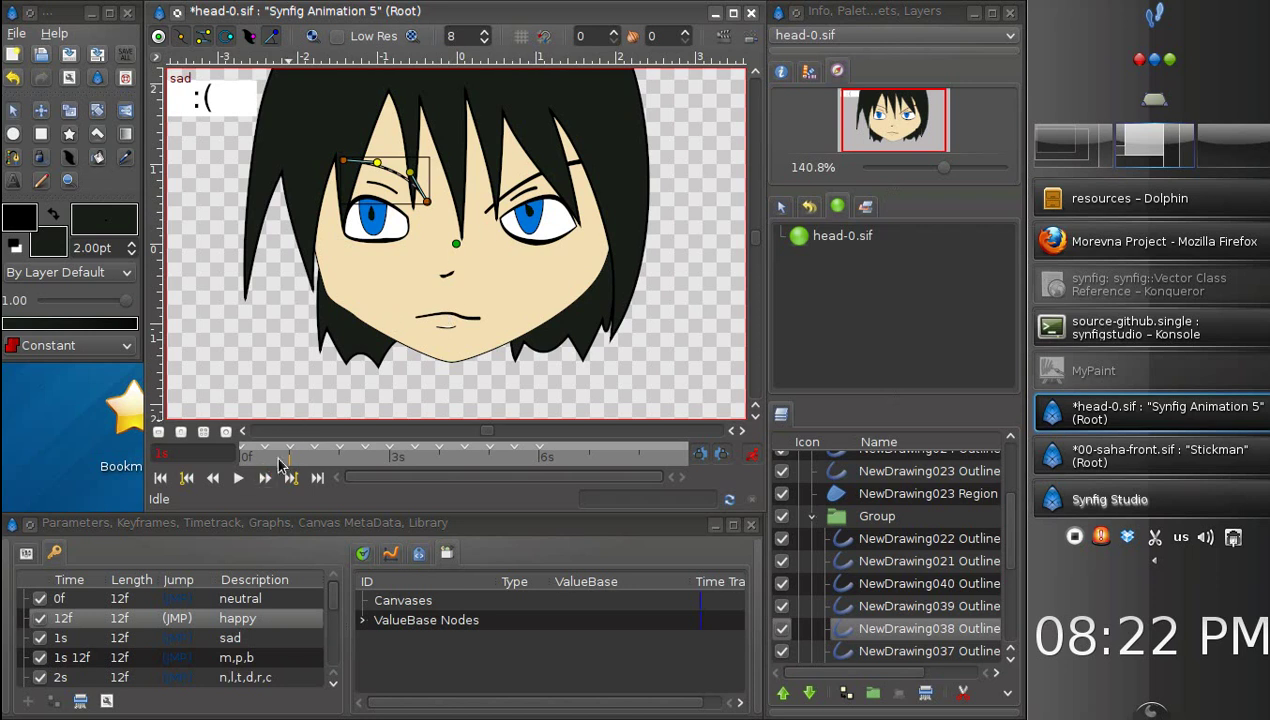
click(186, 479)
click(187, 479)
click(446, 318)
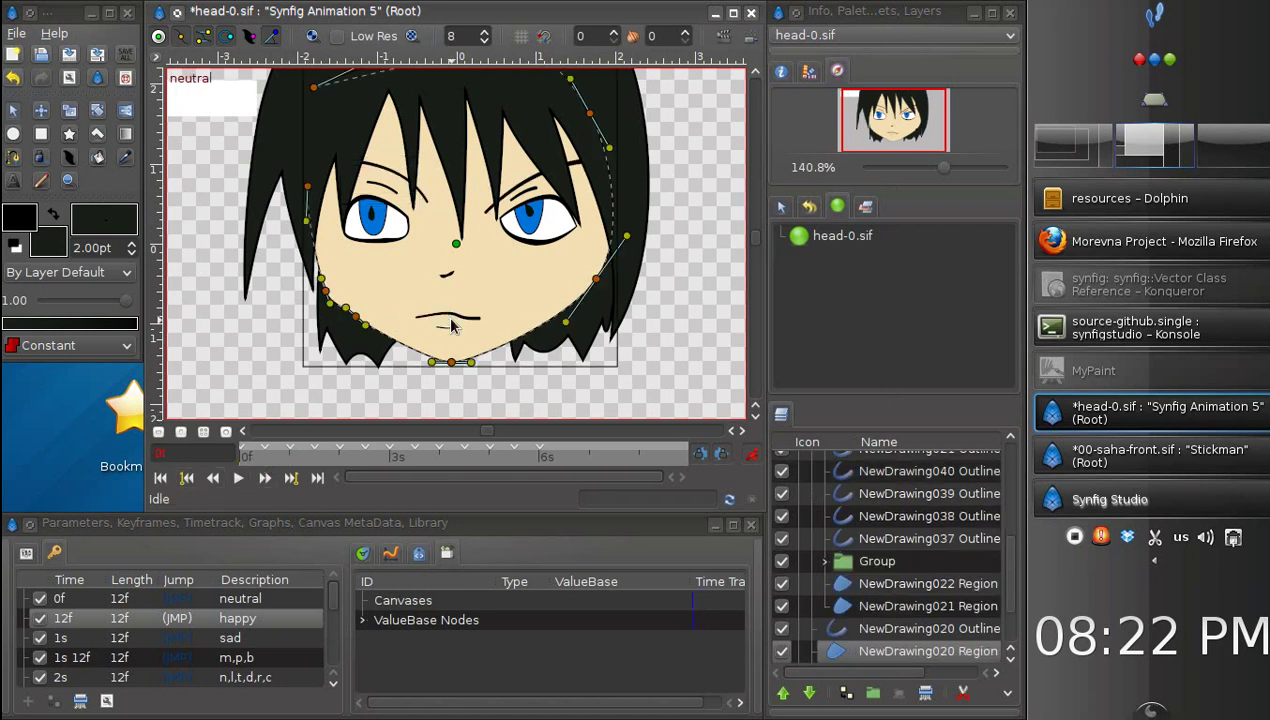
click(446, 319)
drag(434, 316, 441, 318)
Step: Soften both eyebrow outlines at the neutral keyframe into flatter, less angry arches and deselect them
click(527, 192)
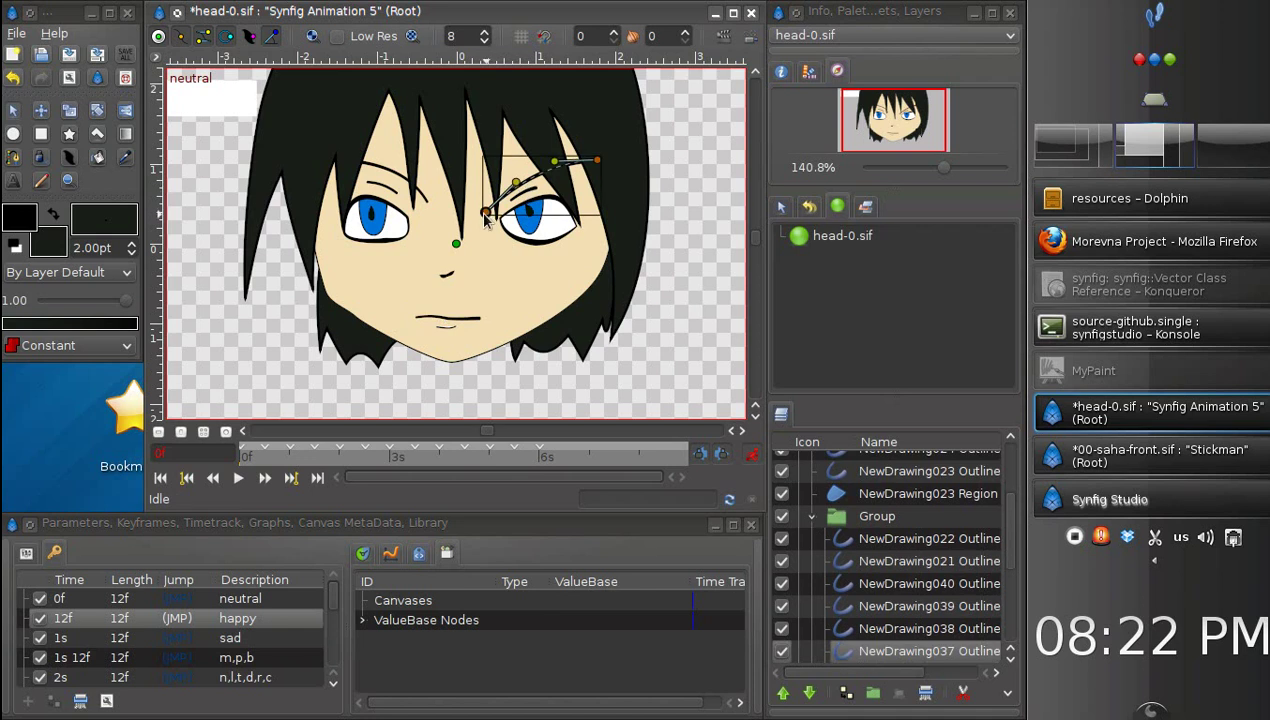
click(392, 172)
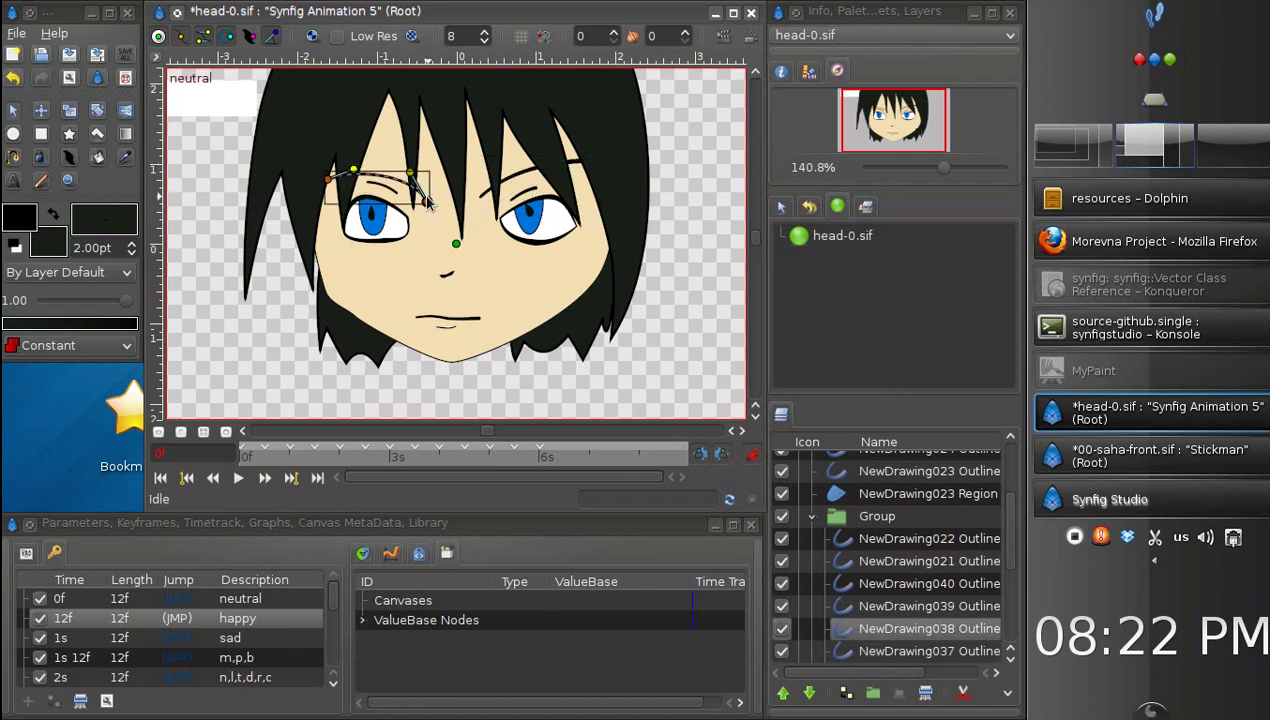
drag(410, 172, 403, 158)
click(678, 196)
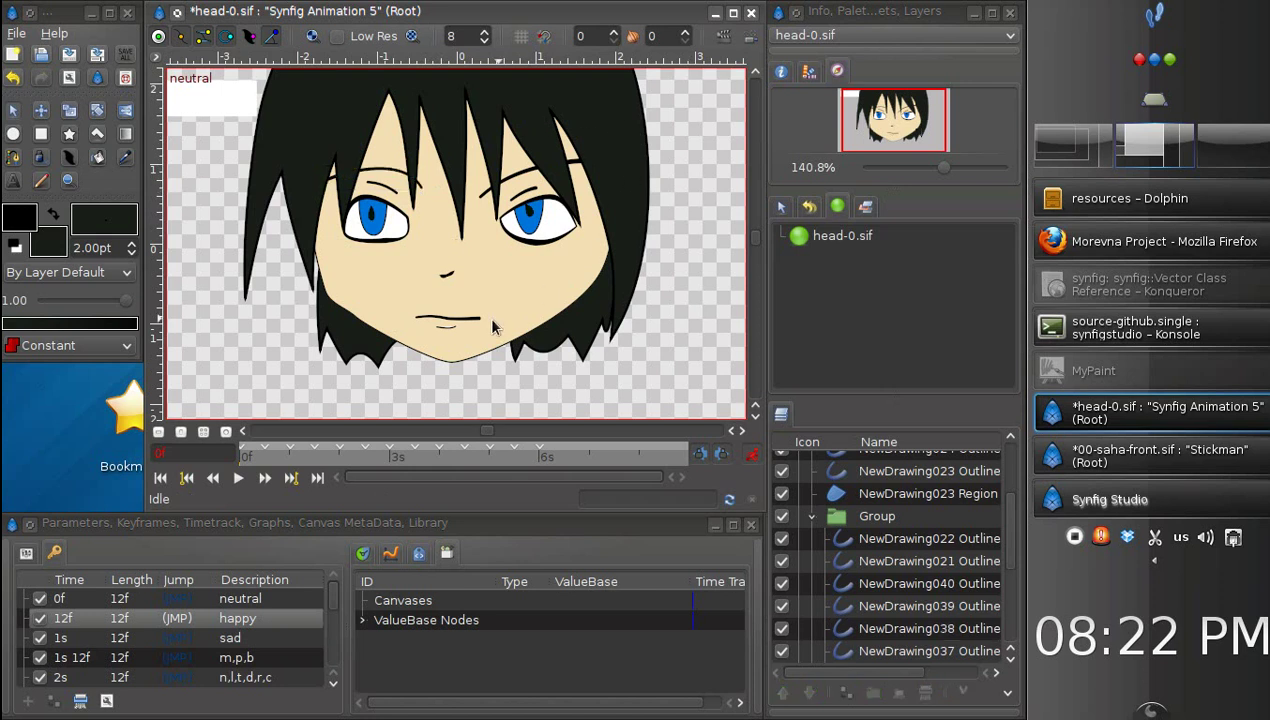
Step: Check the sad and m,p,b keyframes, and save and close head-0.sif to return to the Stickman file
click(290, 458)
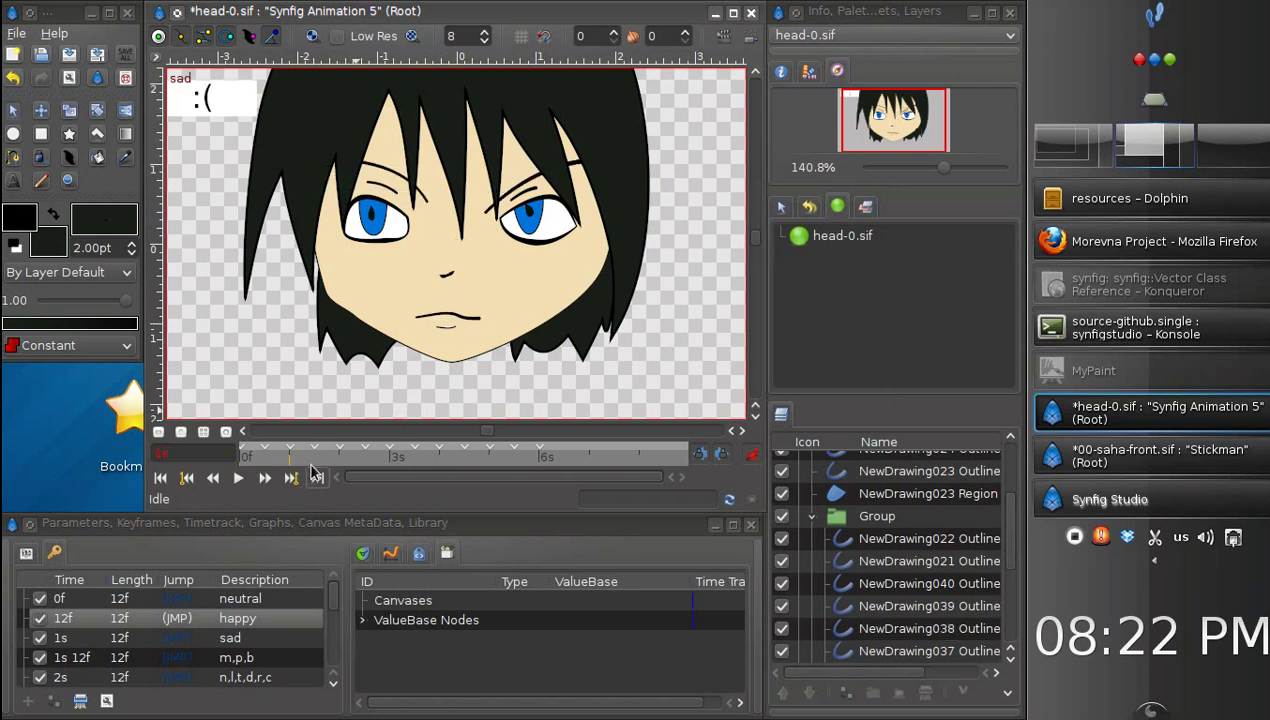
click(314, 458)
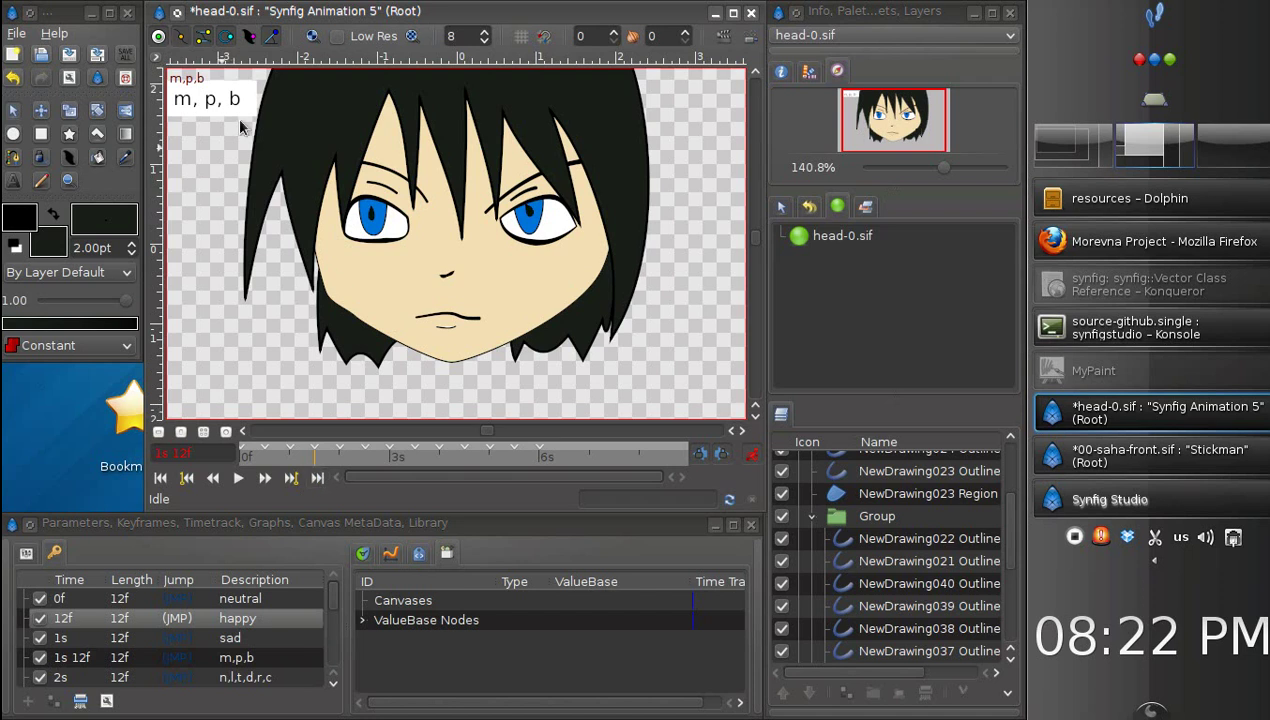
click(447, 318)
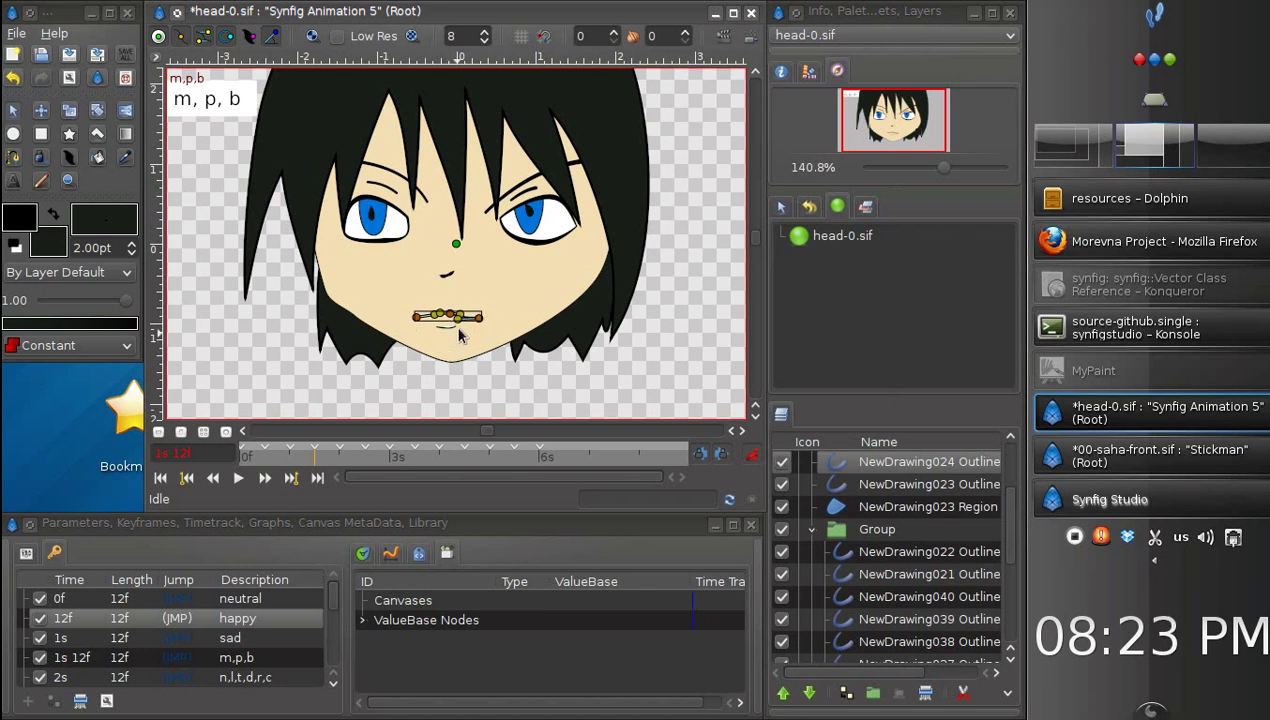
click(517, 374)
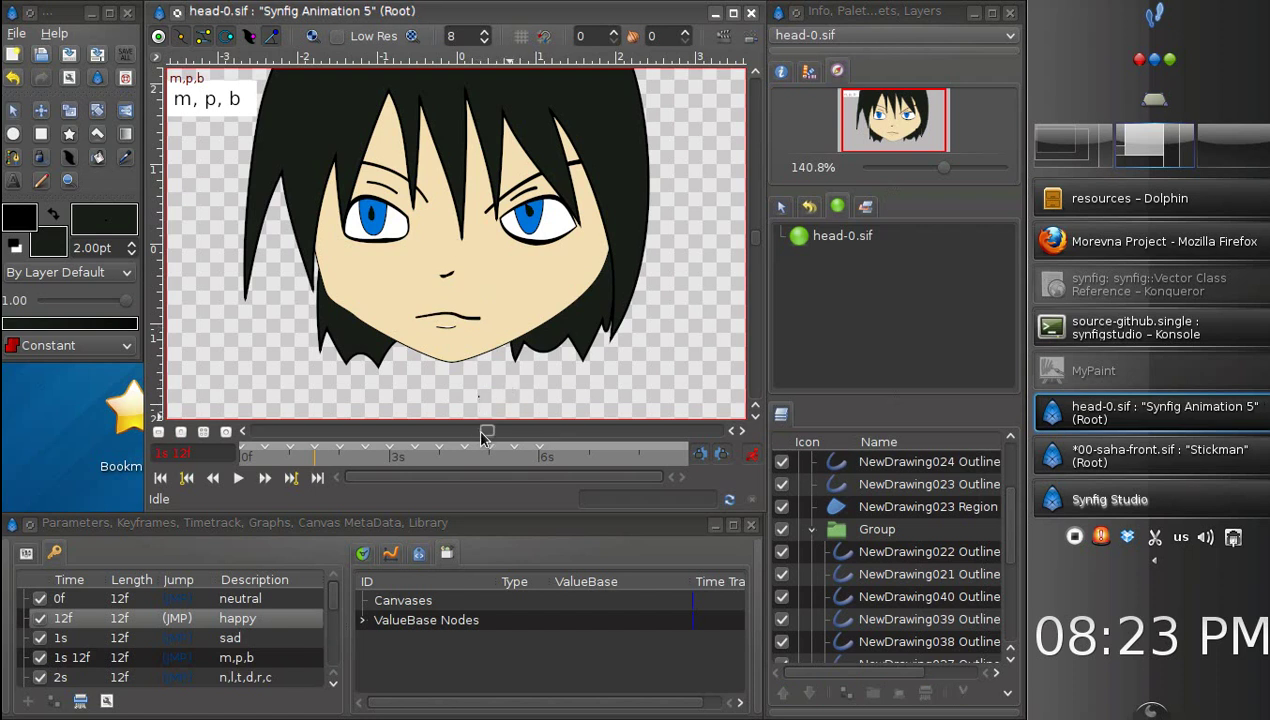
mouse_move(487, 433)
mouse_down()
mouse_move(459, 434)
mouse_move(499, 434)
mouse_move(471, 433)
mouse_up()
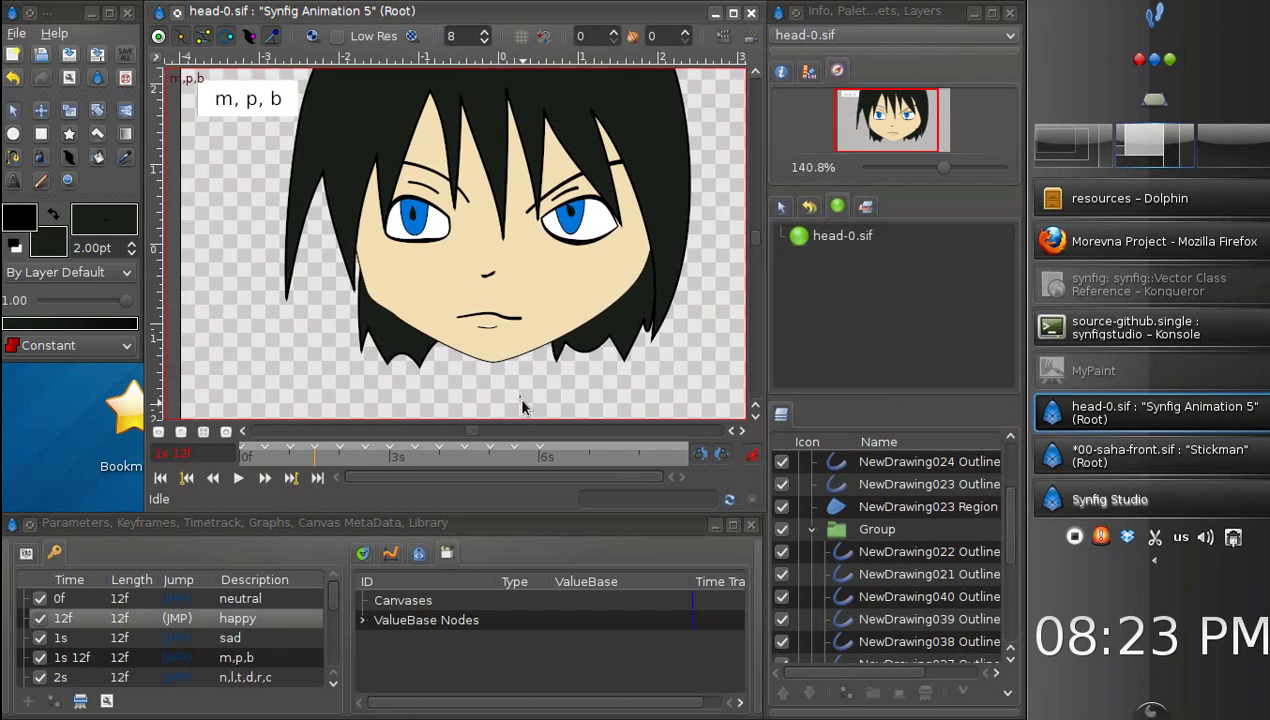
click(751, 14)
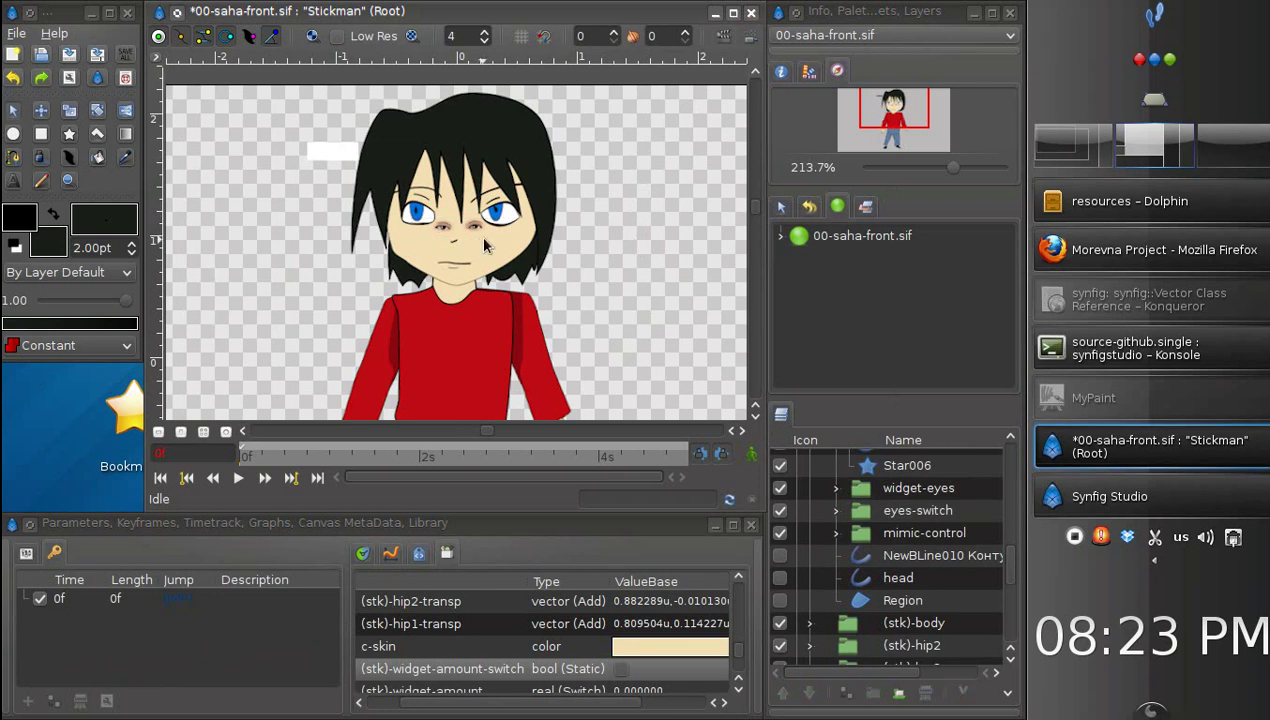
Step: Locate the head's widget layers and enable the (stk)-widget-amount-switch value to display the control widgets
scroll(1010, 570, up, 1)
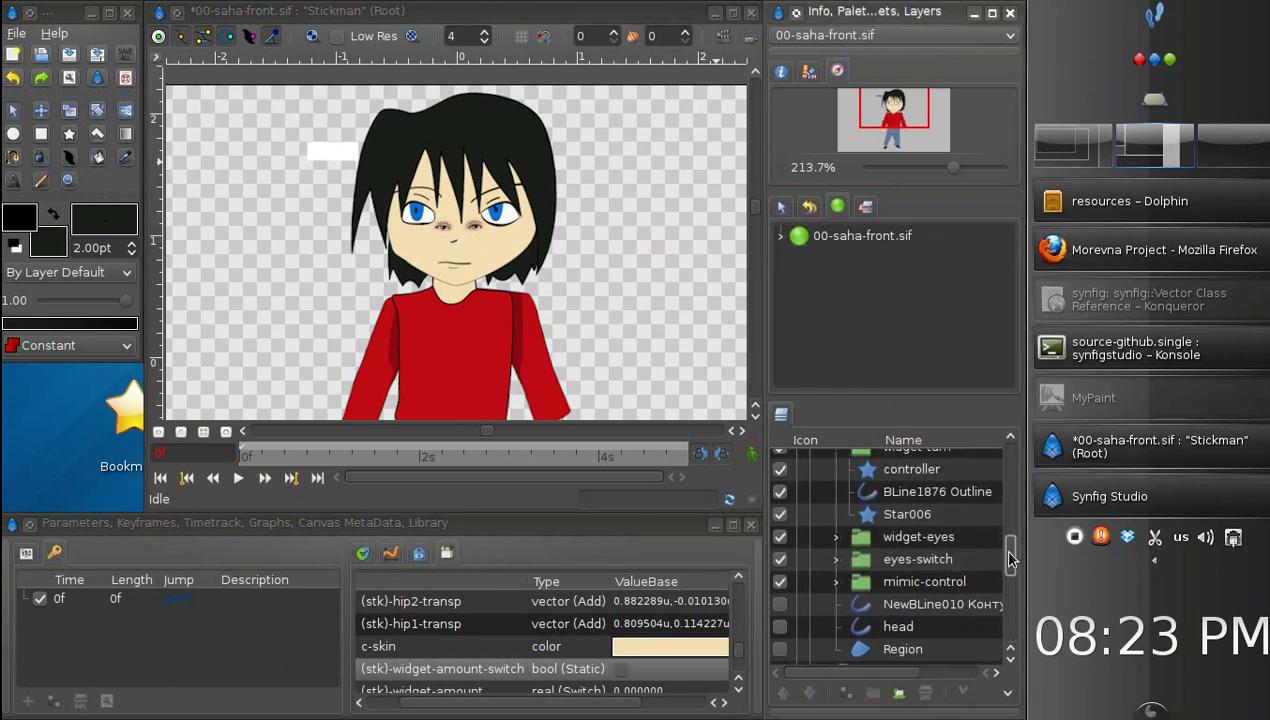
click(920, 534)
click(910, 574)
click(905, 555)
click(914, 534)
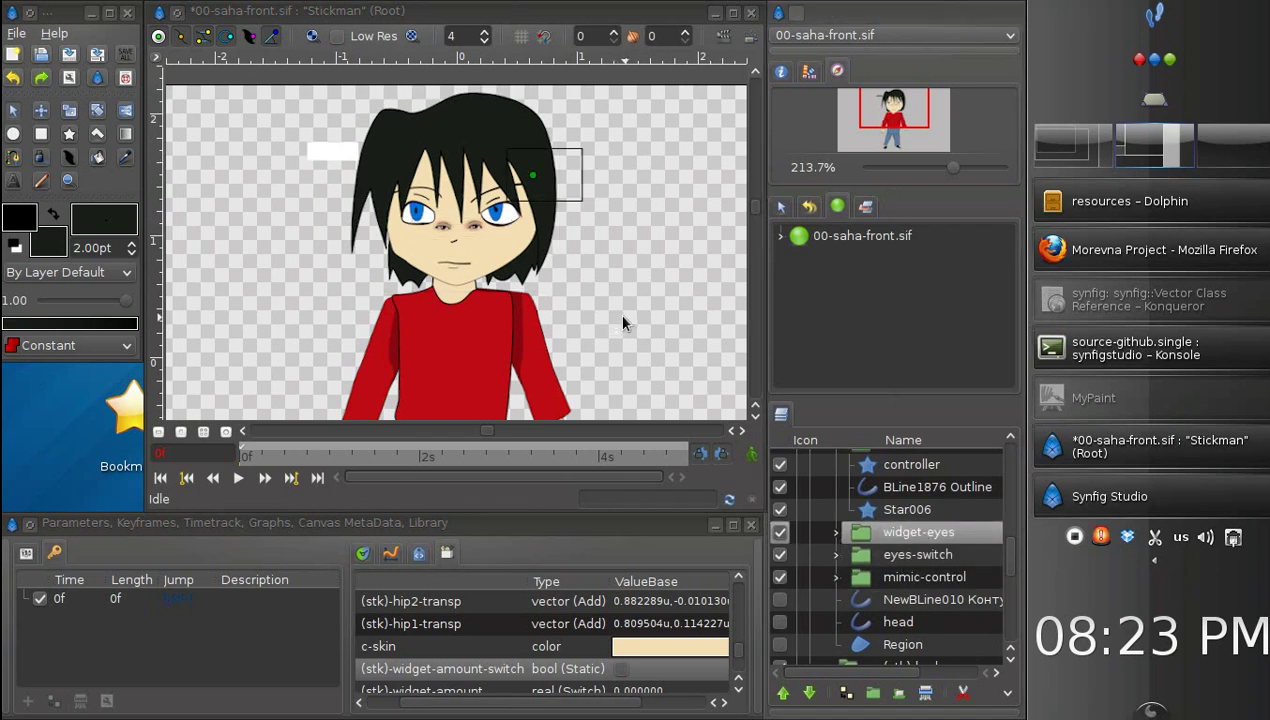
click(618, 310)
click(621, 668)
click(621, 668)
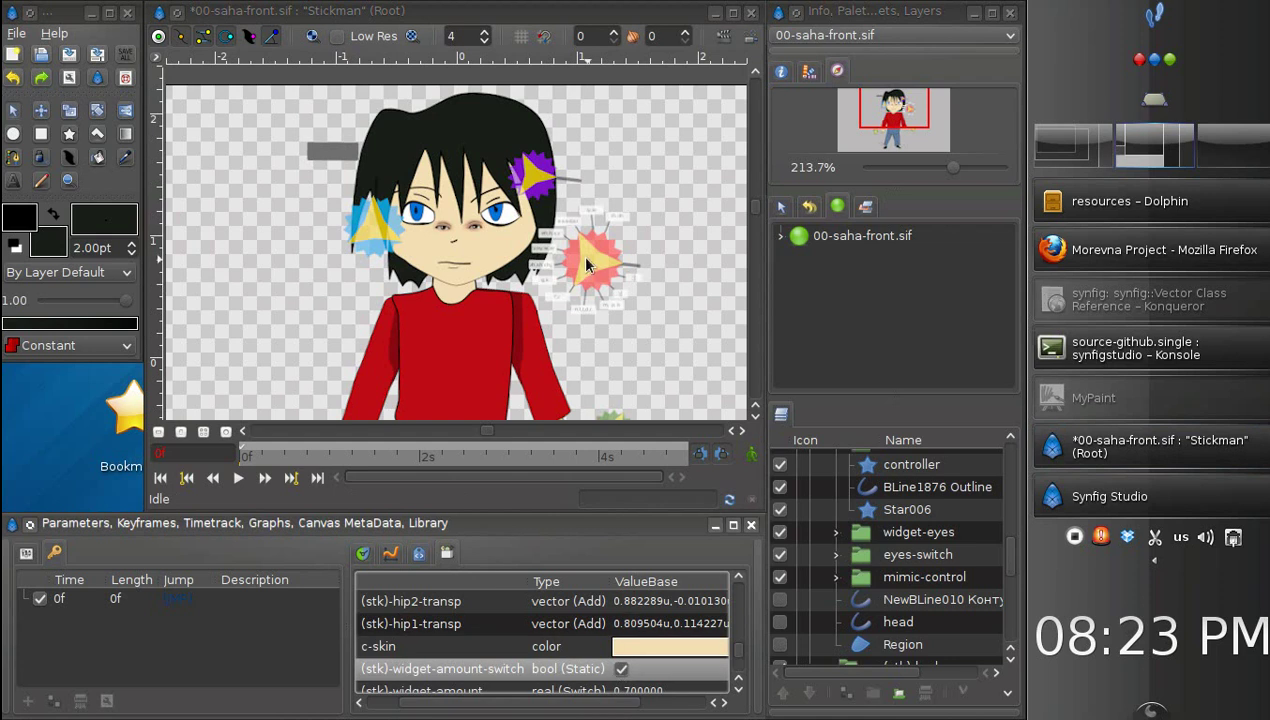
Step: Select the mimic widget's controller and rotate its handle slightly clockwise
click(581, 256)
mouse_move(622, 262)
mouse_down()
mouse_move(620, 293)
mouse_move(630, 267)
mouse_up()
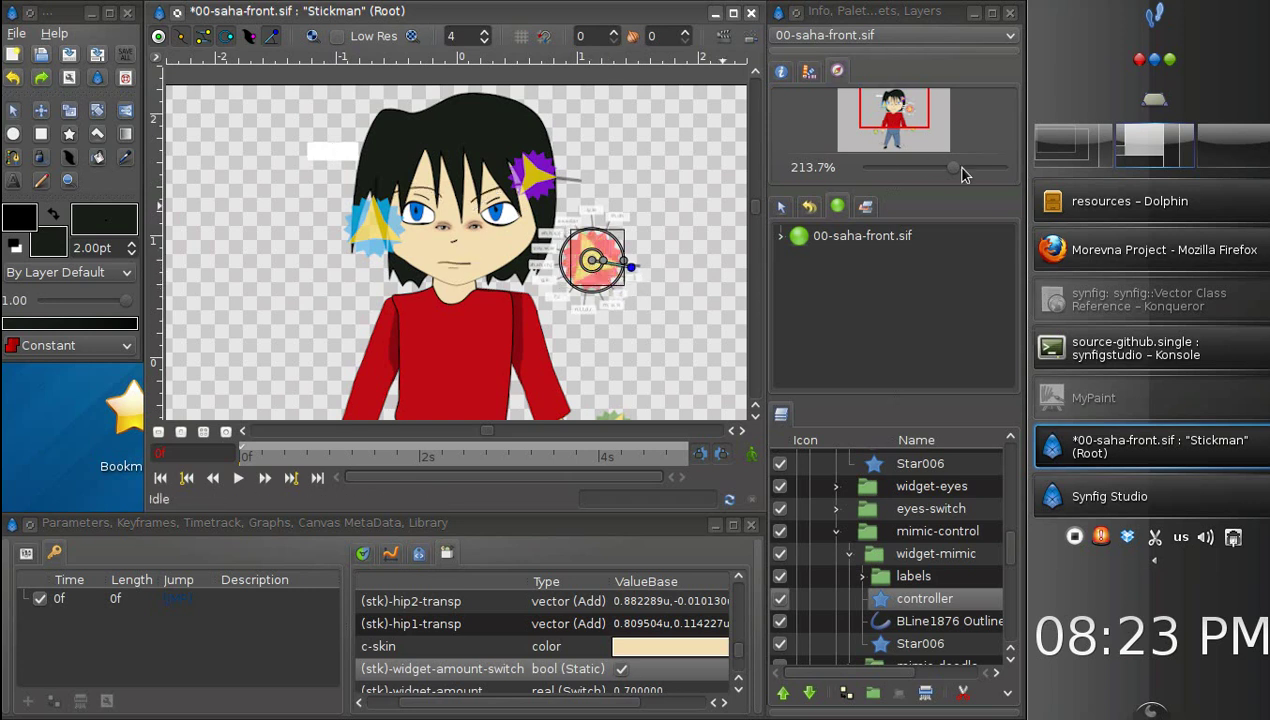
drag(959, 168, 969, 167)
drag(895, 106, 894, 111)
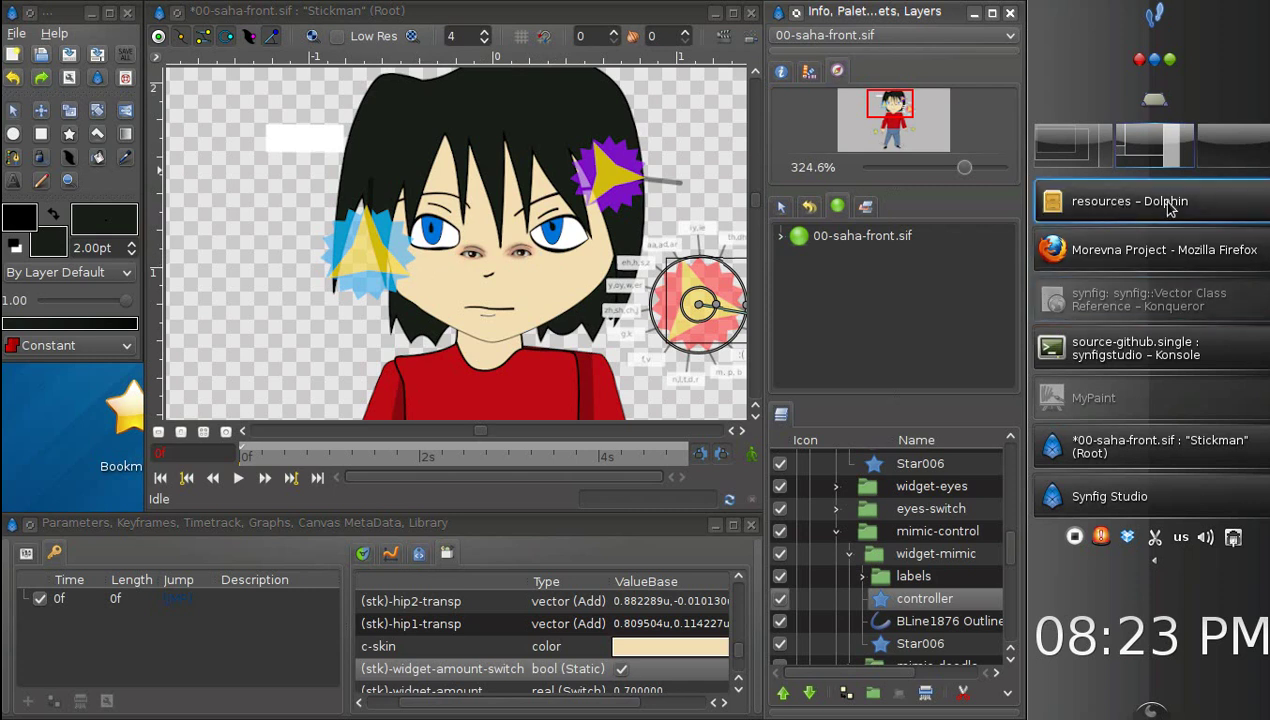
Step: Switch to Dolphin, open head-0-eyes.sif from the resources folder and scrub its timeline back to the open keyframe
click(1100, 208)
click(436, 413)
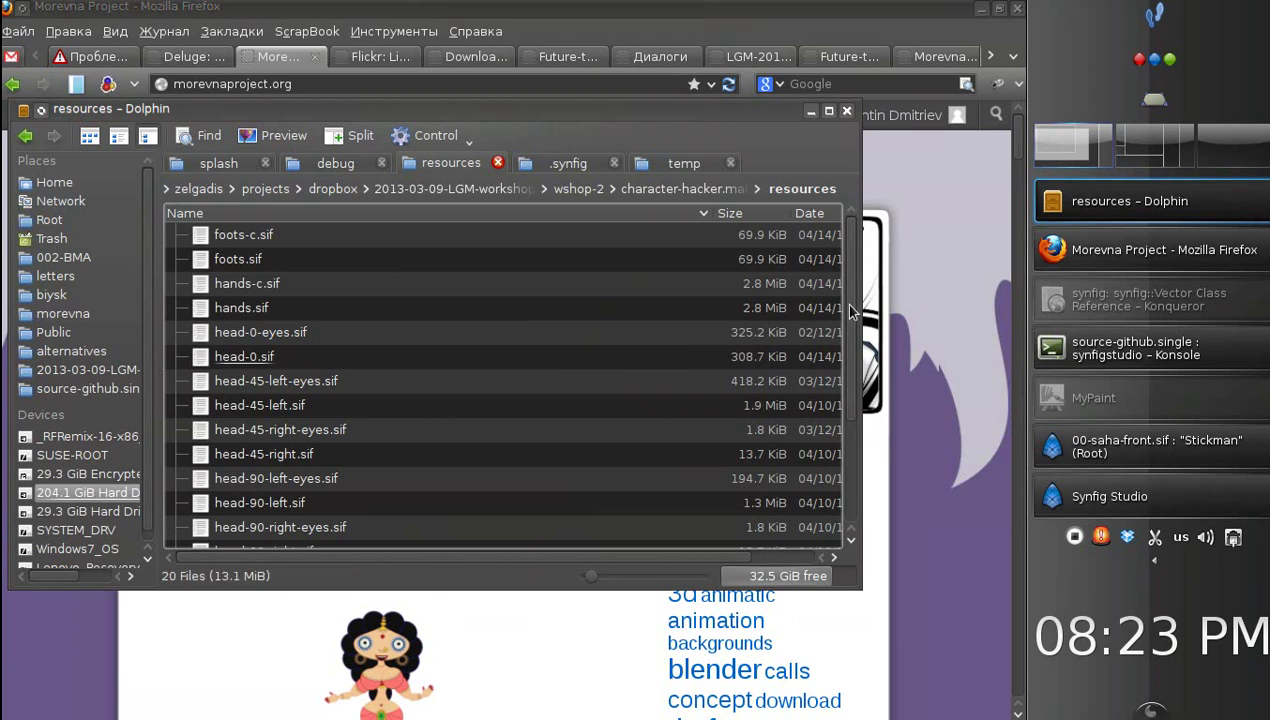
scroll(846, 380, down, 1)
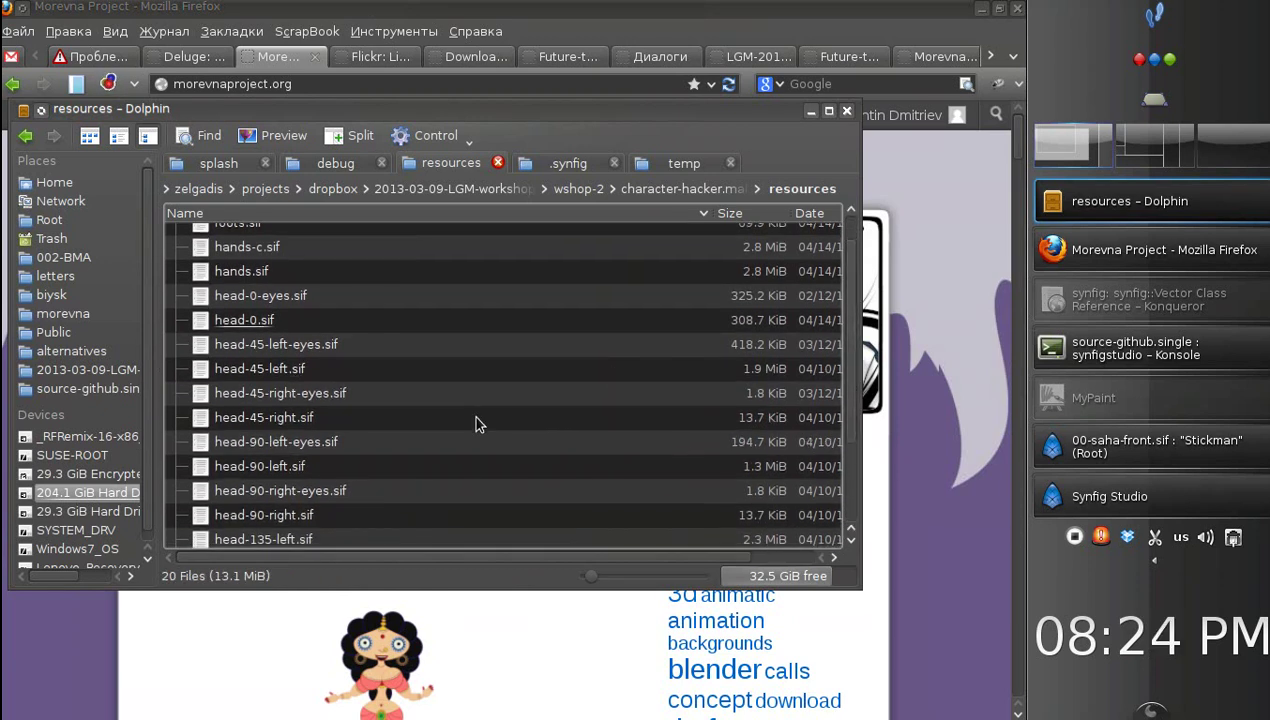
click(481, 422)
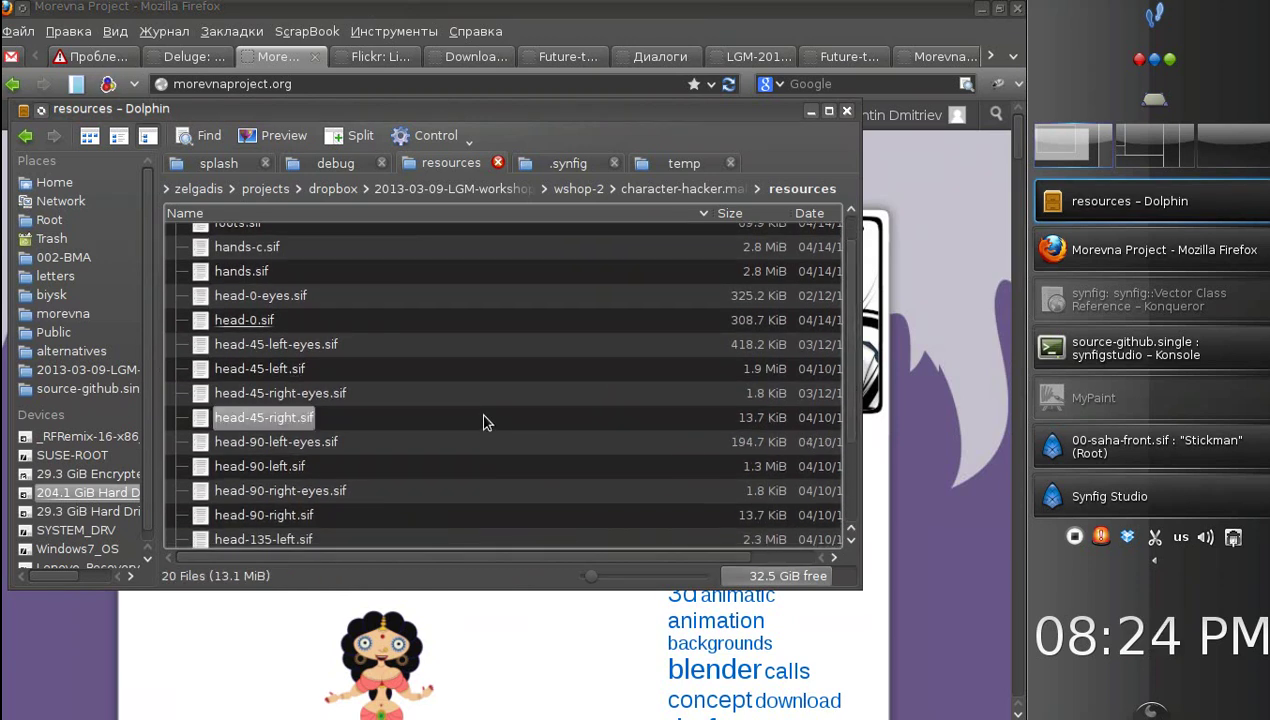
double_click(265, 298)
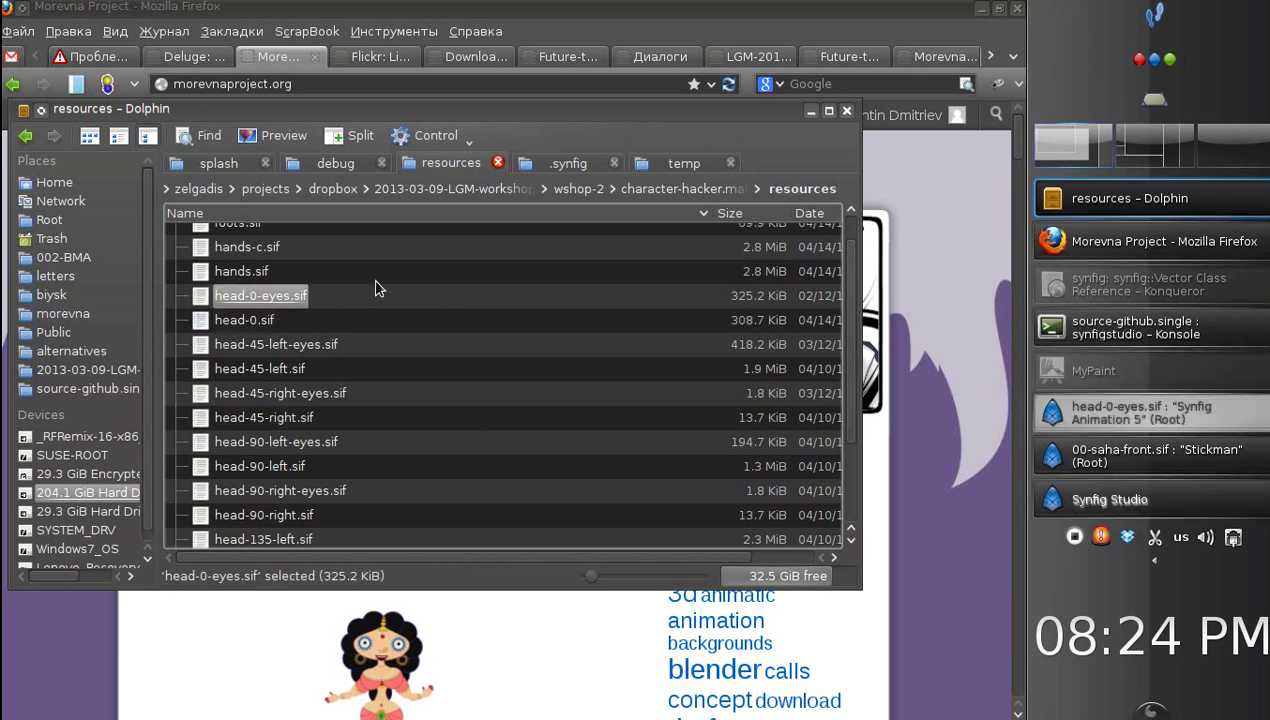
click(1088, 412)
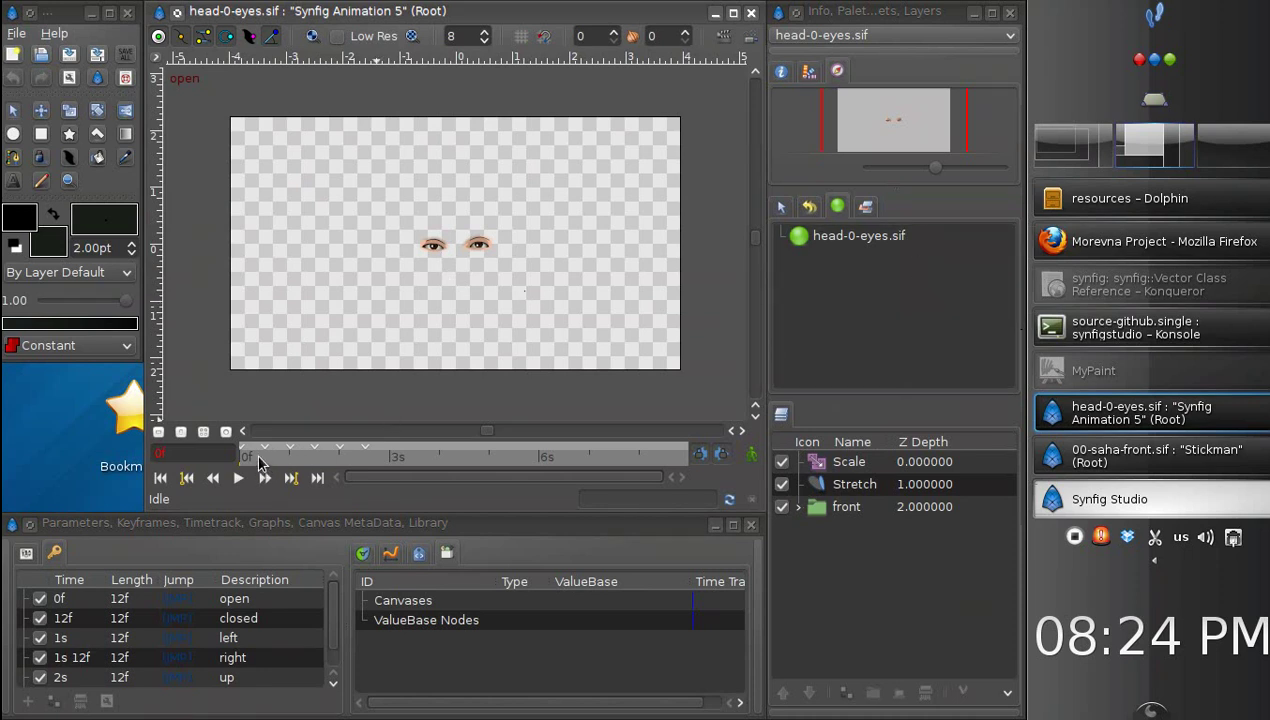
mouse_move(258, 462)
mouse_down()
mouse_move(318, 462)
mouse_move(237, 463)
mouse_up()
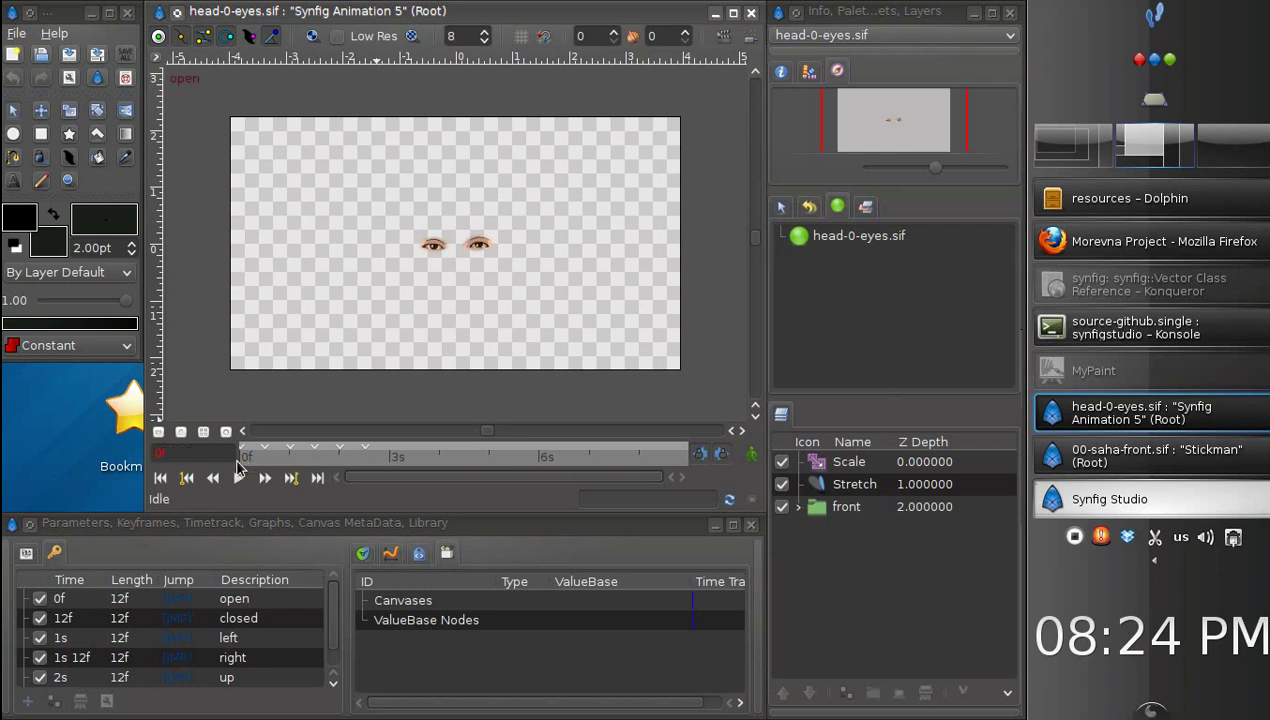
click(47, 56)
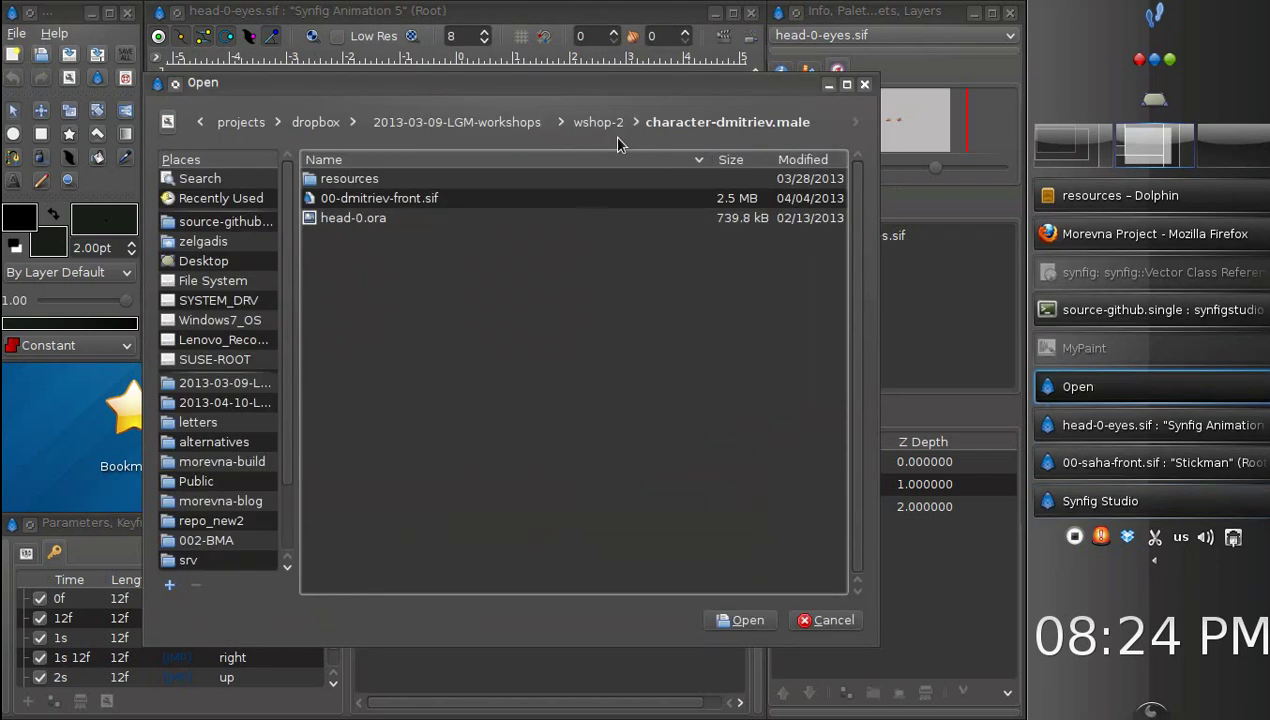
click(601, 123)
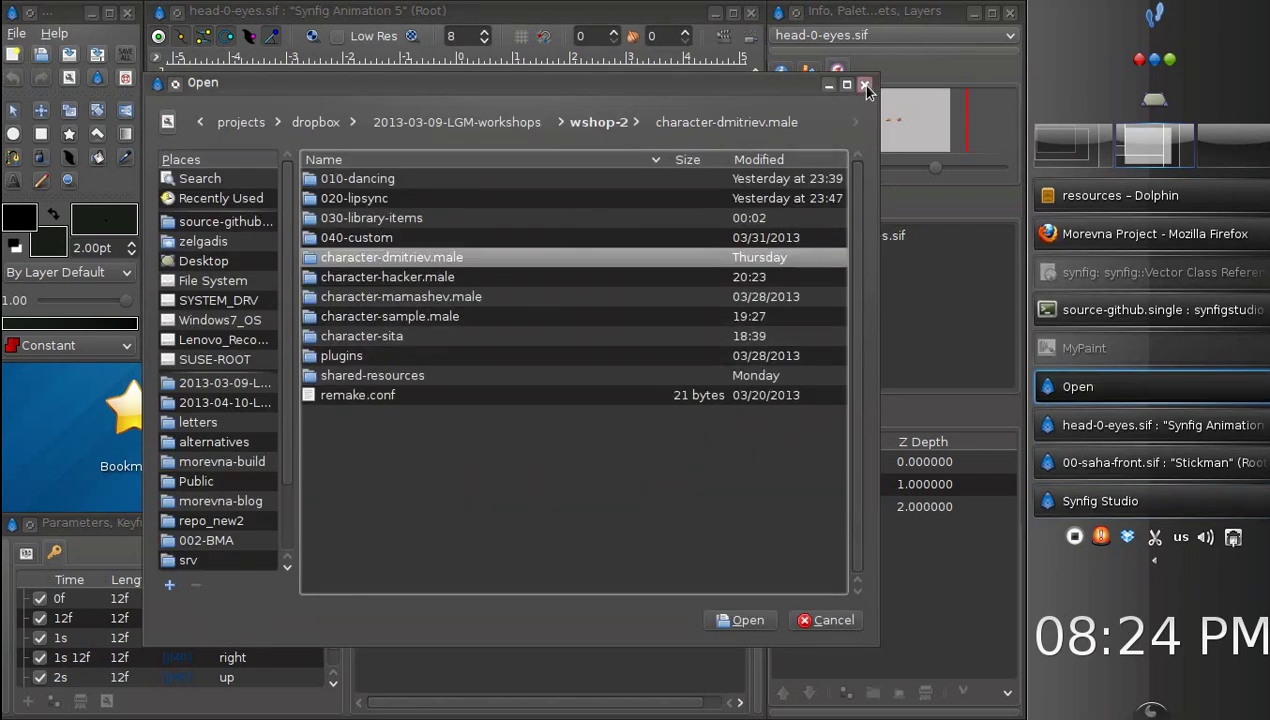
key(Escape)
Step: Switch to Dolphin, reopen head-0.sif from the resources folder and bring its canvas to the front
click(1120, 198)
click(248, 322)
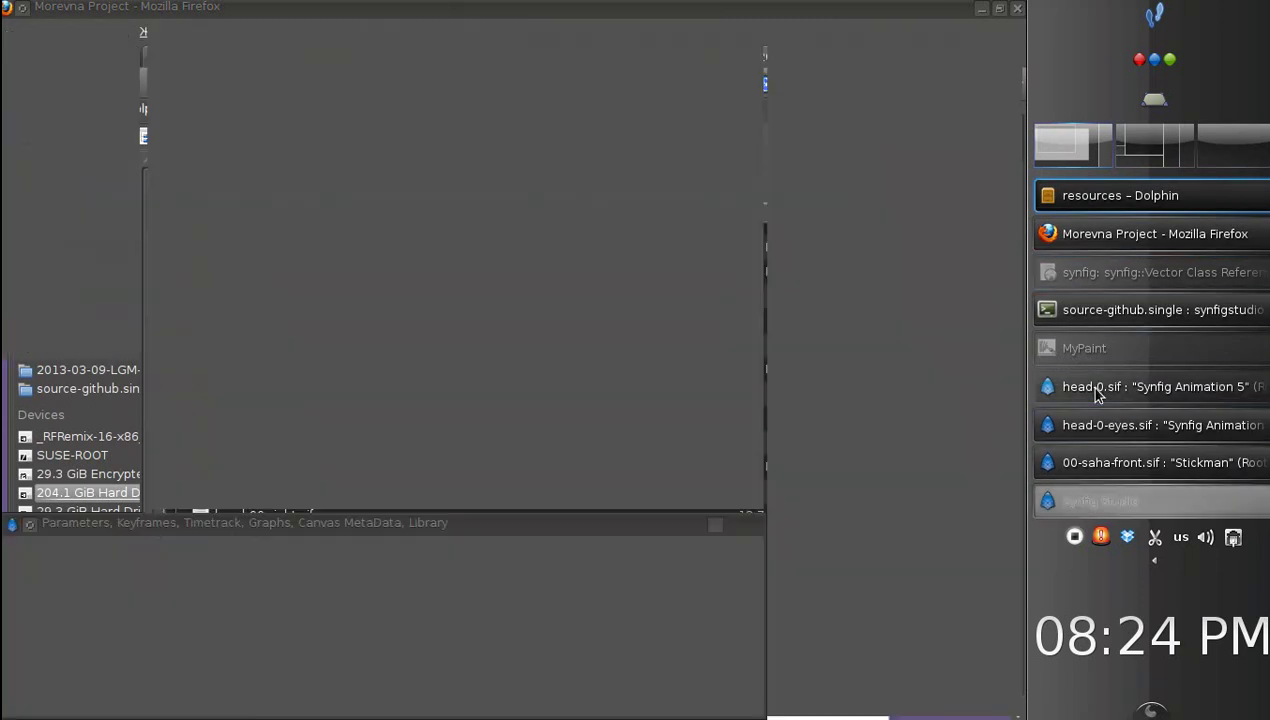
click(1096, 390)
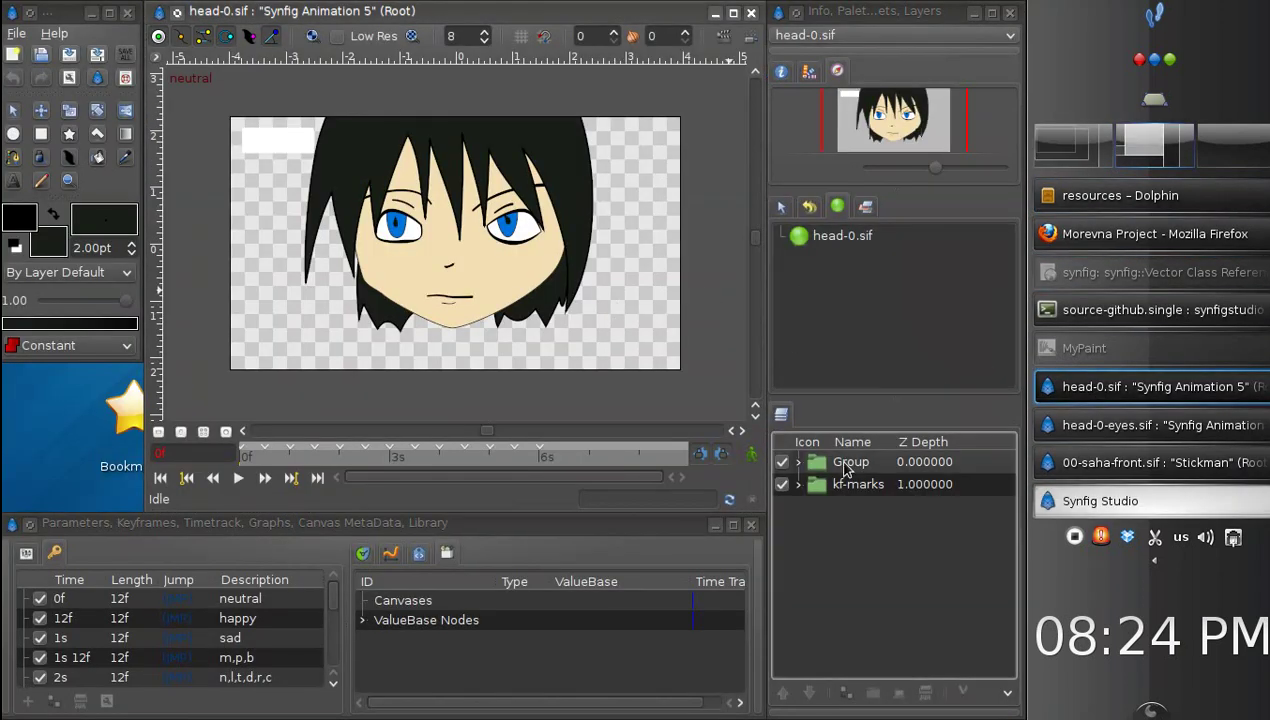
Step: Expand the head's layer group and examine the nested eye group, toggling its visibility to identify what it contains
click(799, 466)
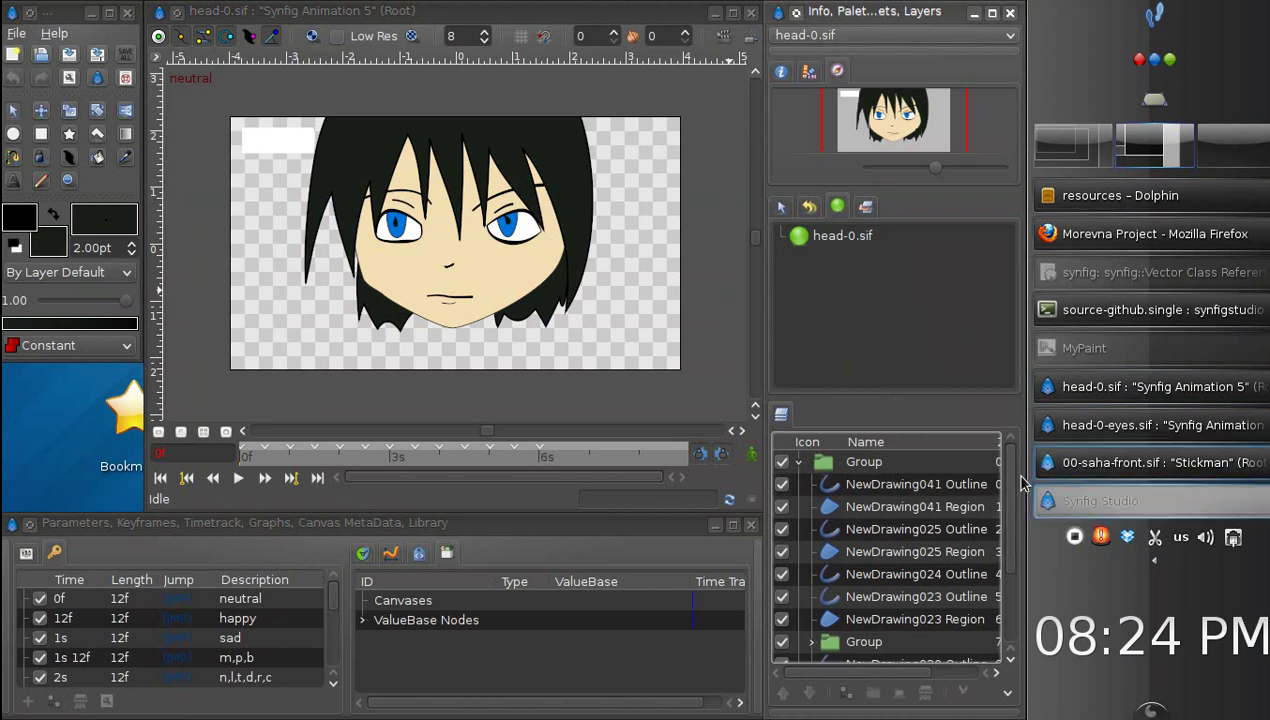
scroll(1003, 533, down, 2)
scroll(1003, 532, down, 1)
click(783, 553)
click(783, 553)
click(783, 553)
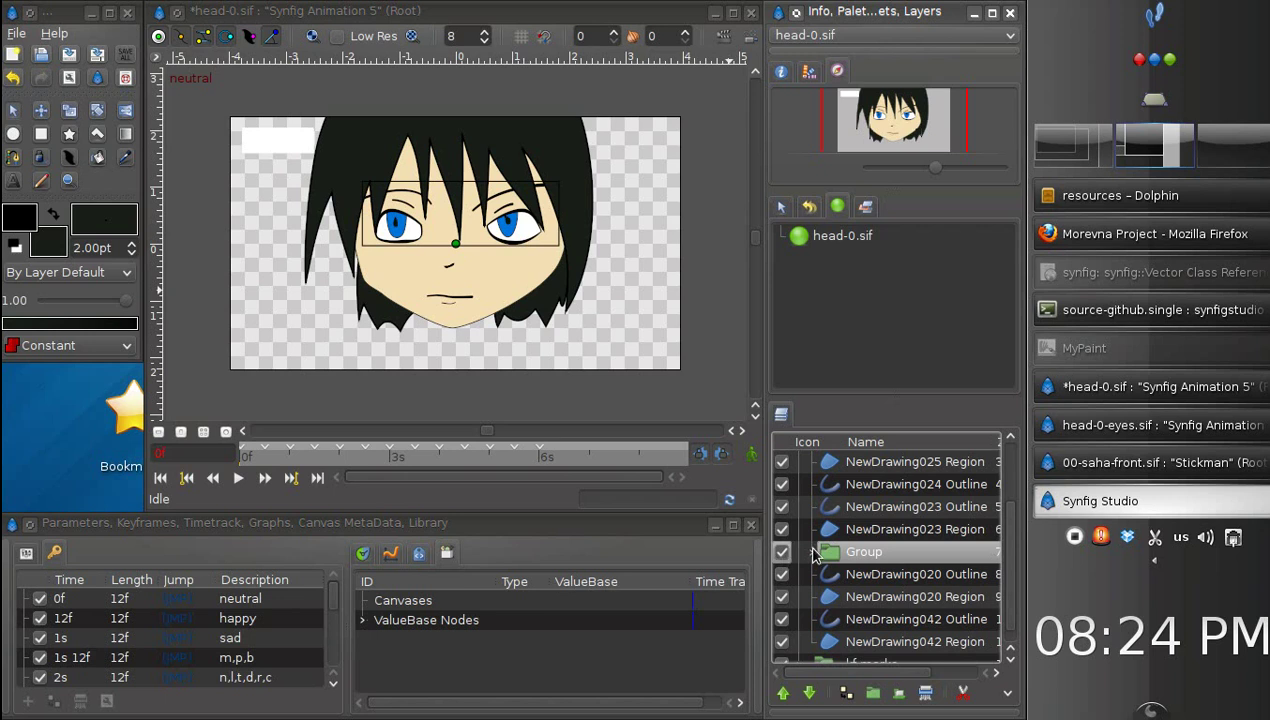
click(813, 557)
scroll(1005, 500, down, 3)
click(908, 510)
click(897, 526)
click(848, 482)
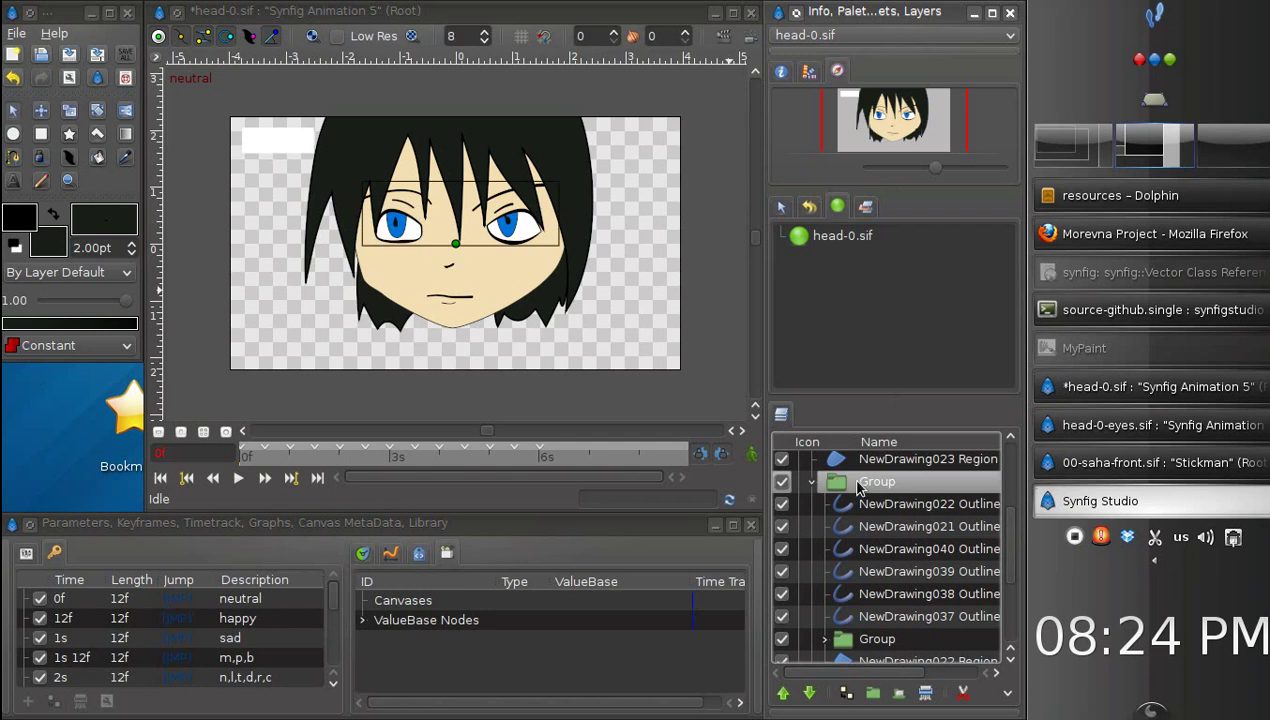
click(783, 484)
click(783, 484)
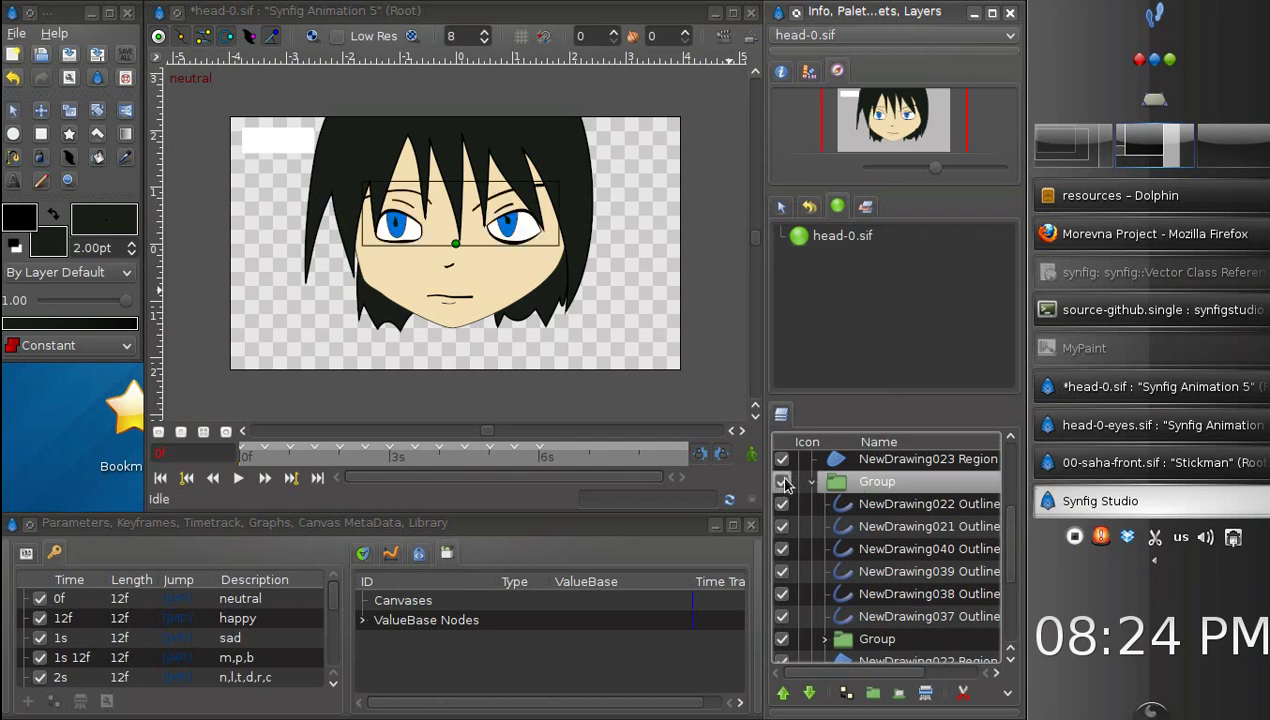
Step: Move both eyebrow outlines, NewDrawing037 and NewDrawing038, out of the eye group and place them directly above it
click(500, 203)
click(505, 200)
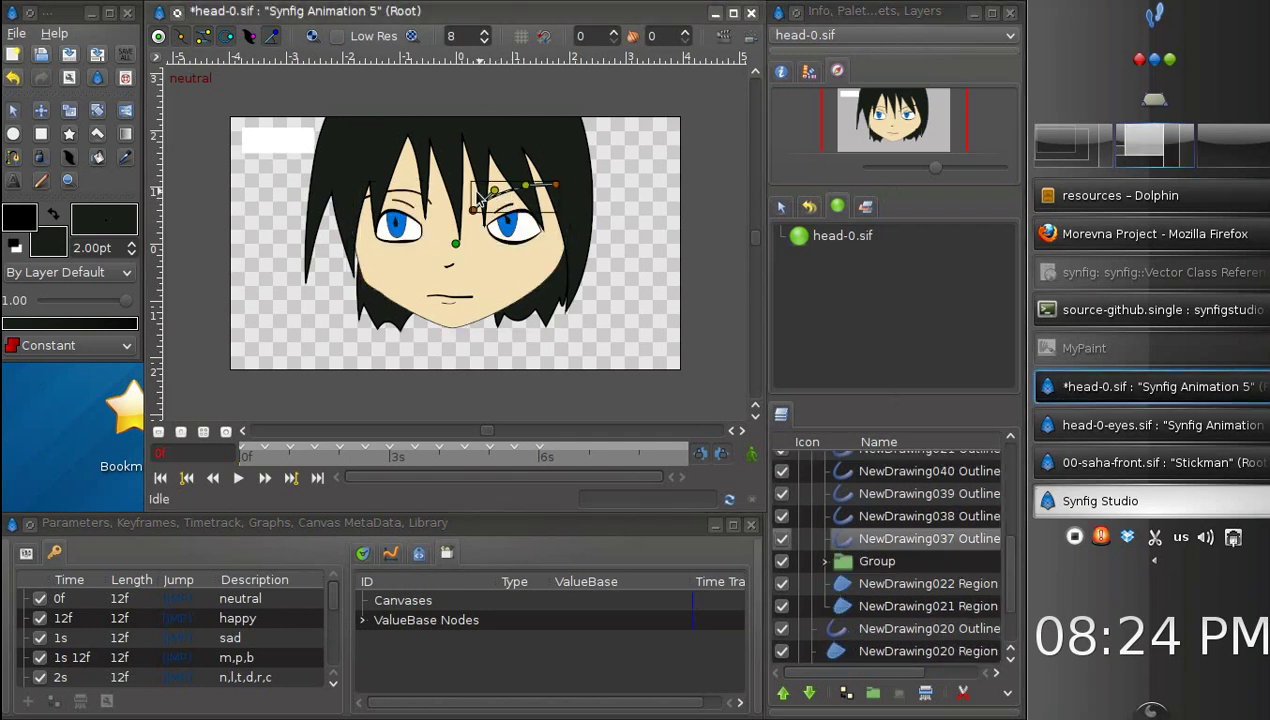
ctrl+click(411, 191)
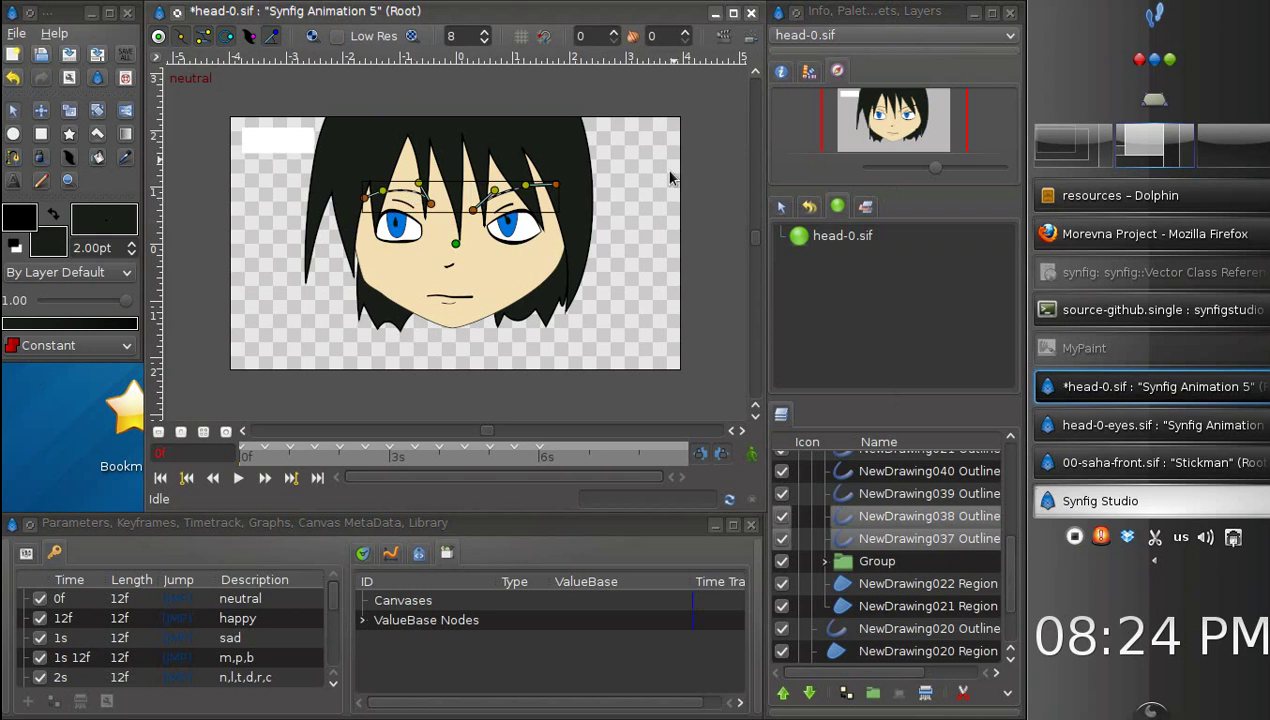
key(ctrl+x)
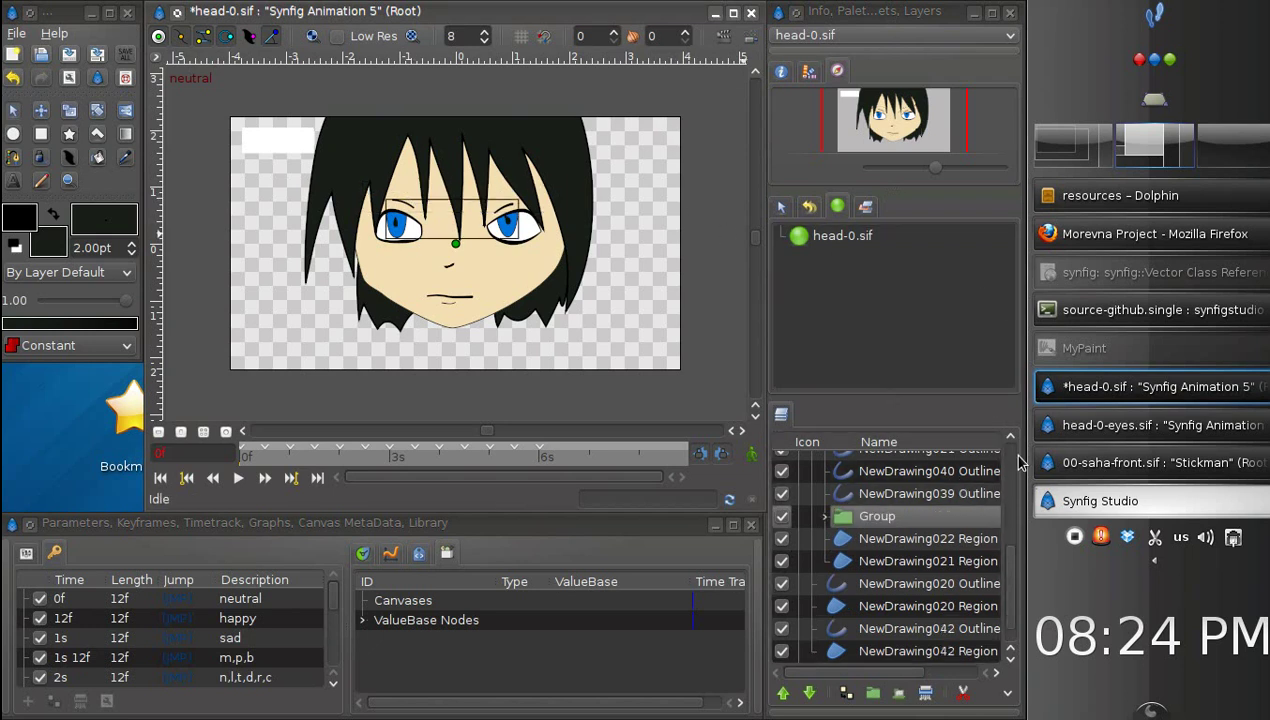
click(1010, 440)
click(1010, 440)
click(1010, 440)
click(1010, 440)
click(1010, 440)
click(876, 513)
key(ctrl+v)
click(839, 530)
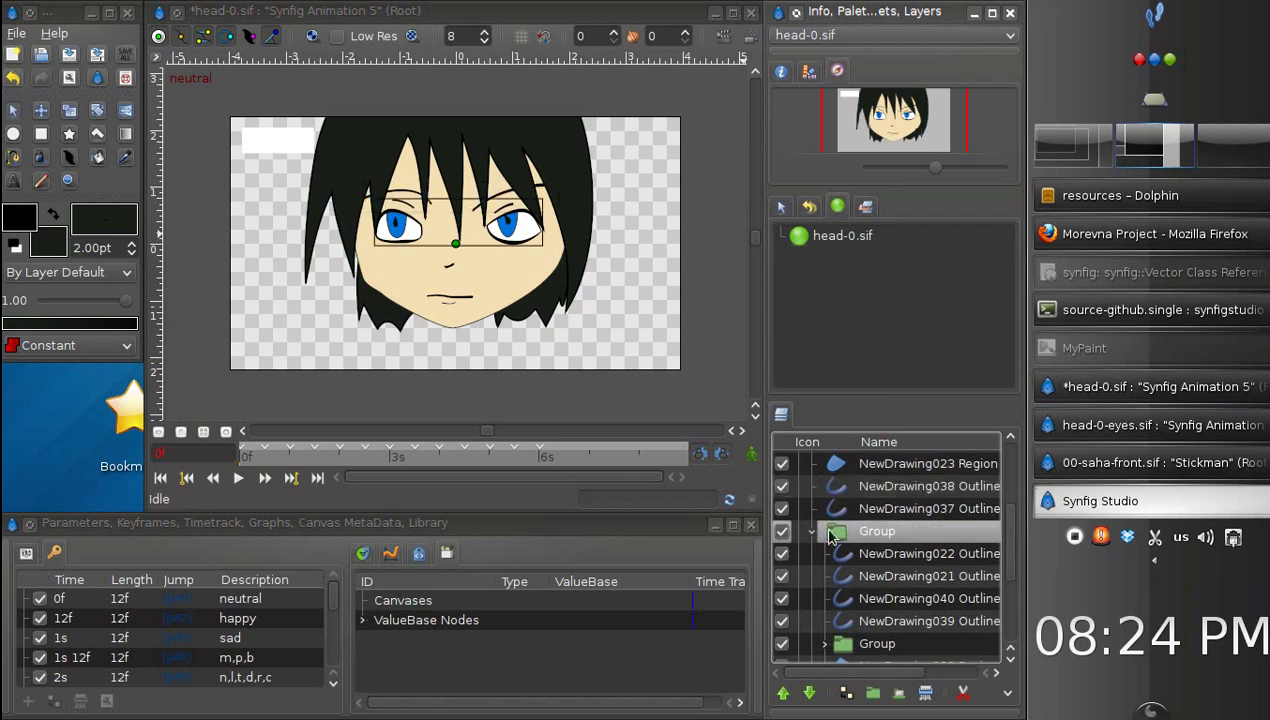
Step: Collapse the eye group and toggle its visibility to check that it holds only the eyes
click(812, 535)
click(782, 538)
click(782, 538)
click(782, 538)
click(782, 538)
click(782, 538)
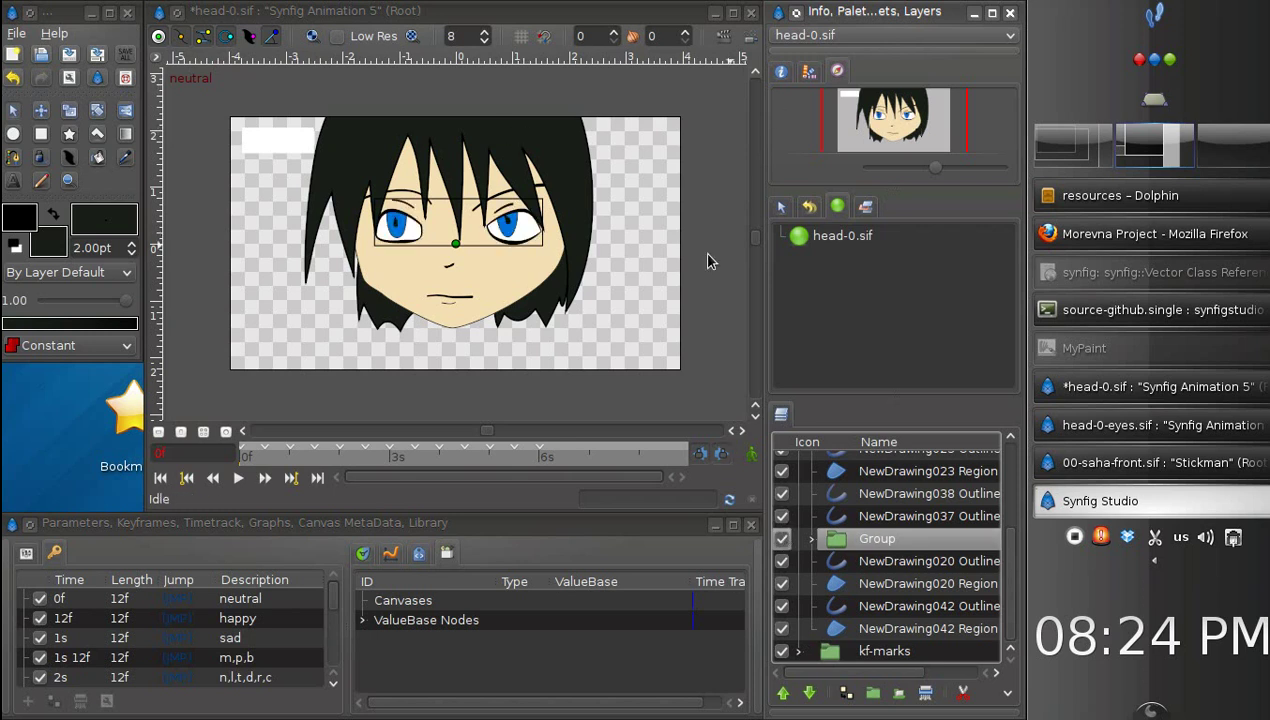
Step: Select the front hair region and adjust the fringe points around the character's right eye
click(512, 178)
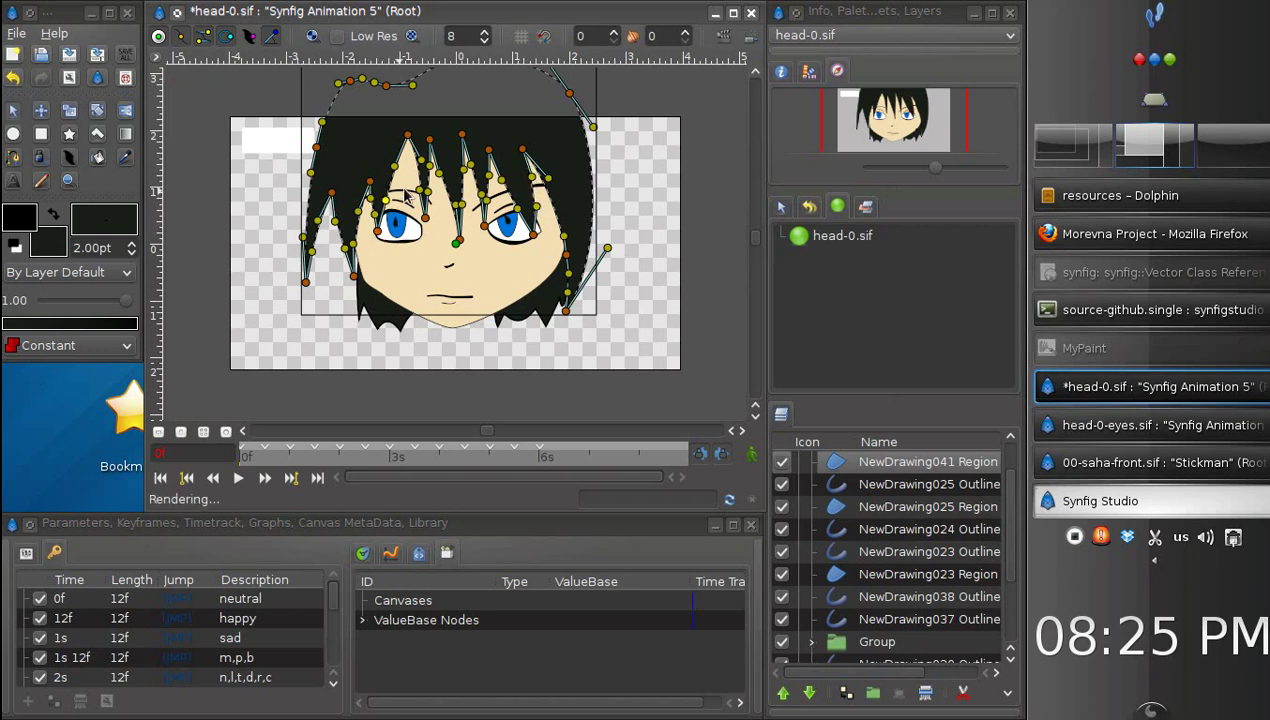
drag(425, 203, 415, 145)
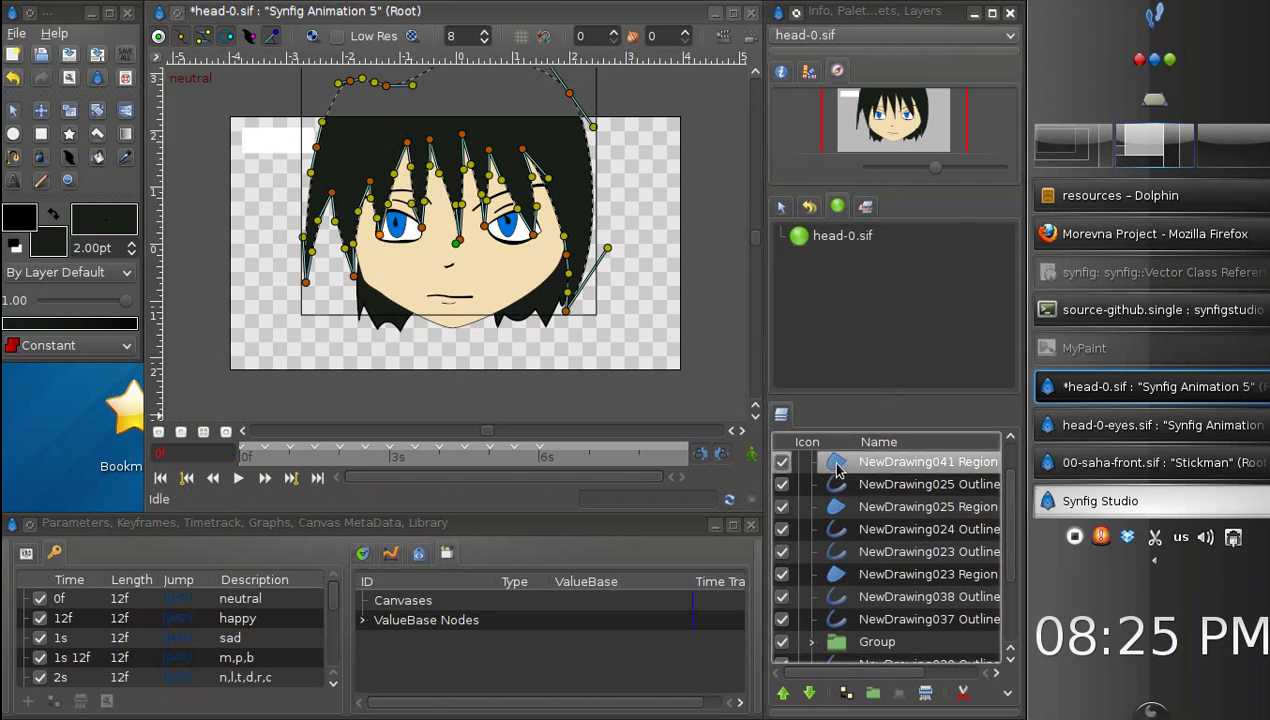
click(1010, 439)
click(910, 463)
ctrl+click(903, 482)
scroll(888, 600, down, 3)
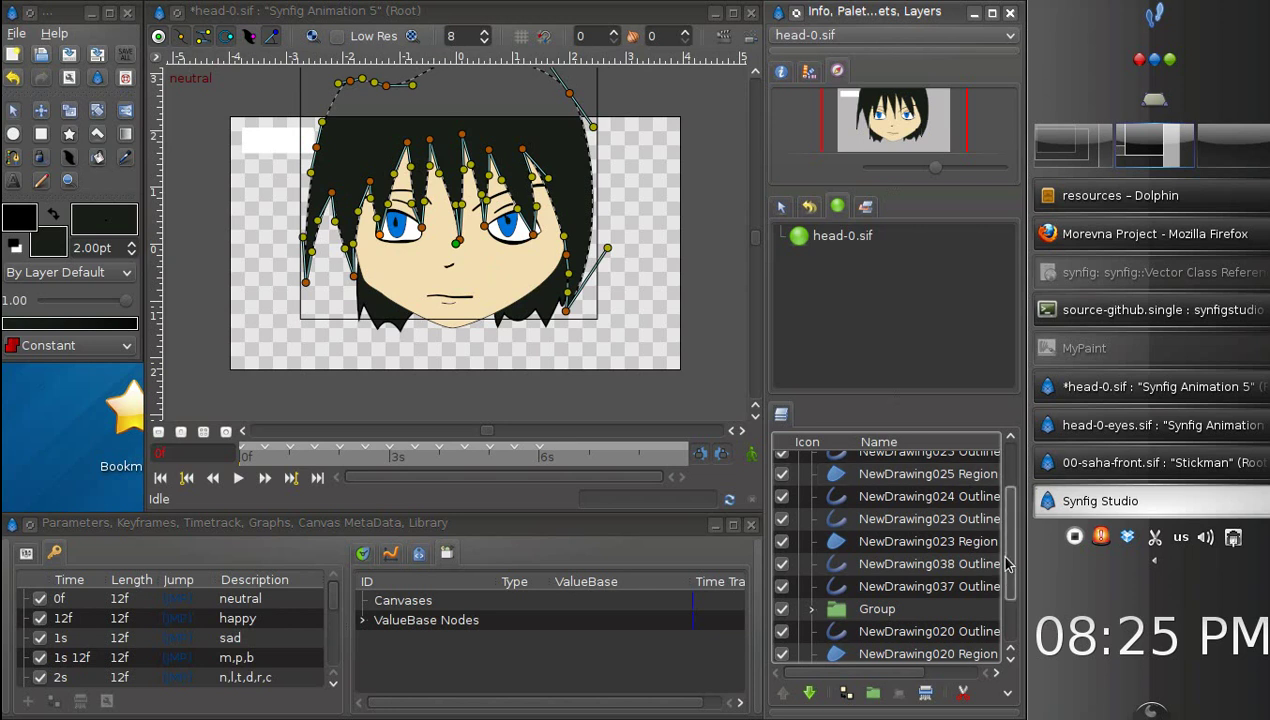
scroll(868, 563, down, 2)
click(868, 556)
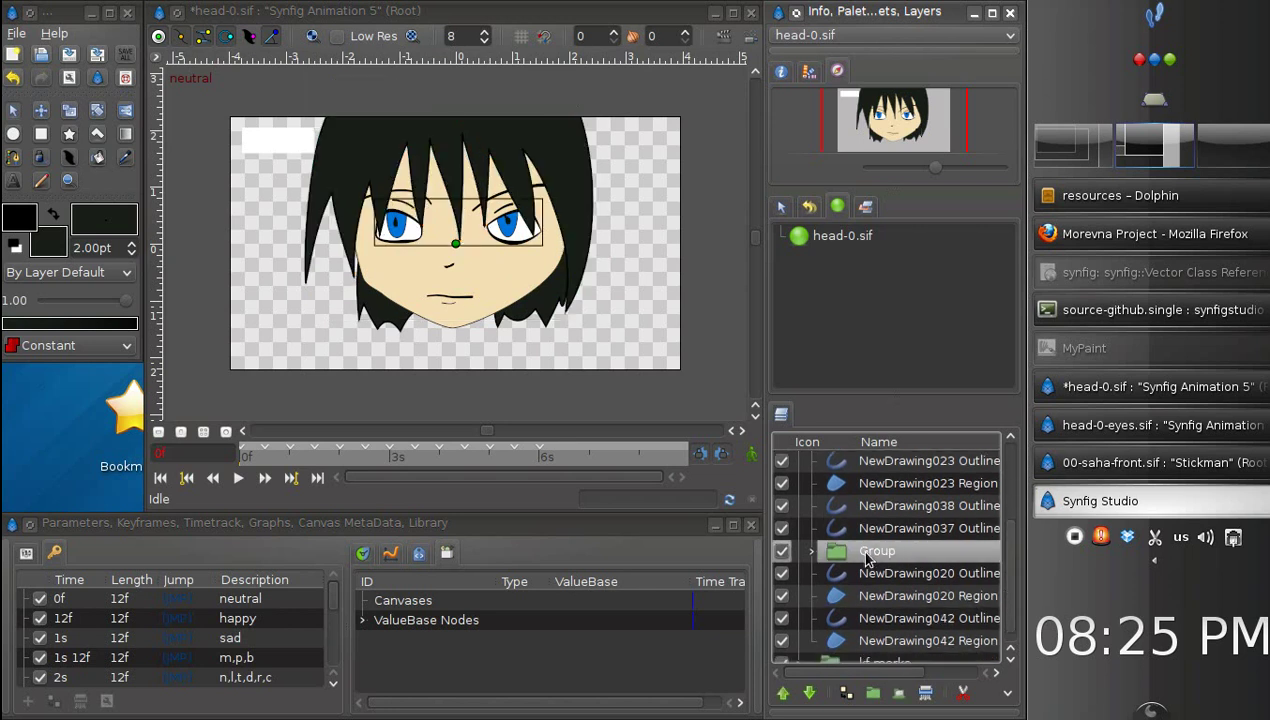
Step: Cut the NewDrawing041 hair outline and region together with the eye group from head-0.sif, and save the file
scroll(900, 500, up, 3)
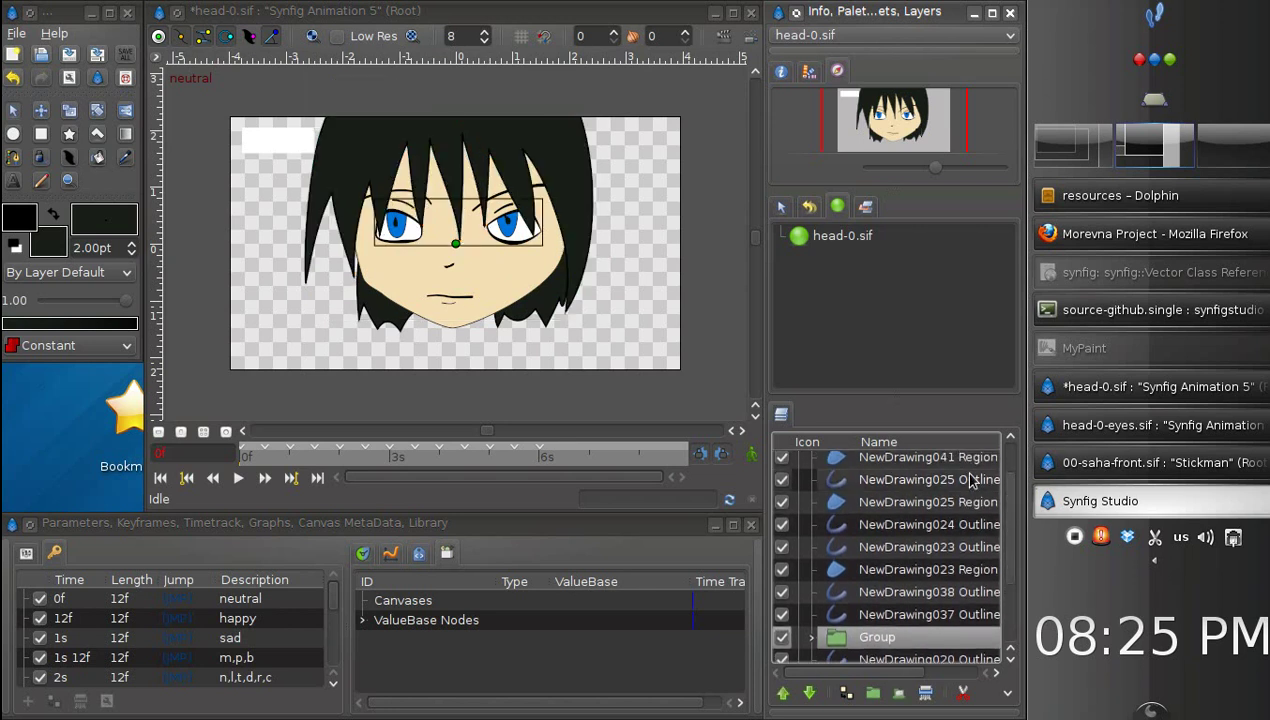
click(908, 481)
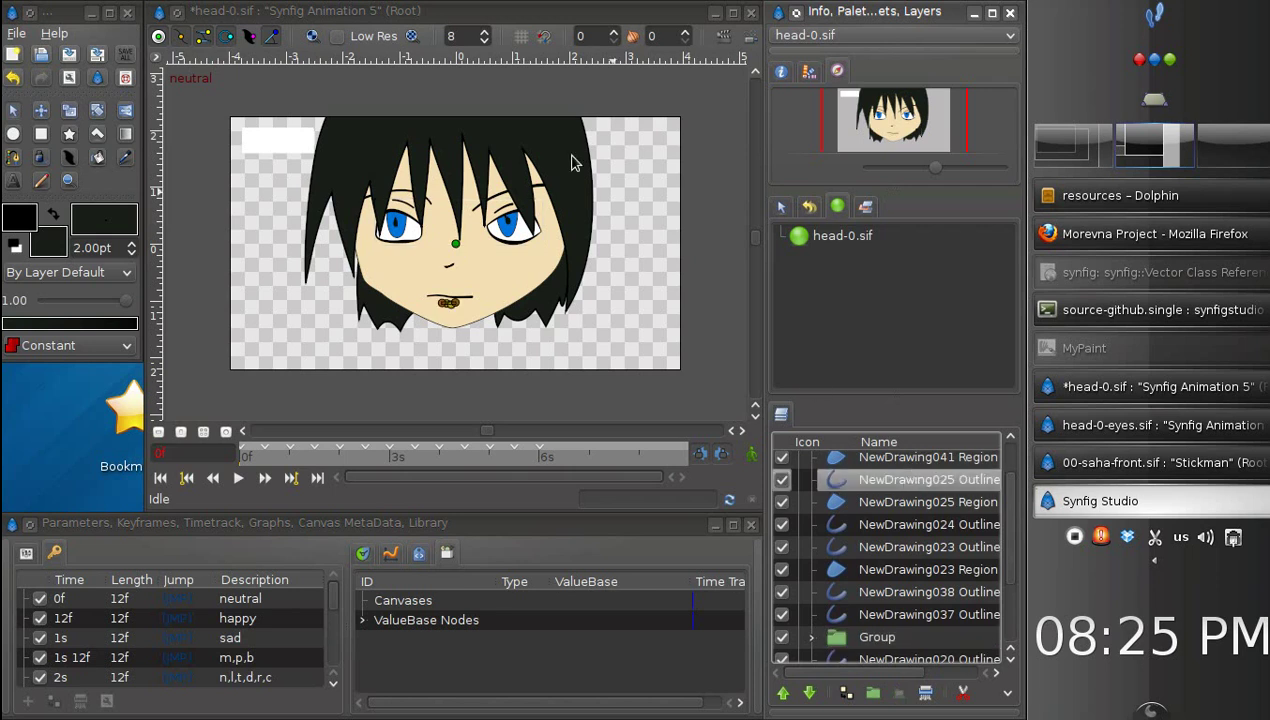
click(925, 457)
click(1011, 437)
click(1012, 436)
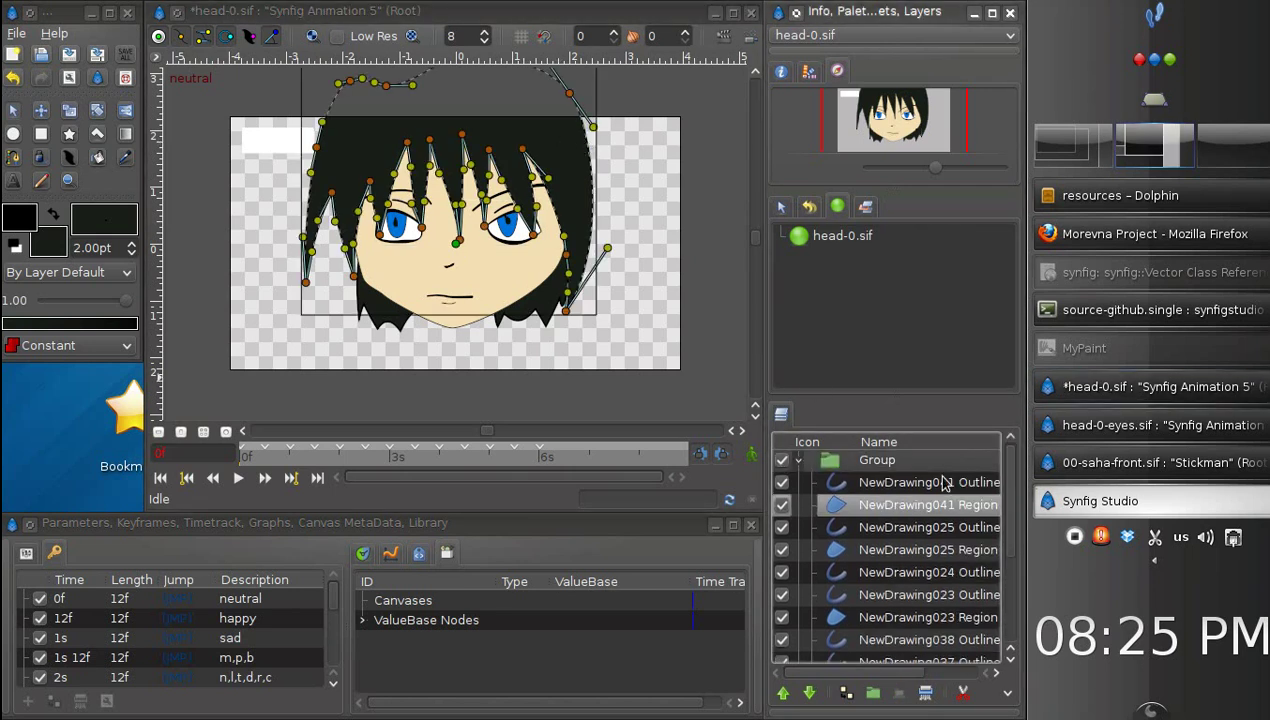
click(936, 484)
ctrl+click(932, 503)
scroll(1008, 530, down, 3)
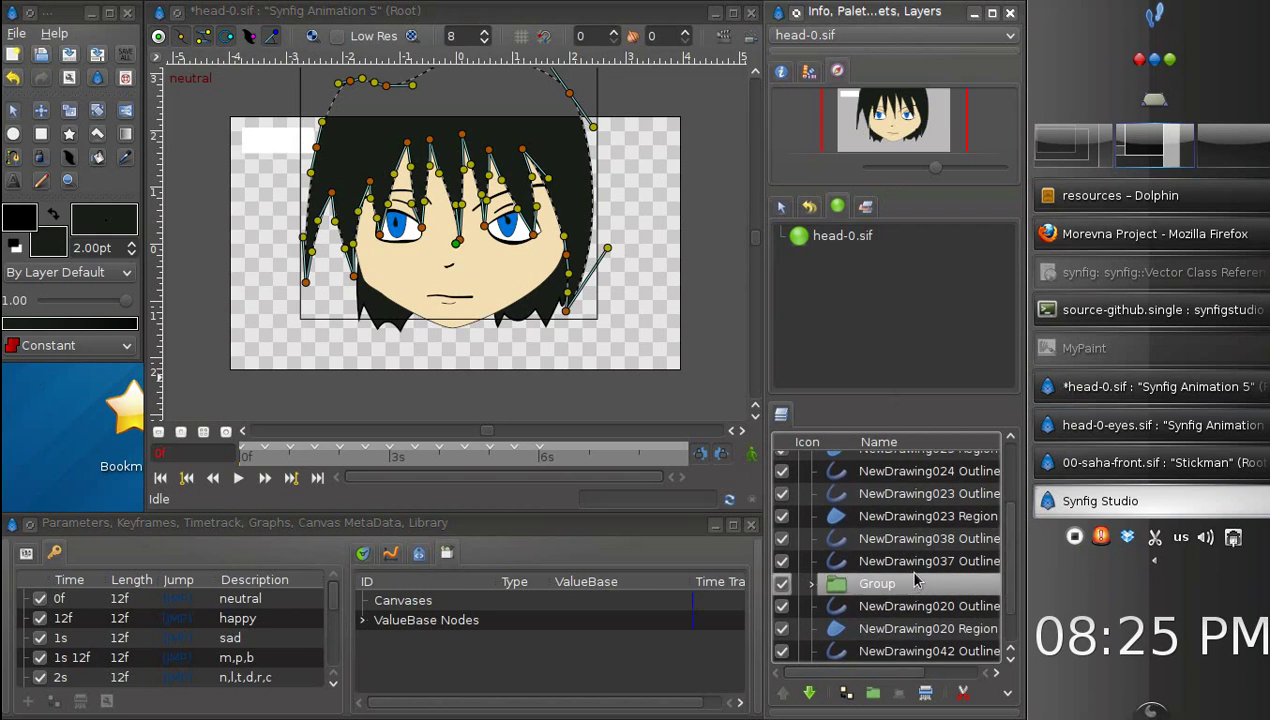
key(ctrl+s)
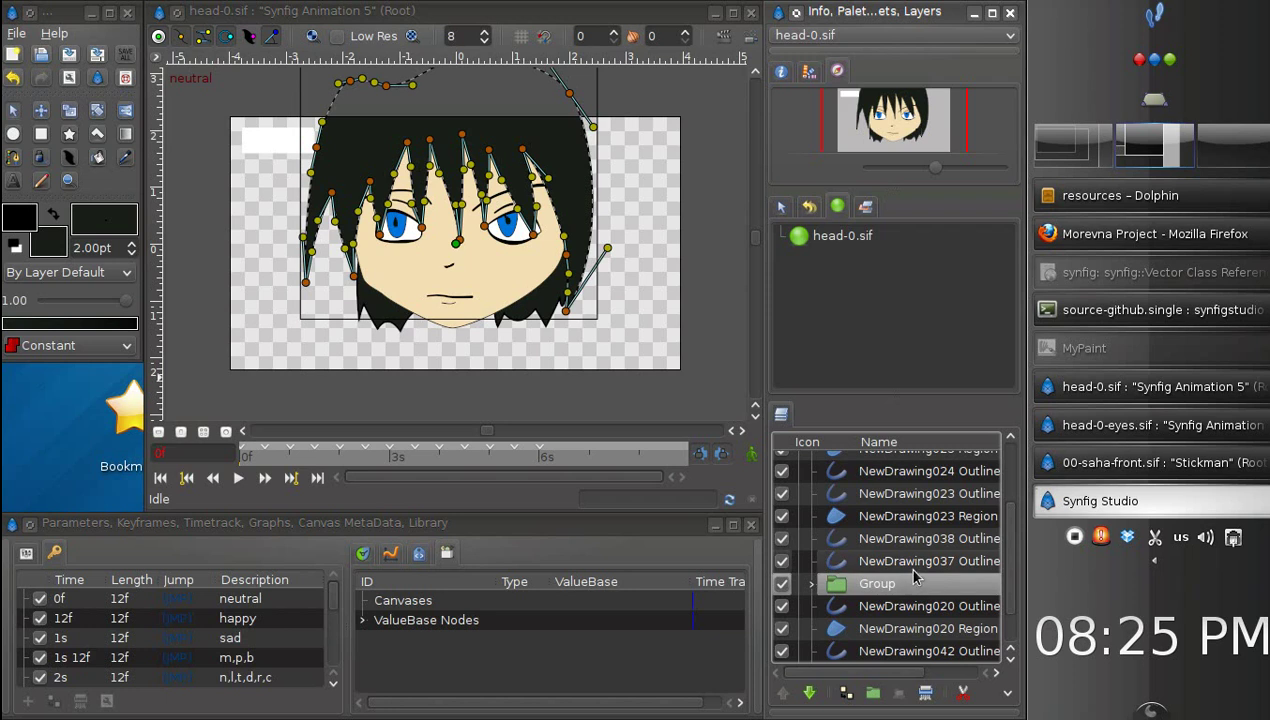
key(Delete)
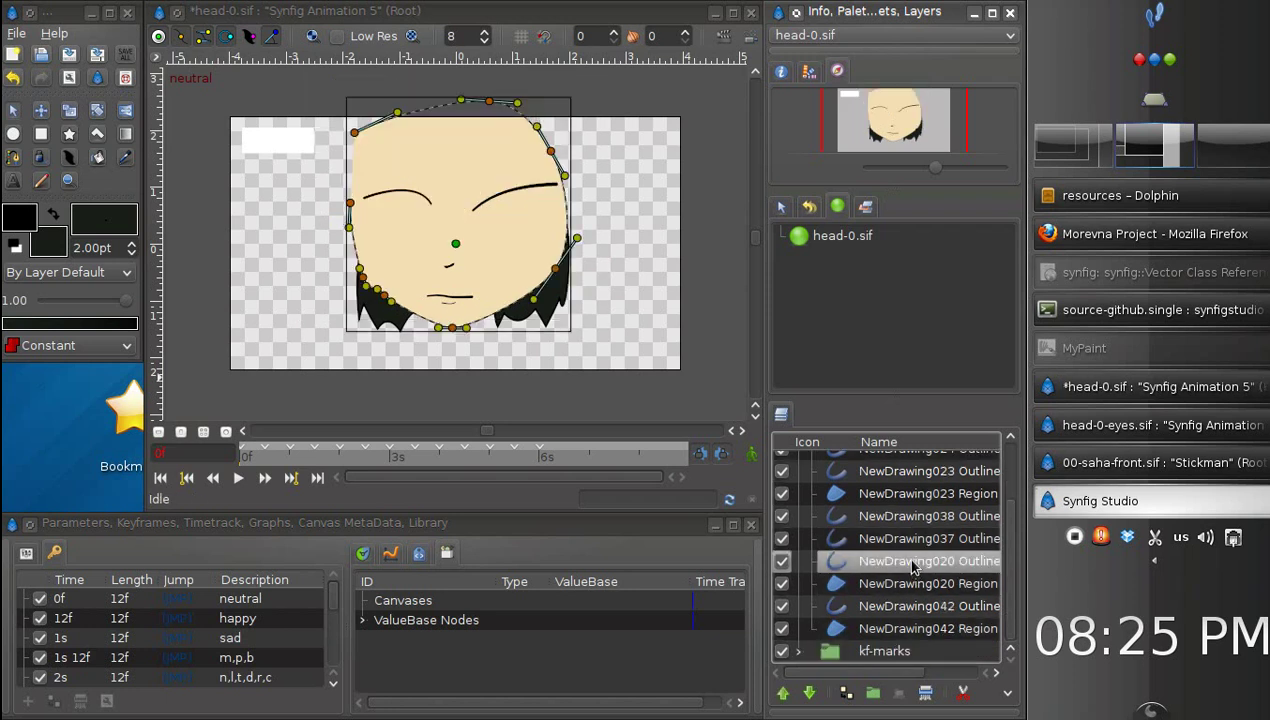
key(ctrl+s)
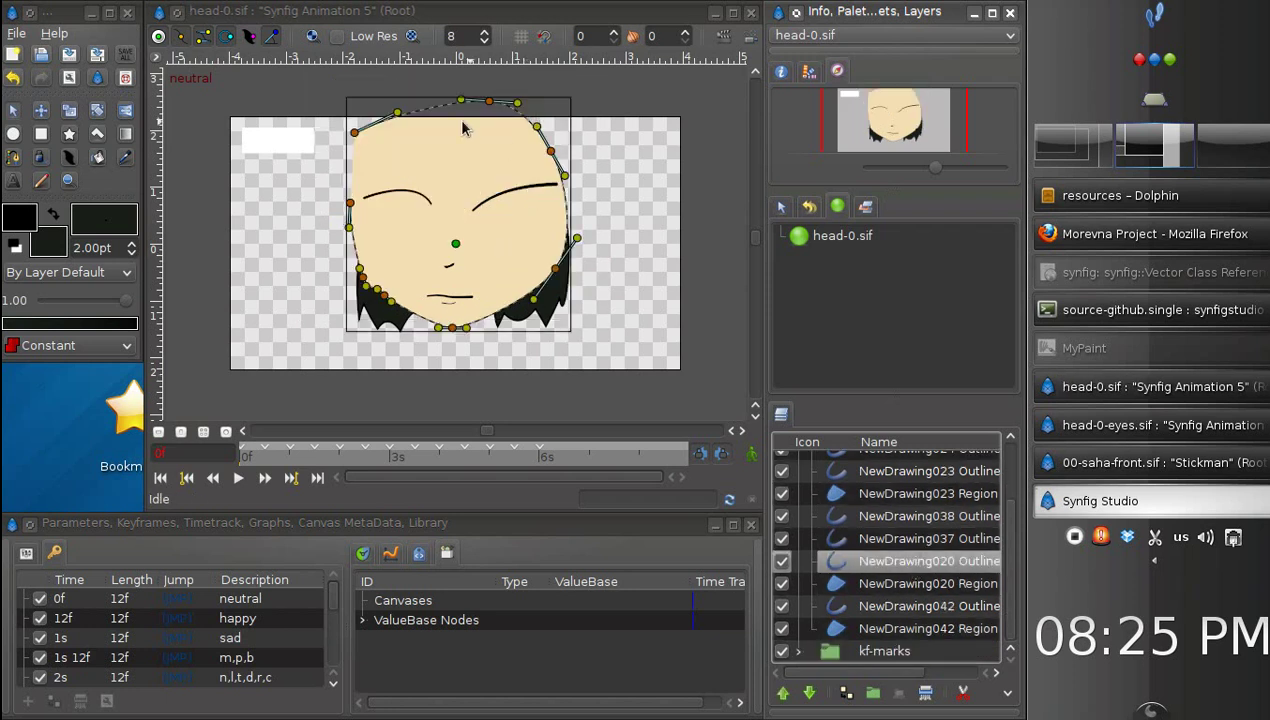
Step: Paste the cut hair and eye layers above the Scale layer in head-0-eyes.sif
click(1138, 430)
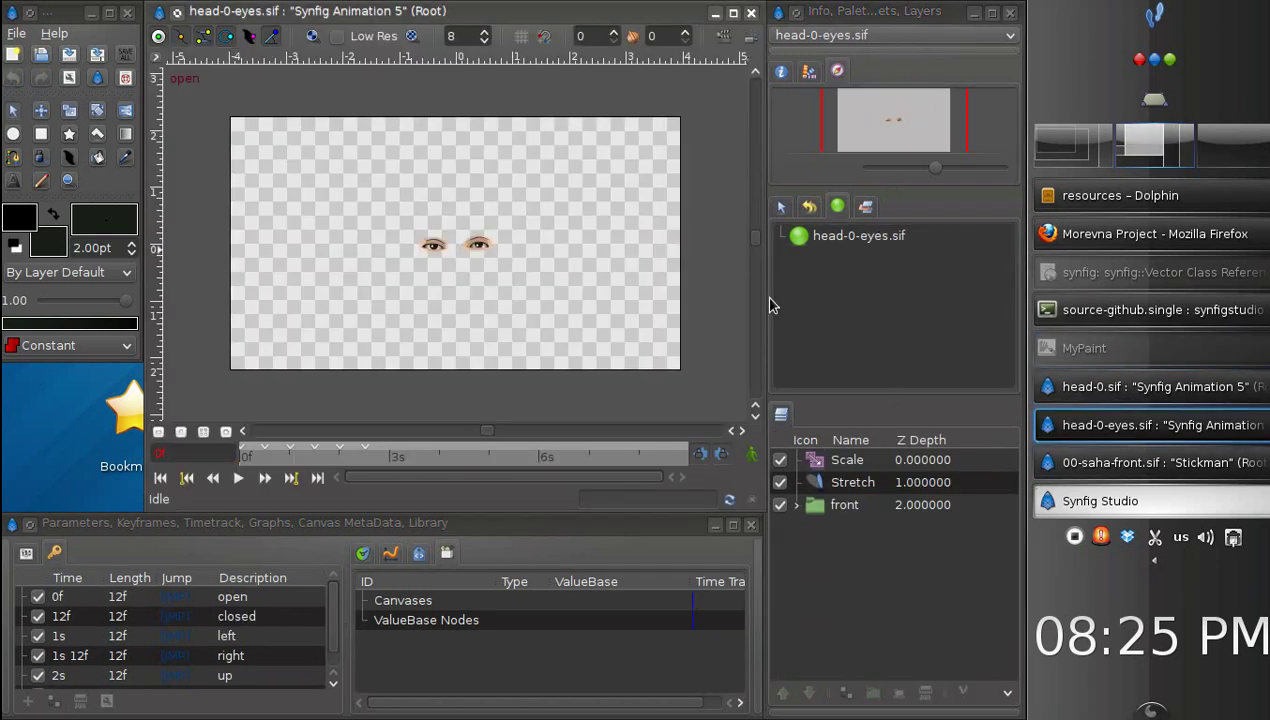
click(848, 461)
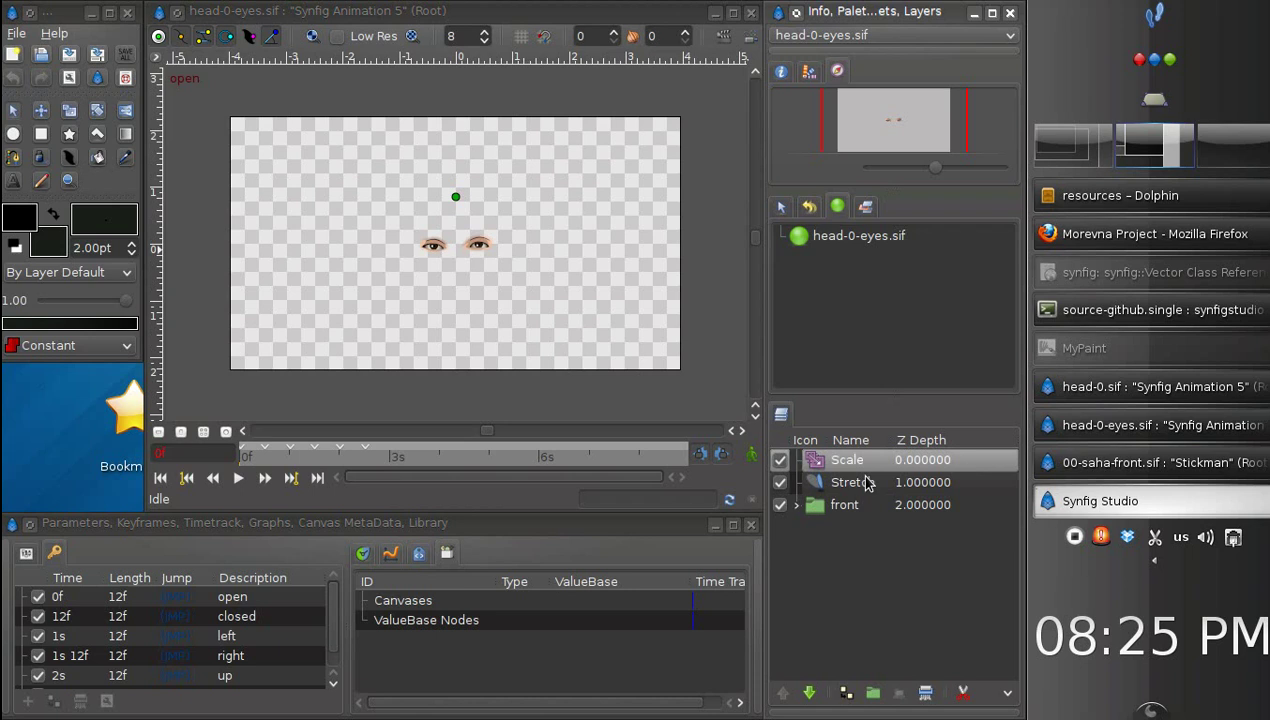
key(ctrl+v)
Step: Delete the old Scale, Stretch and front layers from head-0-eyes.sif
click(840, 530)
shift+click(840, 572)
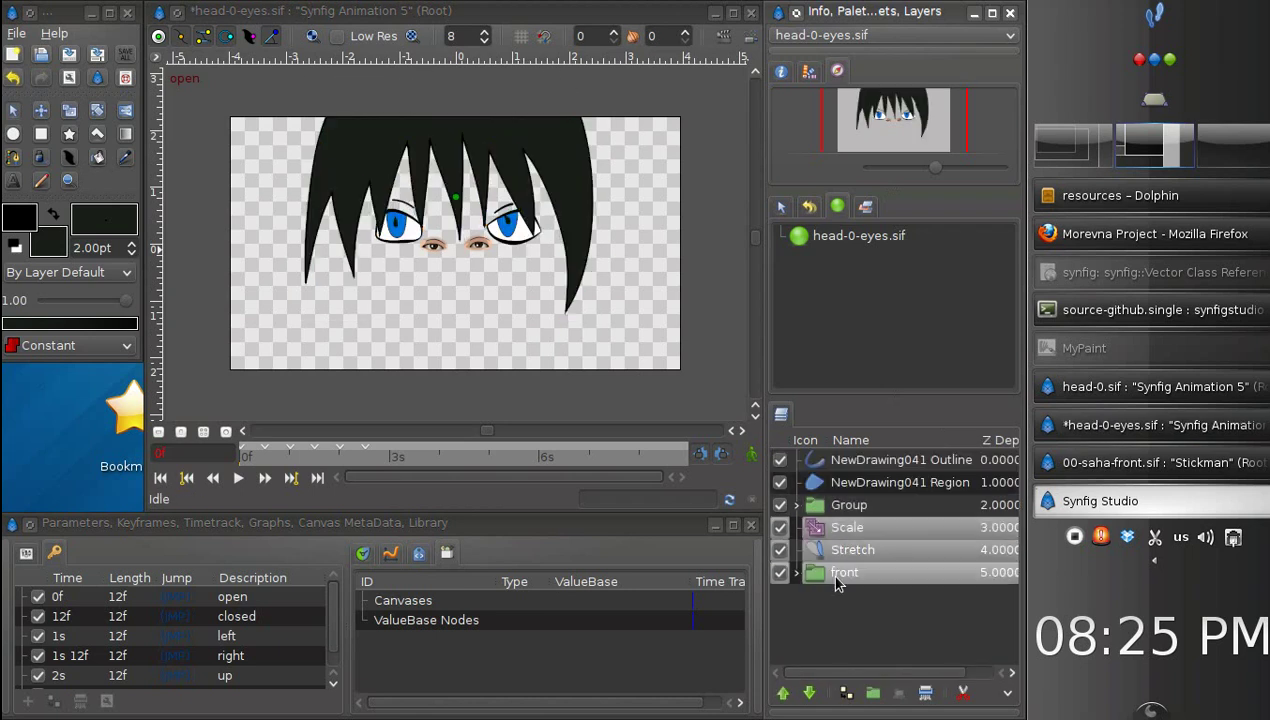
click(926, 693)
click(459, 305)
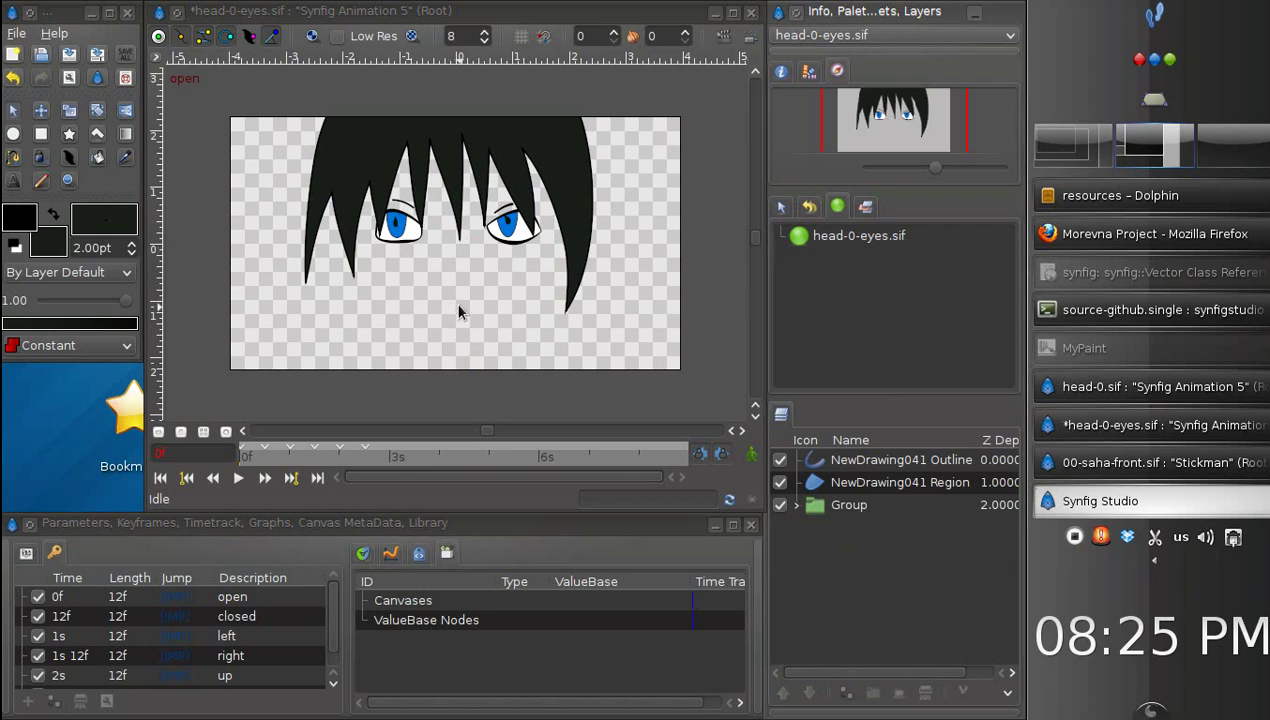
Step: Enable animate editing mode and reshape the character's right eye region into a closed lid at the closed keyframe
click(752, 454)
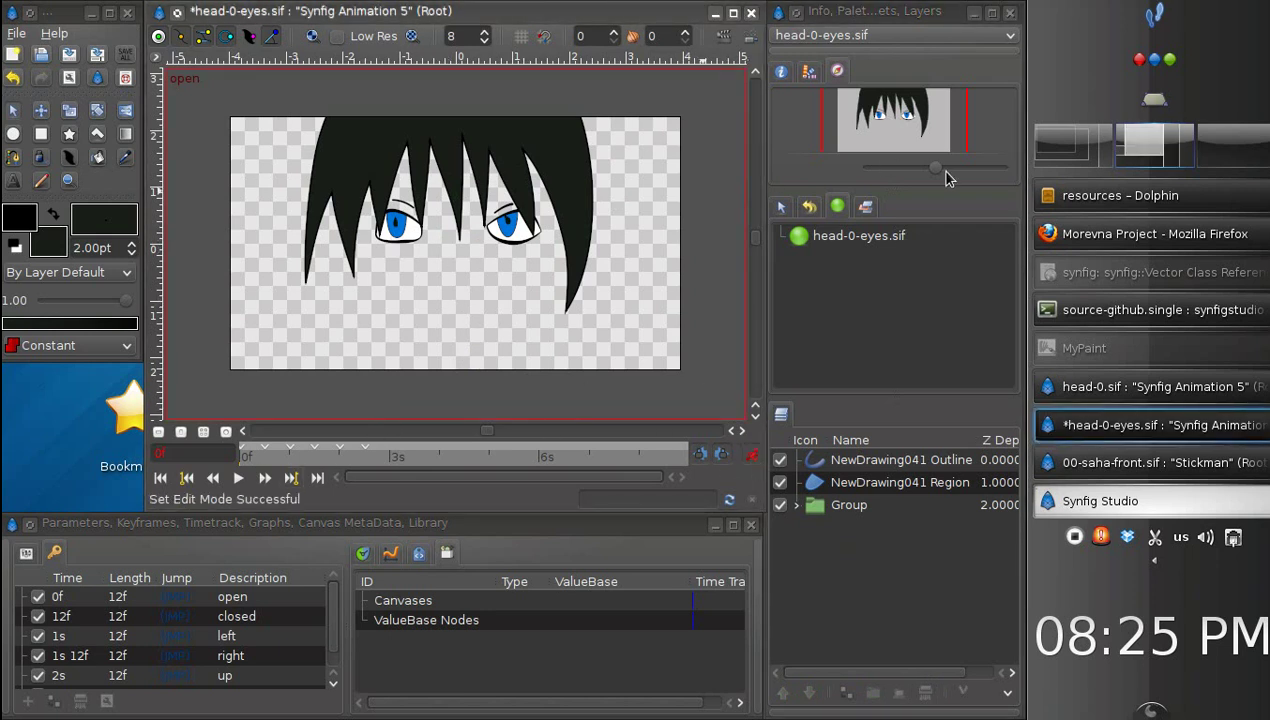
drag(936, 168, 945, 167)
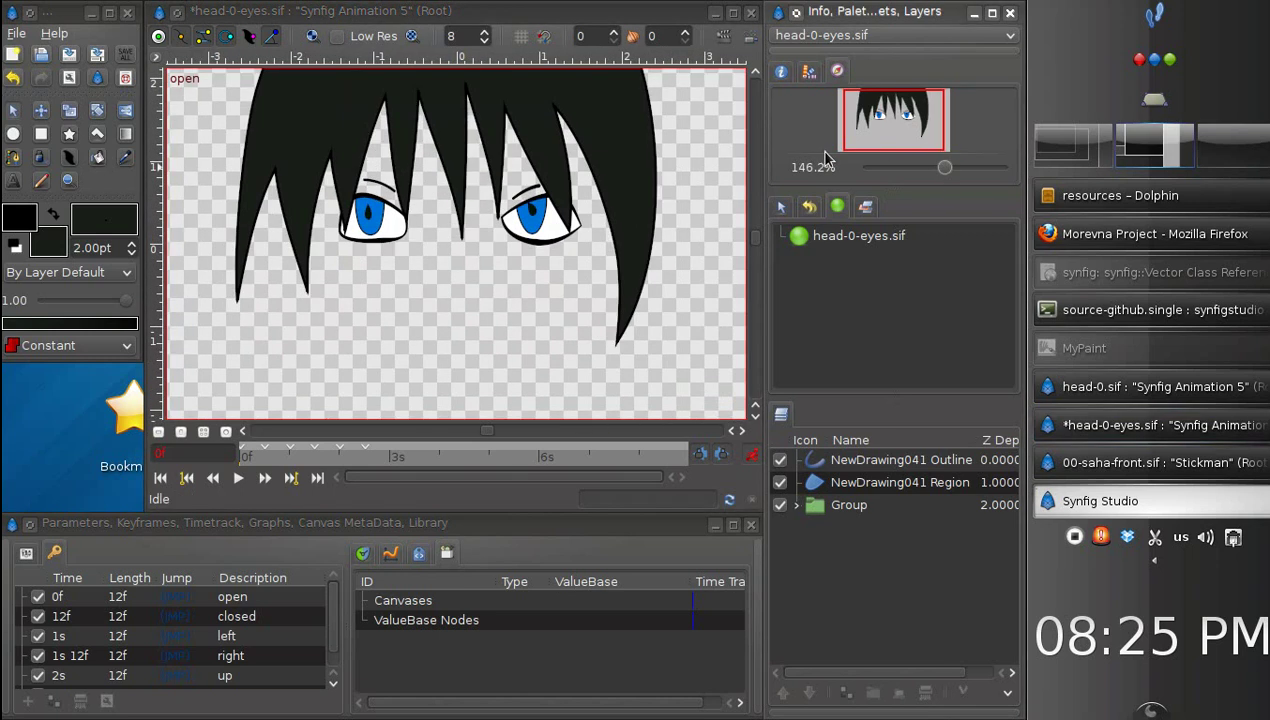
click(268, 460)
click(373, 232)
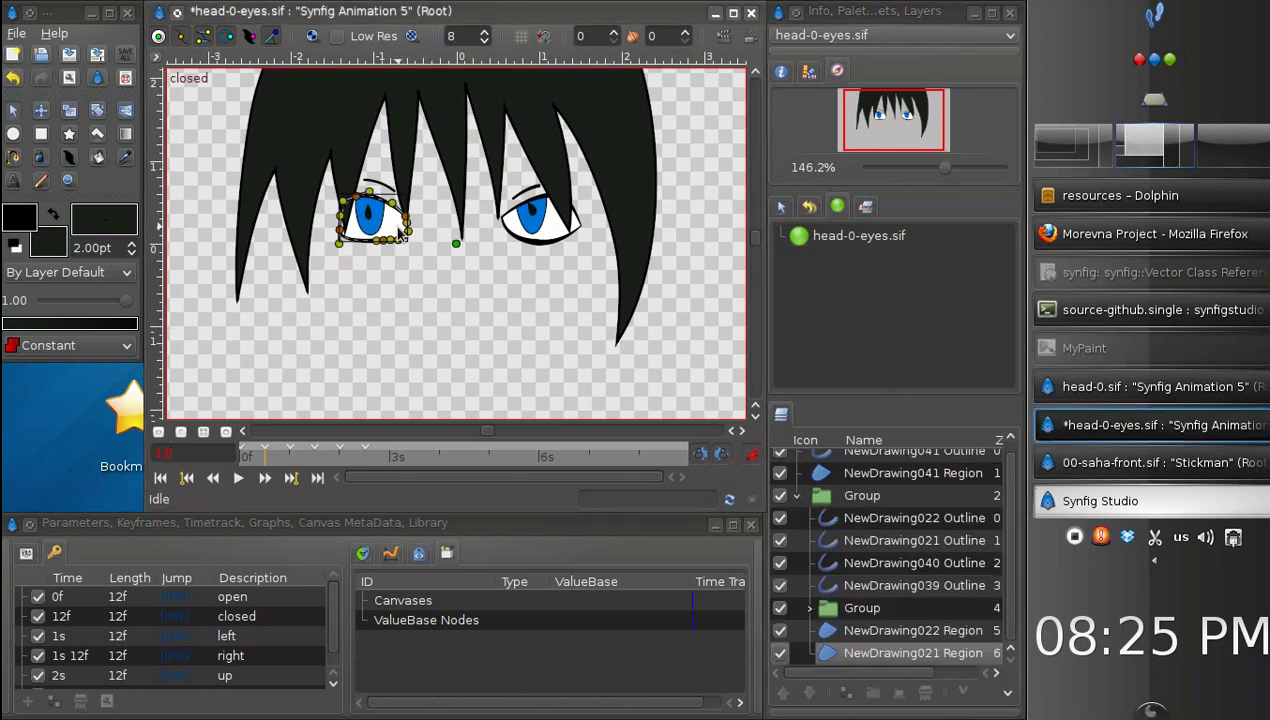
drag(343, 228, 393, 246)
click(521, 234)
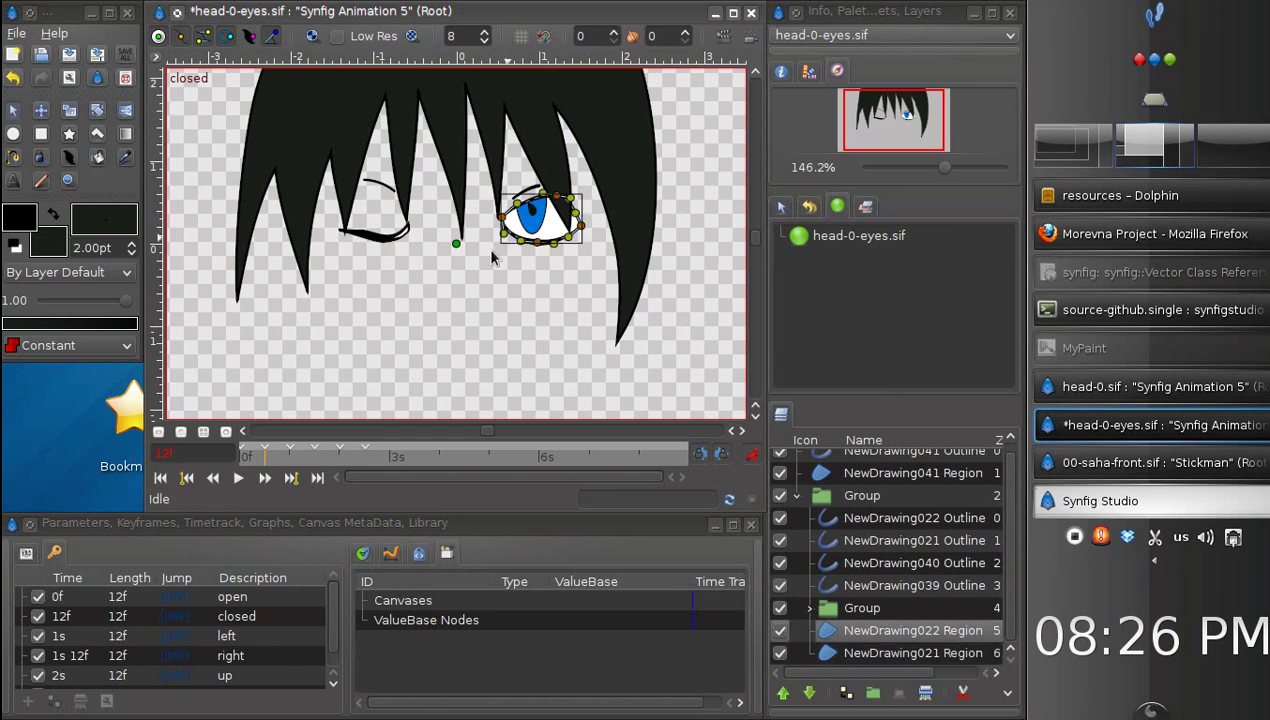
click(406, 241)
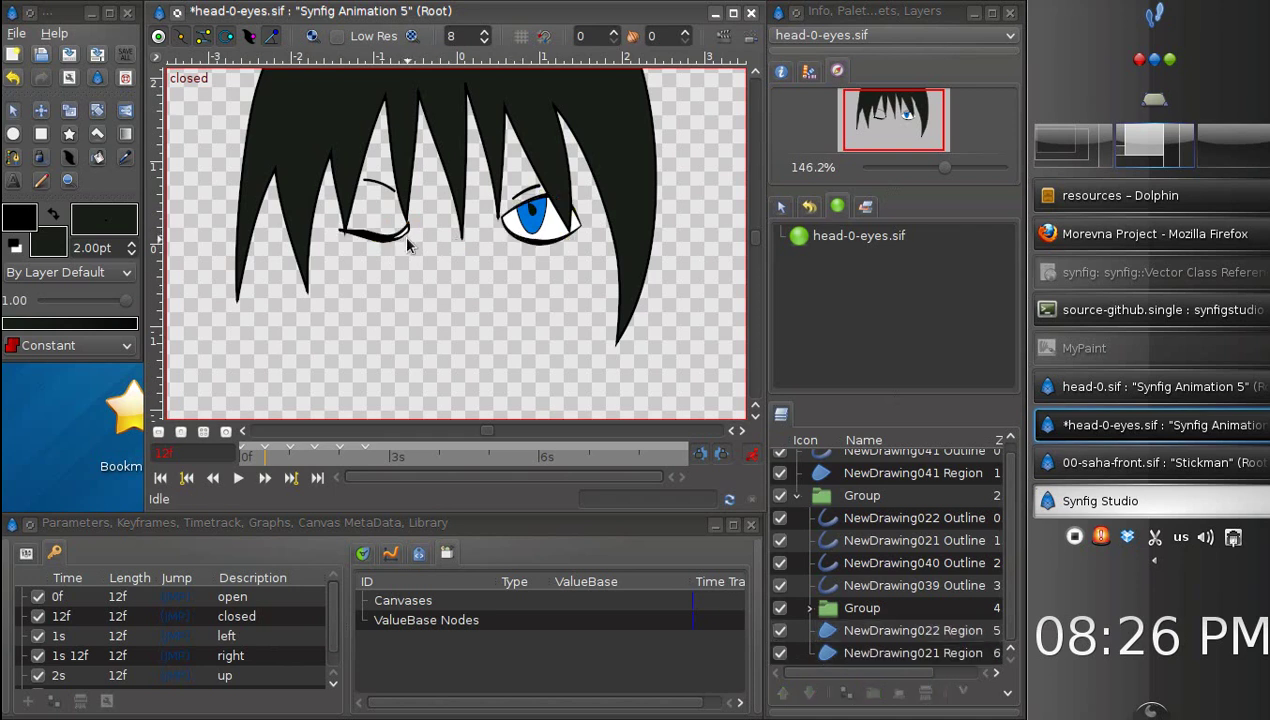
click(405, 237)
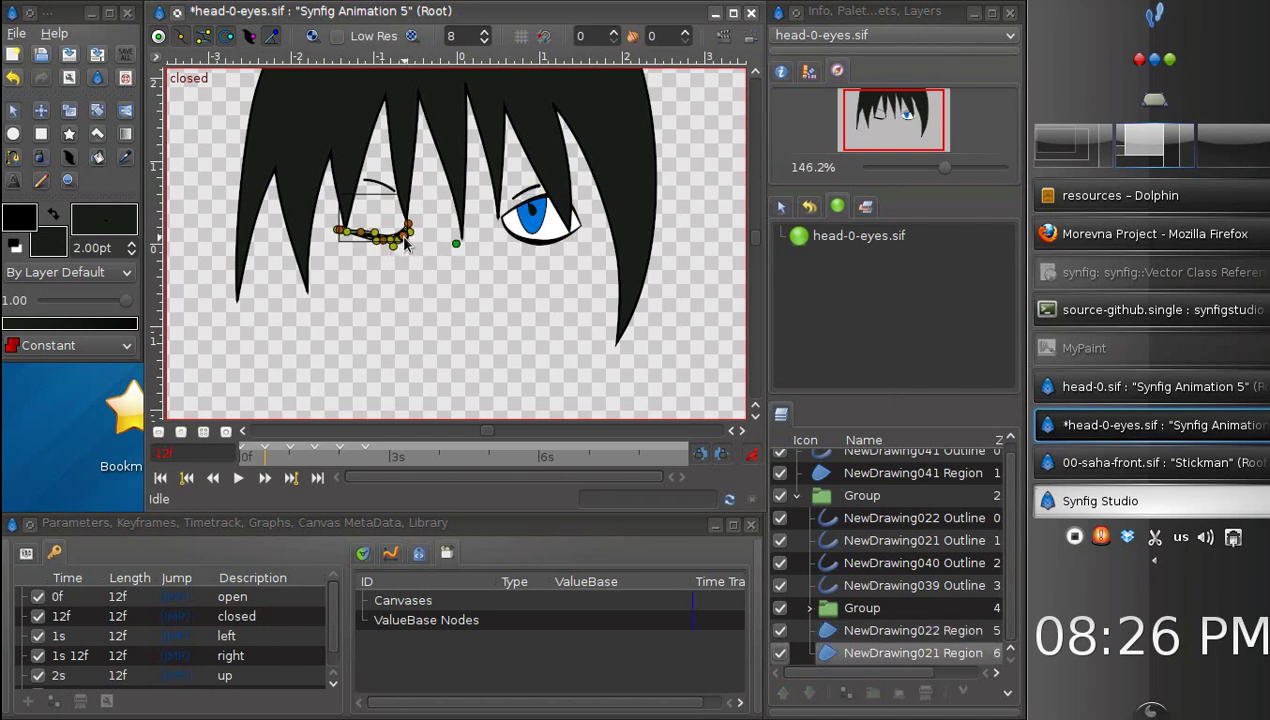
Step: Reshape the character's left eye region into a closed lid at the same keyframe
click(519, 233)
drag(517, 203, 579, 225)
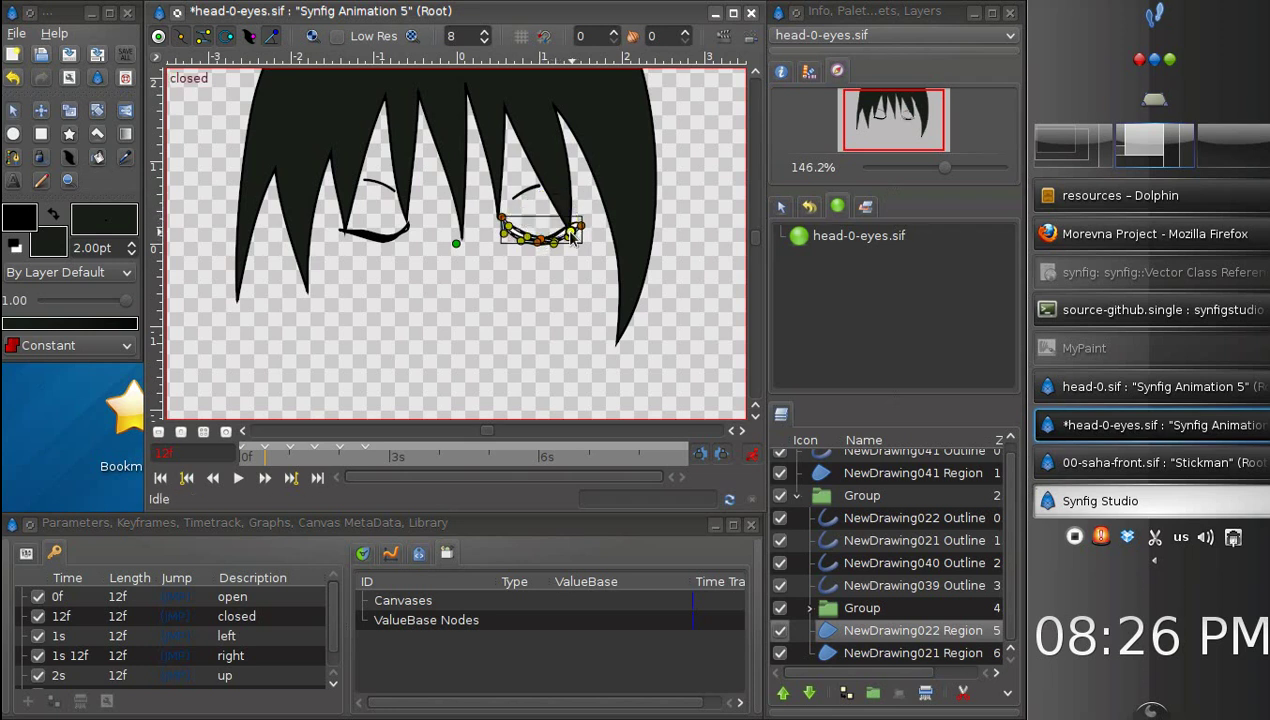
click(545, 282)
Step: Shift the pupil group sideways to look left at the left keyframe and right at the right keyframe
click(293, 456)
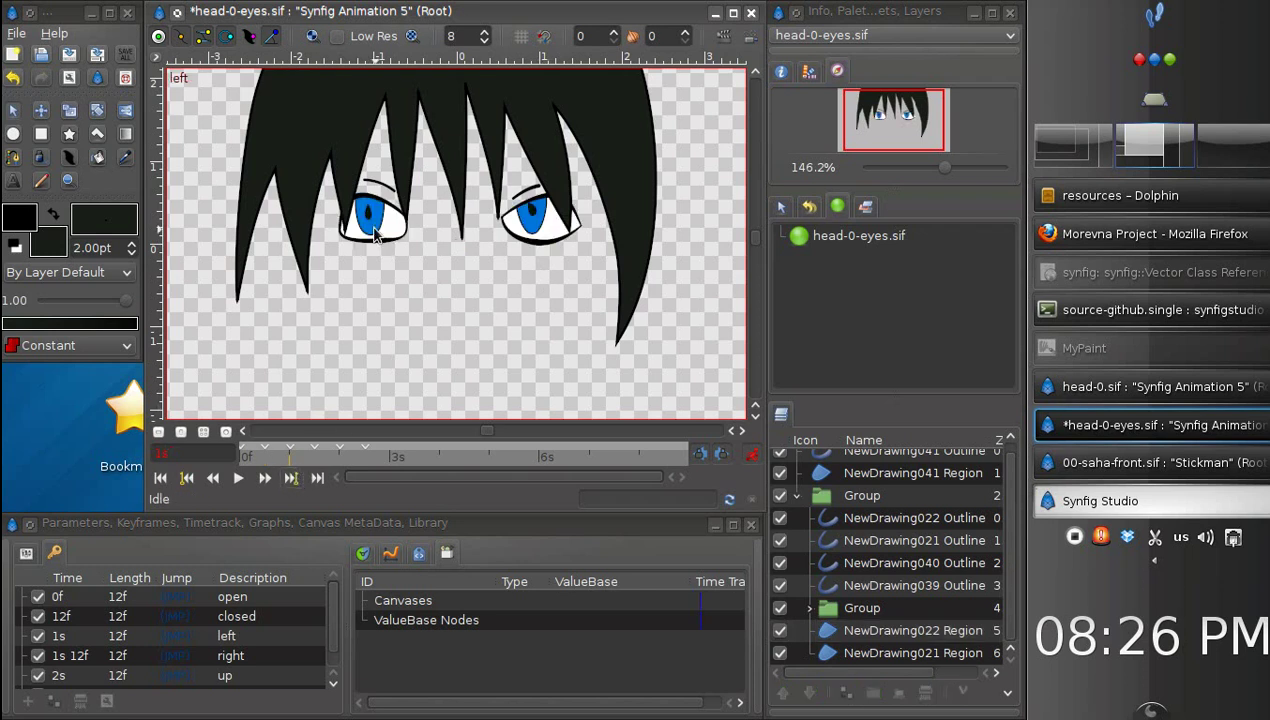
click(368, 222)
click(880, 456)
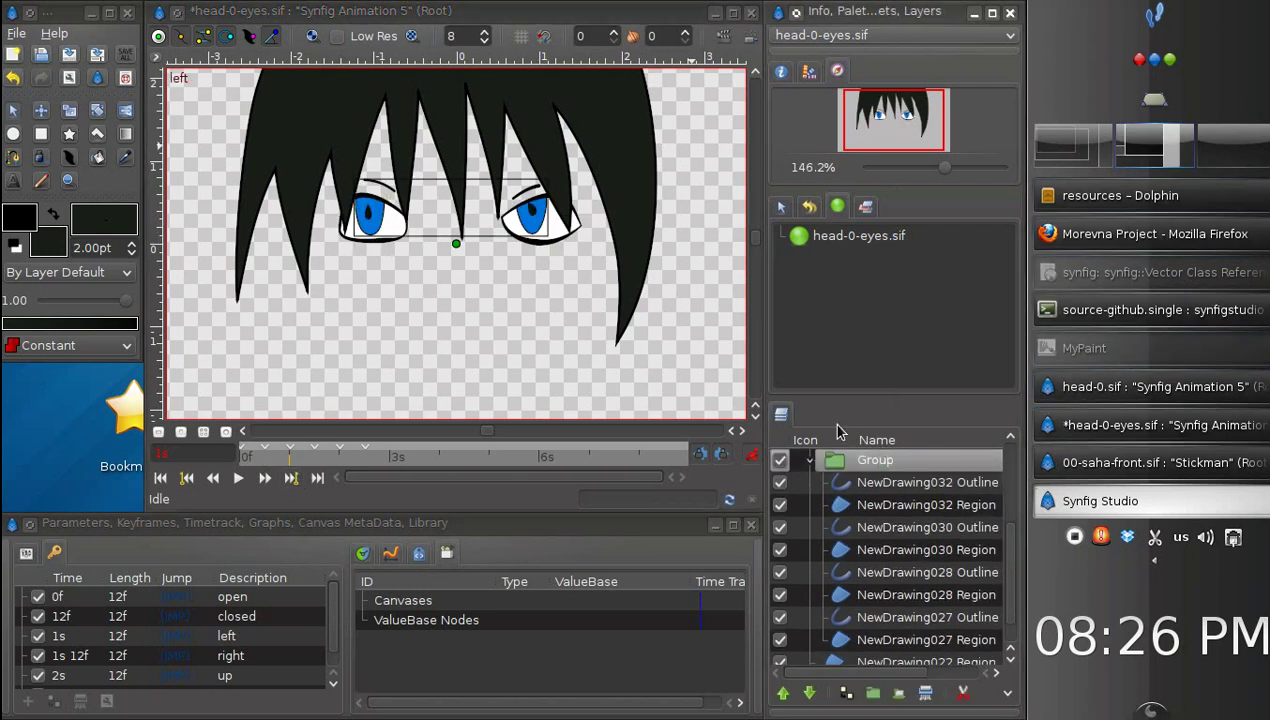
drag(456, 243, 436, 246)
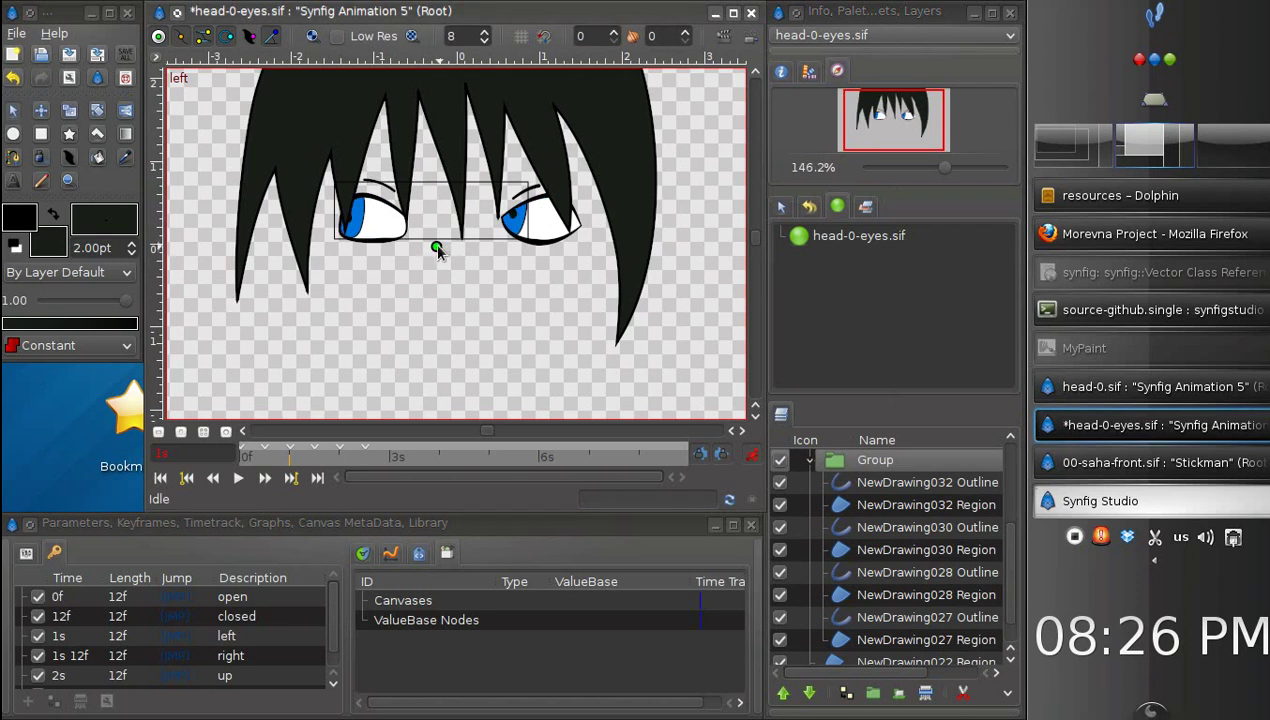
click(291, 477)
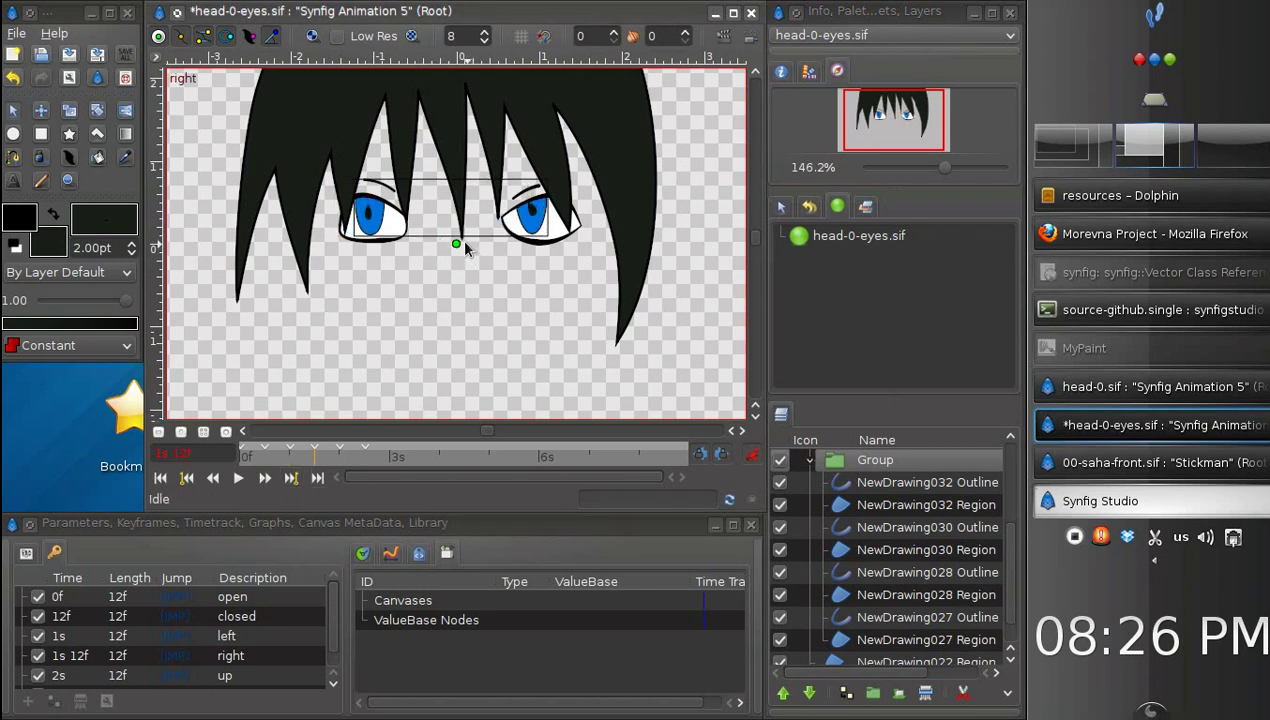
drag(466, 249, 480, 245)
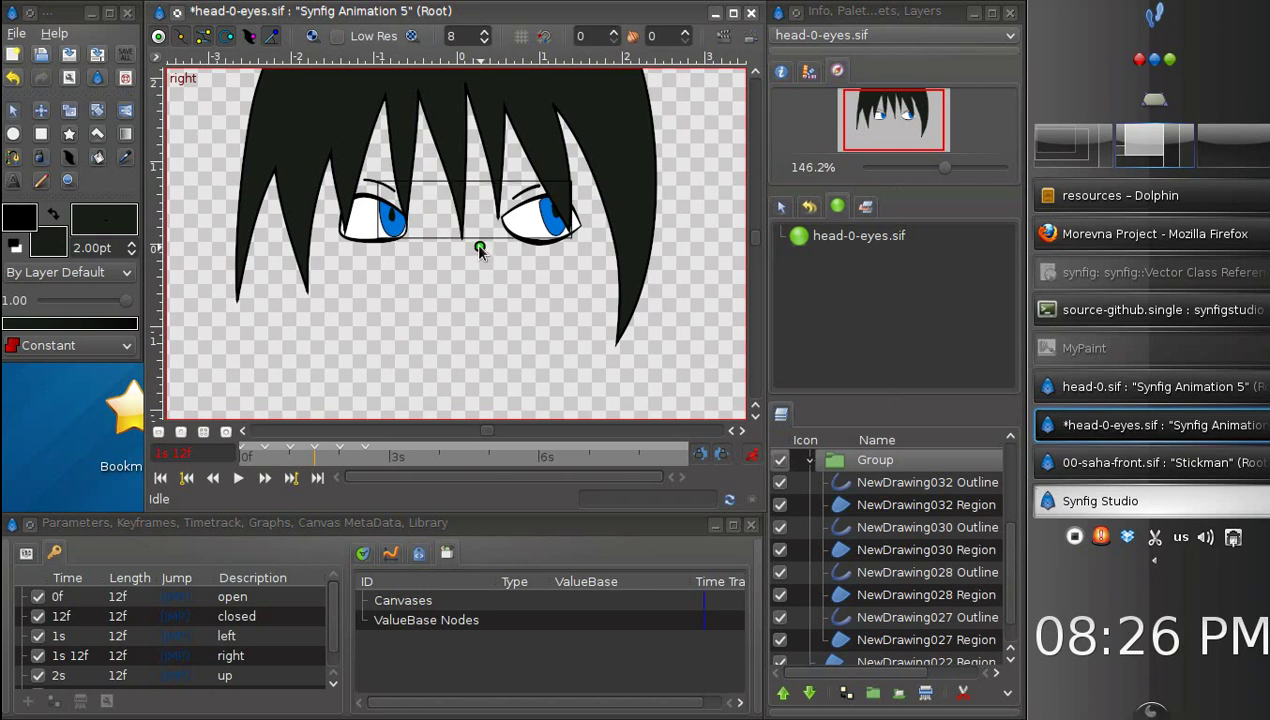
Step: Raise the pupil group at the up keyframe and lower it at the down keyframe
click(291, 484)
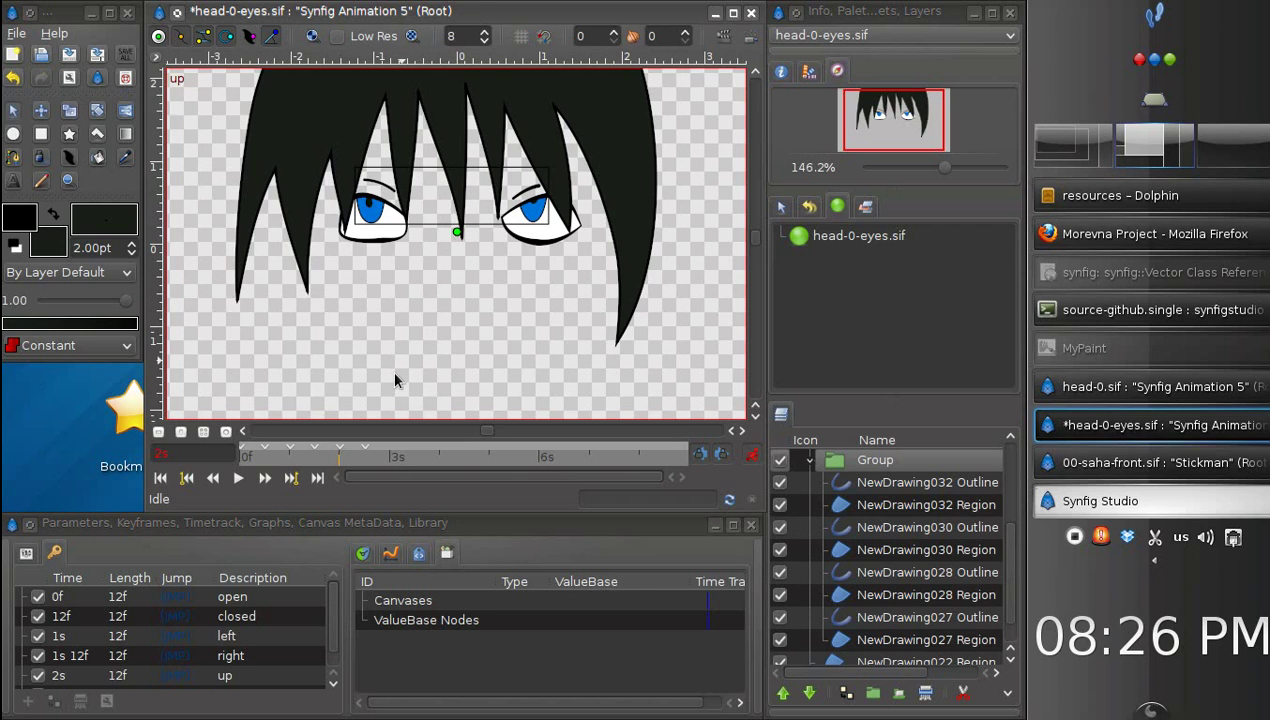
drag(456, 250, 457, 265)
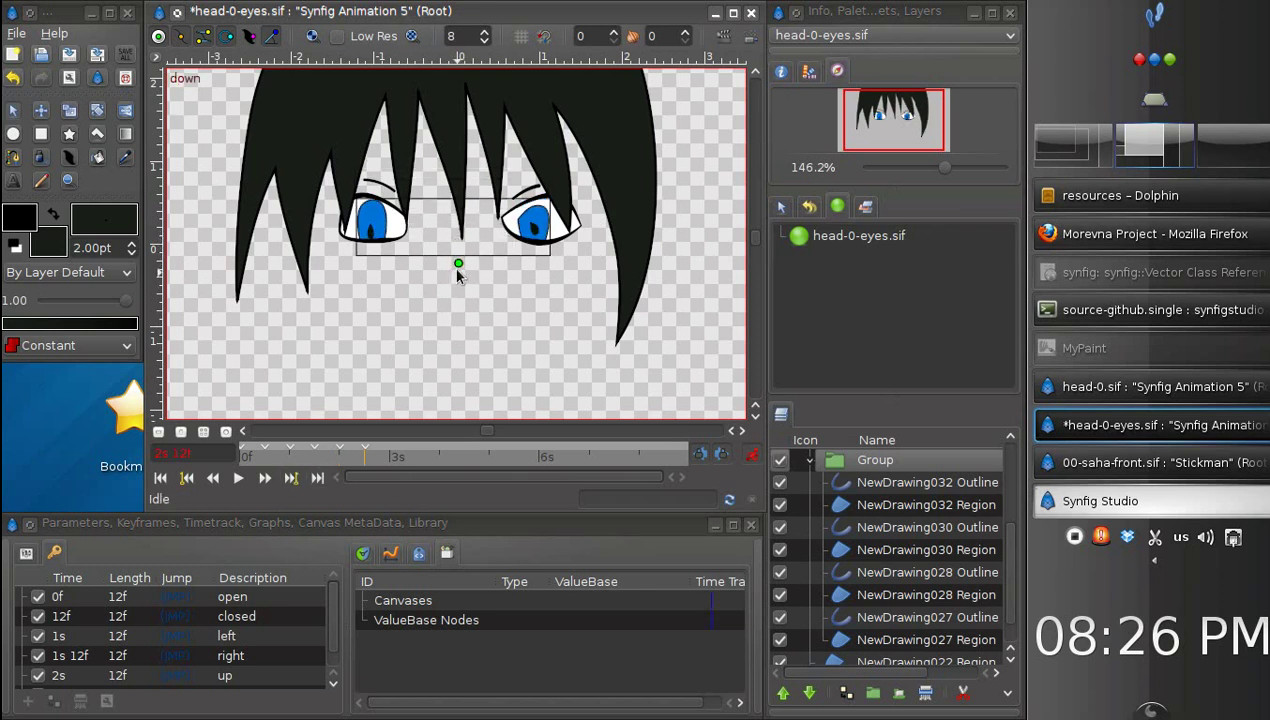
click(470, 302)
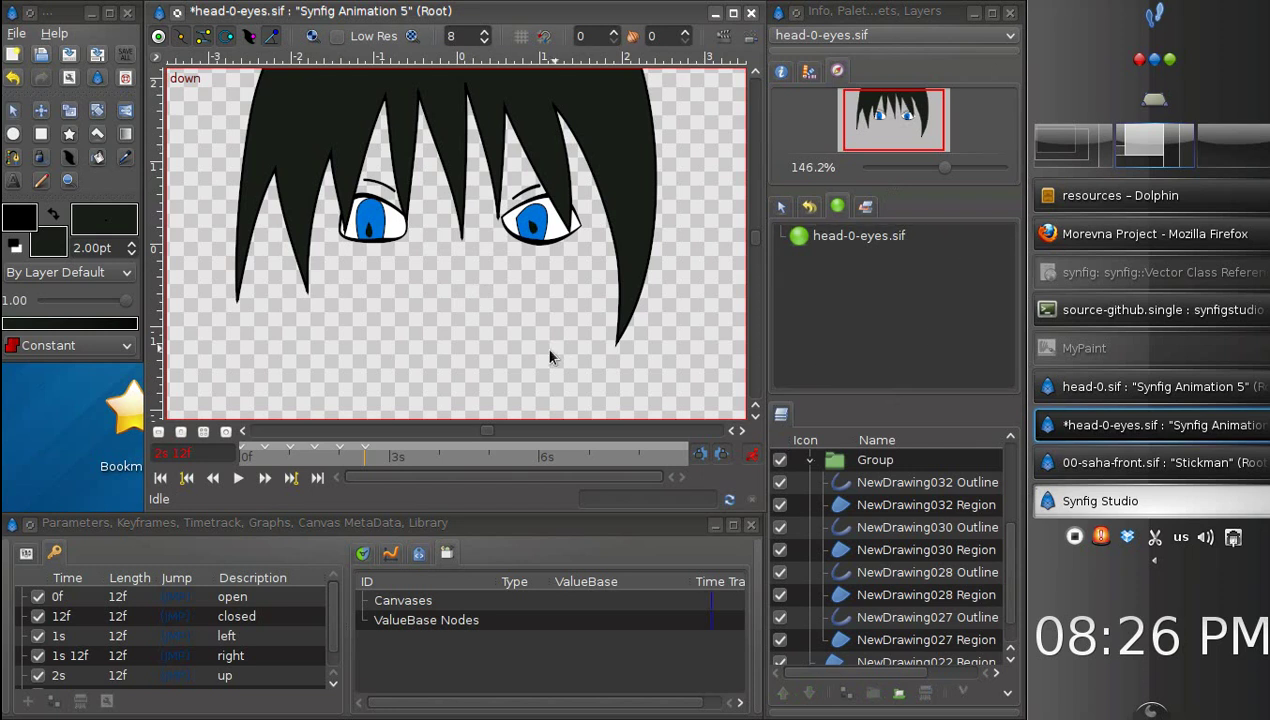
Step: Save head-0-eyes.sif, return to its first keyframe, then close the file and switch to 00-saha-front.sif
key(ctrl+s)
click(186, 478)
click(161, 478)
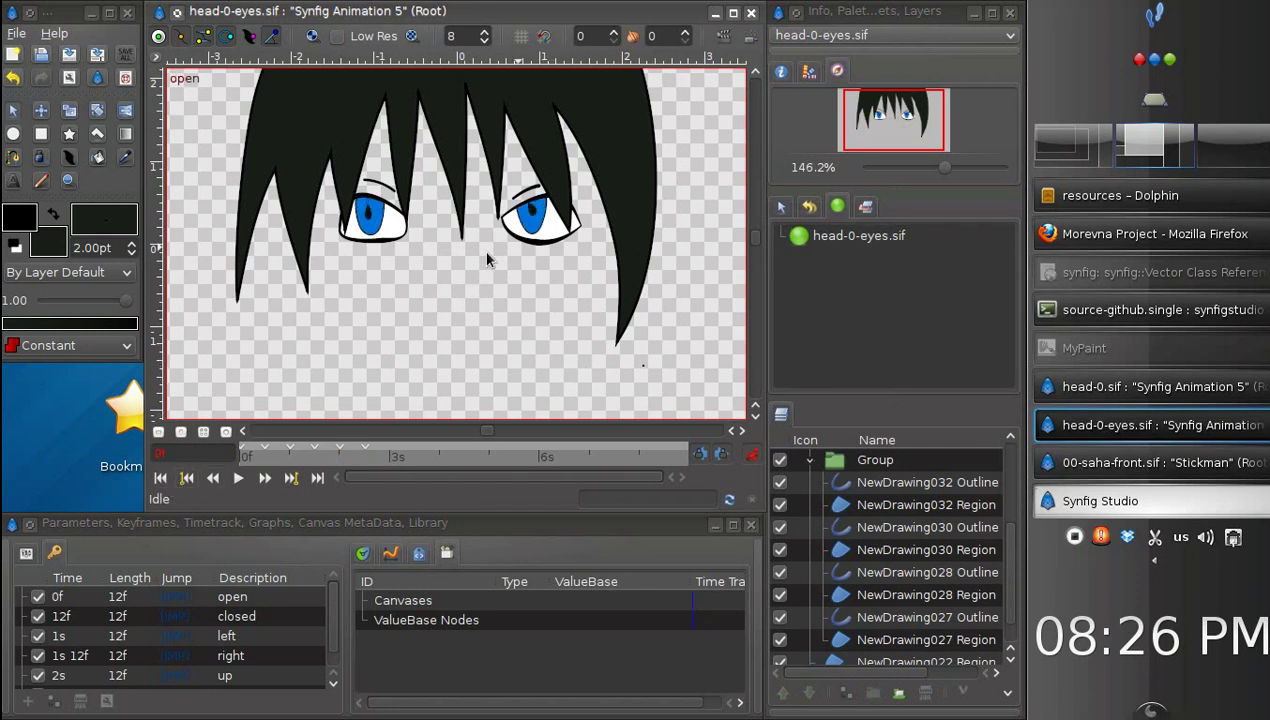
click(750, 14)
key(alt+Tab)
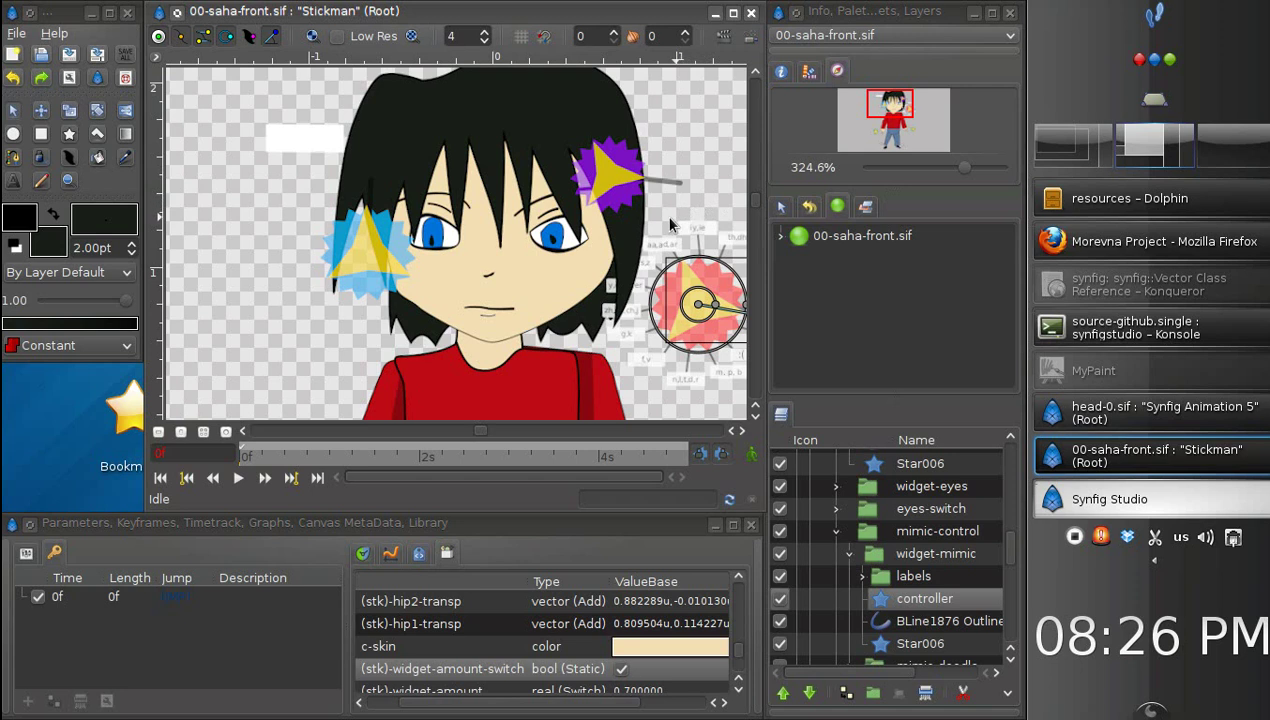
Step: Test the widget-eyes controller by rotating its handle to close the character's eyes and open them again
click(610, 180)
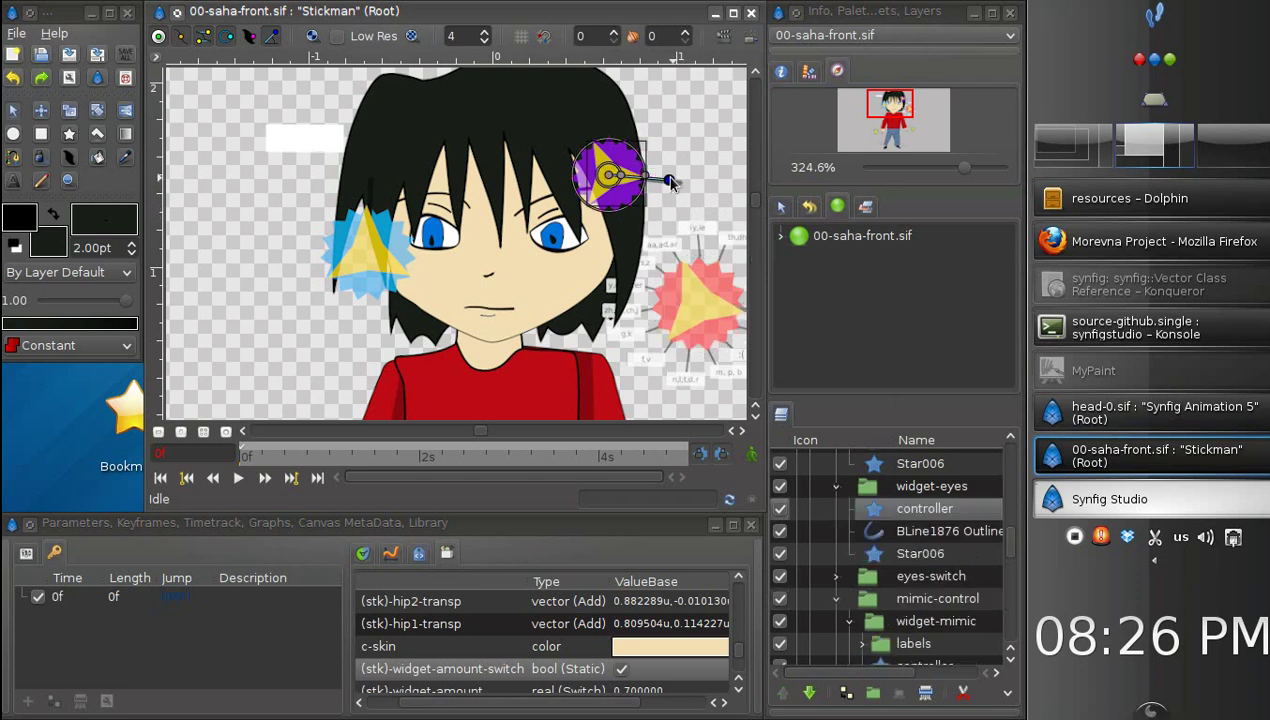
drag(665, 176, 665, 186)
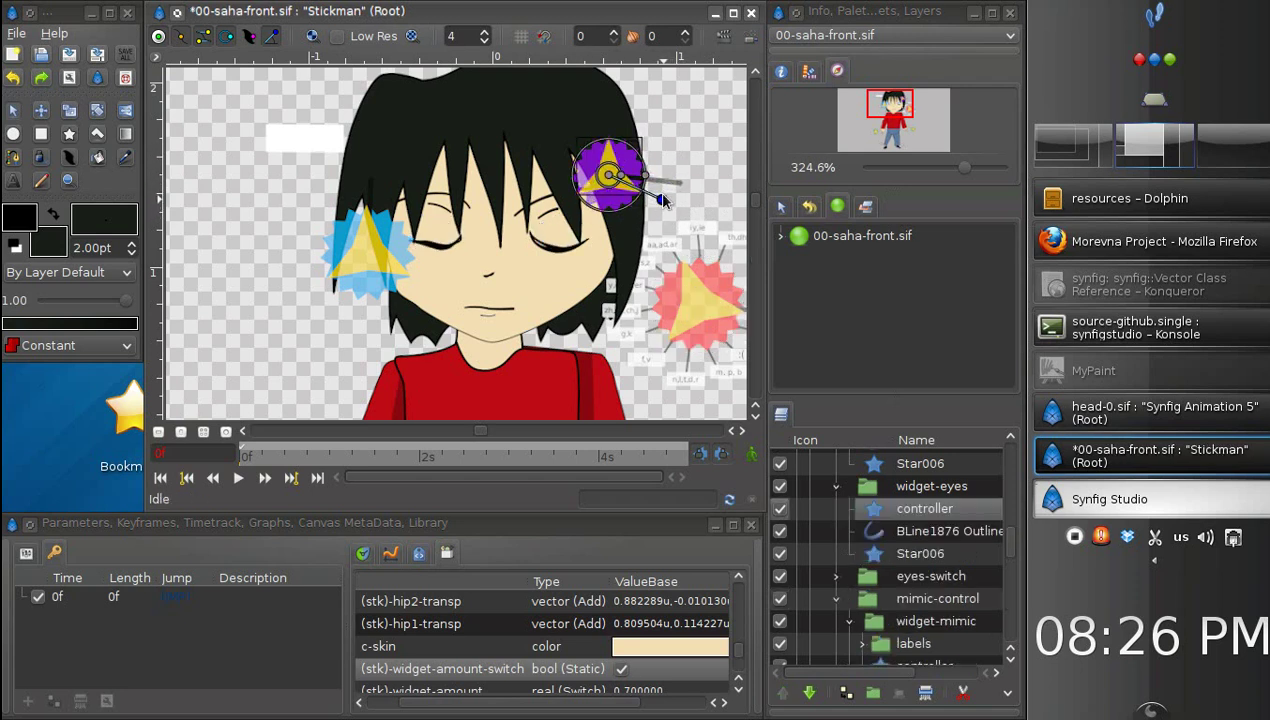
mouse_move(667, 187)
mouse_down()
mouse_move(648, 223)
mouse_move(669, 181)
mouse_up()
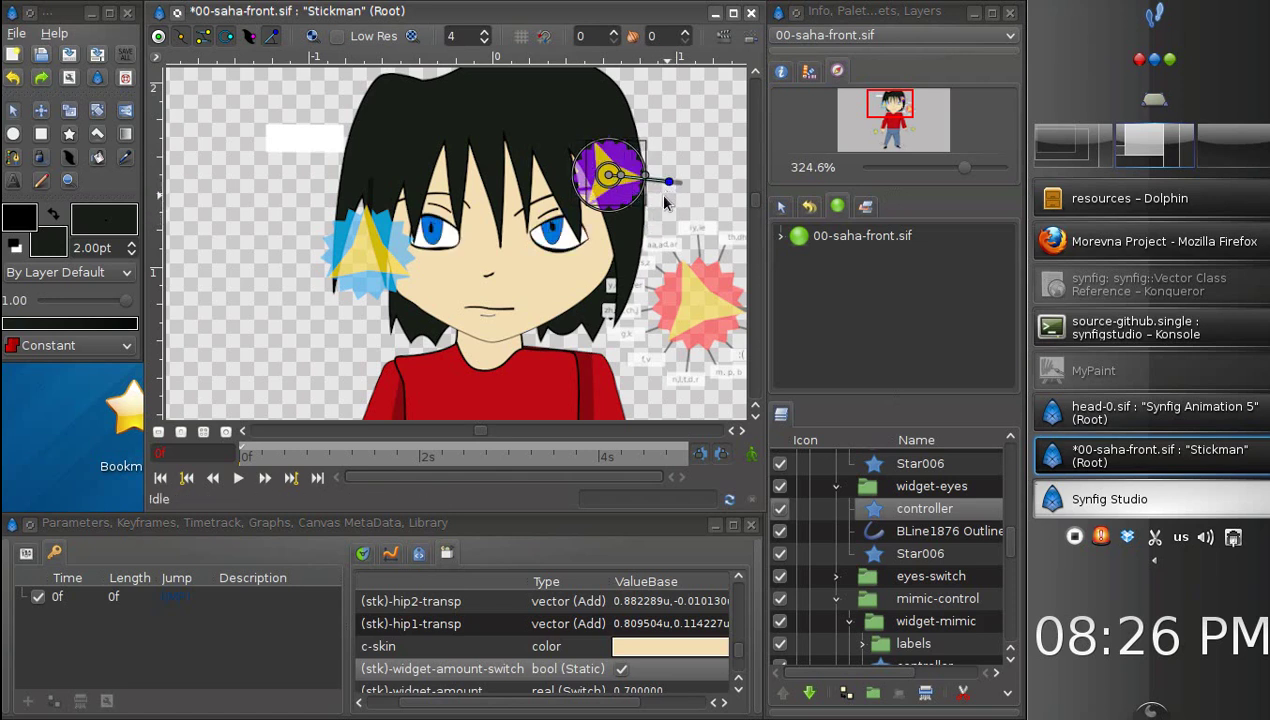
click(697, 208)
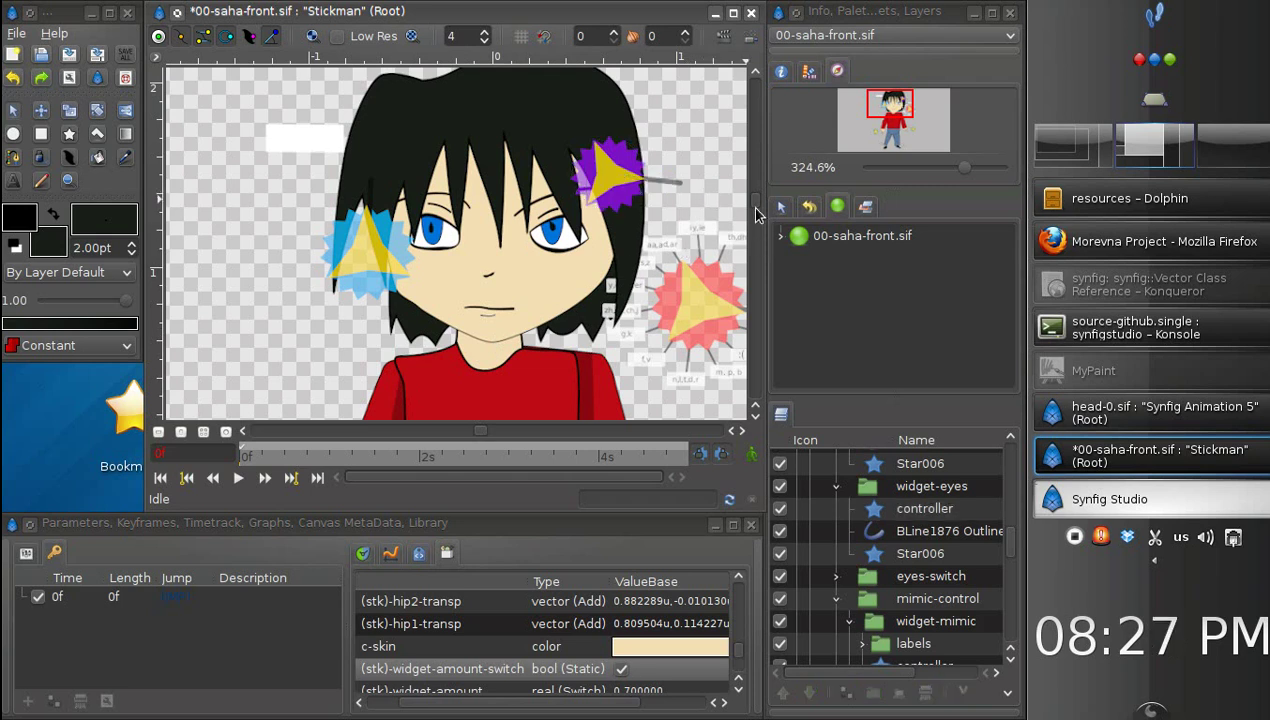
Step: Bring the whole character into view and display the handles of the (stk)-control layer set
drag(756, 202, 756, 209)
drag(963, 167, 938, 168)
drag(898, 118, 903, 127)
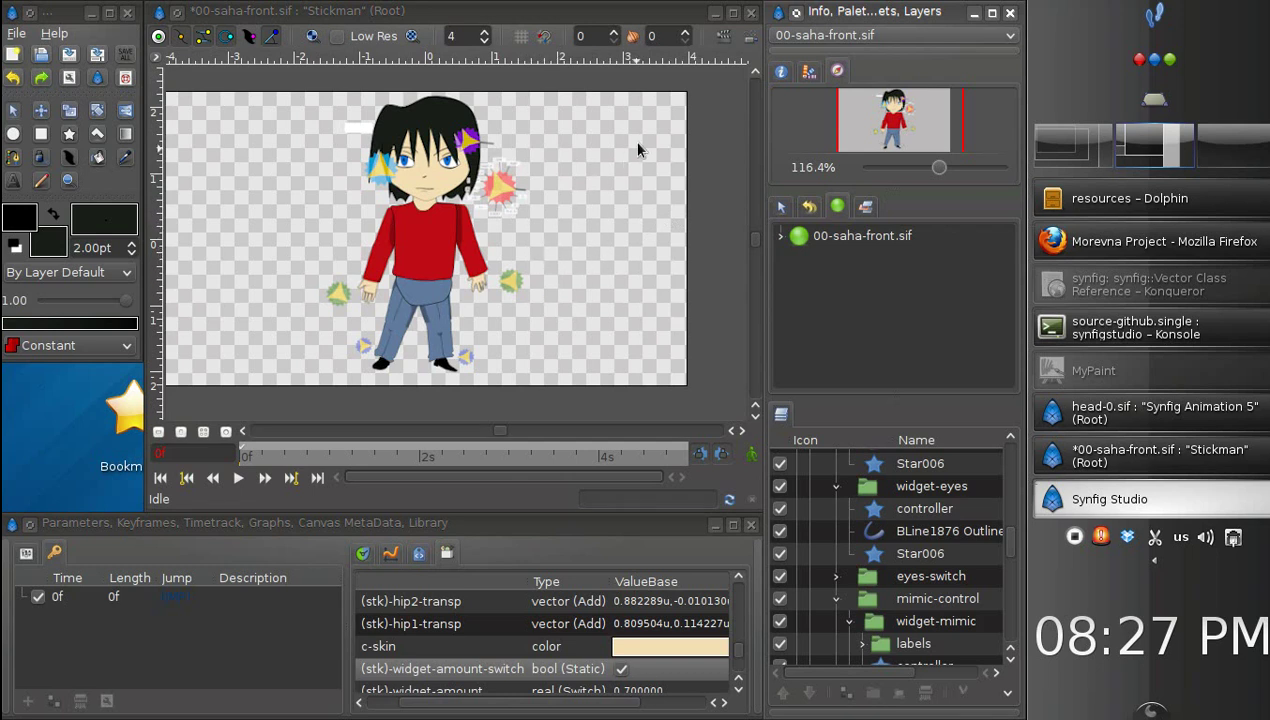
click(866, 206)
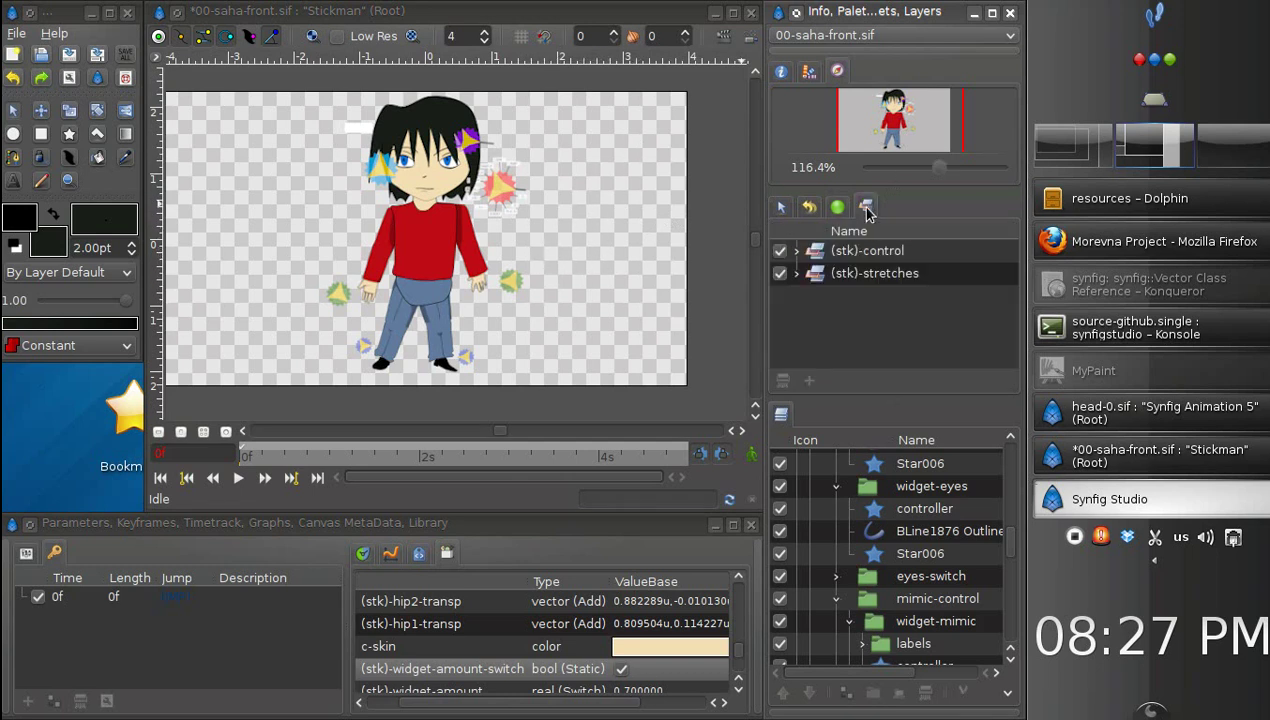
click(860, 250)
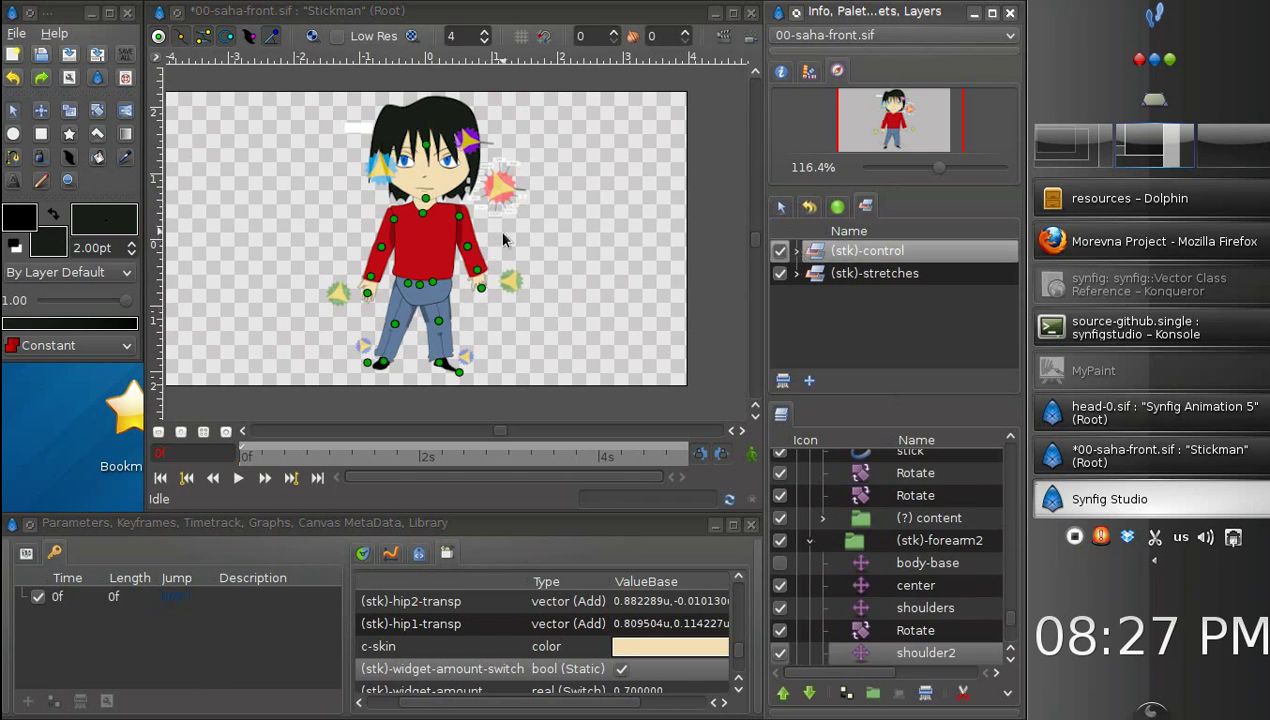
Step: Pose both arms with the forearms bent outward using the elbow and wrist handles
drag(478, 276, 480, 285)
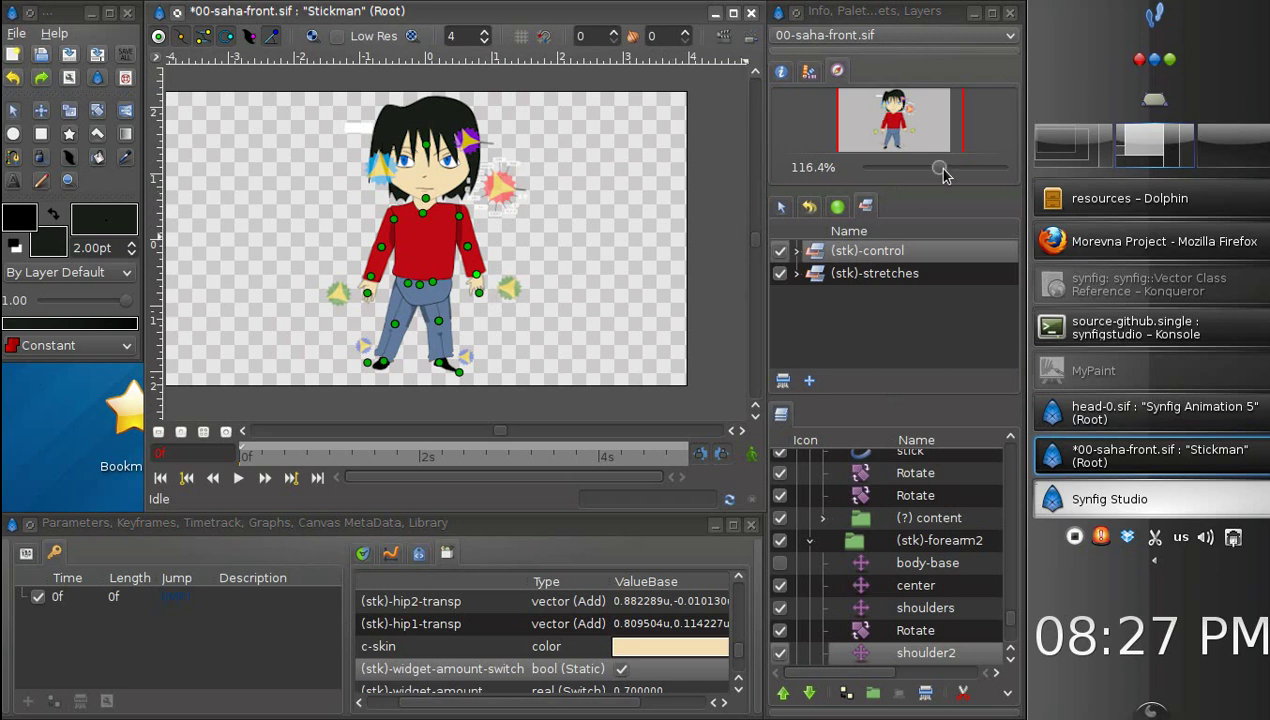
drag(939, 167, 950, 167)
drag(488, 292, 549, 288)
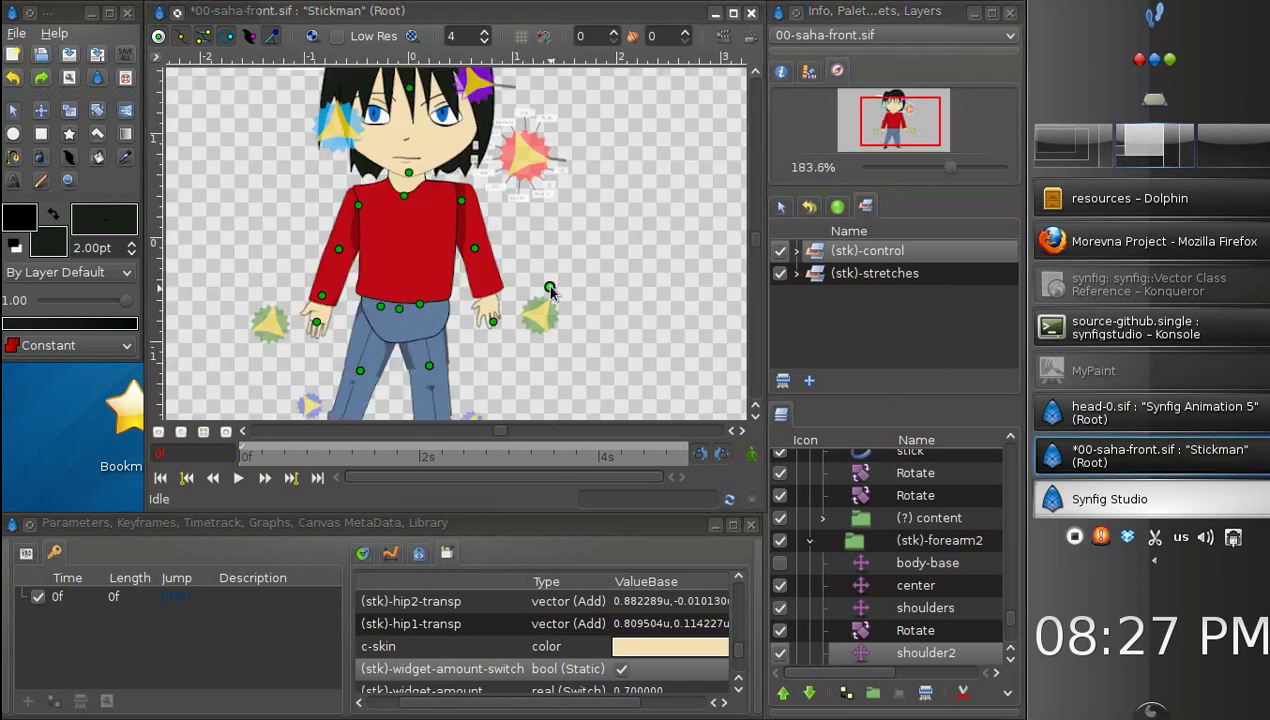
mouse_move(476, 258)
mouse_down()
mouse_move(530, 262)
mouse_move(535, 278)
mouse_move(508, 284)
mouse_move(494, 260)
mouse_up()
drag(577, 283, 541, 277)
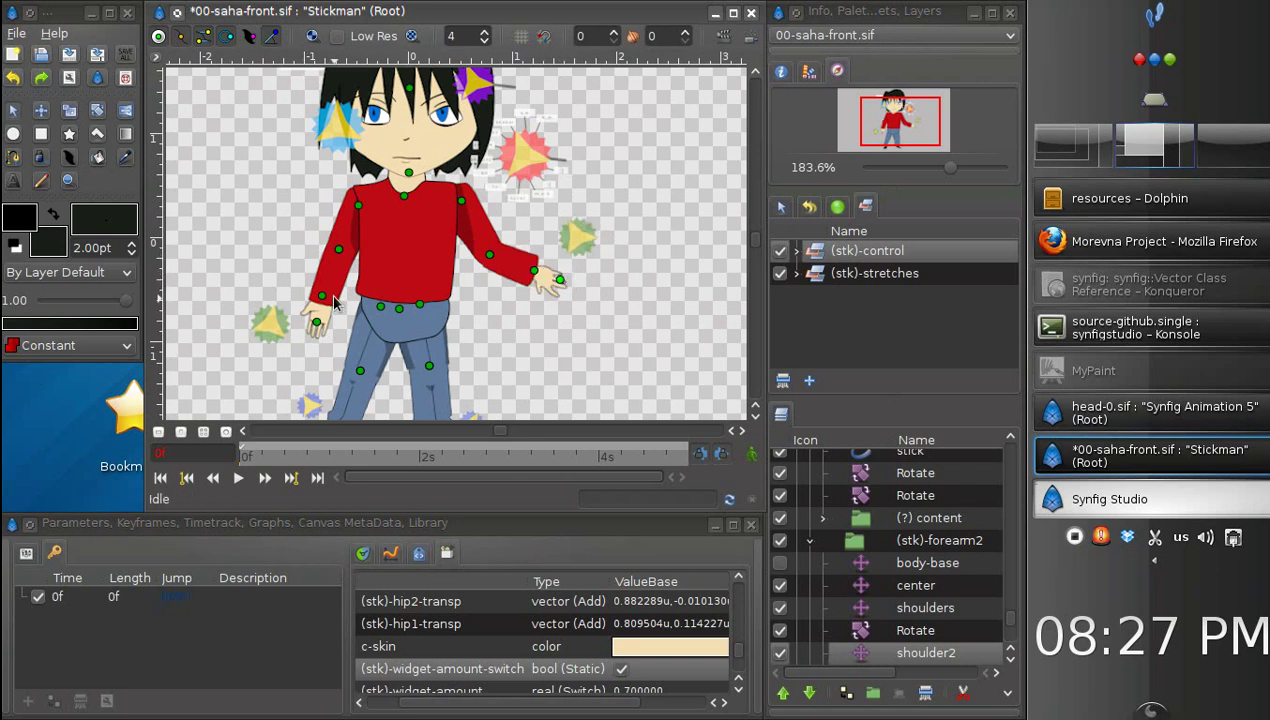
drag(321, 296, 305, 286)
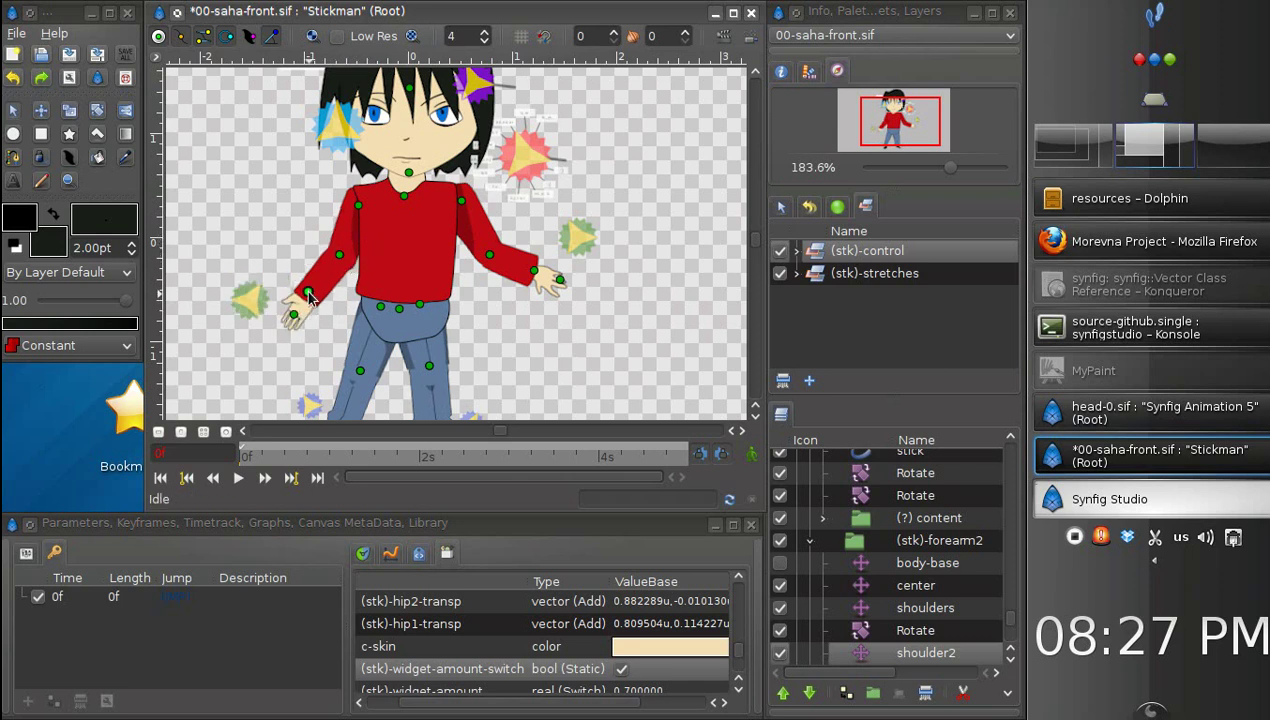
drag(308, 294, 302, 284)
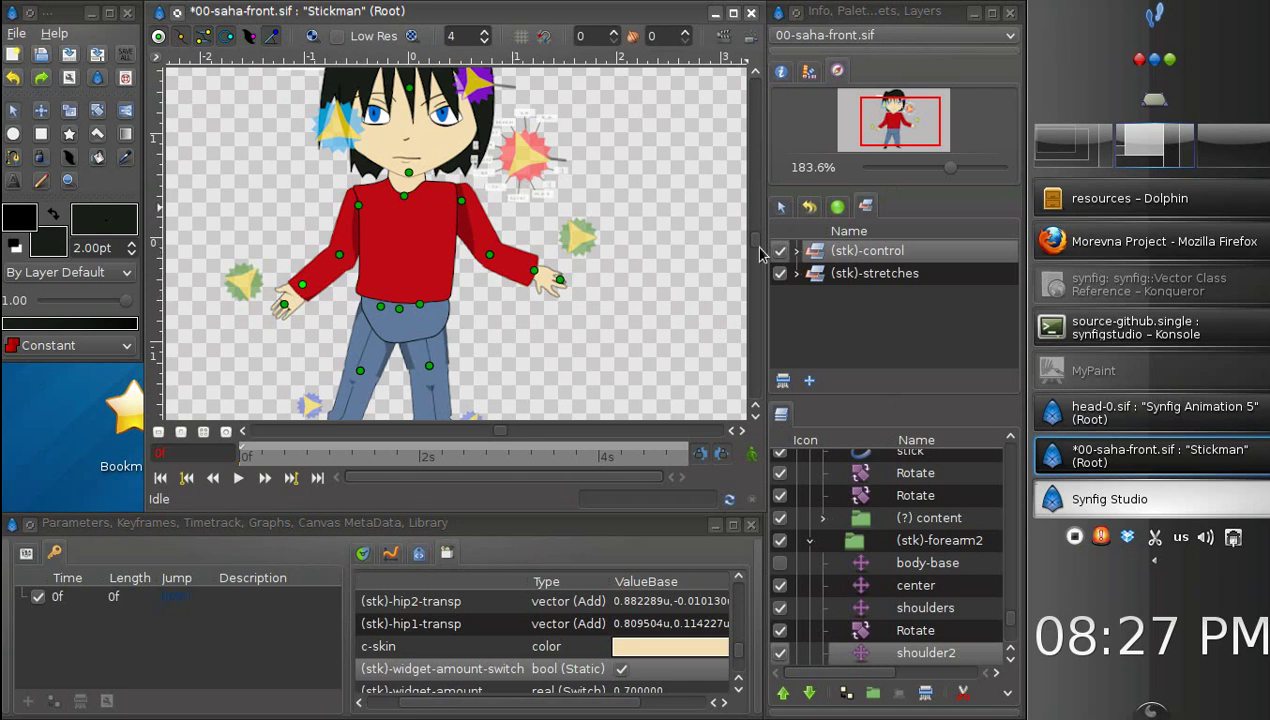
Step: Expand the (stk)-stretches layer set and disconnect the Amount parameter of the (stk)-wrist2-r-compensator layer
click(797, 273)
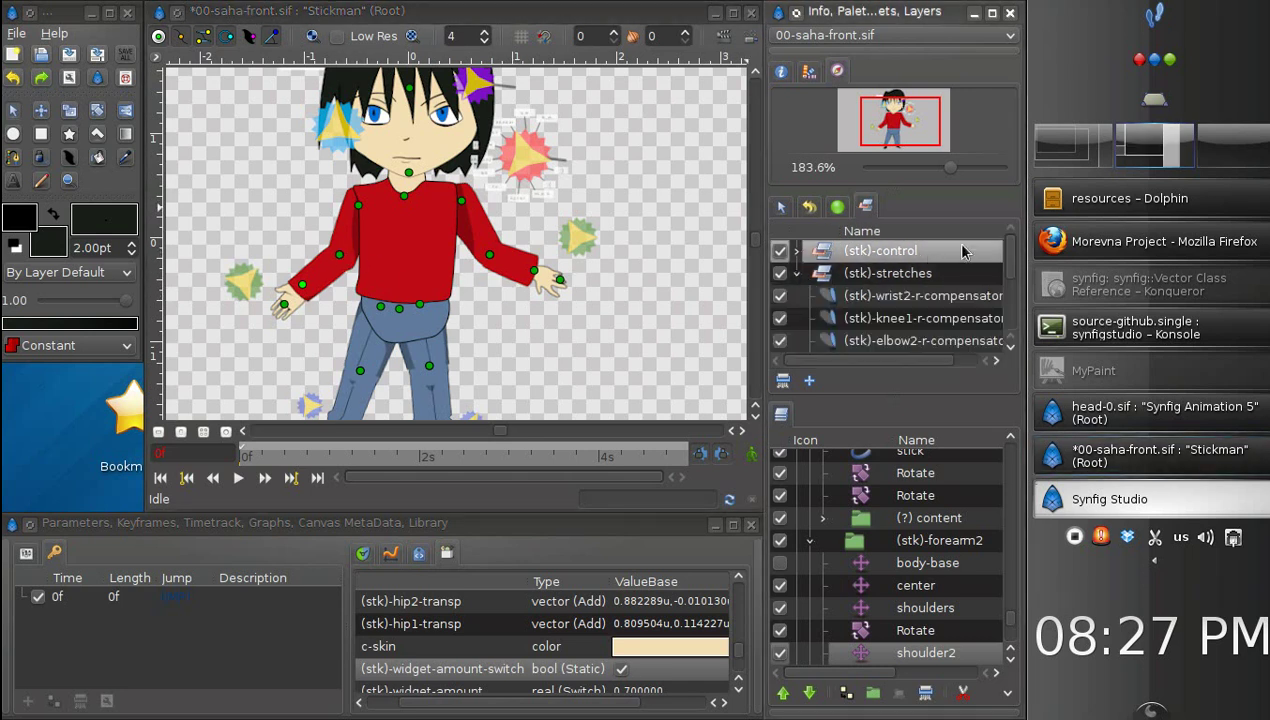
scroll(1013, 270, down, 1)
scroll(1013, 270, up, 1)
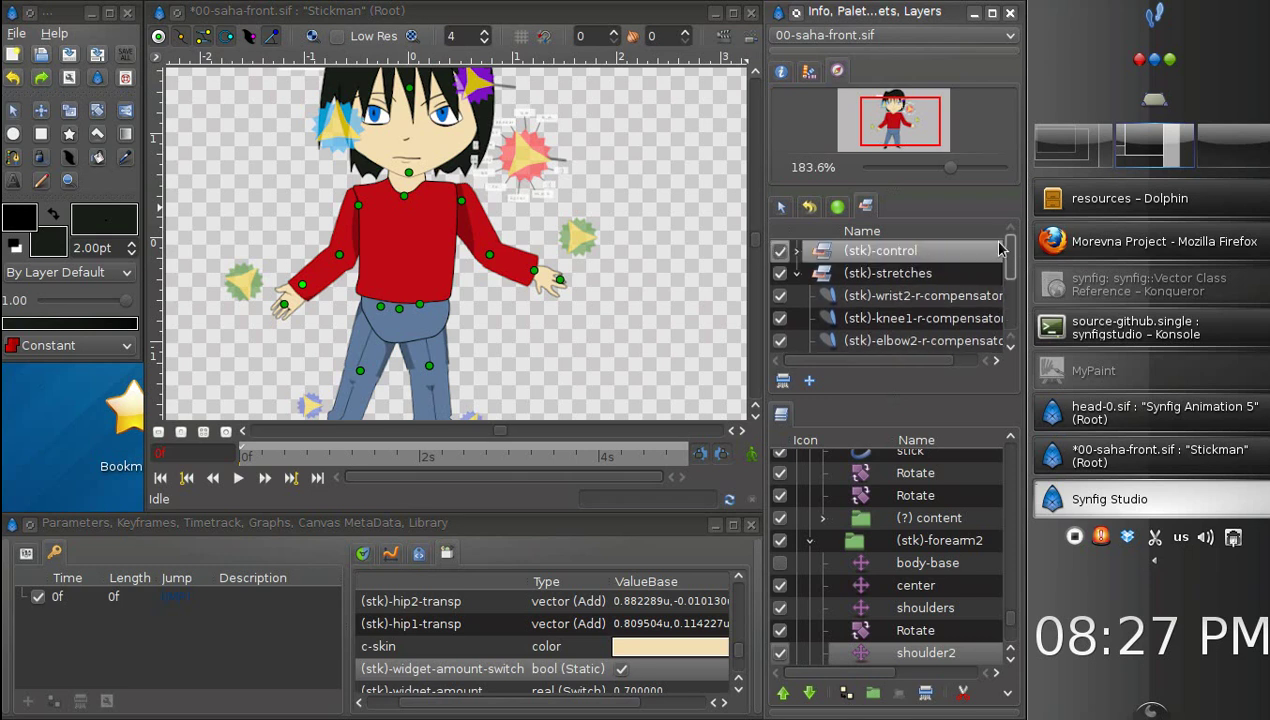
click(828, 280)
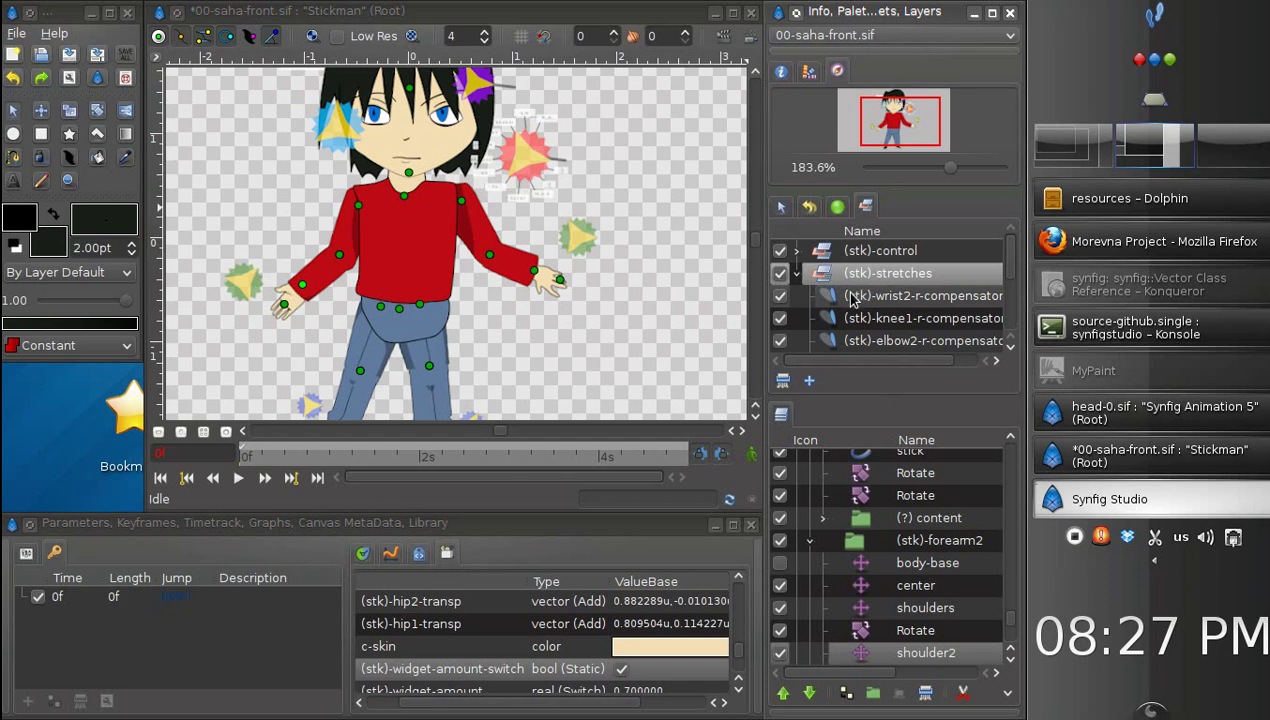
click(833, 300)
mouse_move(1012, 262)
mouse_down()
mouse_move(1013, 318)
mouse_move(1005, 258)
mouse_up()
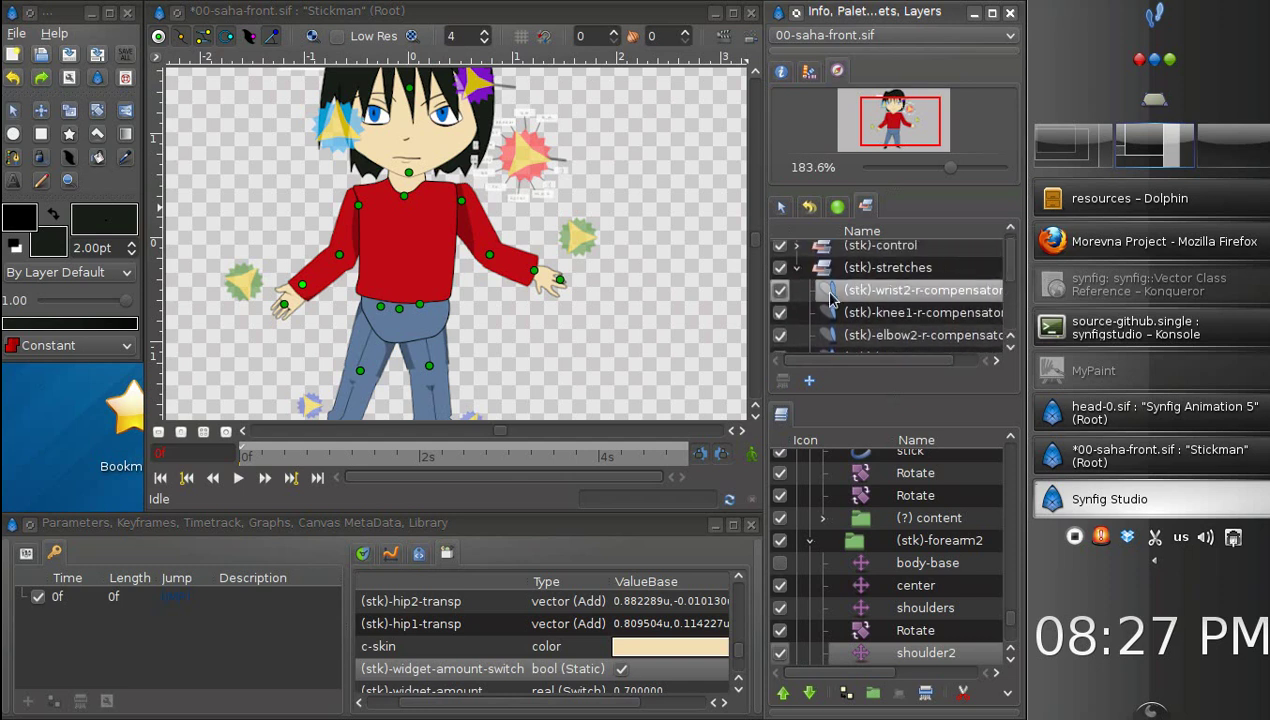
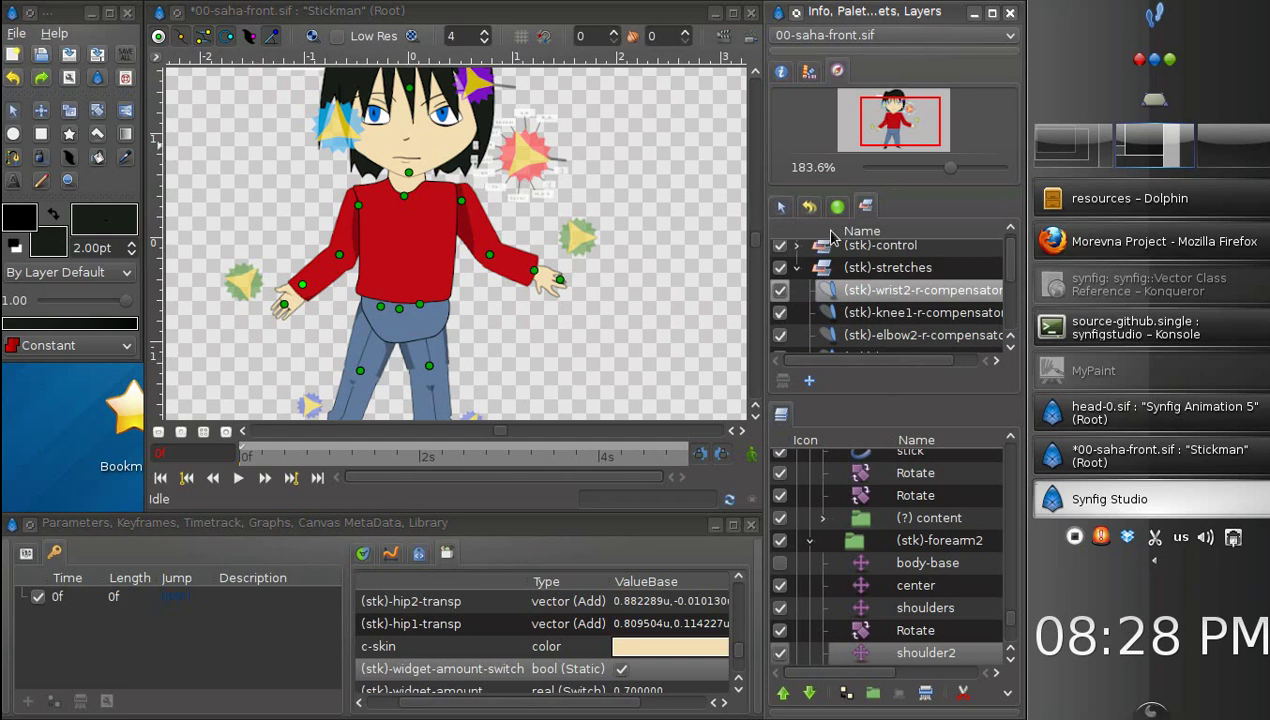
click(828, 295)
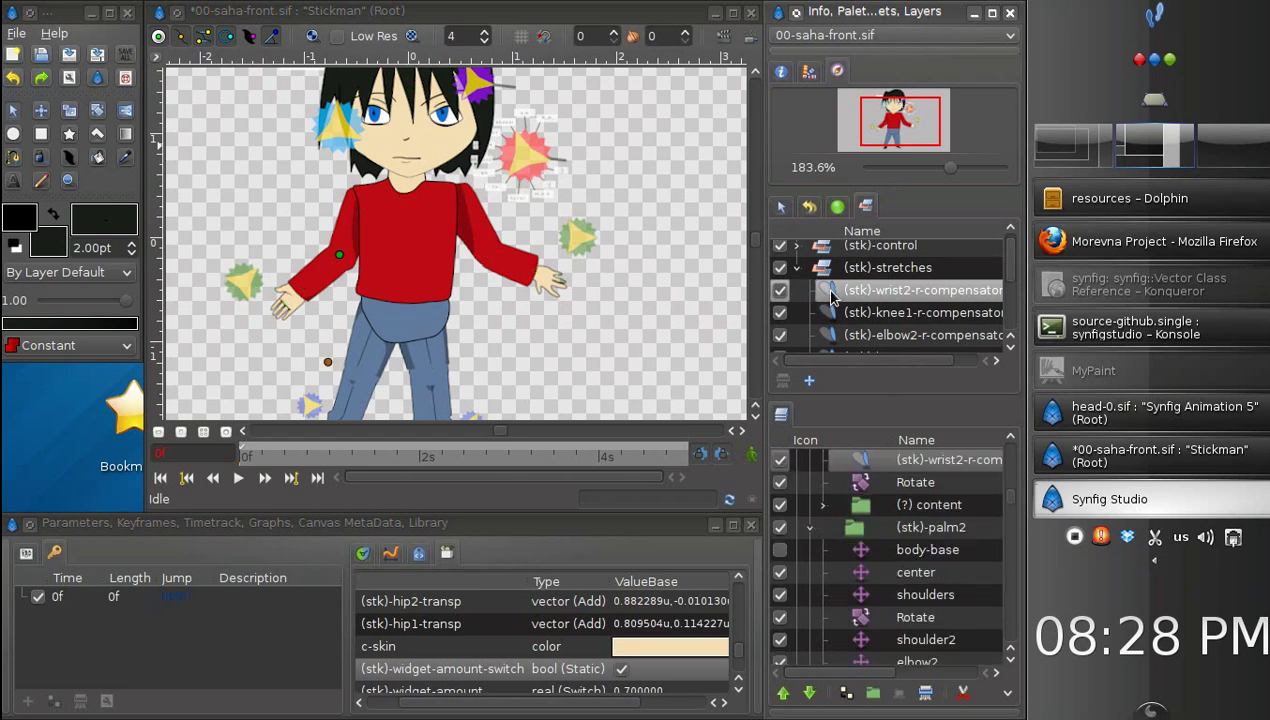
click(865, 460)
click(26, 553)
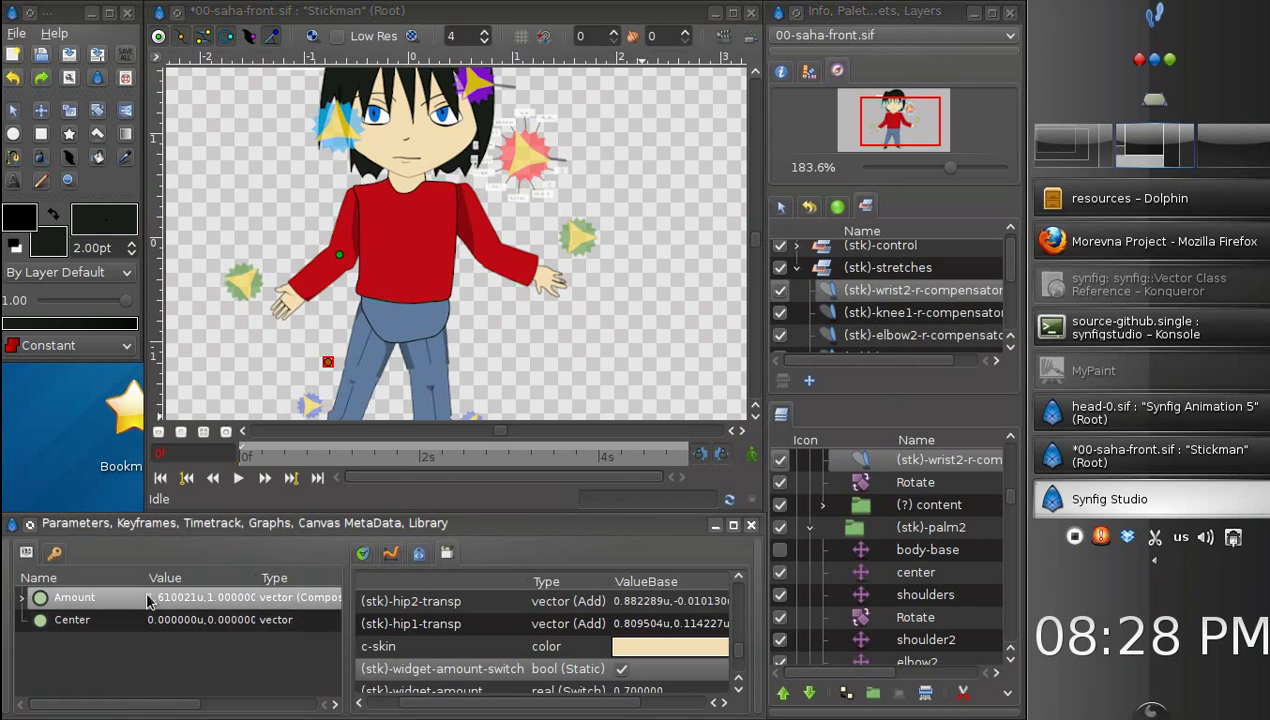
right_click(95, 601)
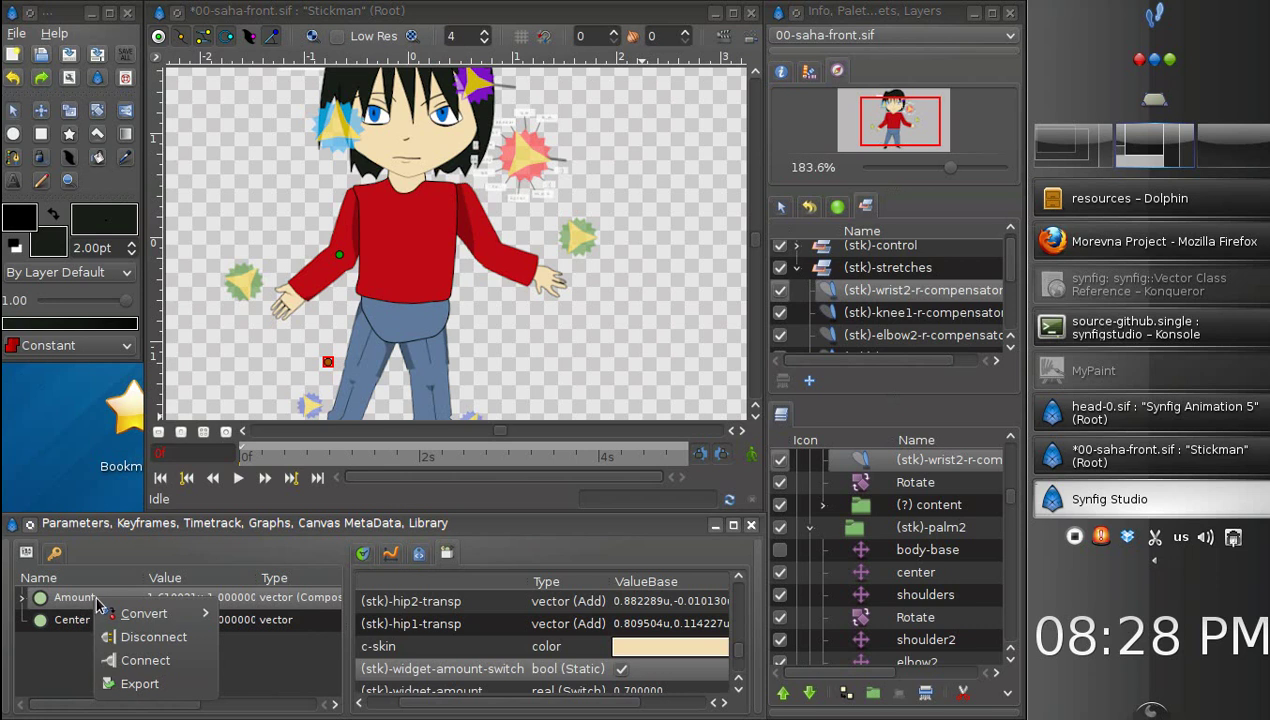
click(146, 636)
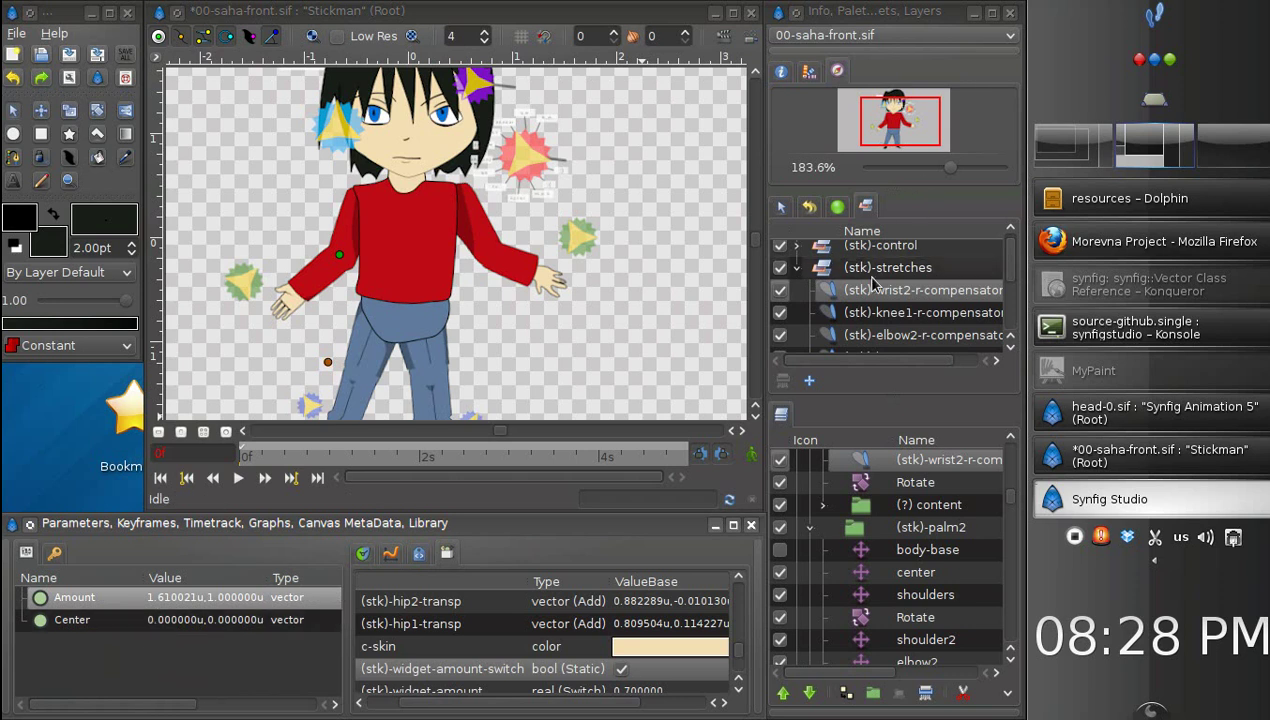
Step: Disconnect the Amount parameter of the (stk)-knee1-r-compensator and (stk)-elbow2-r-compensator stretch layers
click(833, 313)
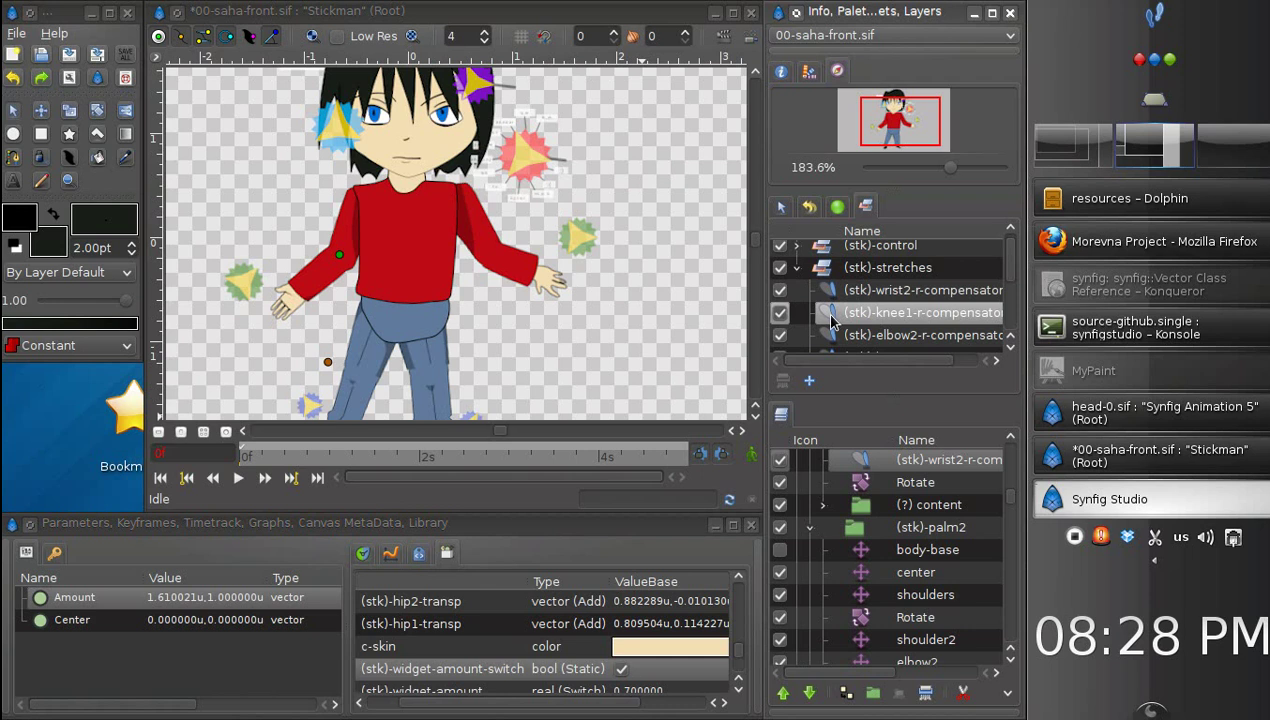
click(100, 598)
right_click(108, 601)
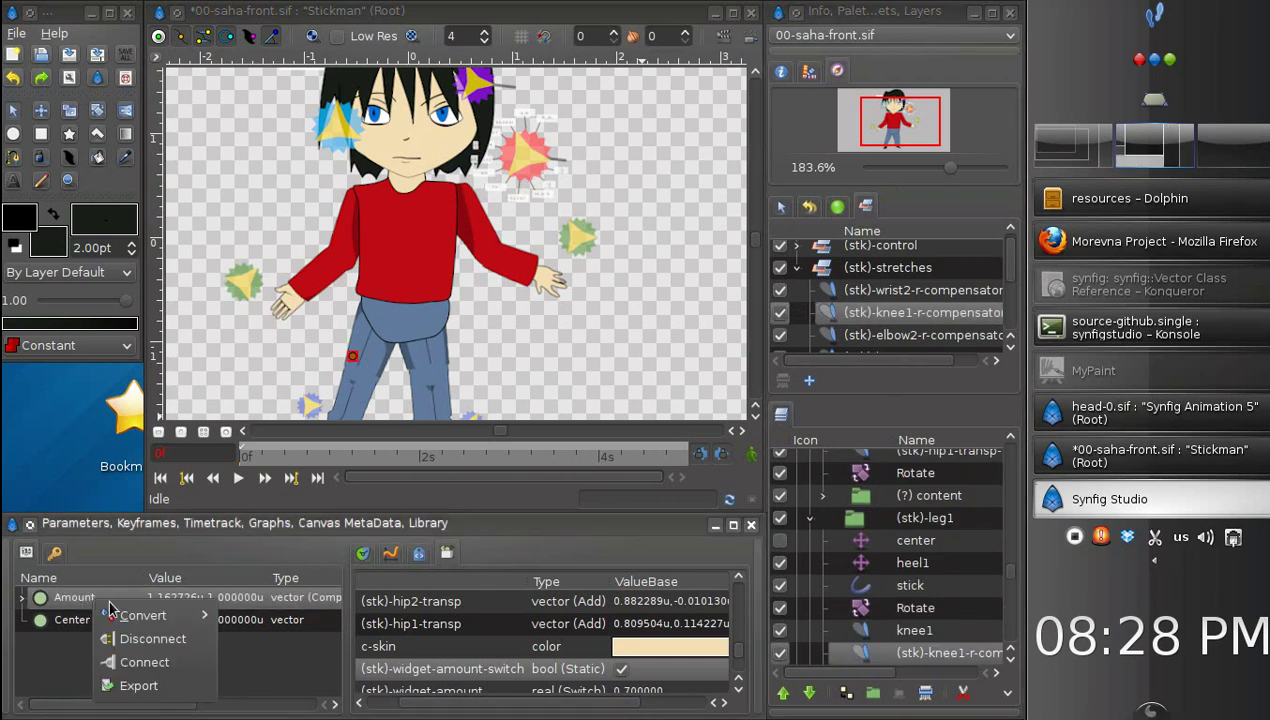
click(145, 640)
scroll(1008, 285, down, 1)
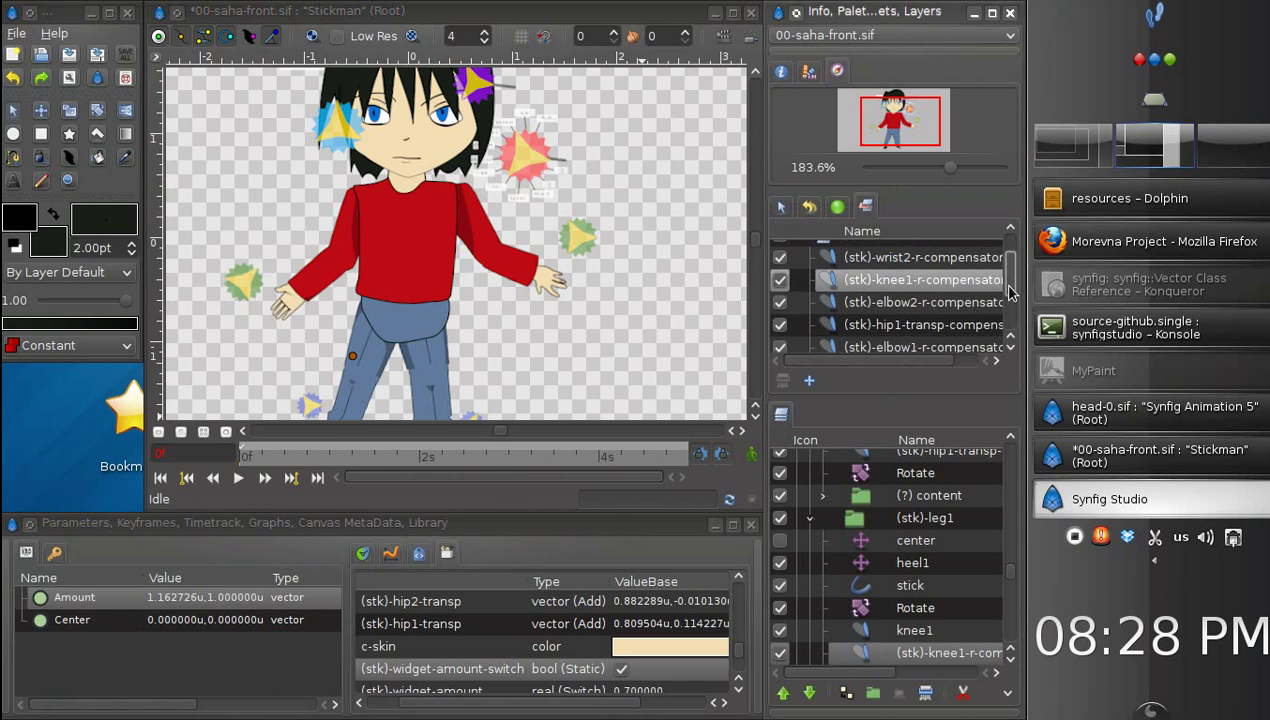
click(830, 303)
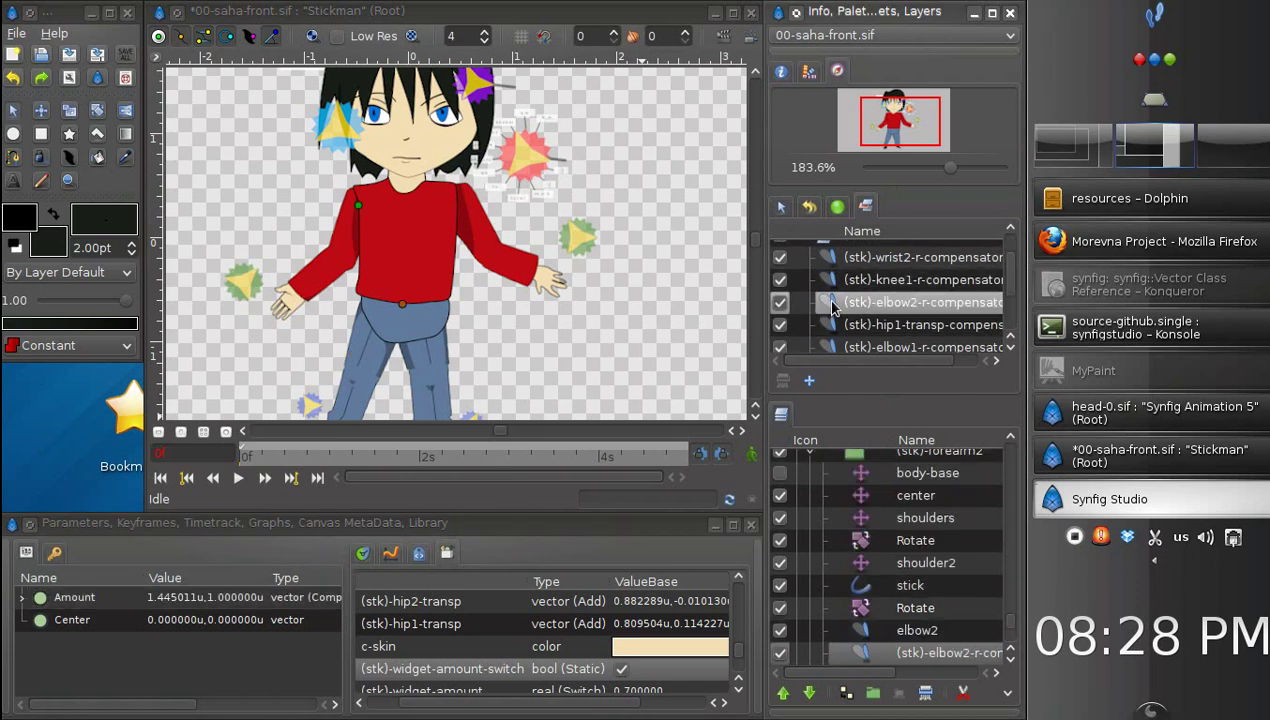
right_click(118, 604)
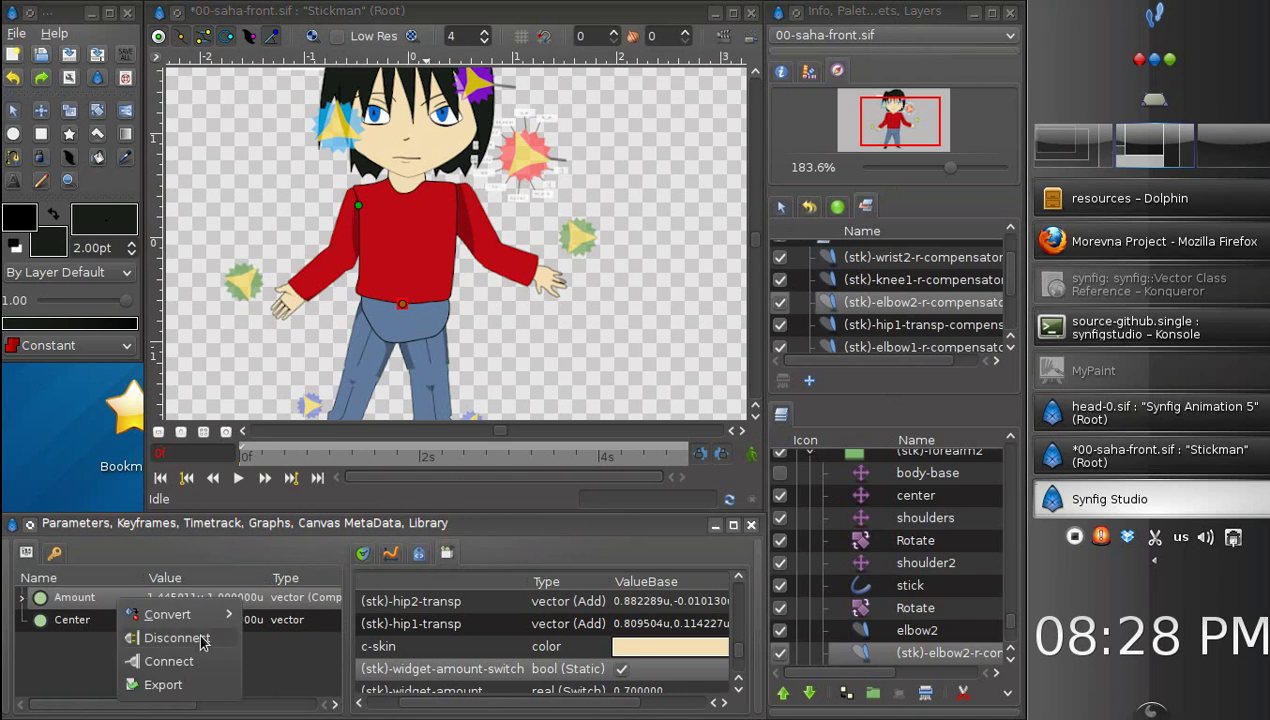
click(199, 638)
Step: Disconnect the Amount parameter of the (stk)-hip1-transp compensator and (stk)-elbow1-r-compensator stretch layers
click(832, 327)
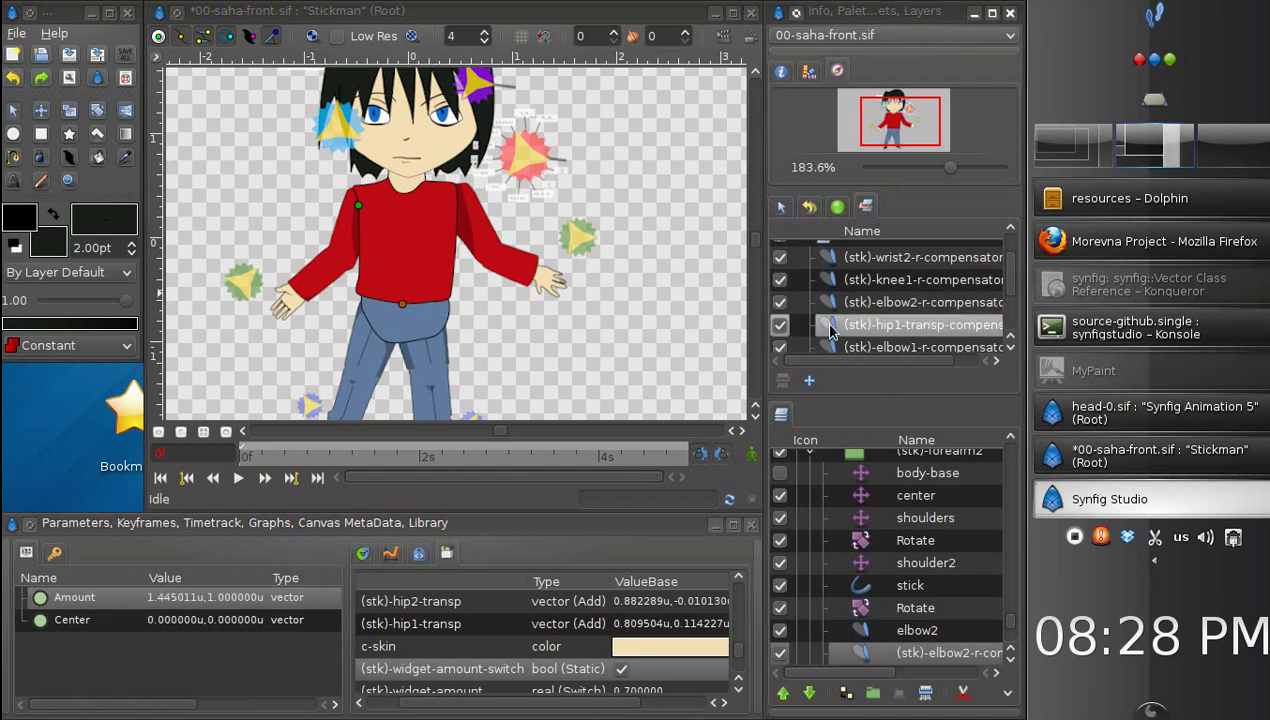
right_click(112, 604)
click(183, 640)
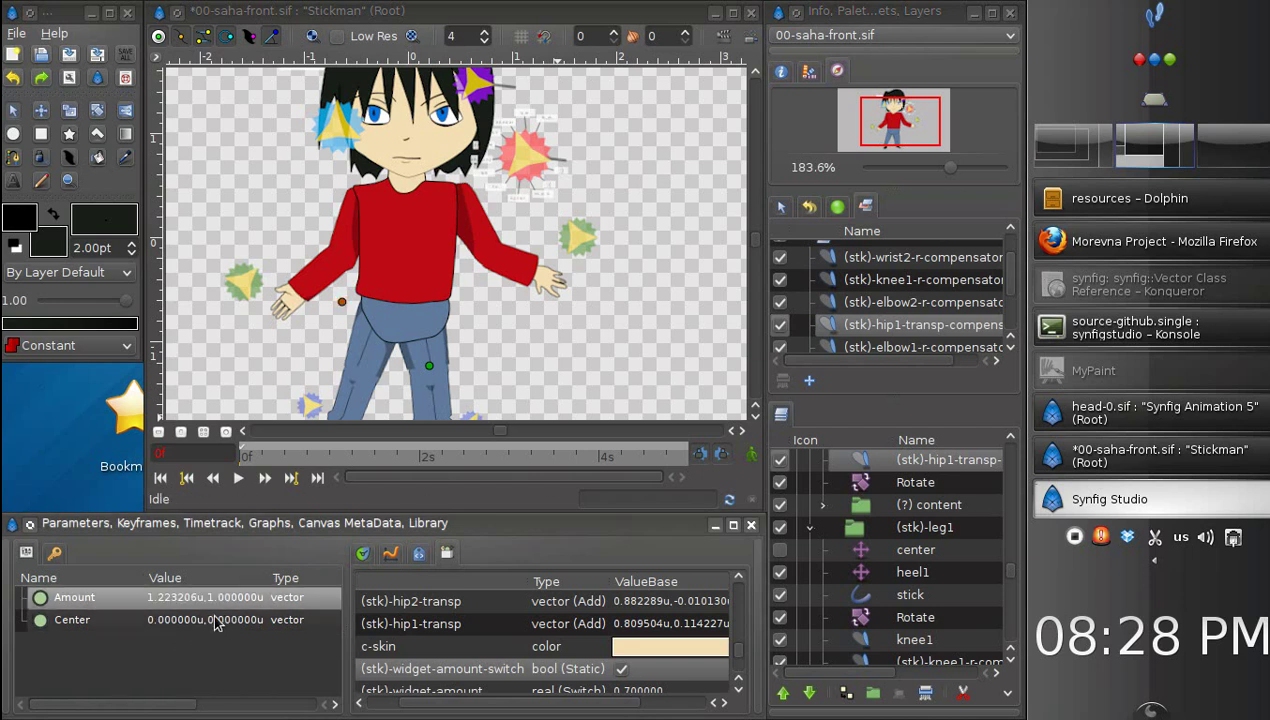
scroll(1010, 287, down, 1)
scroll(1010, 287, down, 1)
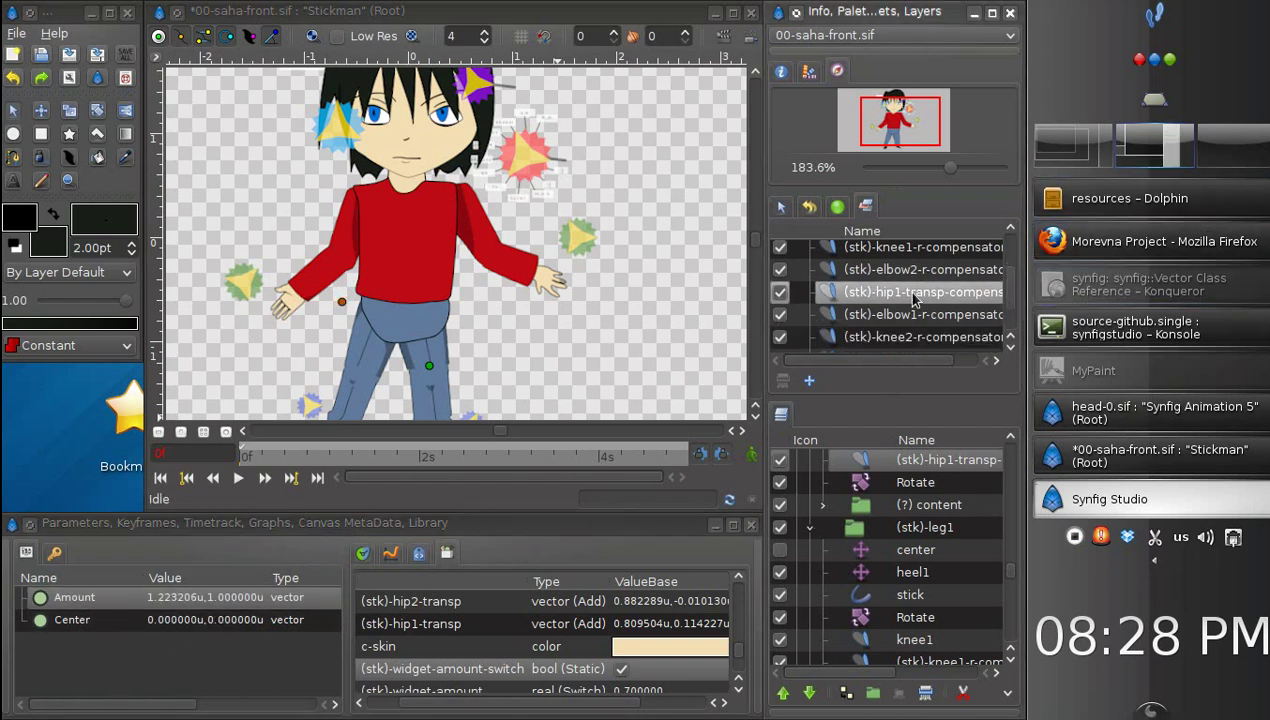
click(833, 318)
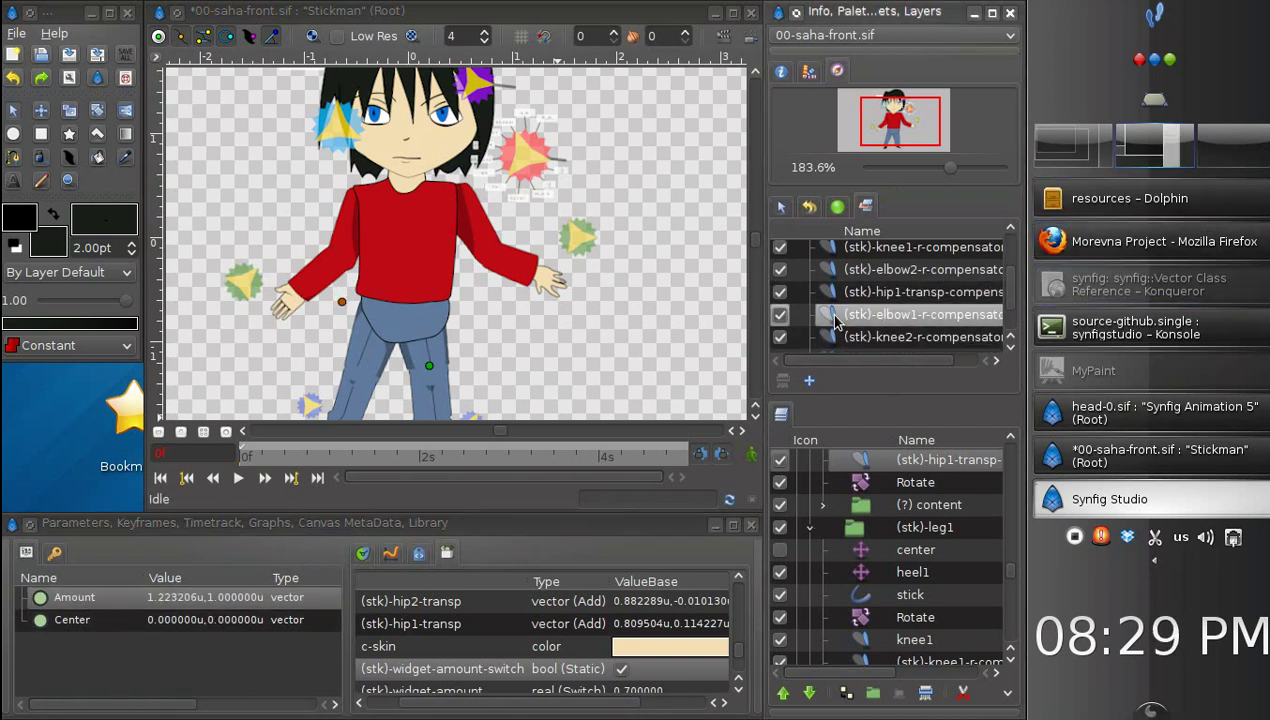
click(103, 597)
right_click(107, 598)
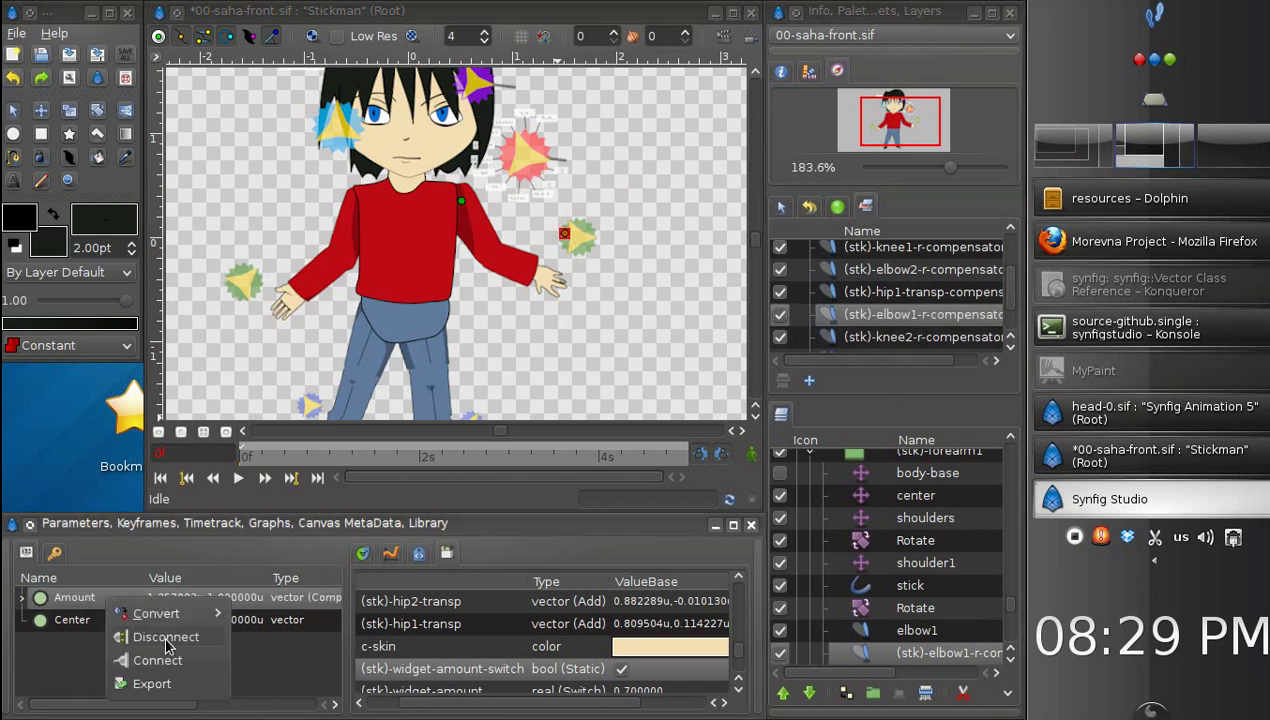
click(166, 639)
Step: Disconnect the Amount parameter of the (stk)-knee2-r-compensator and (stk)-hip2-transp compensator stretch layers
click(833, 337)
right_click(117, 603)
click(180, 639)
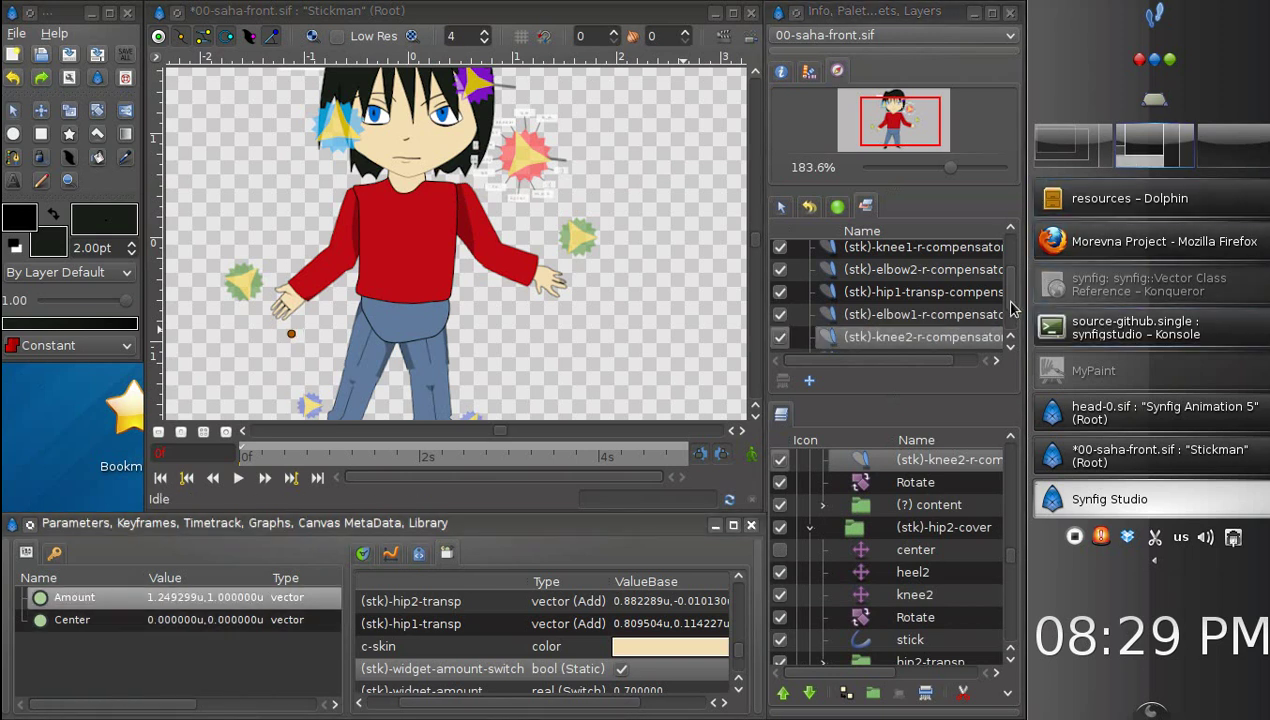
scroll(1010, 325, down, 1)
click(826, 320)
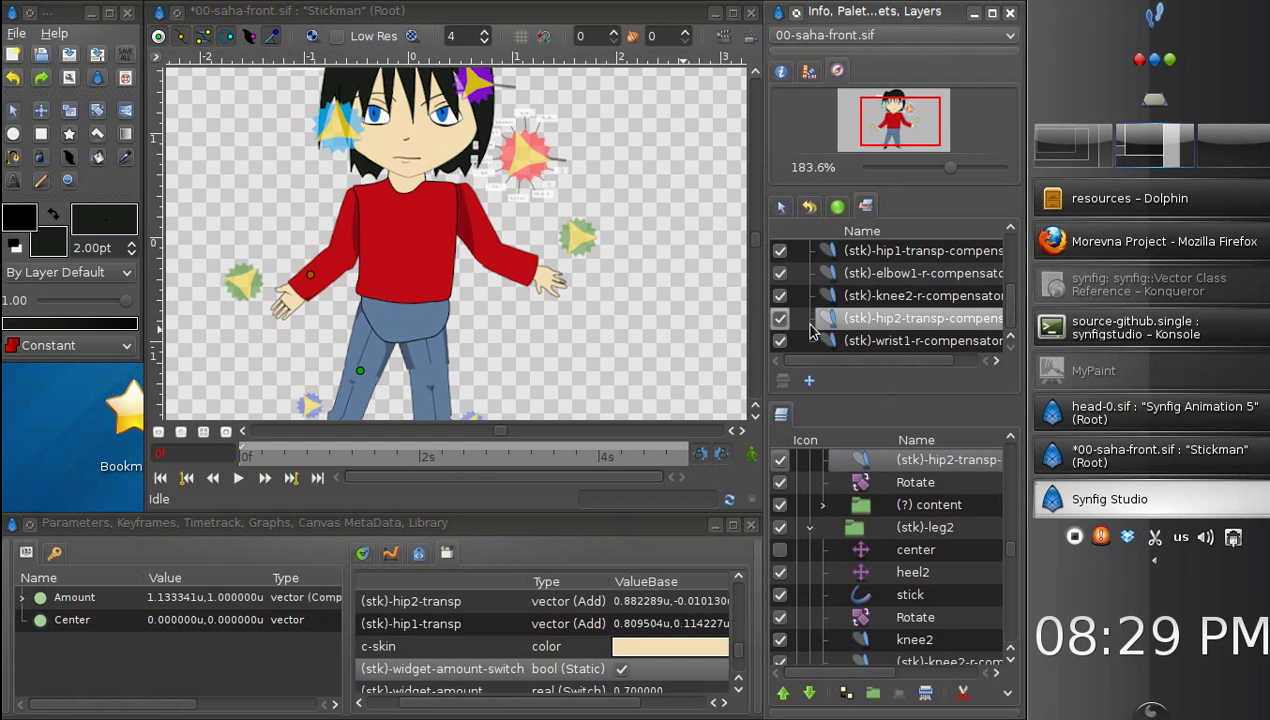
click(172, 598)
right_click(171, 602)
click(228, 639)
Step: Disconnect the Amount parameter of the (stk)-wrist1-r-compensator stretch layer, then clear the layer selection
click(830, 342)
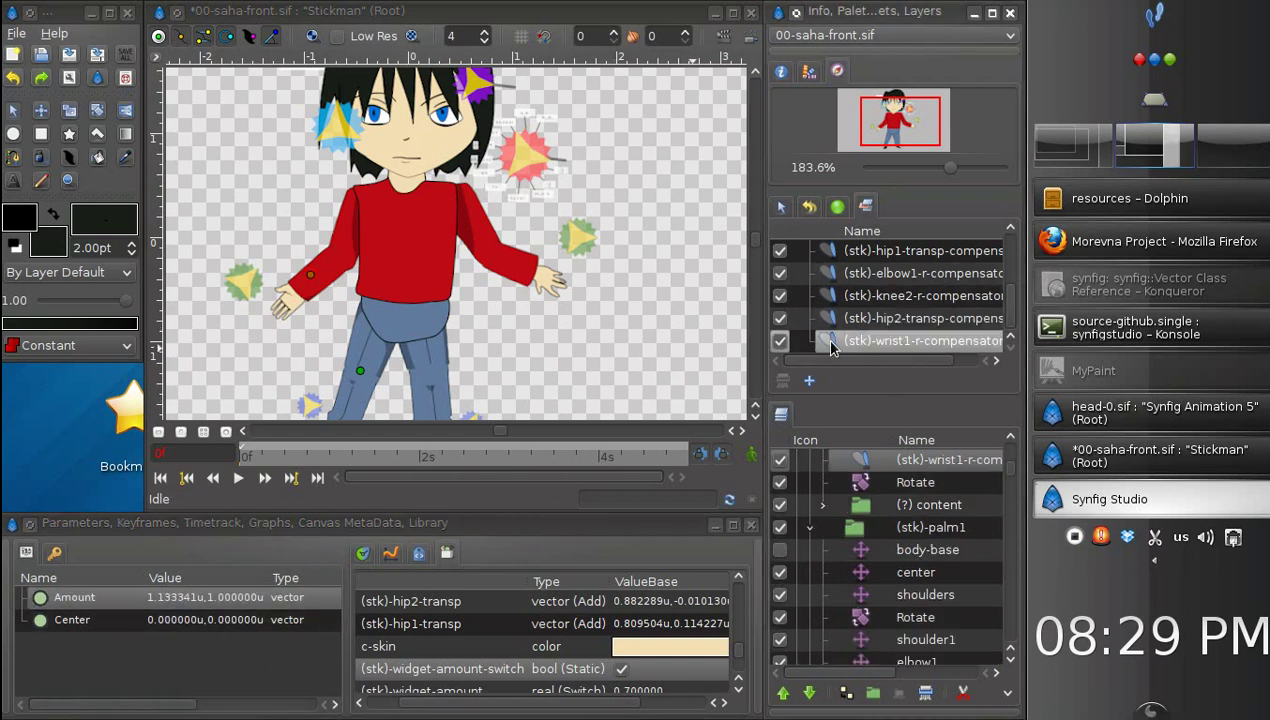
click(118, 599)
right_click(124, 600)
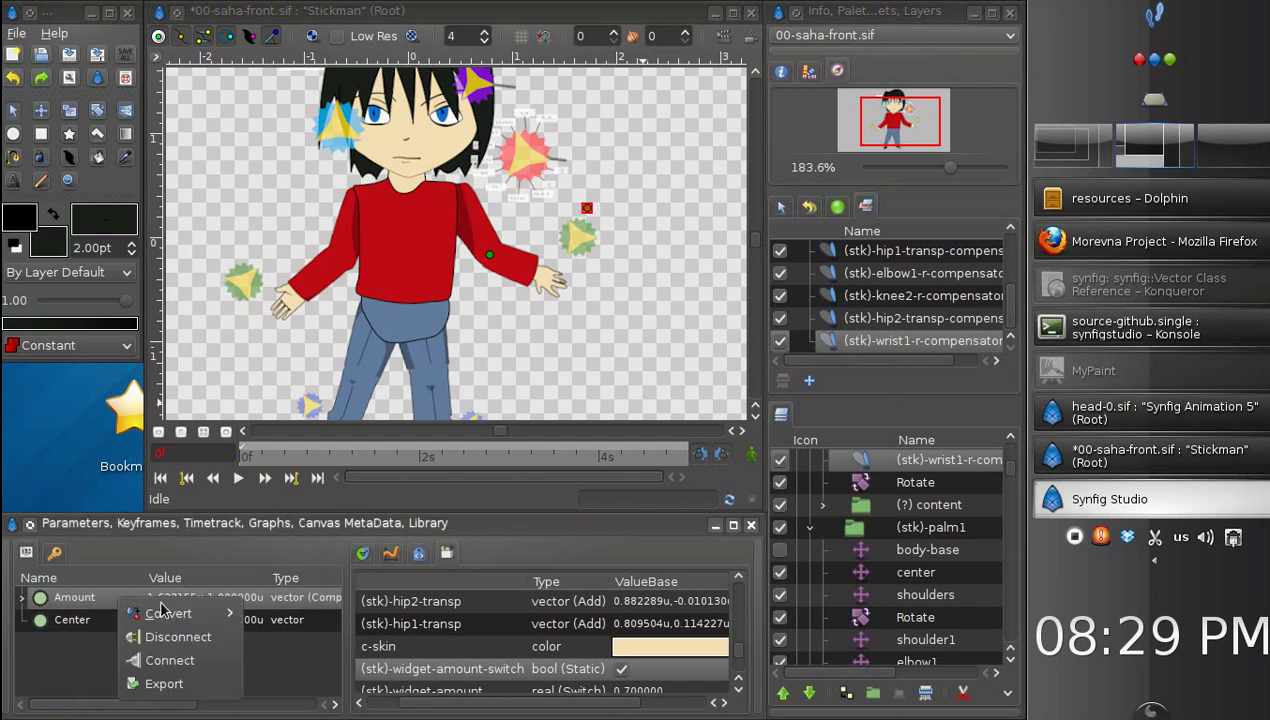
click(178, 637)
click(505, 347)
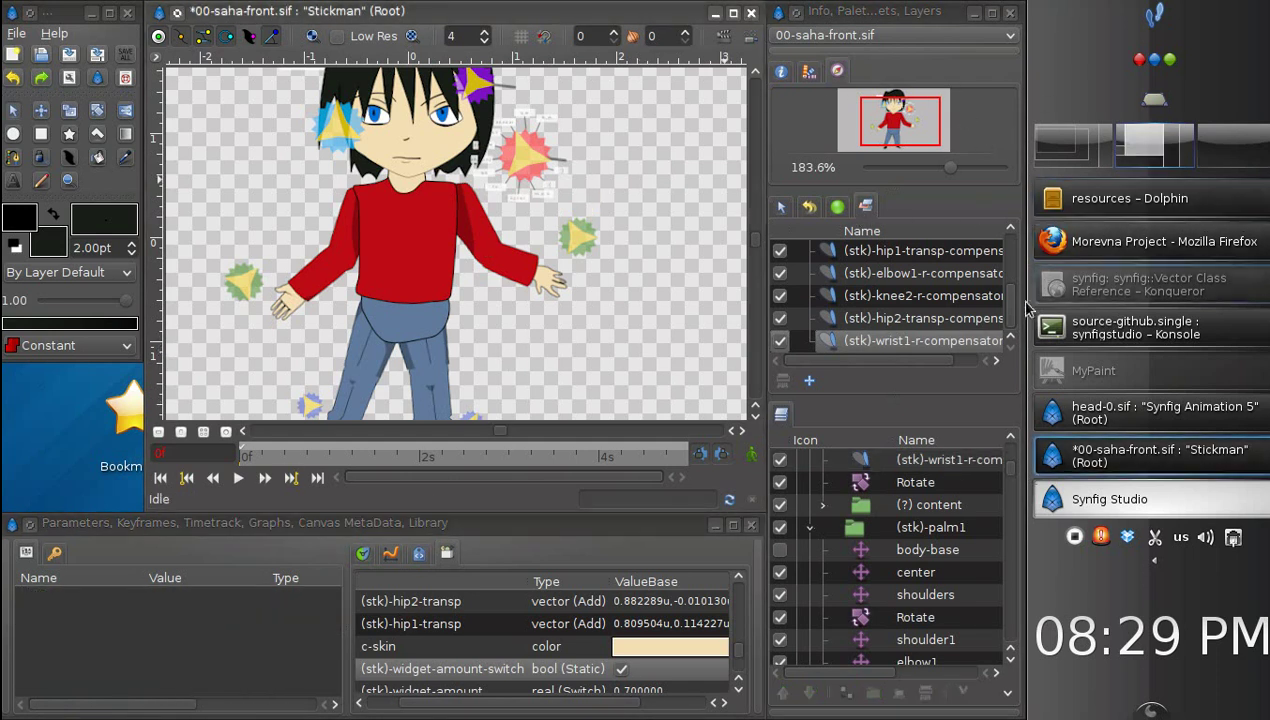
Step: Show the (stk)-control handles, shift the character's left shoulder slightly, and pose that arm with the elbow outward and the forearm hanging down
scroll(1010, 305, up, 5)
click(826, 256)
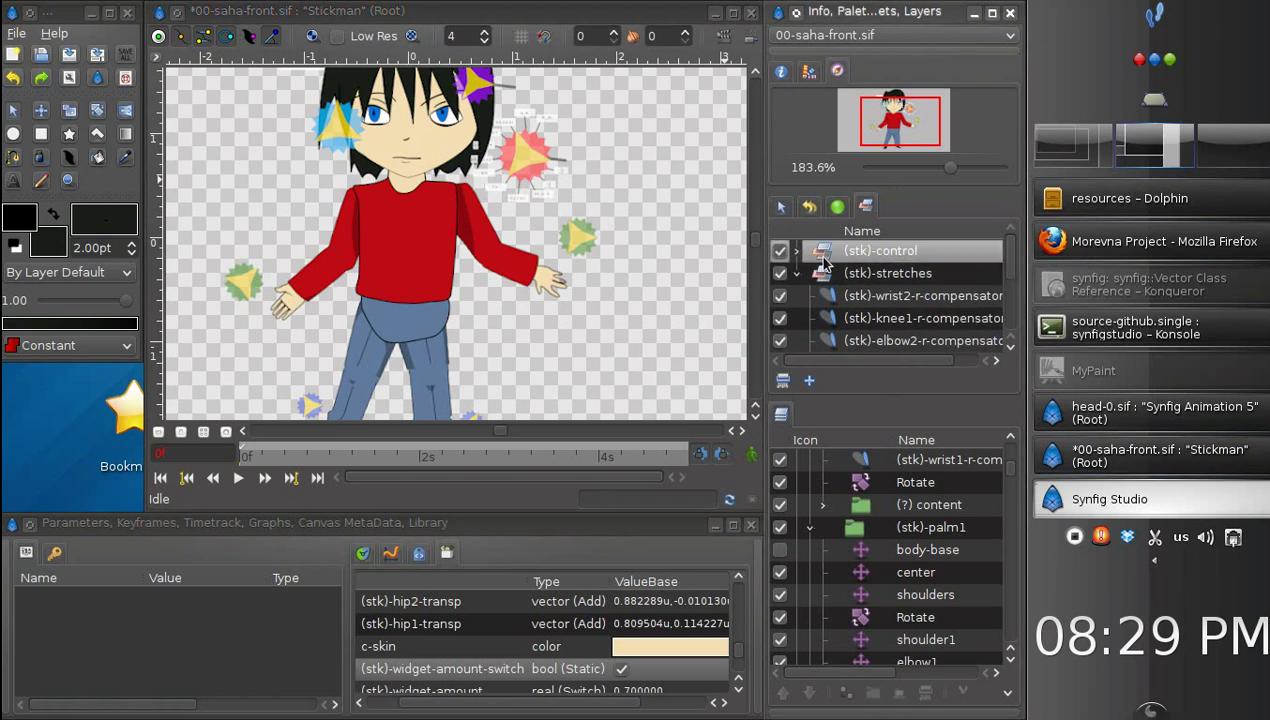
drag(460, 213, 503, 265)
drag(459, 206, 459, 203)
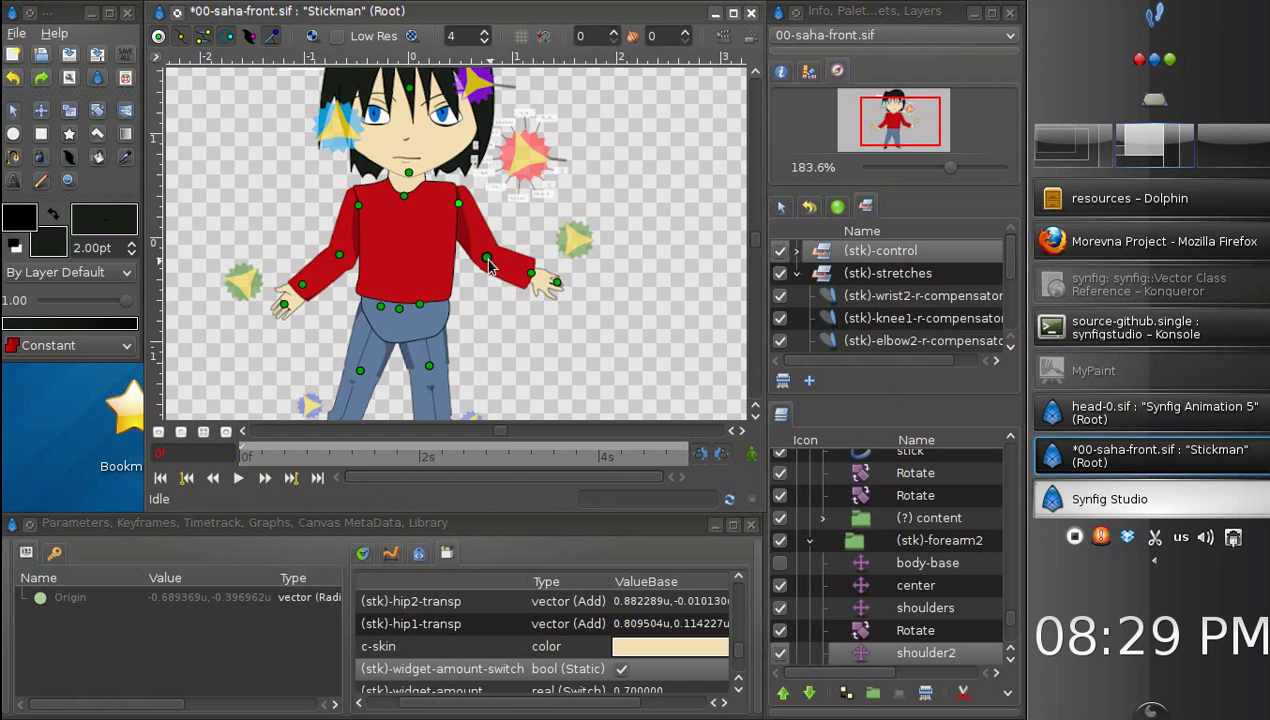
drag(485, 257, 598, 211)
drag(535, 251, 536, 251)
drag(597, 211, 540, 298)
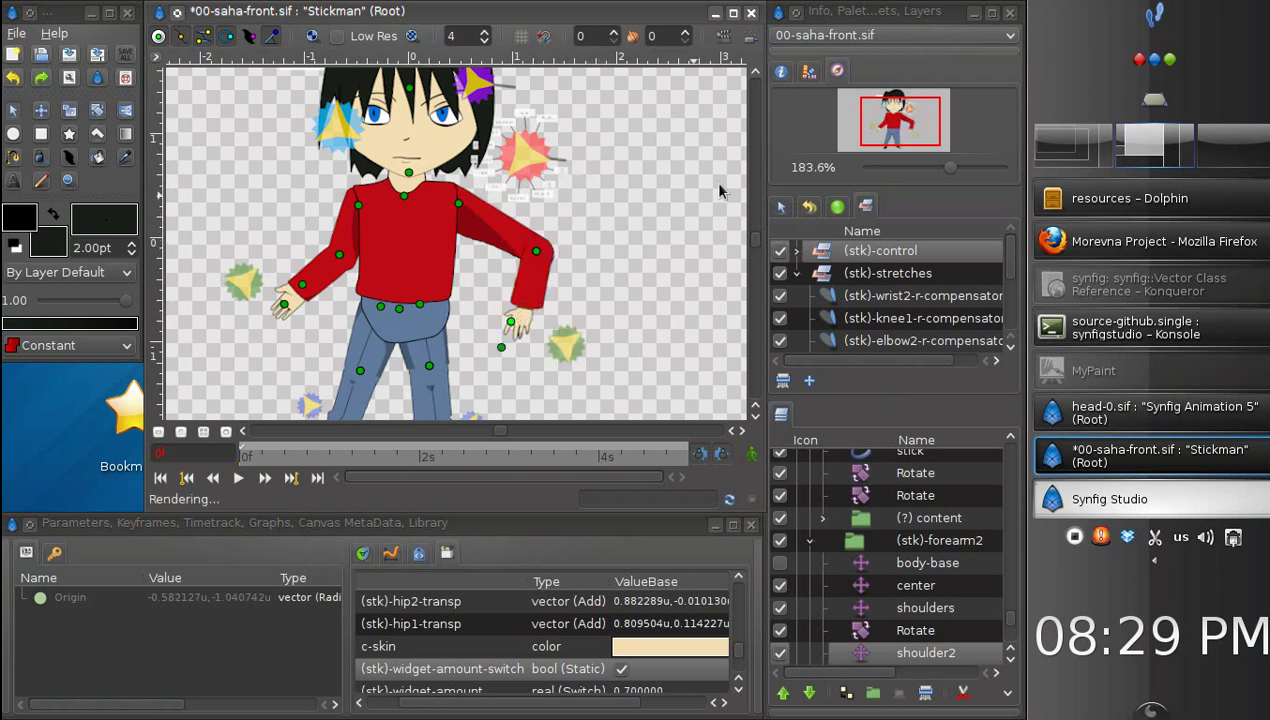
Step: Adjust the outline vertex at the elbow end of the character's left upper sleeve to fit the bent forearm
drag(949, 167, 972, 168)
click(688, 283)
drag(682, 285, 669, 285)
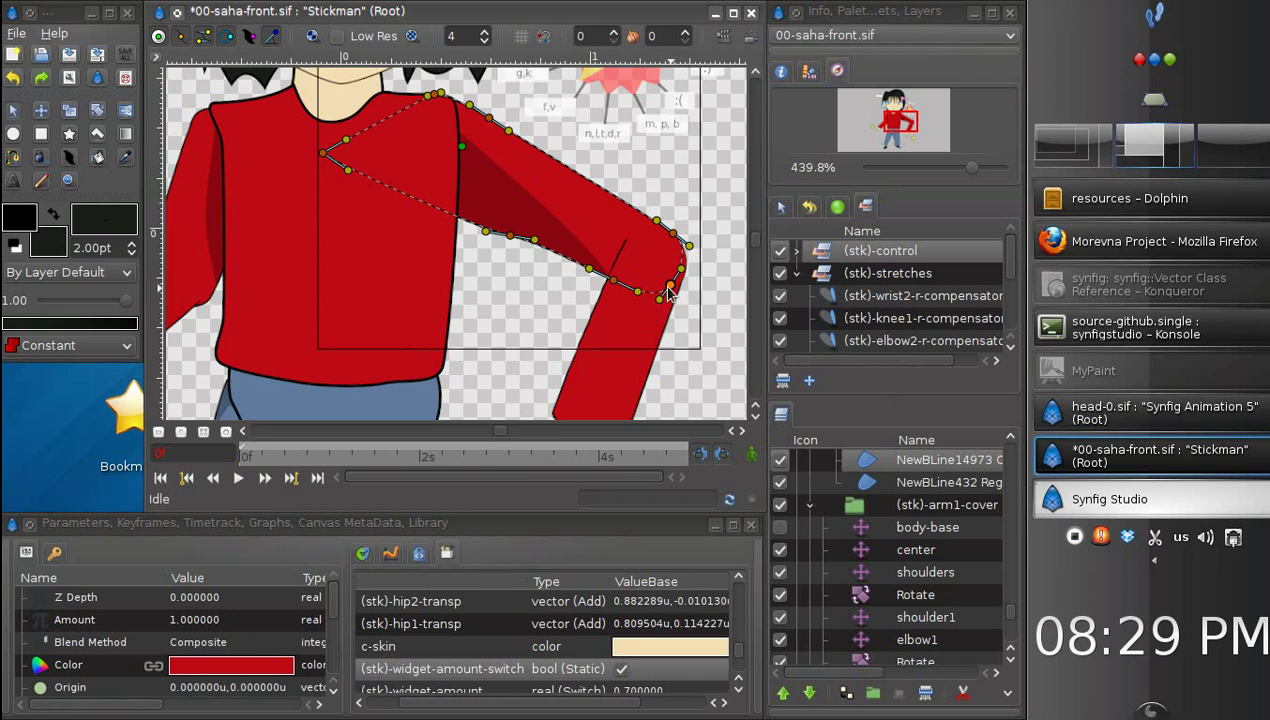
Step: Bend the character's right leg by moving its foot inward and its knee outward, then select the knee shape's outline for adjustment
mouse_move(972, 168)
mouse_down()
mouse_move(940, 176)
mouse_move(964, 171)
mouse_up()
drag(873, 128, 886, 141)
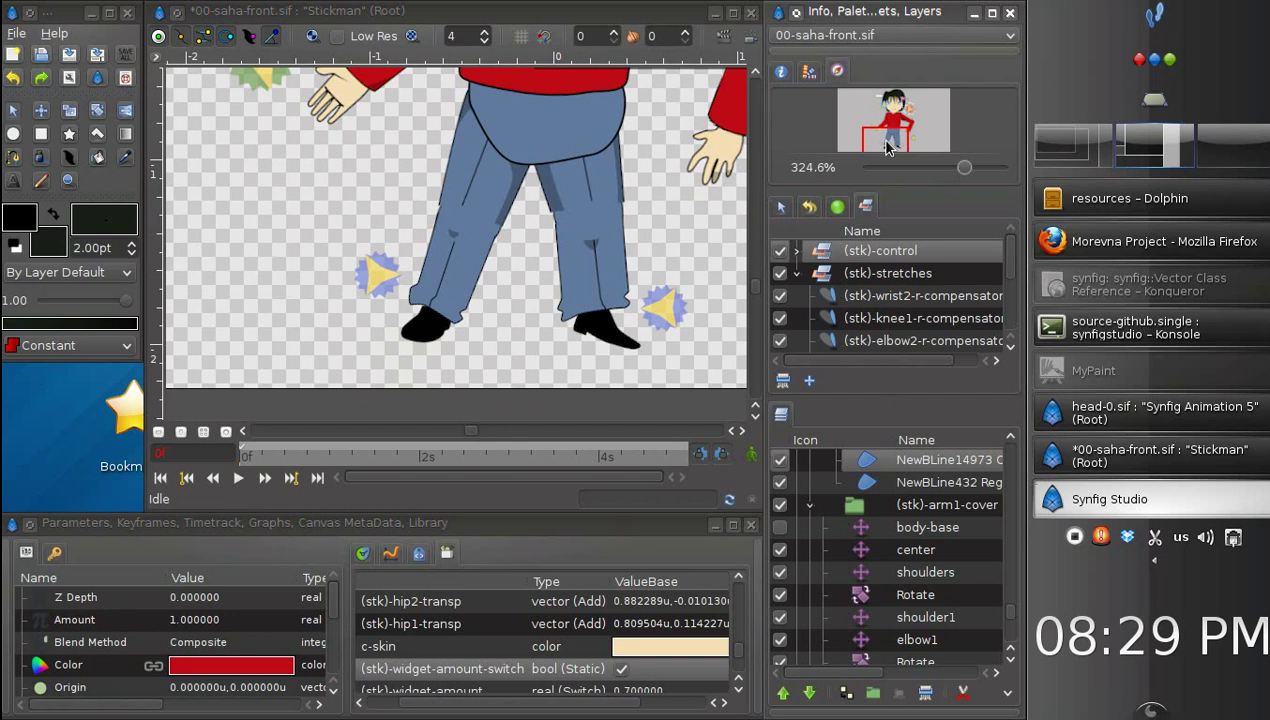
click(492, 236)
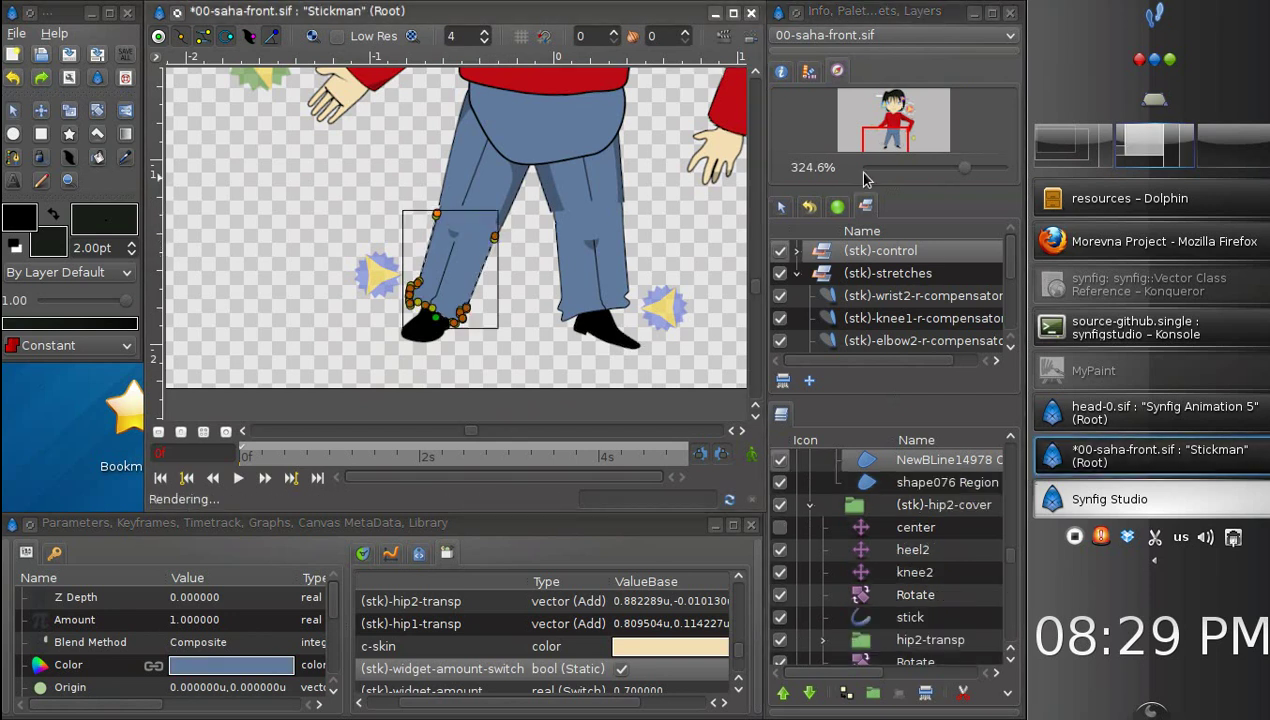
click(820, 252)
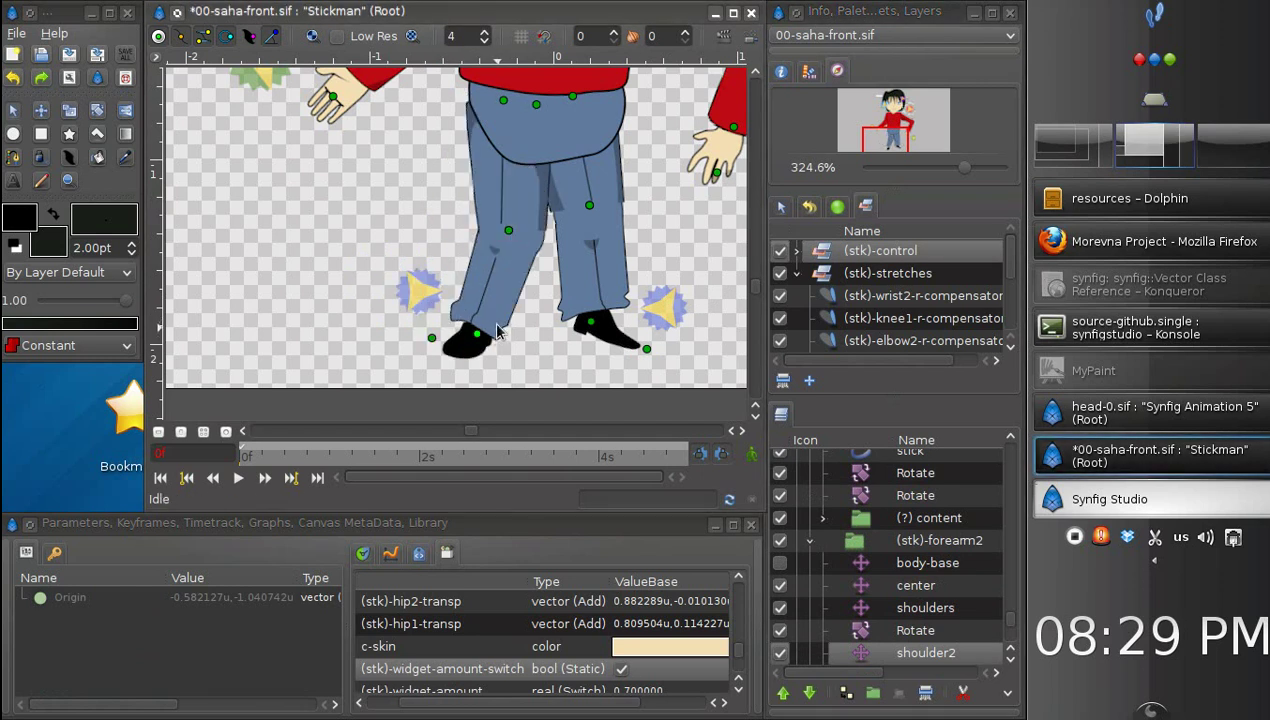
drag(508, 232, 423, 225)
click(421, 222)
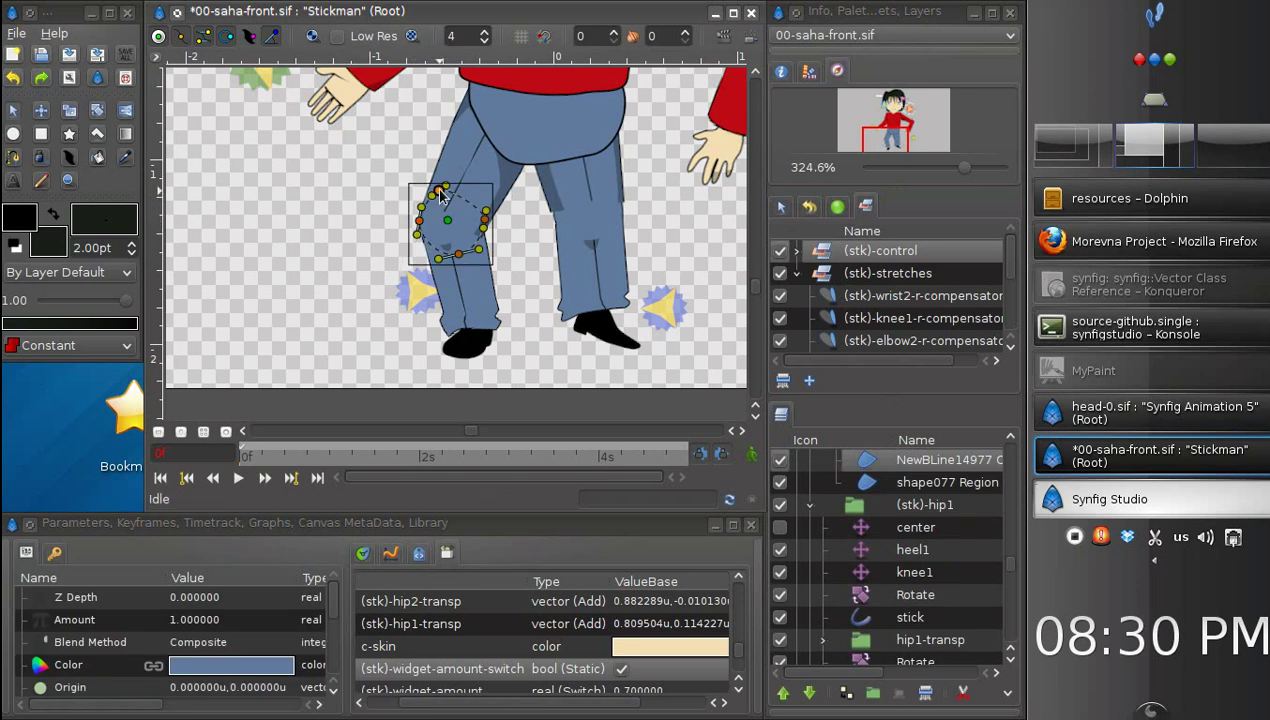
Step: Show the (stk)-control handles again and turn the character's left foot inward with its toe handle
click(880, 250)
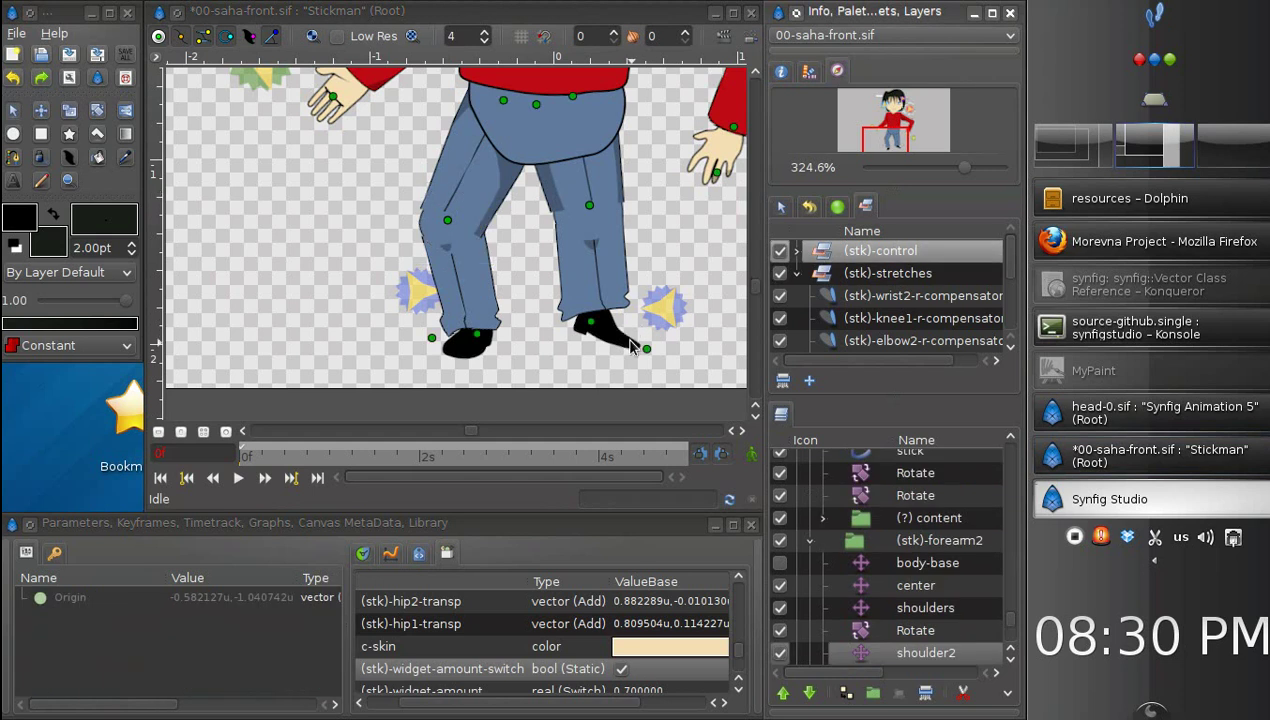
click(666, 307)
drag(627, 304, 635, 297)
Step: Reshape the hem of the character's left trouser leg around the shoe, then deselect the shape
click(565, 309)
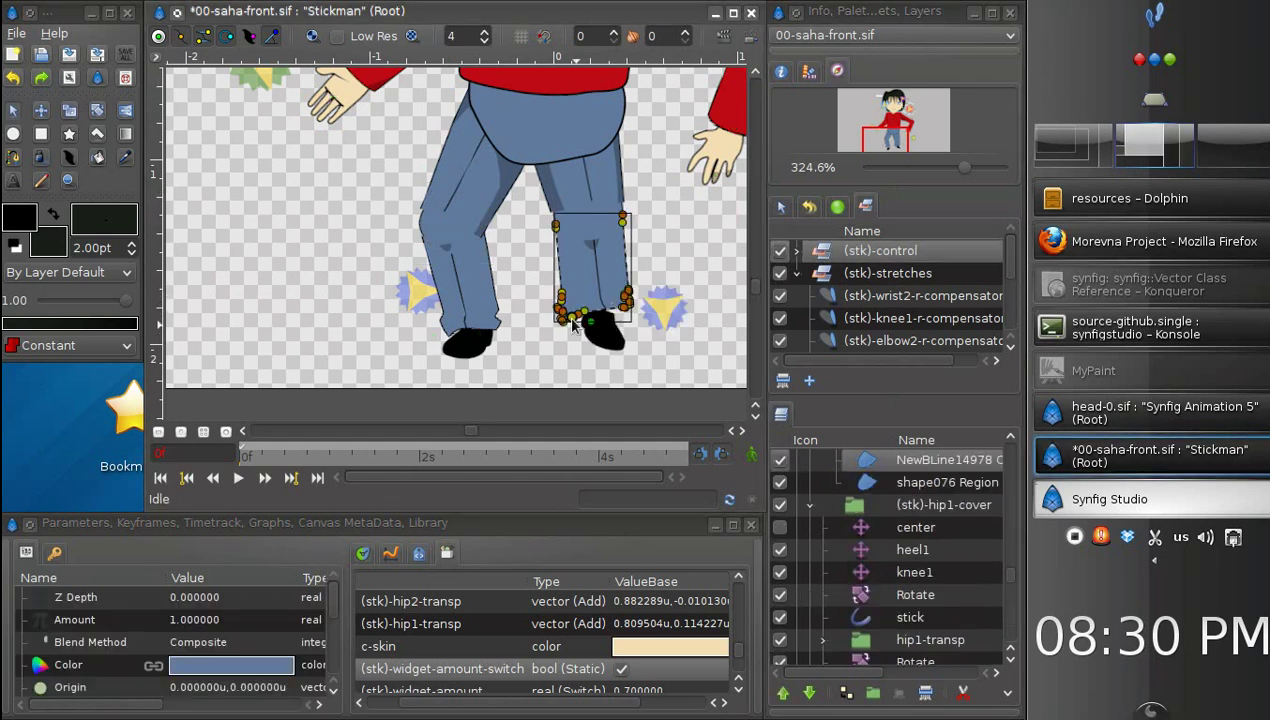
drag(612, 328, 628, 304)
click(666, 275)
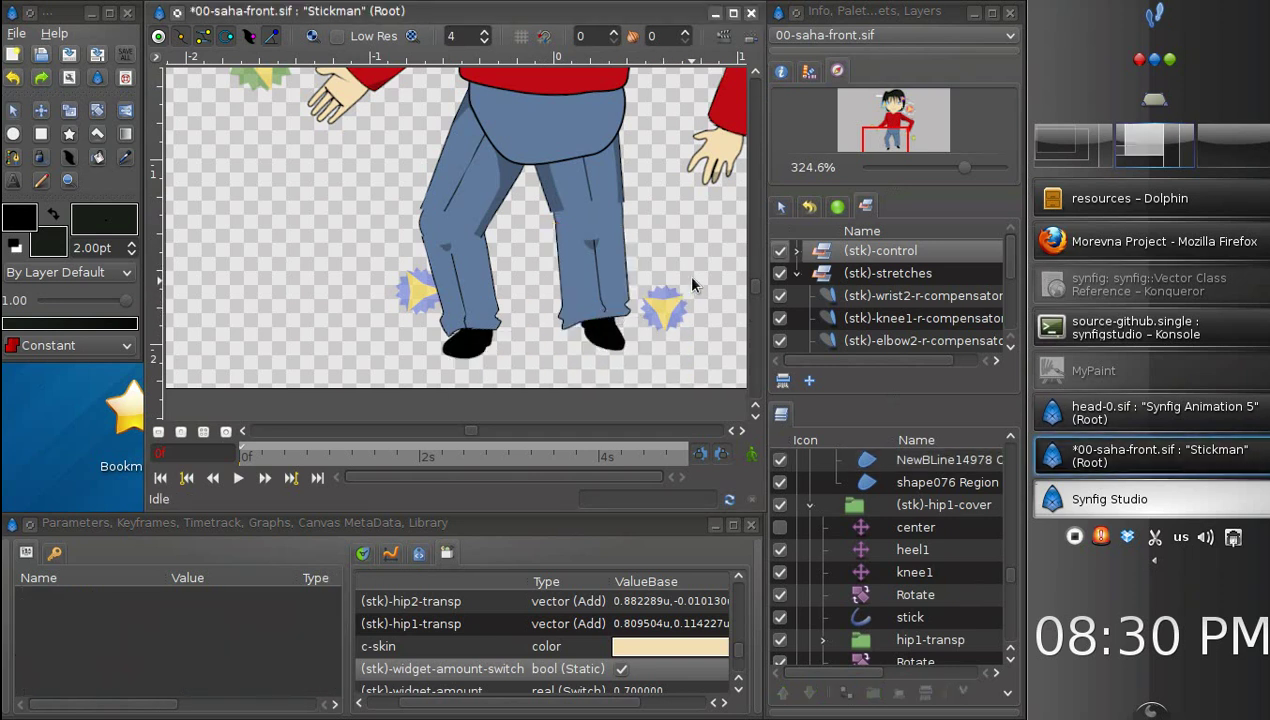
Step: Adjust the outer outline vertices of the character's left thigh at the knee and at the hip
click(619, 216)
click(593, 183)
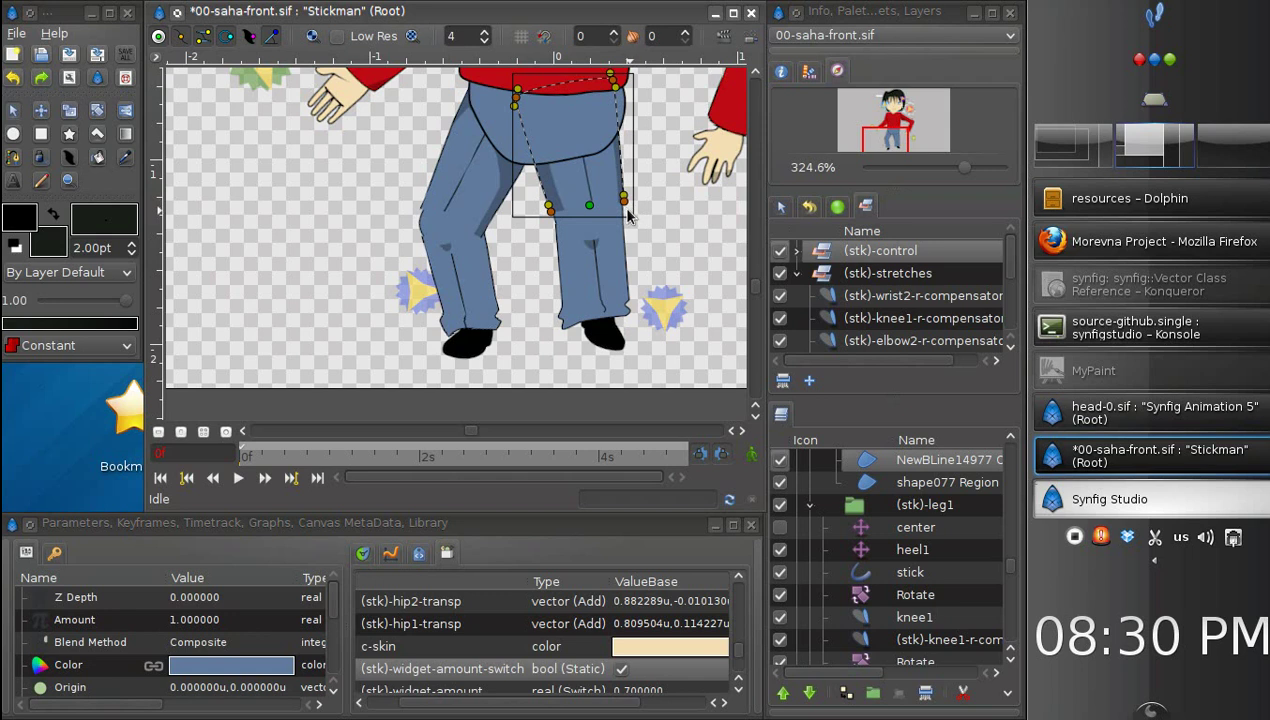
drag(624, 206, 620, 201)
drag(612, 80, 626, 82)
Step: Select the character's right thigh shape, then collapse the expanded layer tree down to its (stk) body-part groups
click(497, 146)
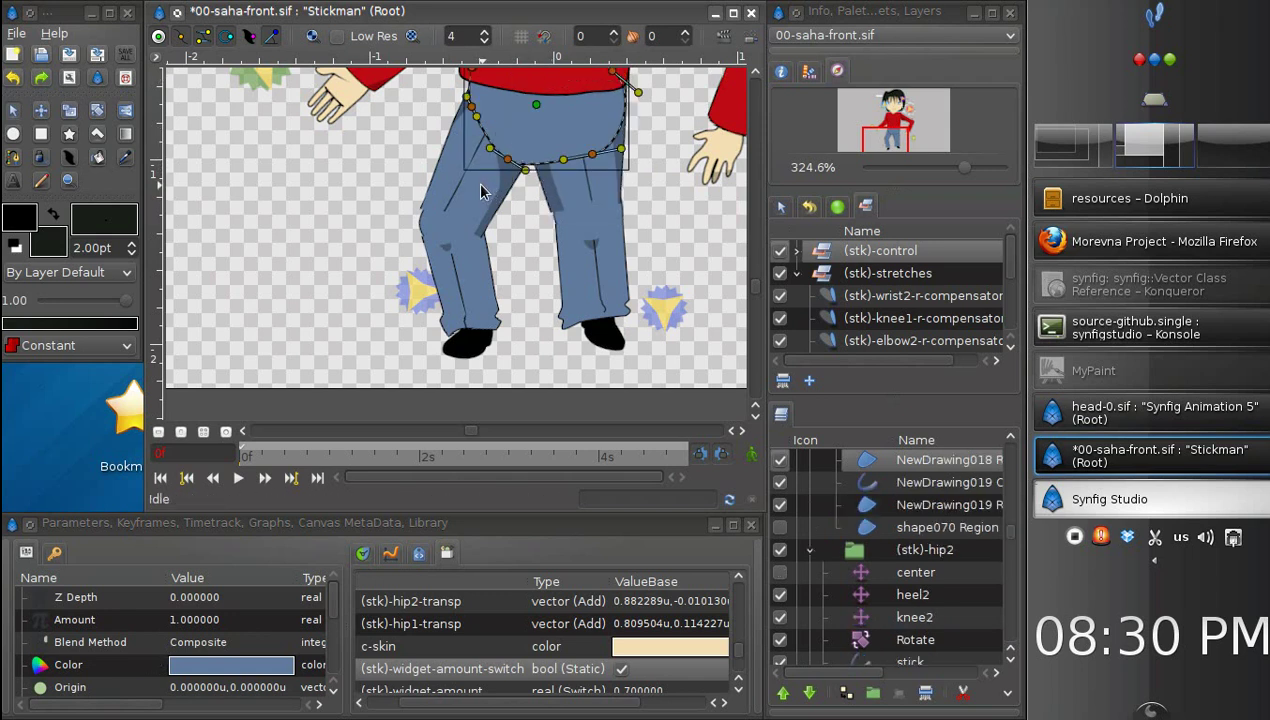
click(506, 190)
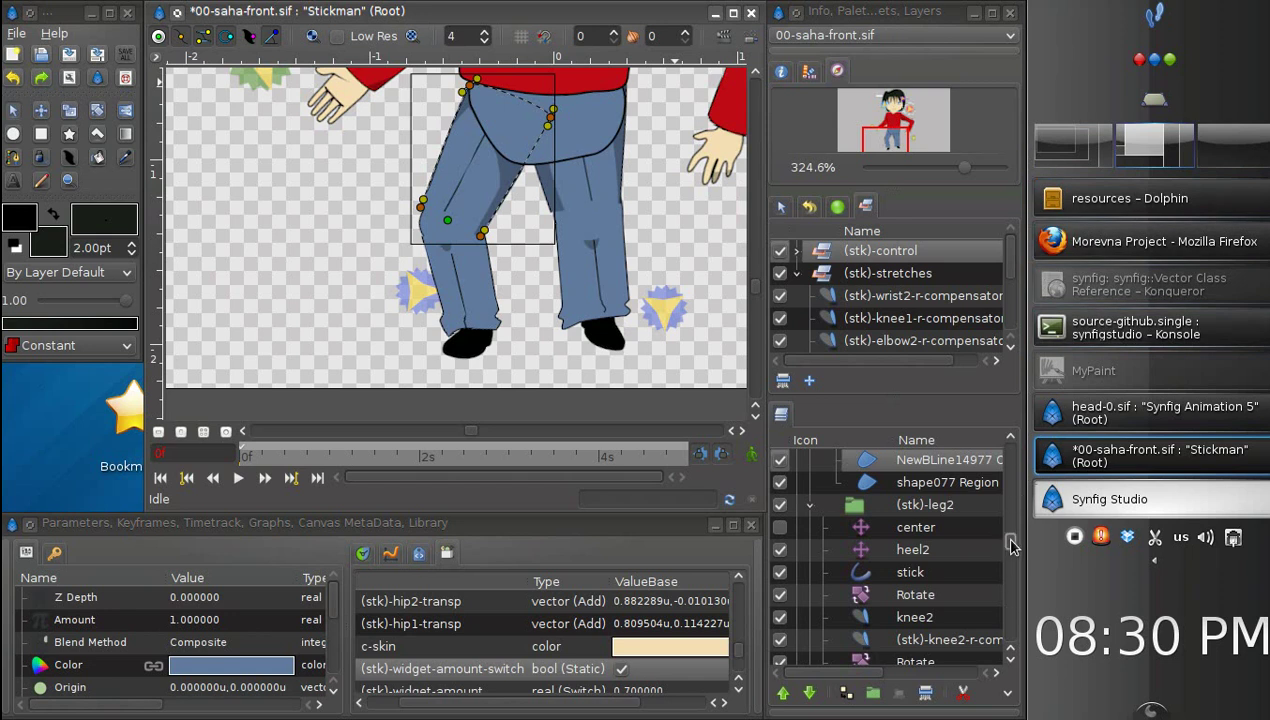
drag(1012, 545, 1013, 450)
click(797, 460)
click(797, 460)
drag(1012, 480, 1012, 578)
click(955, 554)
ctrl+click(960, 533)
scroll(1010, 585, up, 1)
click(965, 557)
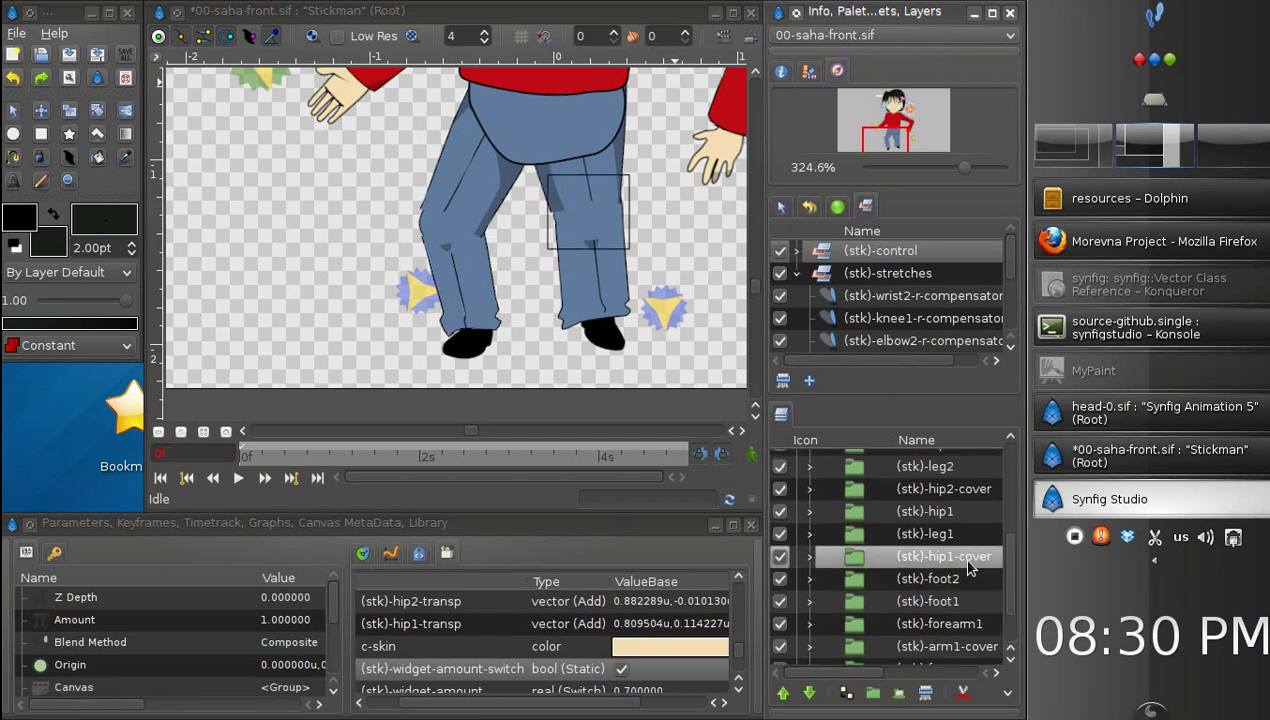
drag(1013, 557, 1013, 500)
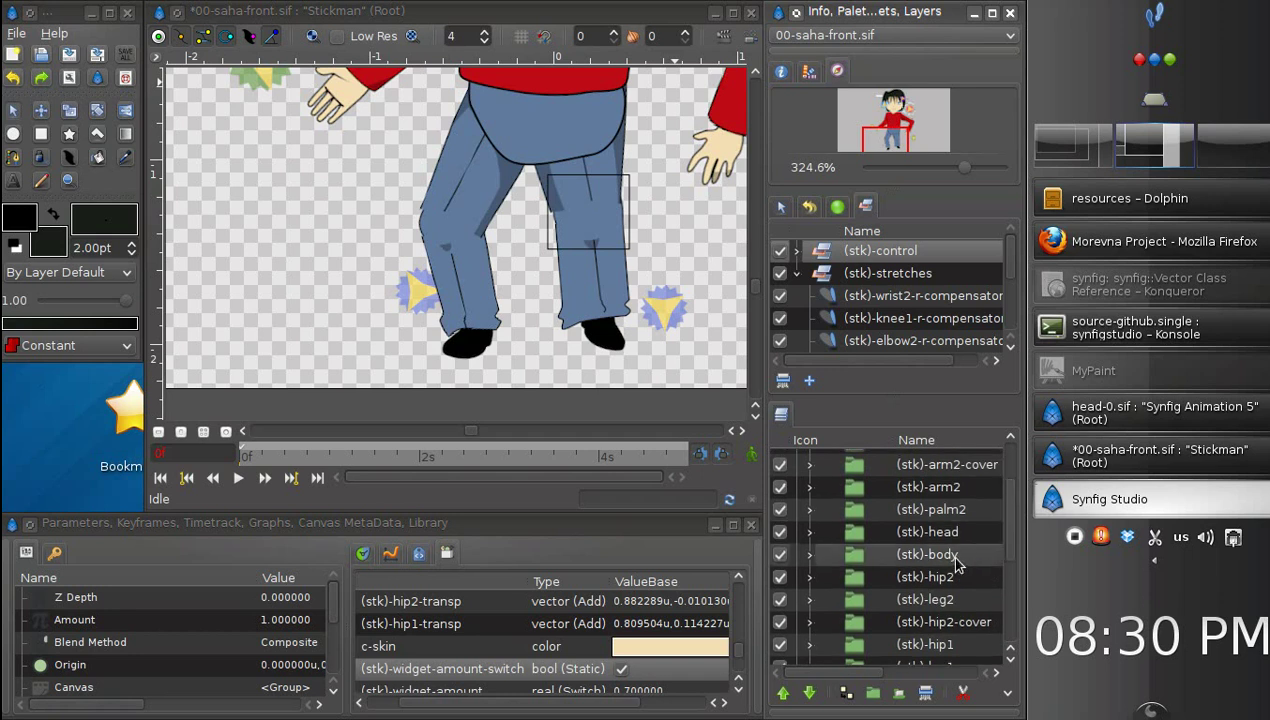
click(955, 555)
Step: Try raising the (stk)-hip2, (stk)-leg2, (stk)-hip2-cover, (stk)-hip1 and (stk)-leg1 groups above (stk)-body, then lower them back beneath it
click(963, 578)
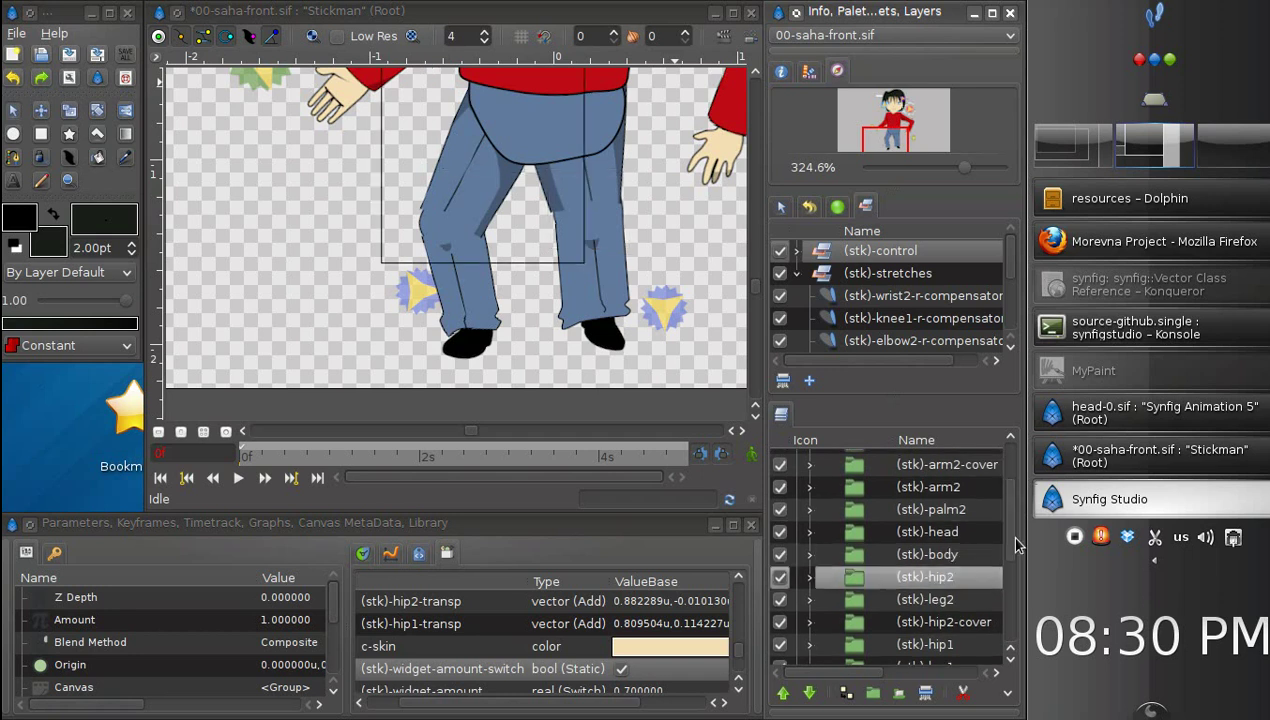
scroll(970, 570, down, 1)
ctrl+click(970, 558)
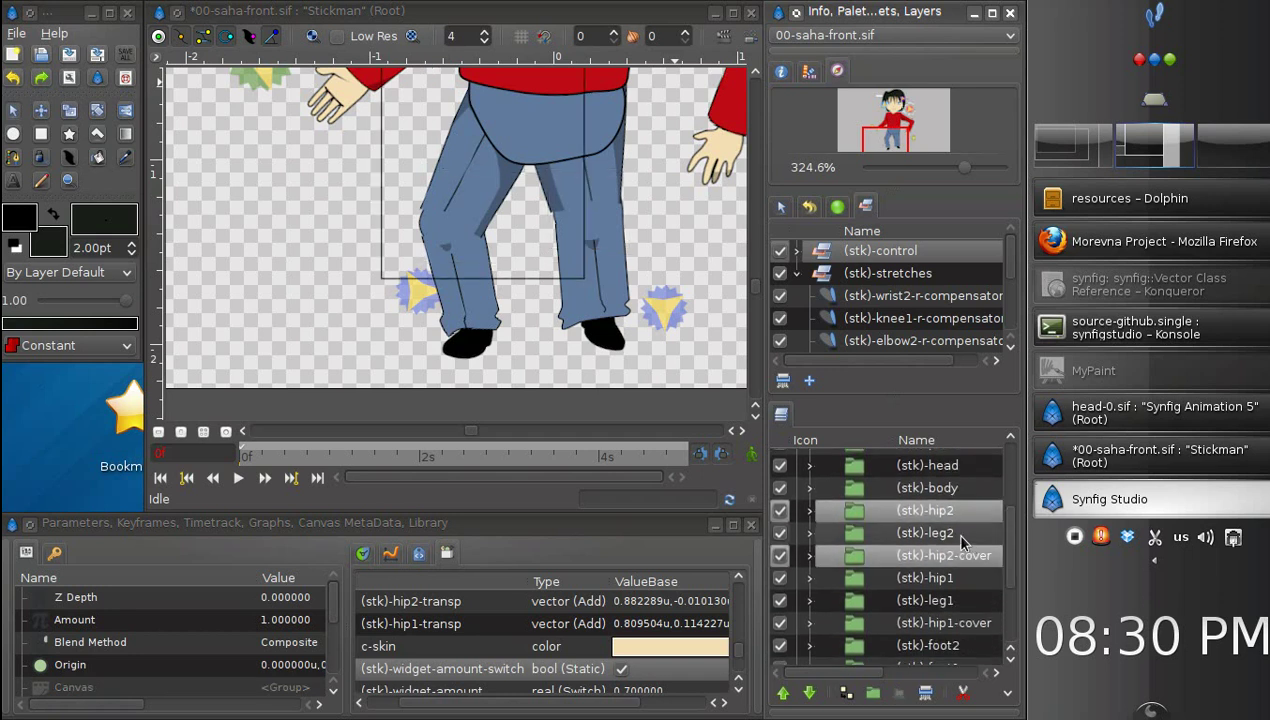
ctrl+click(962, 536)
ctrl+click(963, 580)
ctrl+click(959, 602)
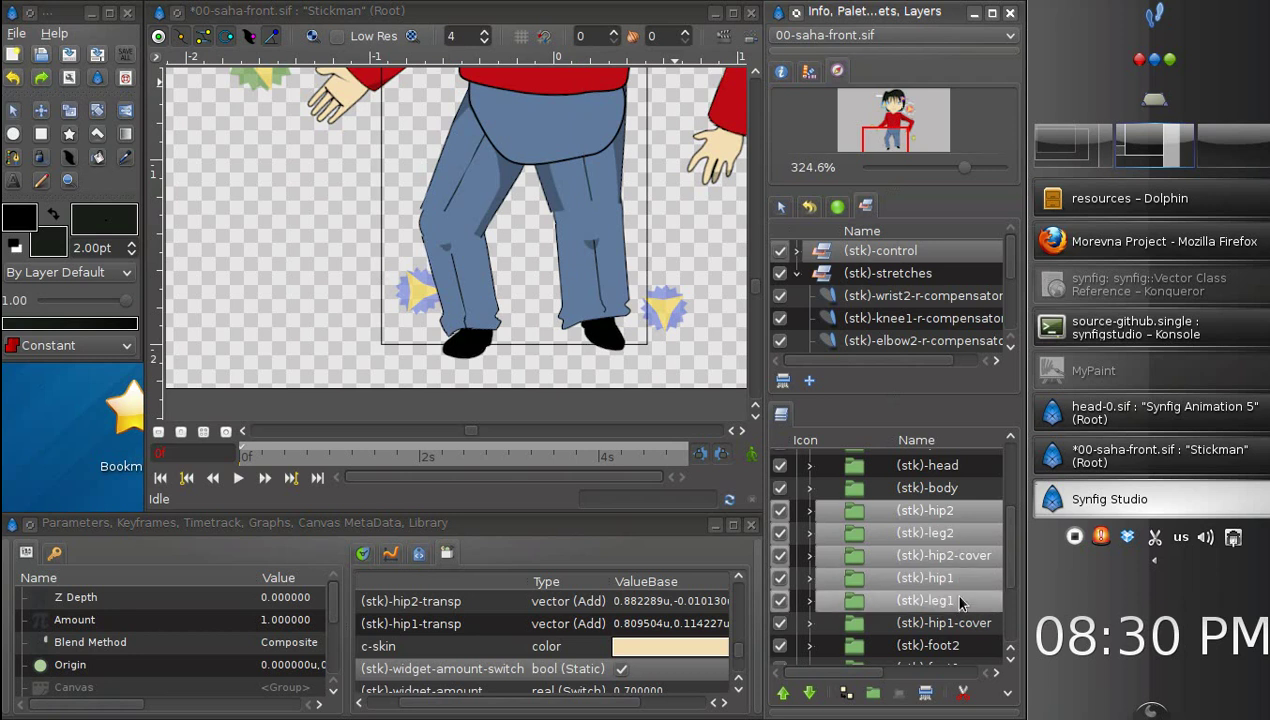
click(786, 697)
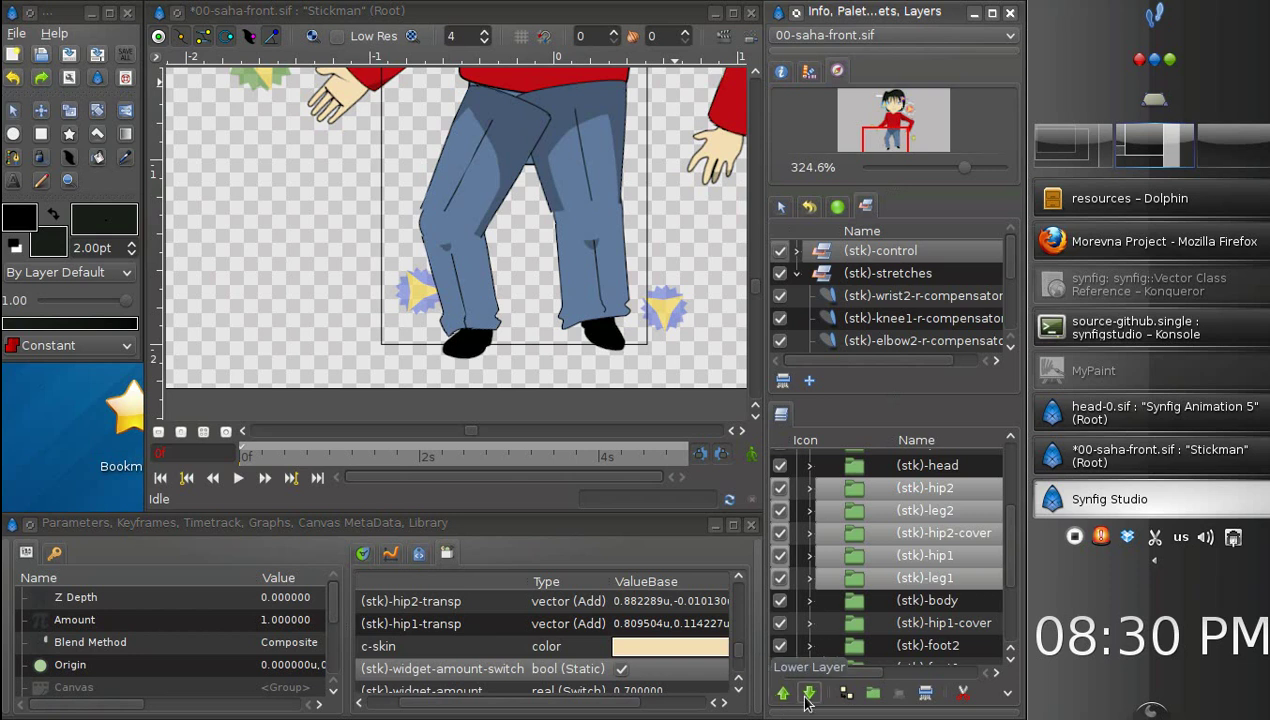
click(808, 694)
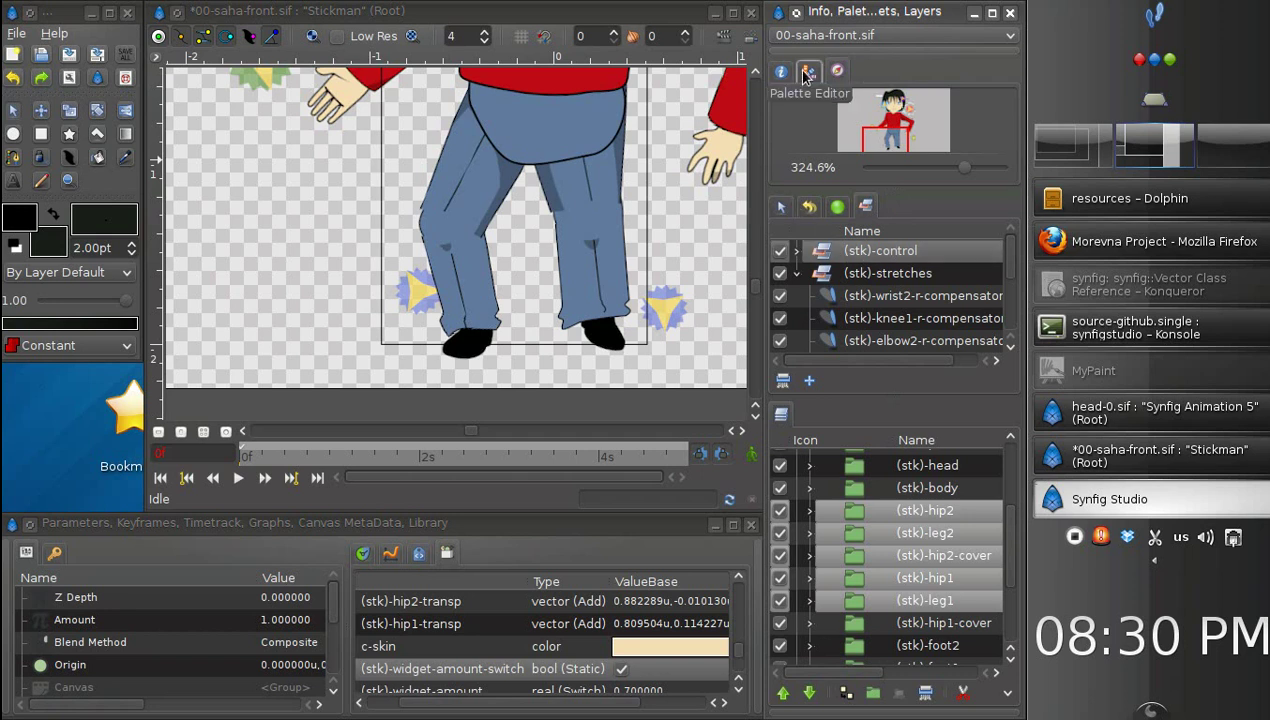
Step: Show the character's head, arms and torso on the canvas at a reduced magnification
drag(964, 170, 948, 168)
drag(887, 142, 891, 118)
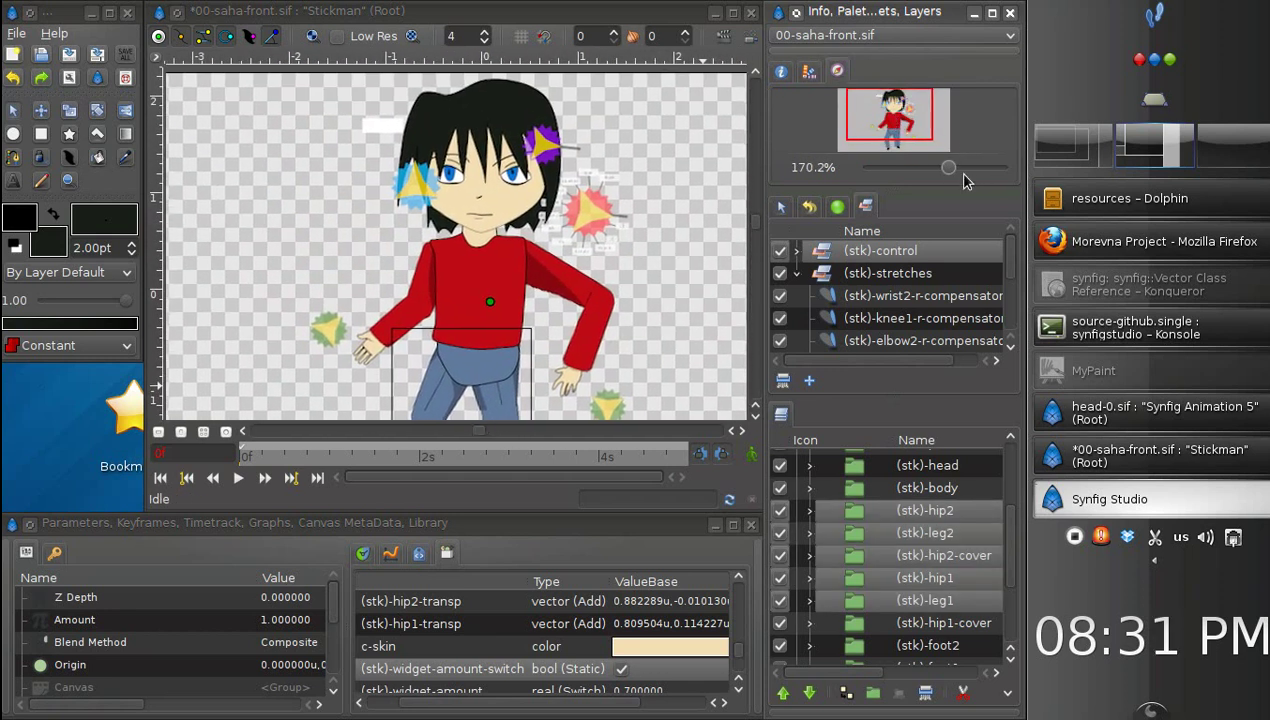